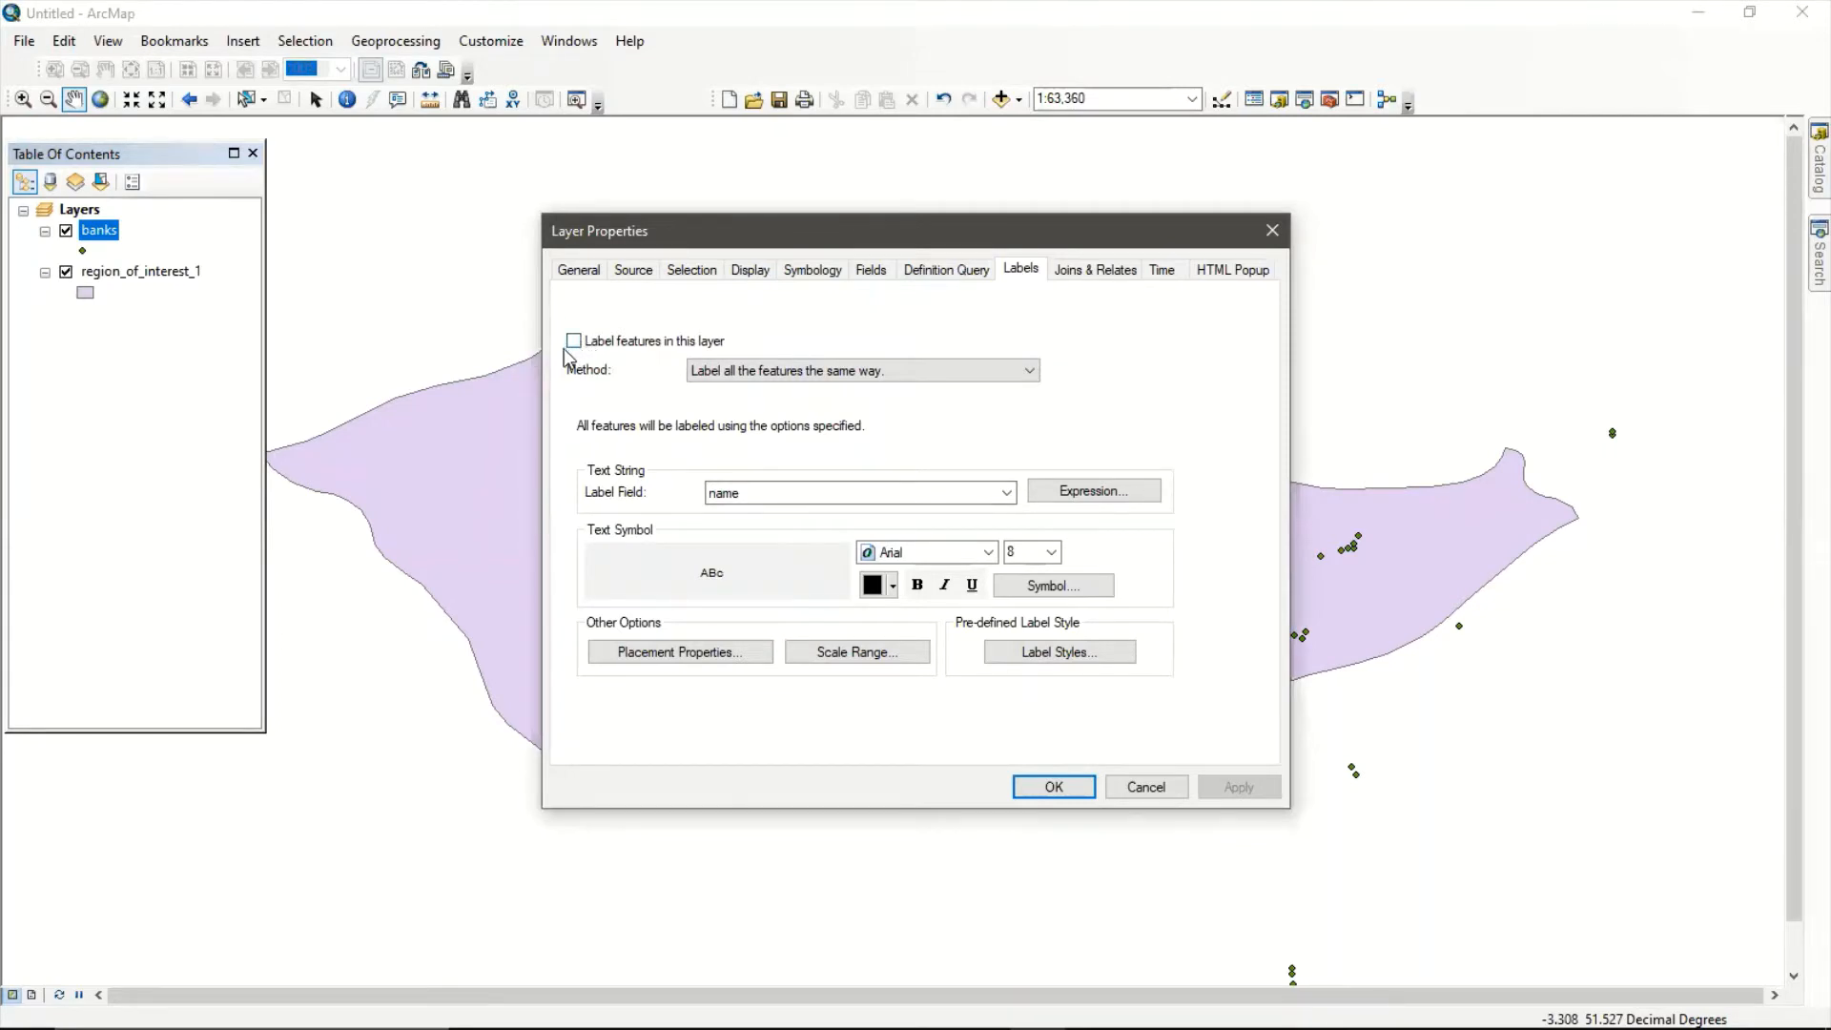
Turn on feature labels for the banks layer using the name field, and apply the label settings.
click(574, 342)
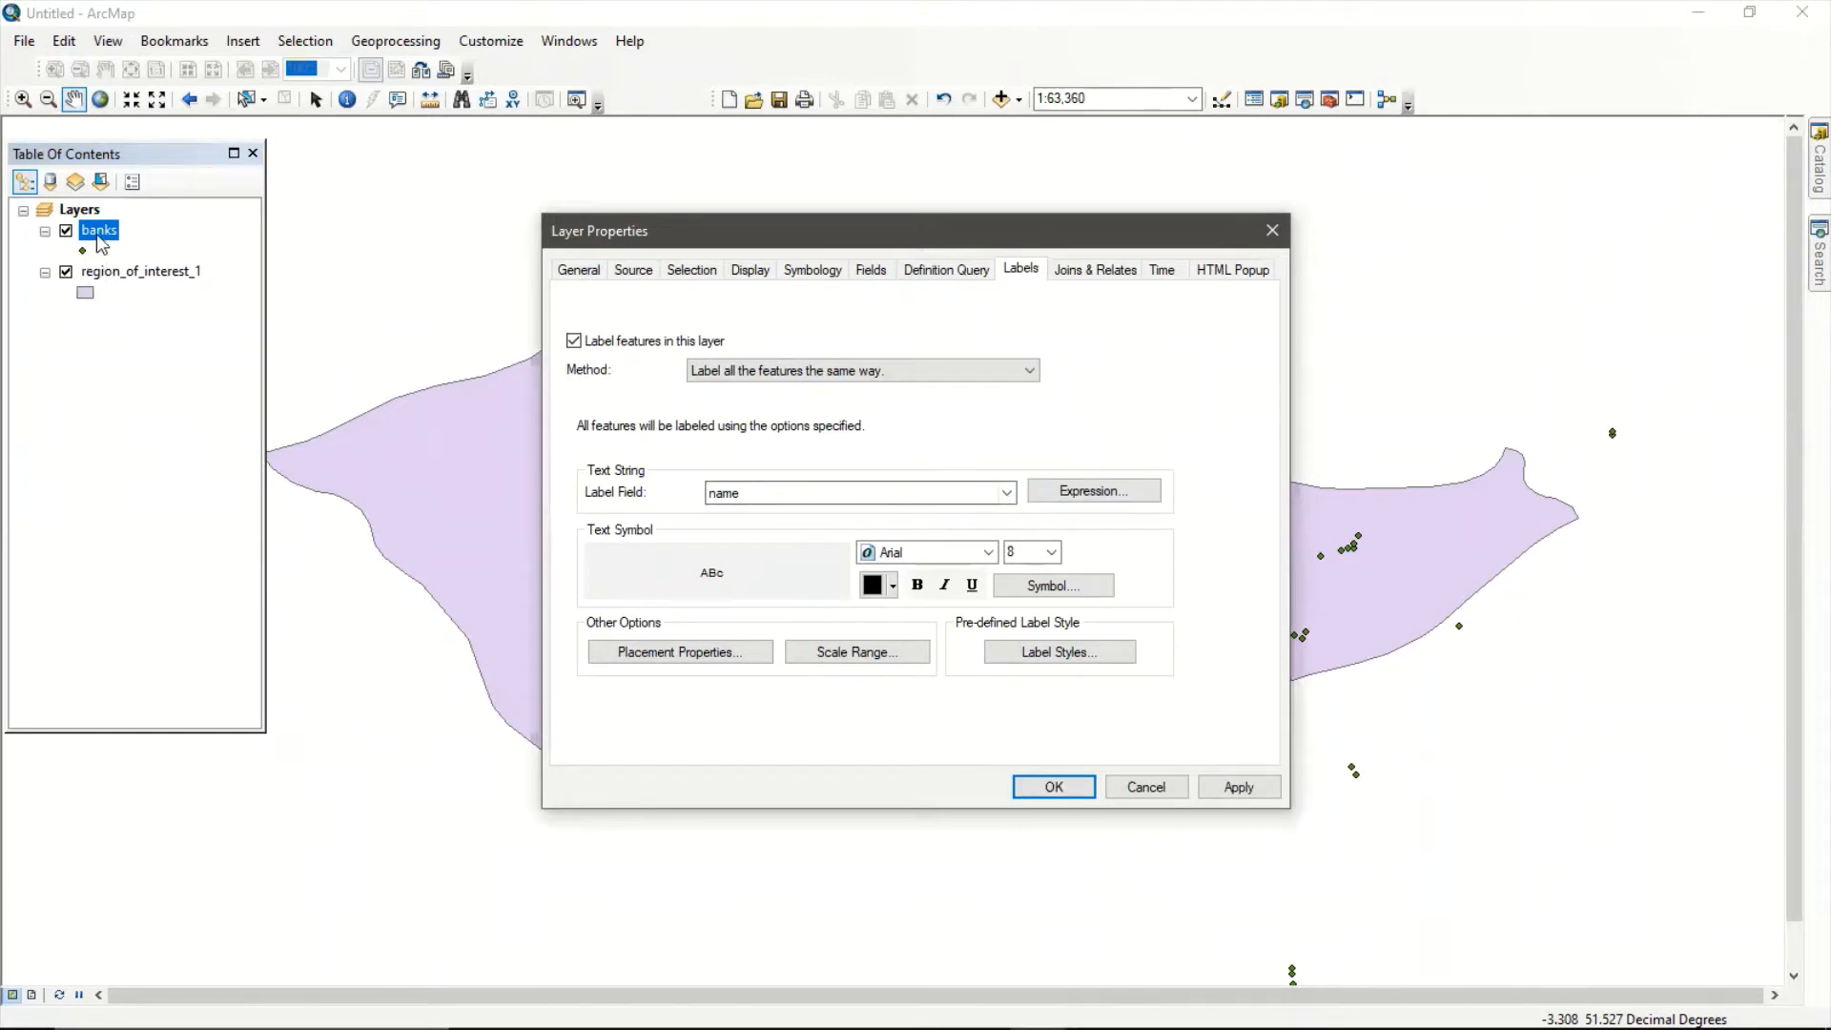
click(1005, 494)
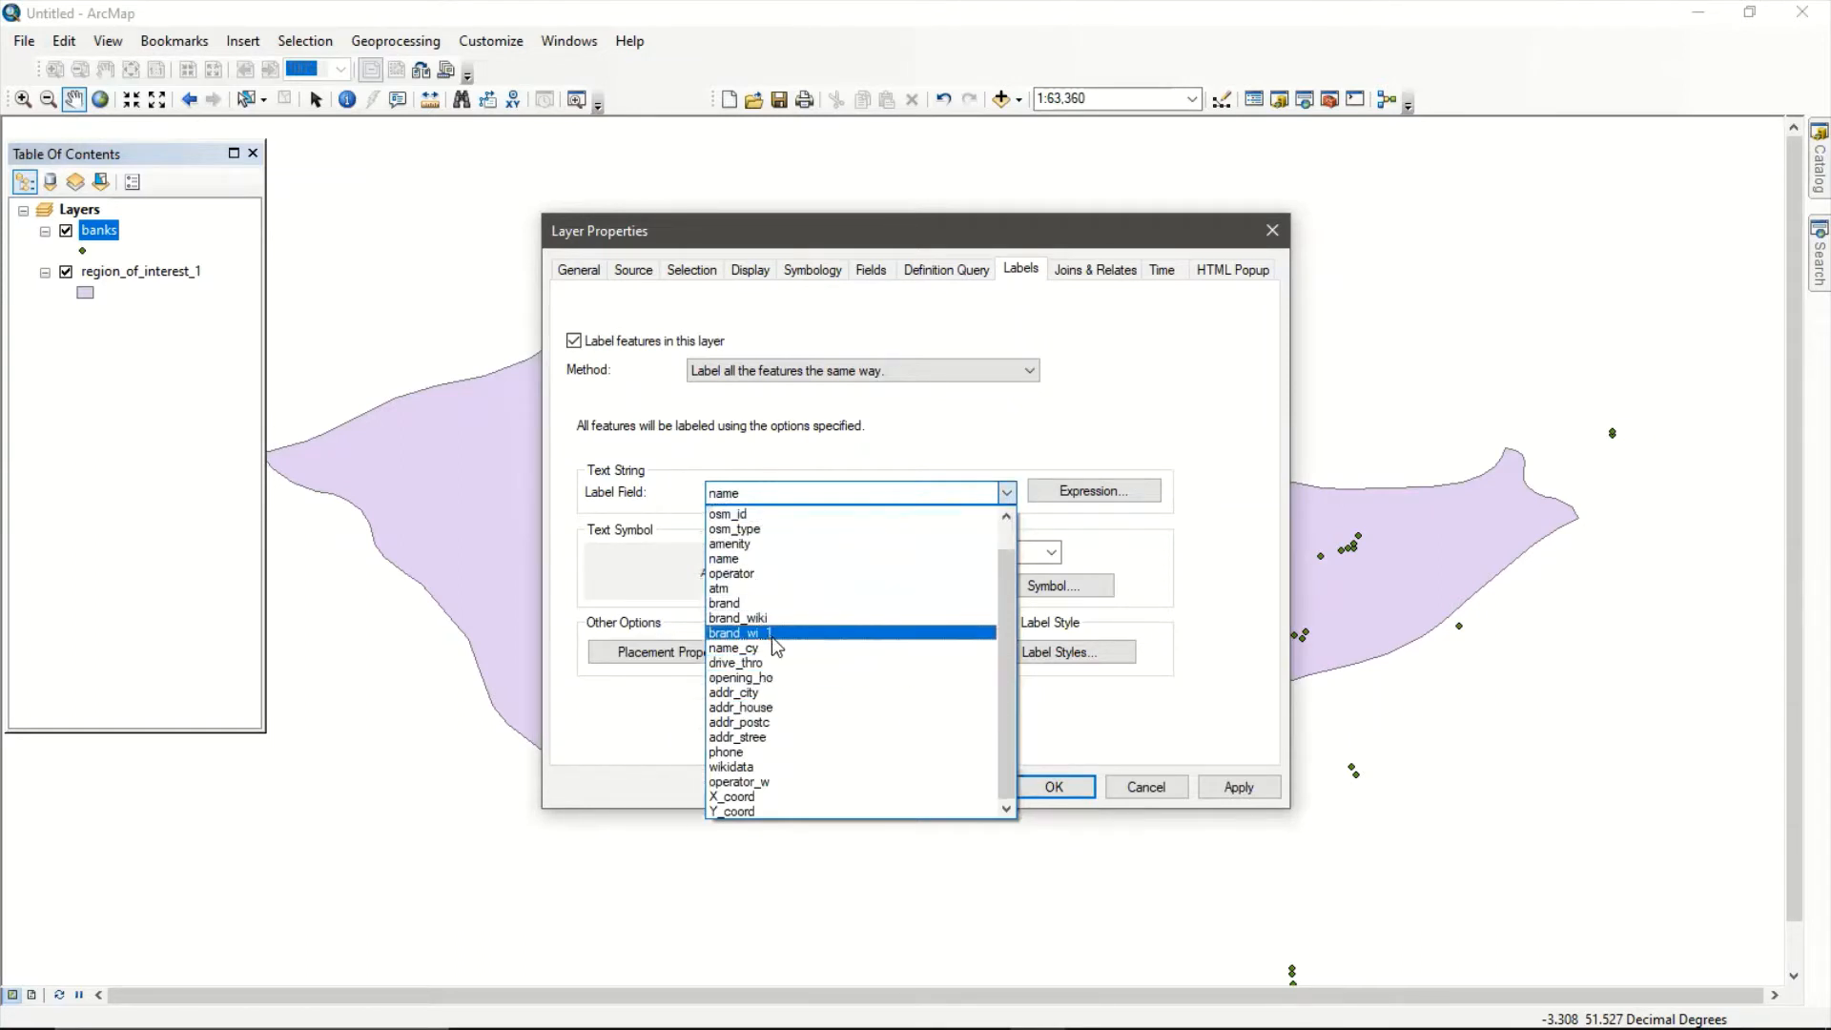
click(765, 559)
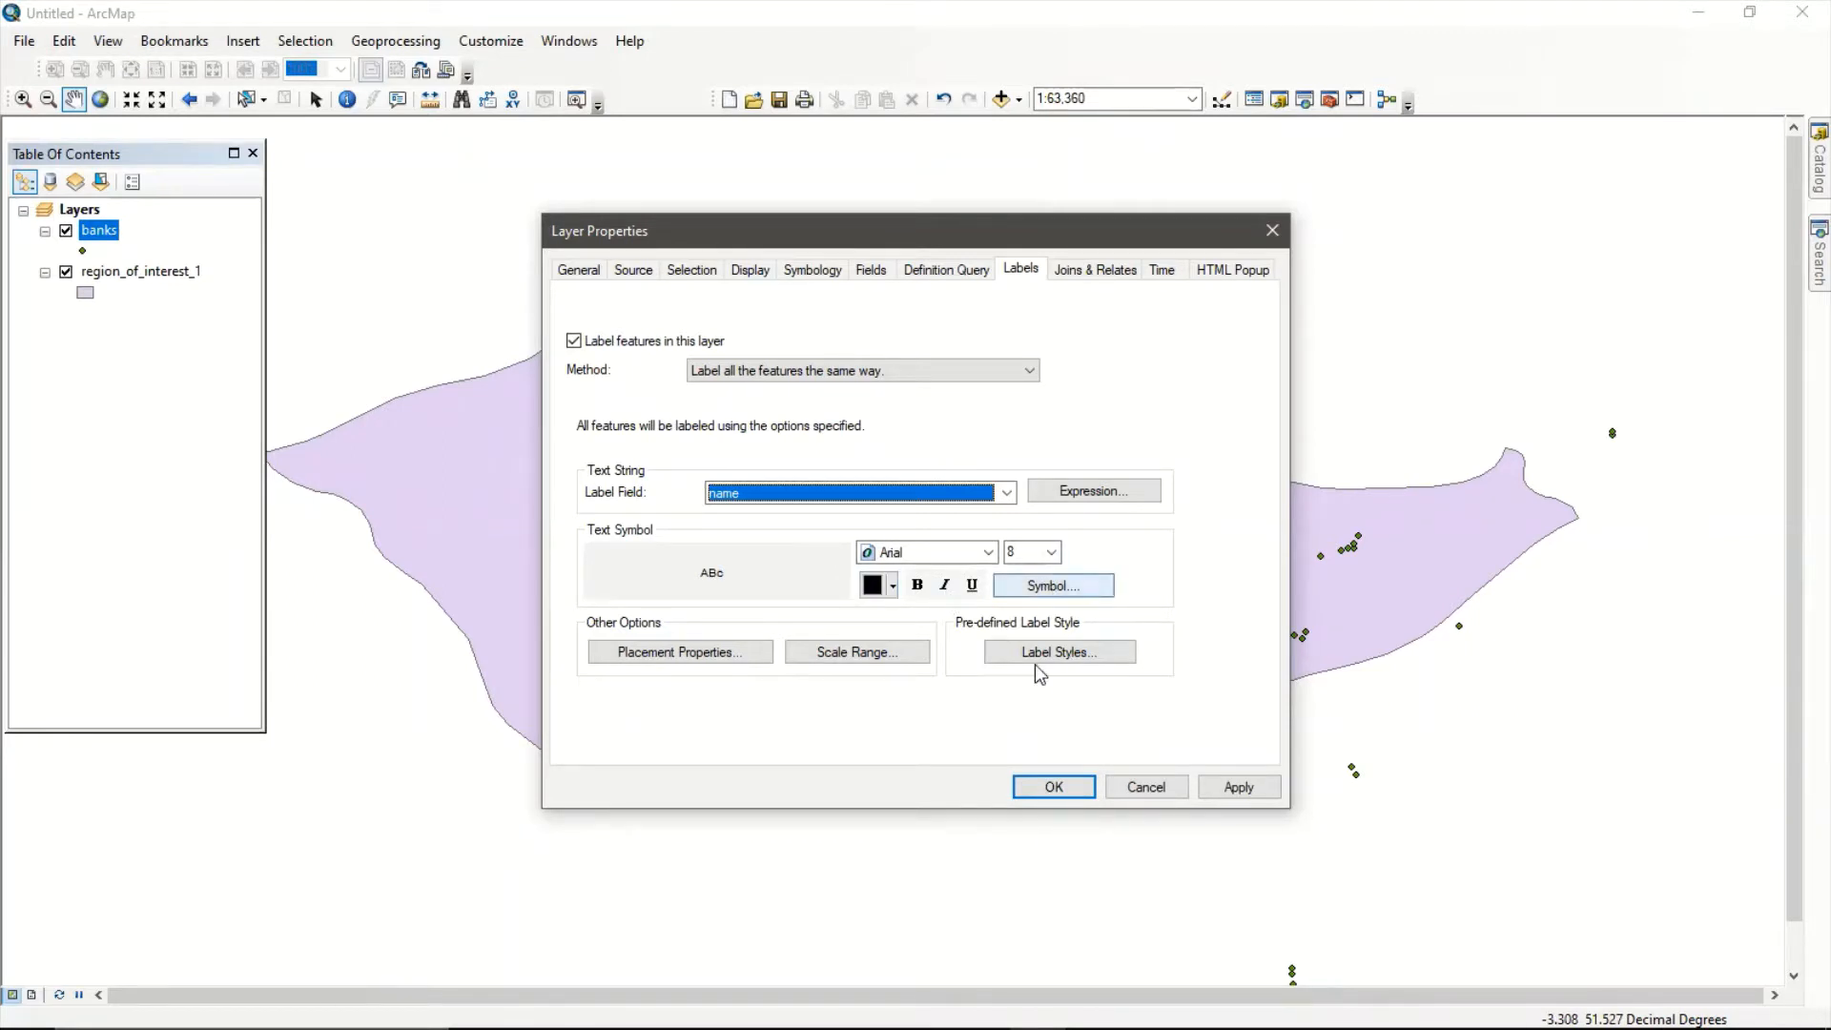
click(988, 552)
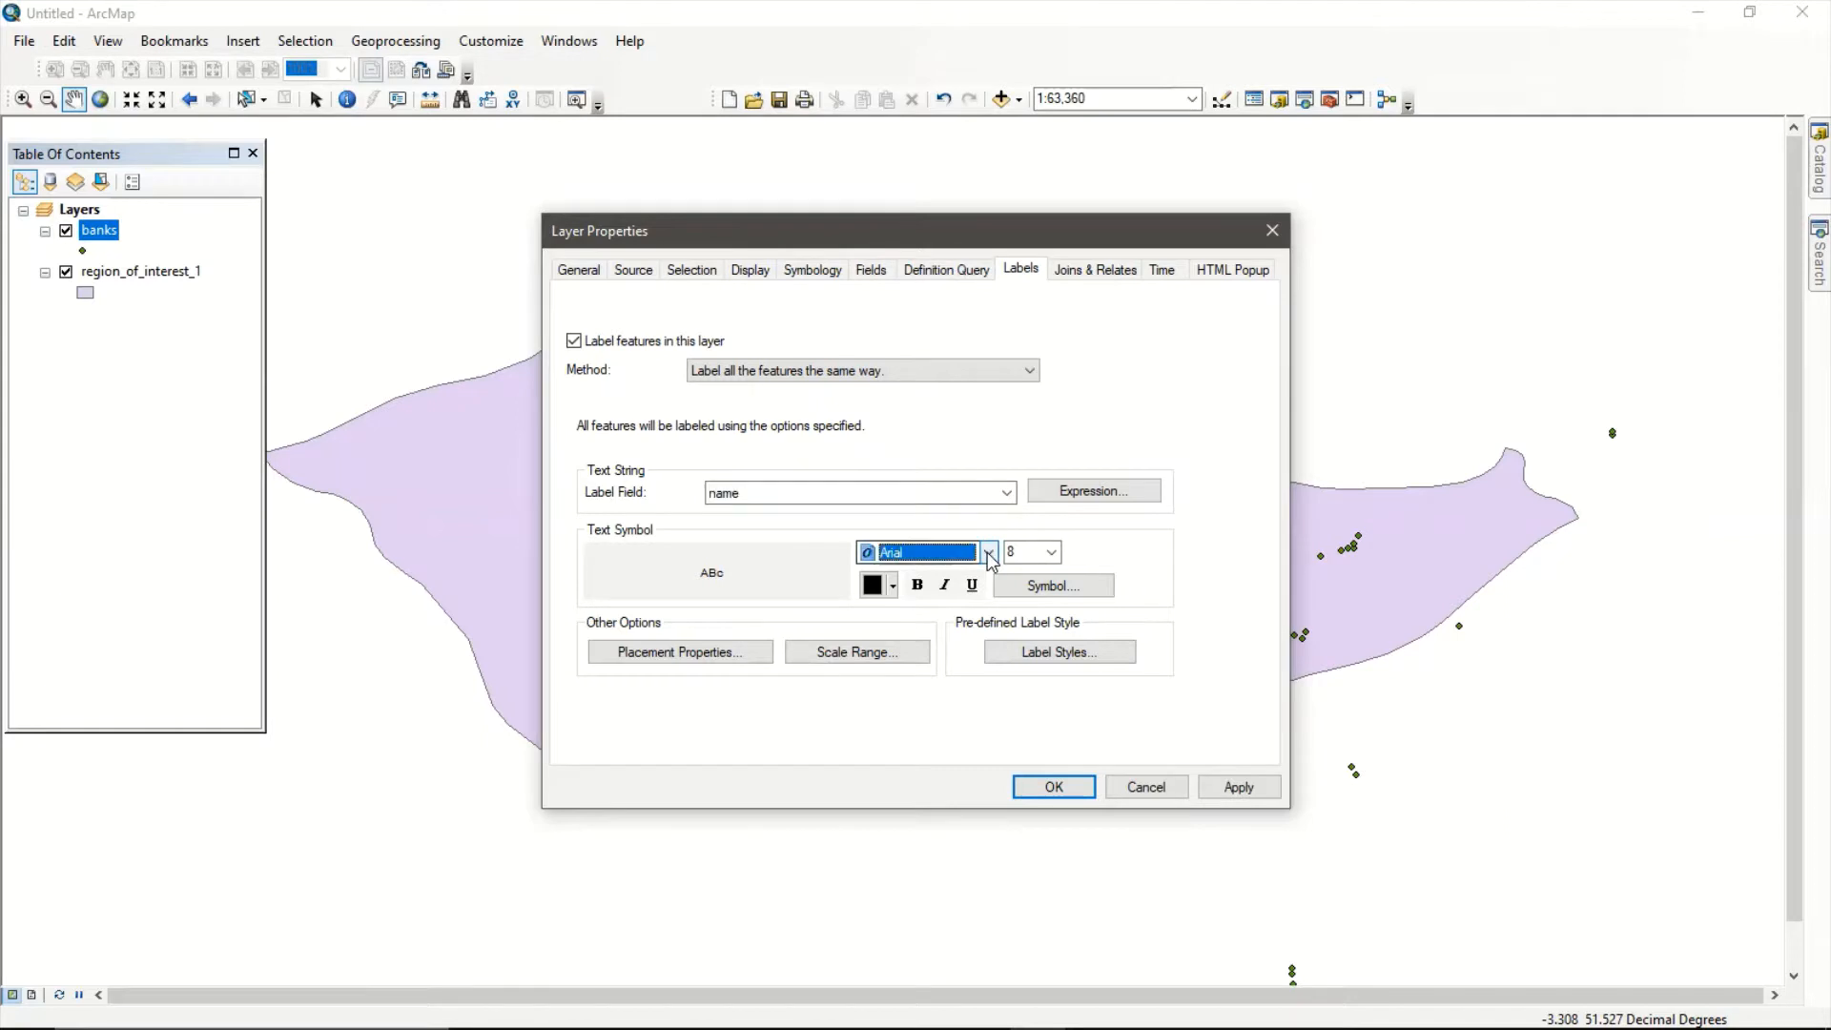
click(1186, 530)
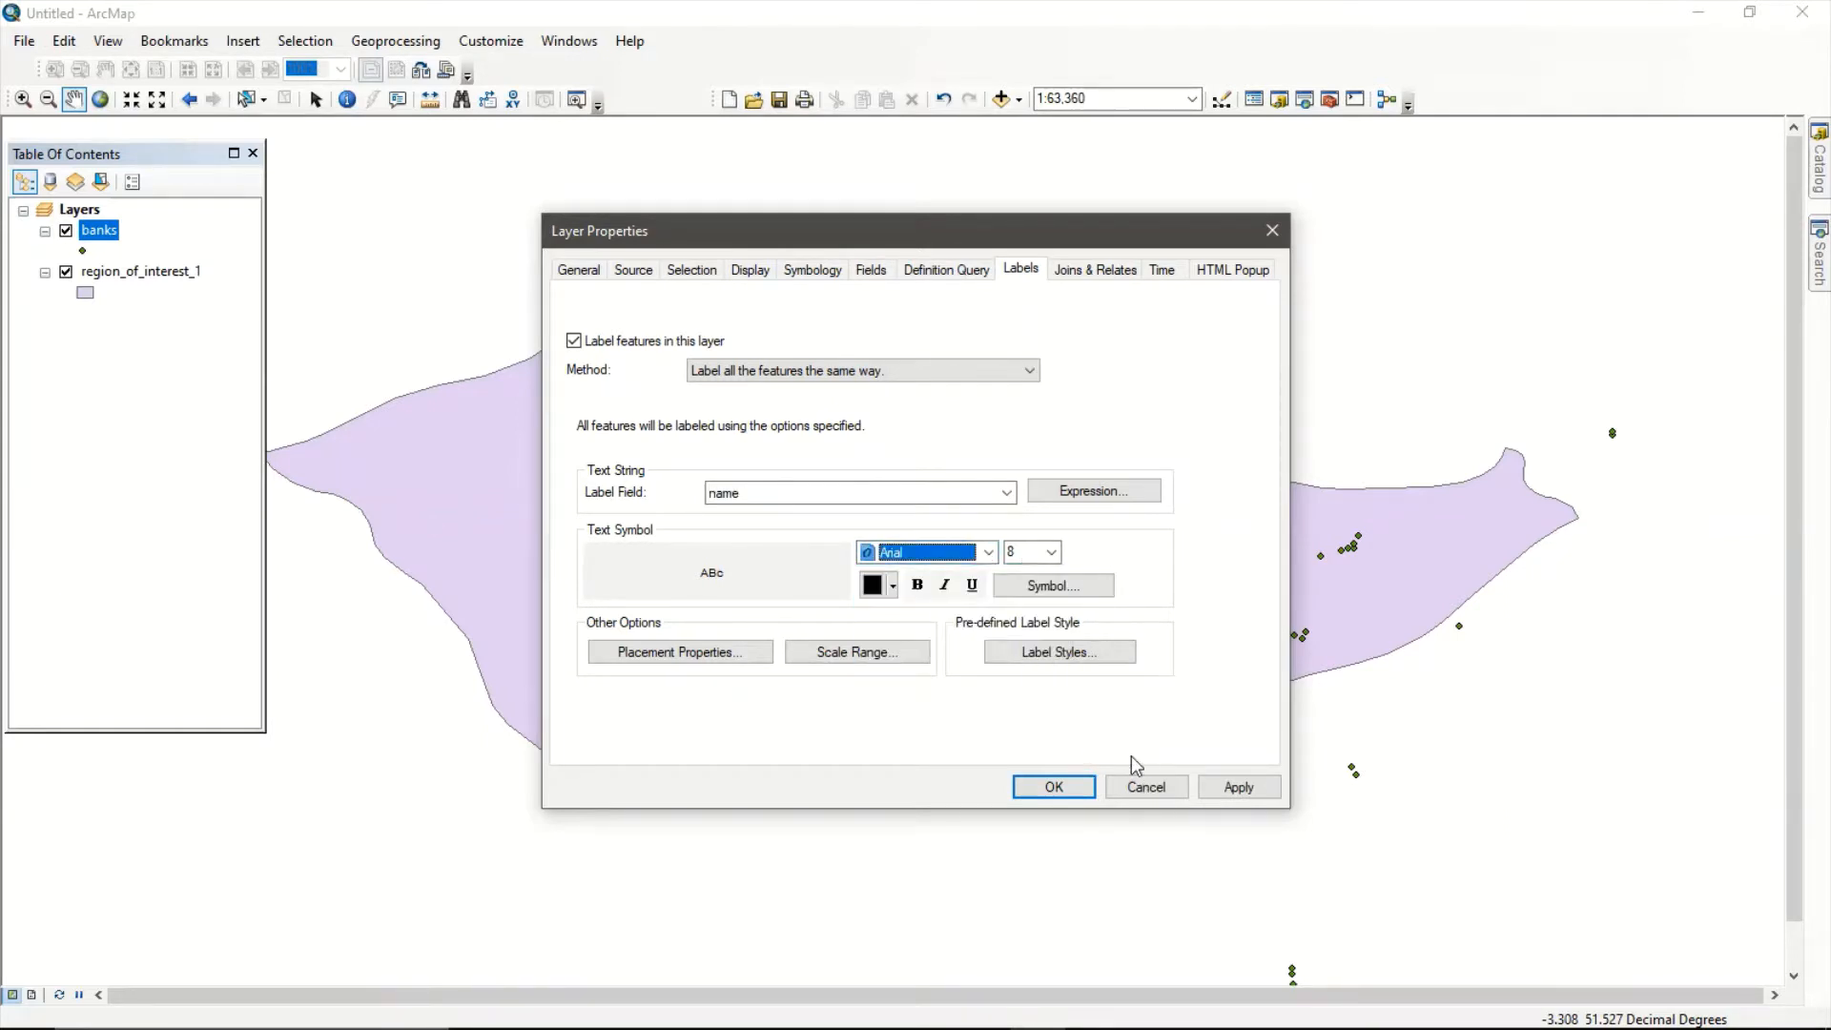
click(1240, 789)
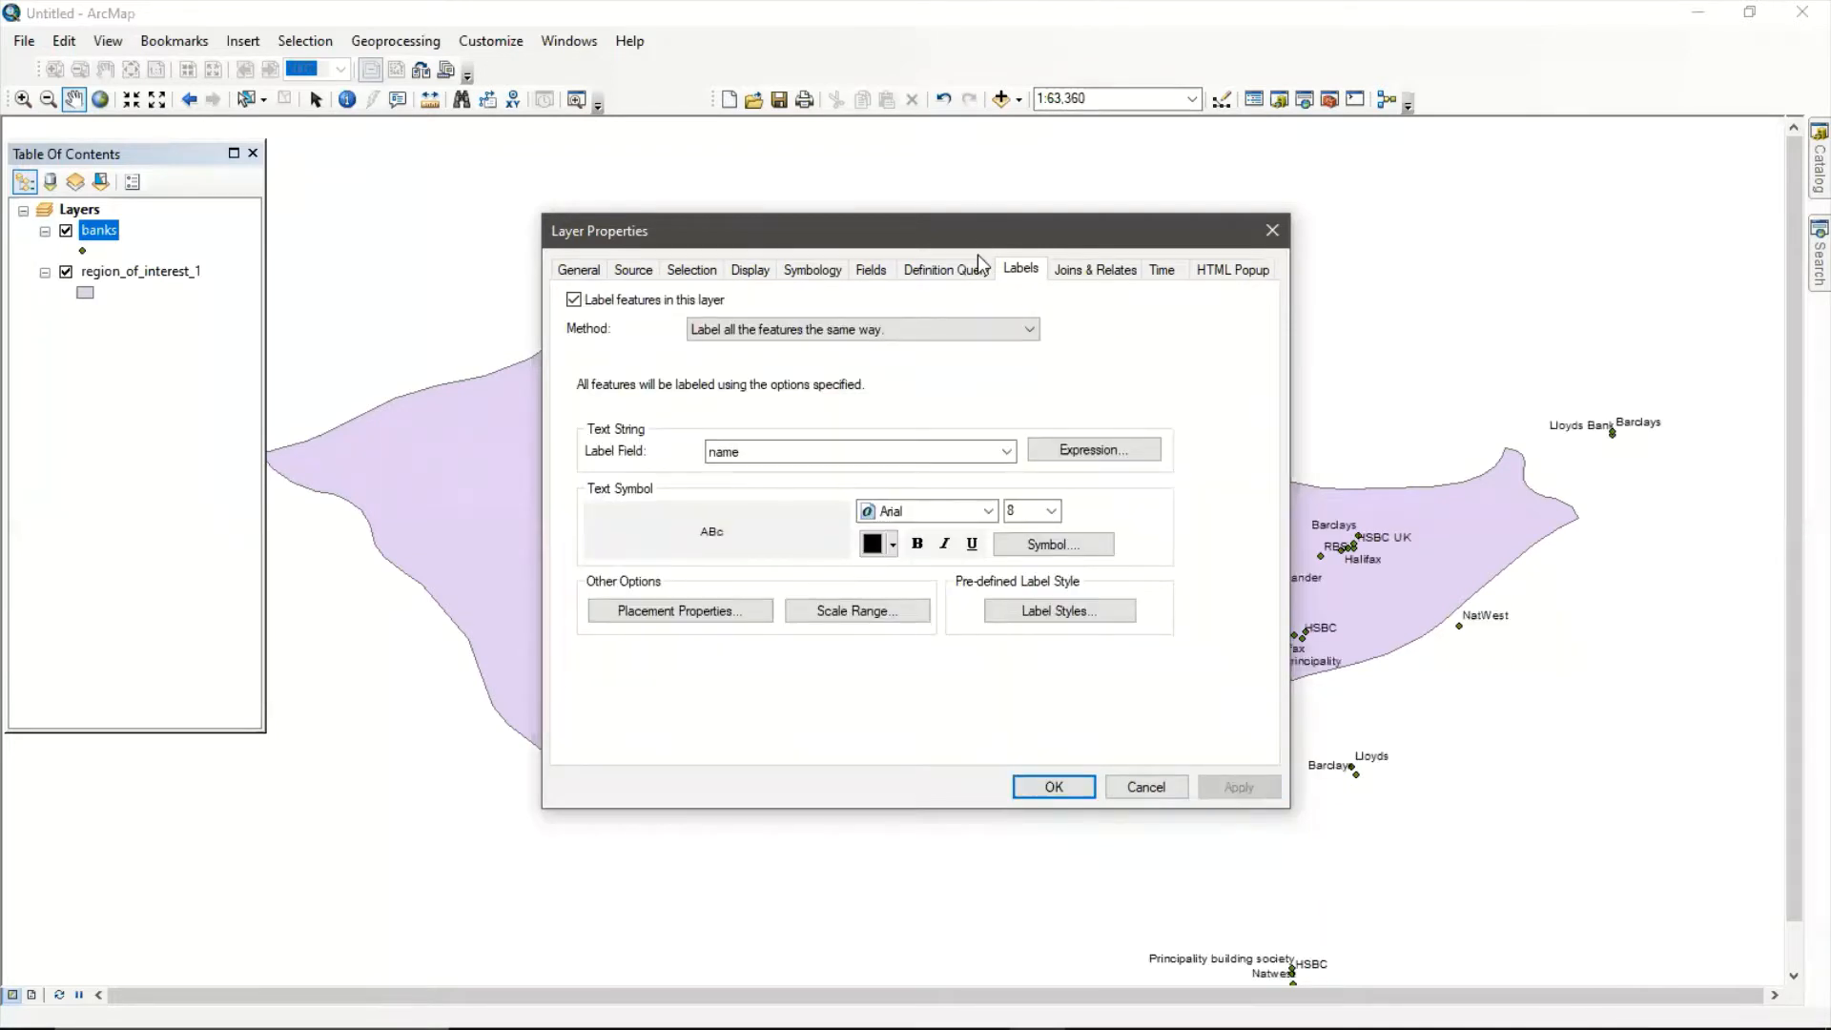
drag(970, 232, 502, 555)
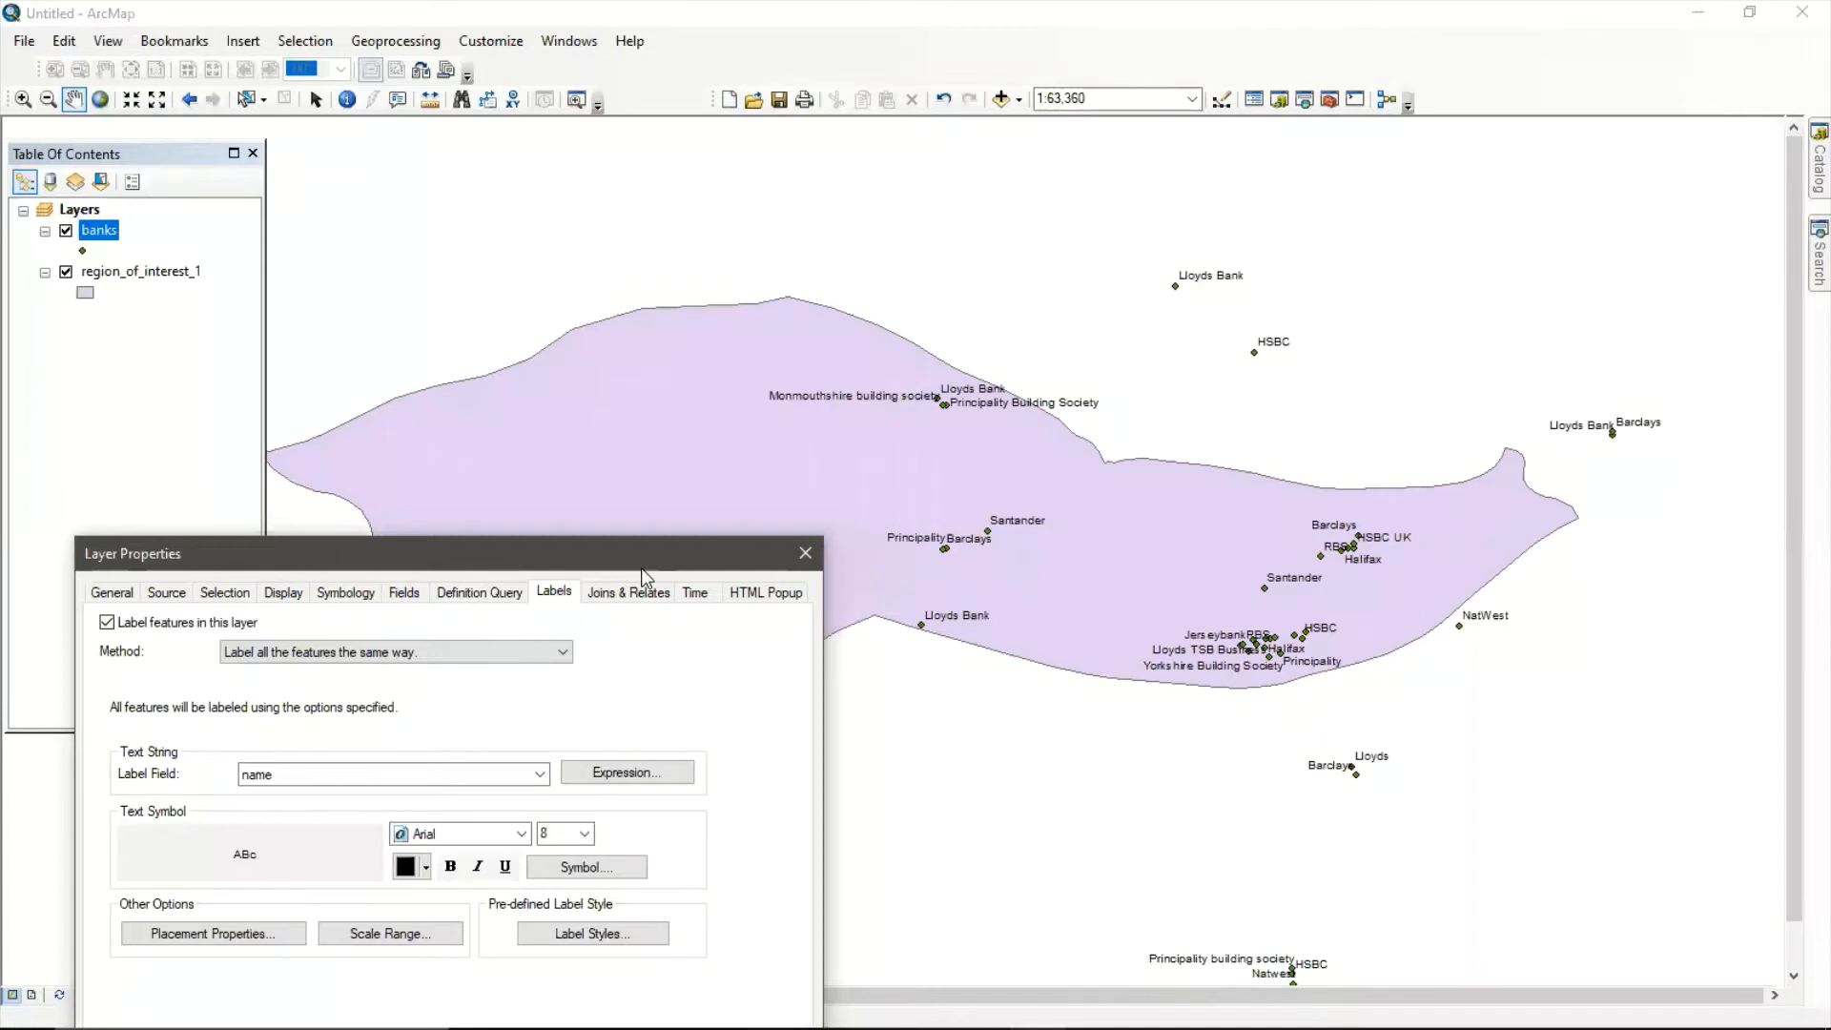
drag(657, 565, 1242, 405)
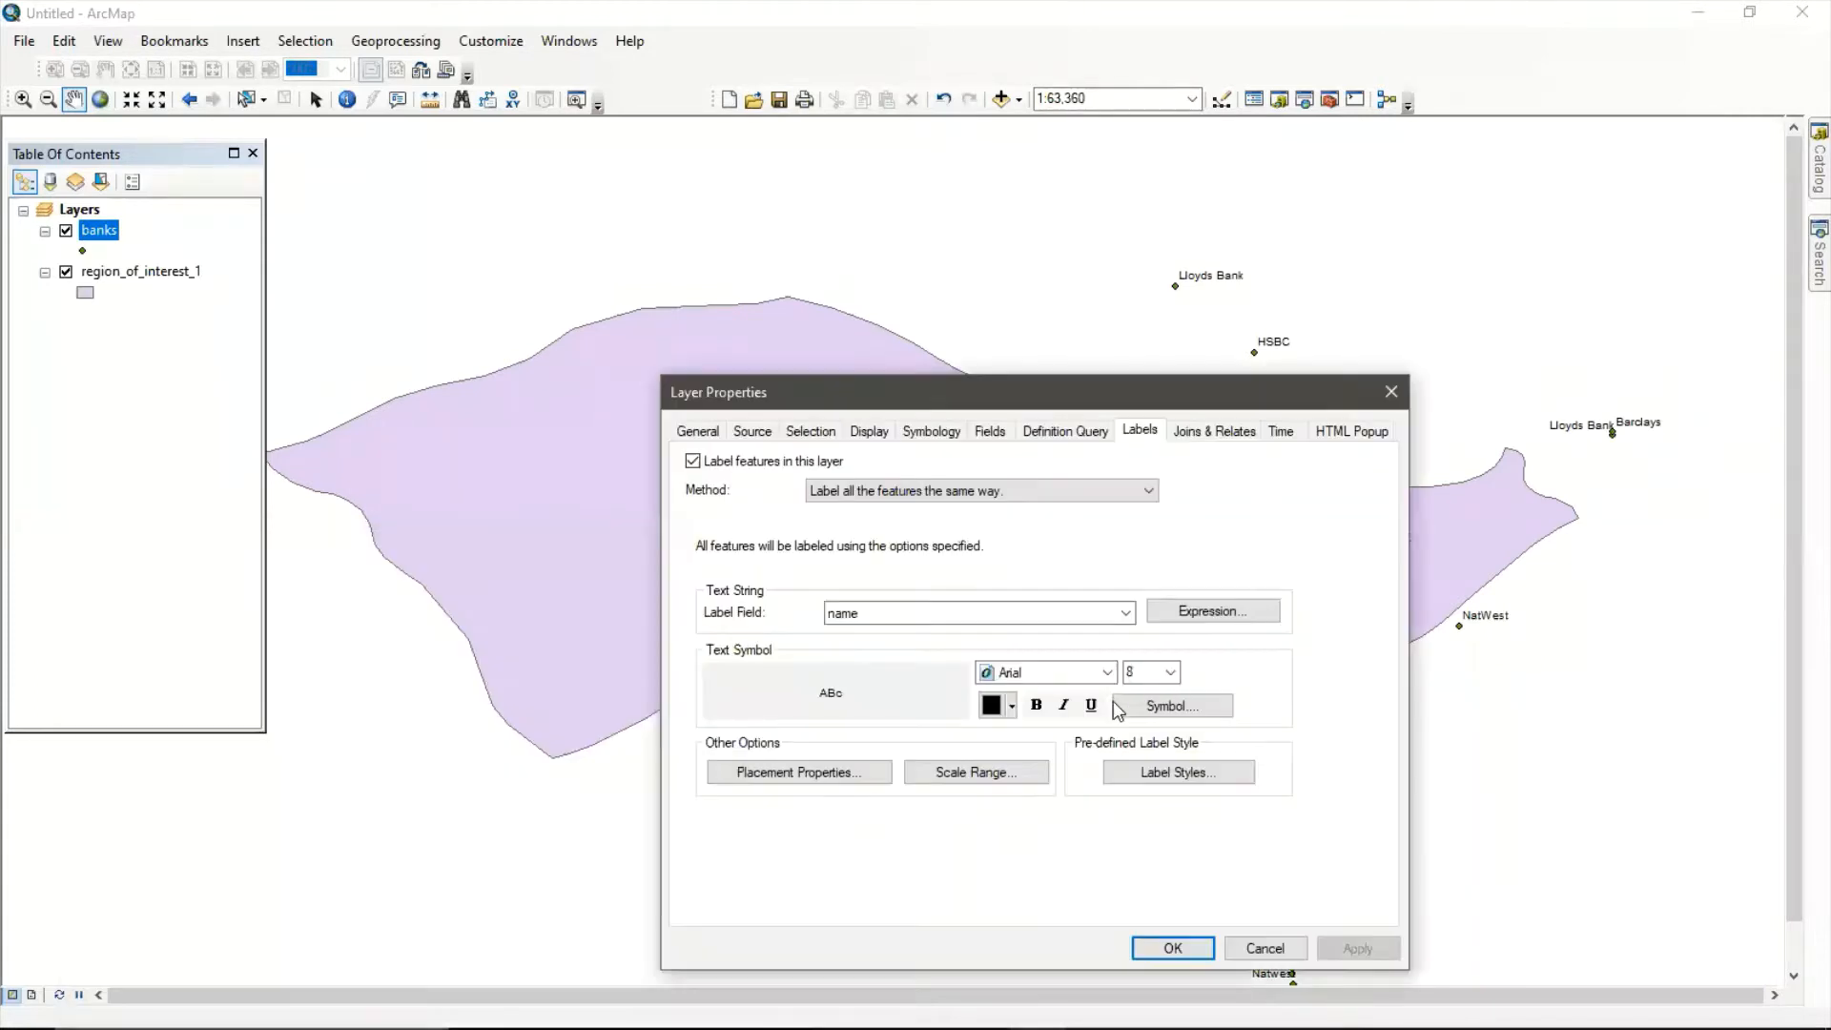
click(1172, 948)
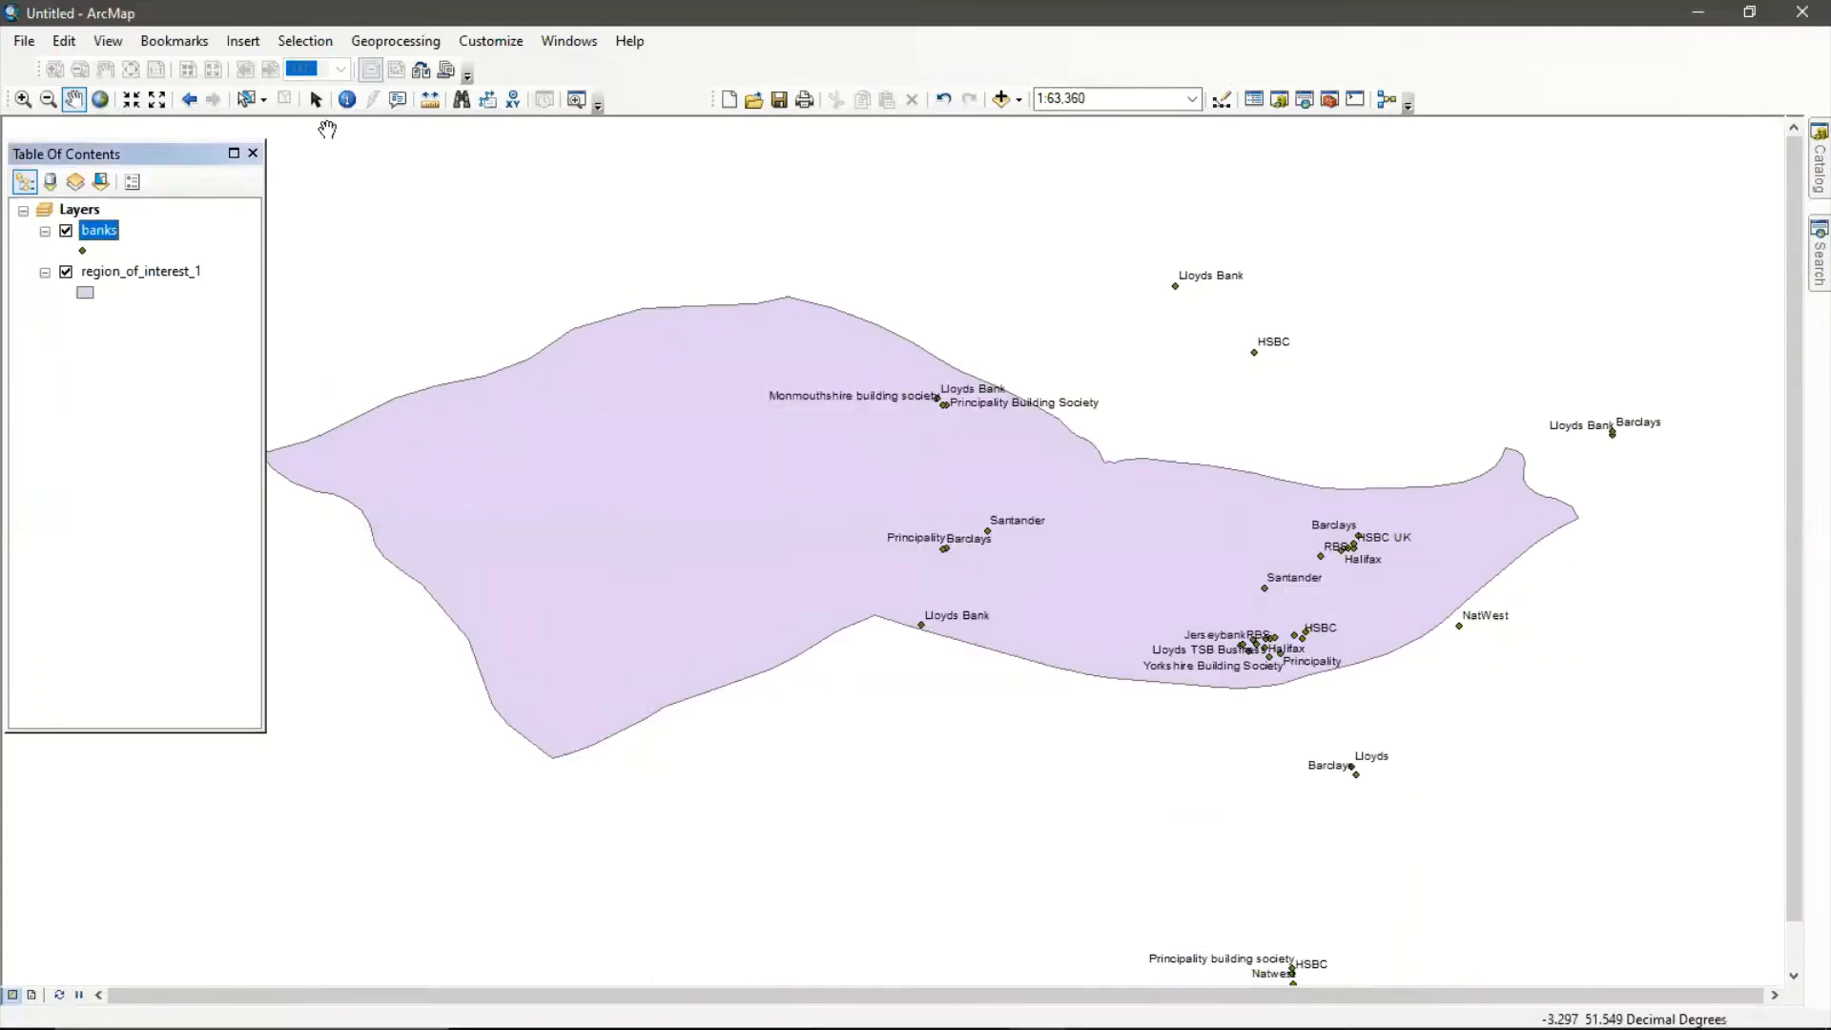
Examine the banks layer's attribute table, including its name, operator and brand fields, and close it.
right_click(87, 243)
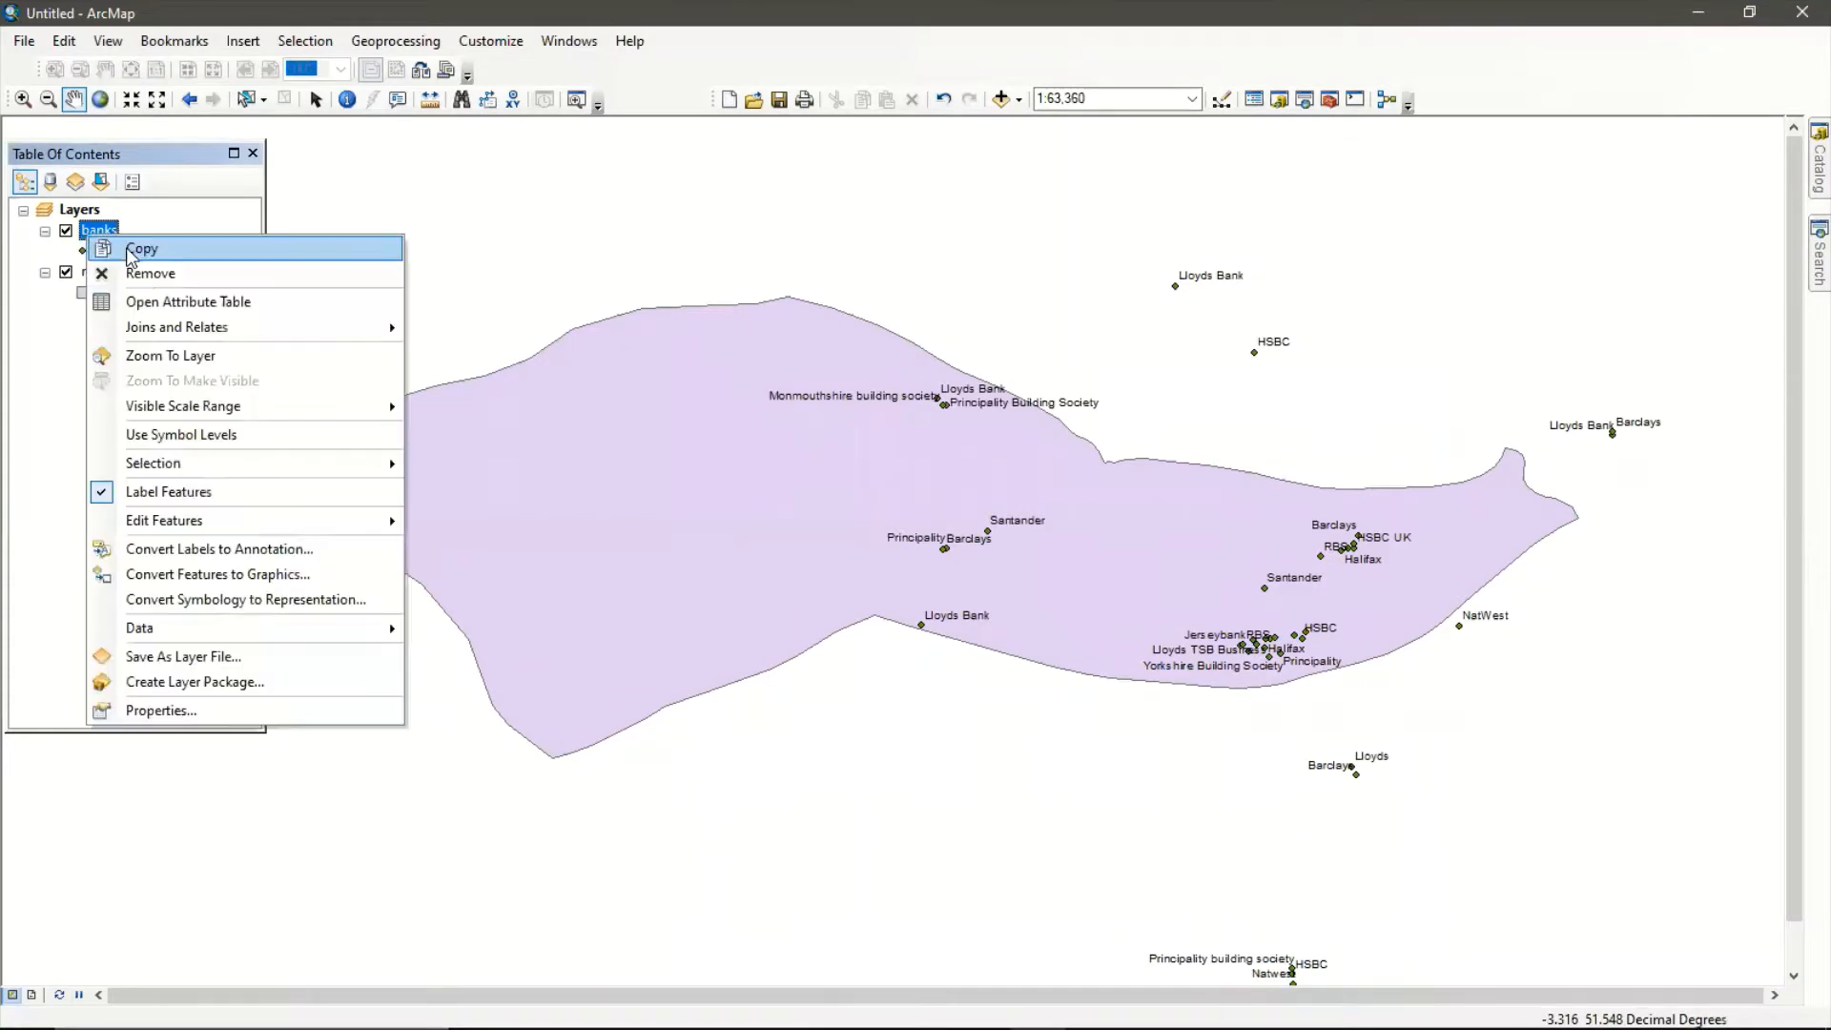
click(160, 304)
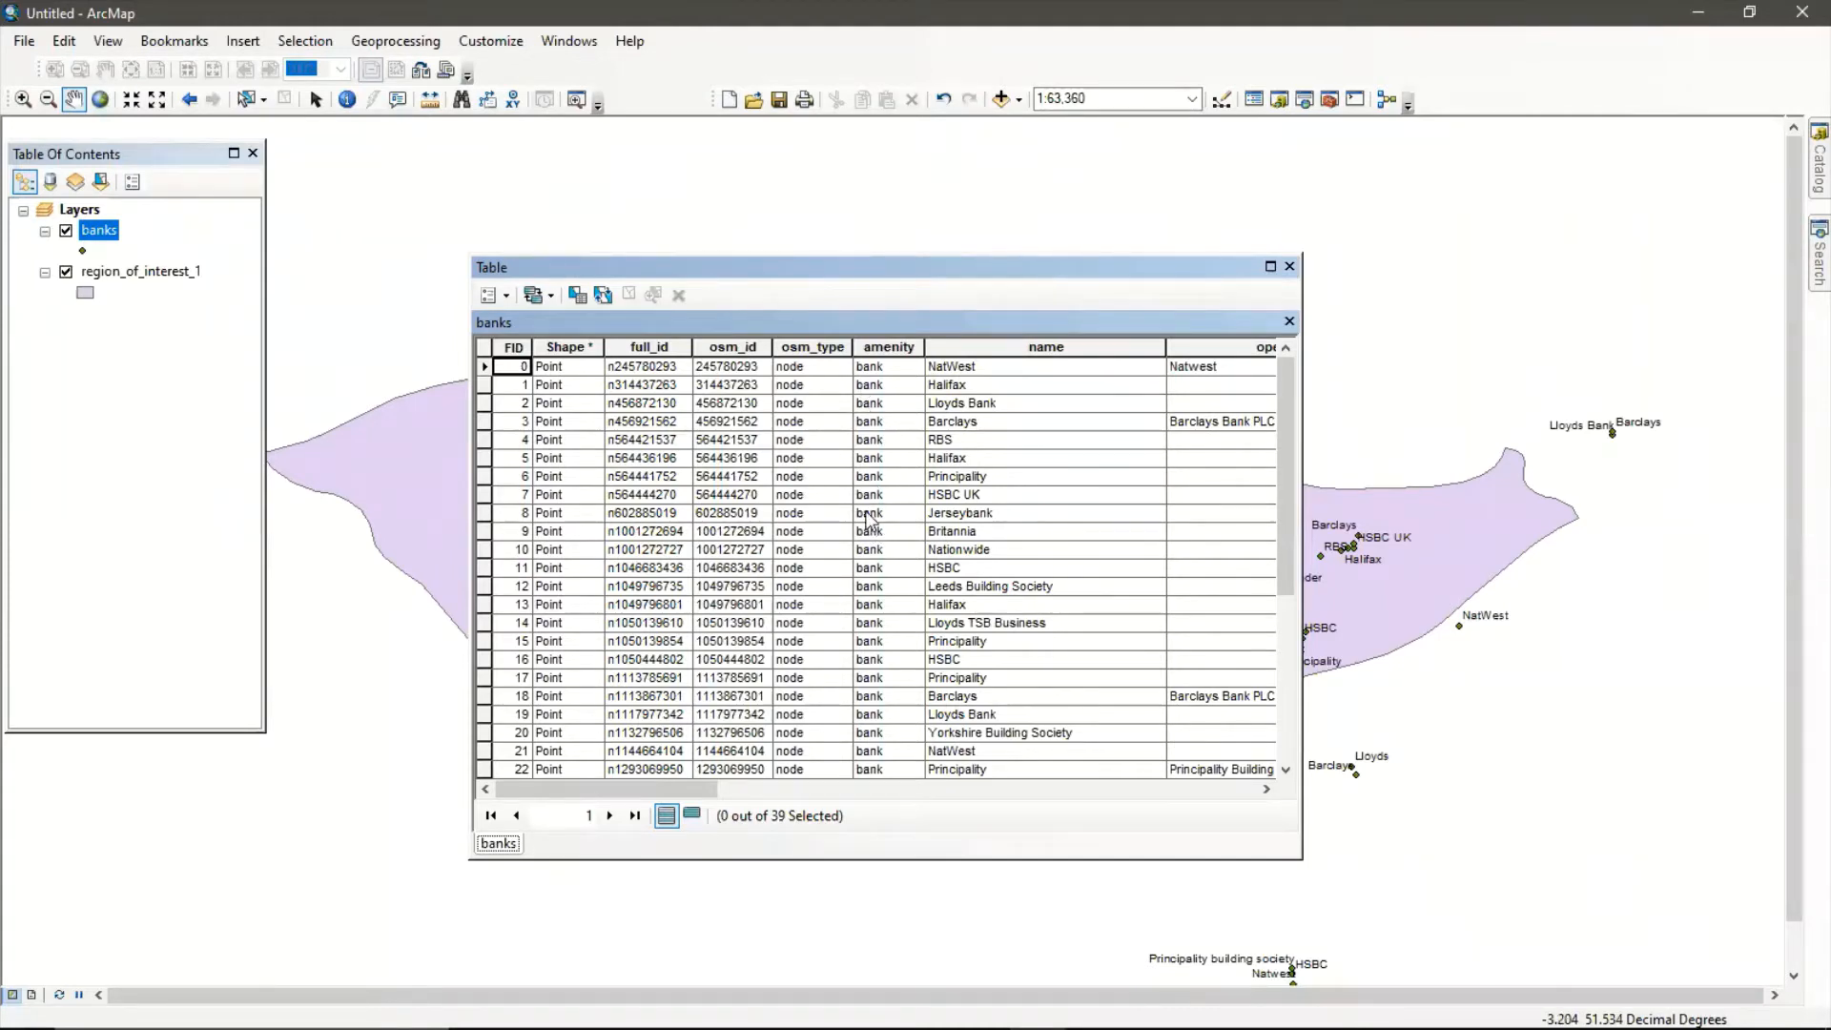
scroll(889, 532, down, 2)
scroll(889, 532, down, 2)
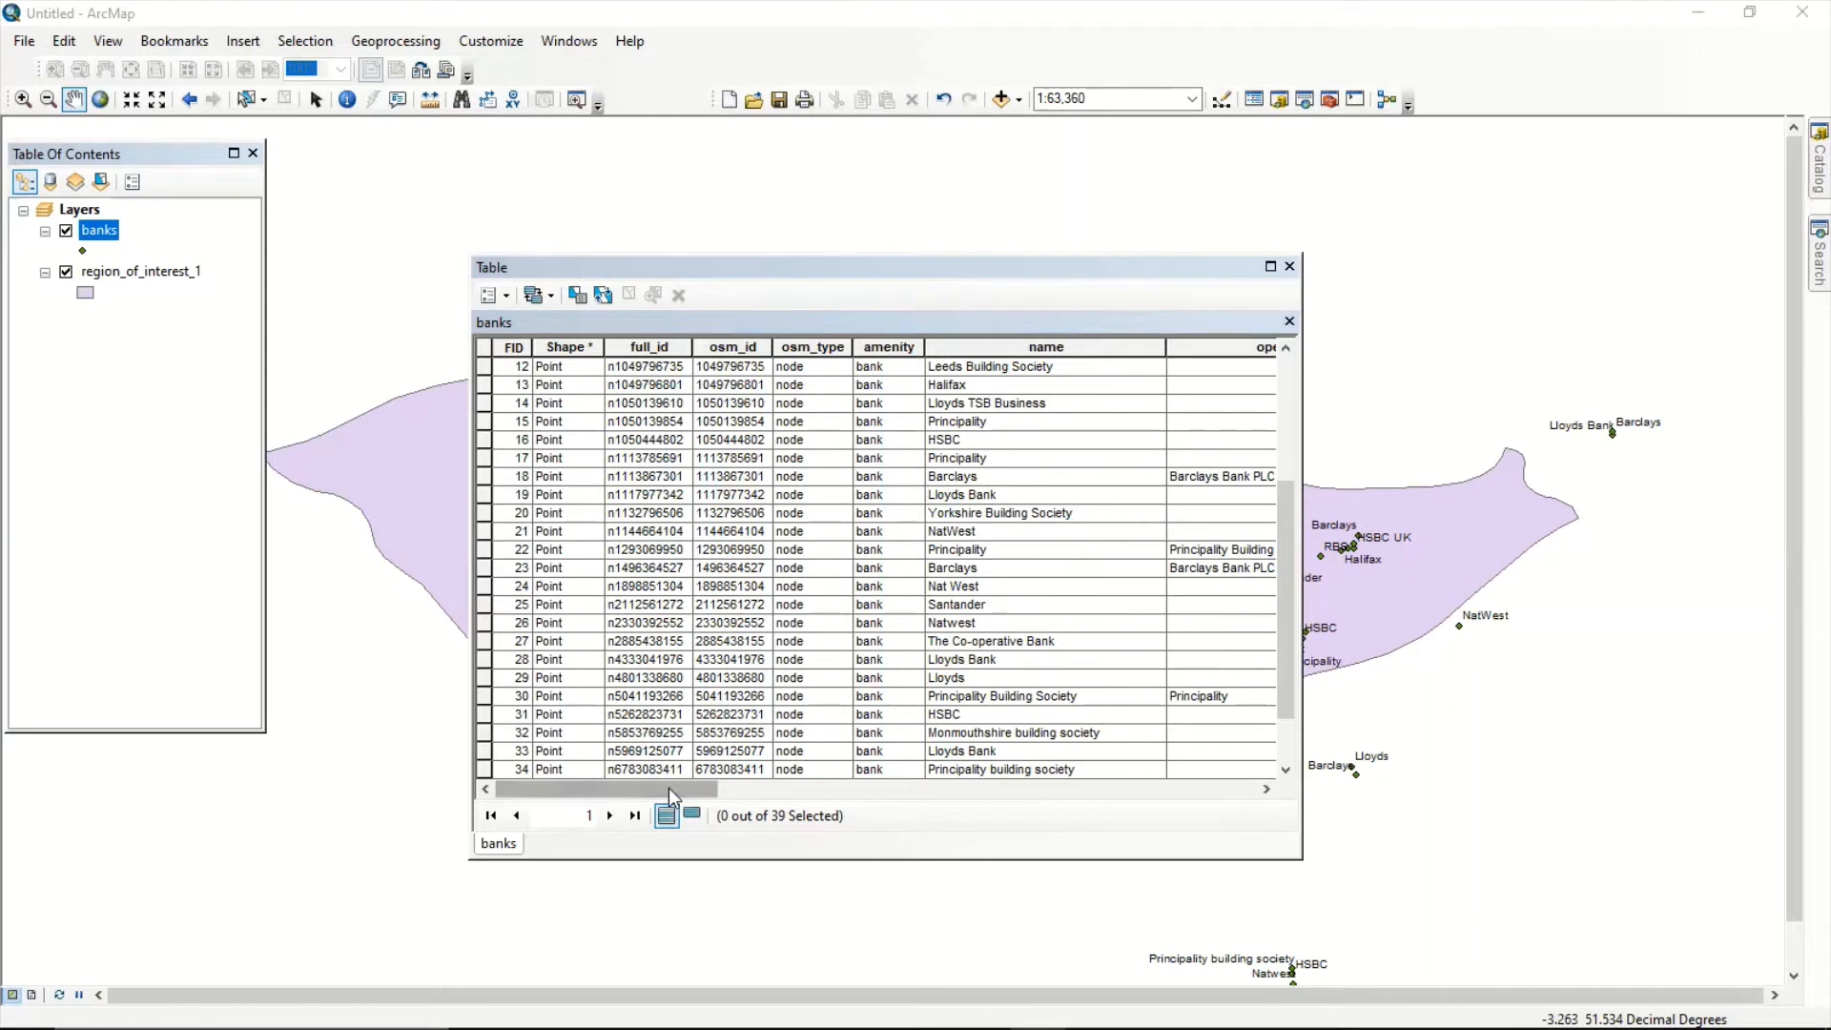
drag(668, 788, 882, 828)
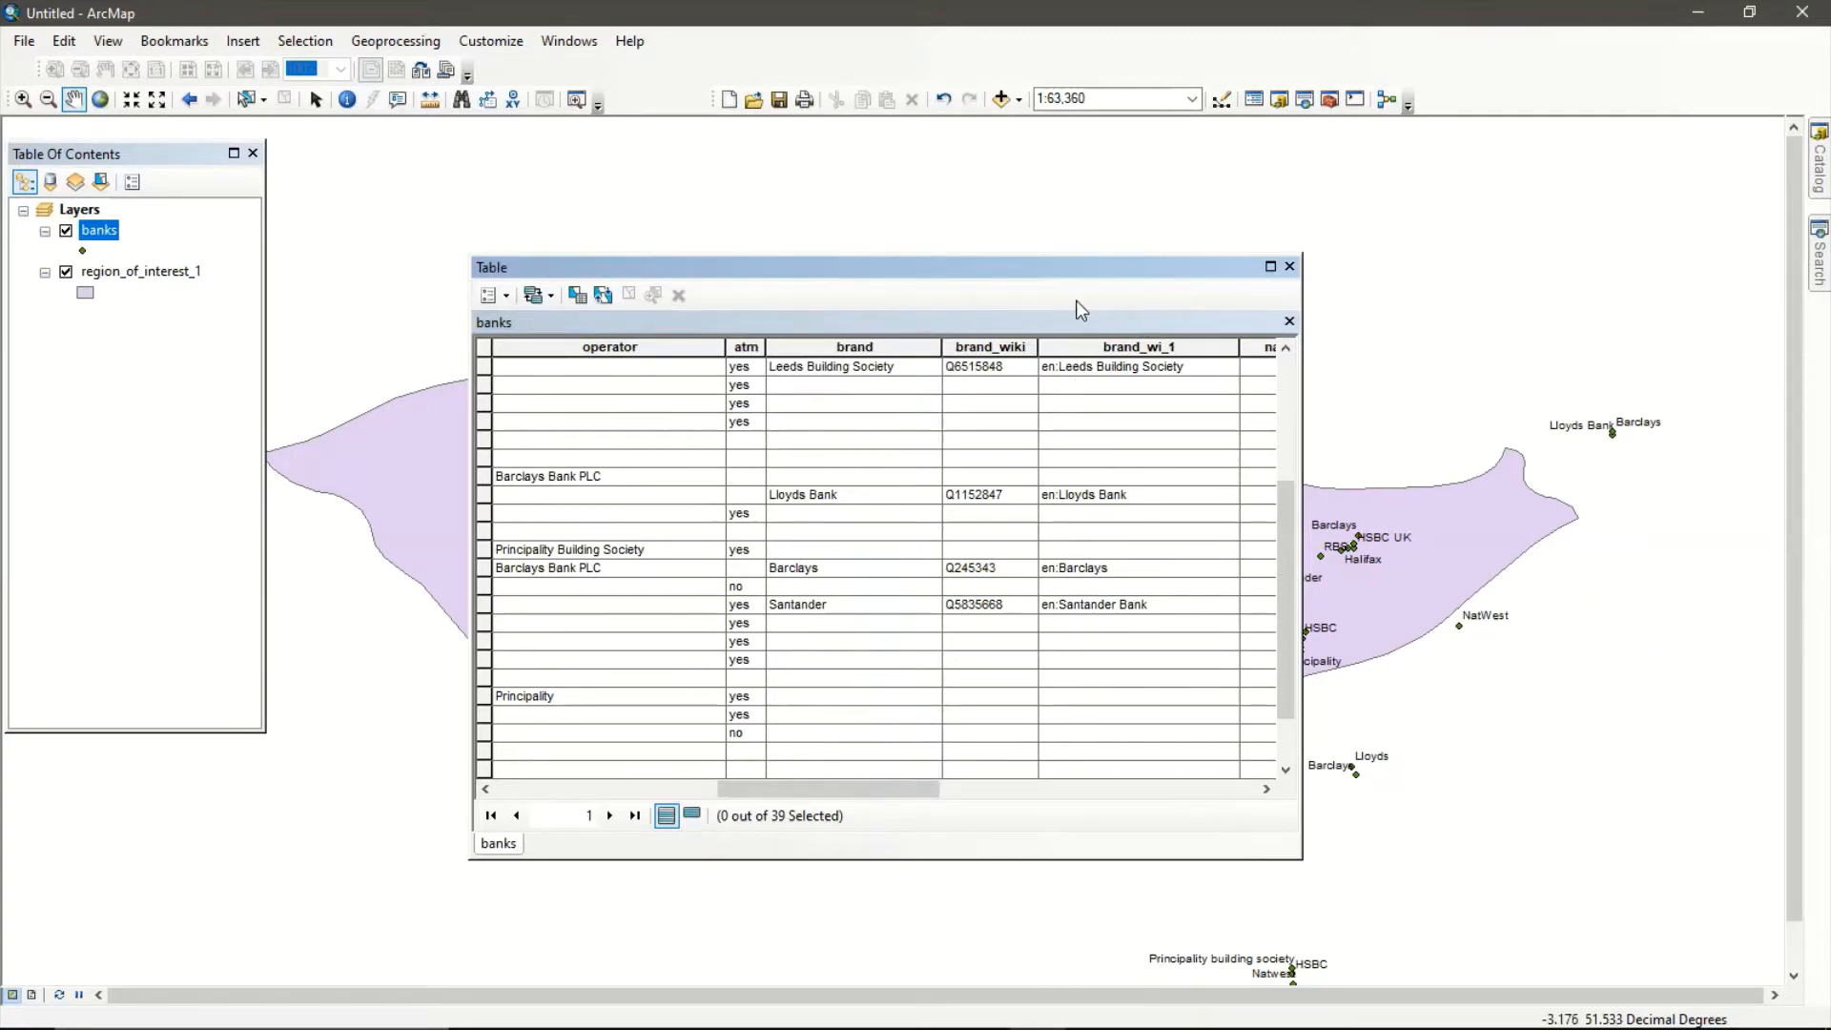
click(1289, 268)
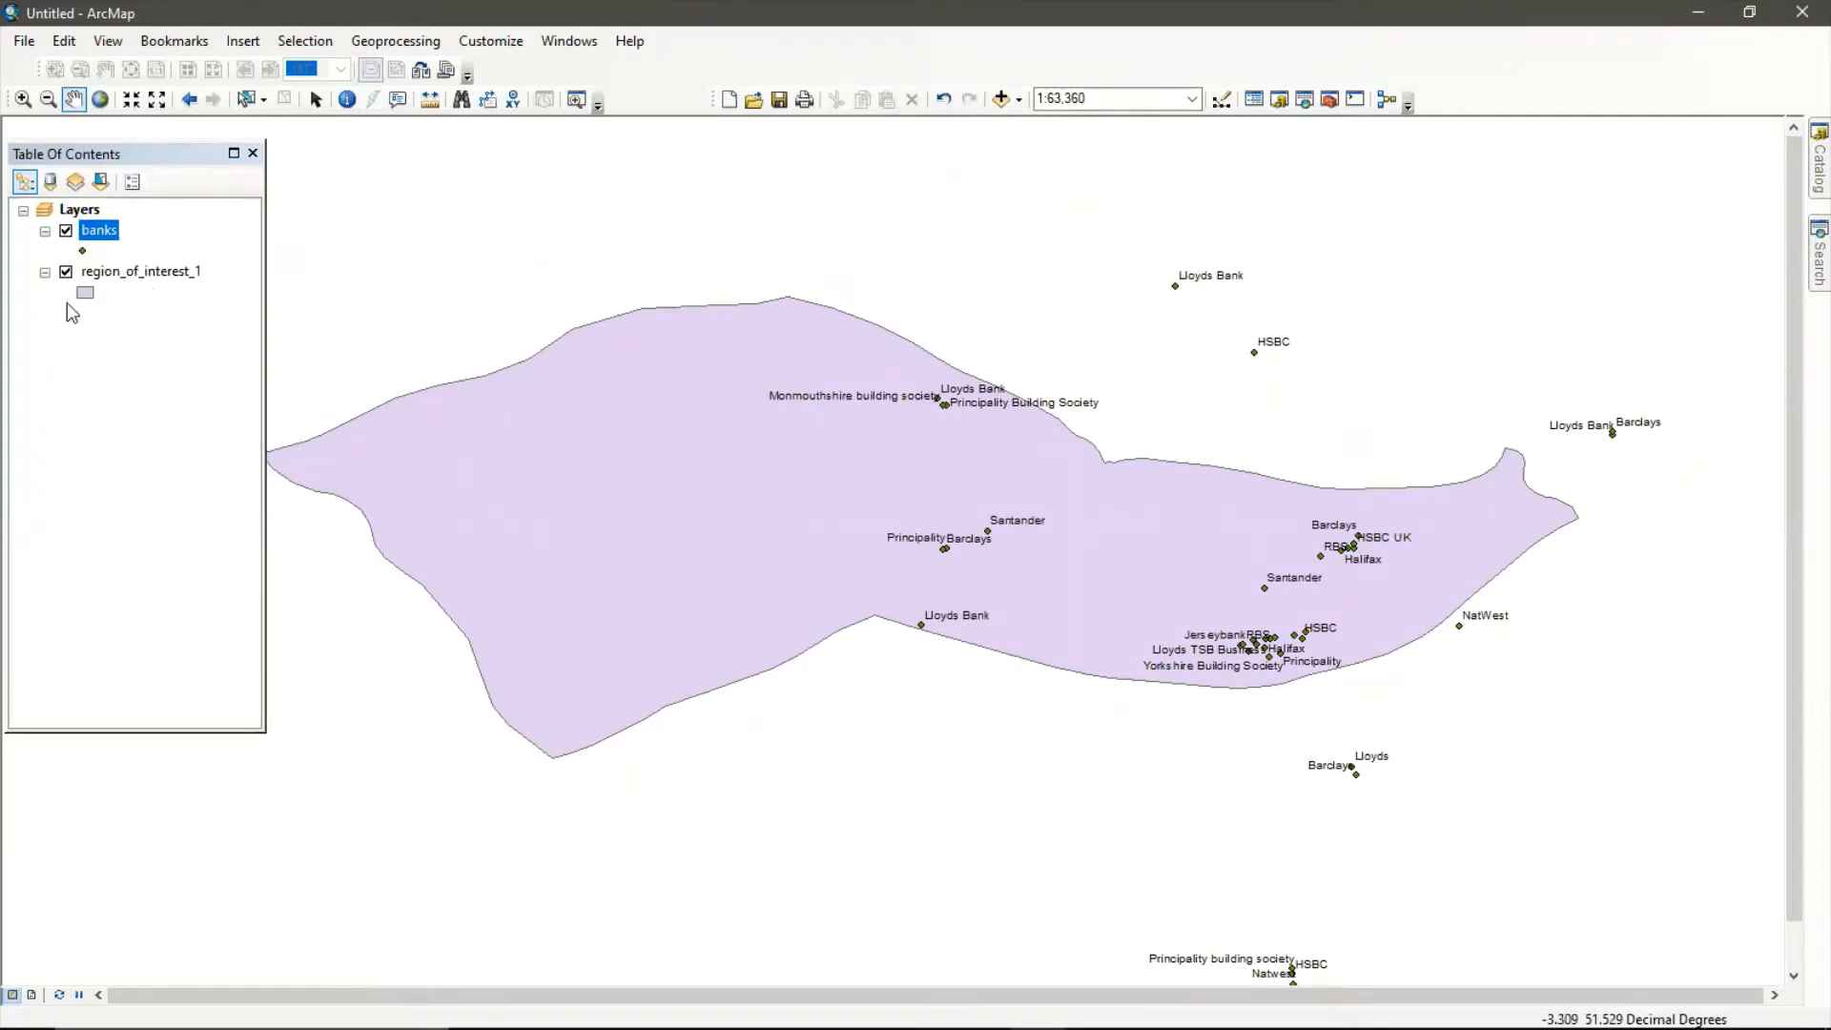
Choose the Circle 3 marker as the symbol for the banks layer.
double_click(83, 252)
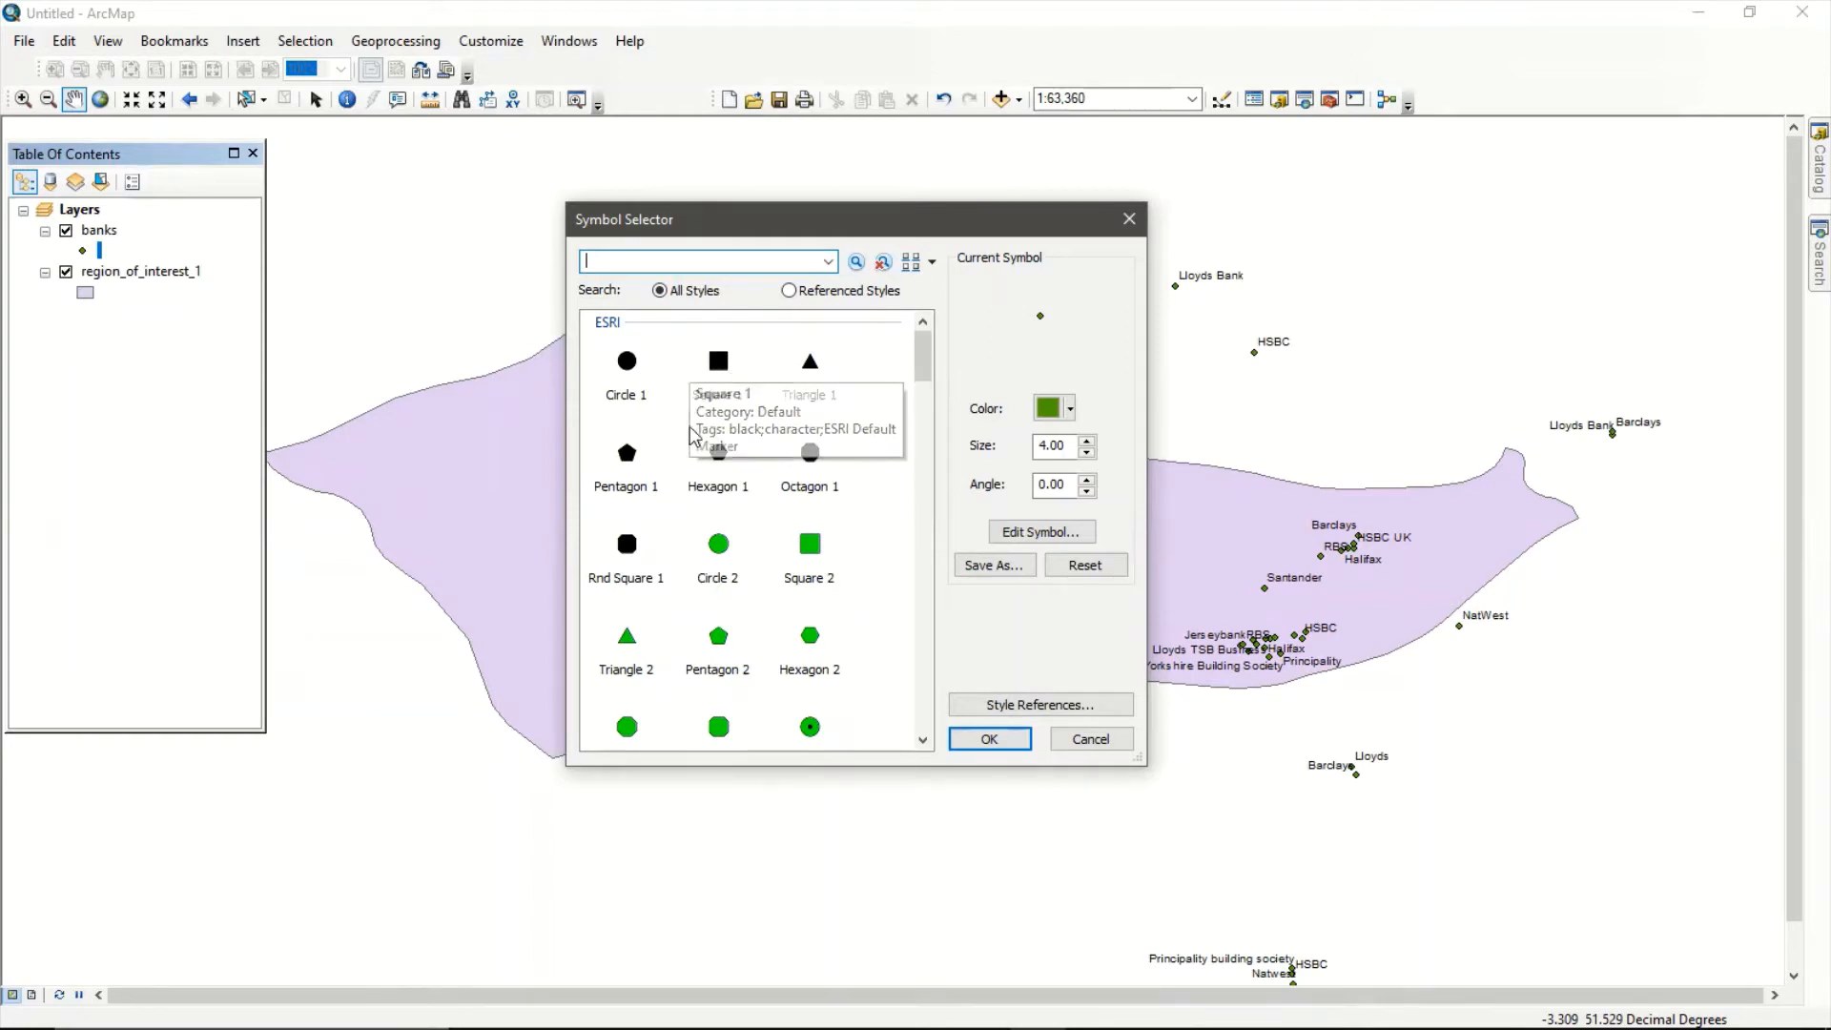
drag(921, 355, 909, 399)
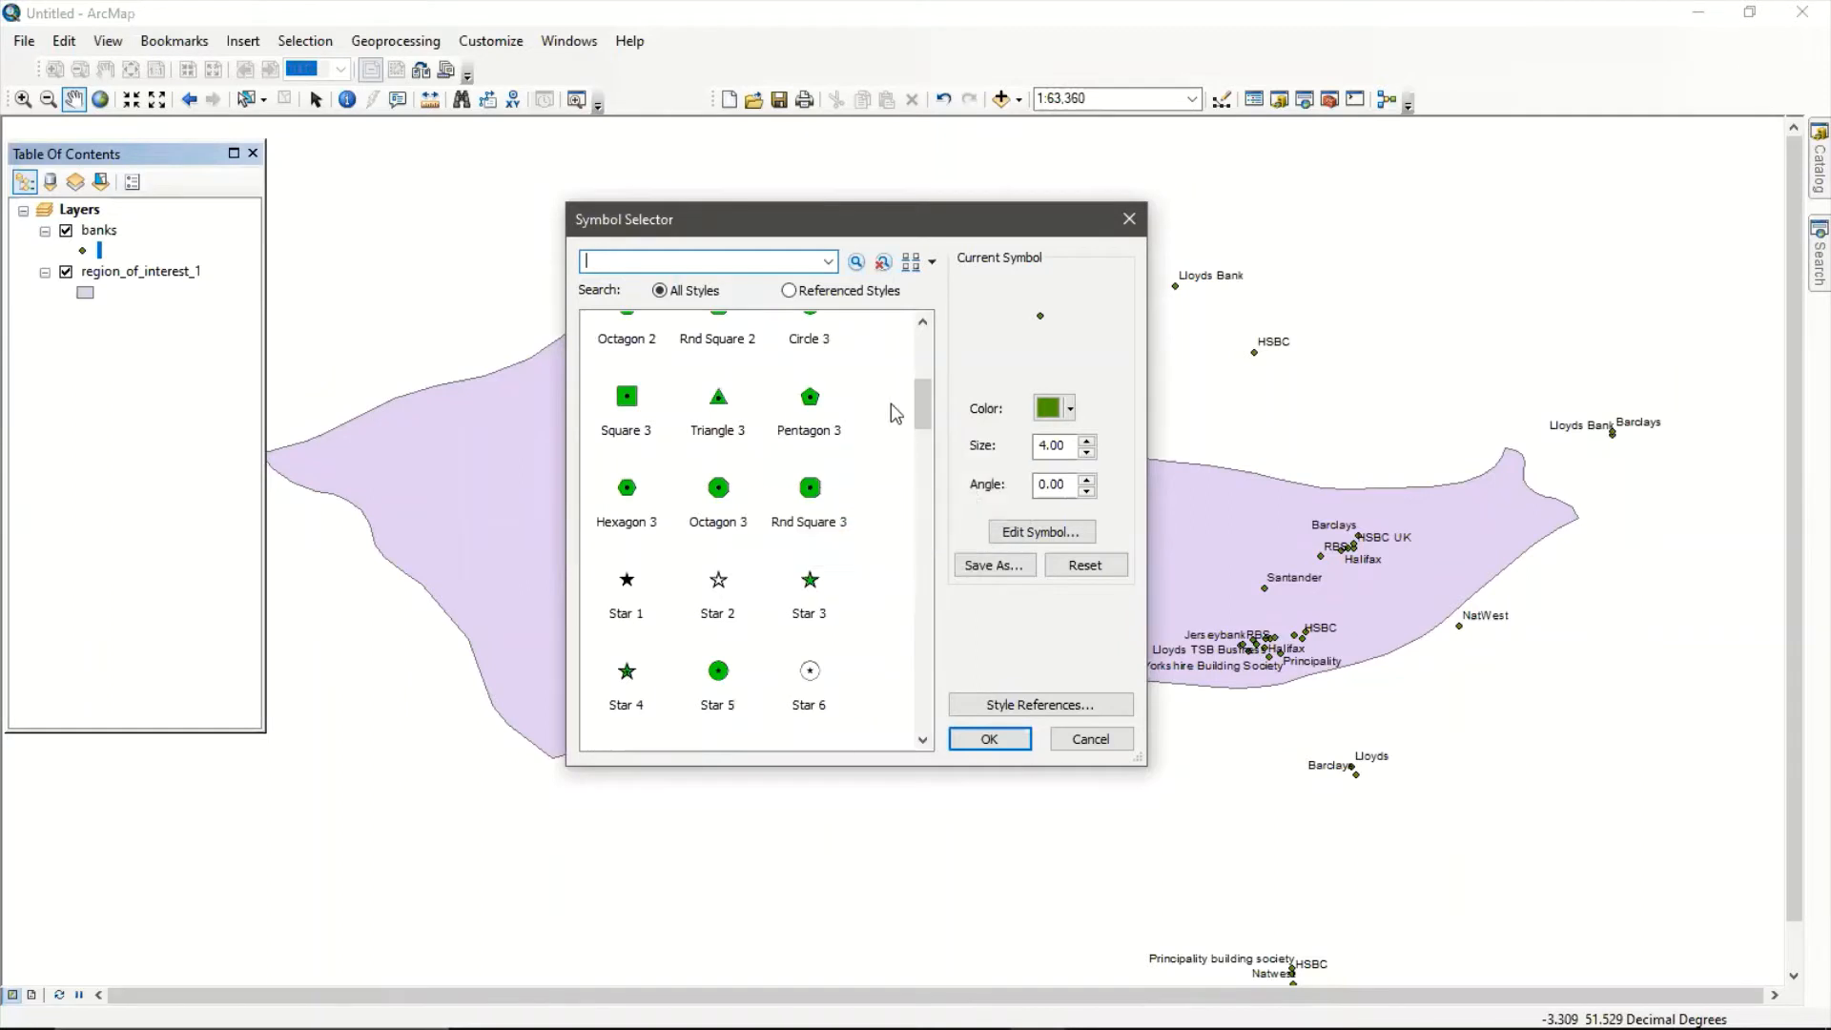
scroll(923, 405, down, 1)
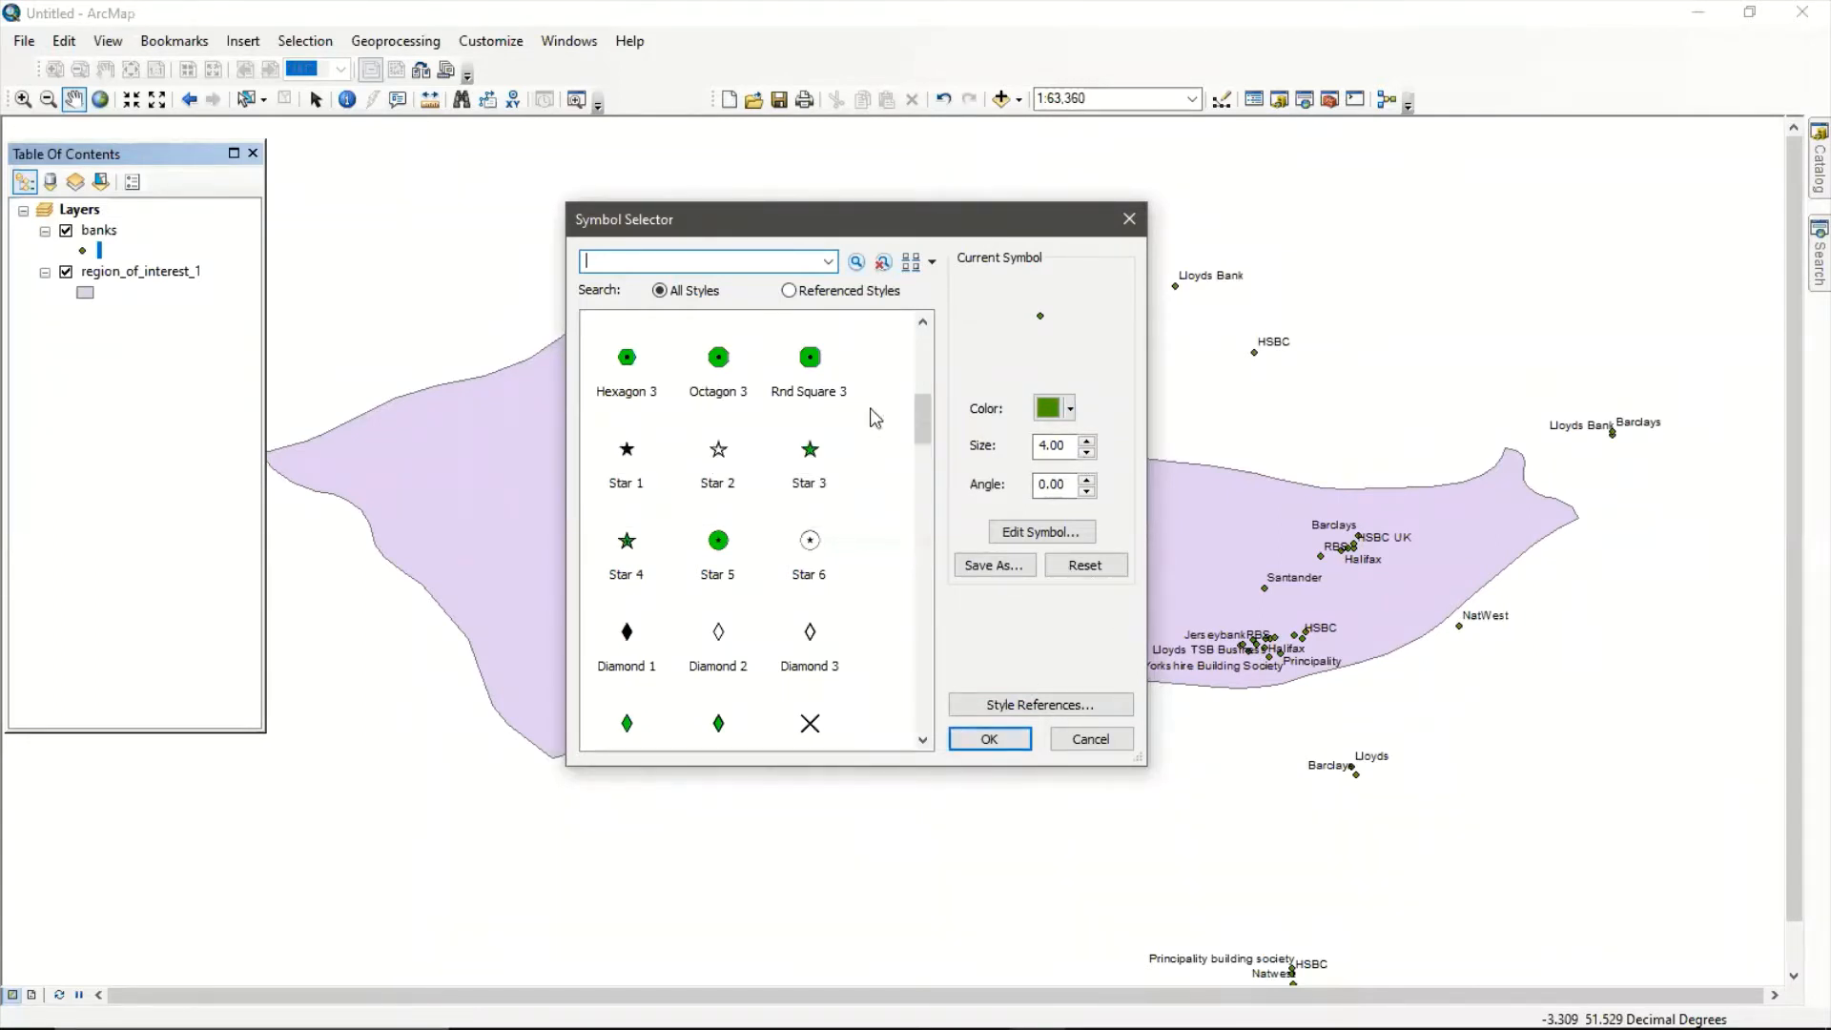
drag(921, 418, 917, 343)
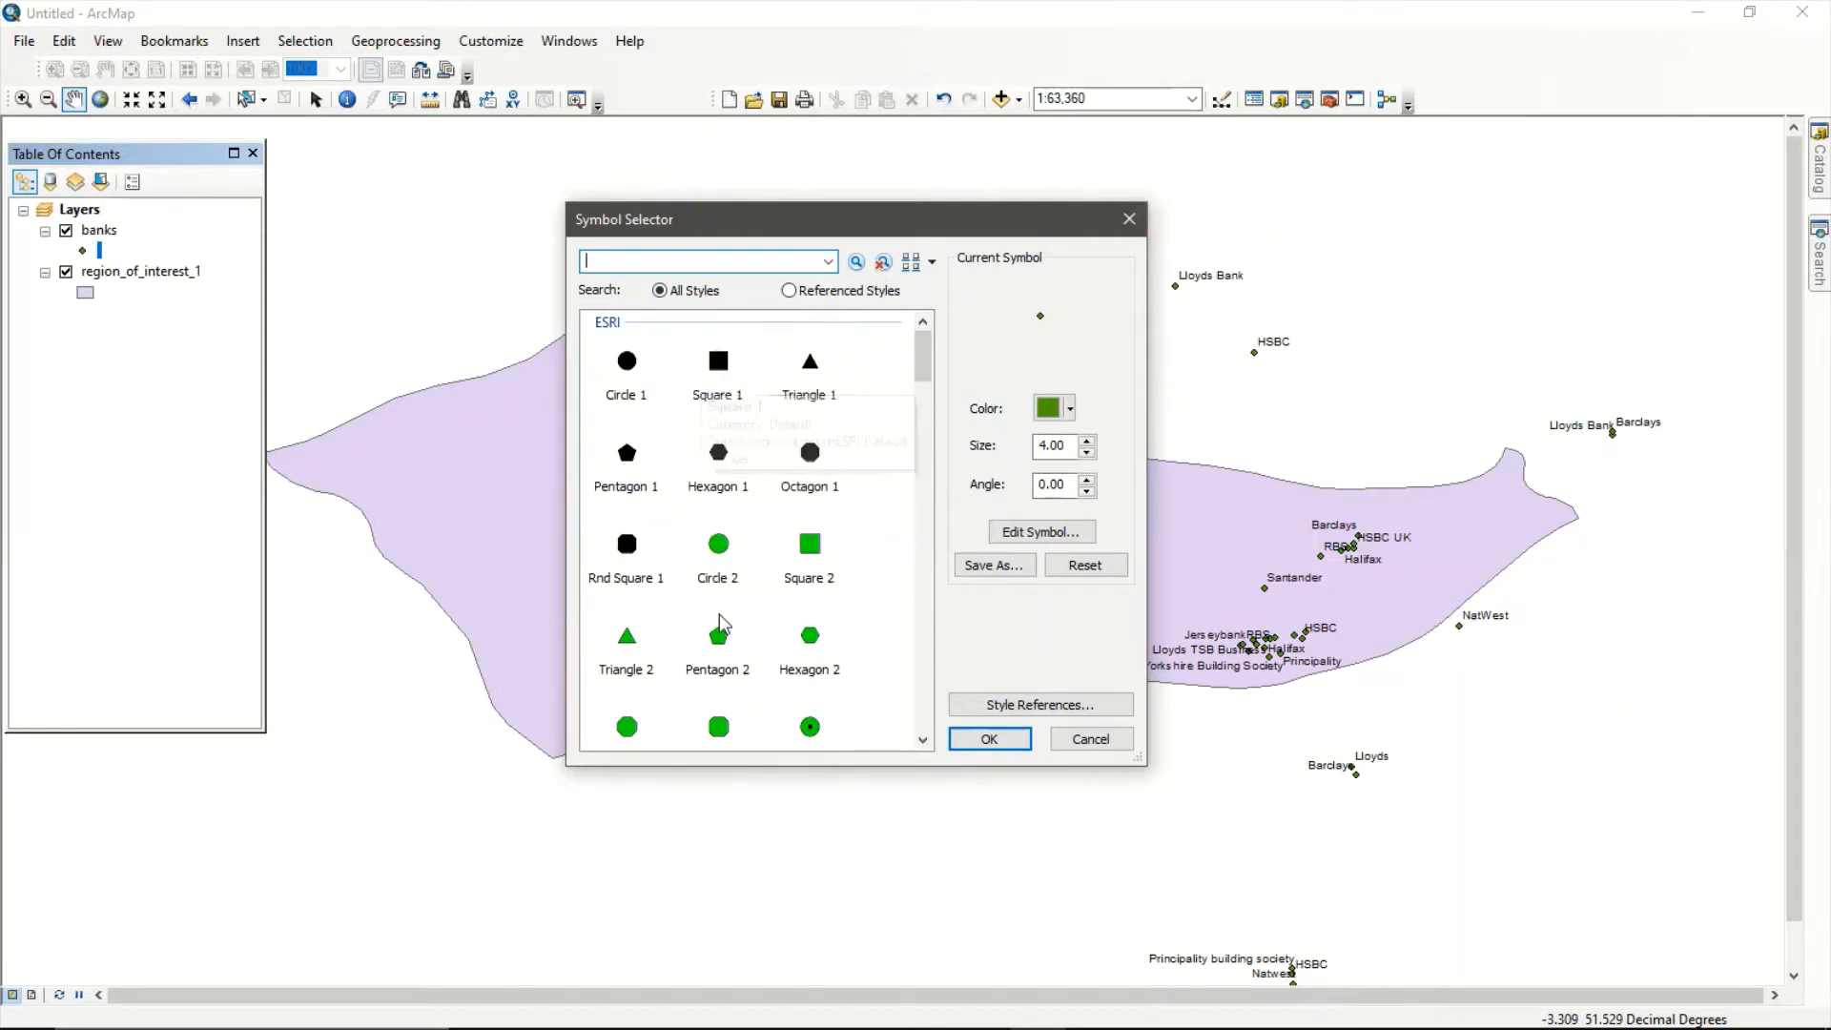
scroll(810, 600, down, 2)
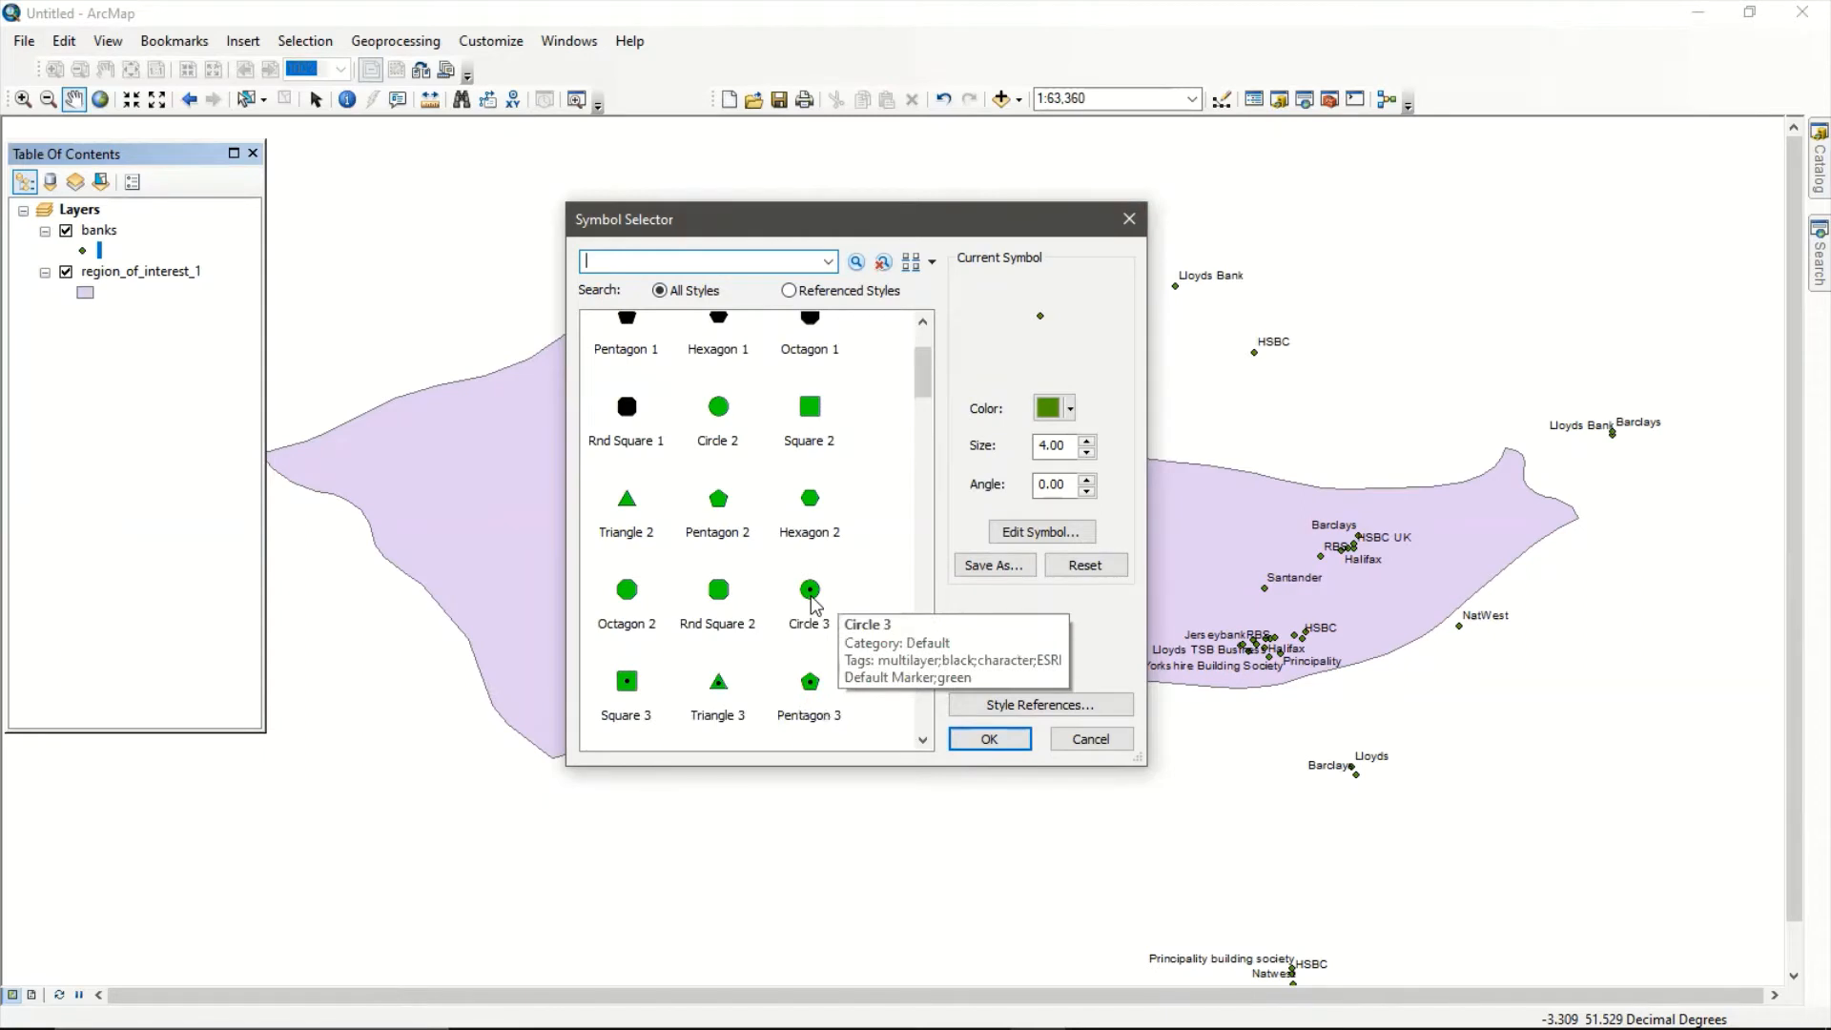
click(811, 599)
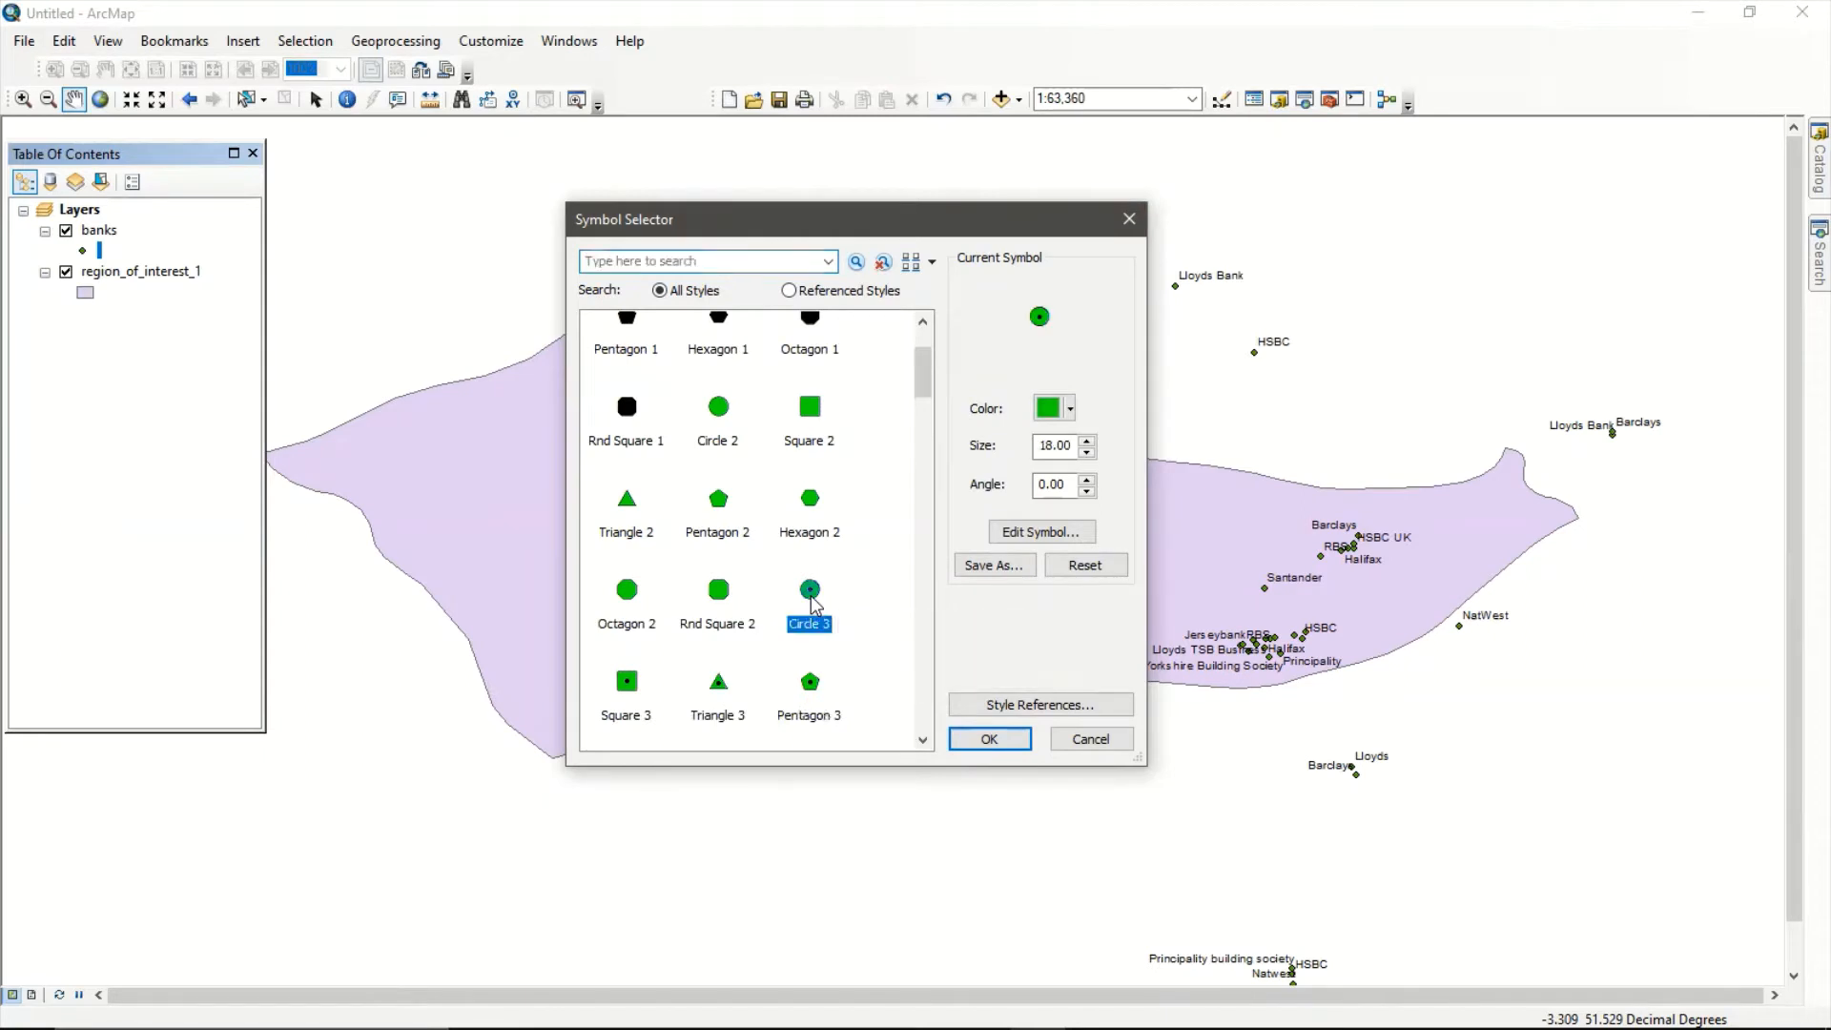
Color the banks layer's circle marker red and apply the symbol to the map.
click(1053, 410)
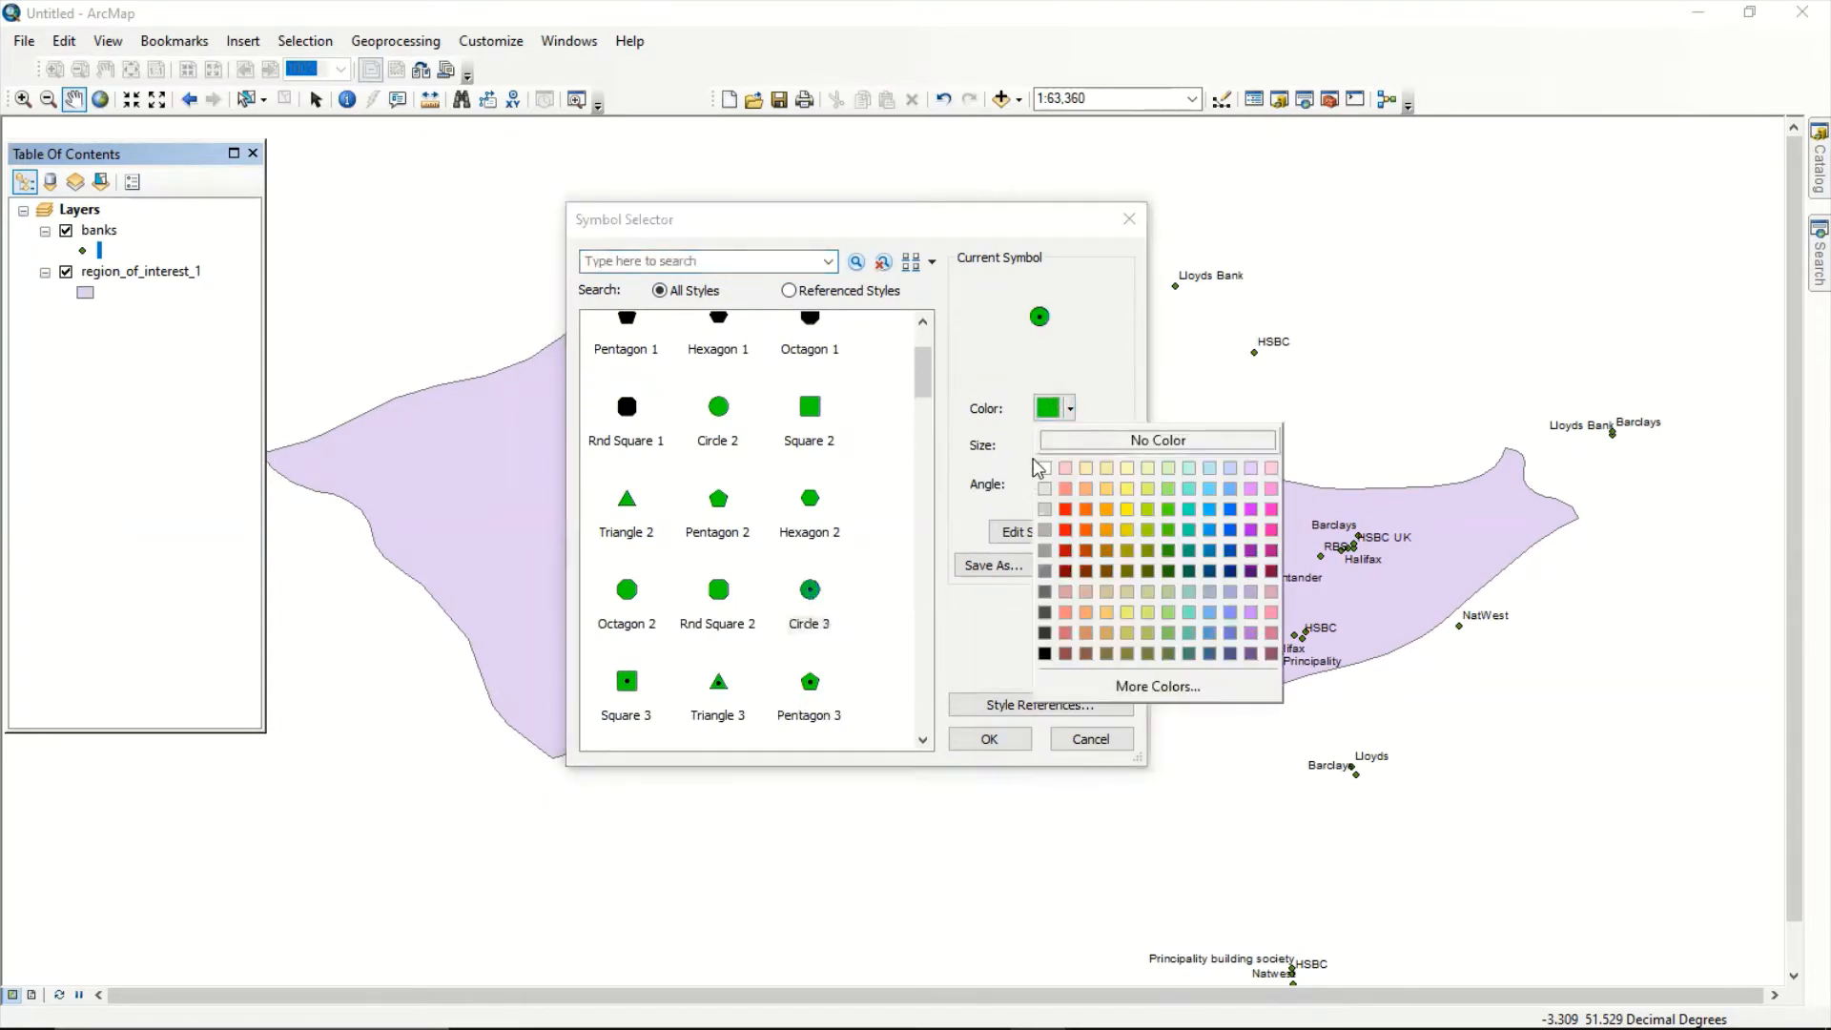
click(1085, 511)
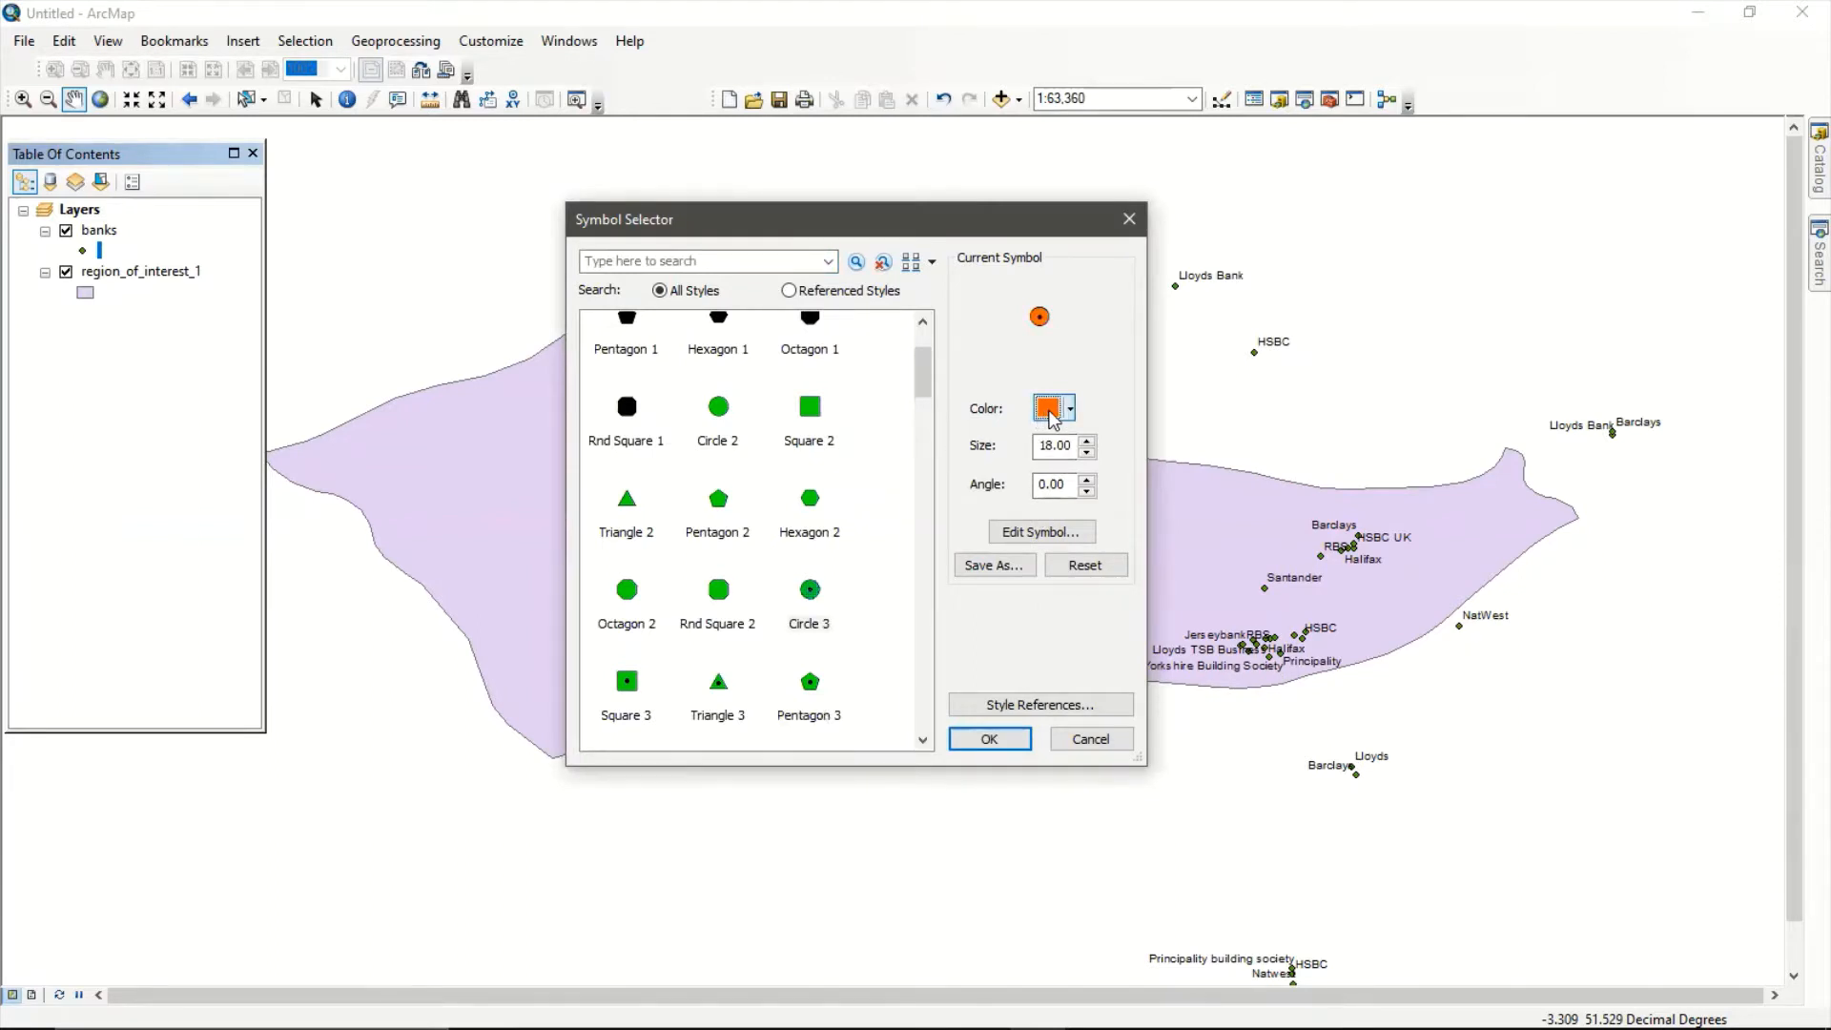
click(1052, 414)
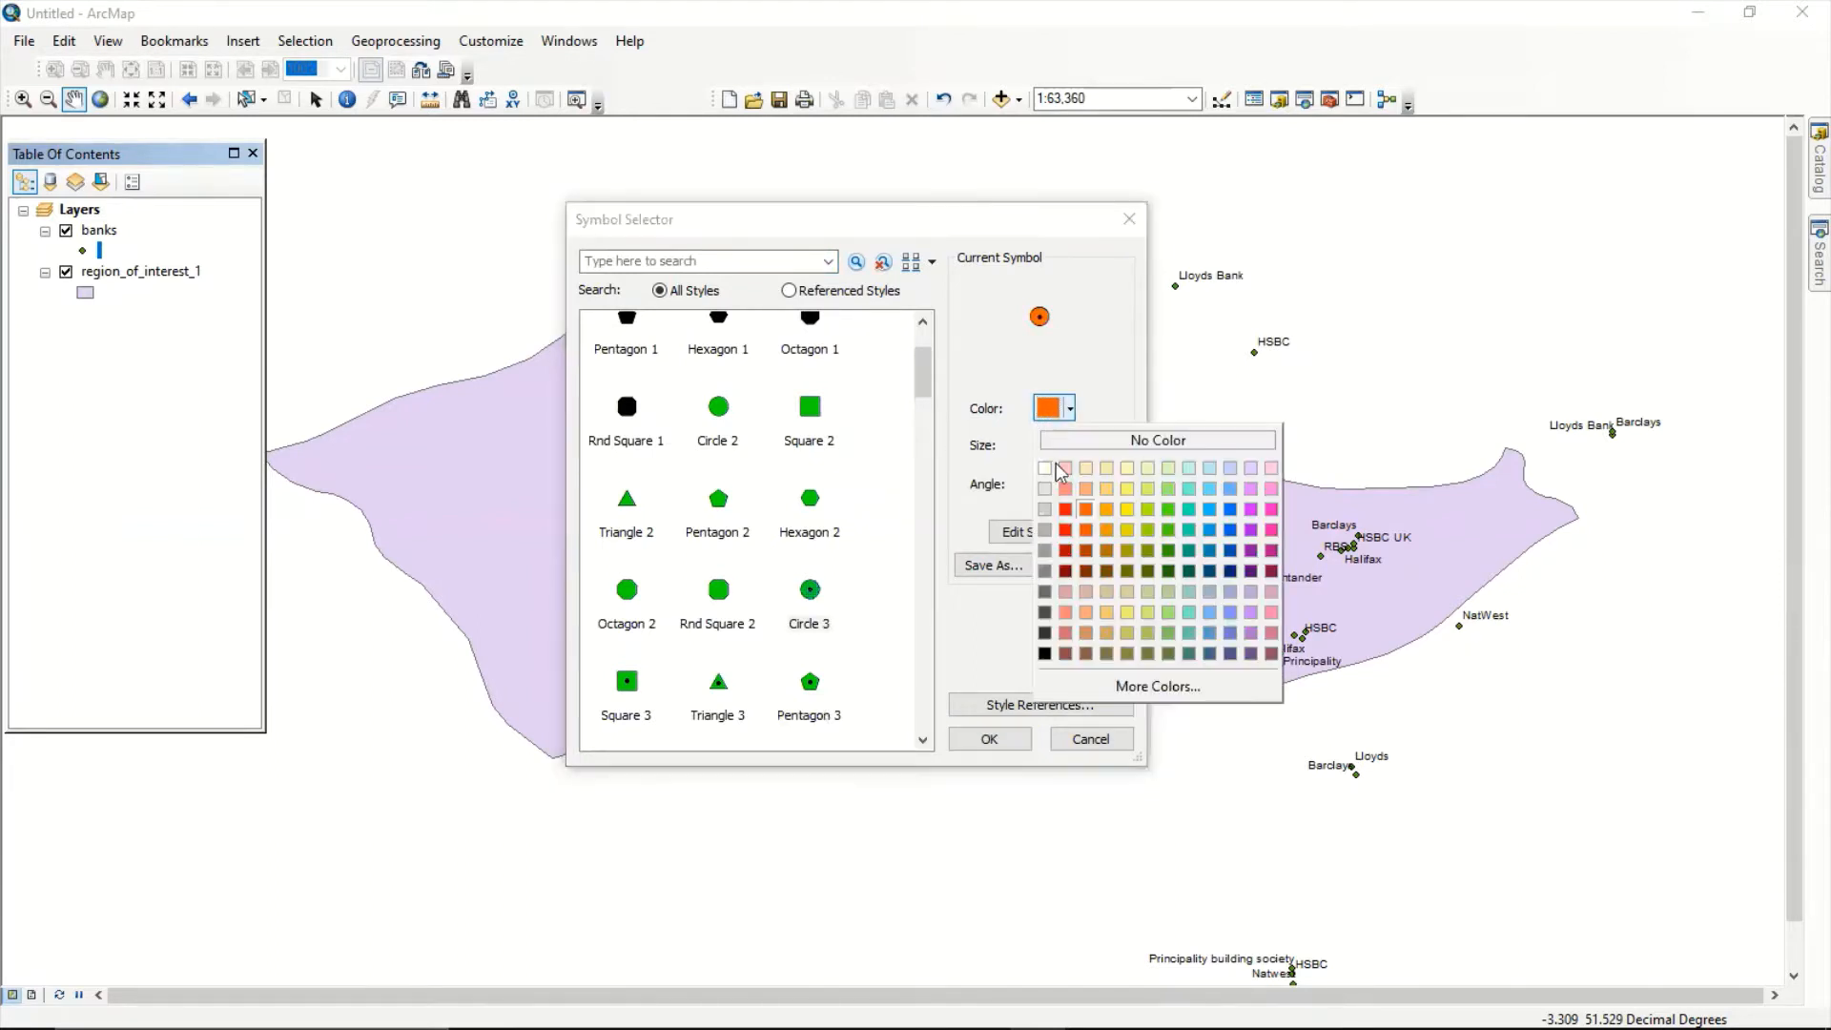
click(1070, 520)
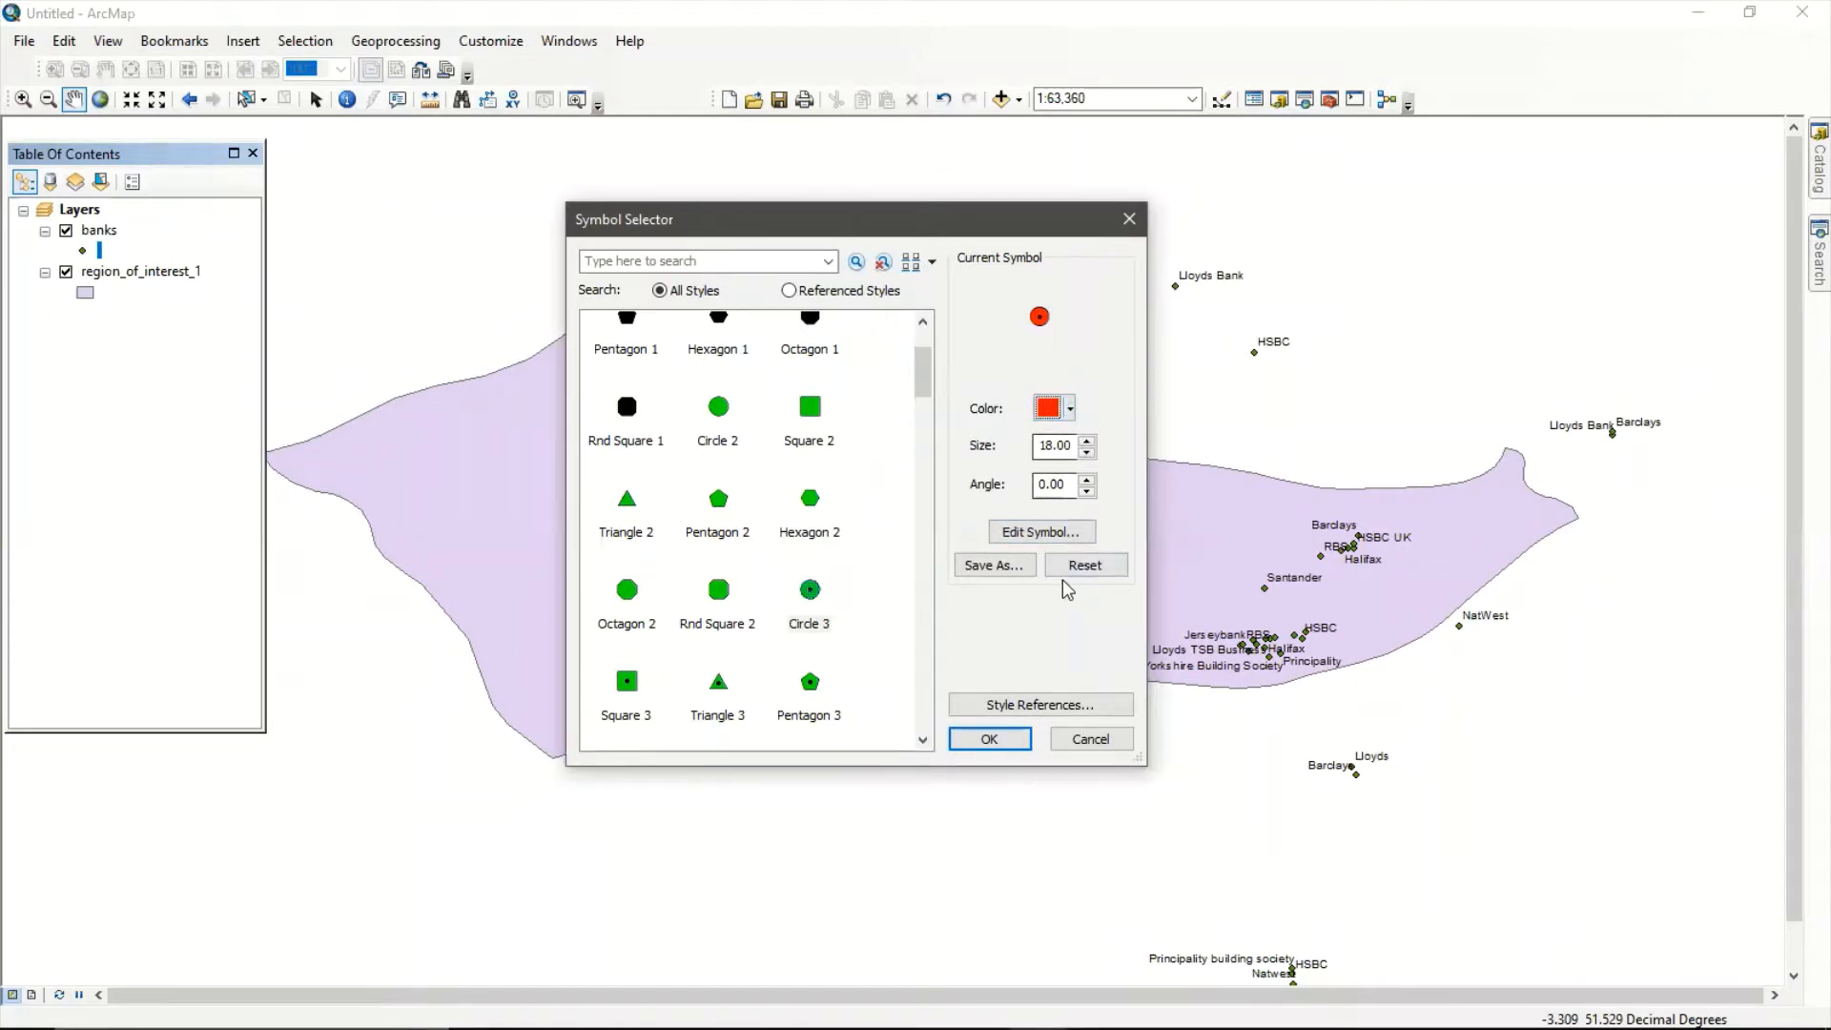
click(987, 740)
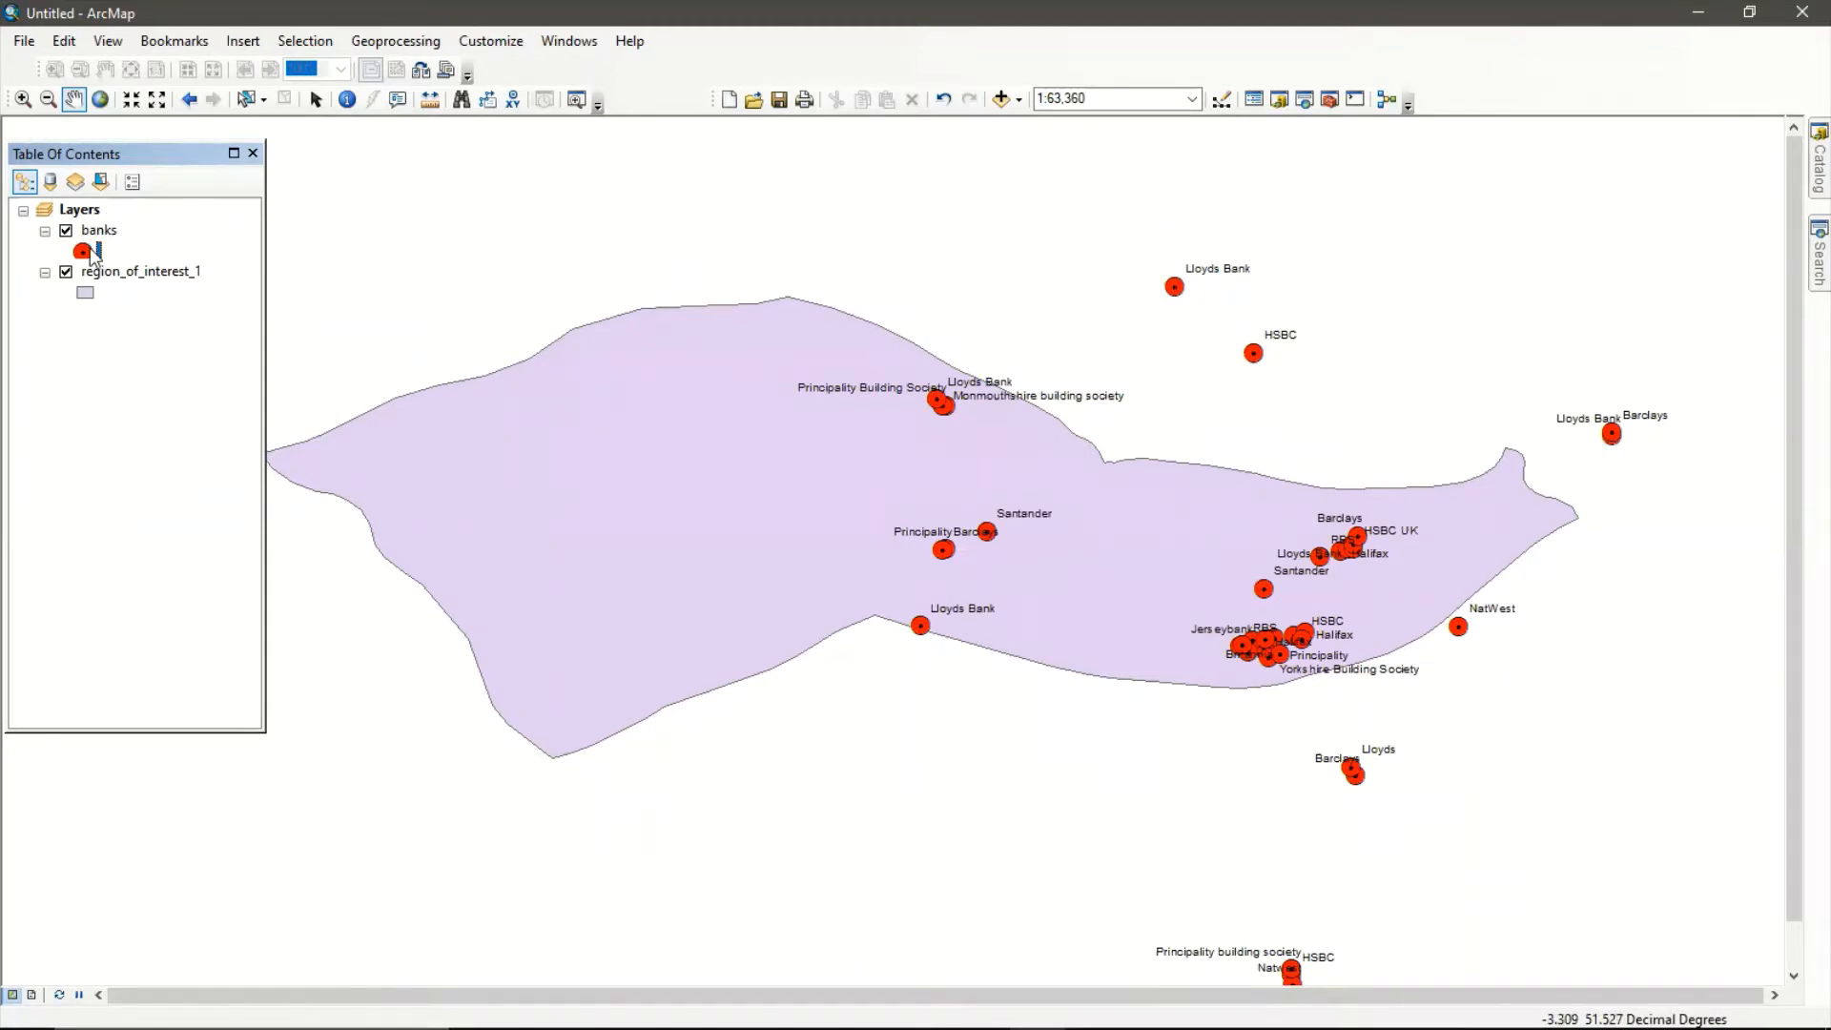
Move the region_of_interest_1 layer above the banks layer in the layer order.
click(86, 294)
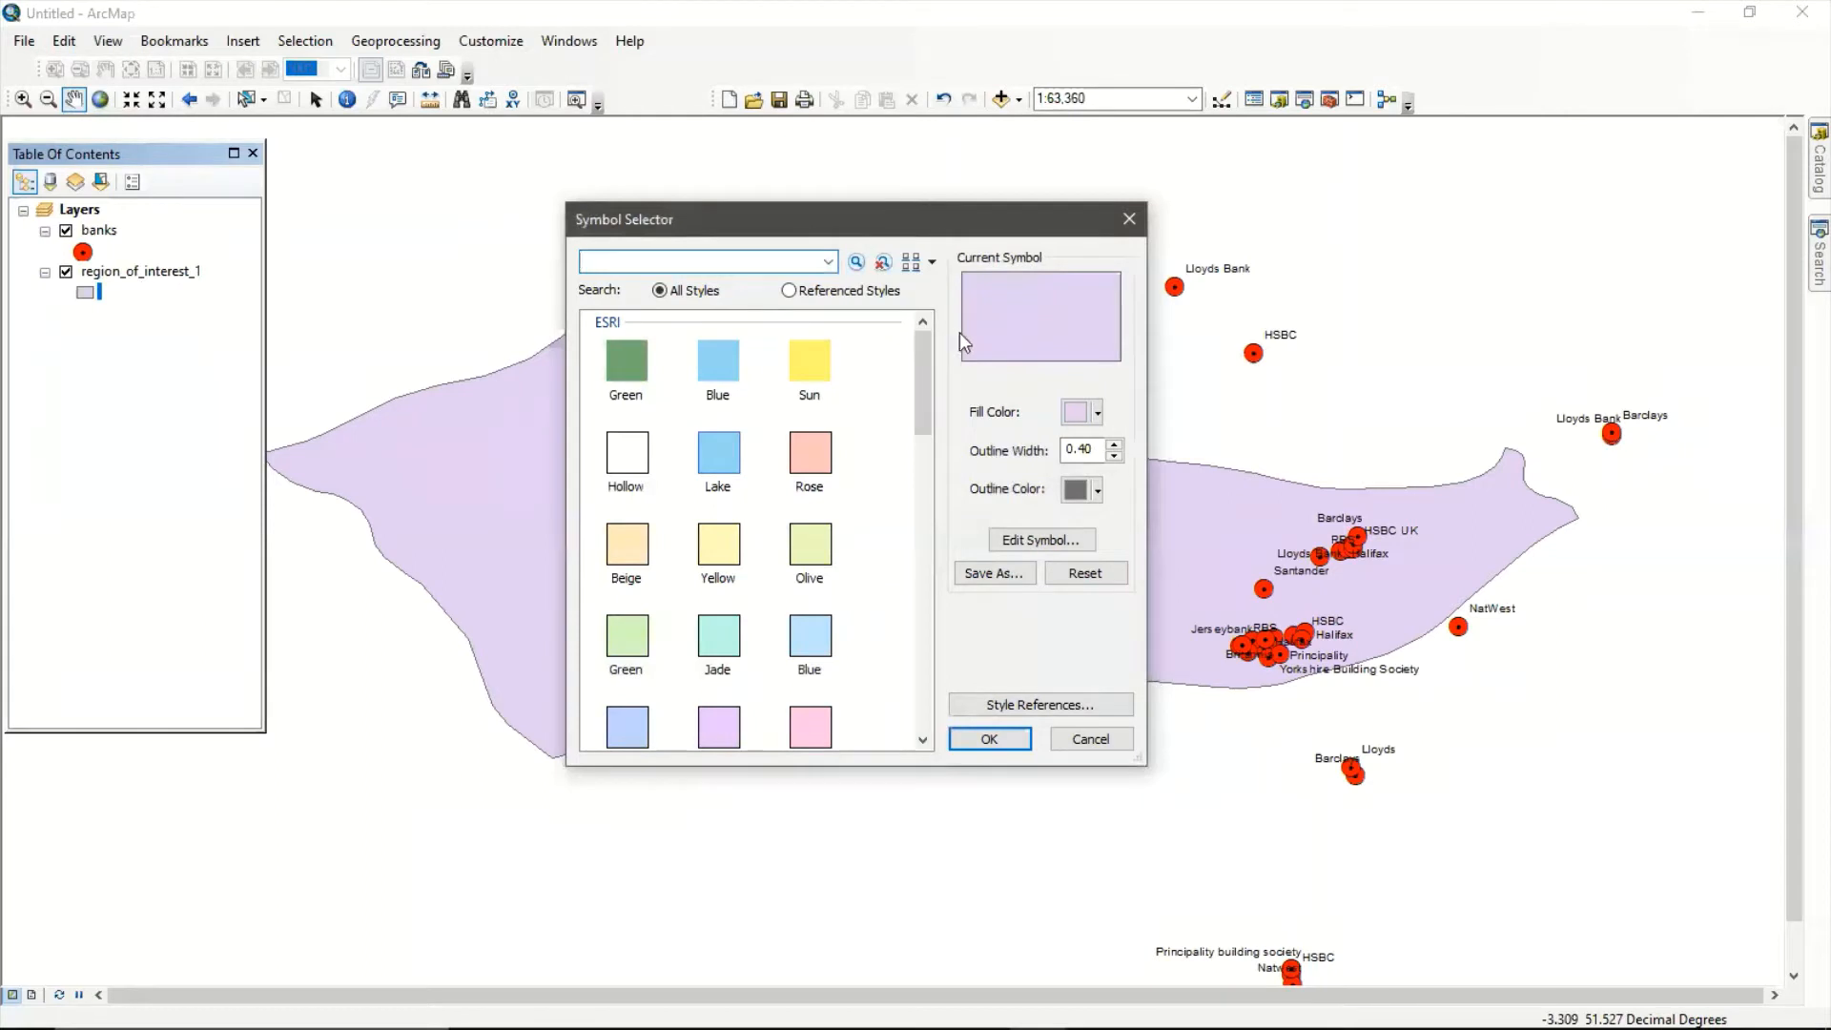
click(1116, 216)
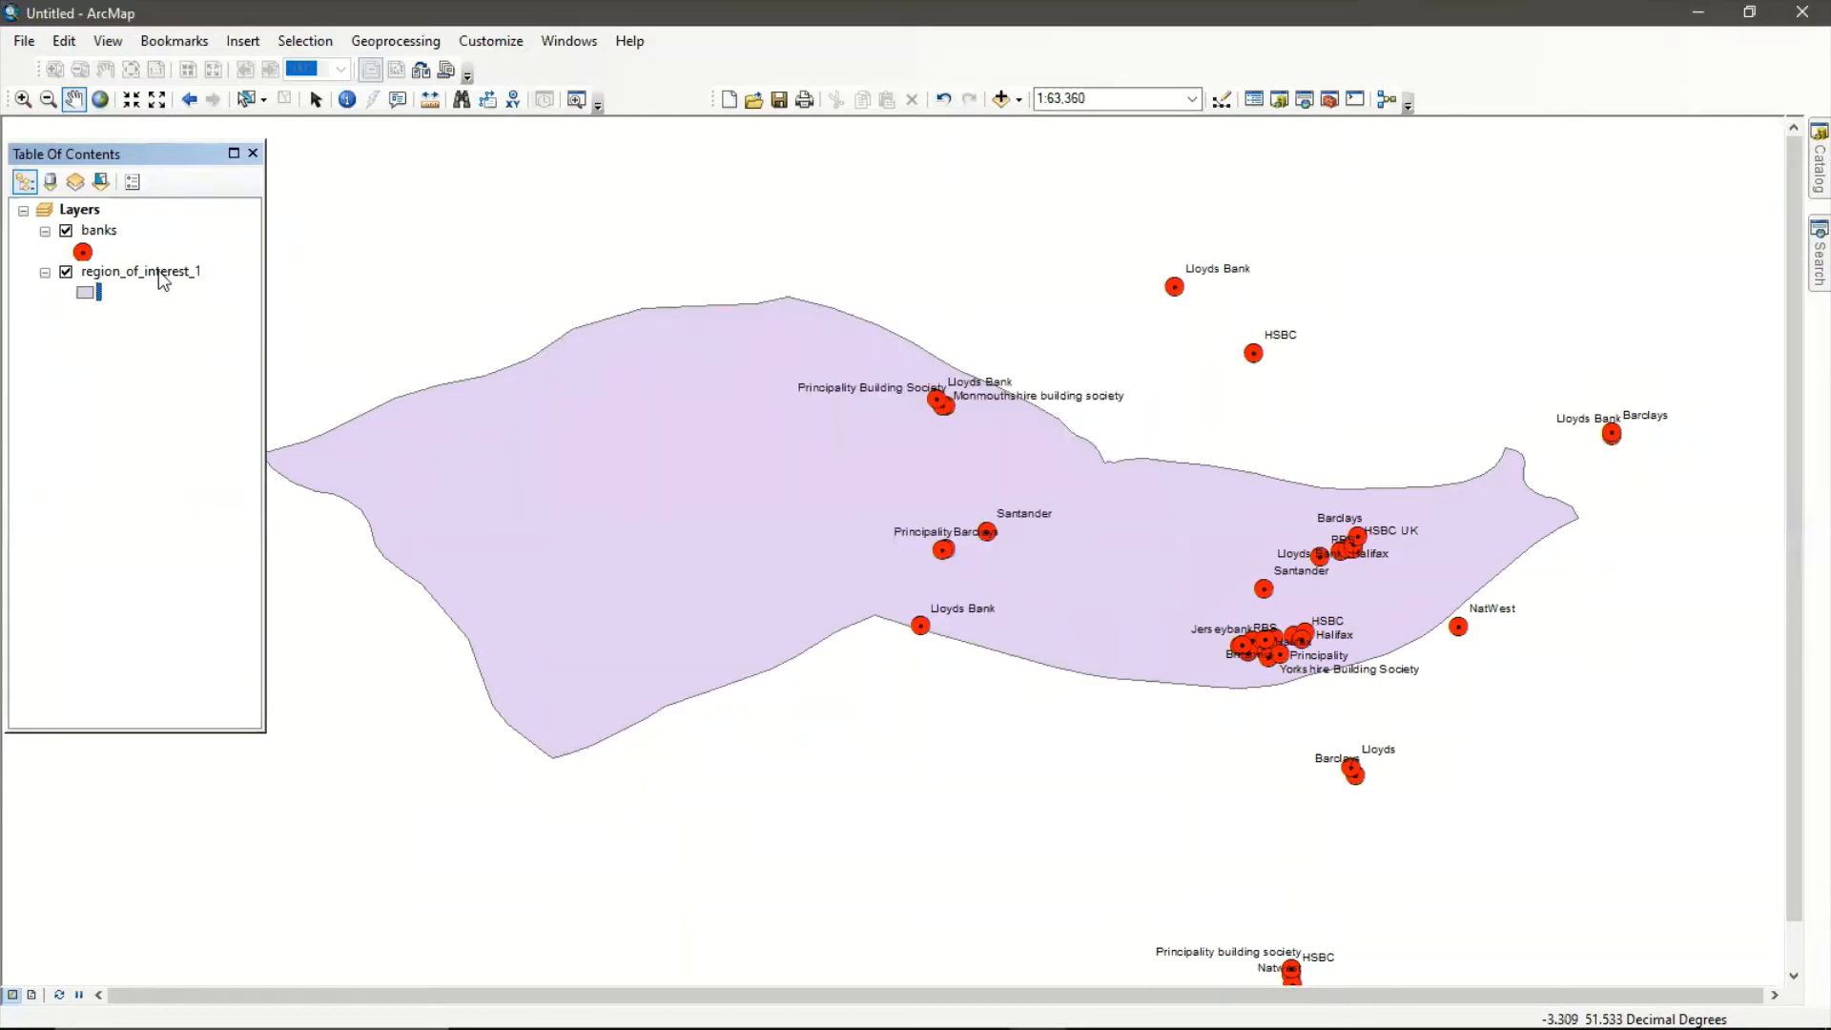
click(147, 265)
drag(146, 239, 142, 216)
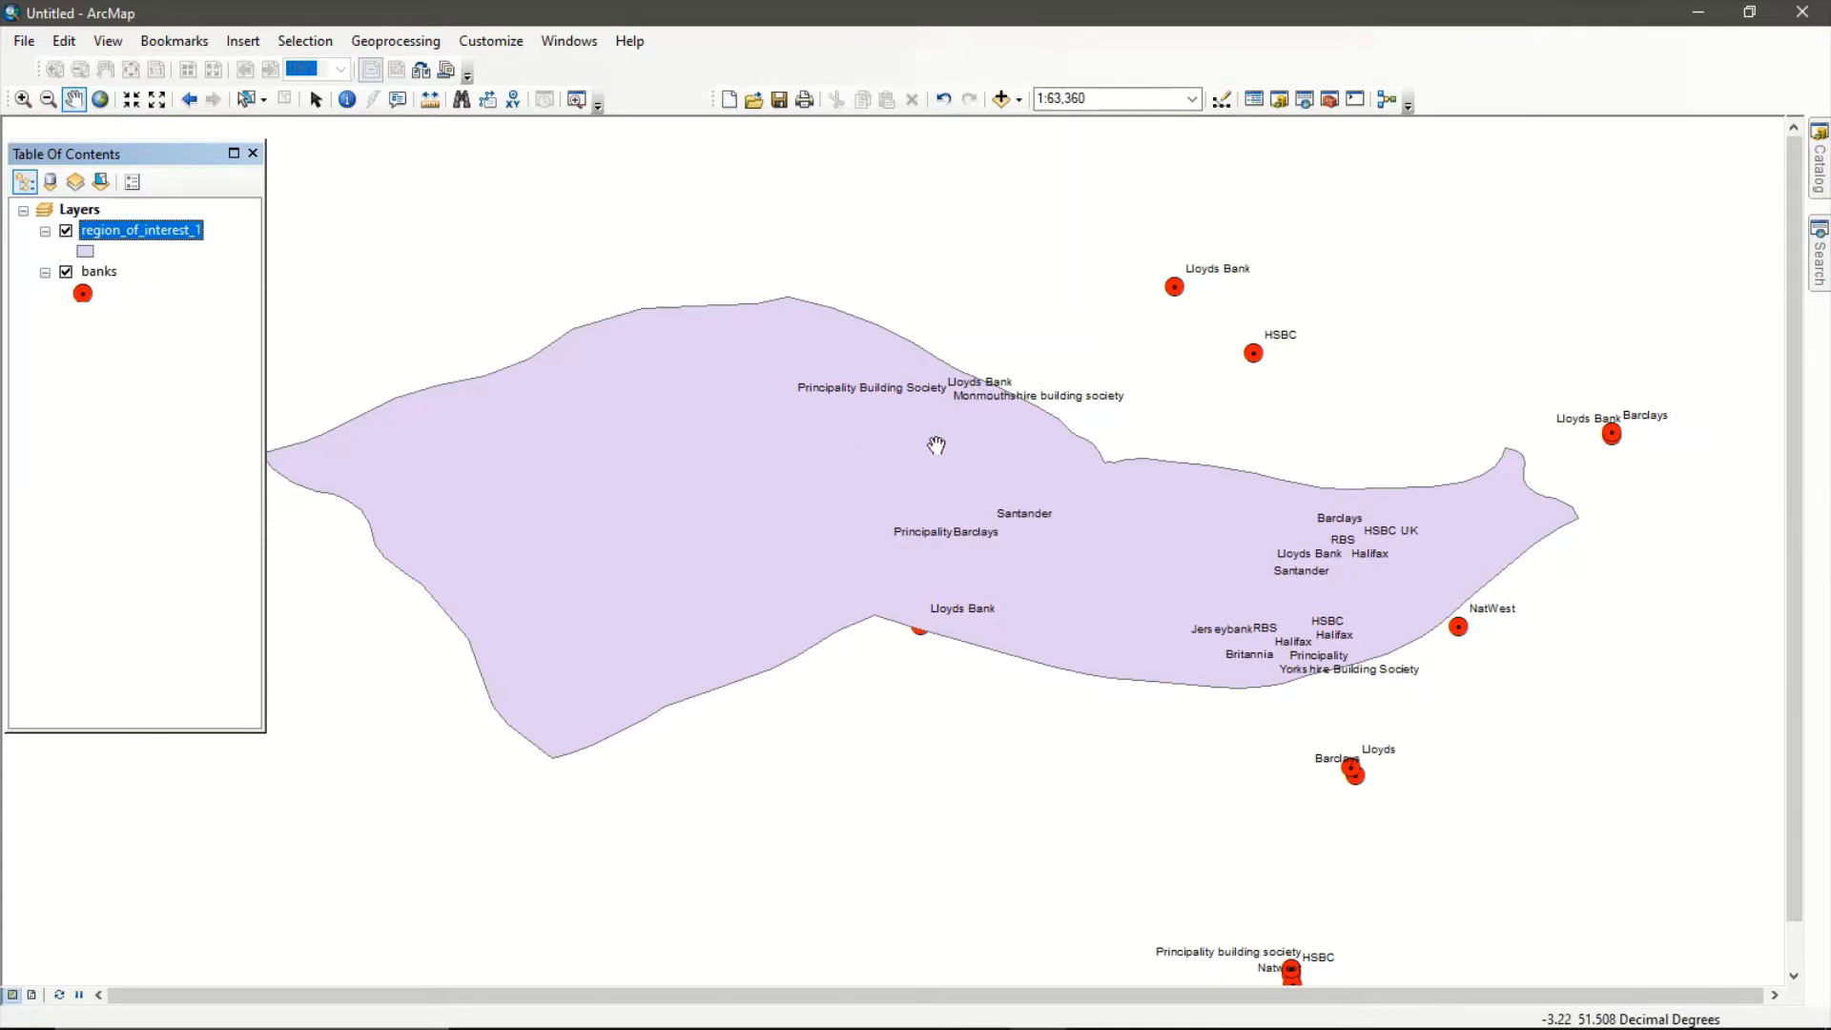
Set the region_of_interest_1 polygon's fill to No Color and apply the symbol.
click(92, 248)
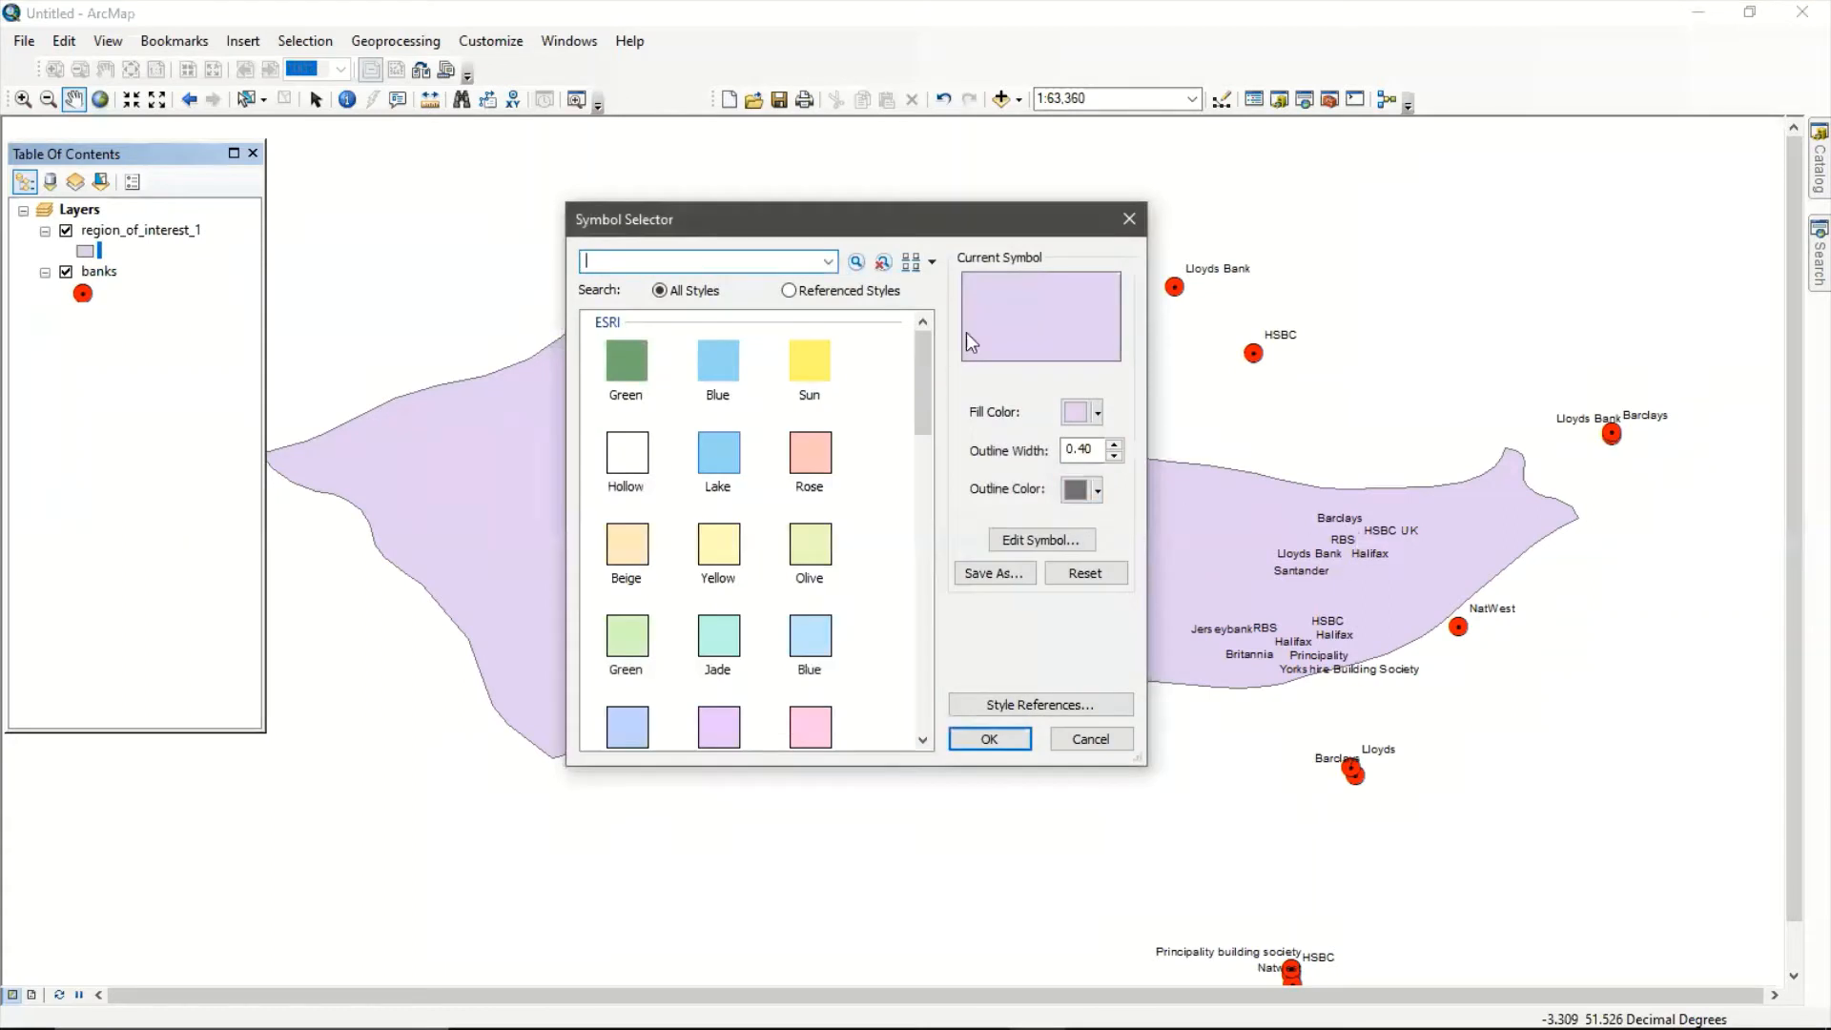
click(1092, 415)
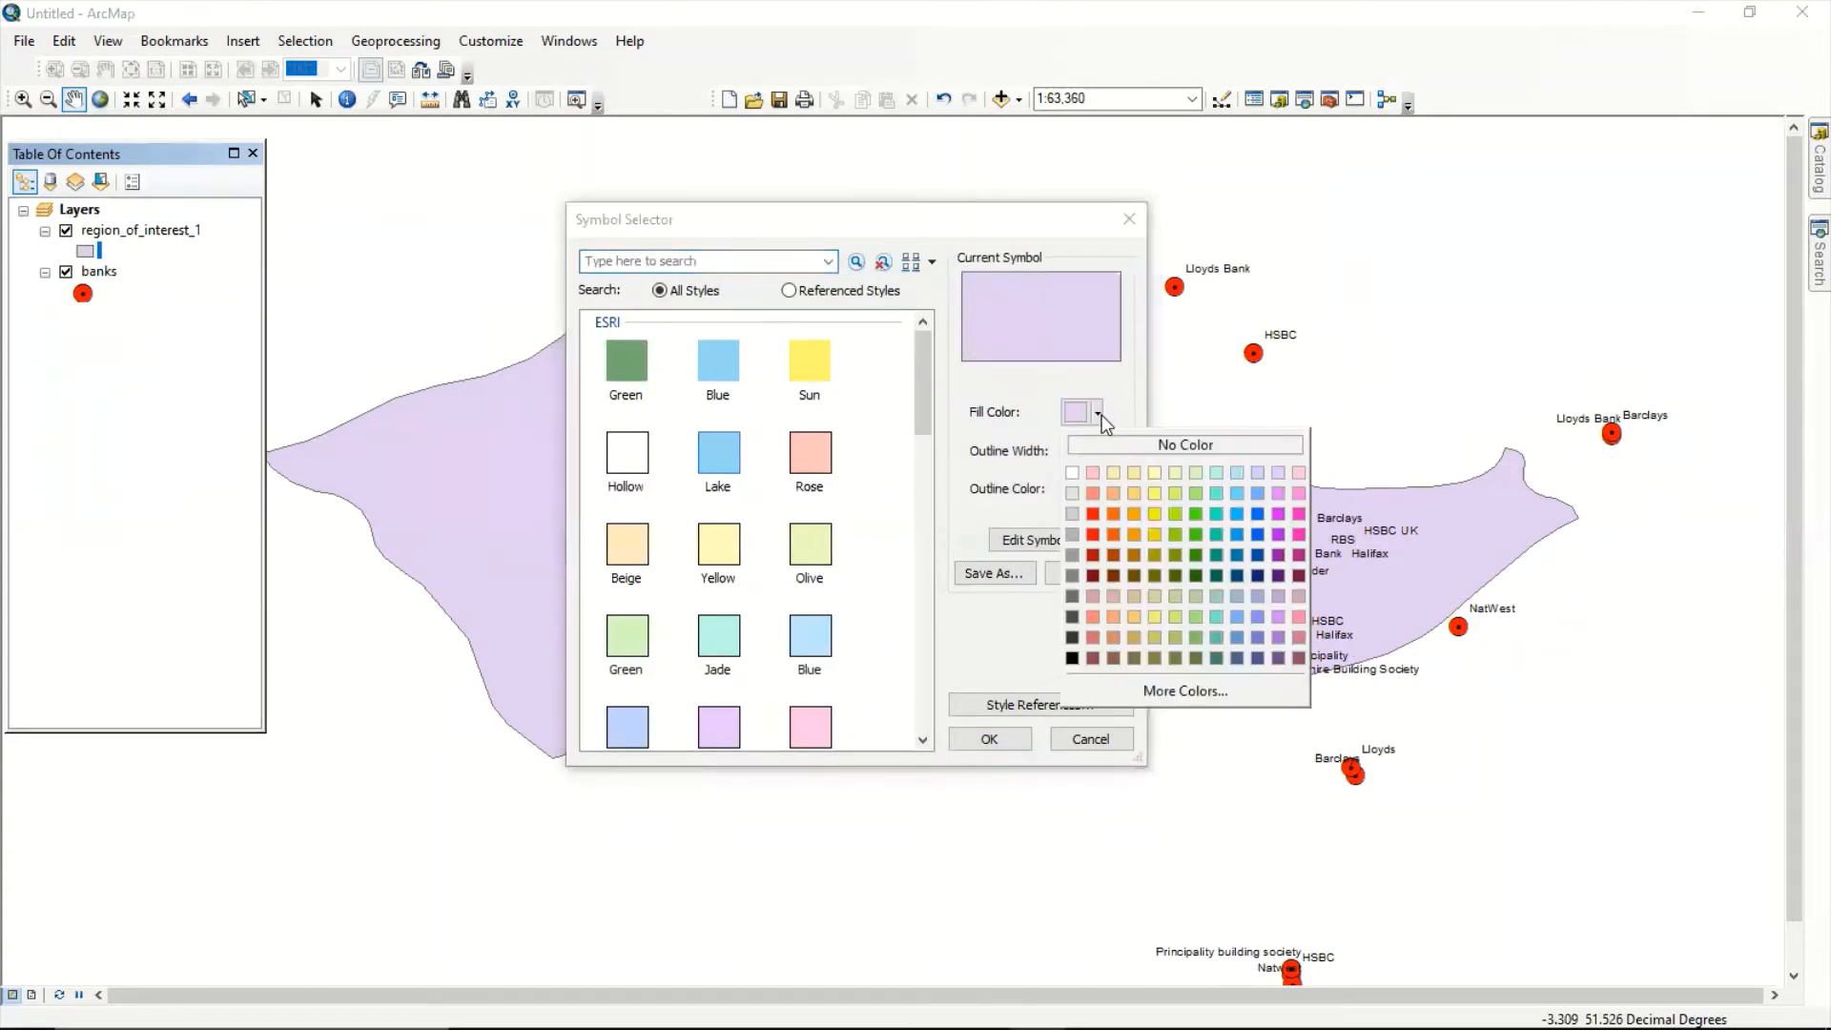
click(1101, 414)
click(1095, 413)
click(1170, 448)
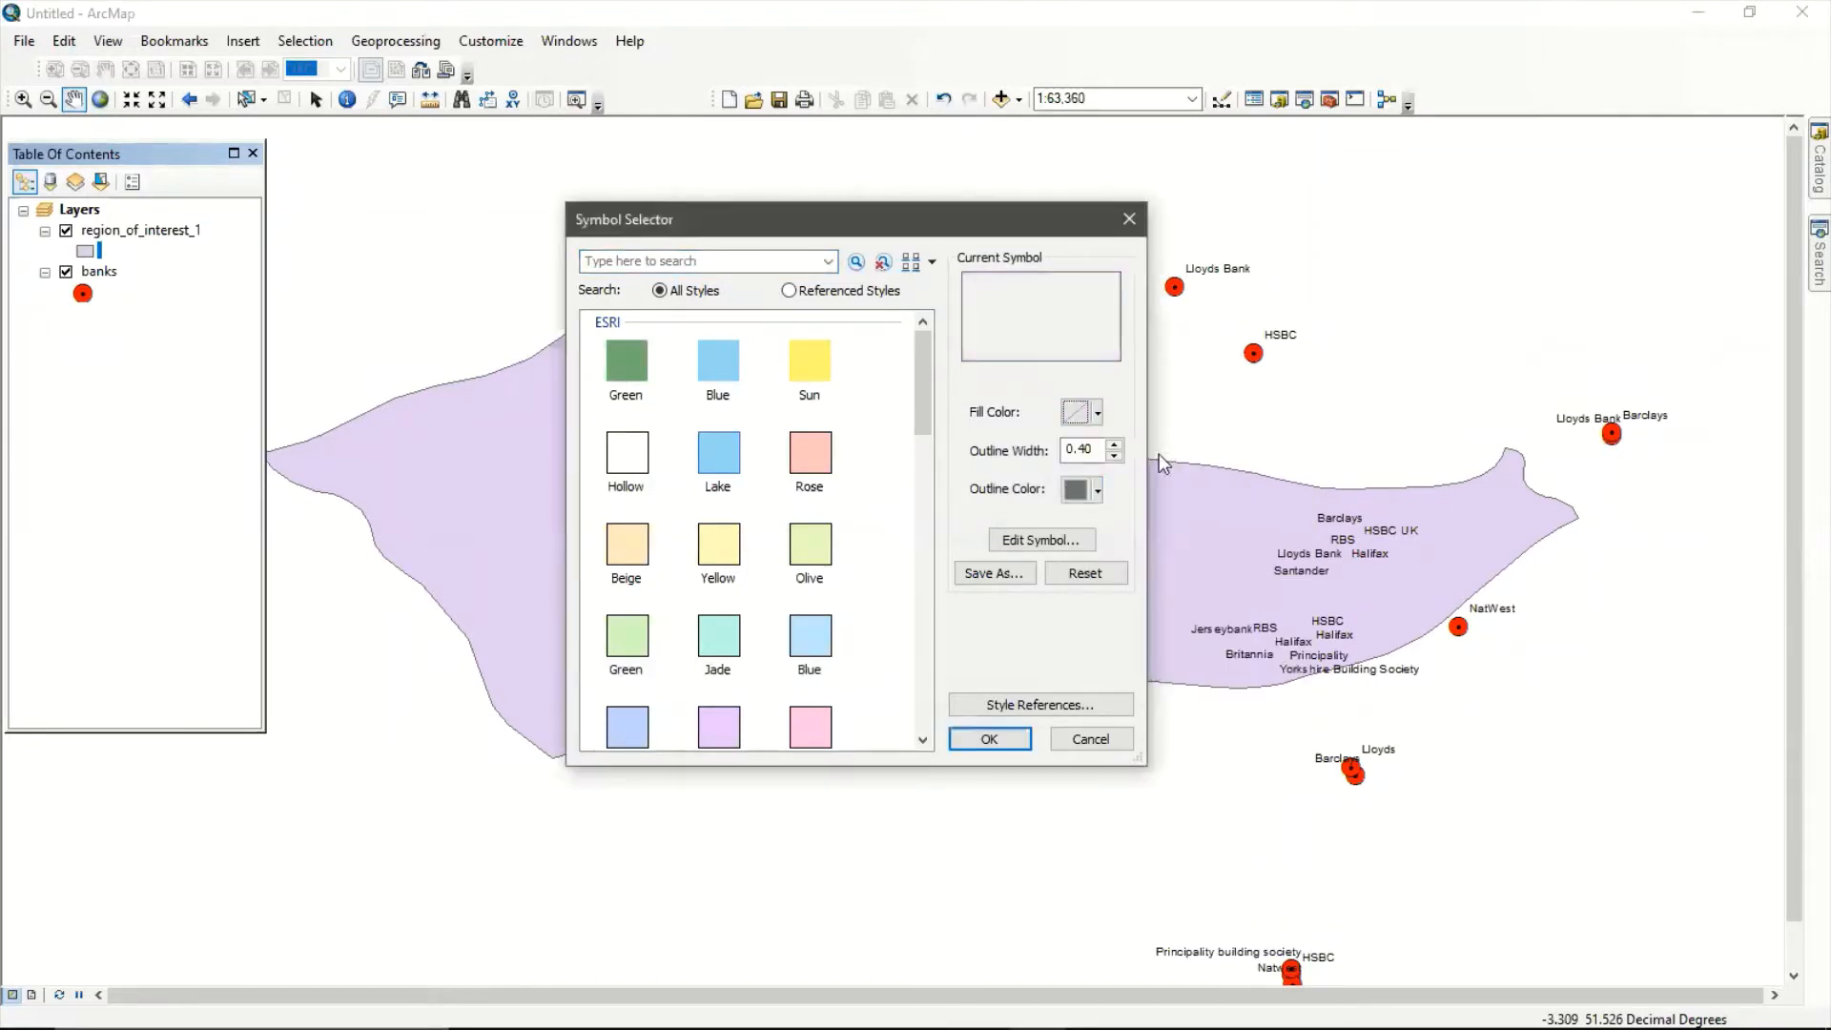
click(1007, 741)
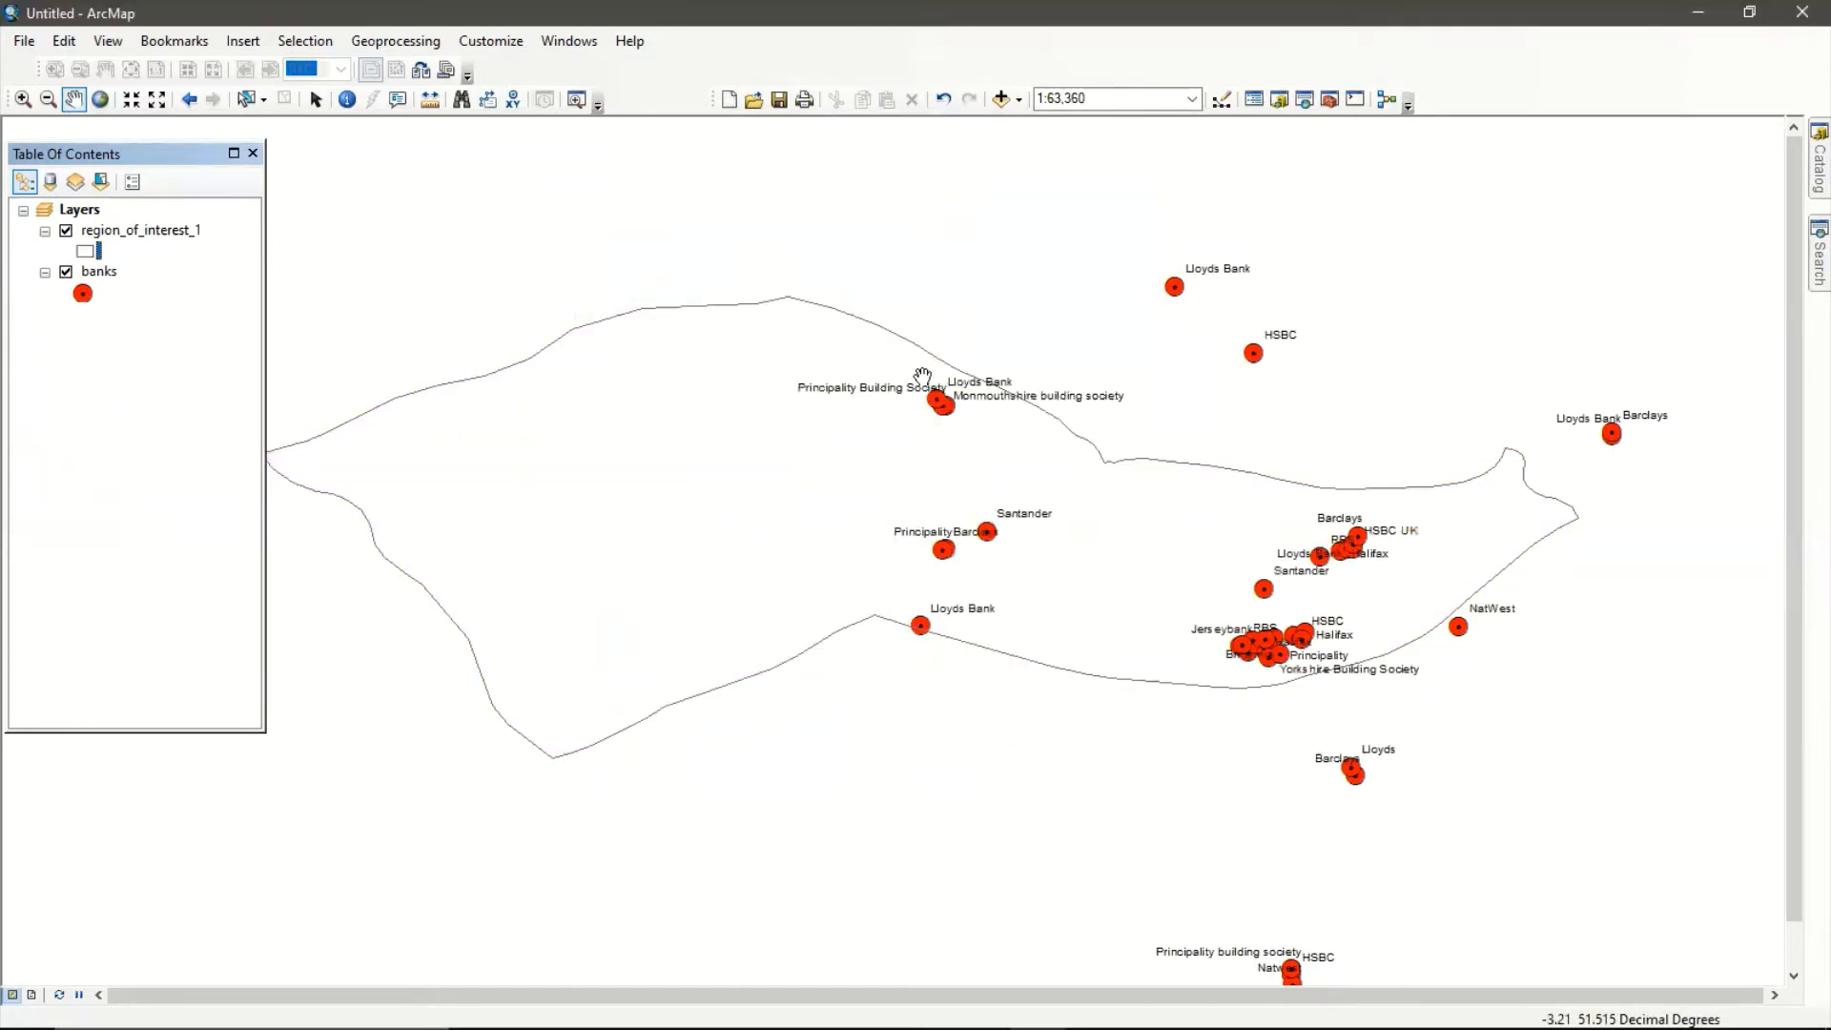
Set the region_of_interest_1 polygon's outline width to 2 and apply the symbol to the map.
click(84, 253)
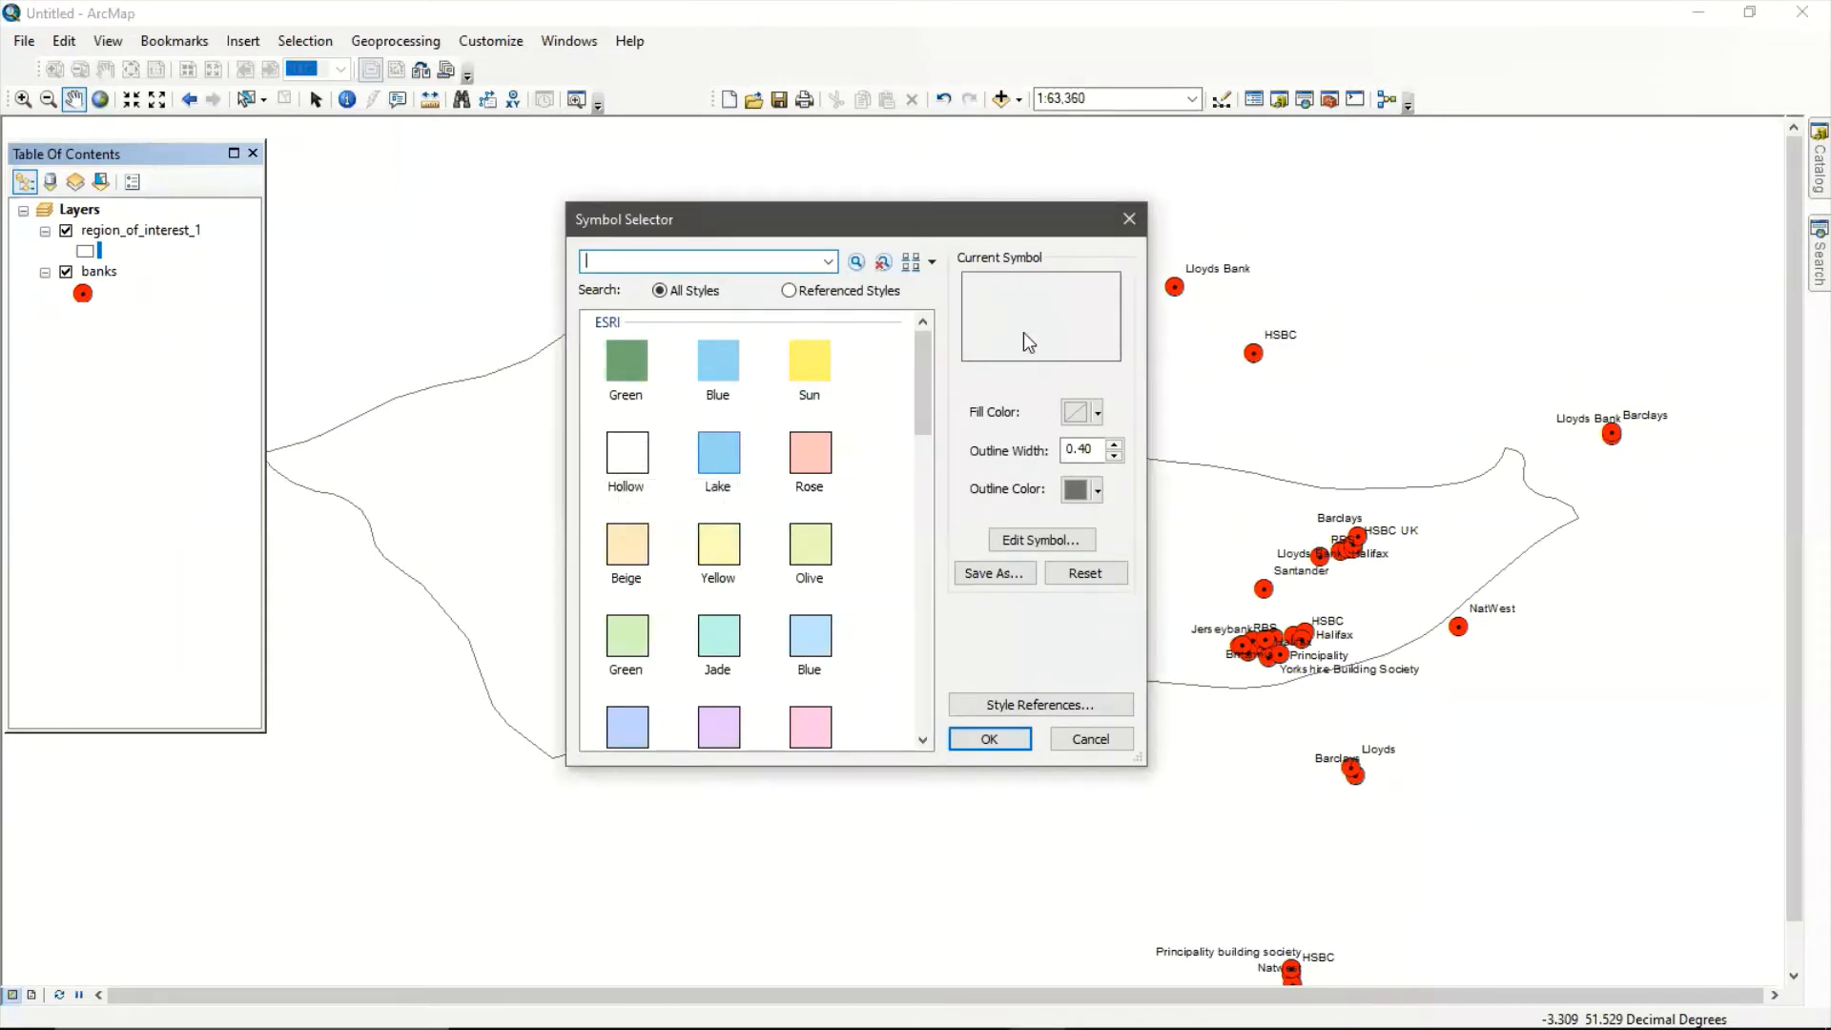
click(1126, 225)
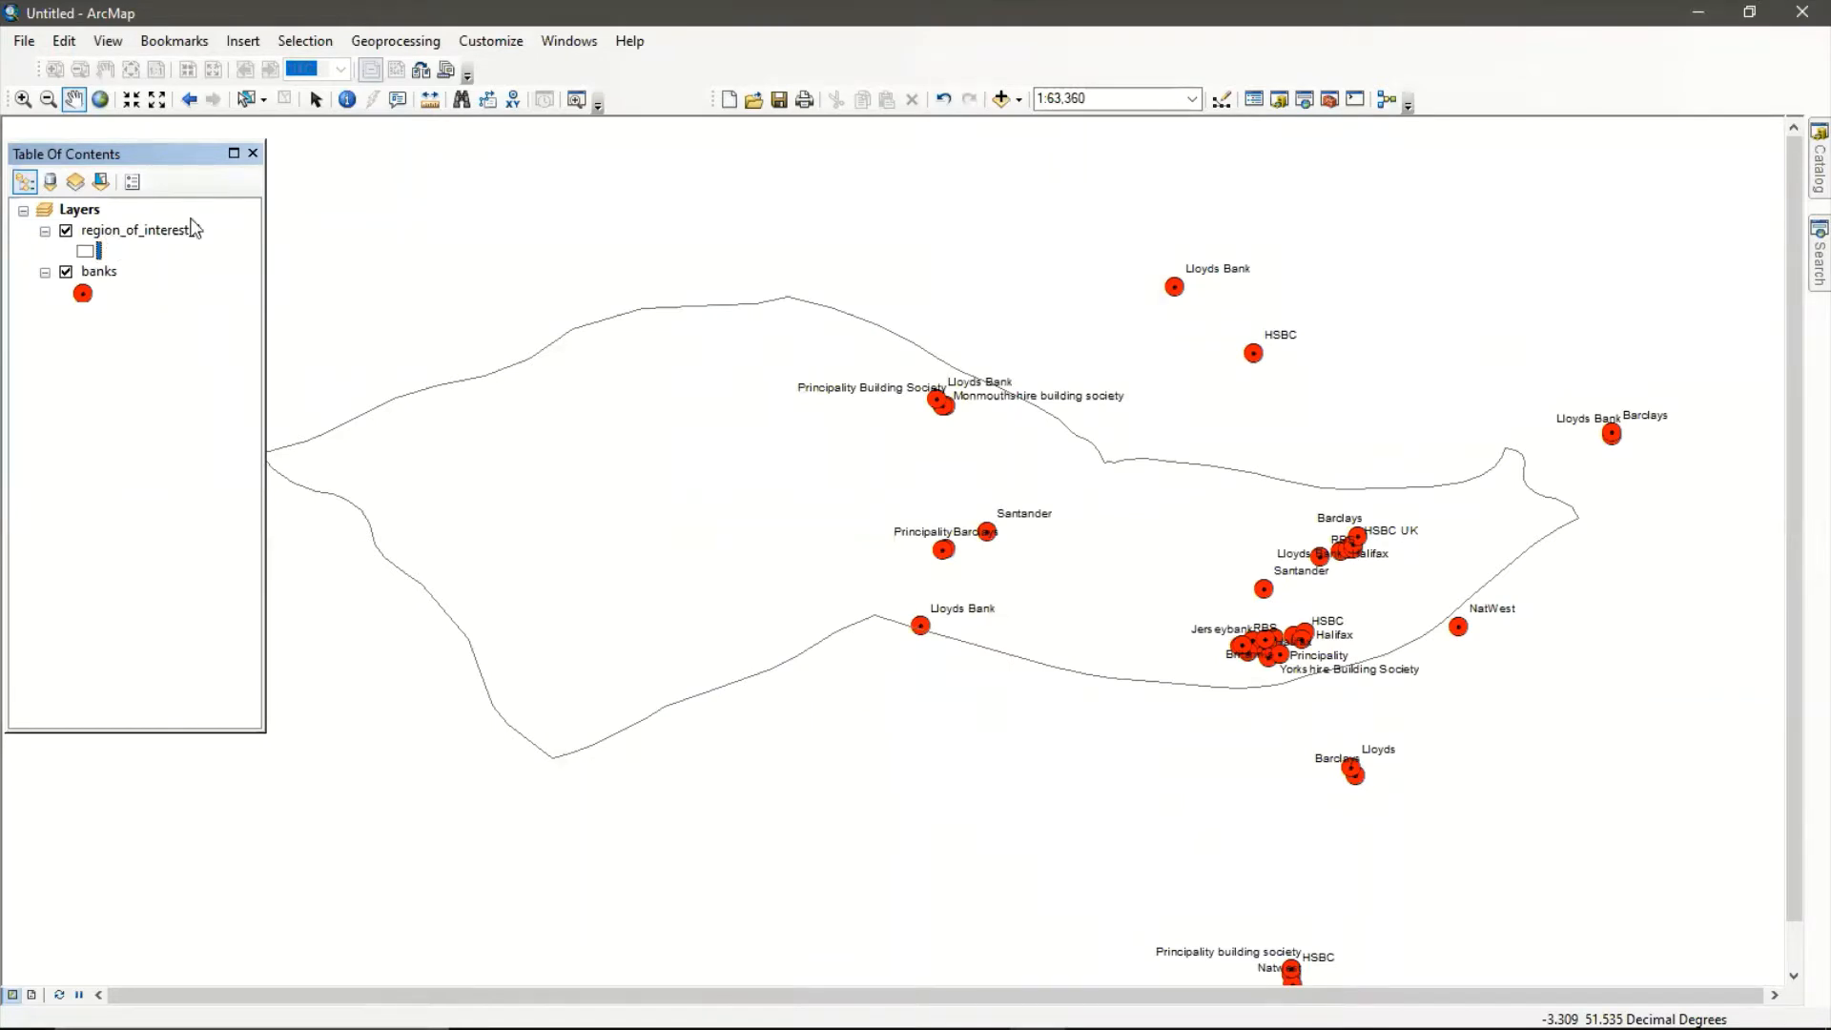
click(86, 251)
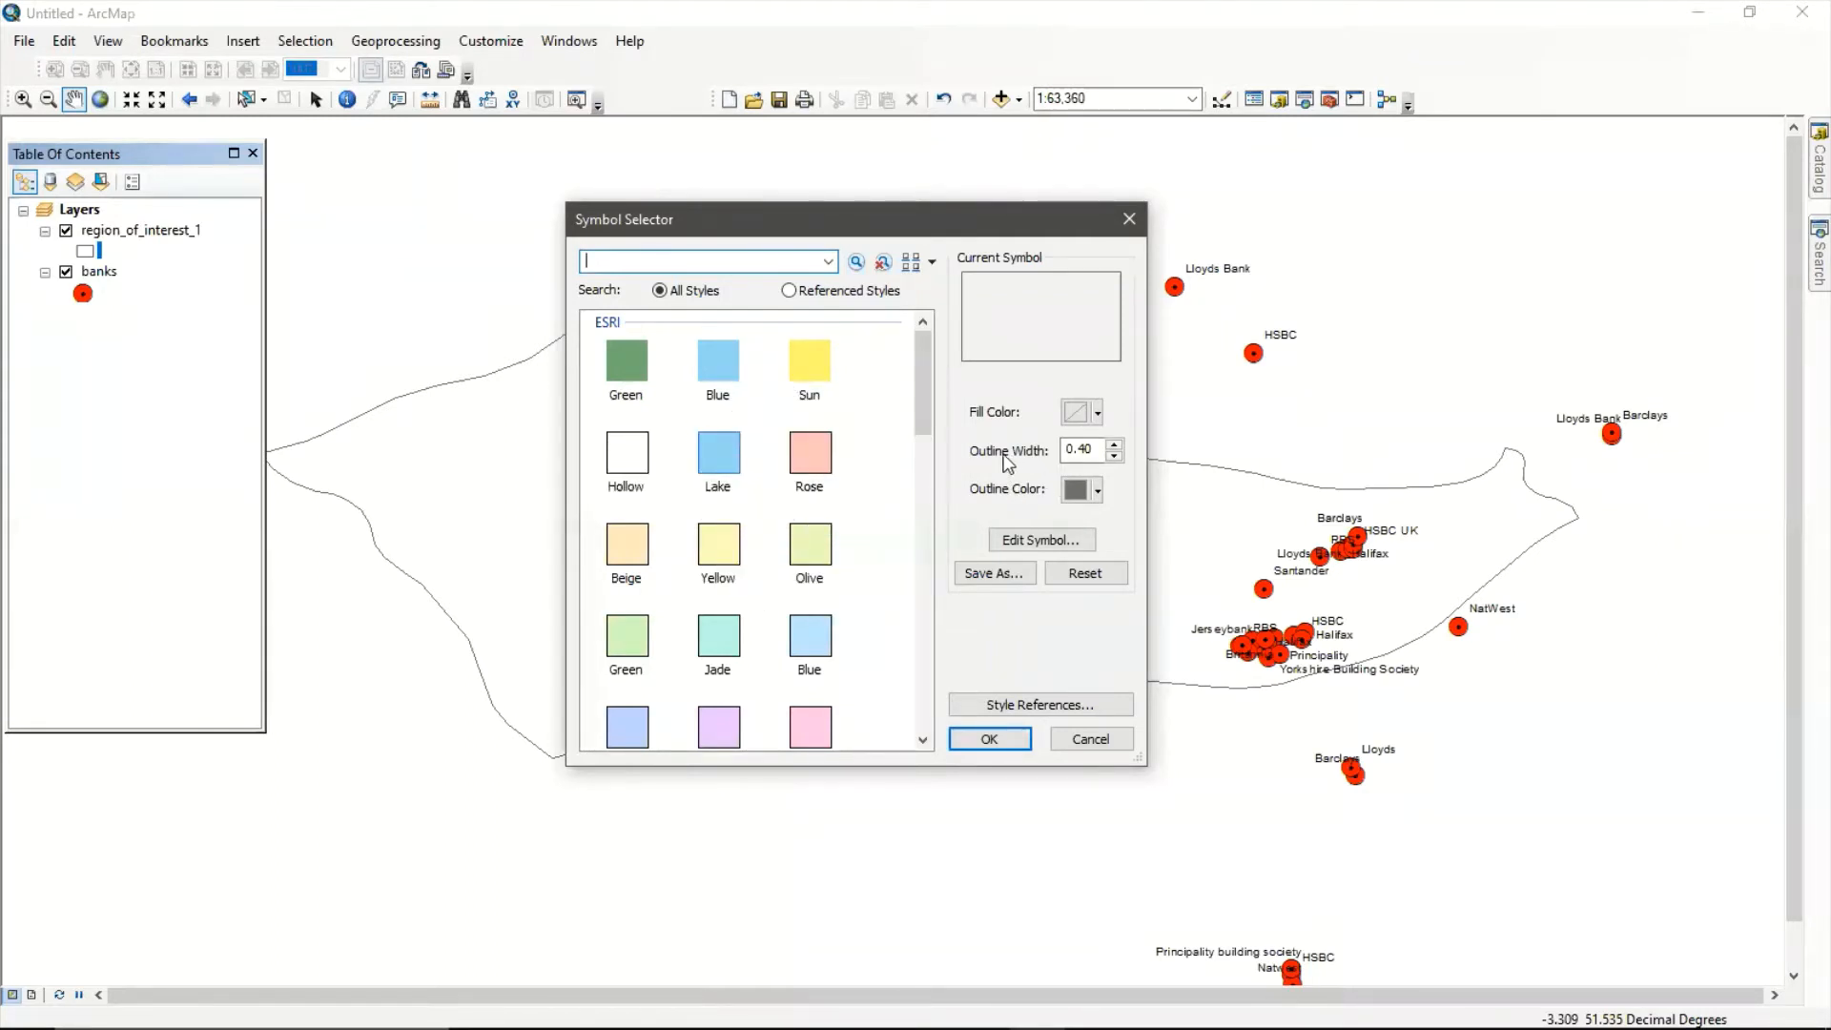
click(1113, 444)
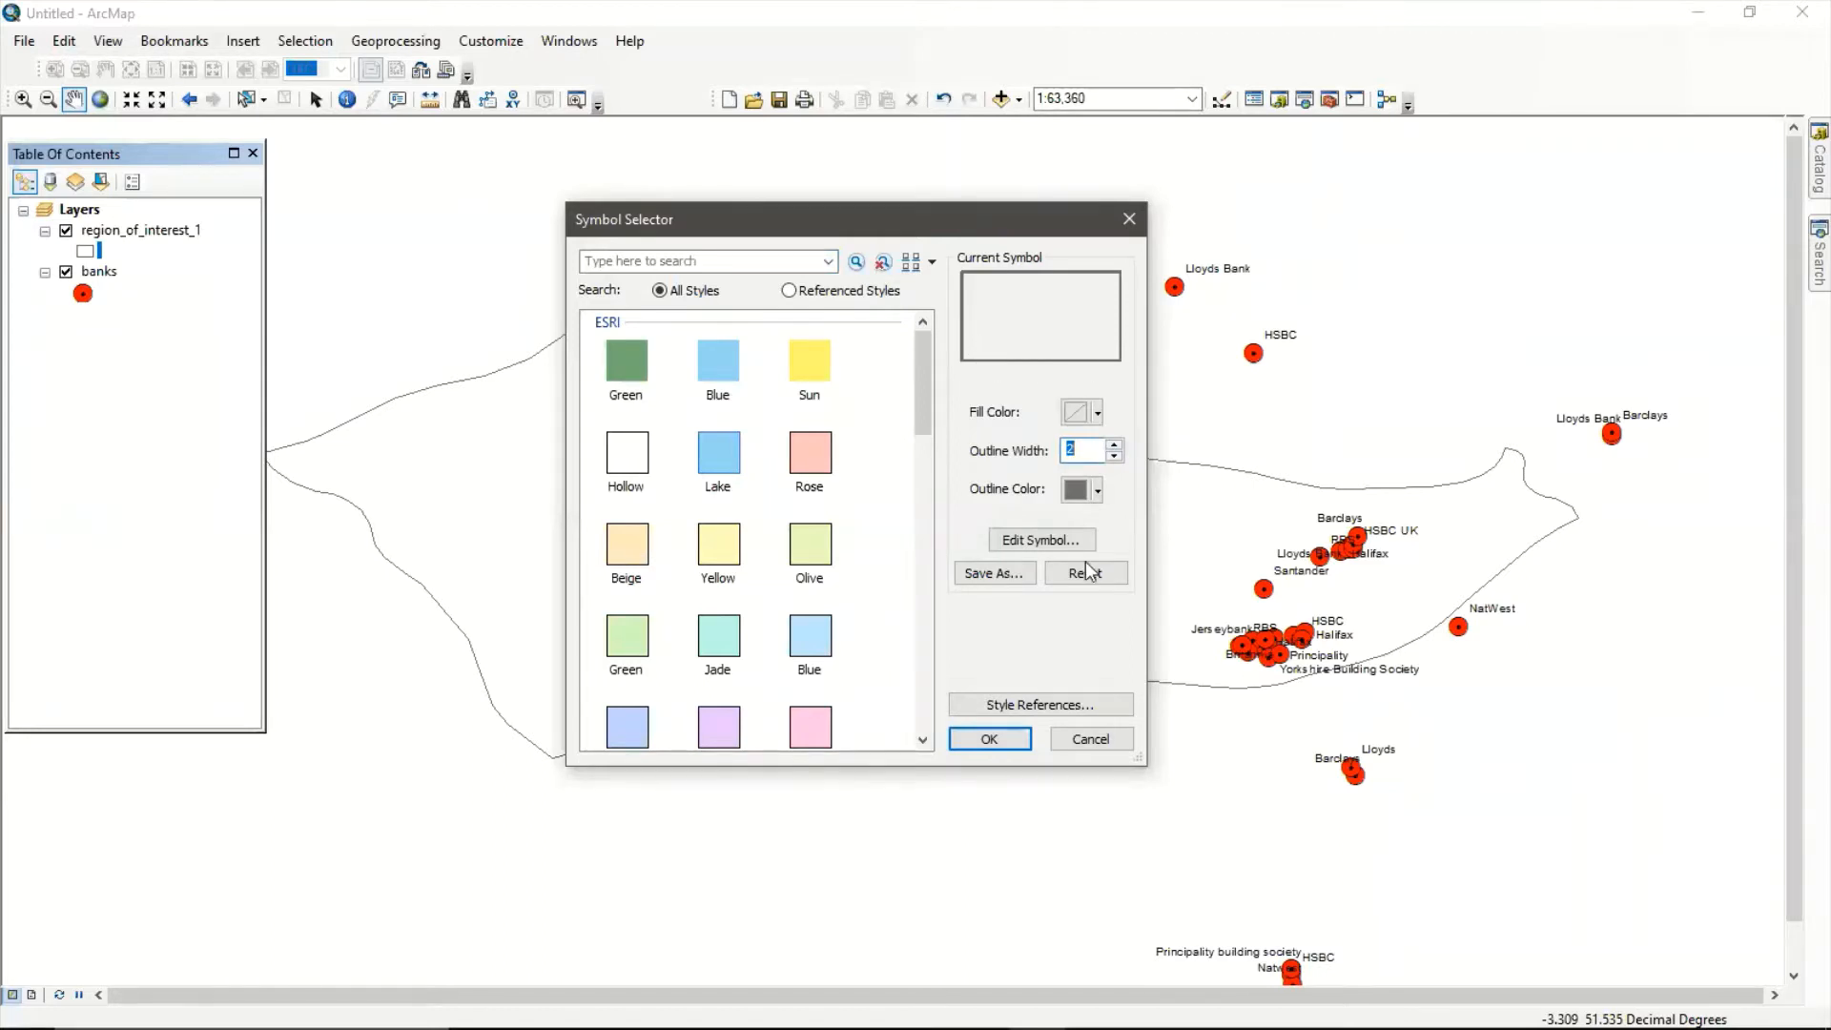
click(1116, 445)
click(1018, 742)
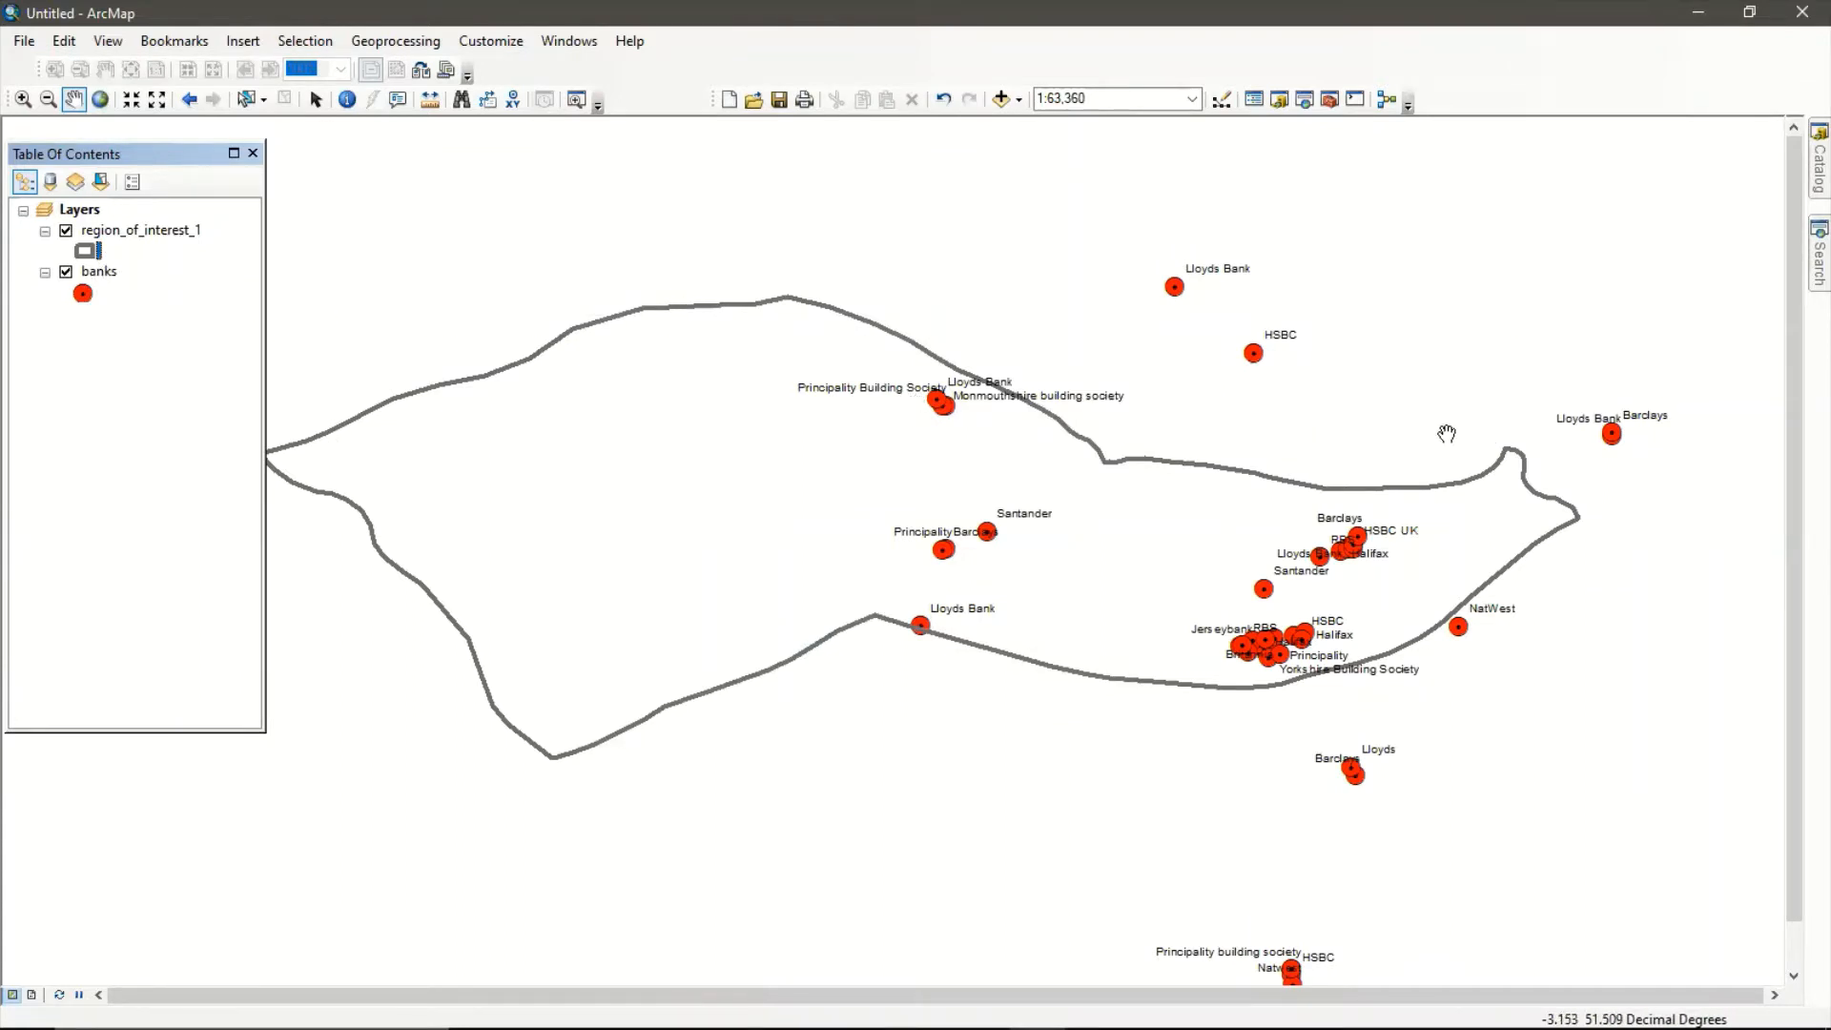
Add the river.shp shapefile from the connected training folder to the map.
click(1819, 160)
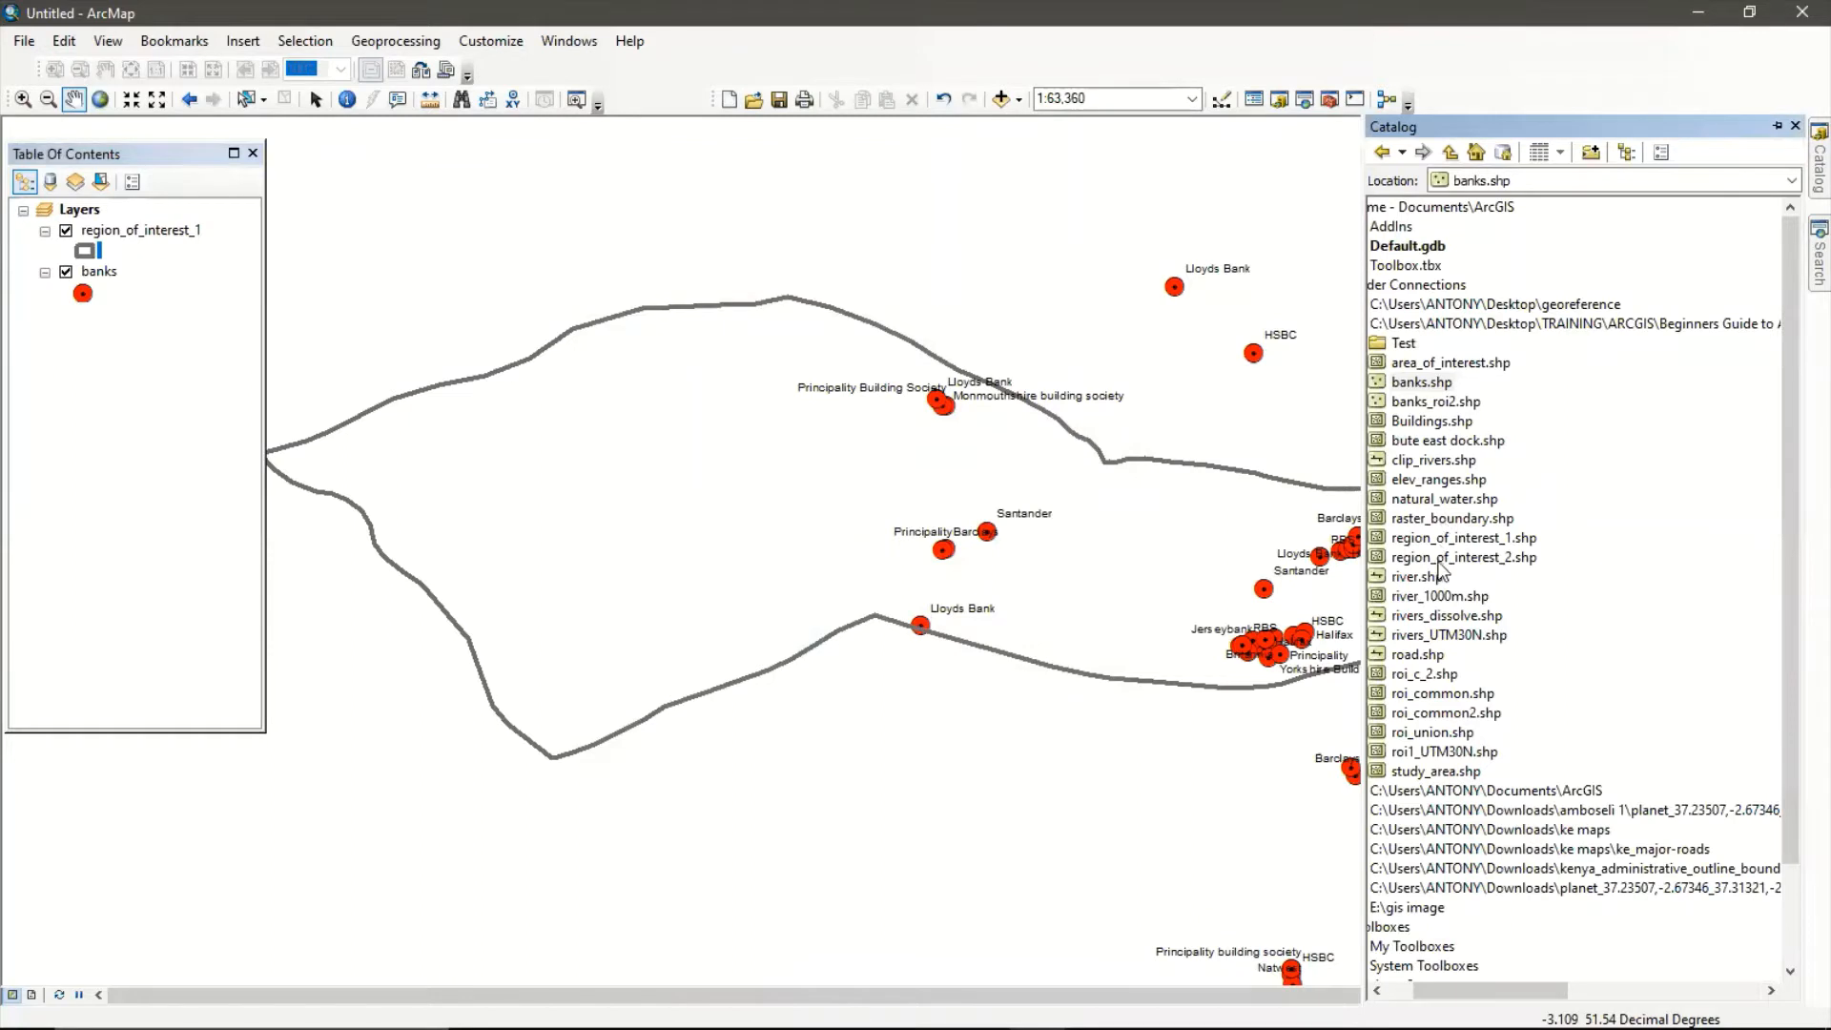
drag(1432, 580, 1246, 553)
drag(914, 490, 868, 490)
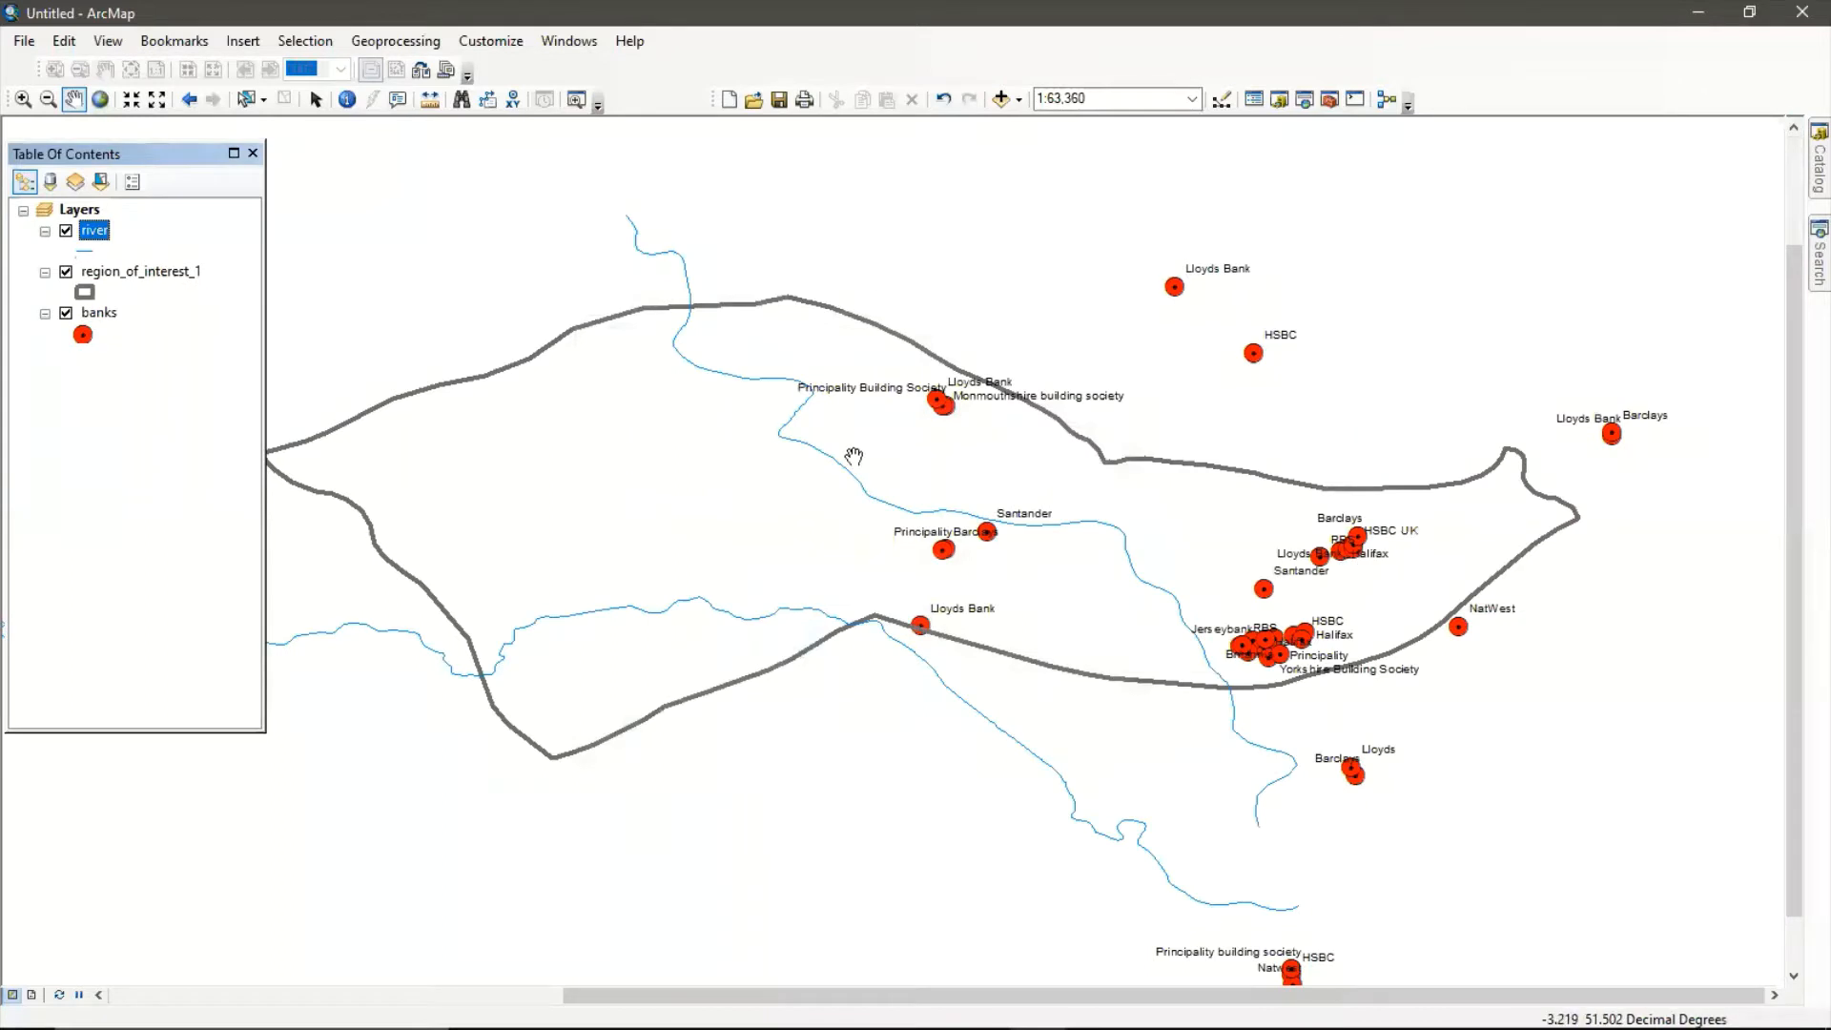
Examine the available line symbols and colors for the river layer, preview the Highway symbol, and close the selector without applying it.
click(83, 249)
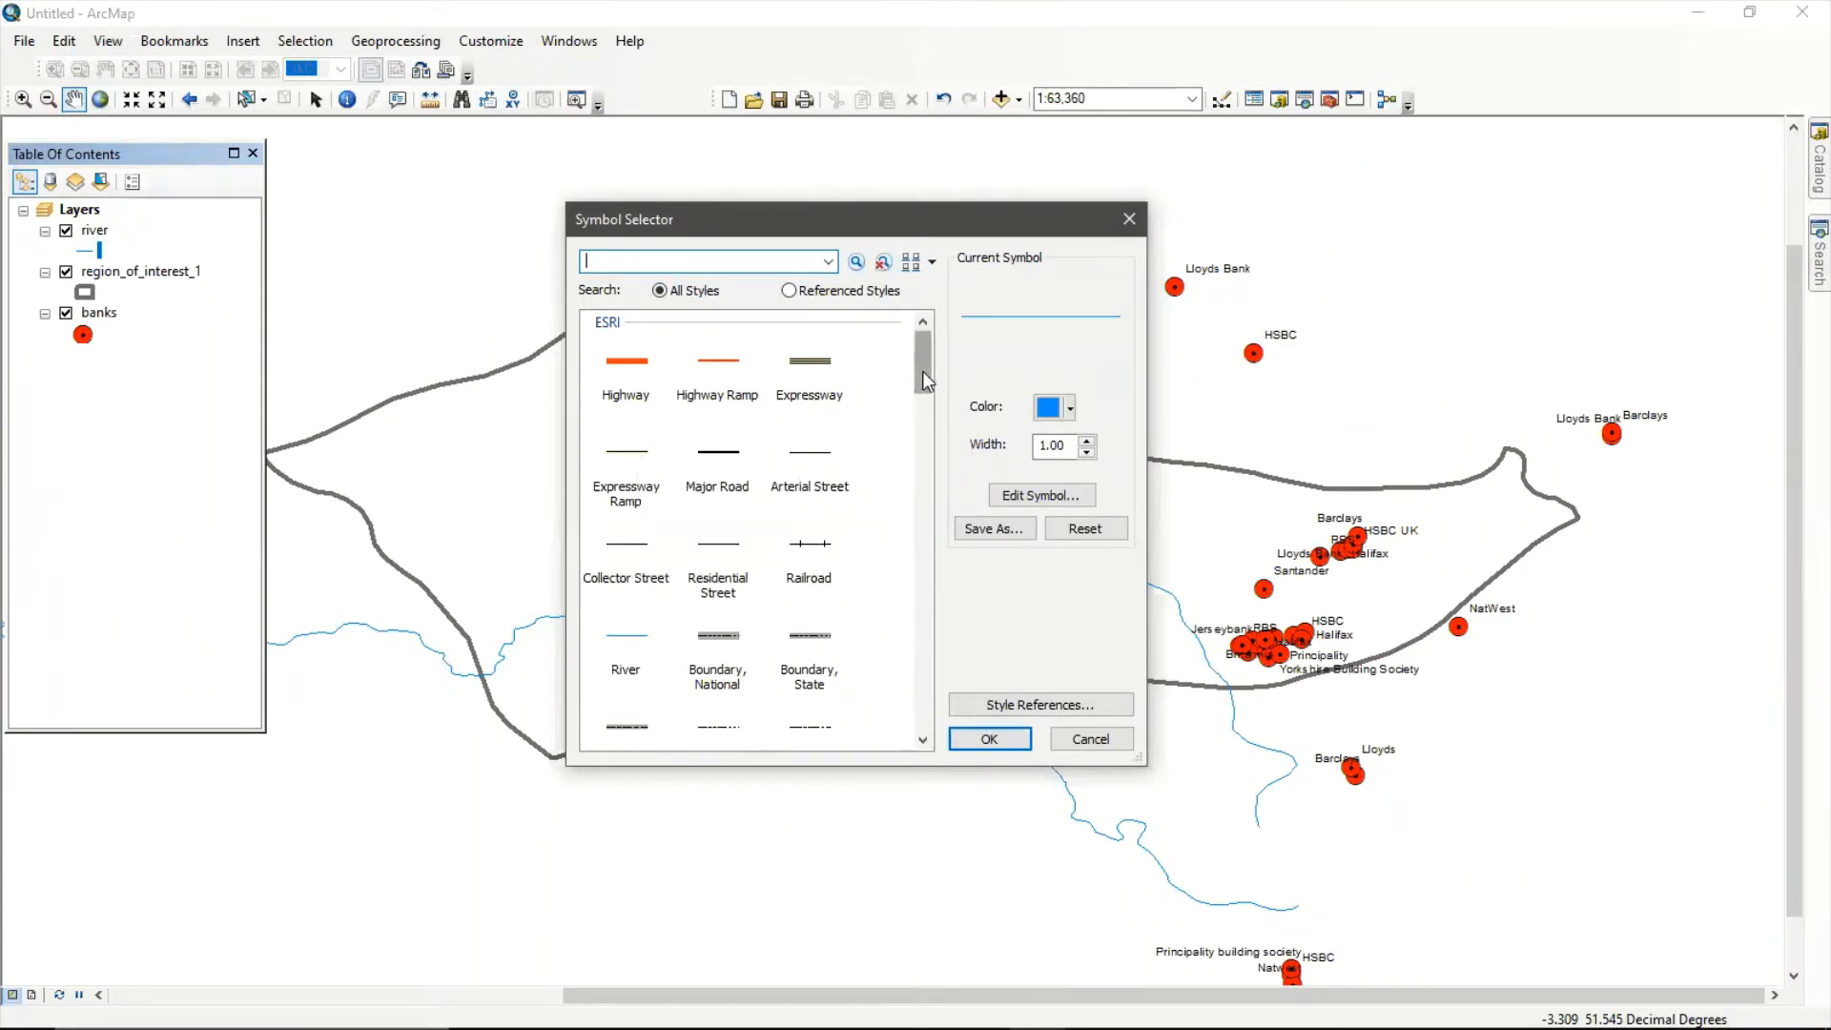
drag(924, 370, 923, 420)
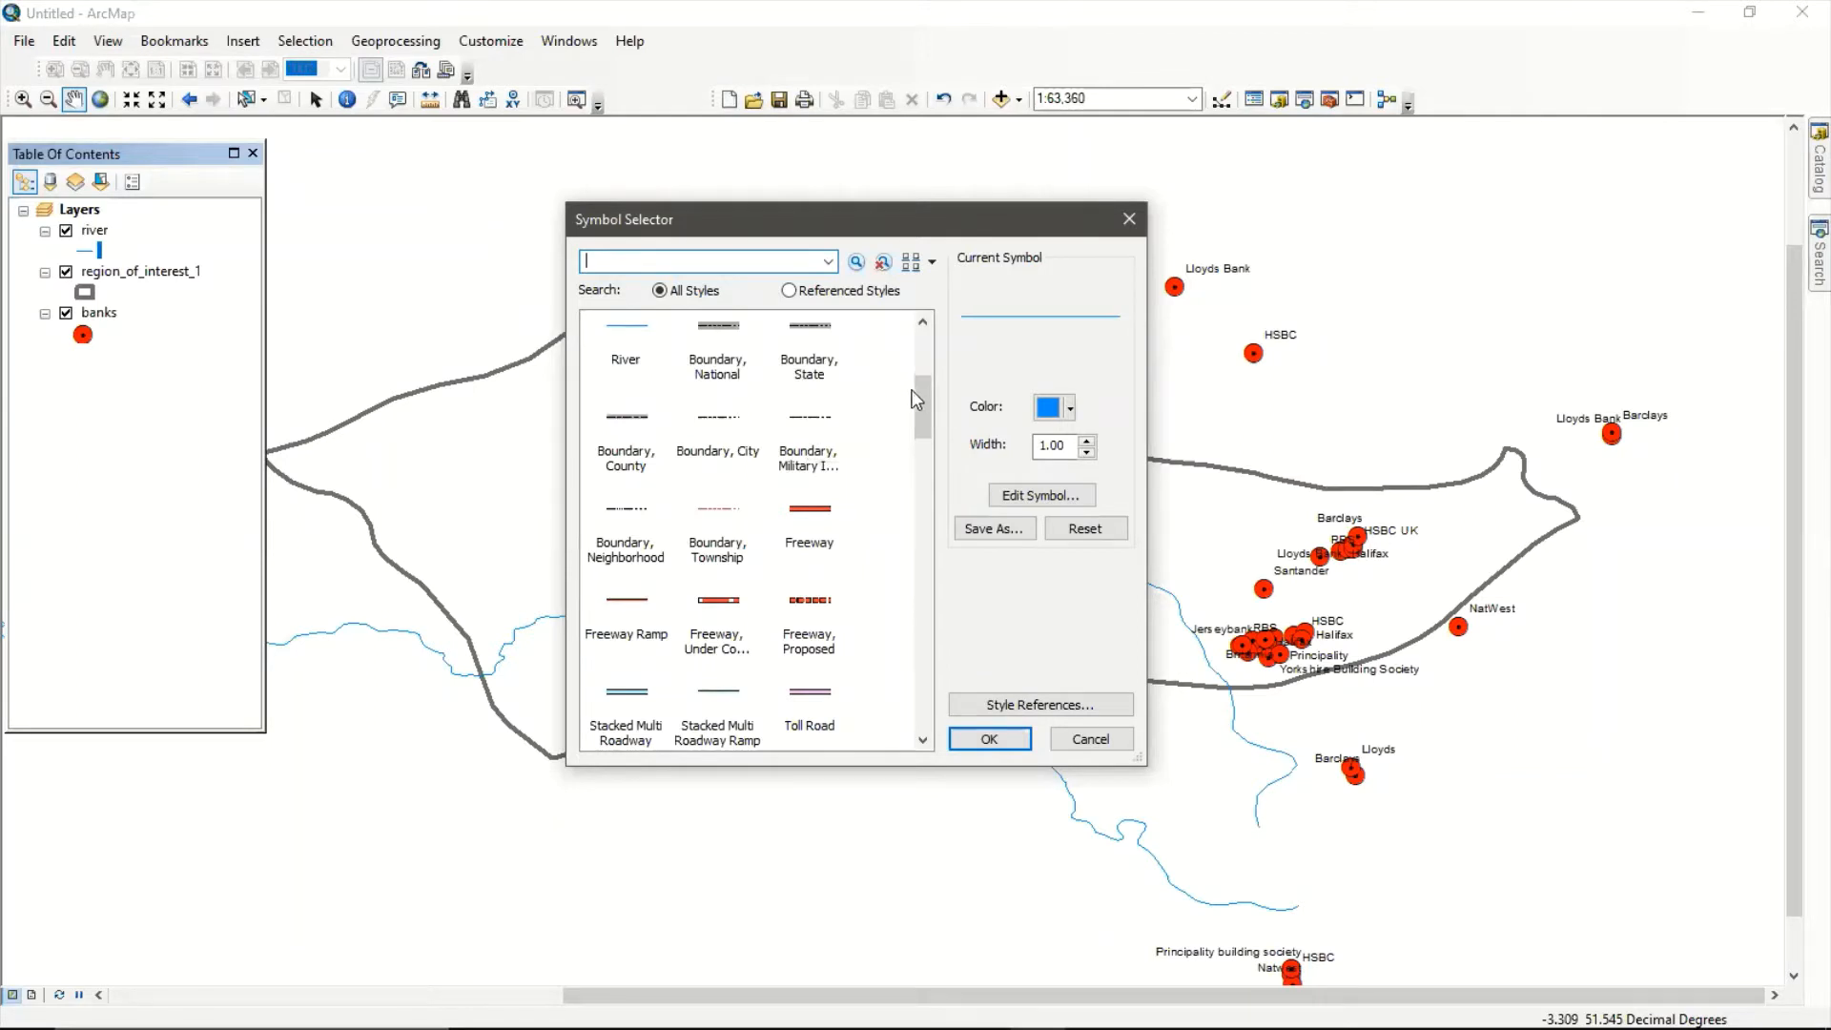
drag(921, 401, 926, 410)
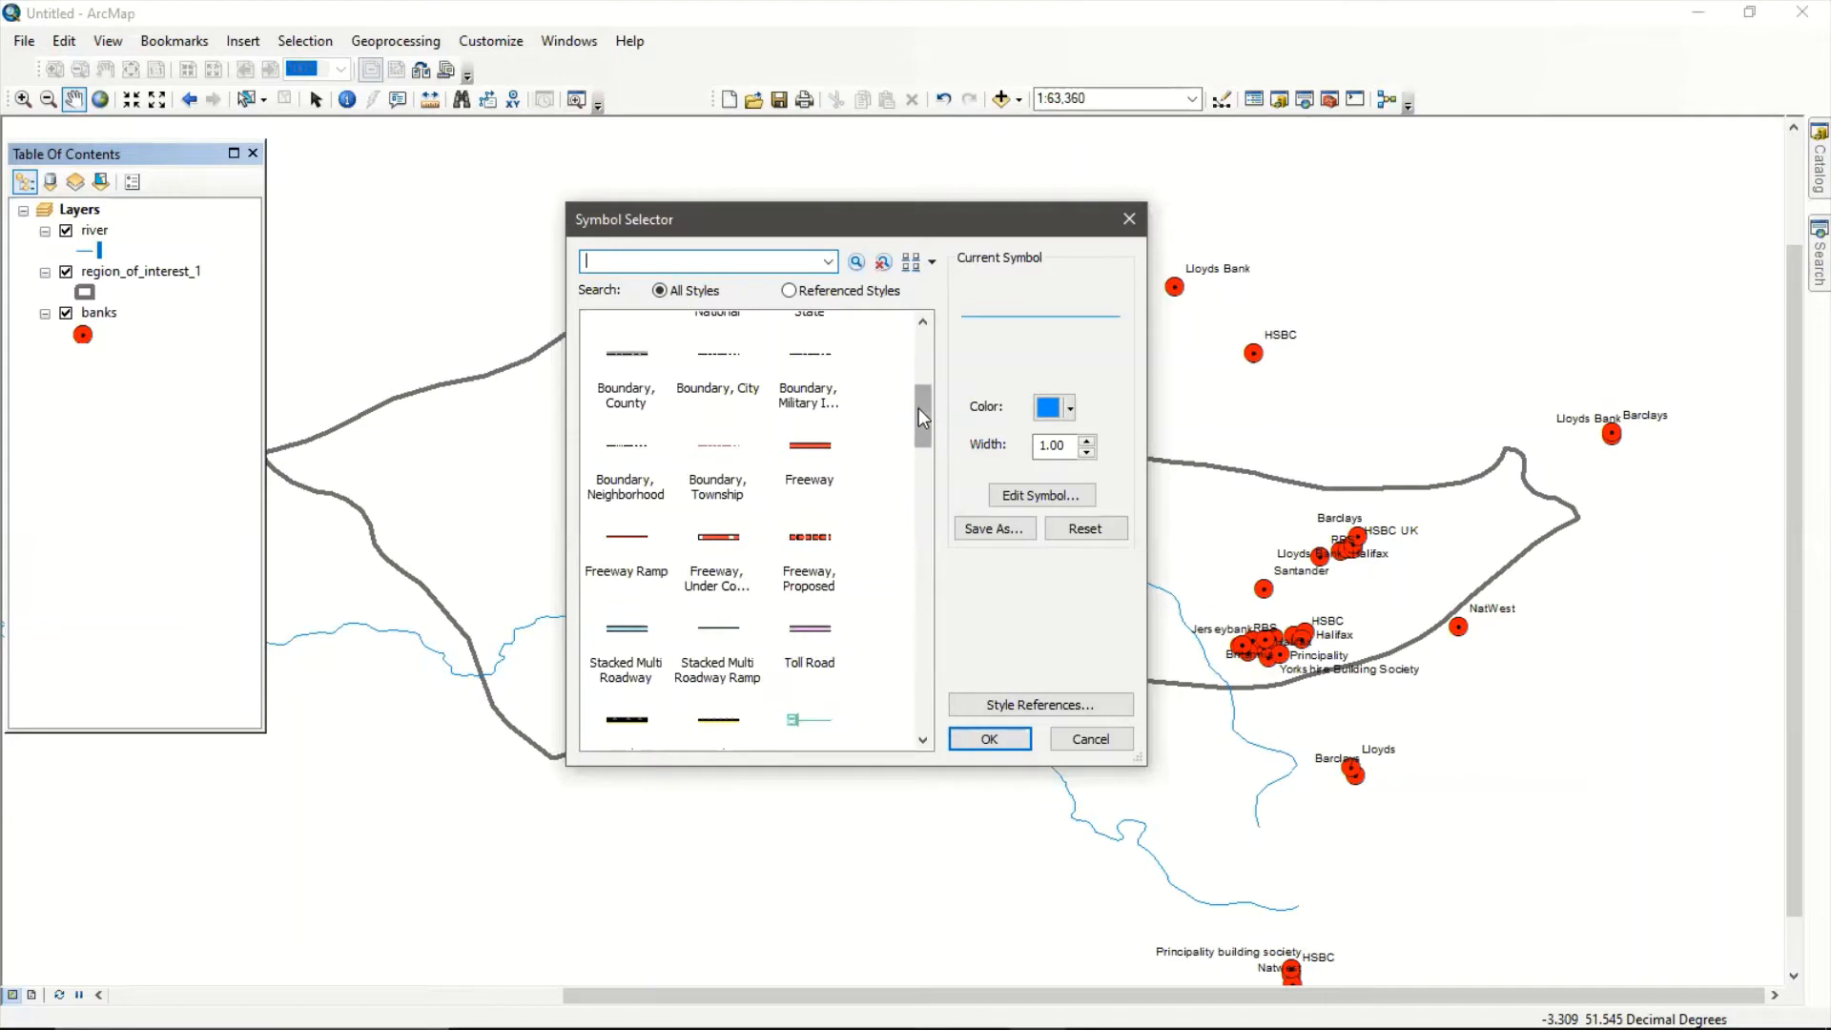
drag(921, 417, 904, 473)
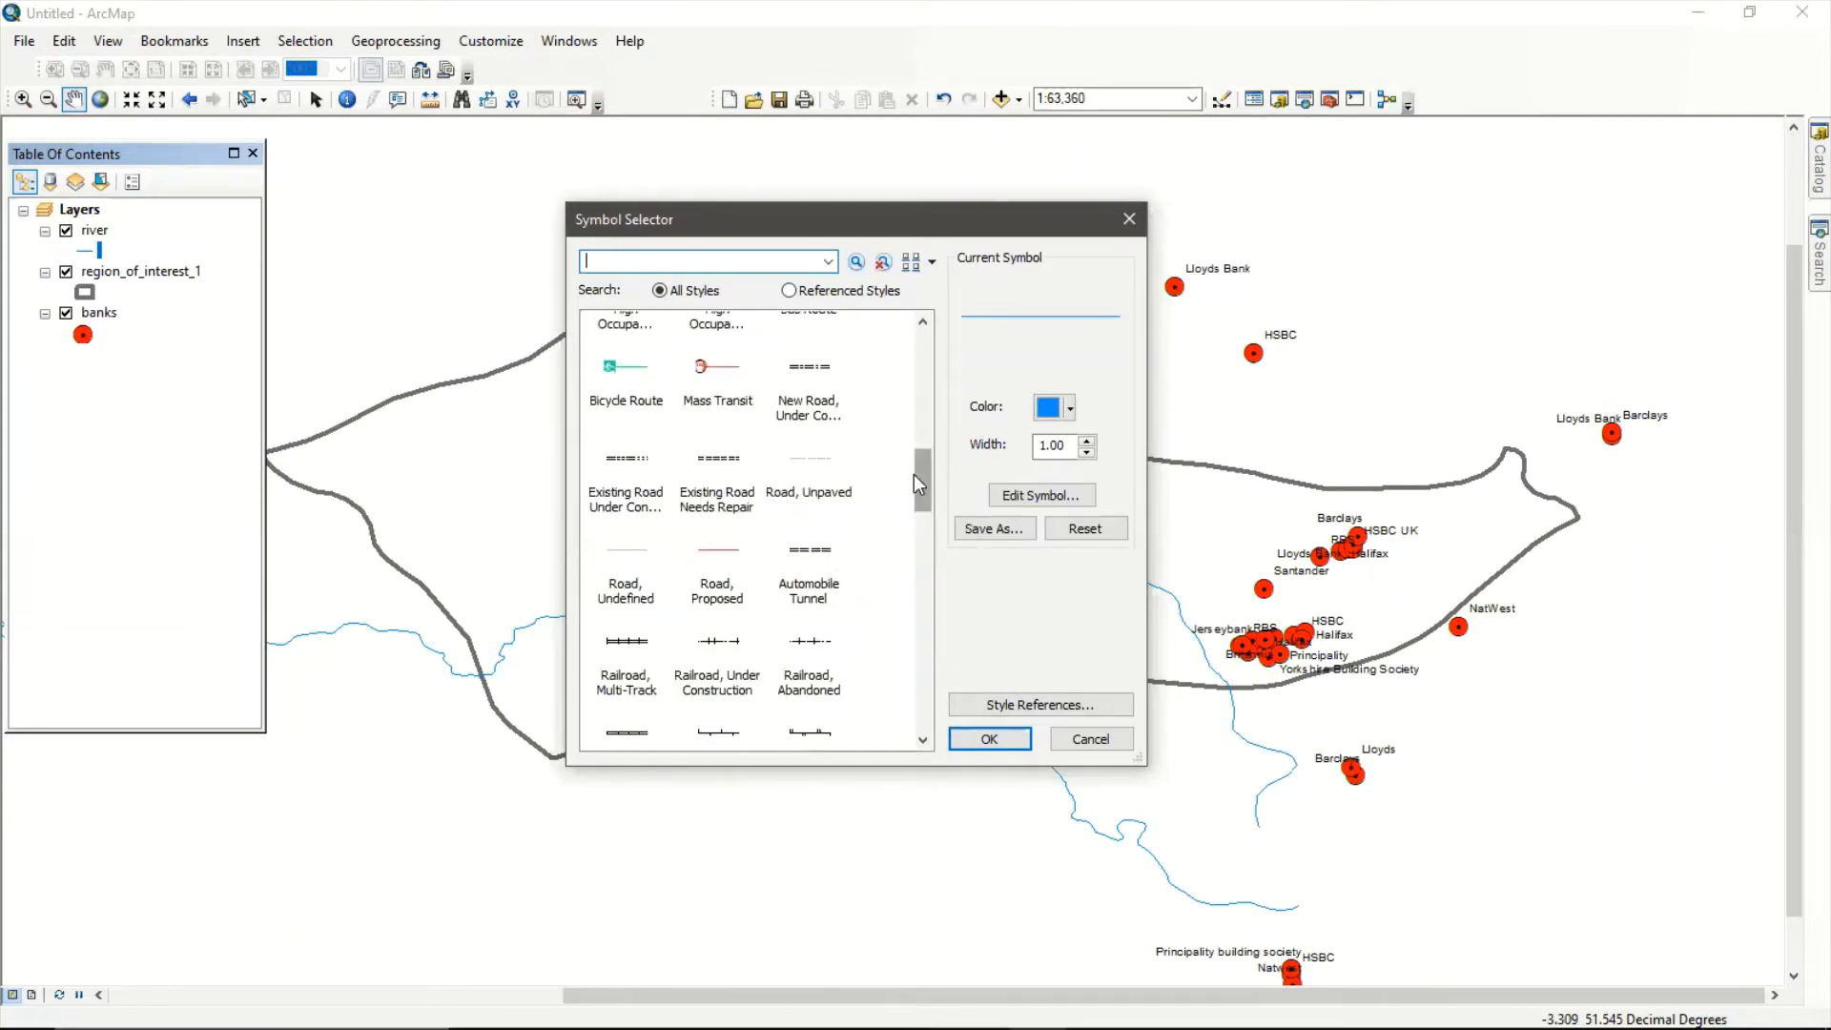
drag(925, 473, 913, 611)
drag(914, 610, 868, 385)
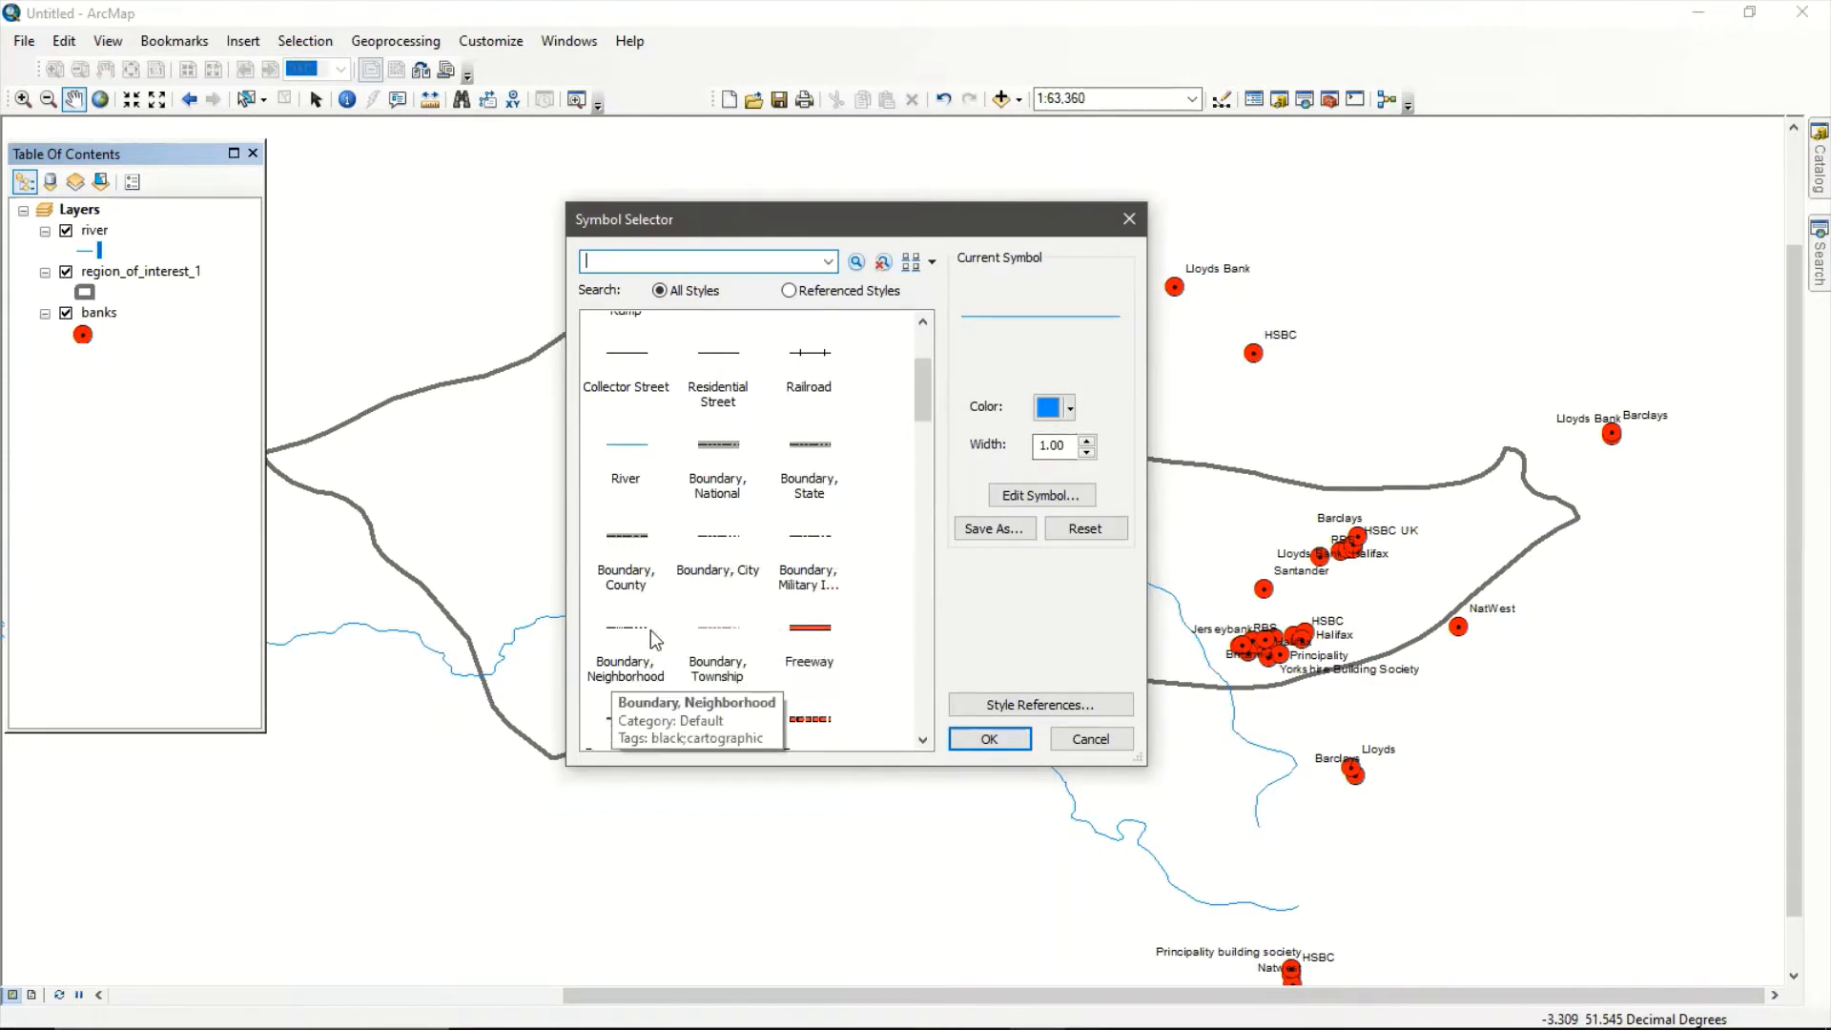
drag(920, 381, 918, 353)
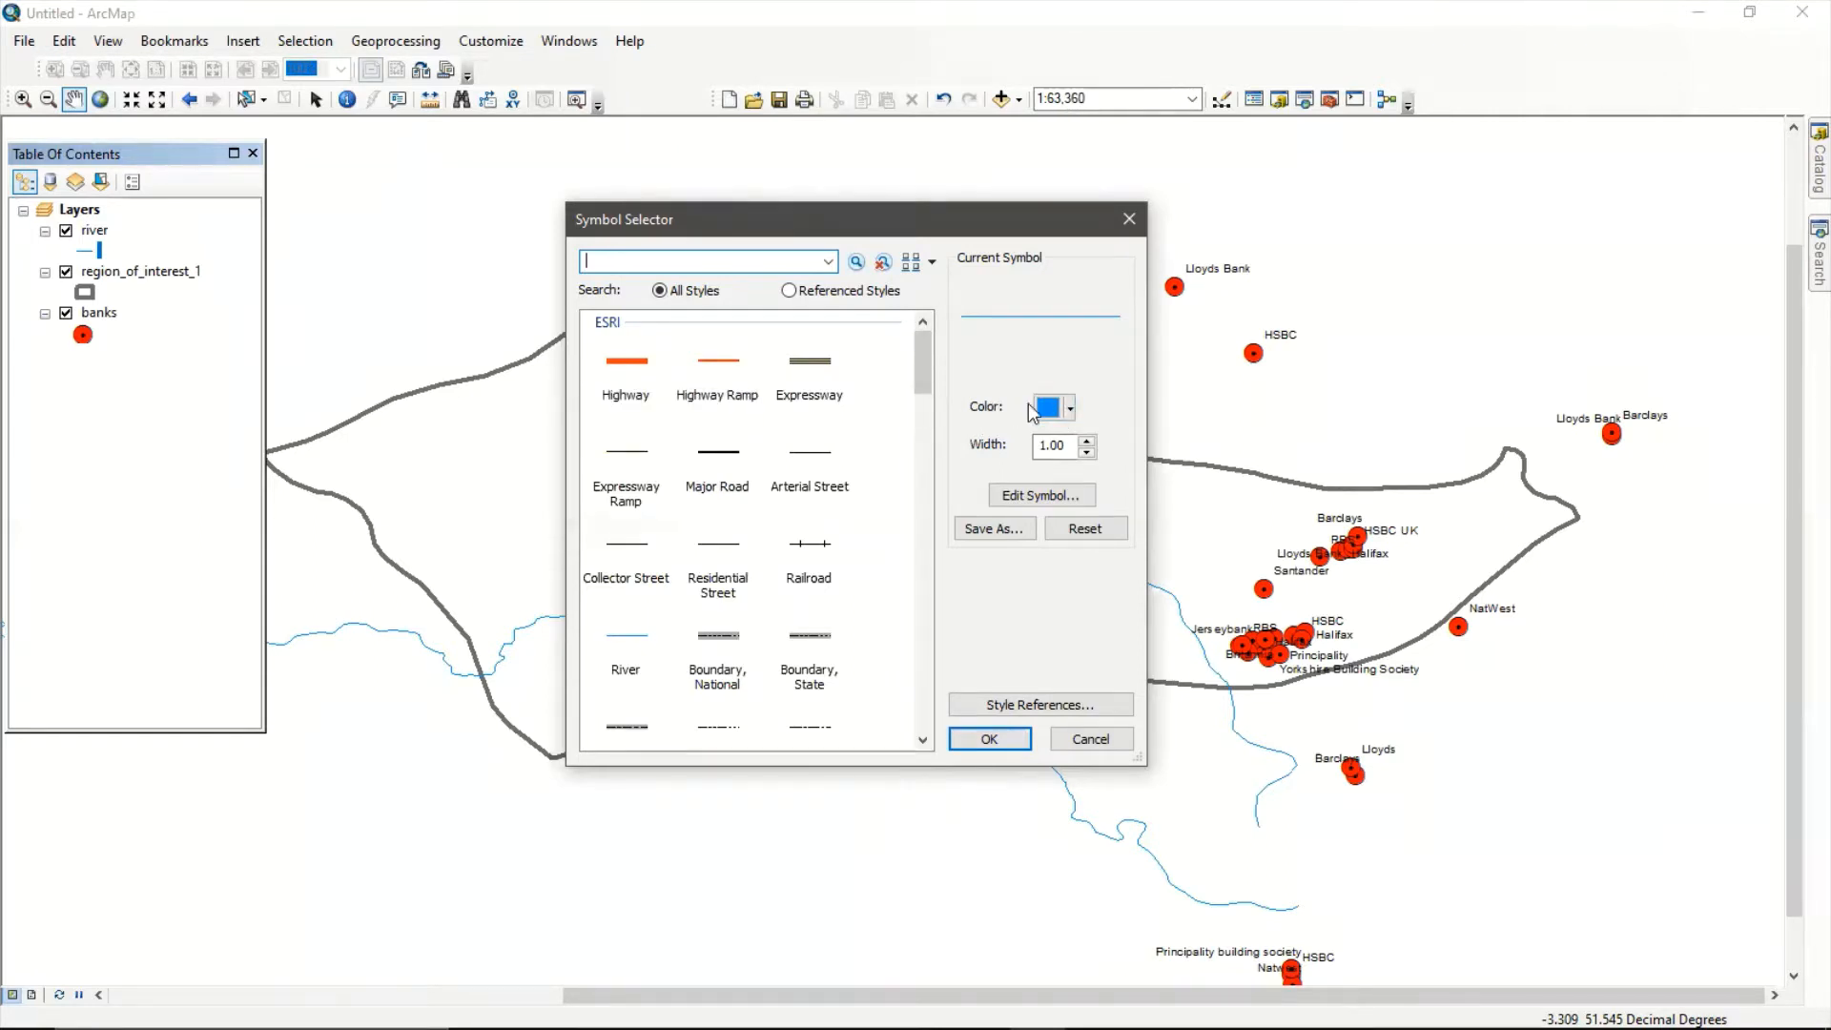
click(1056, 420)
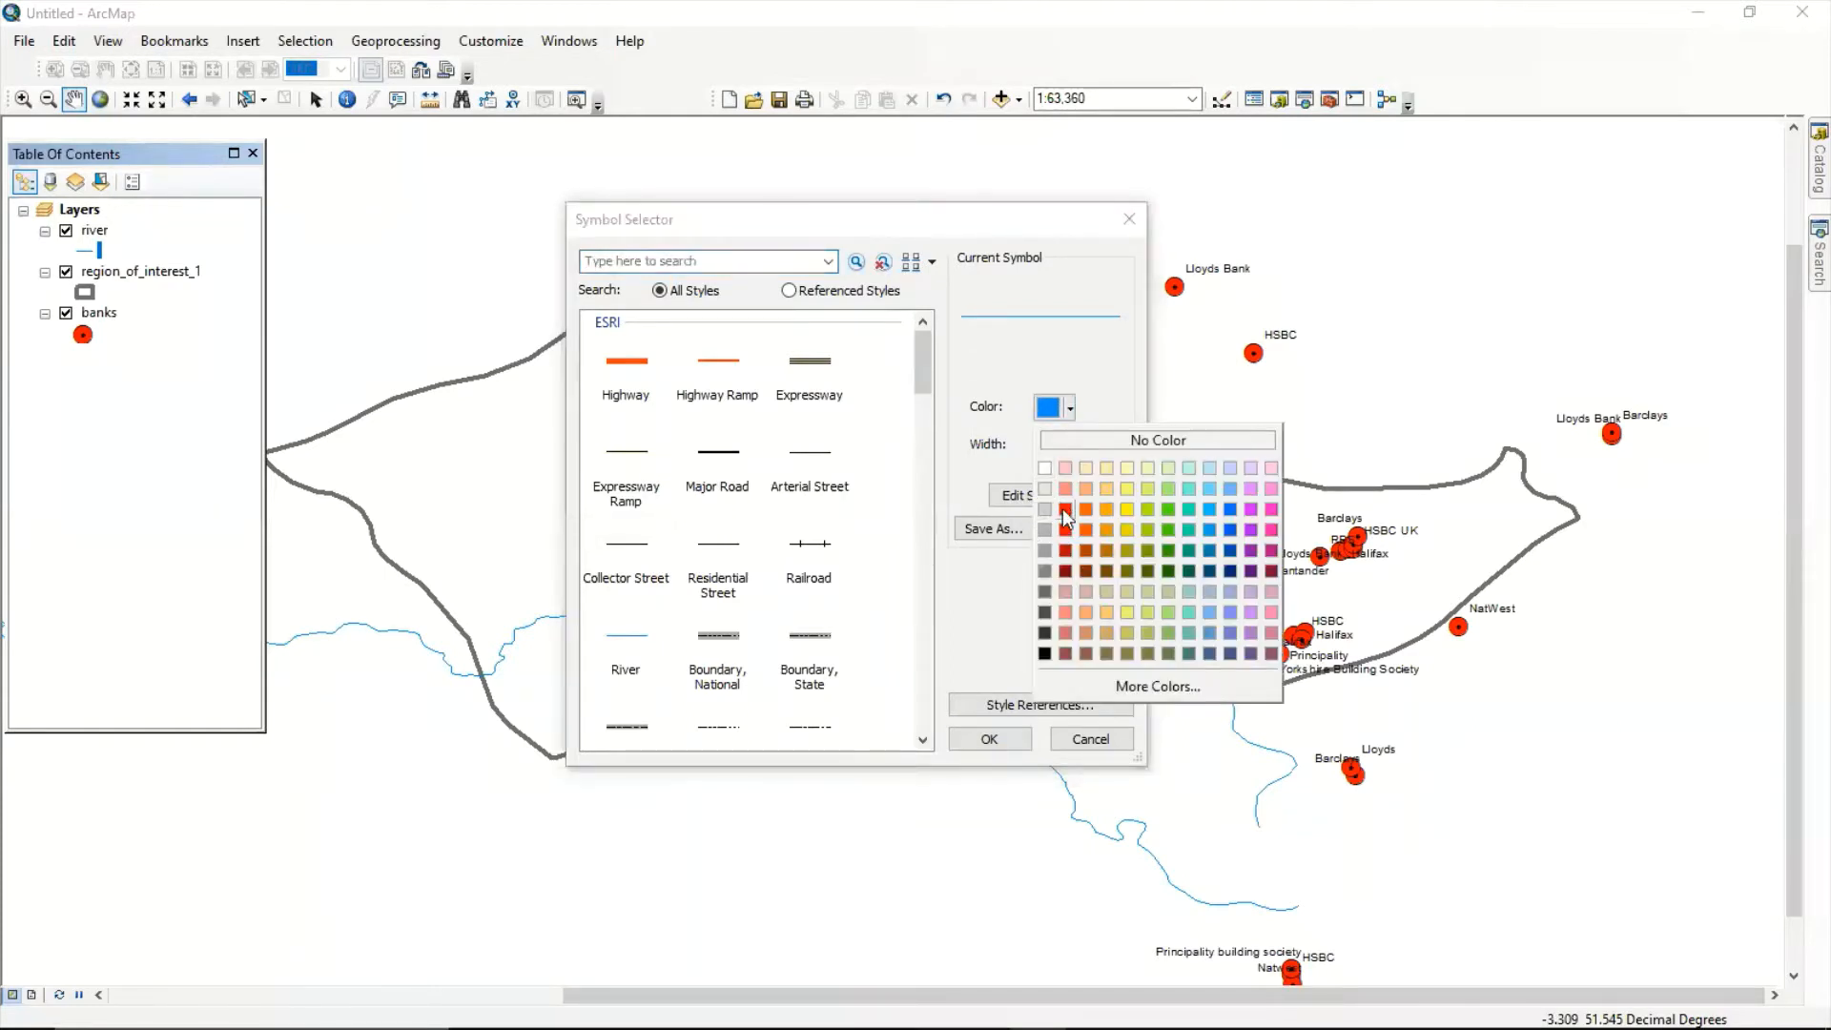
click(627, 370)
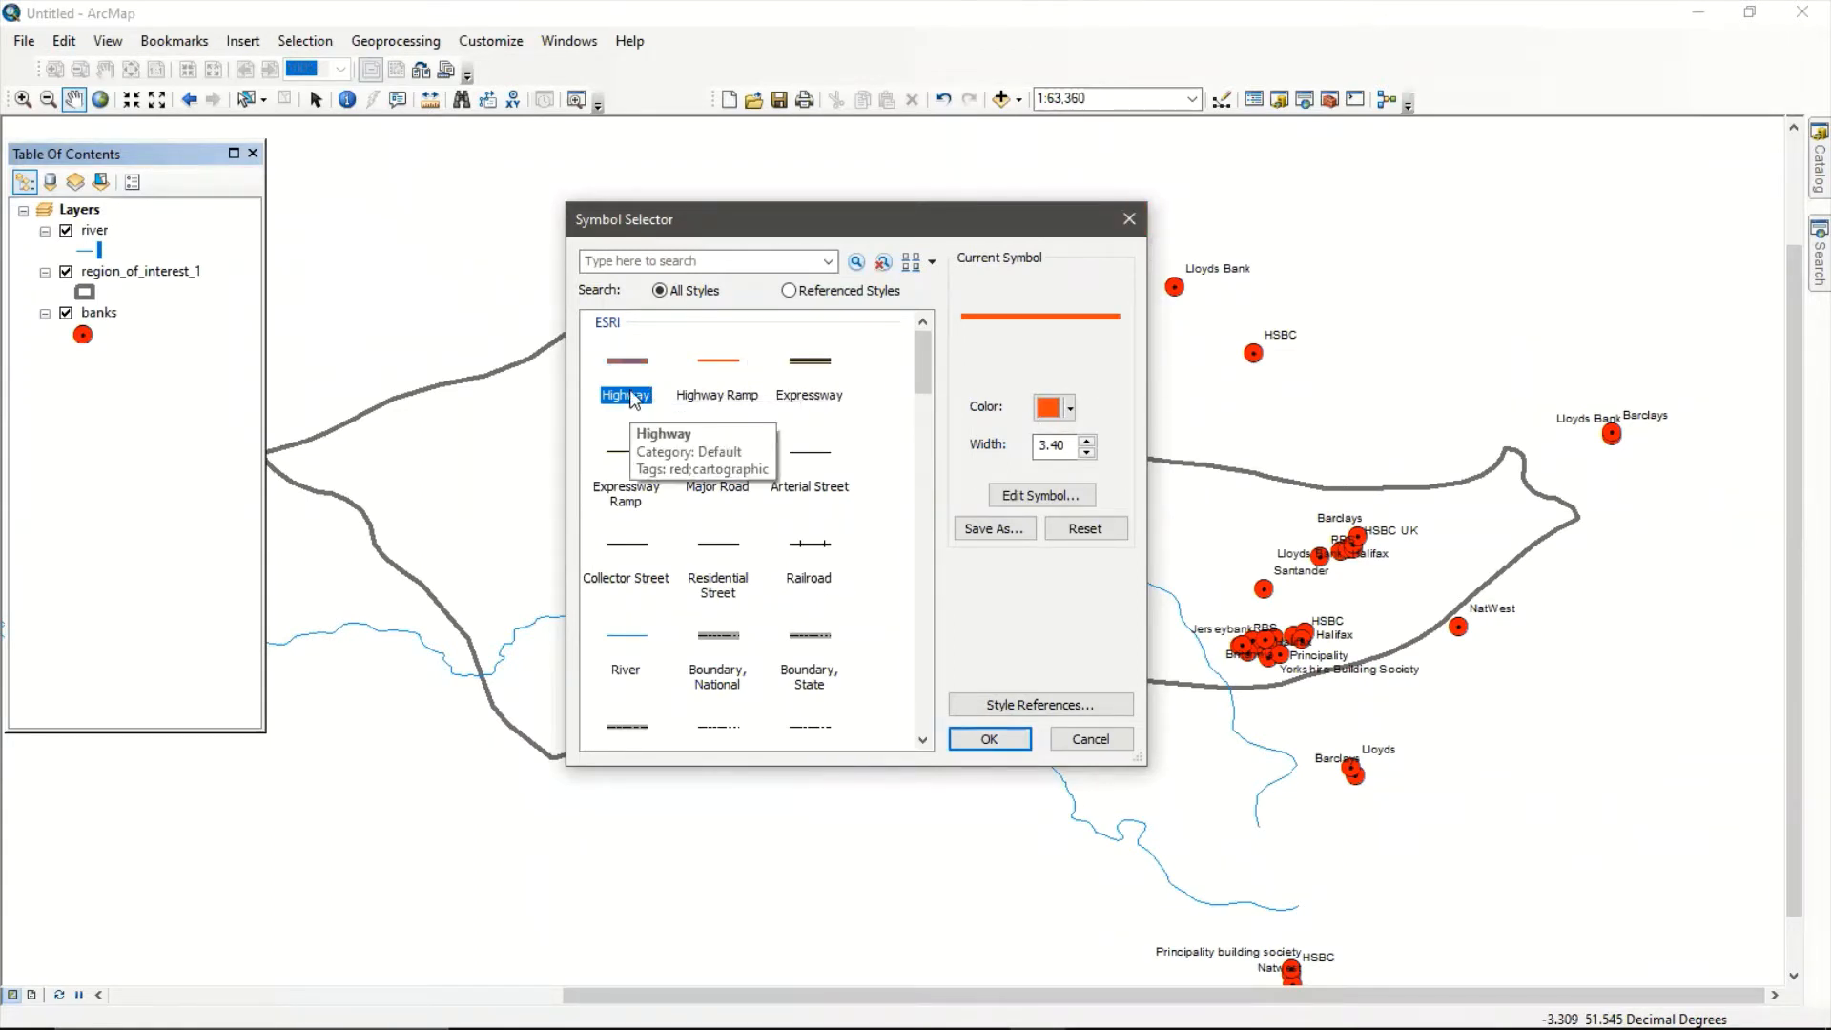
click(1131, 218)
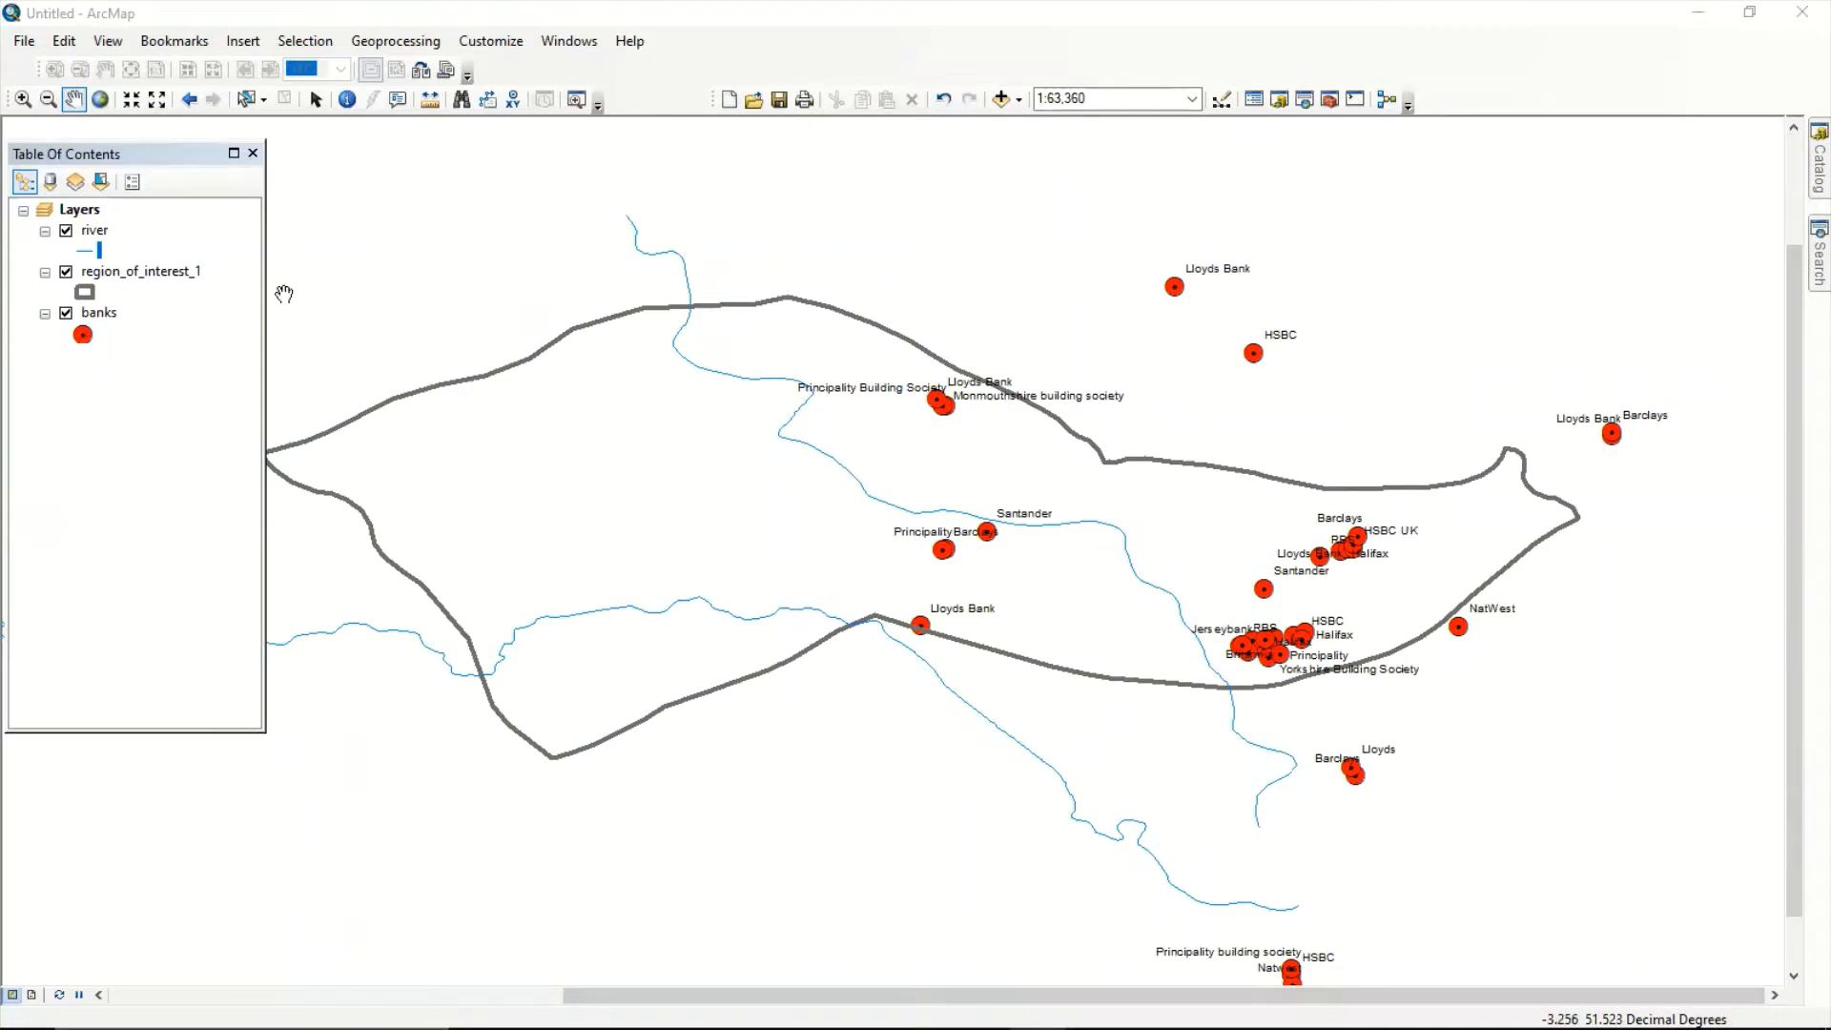
Choose the River line symbol for the river layer, set its width to 2, and apply it.
click(98, 250)
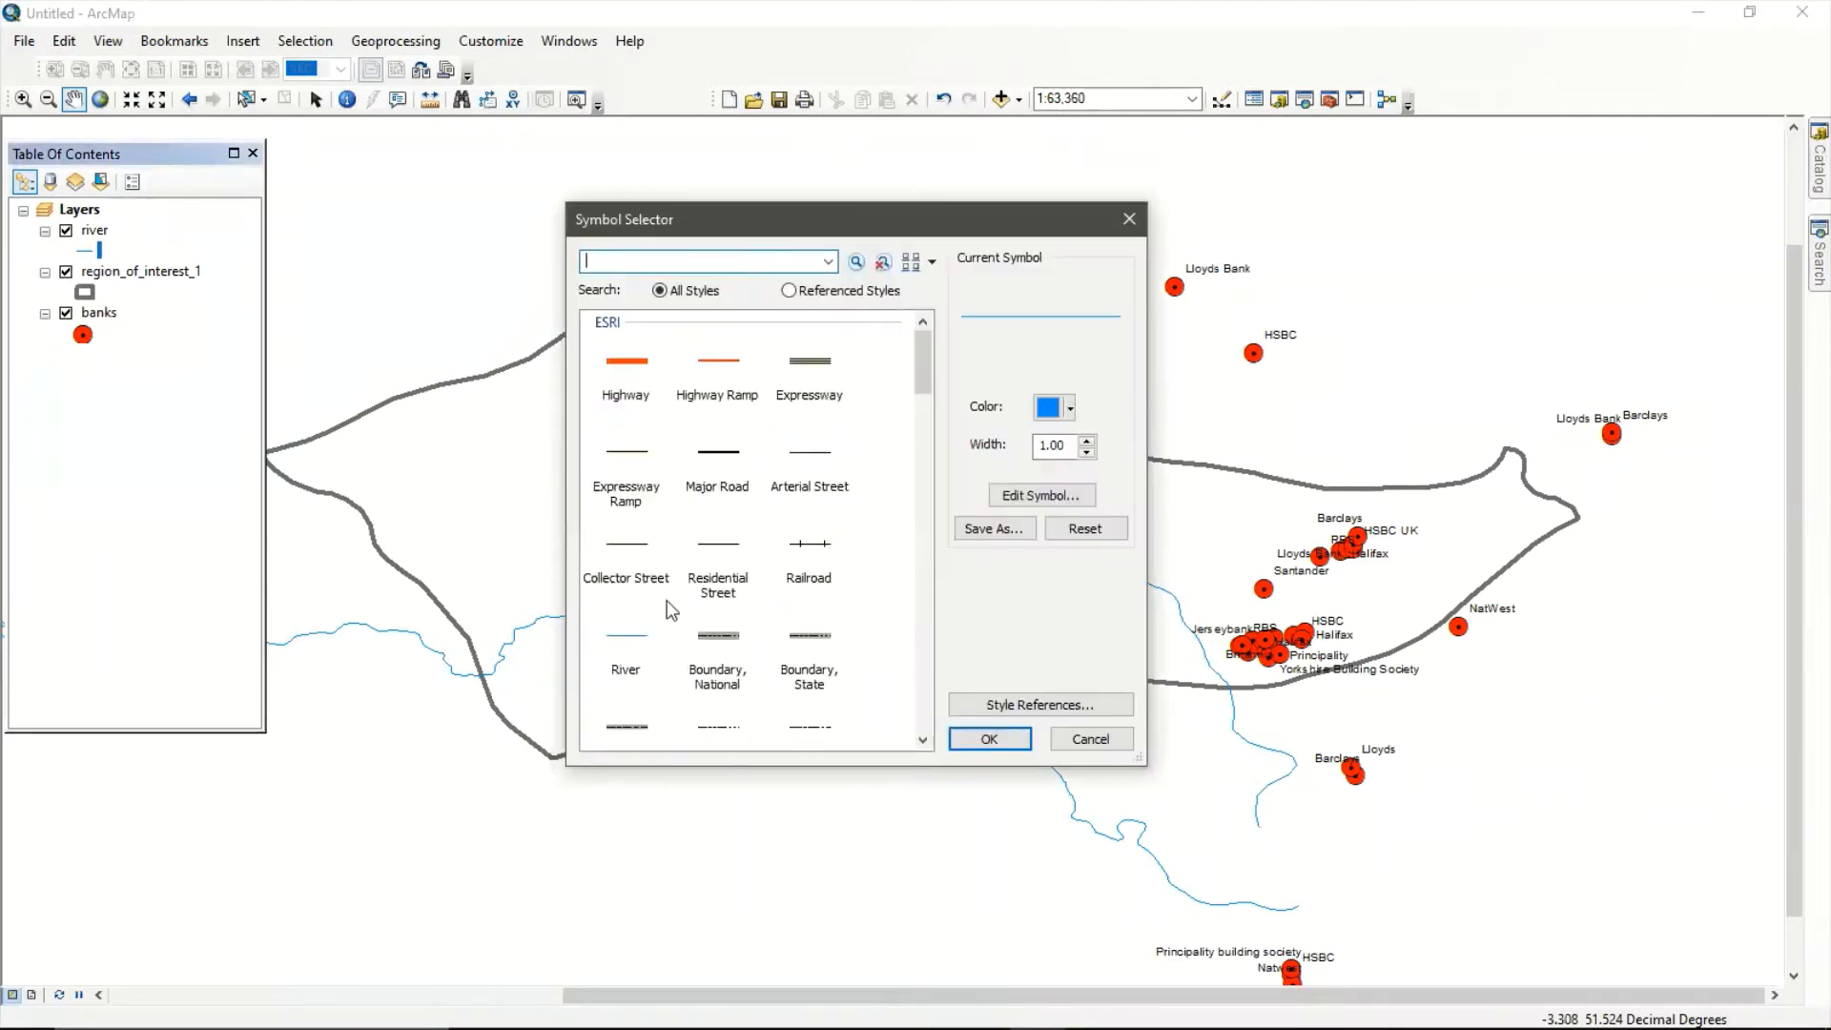
scroll(667, 601, down, 3)
click(611, 366)
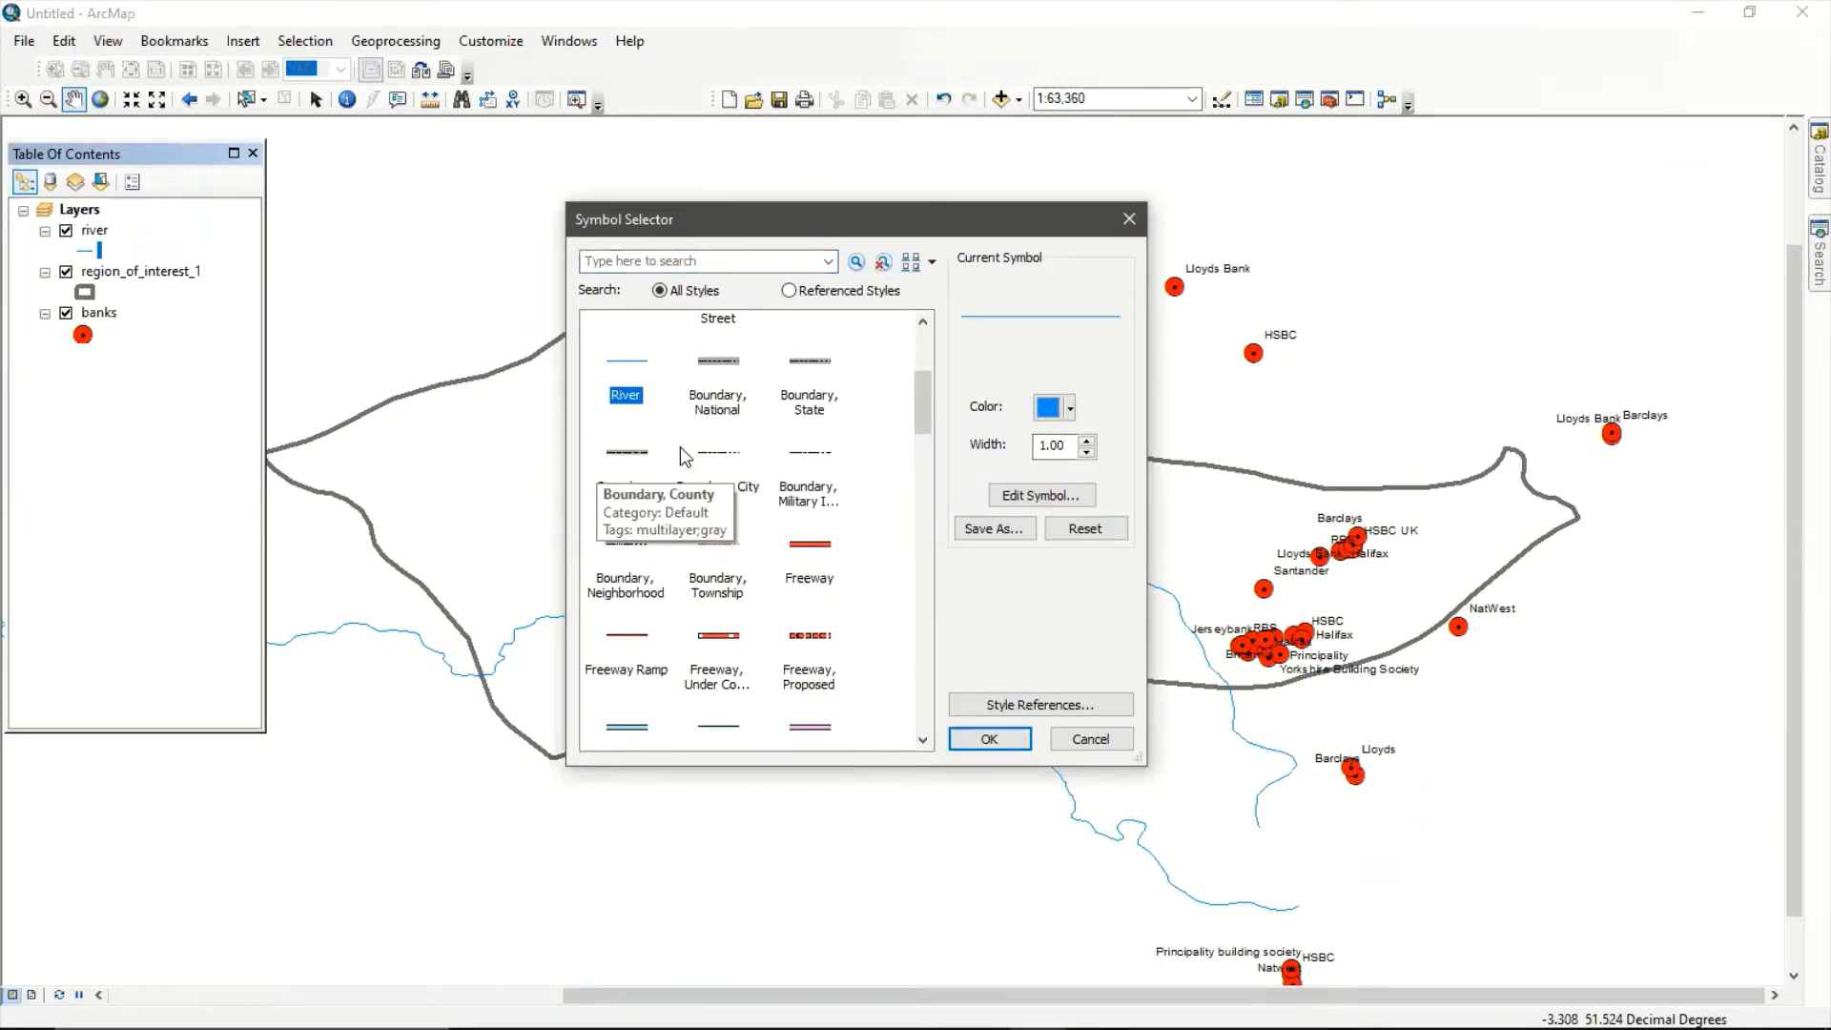
click(1087, 439)
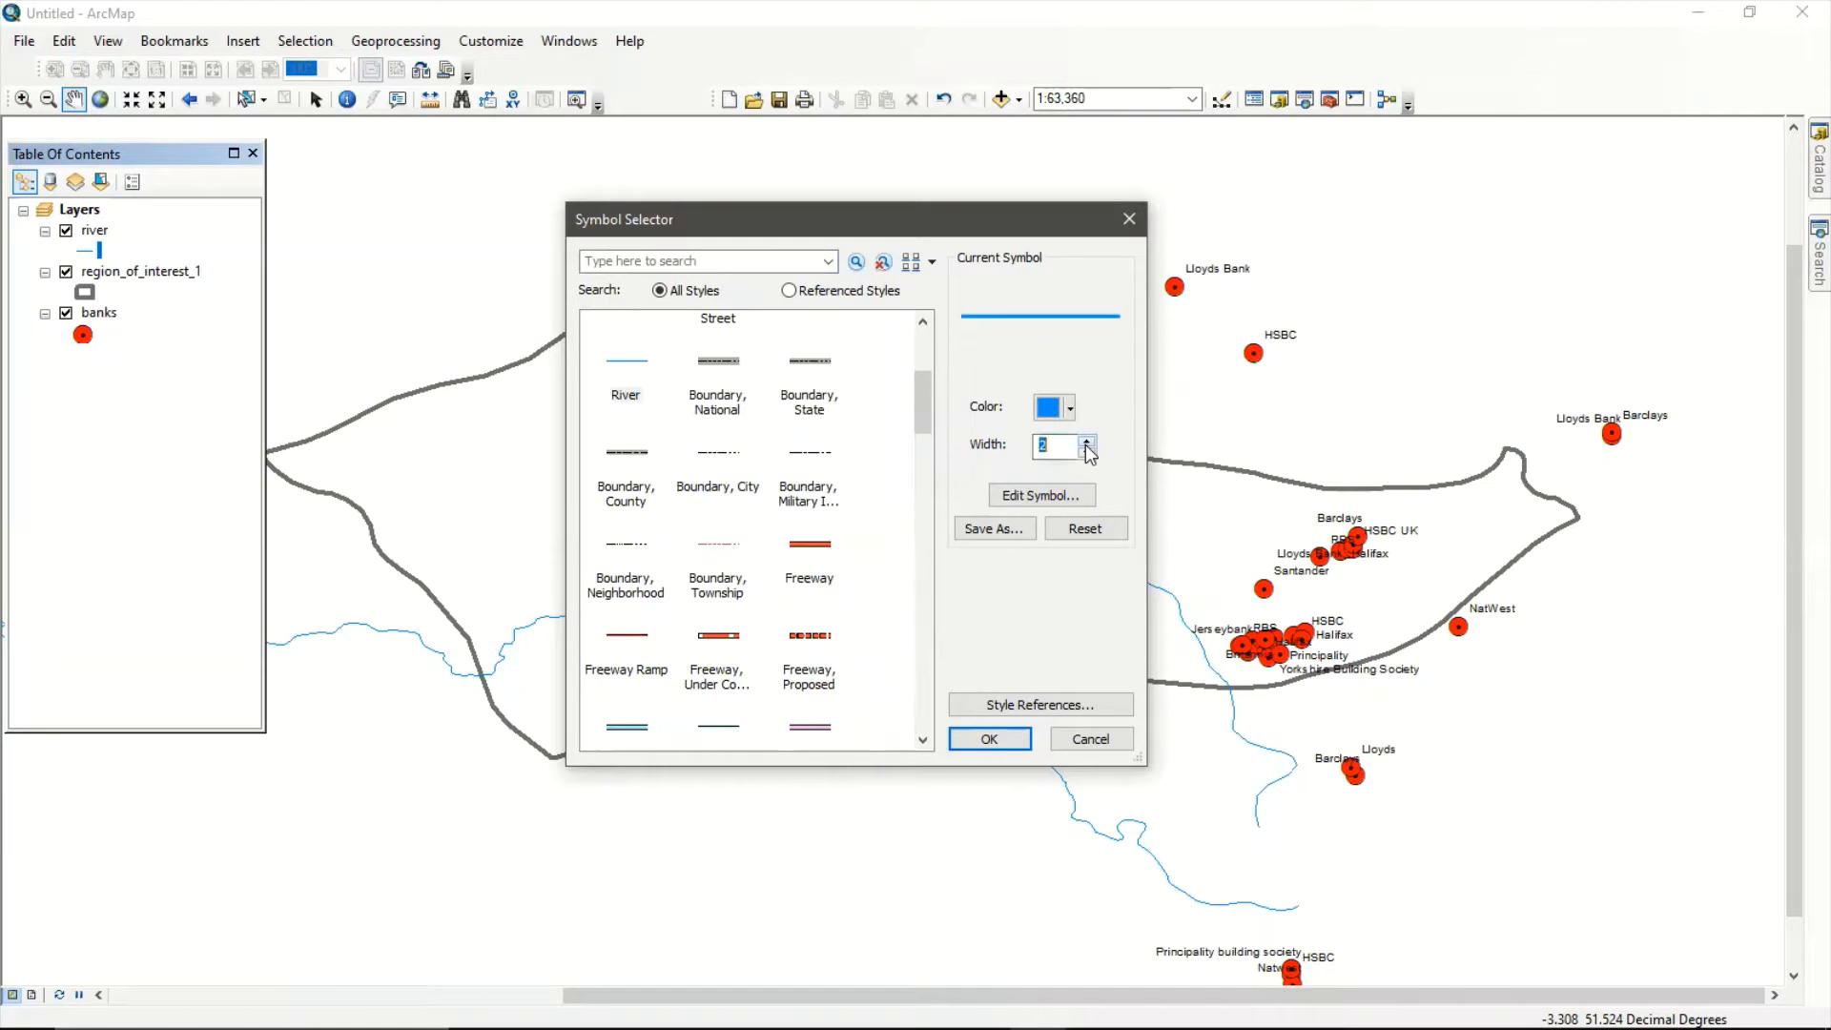
click(964, 742)
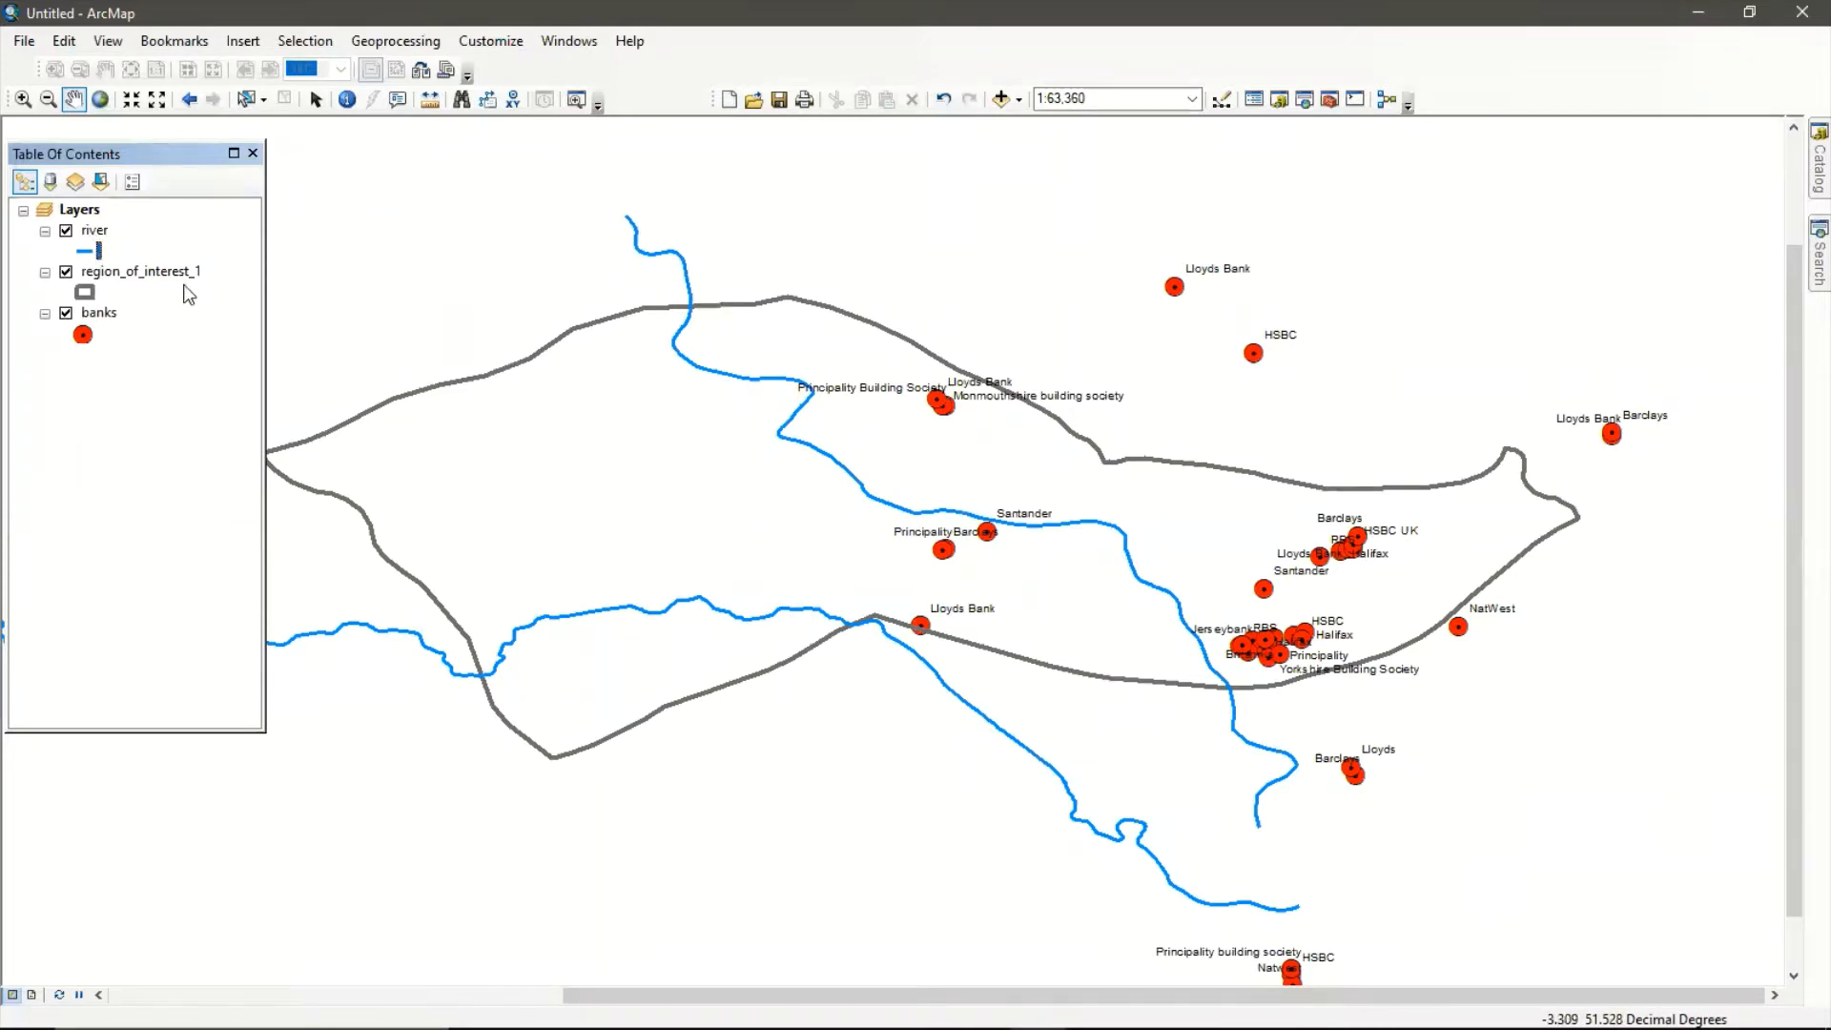
click(132, 270)
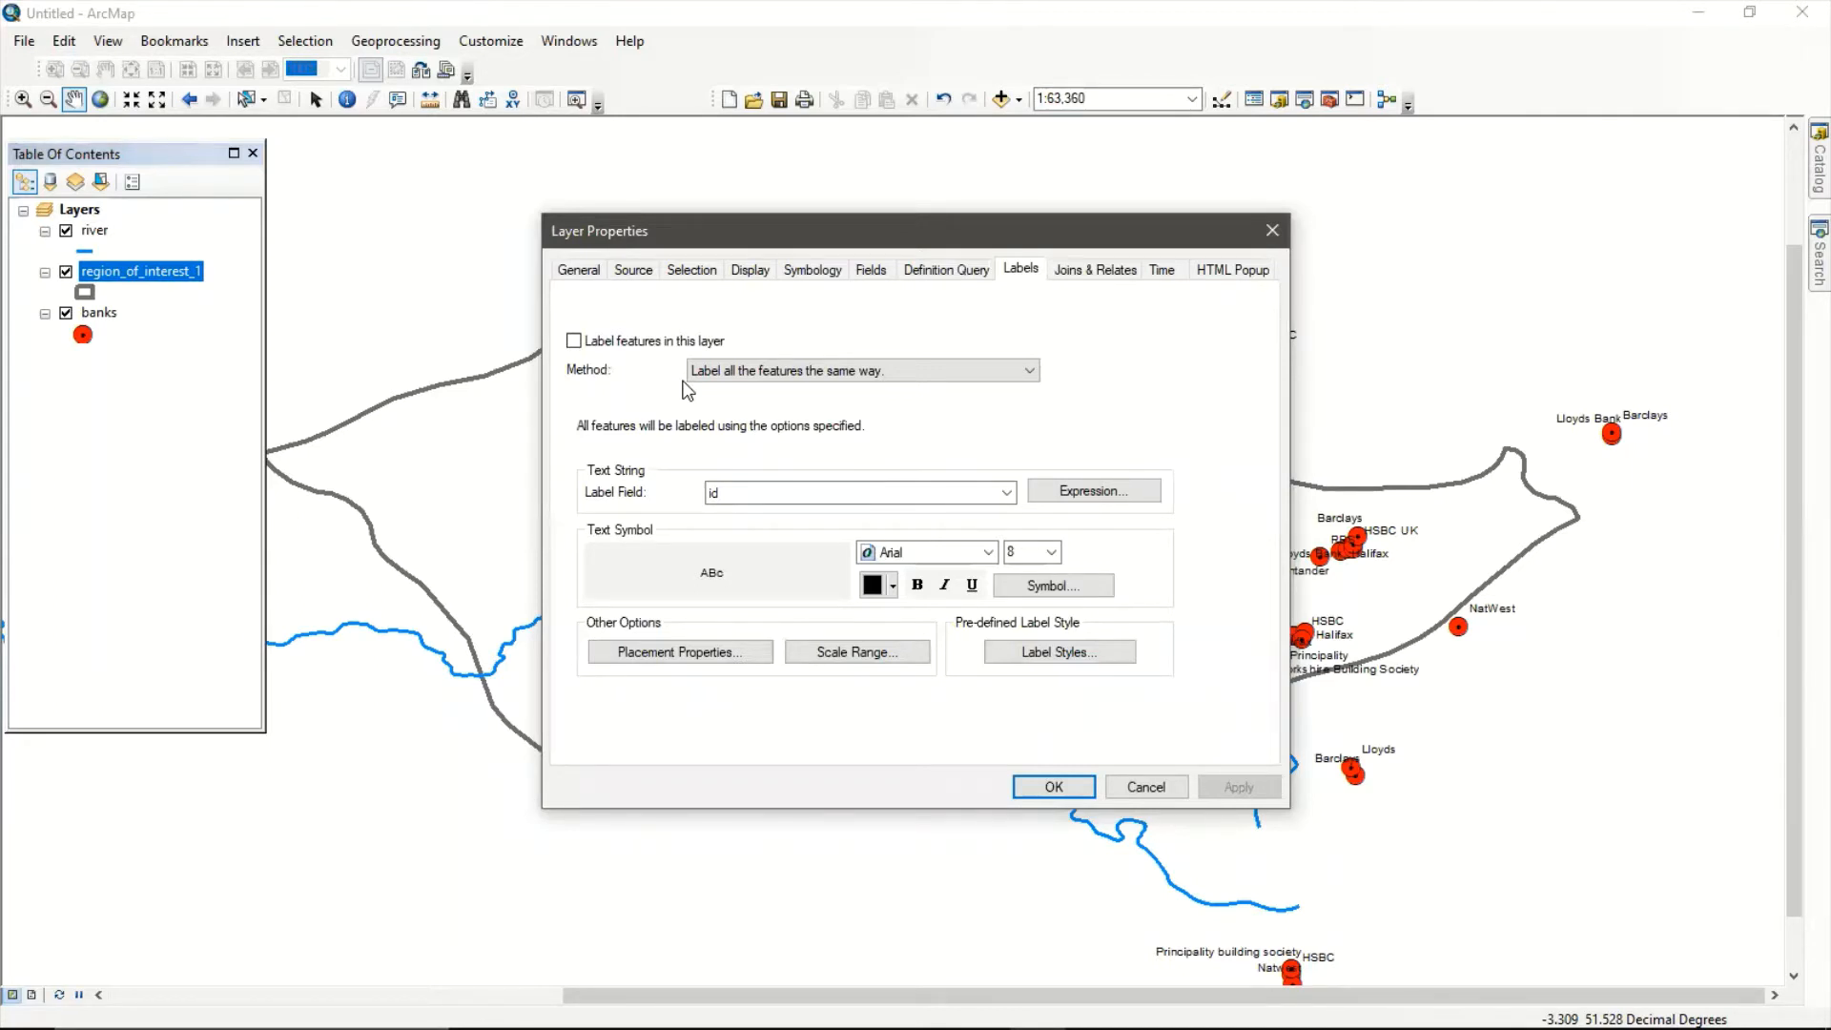
click(1272, 230)
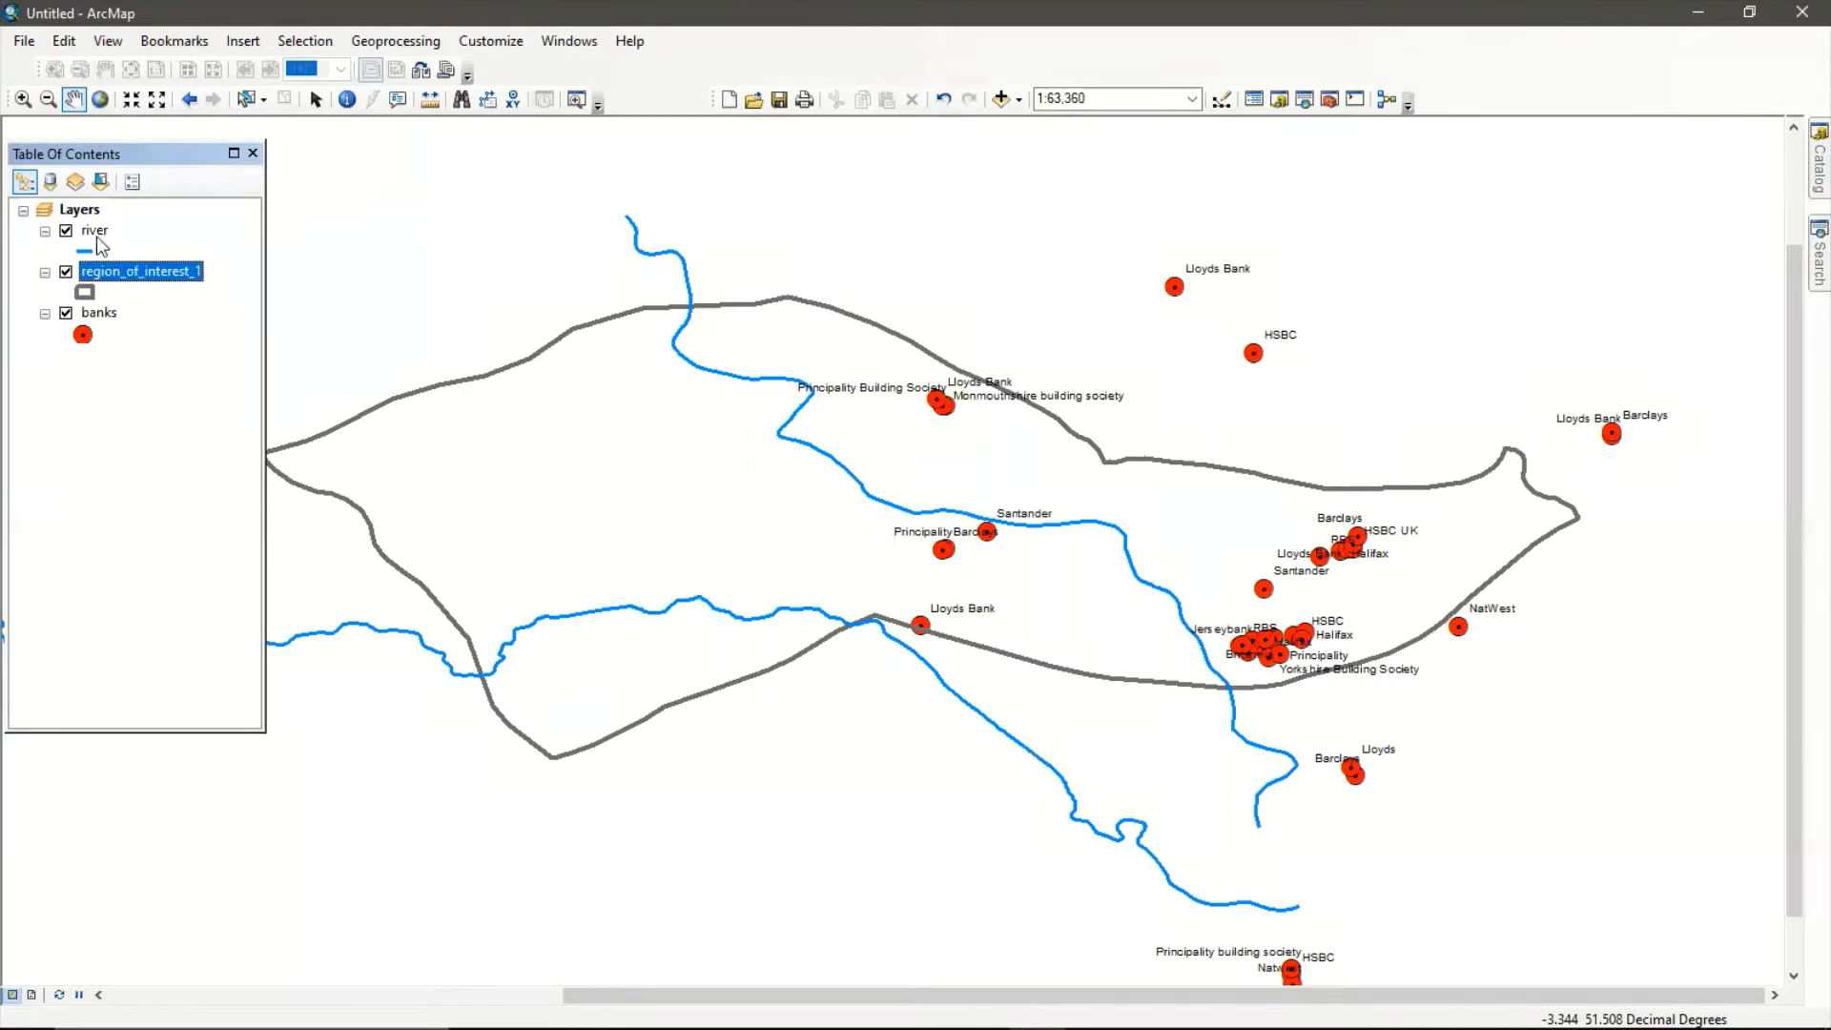
right_click(83, 335)
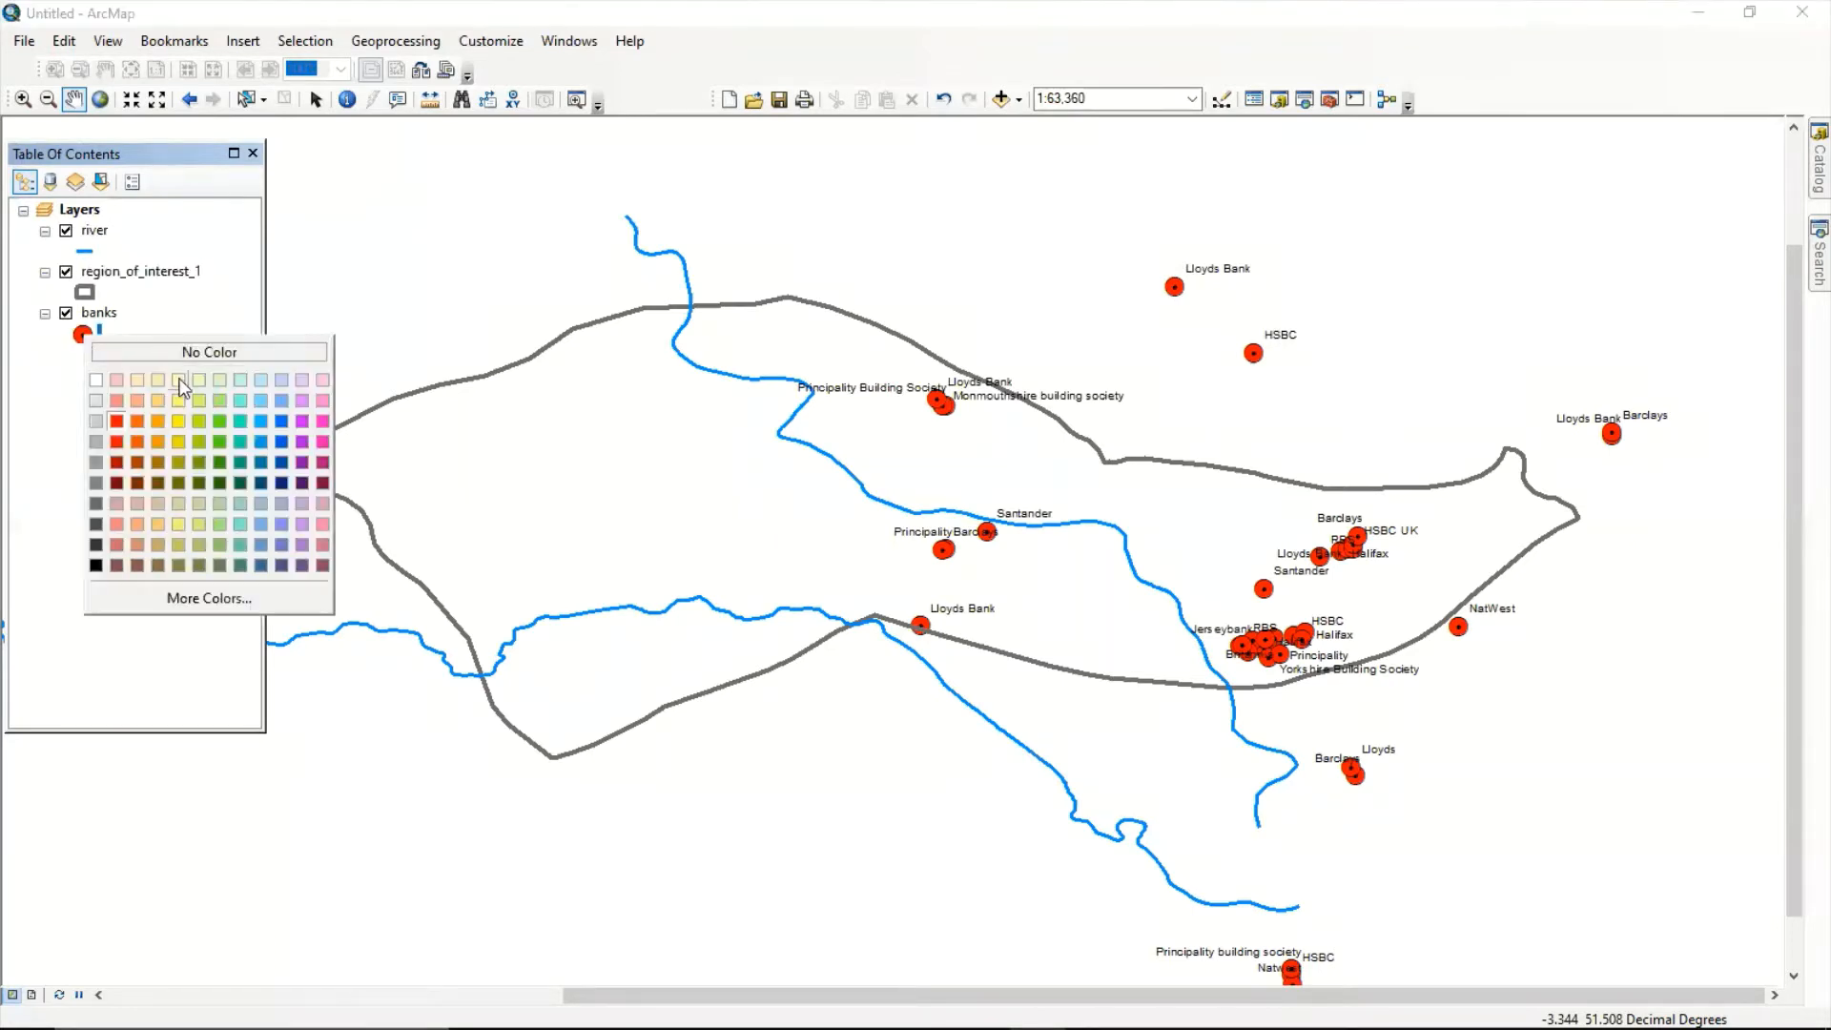
click(102, 315)
click(101, 313)
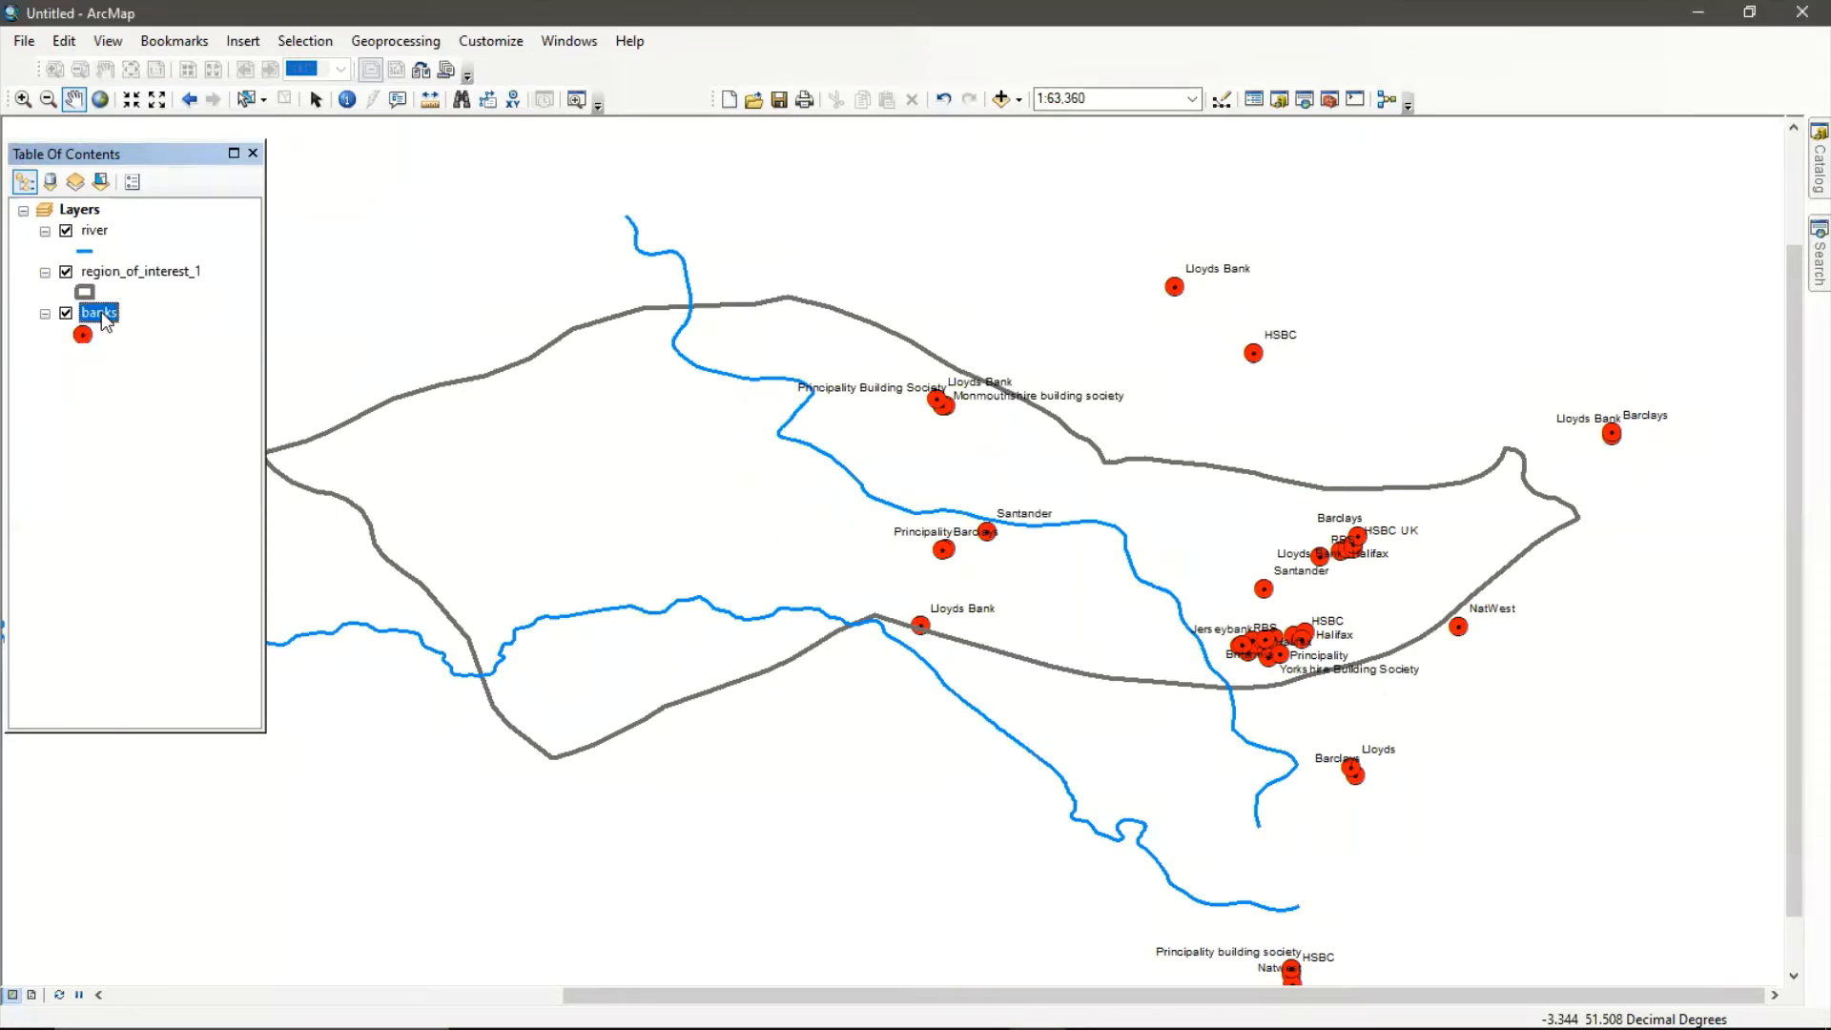
Turn off feature labeling for the banks layer in its layer properties and apply the change.
right_click(101, 314)
click(310, 789)
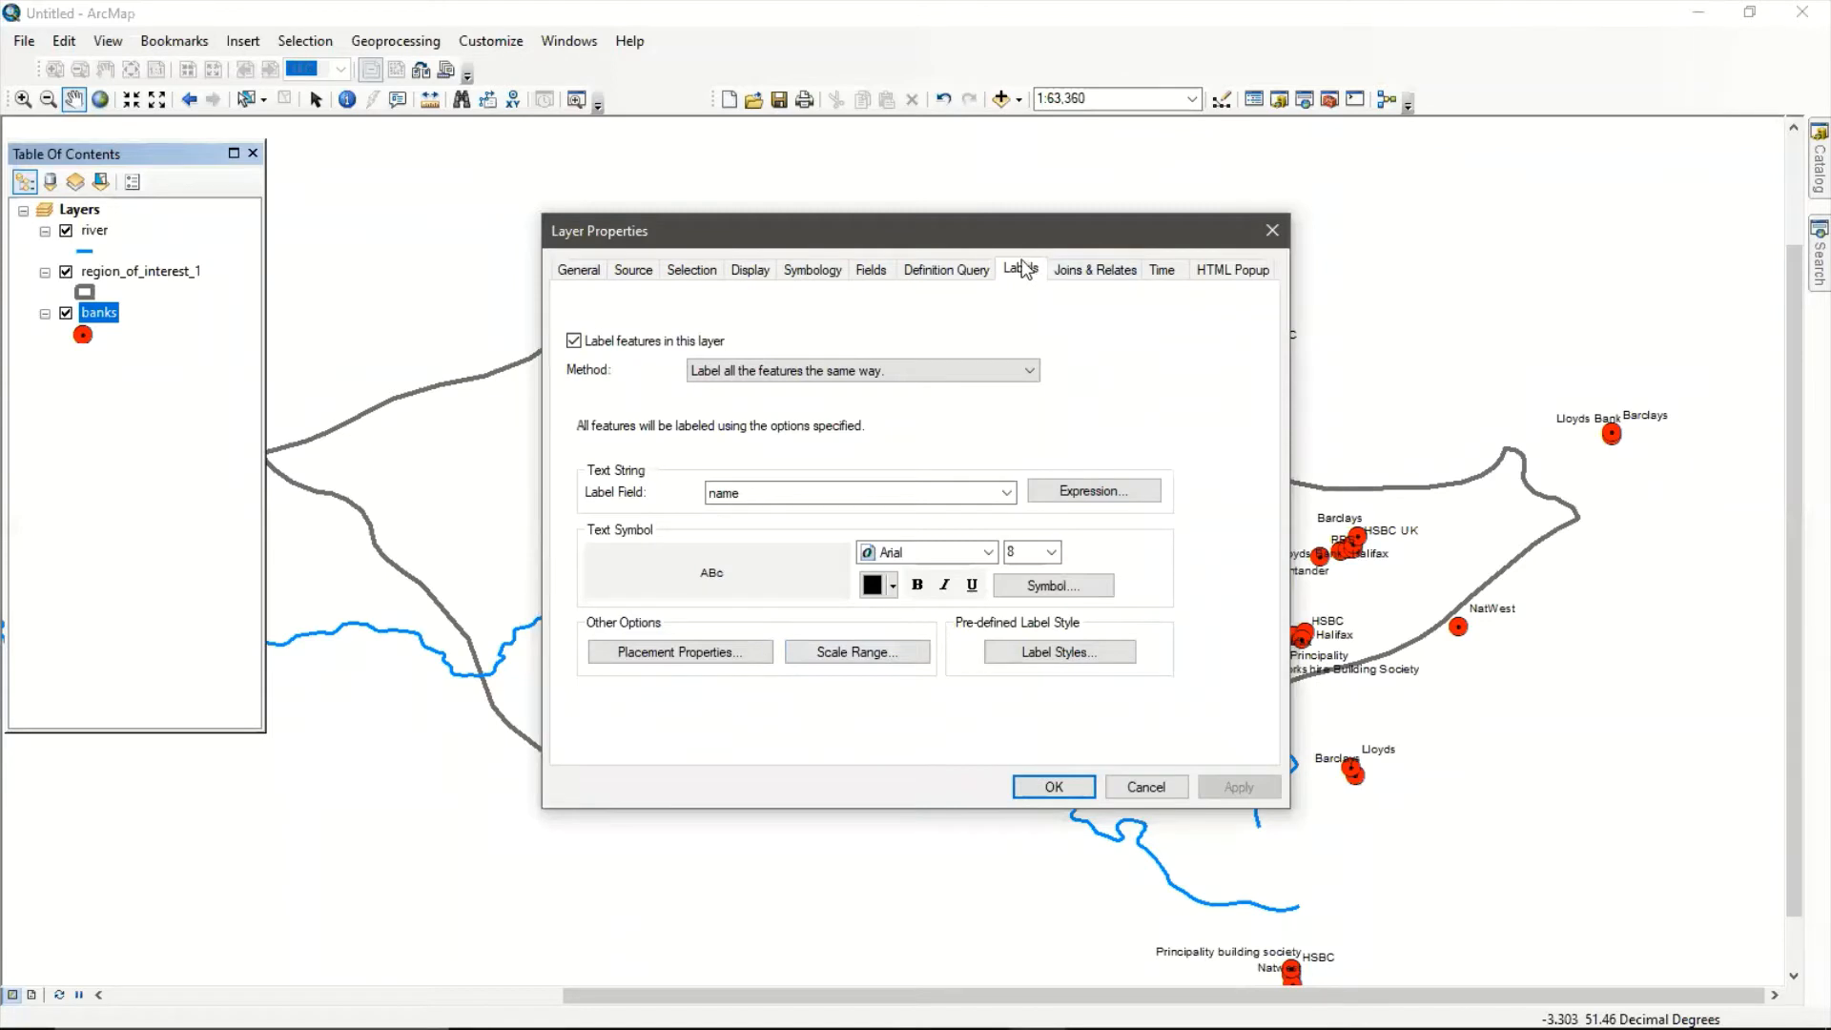
click(574, 342)
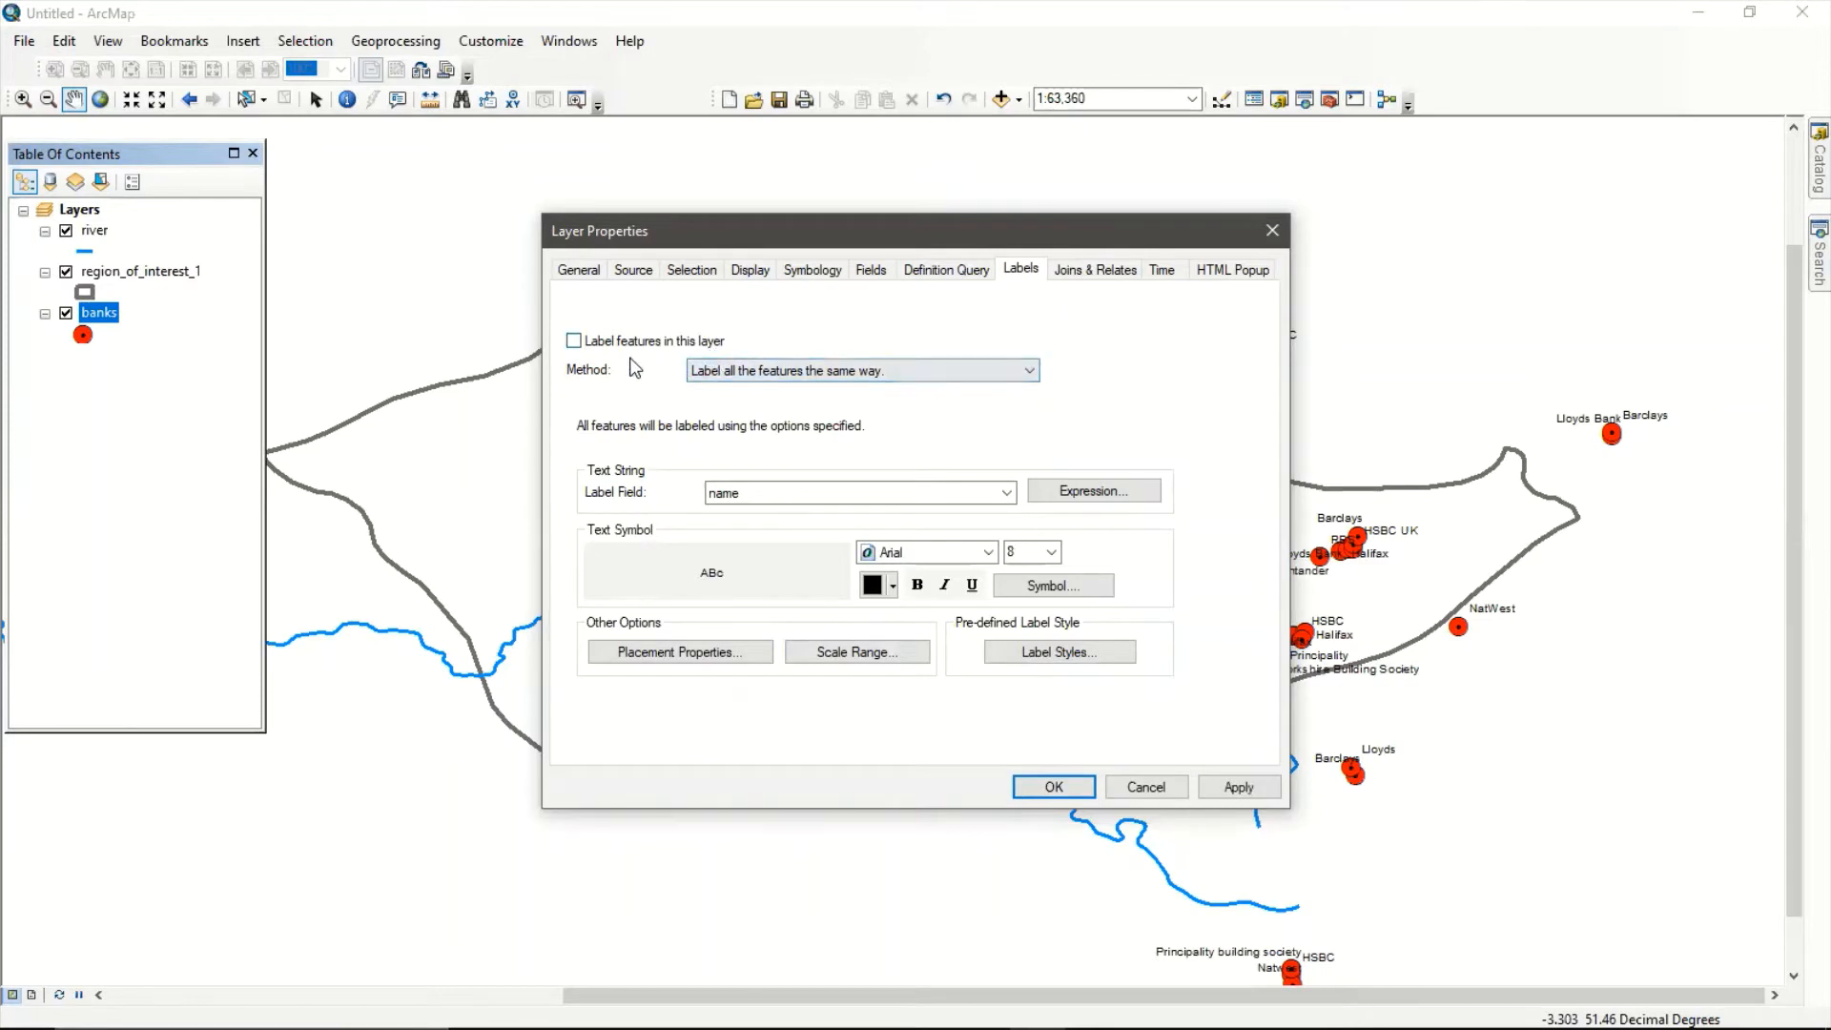
click(1054, 788)
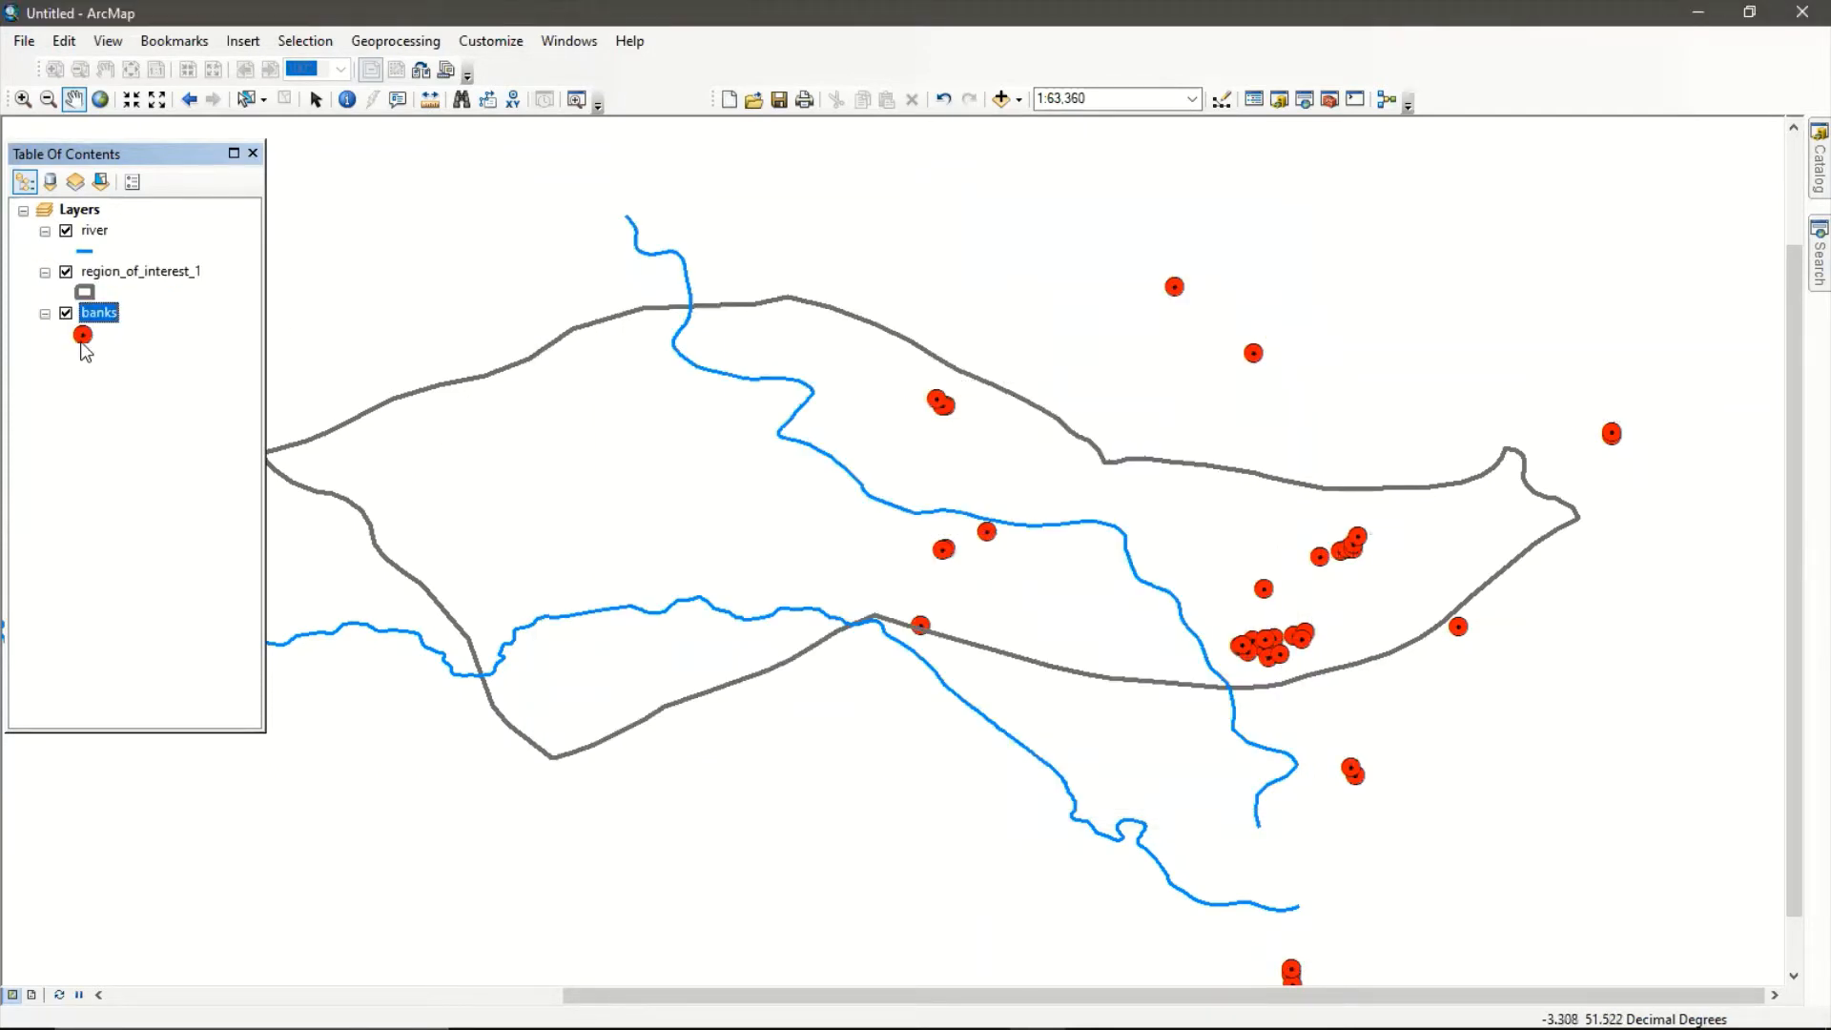
Change the banks layer's symbol to the black Circle 1 marker and switch off the layer's visibility.
click(82, 342)
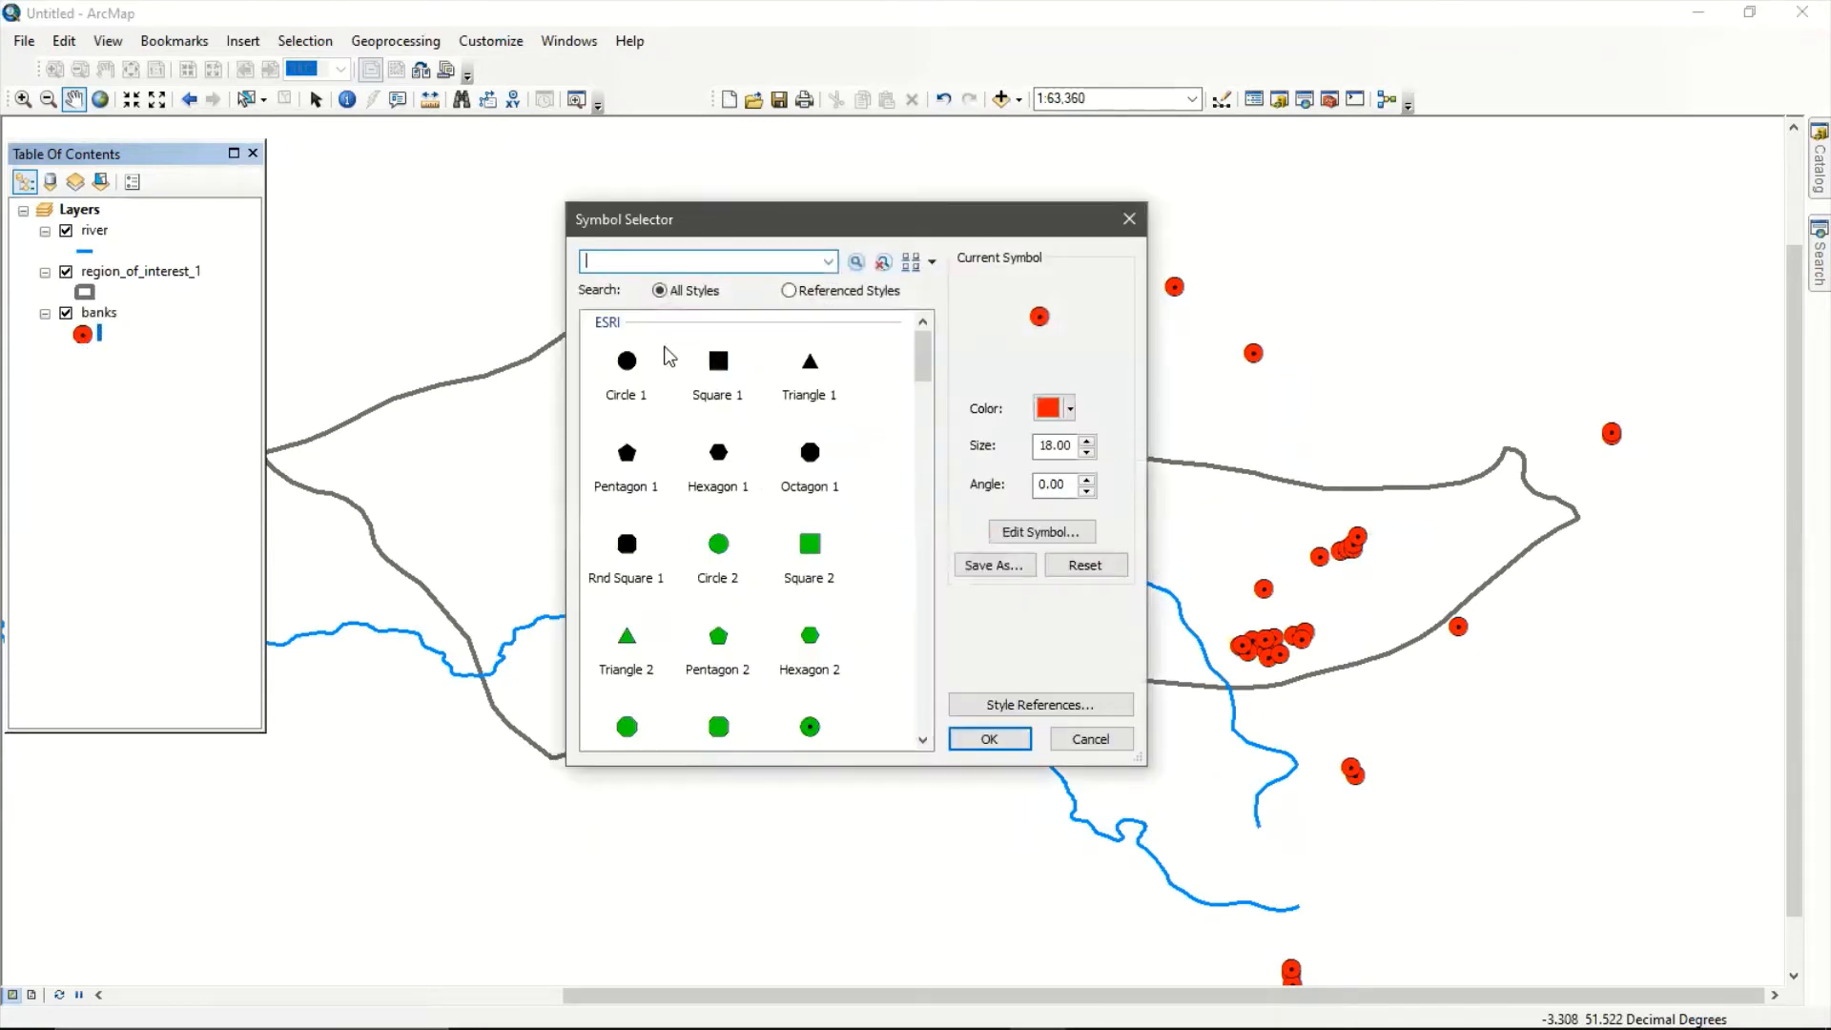
scroll(672, 512, down, 3)
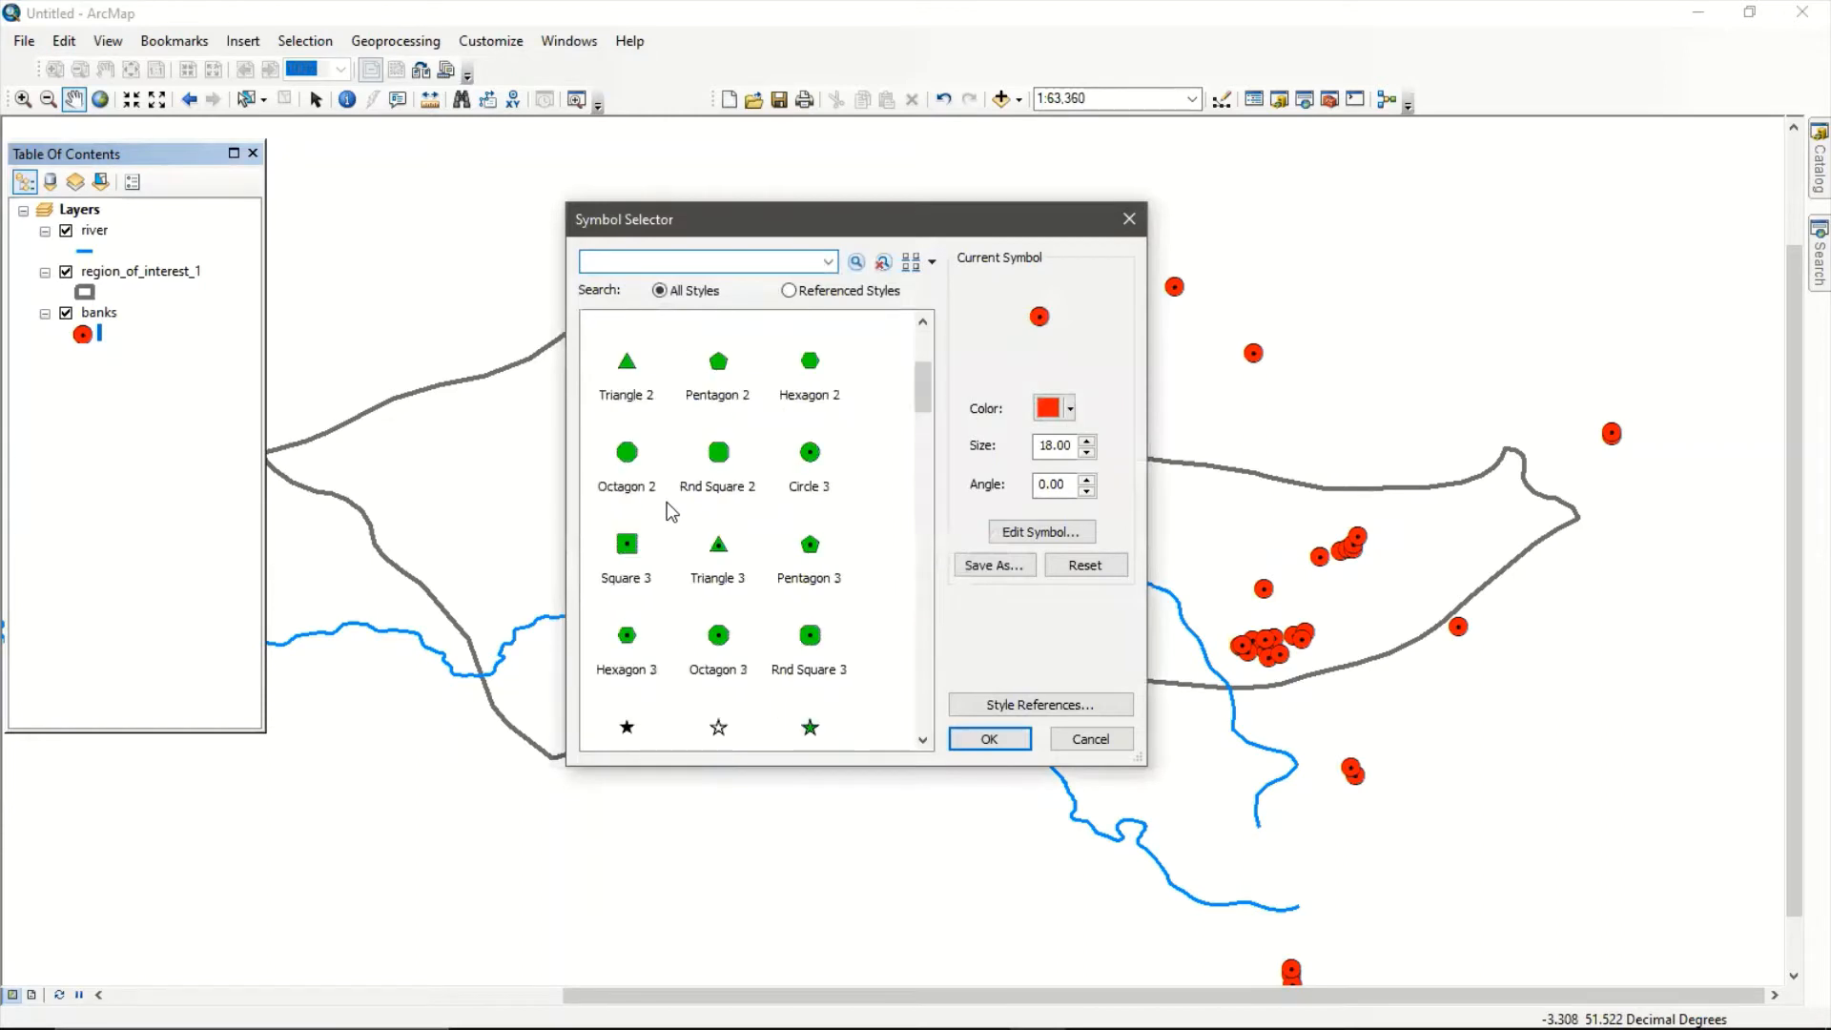
scroll(673, 512, up, 3)
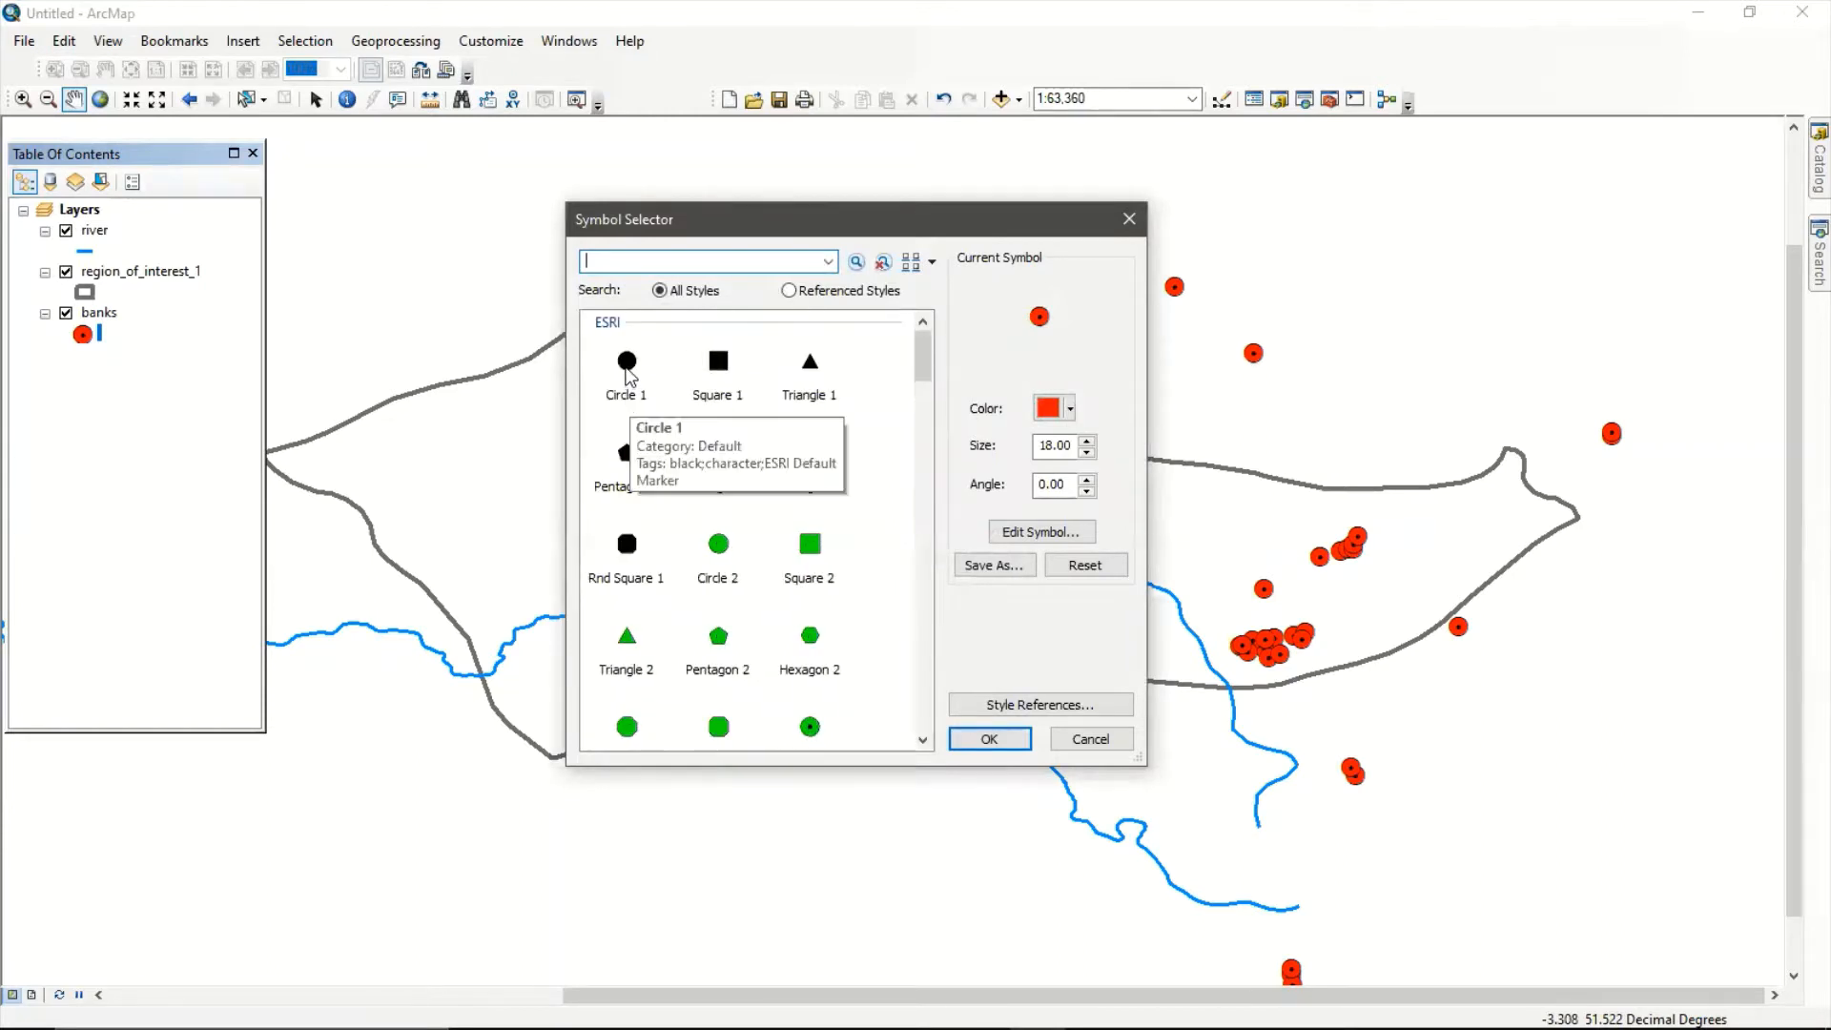
click(628, 387)
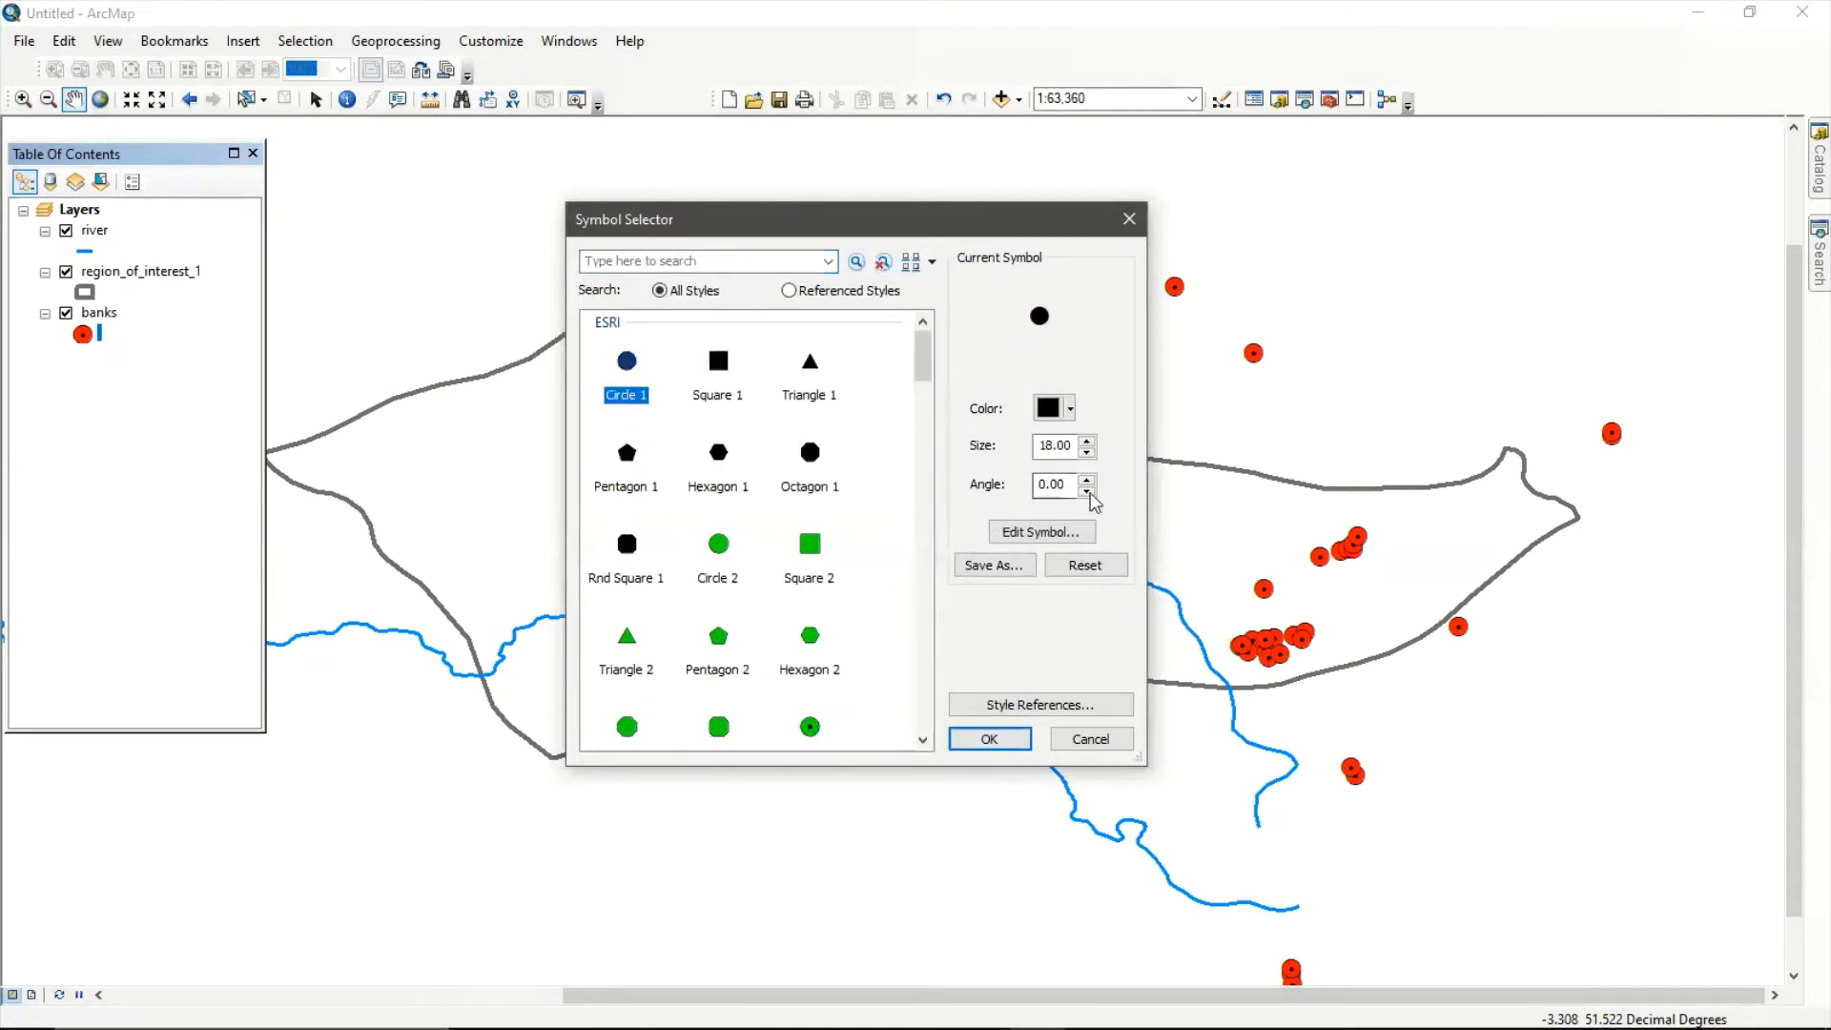
click(1088, 441)
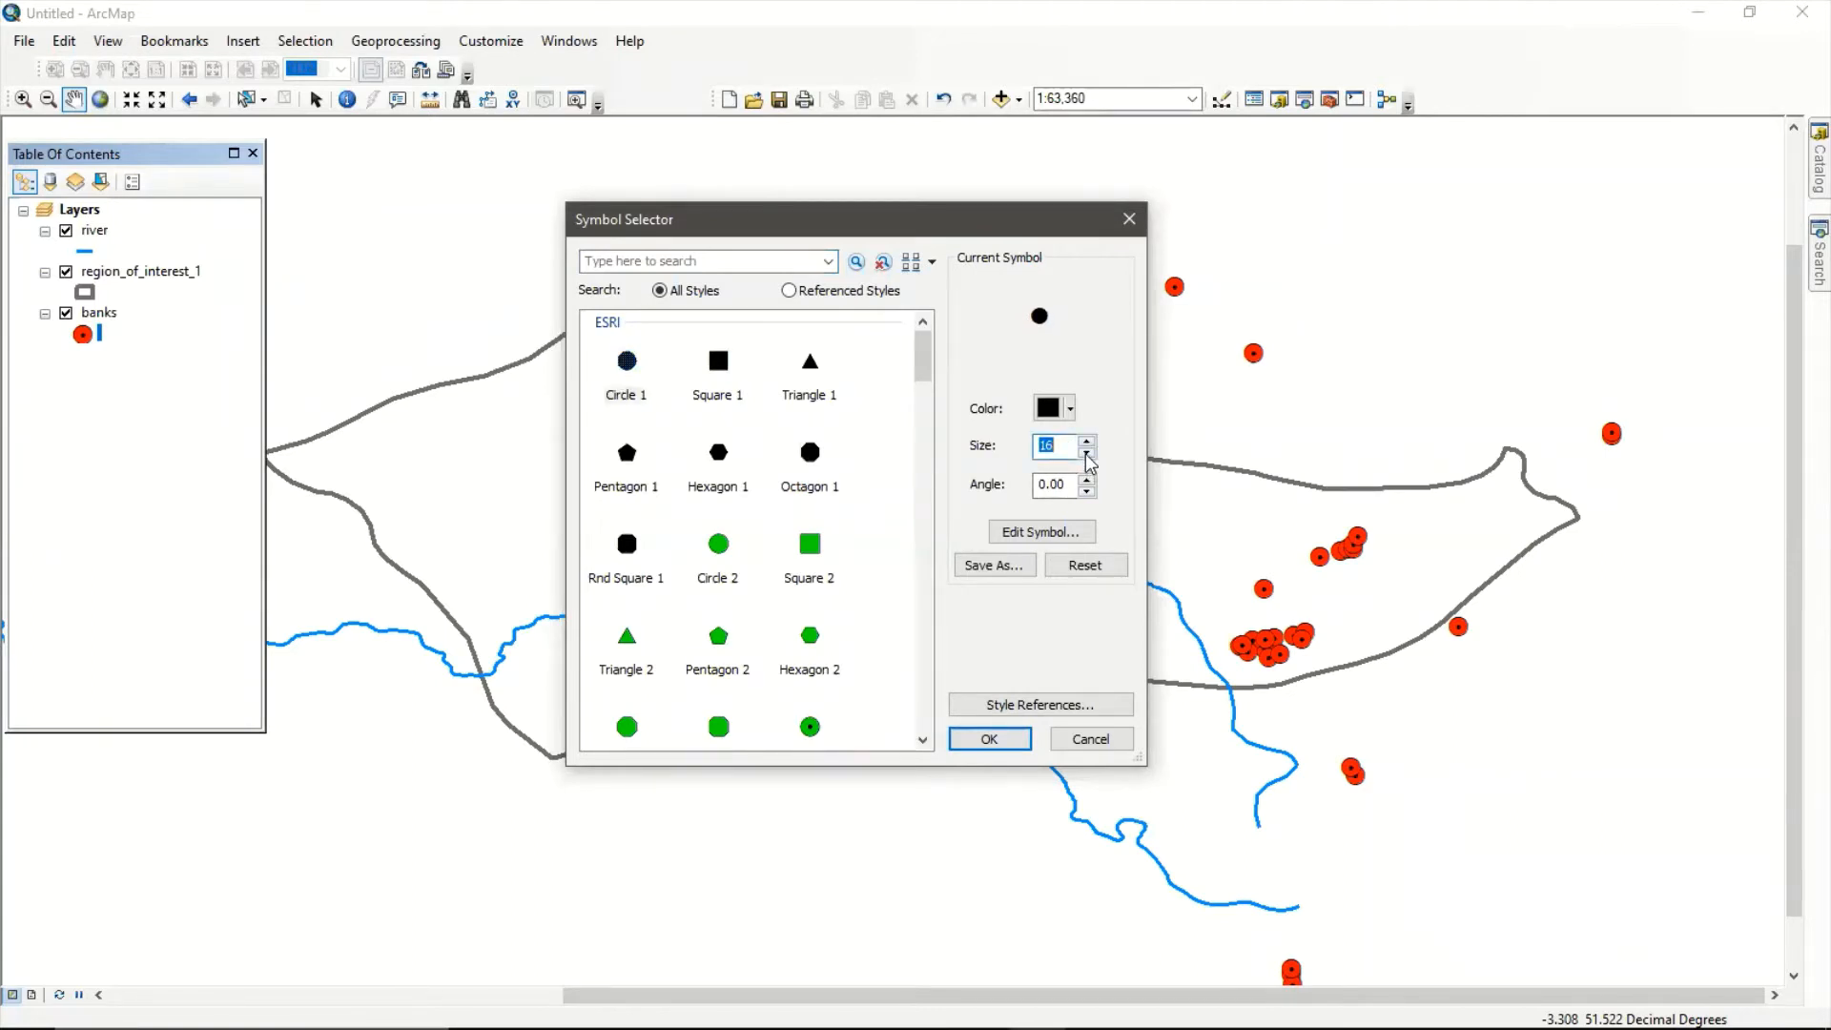
click(1087, 453)
click(992, 736)
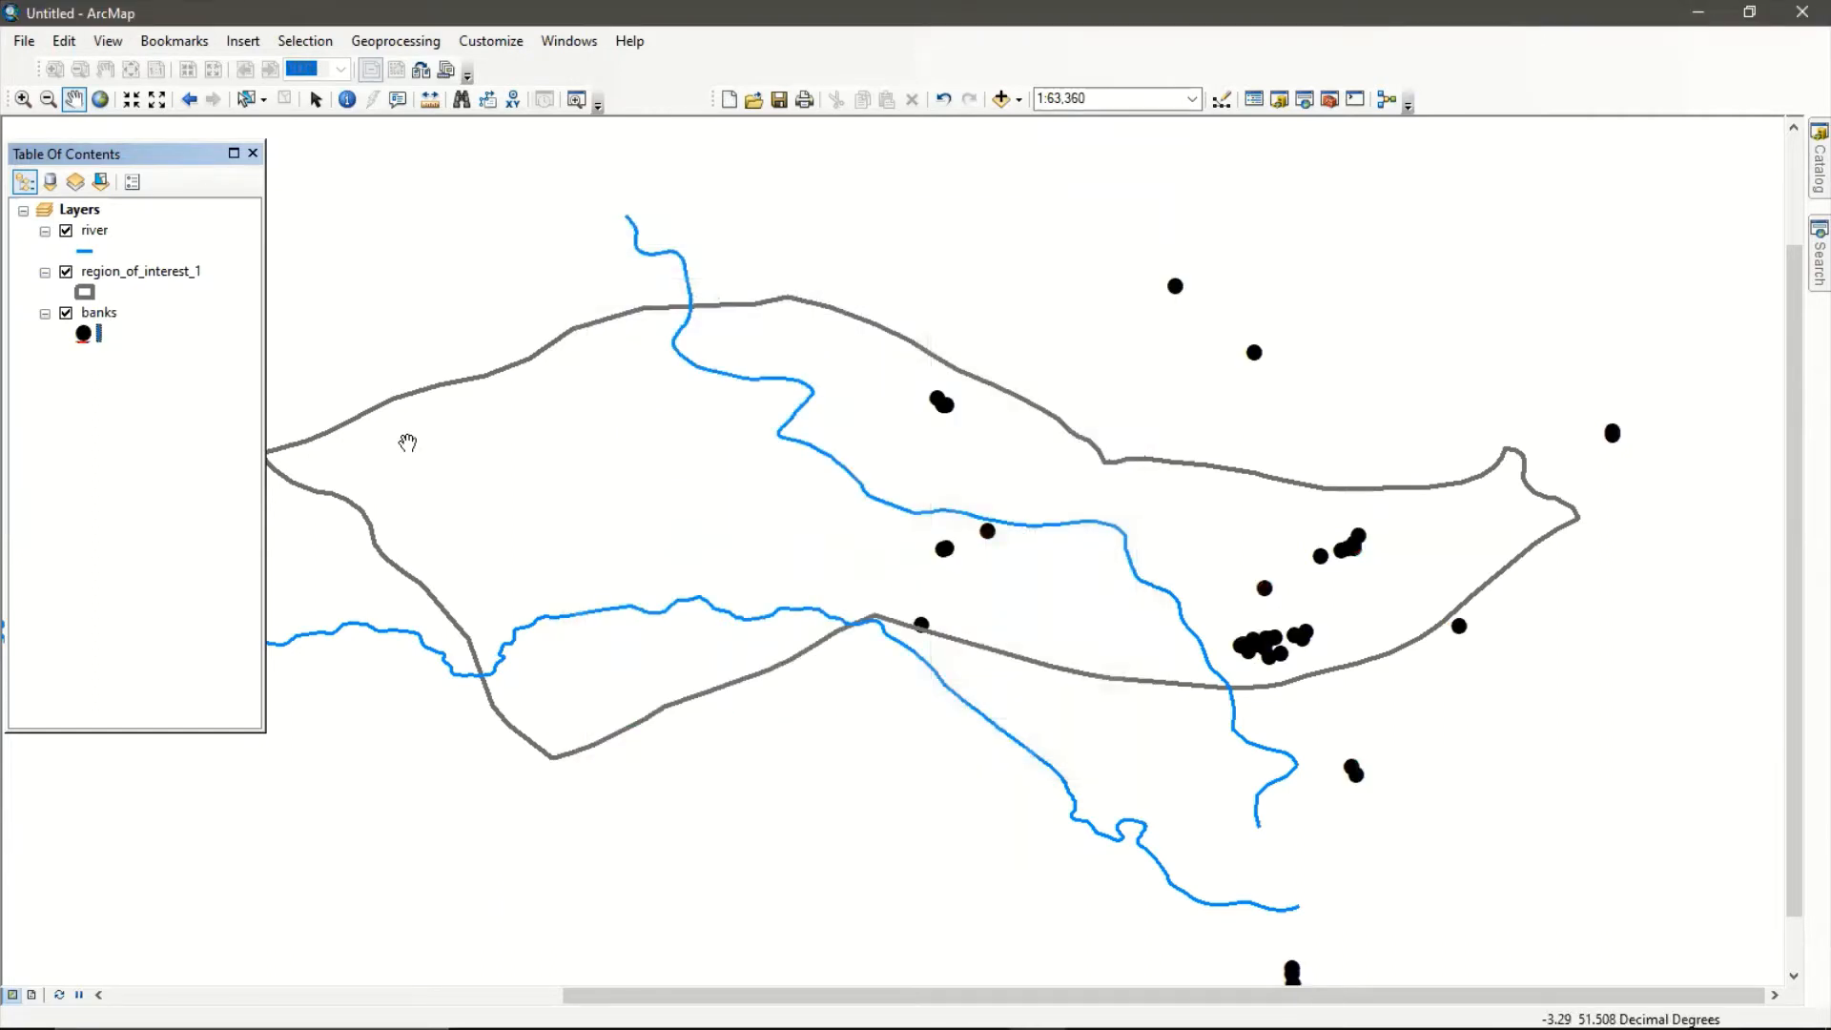
click(66, 312)
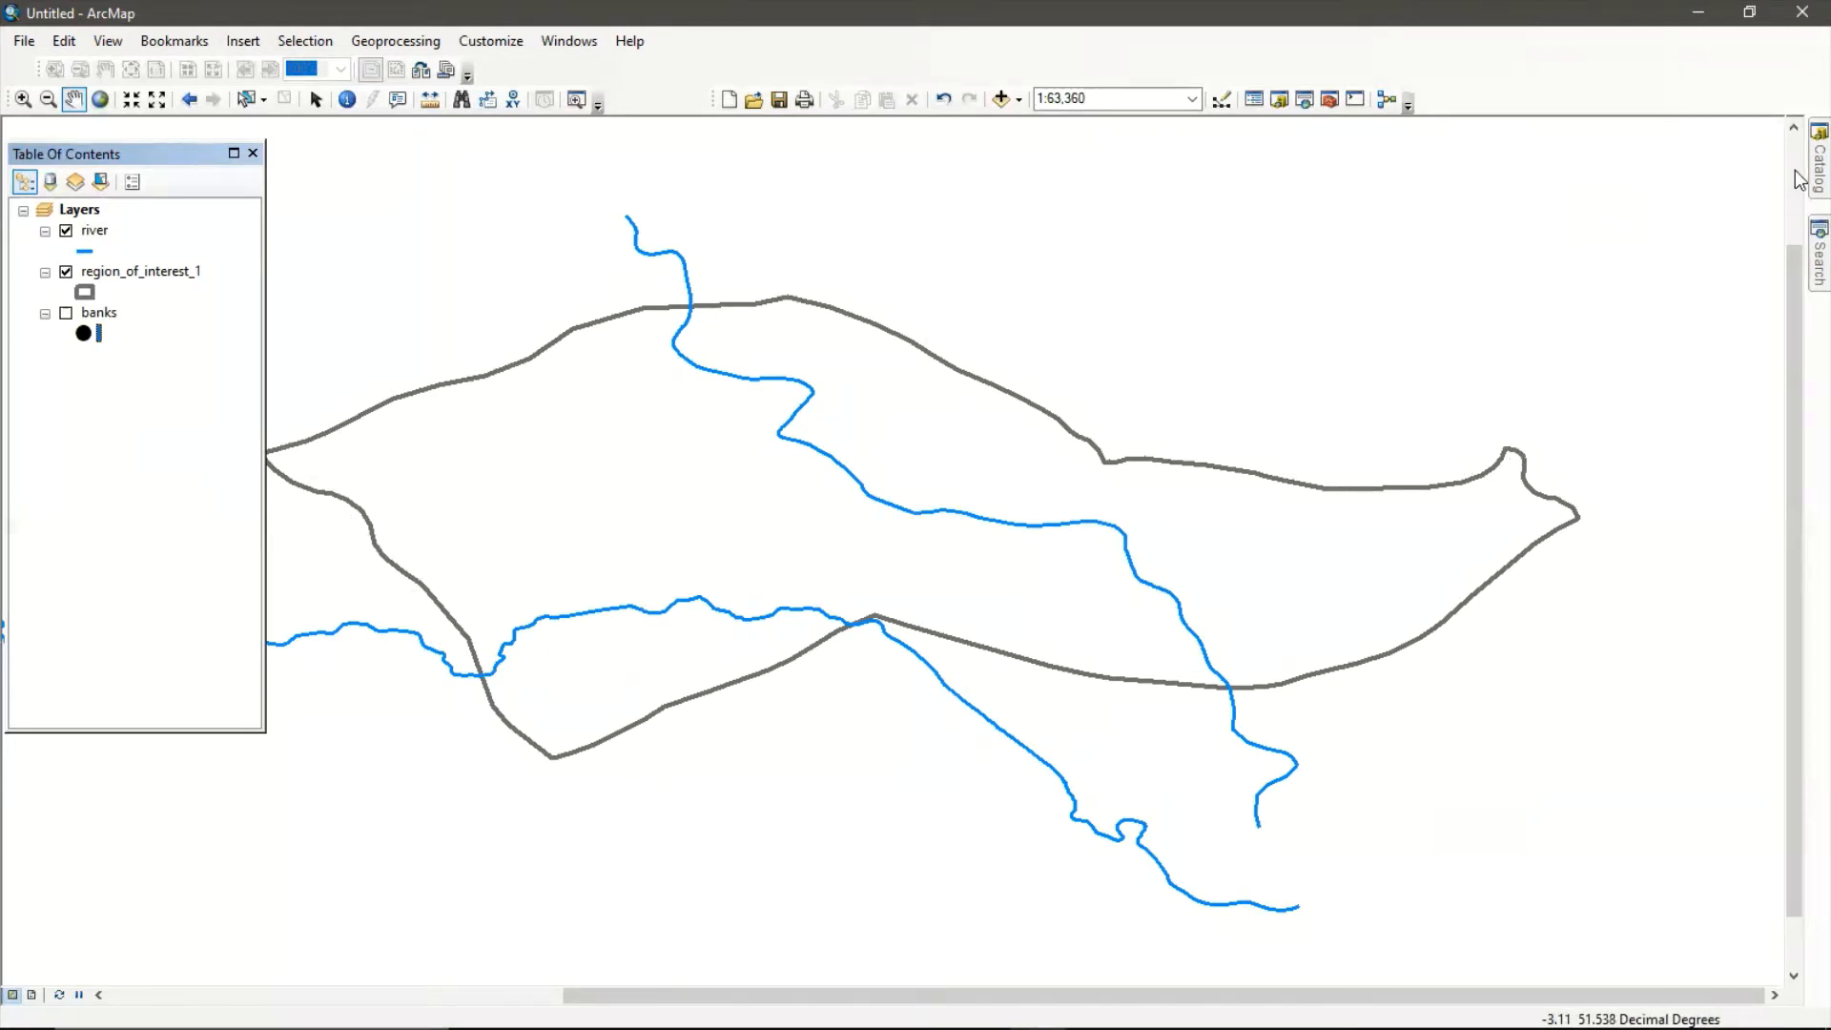
mouse_move(1801, 186)
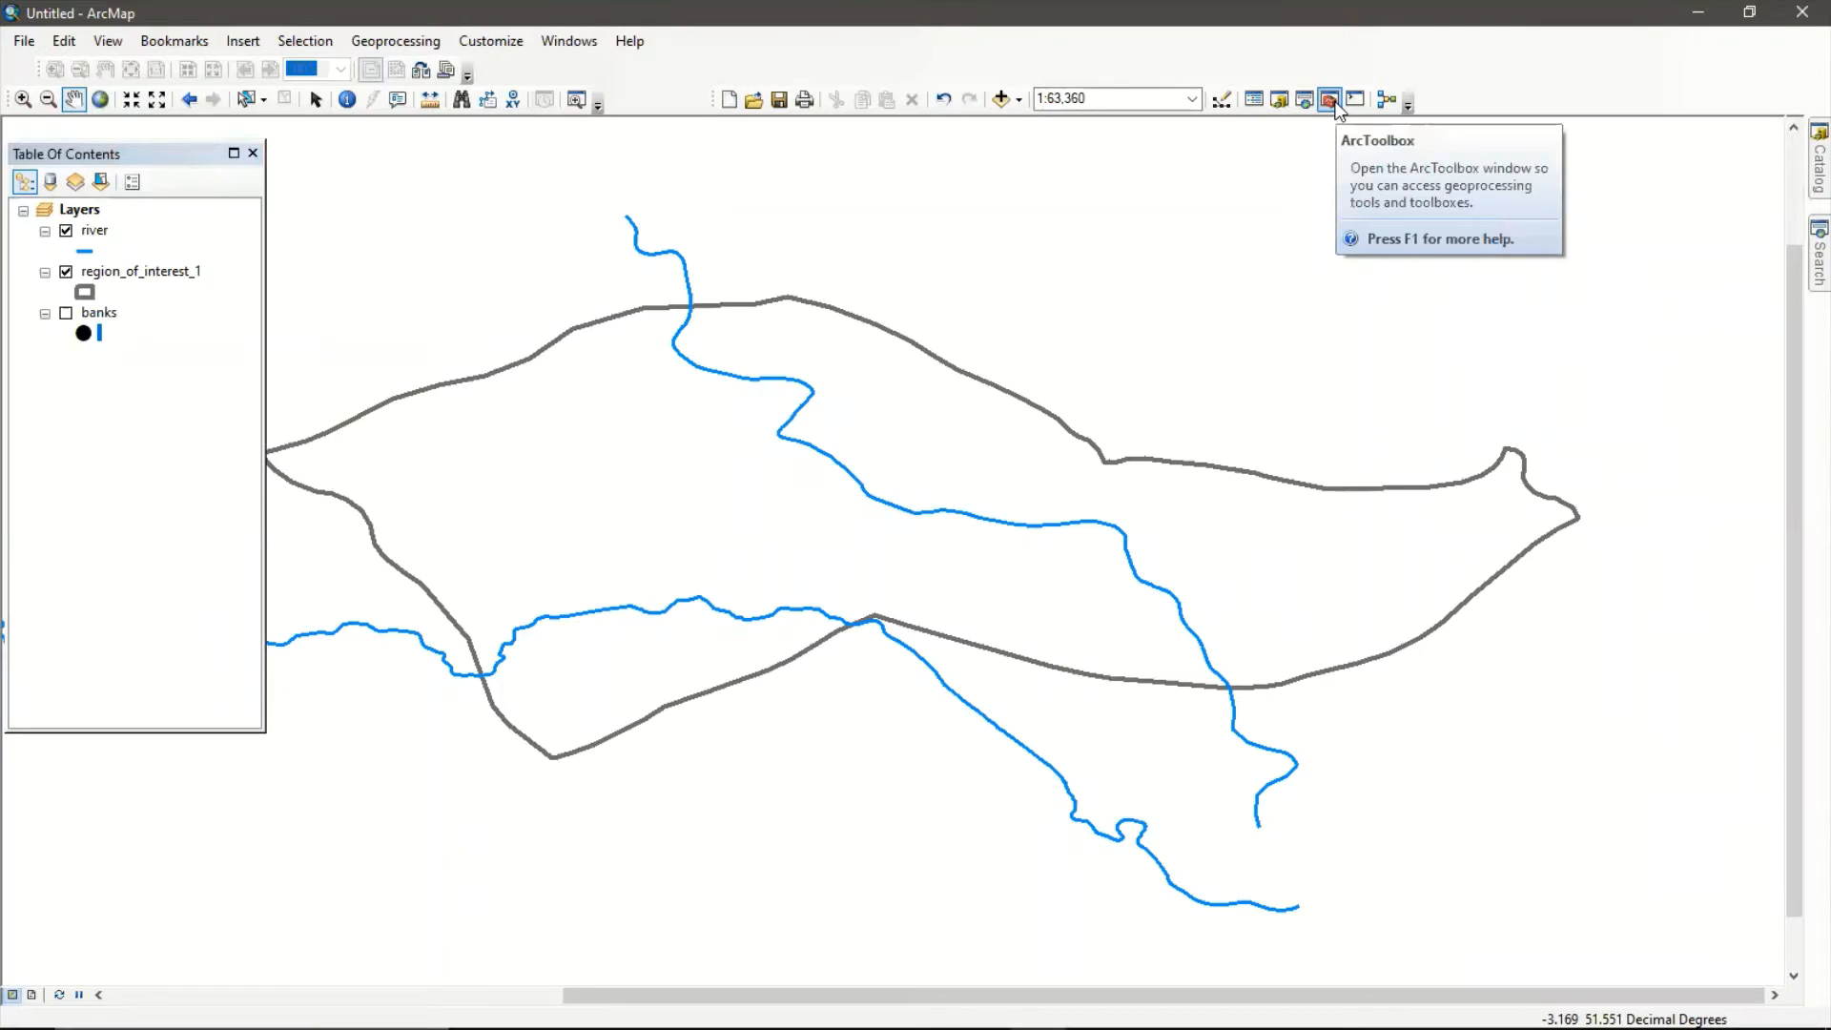
Search for the clip tool, open Clip (Analysis), and move its dialog clear of the layer list.
click(1797, 272)
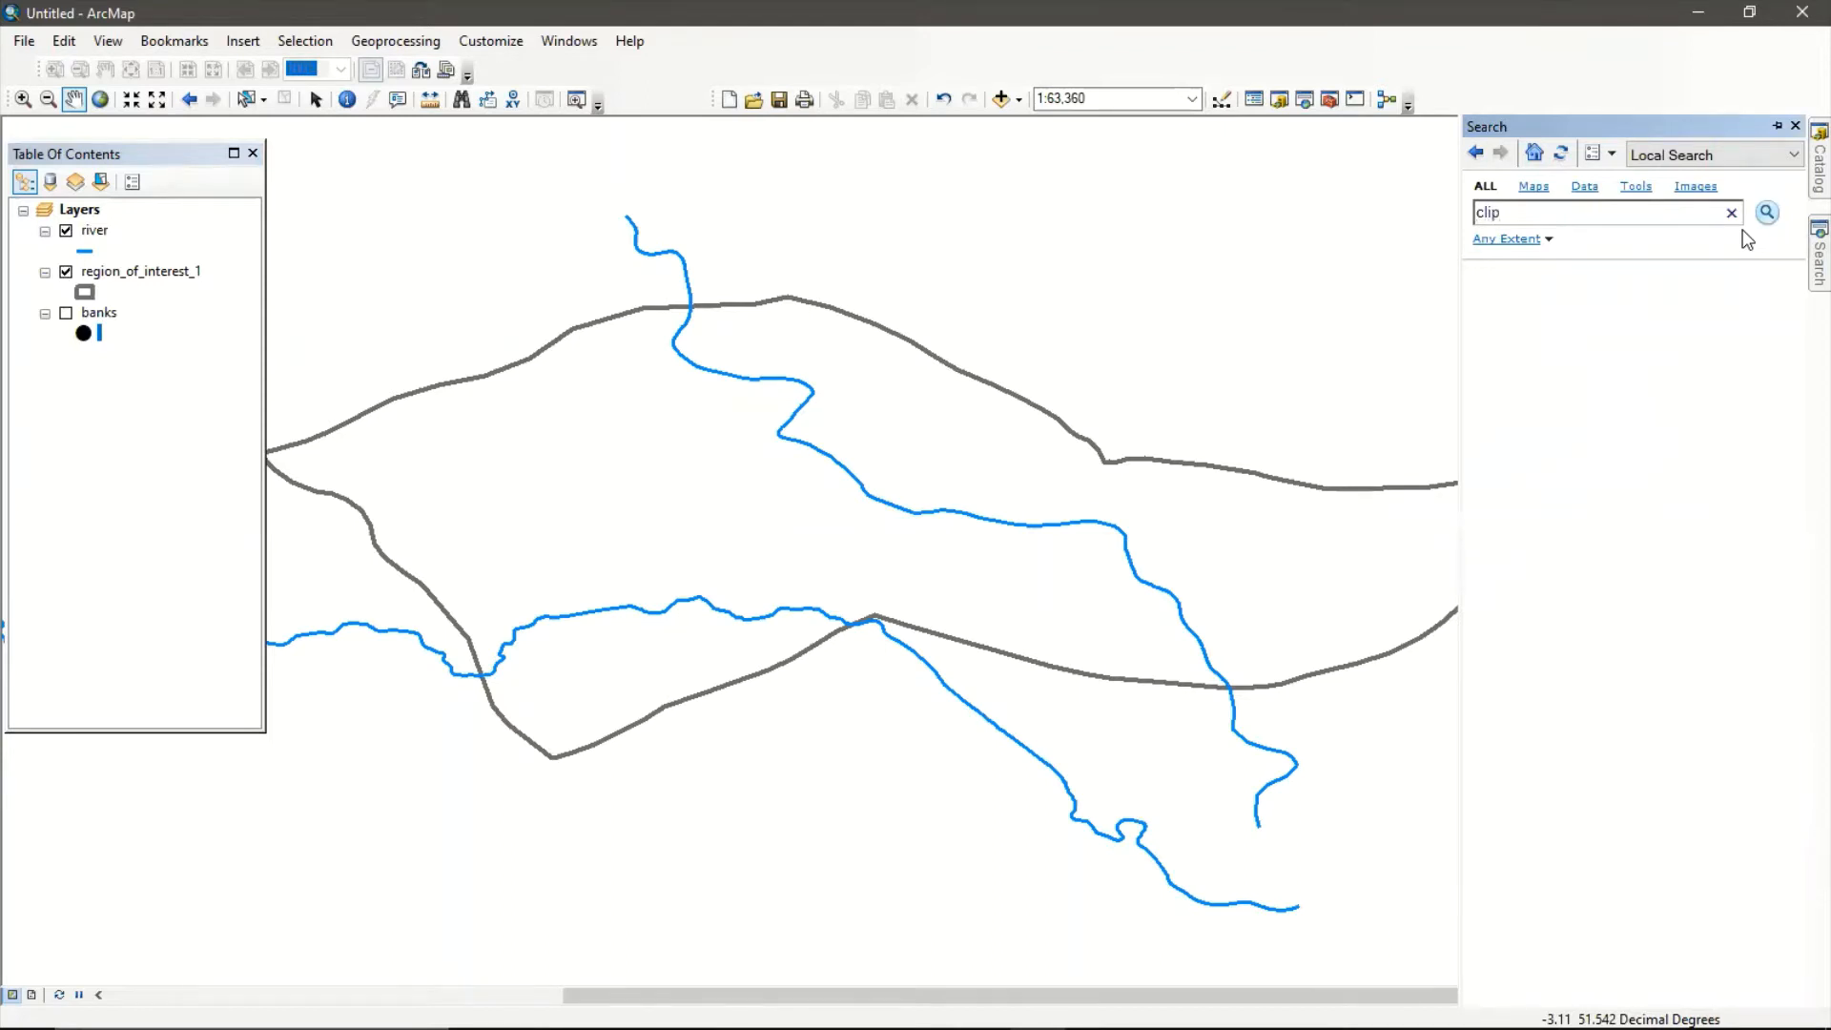
click(1759, 210)
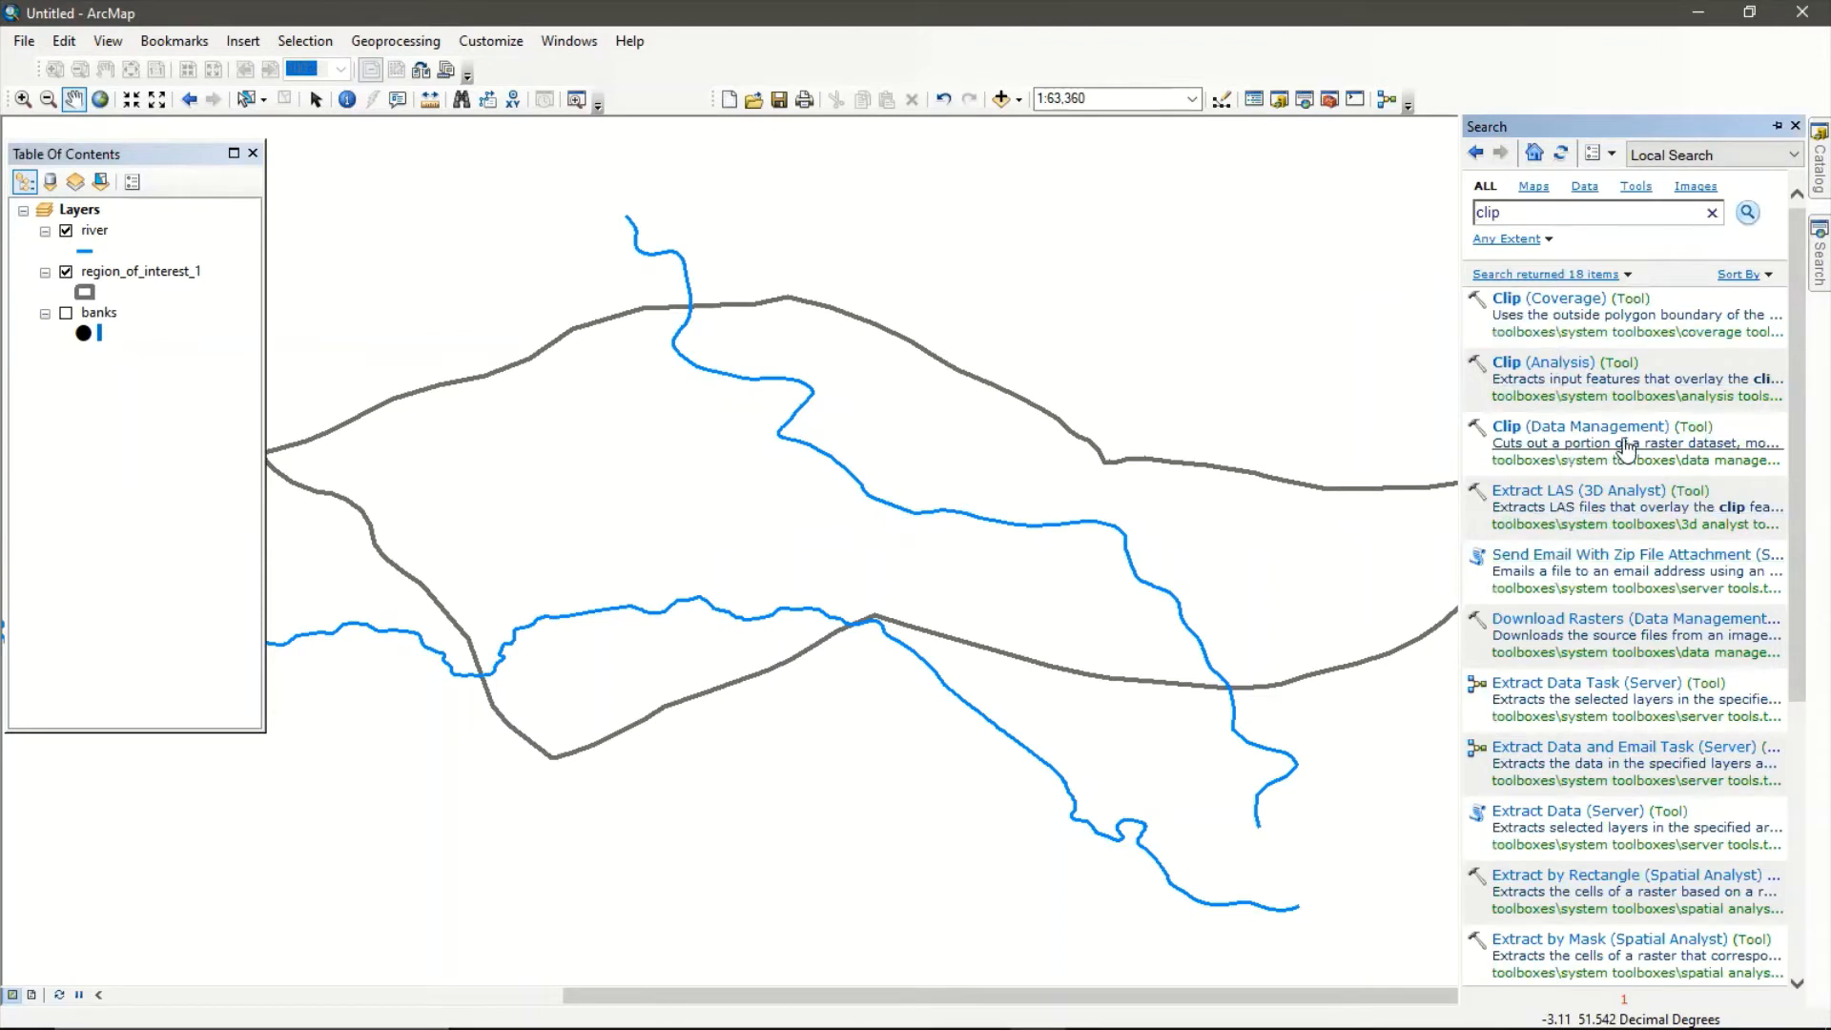
click(1533, 372)
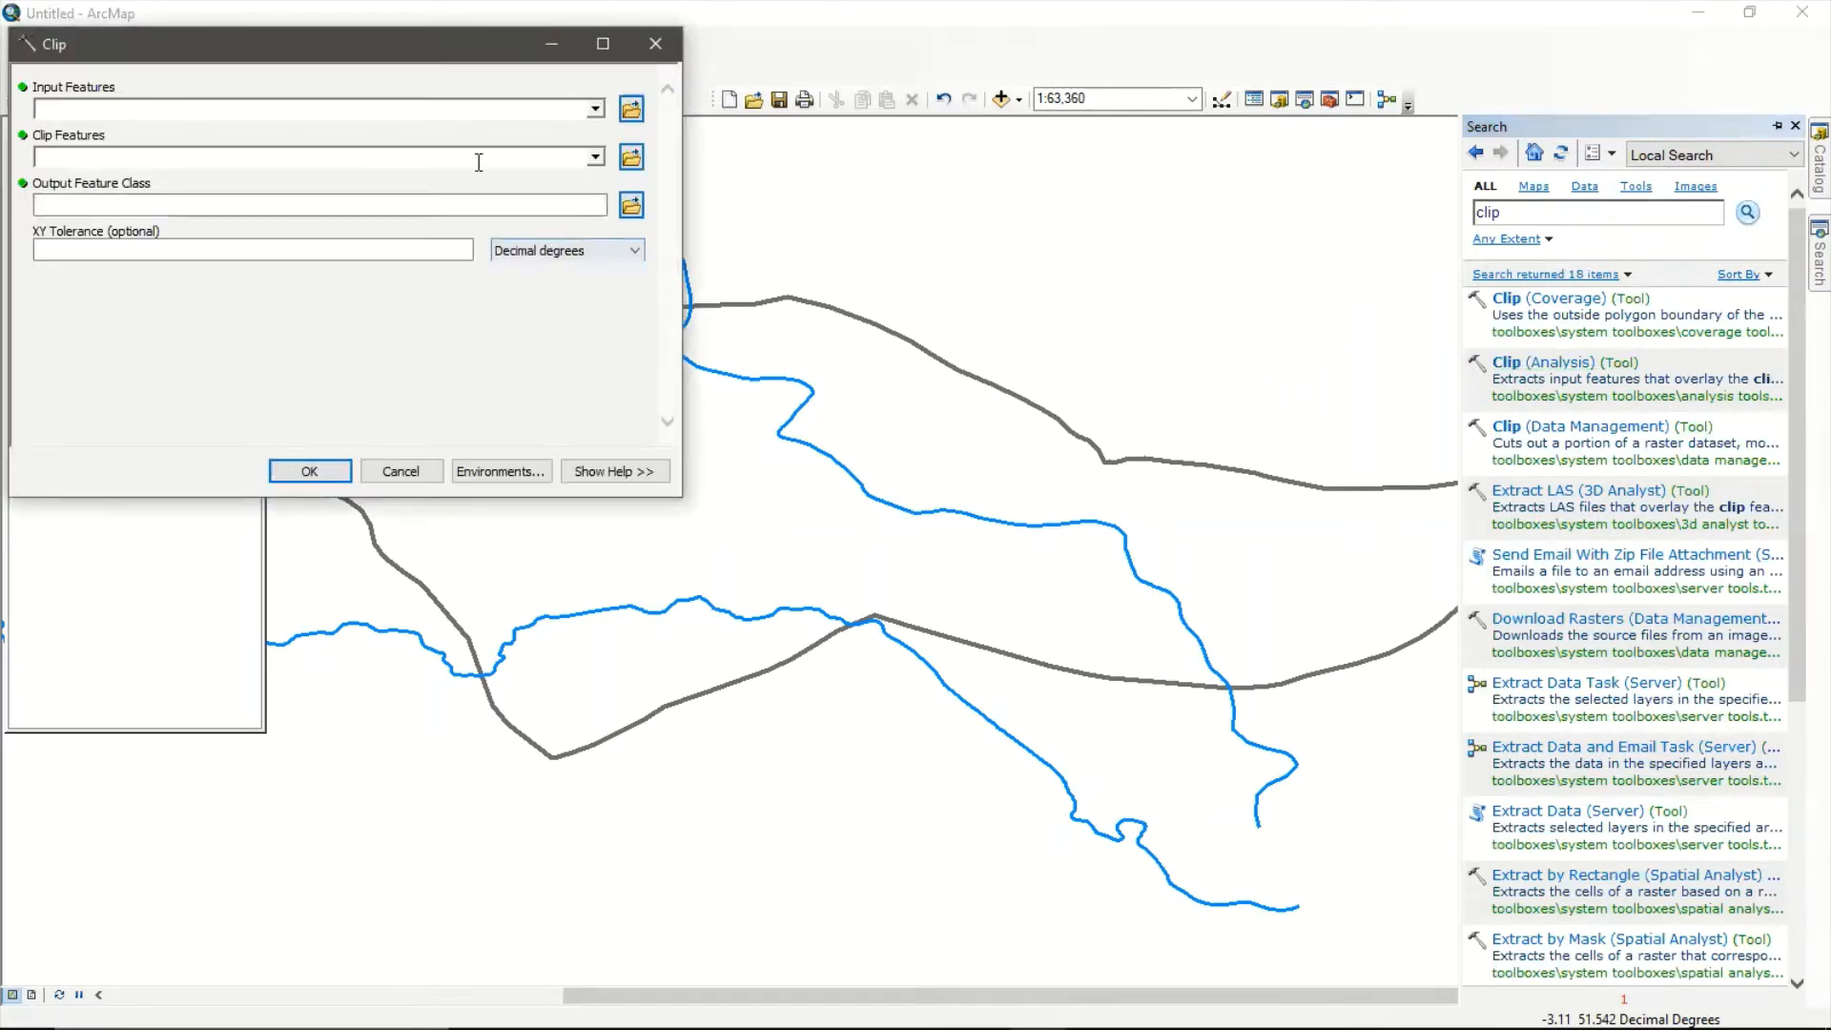
drag(364, 42, 1169, 255)
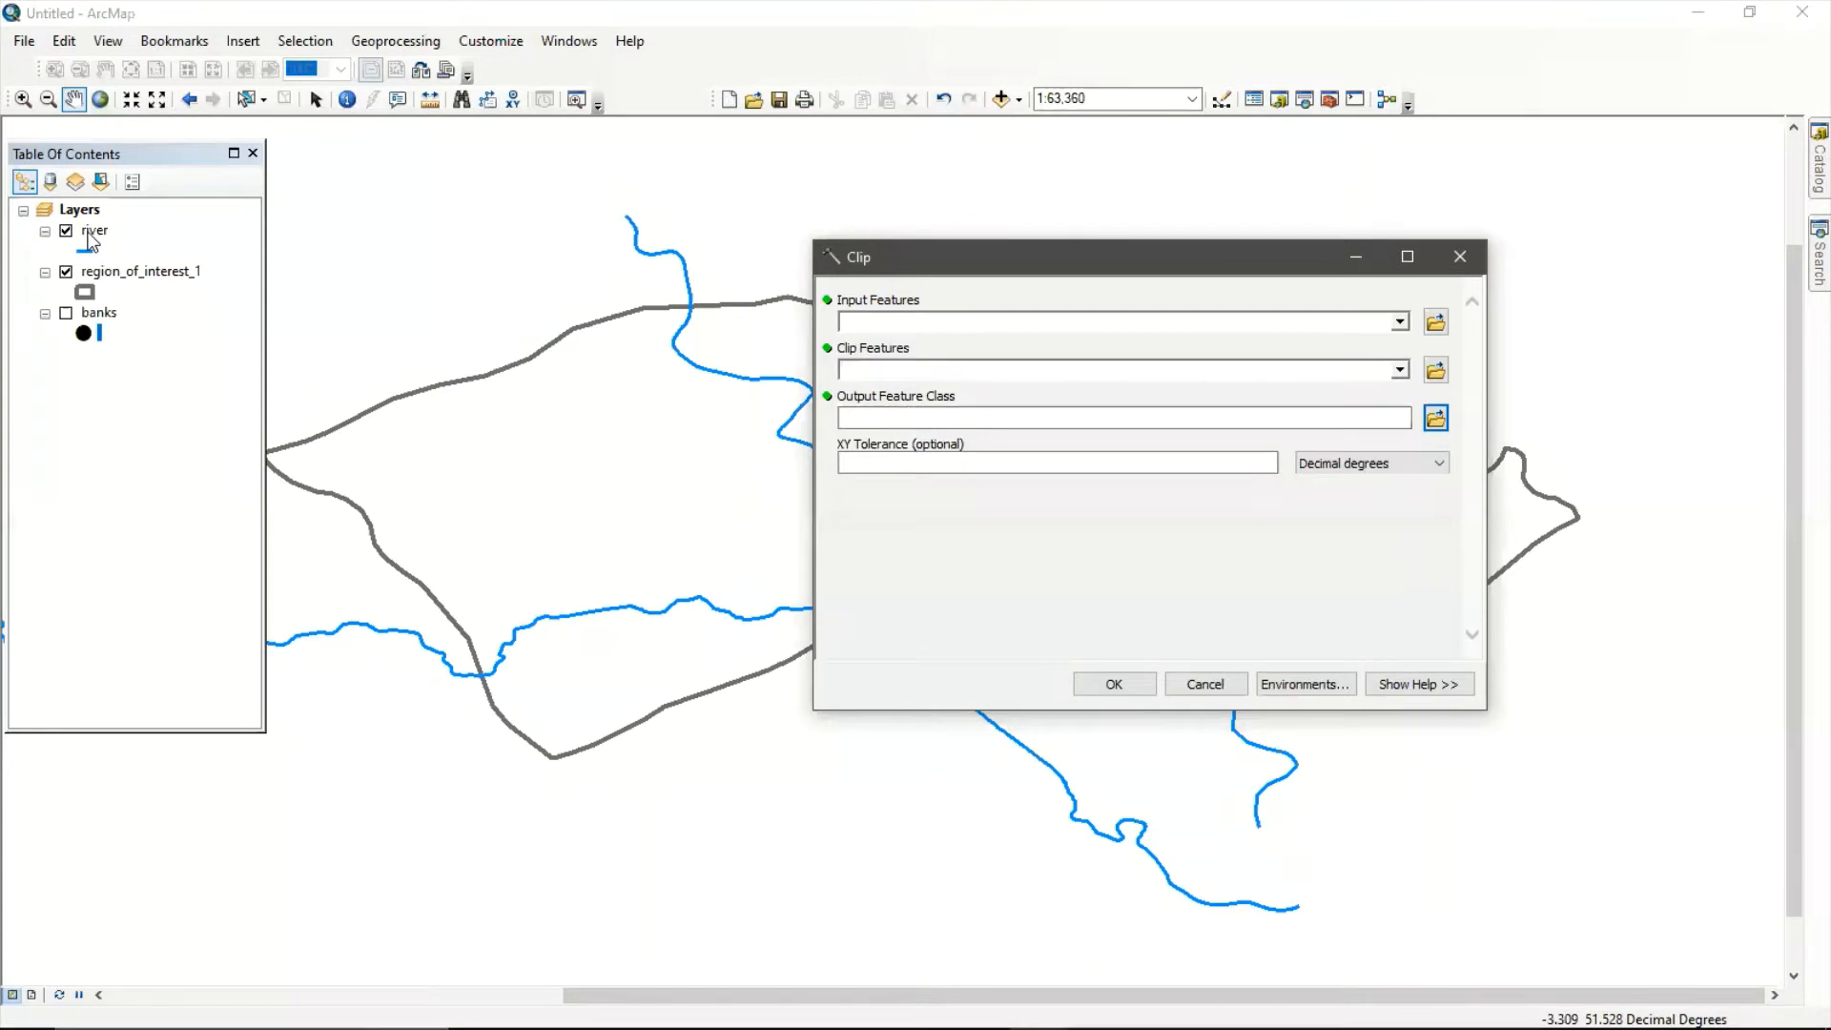
Set river as the input features and region_of_interest_1 as the clip features of the Clip tool.
drag(91, 239, 910, 318)
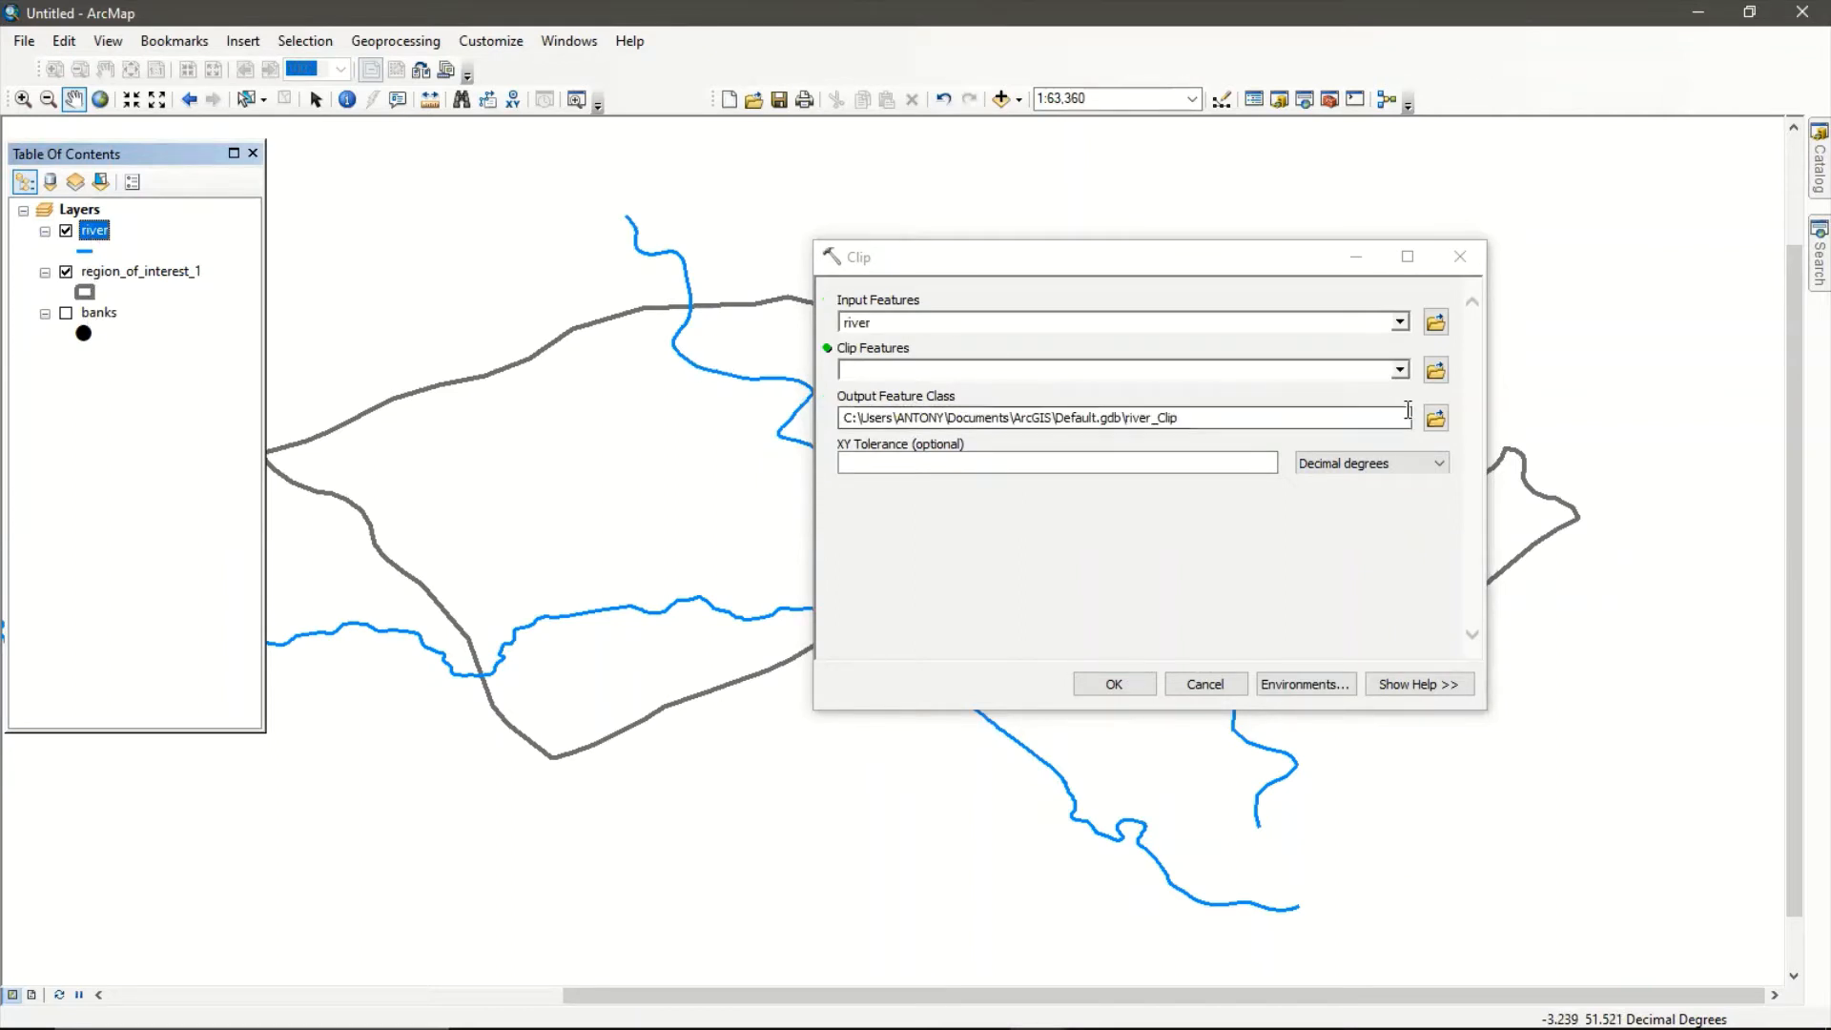
click(1399, 371)
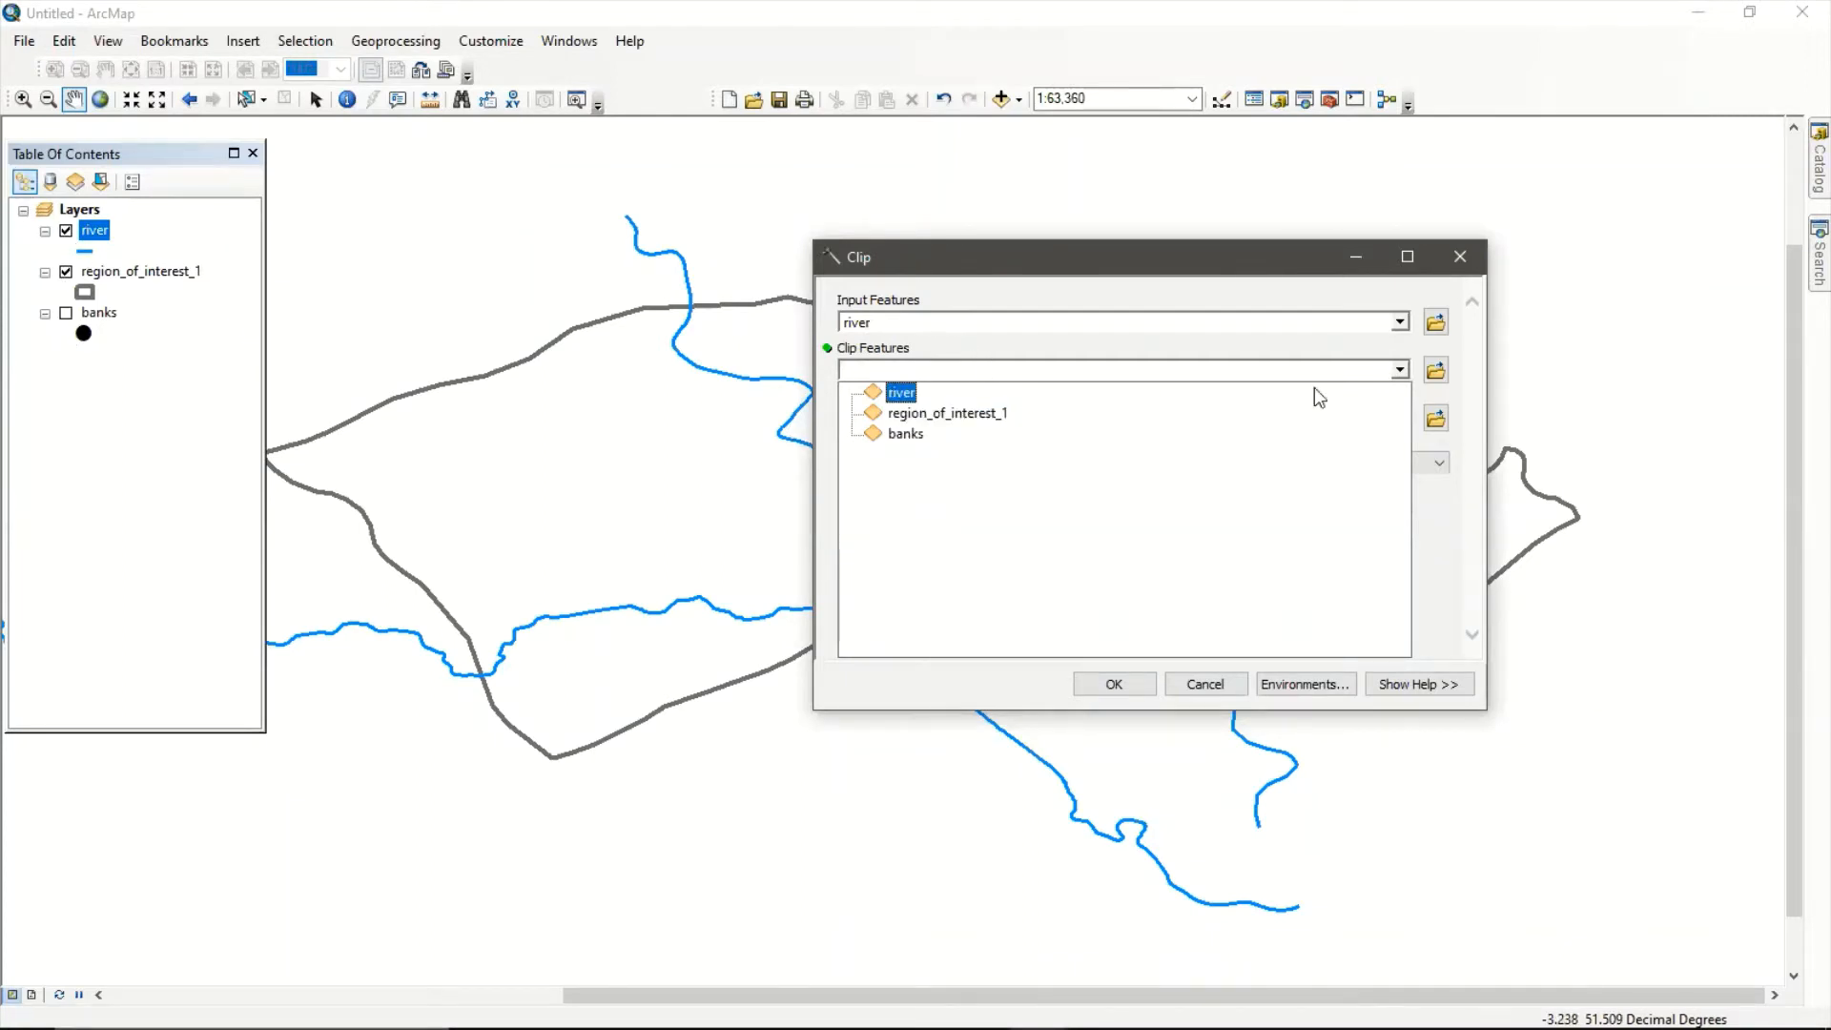
click(1095, 371)
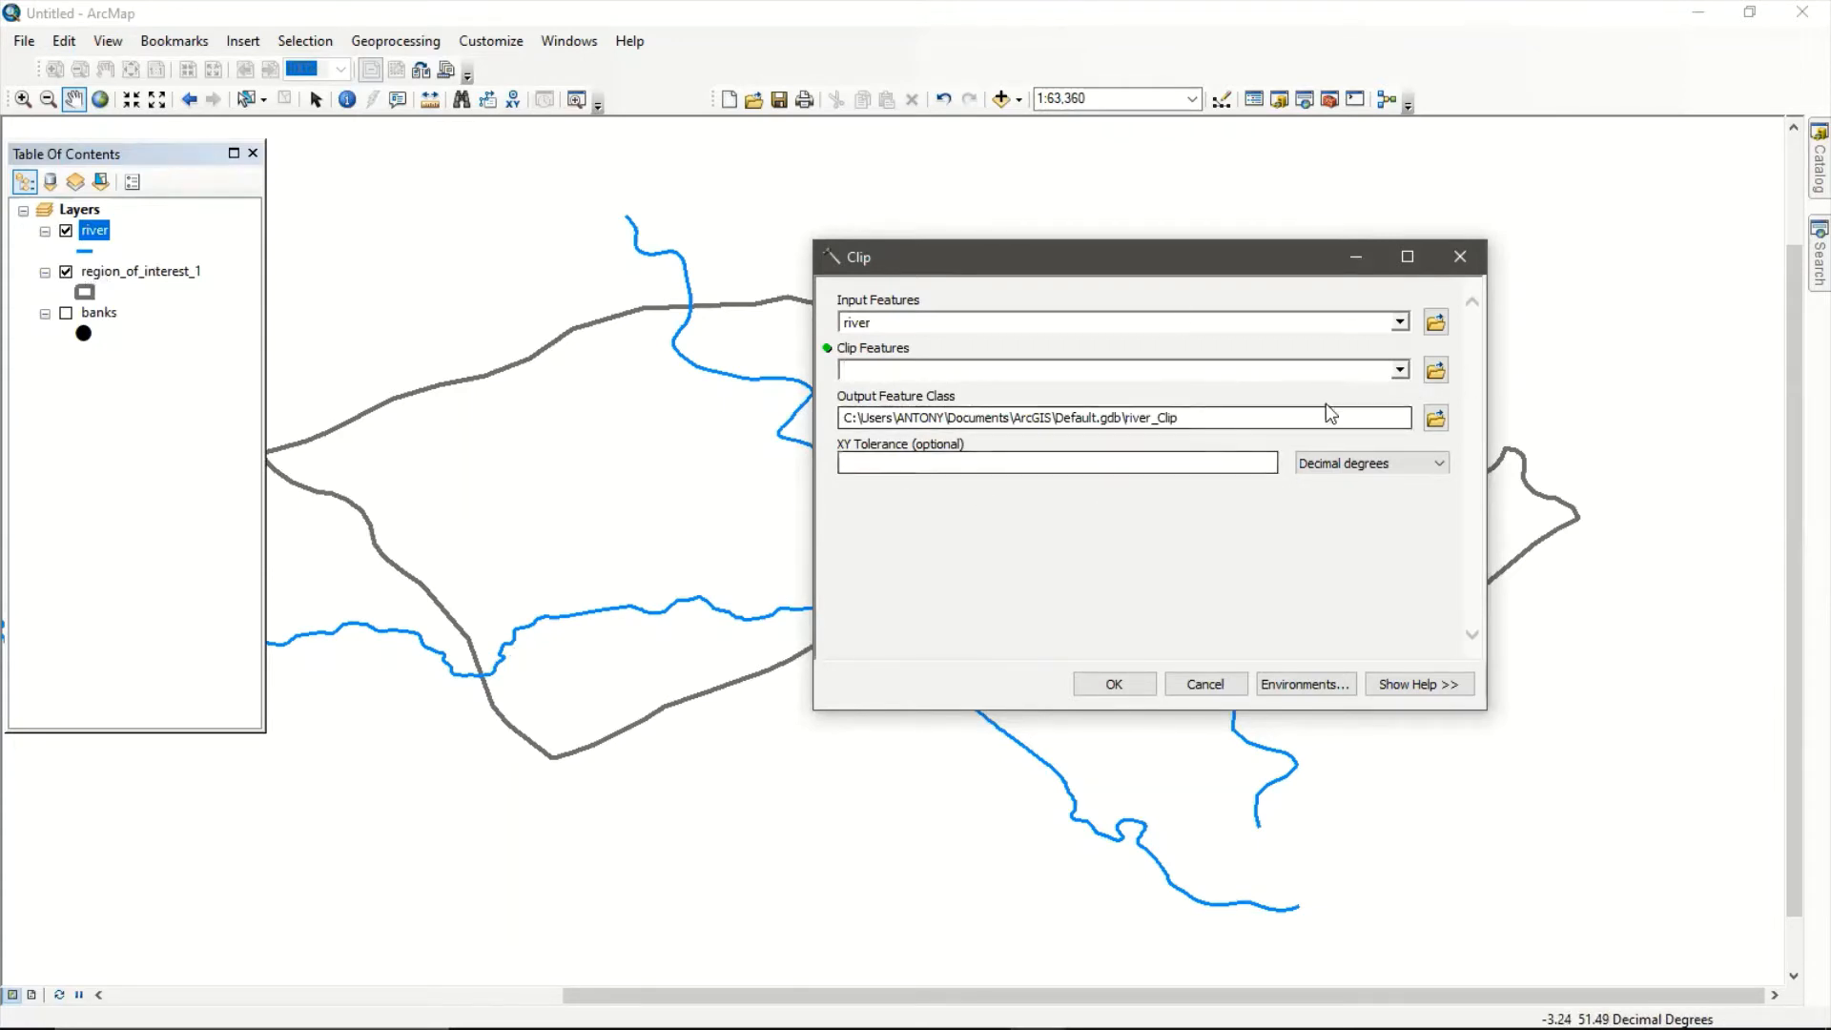
click(1399, 370)
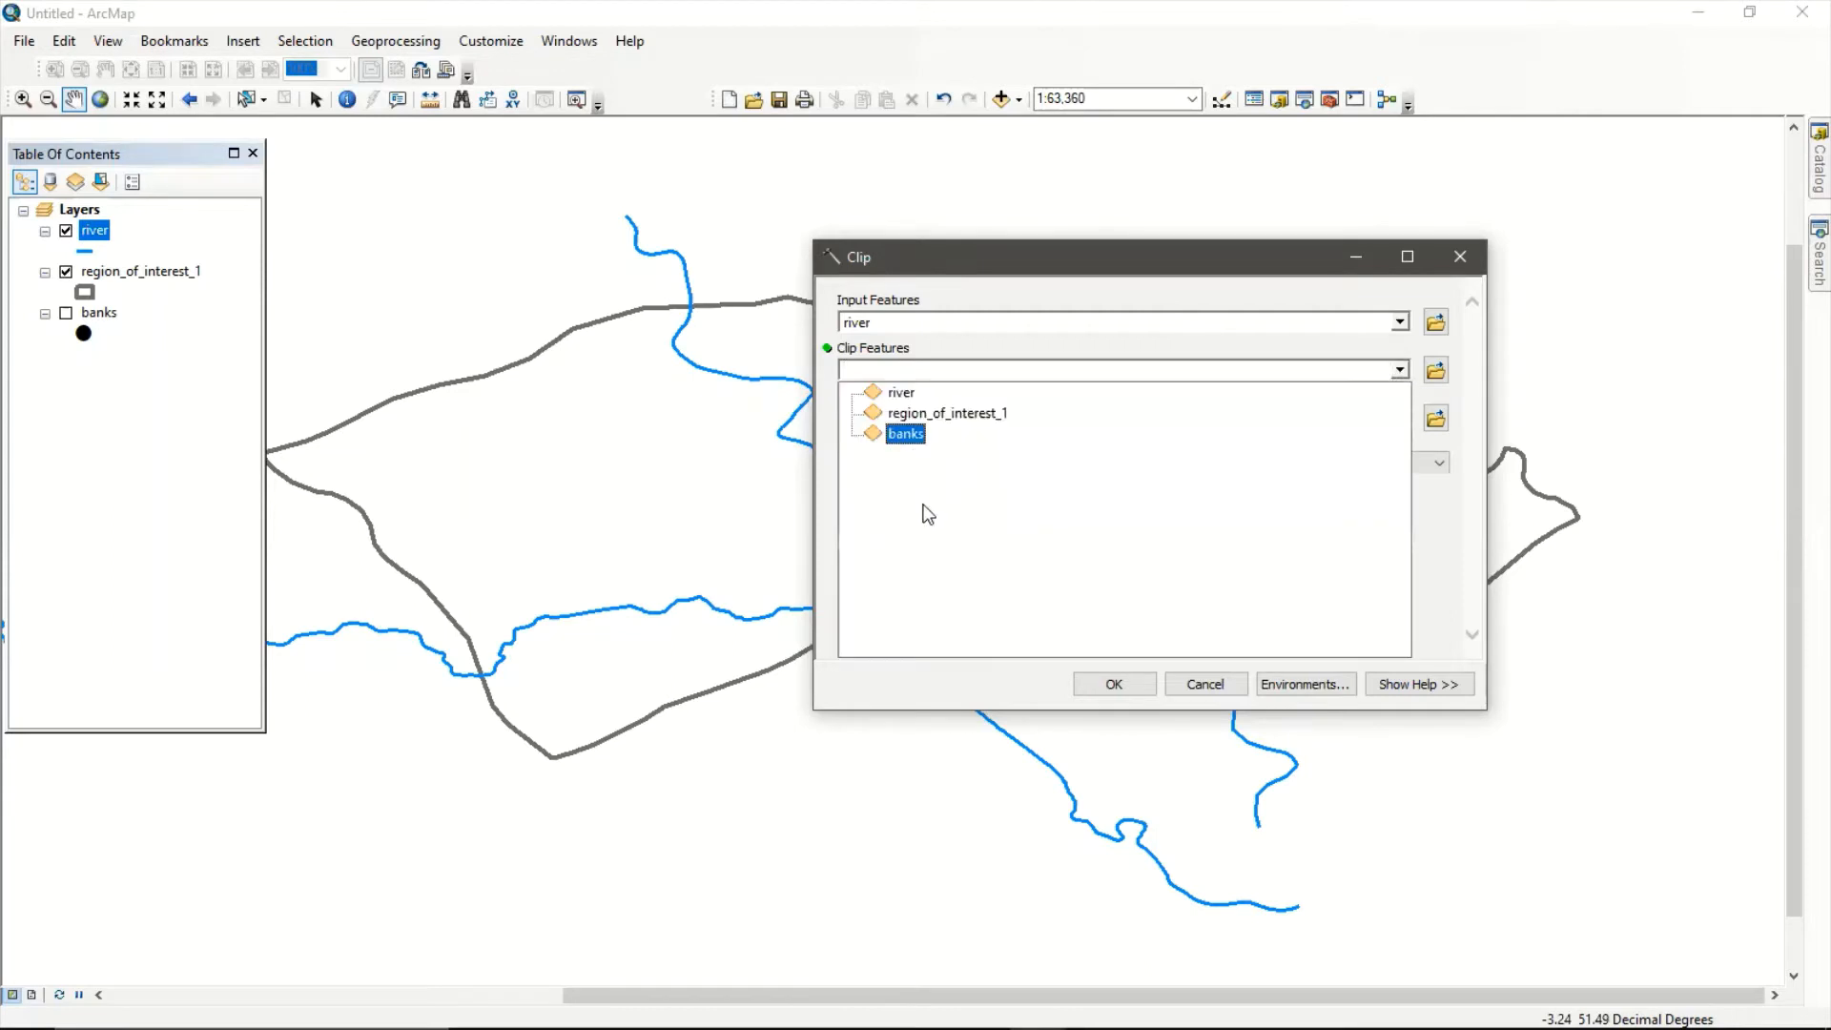
click(961, 412)
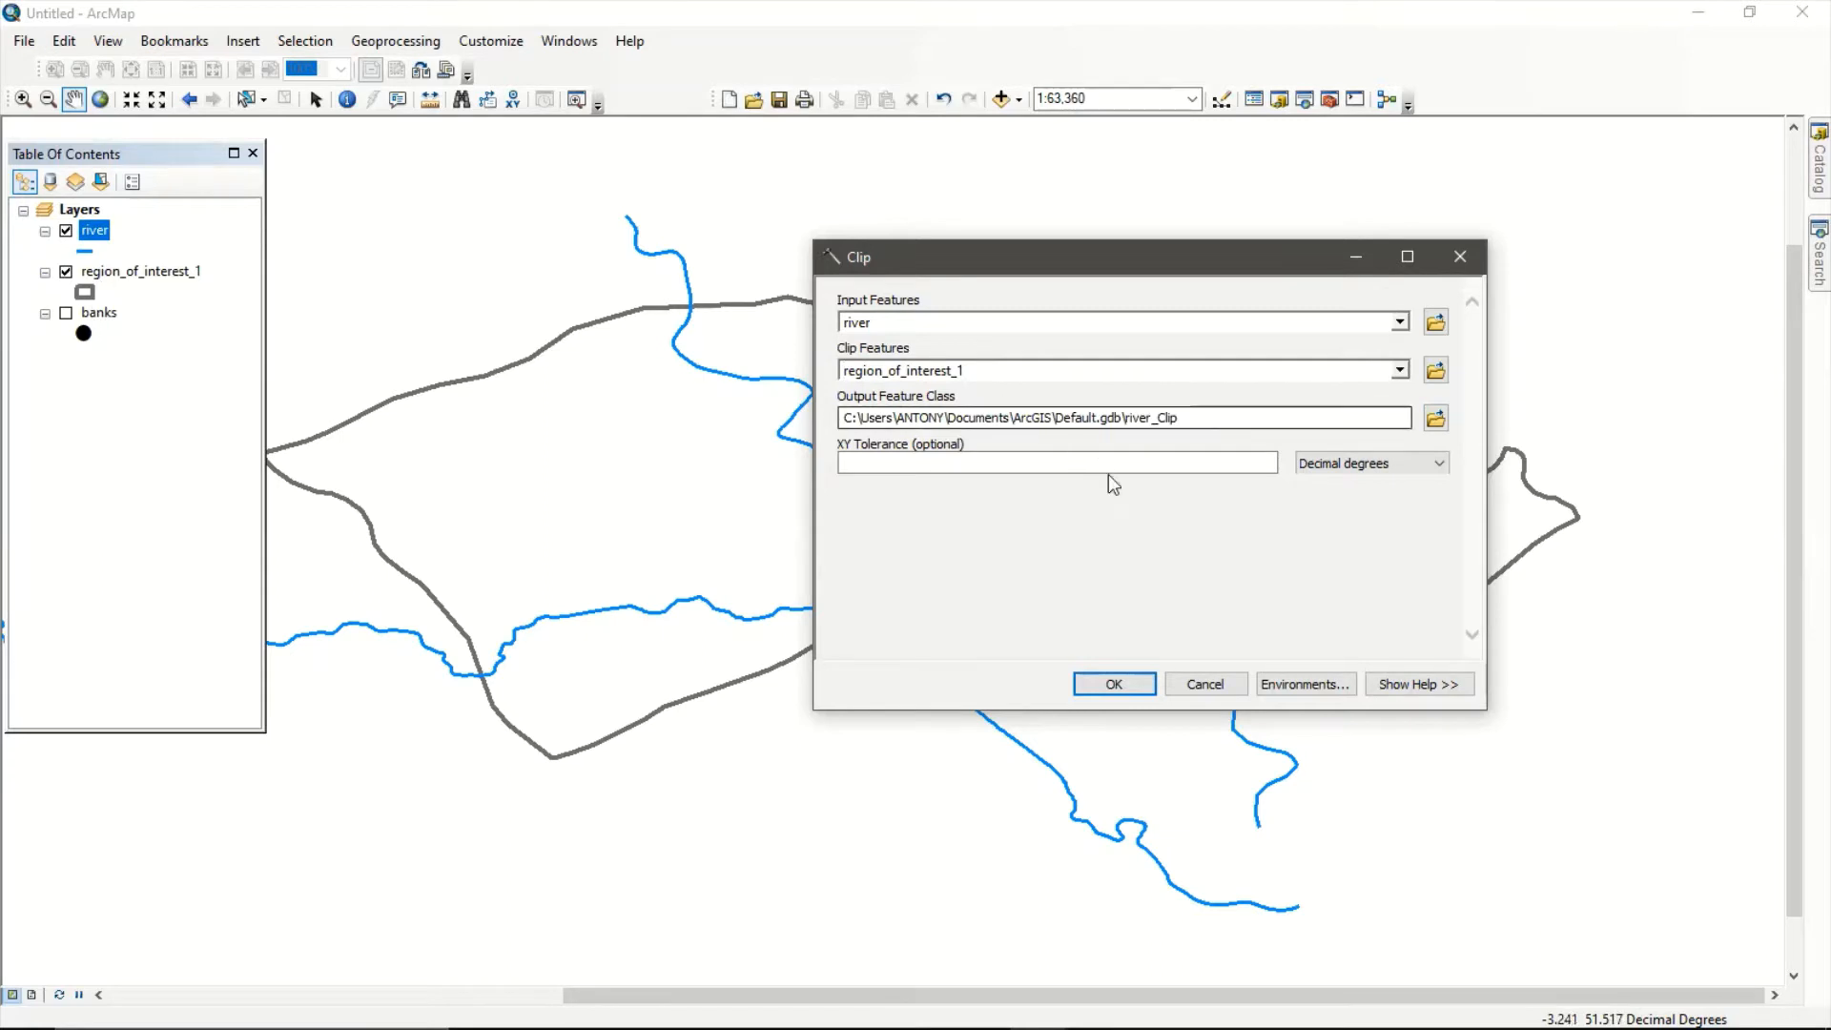
Save the clip output as river_clip in the Beginners Guide to ArcGIS Desktop training folder and run the Clip tool.
click(1435, 418)
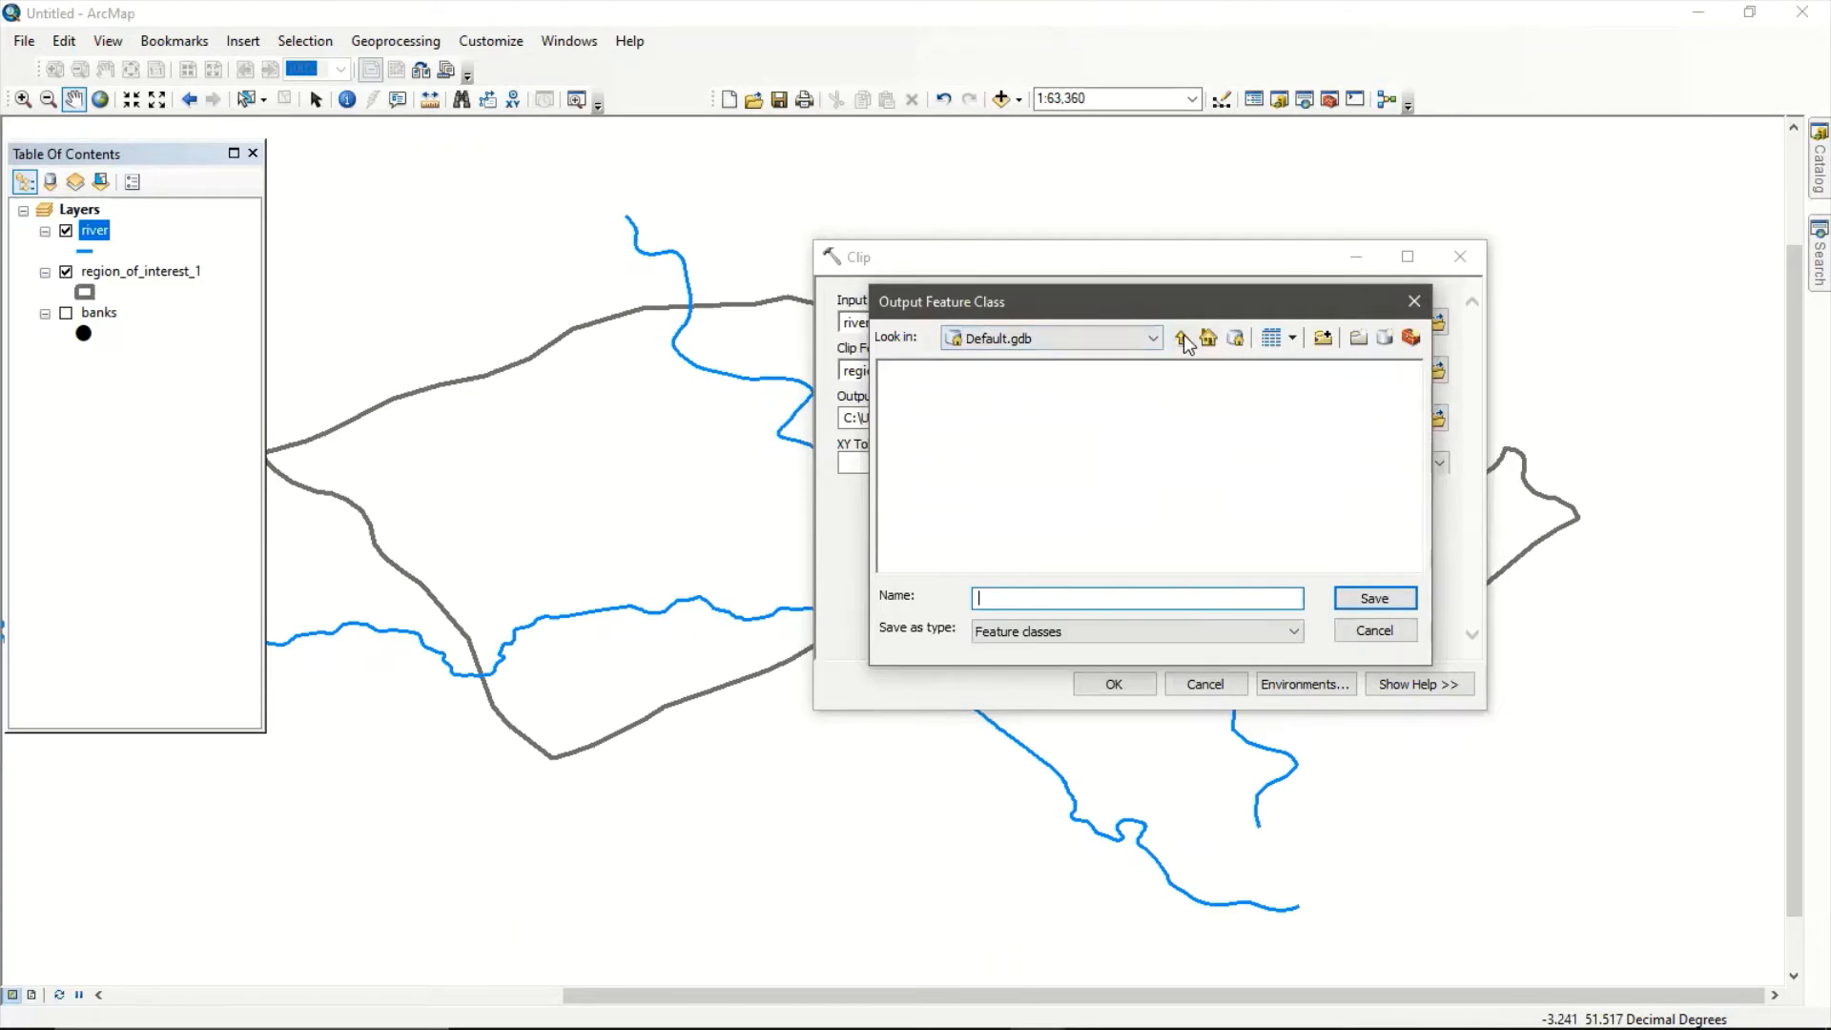
click(1137, 343)
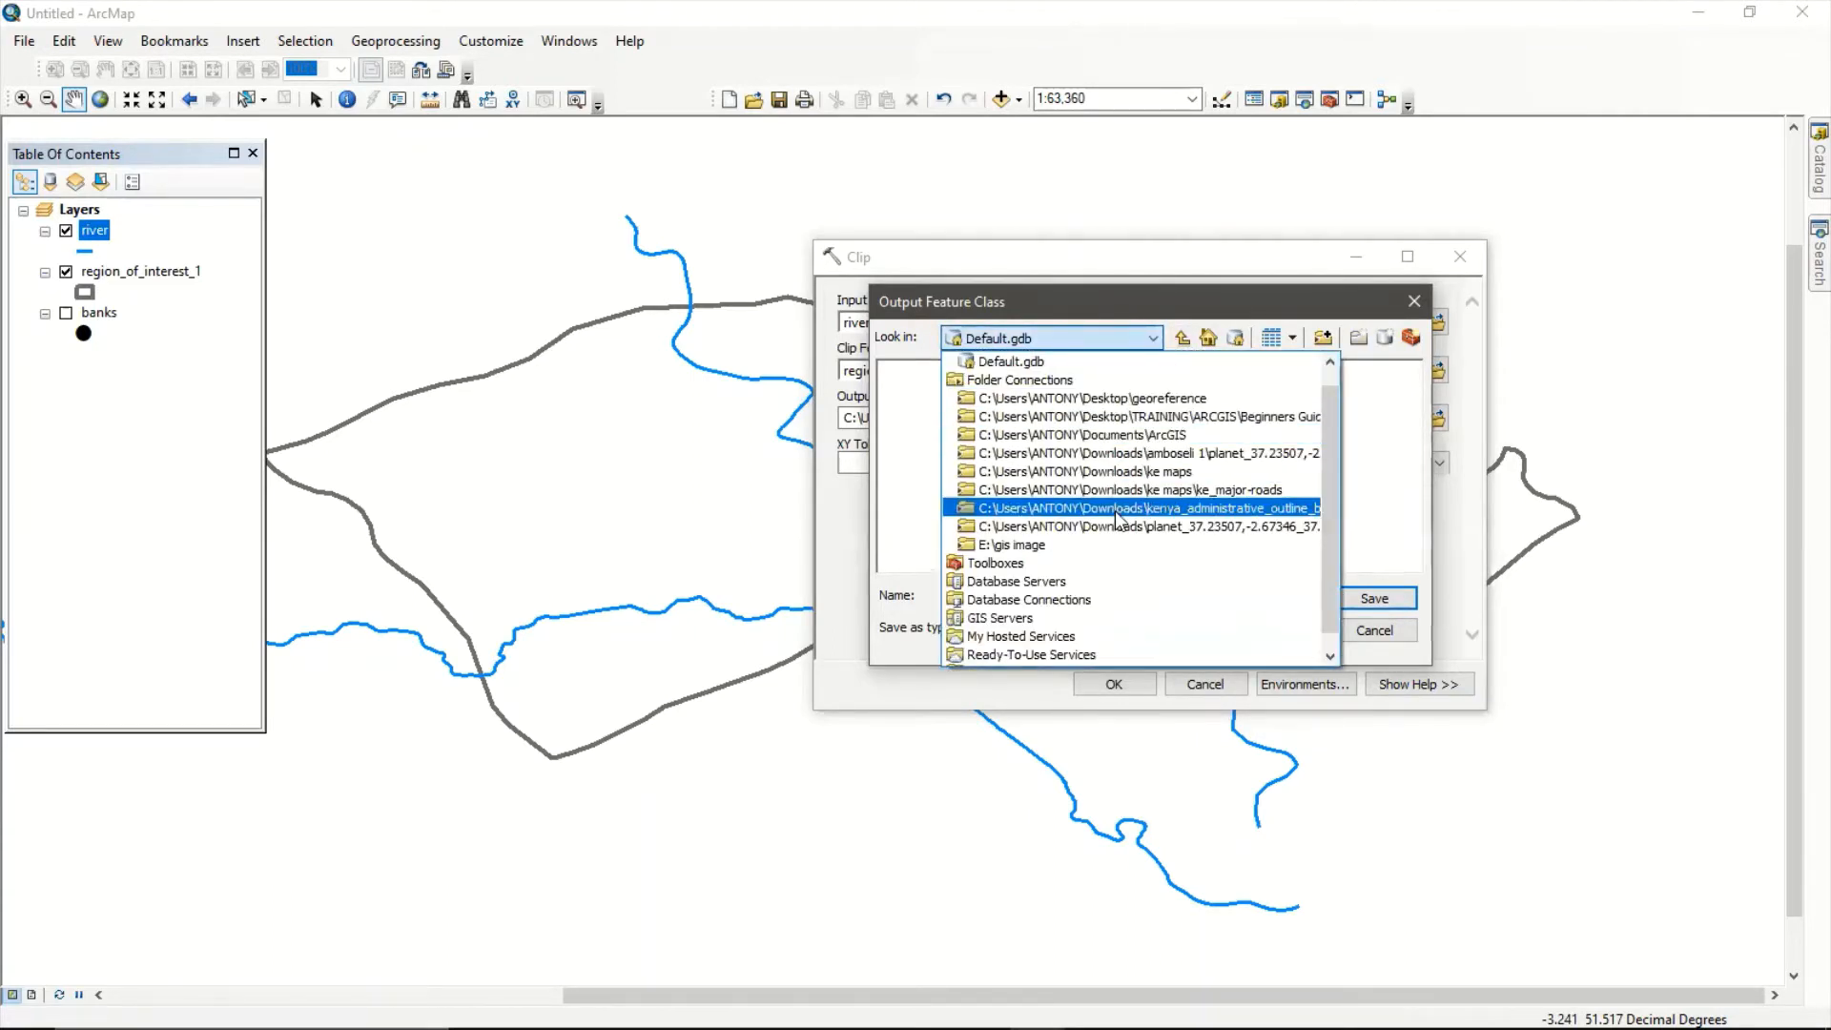
click(1108, 420)
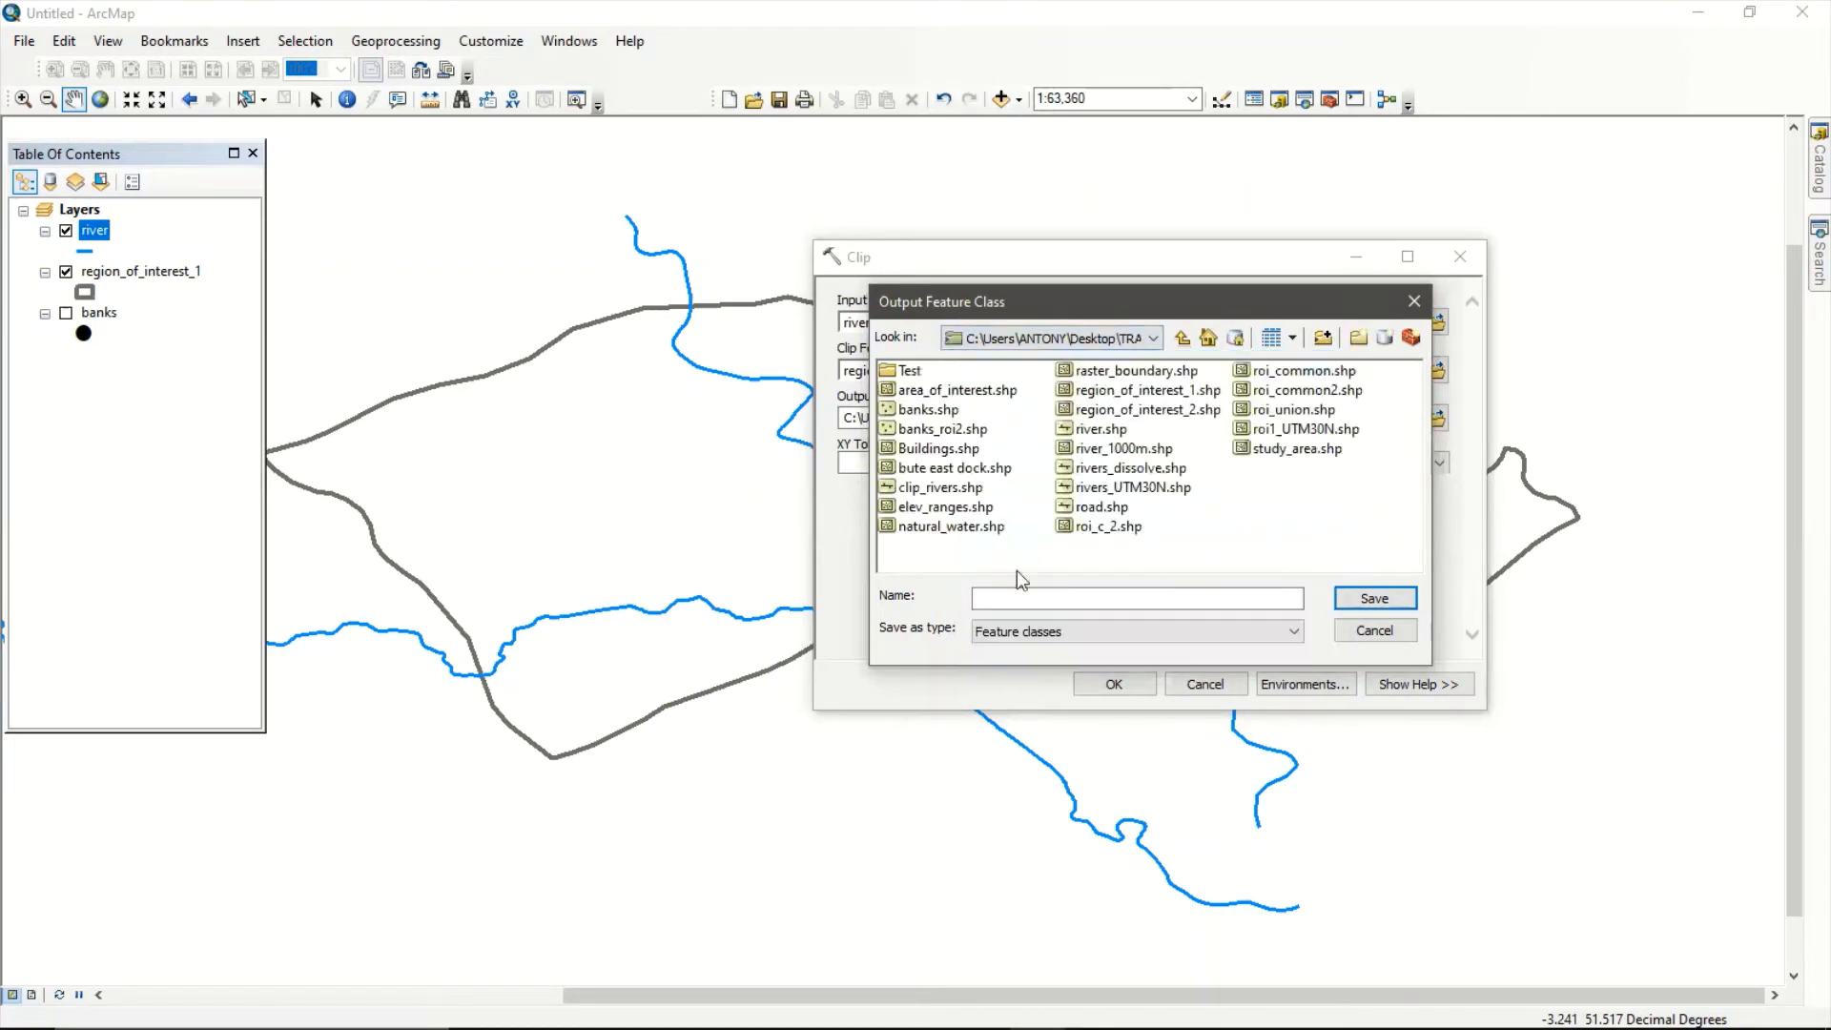
click(1055, 598)
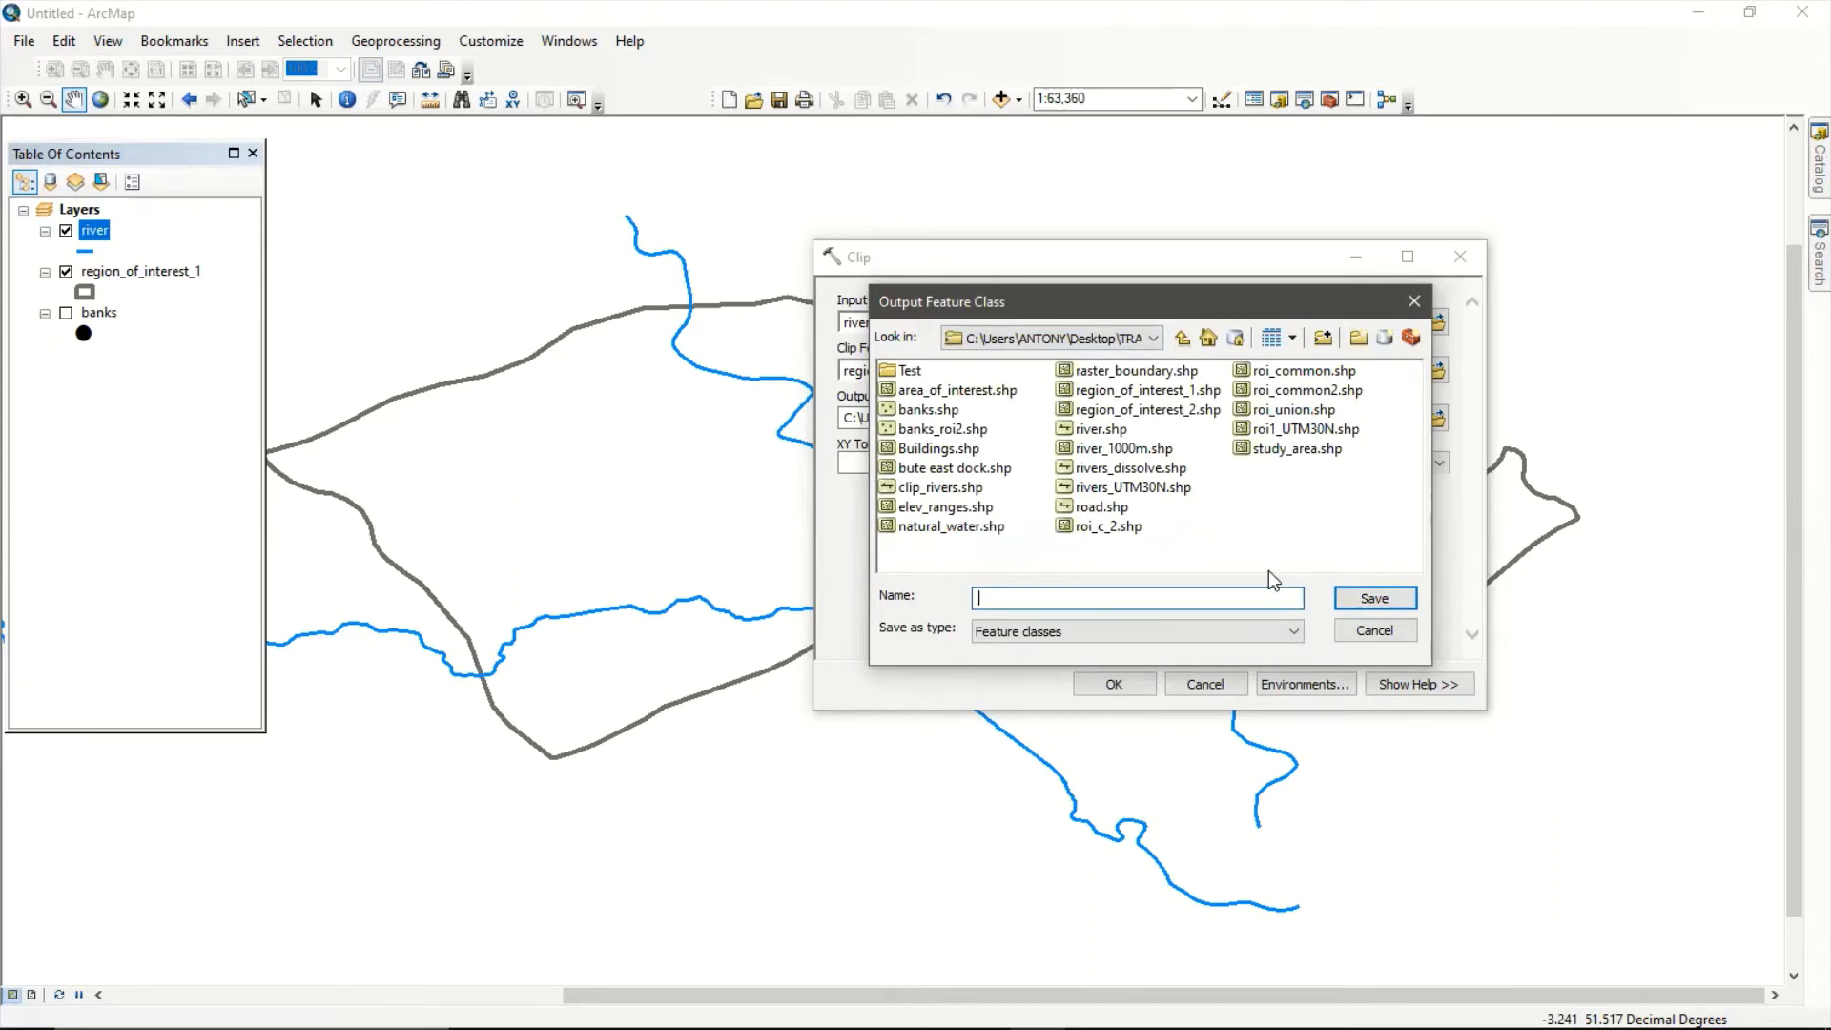
text(river_clip)
click(1371, 598)
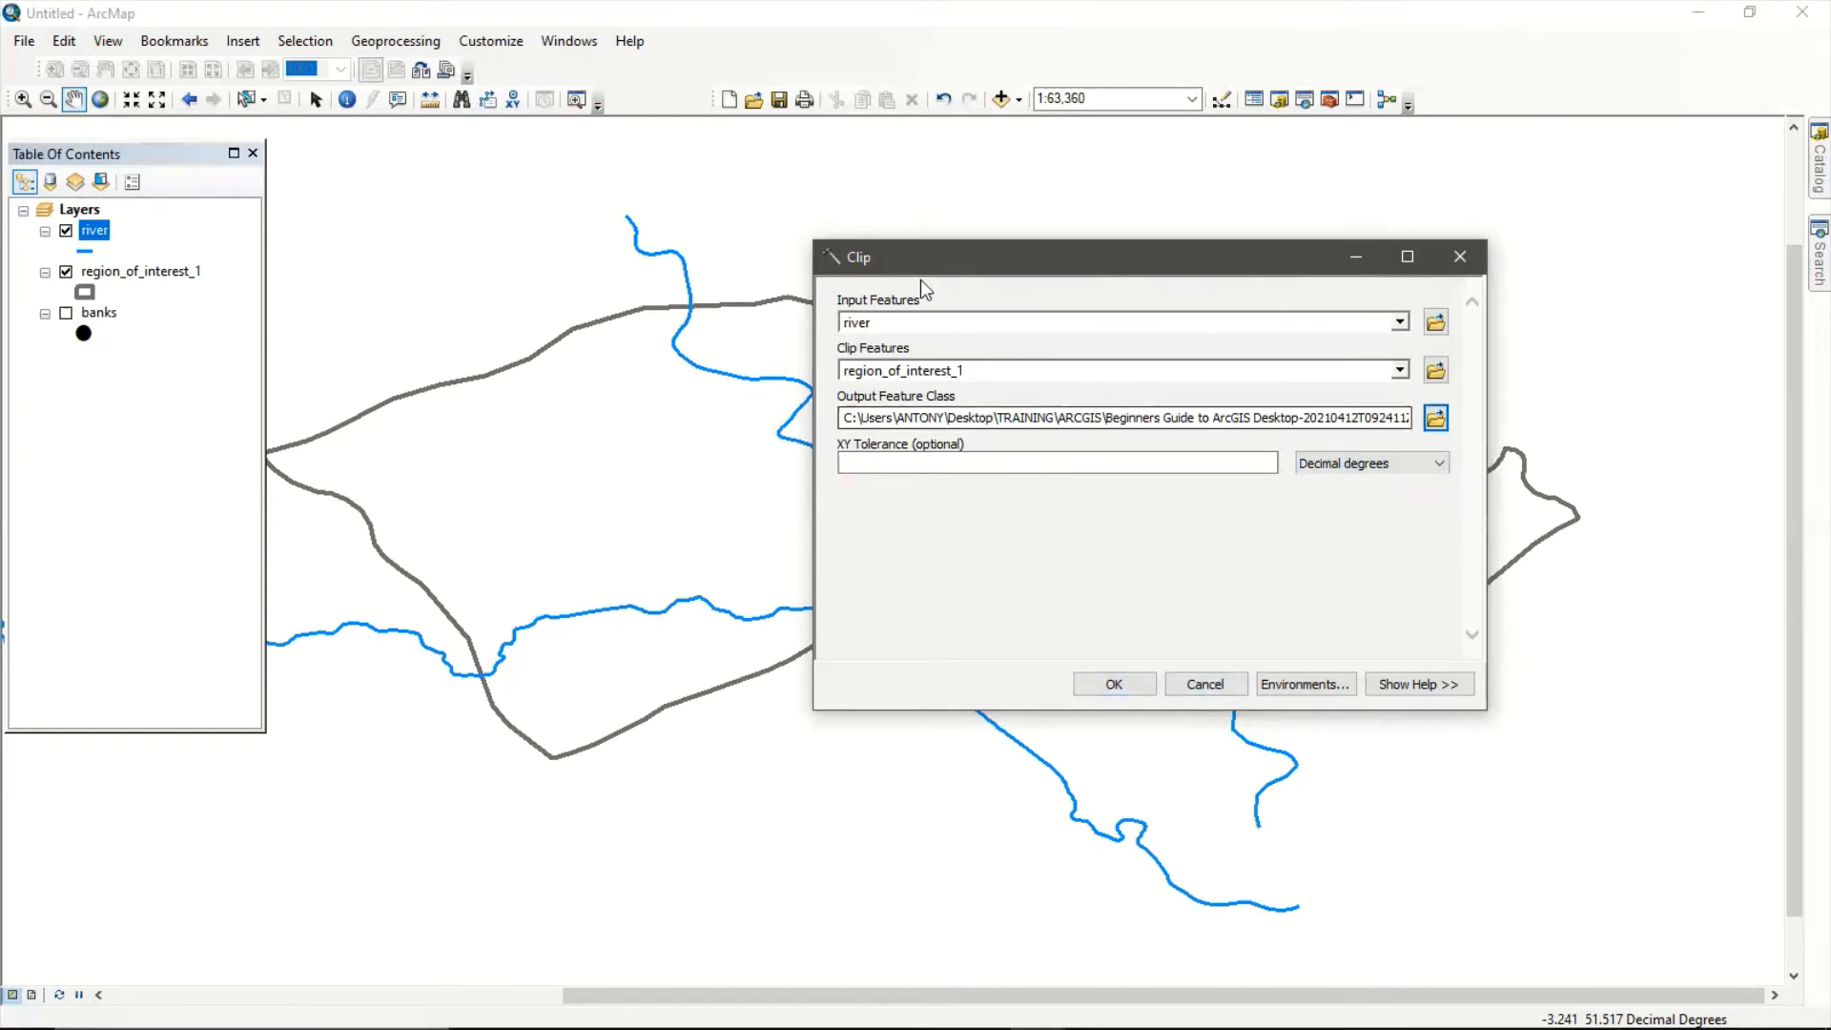
click(1115, 684)
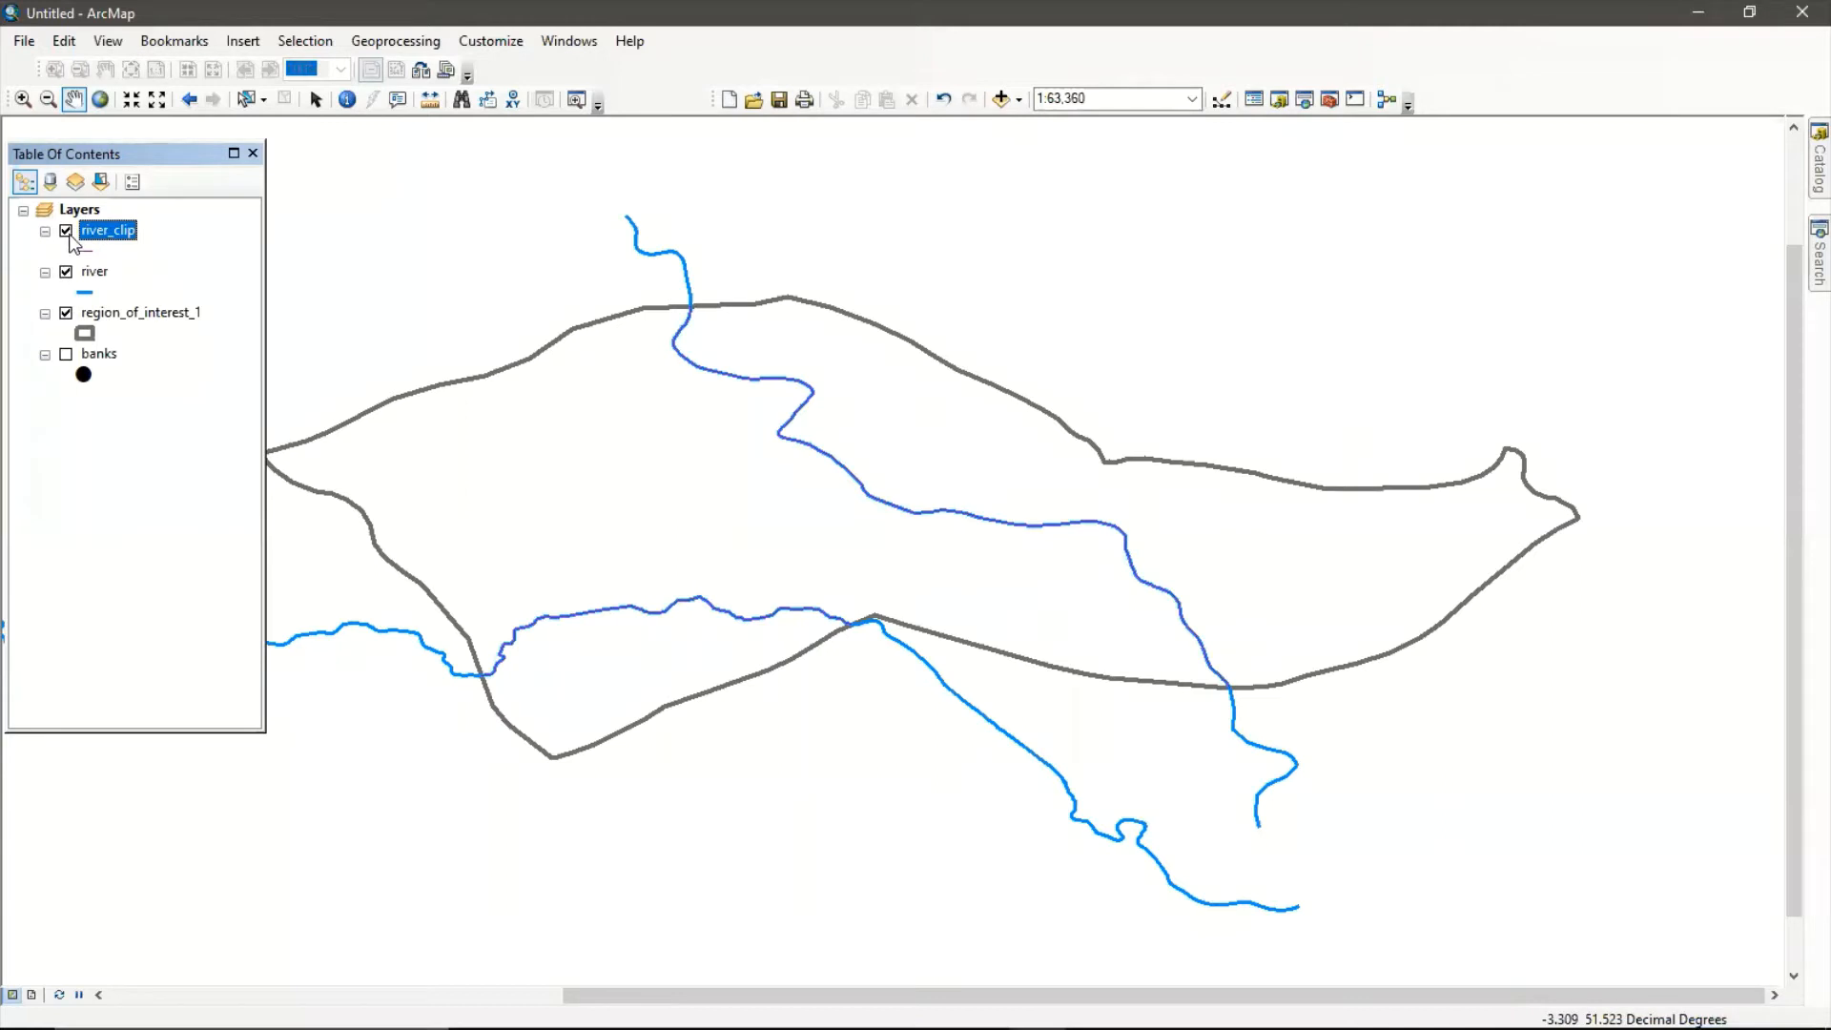
Compare the clipped river with the original by toggling the river layer, leaving the original river layer hidden.
click(65, 272)
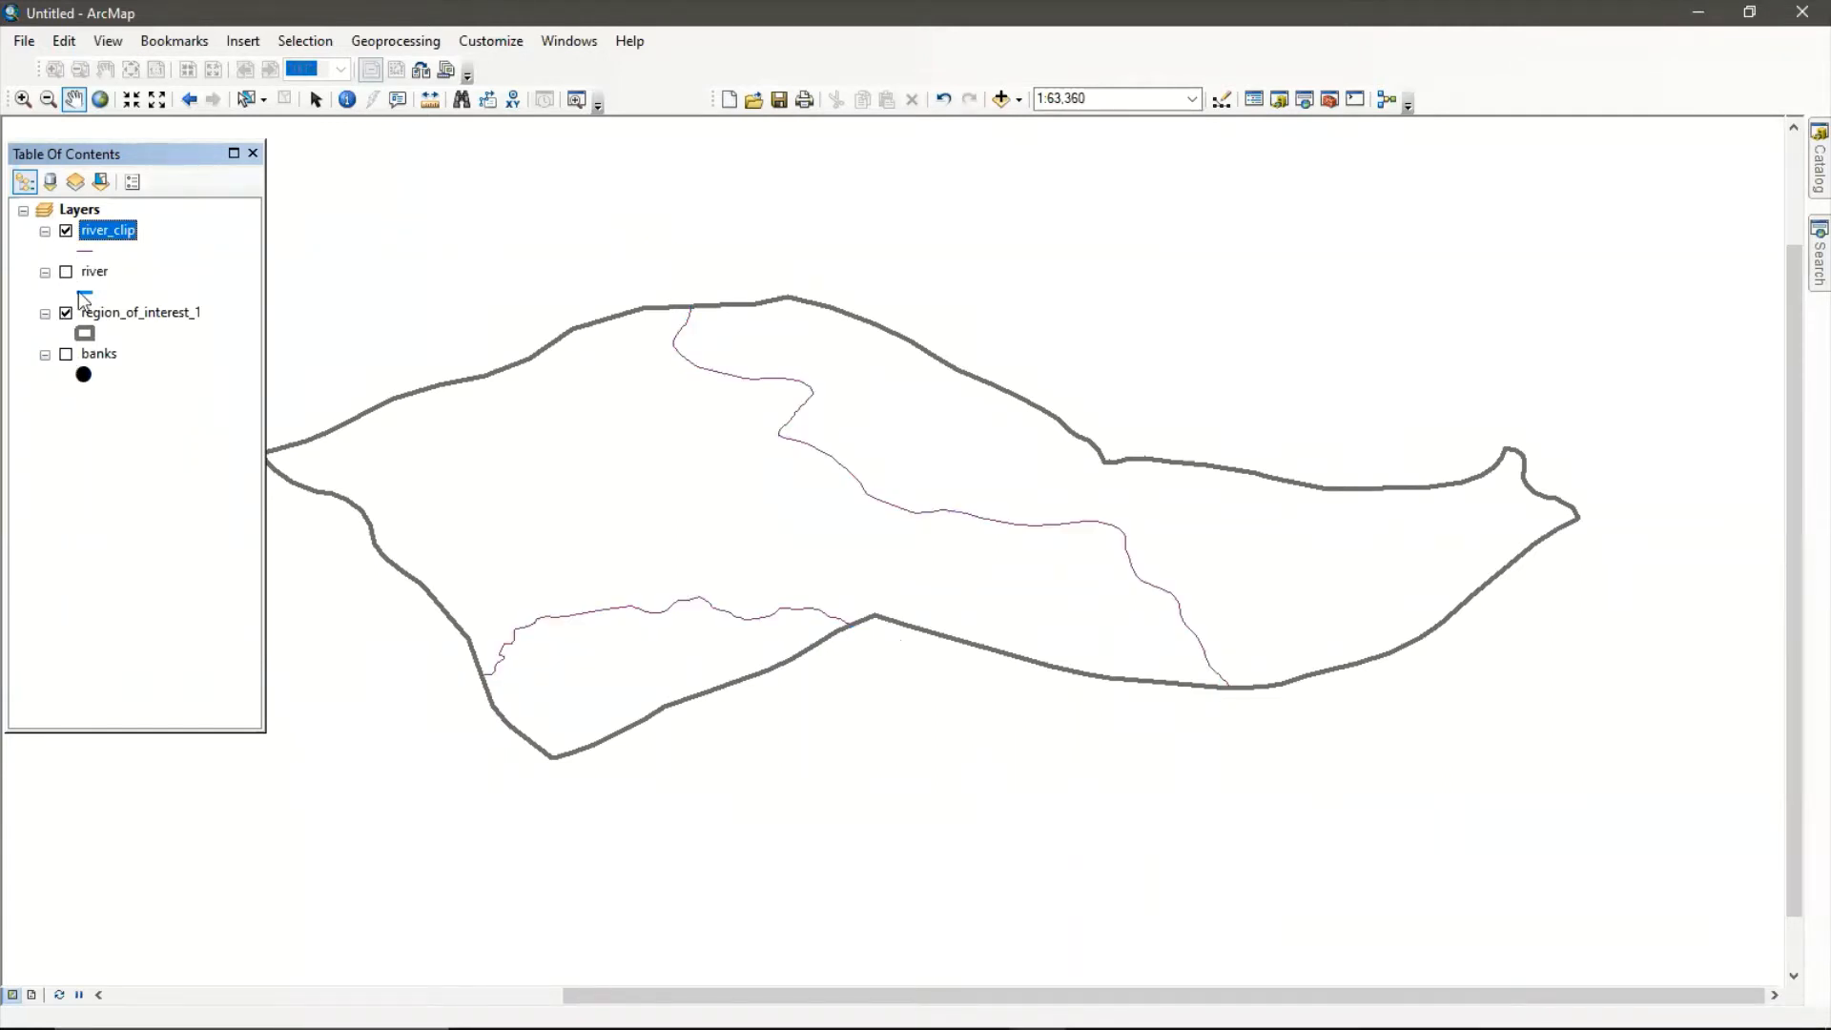
click(66, 273)
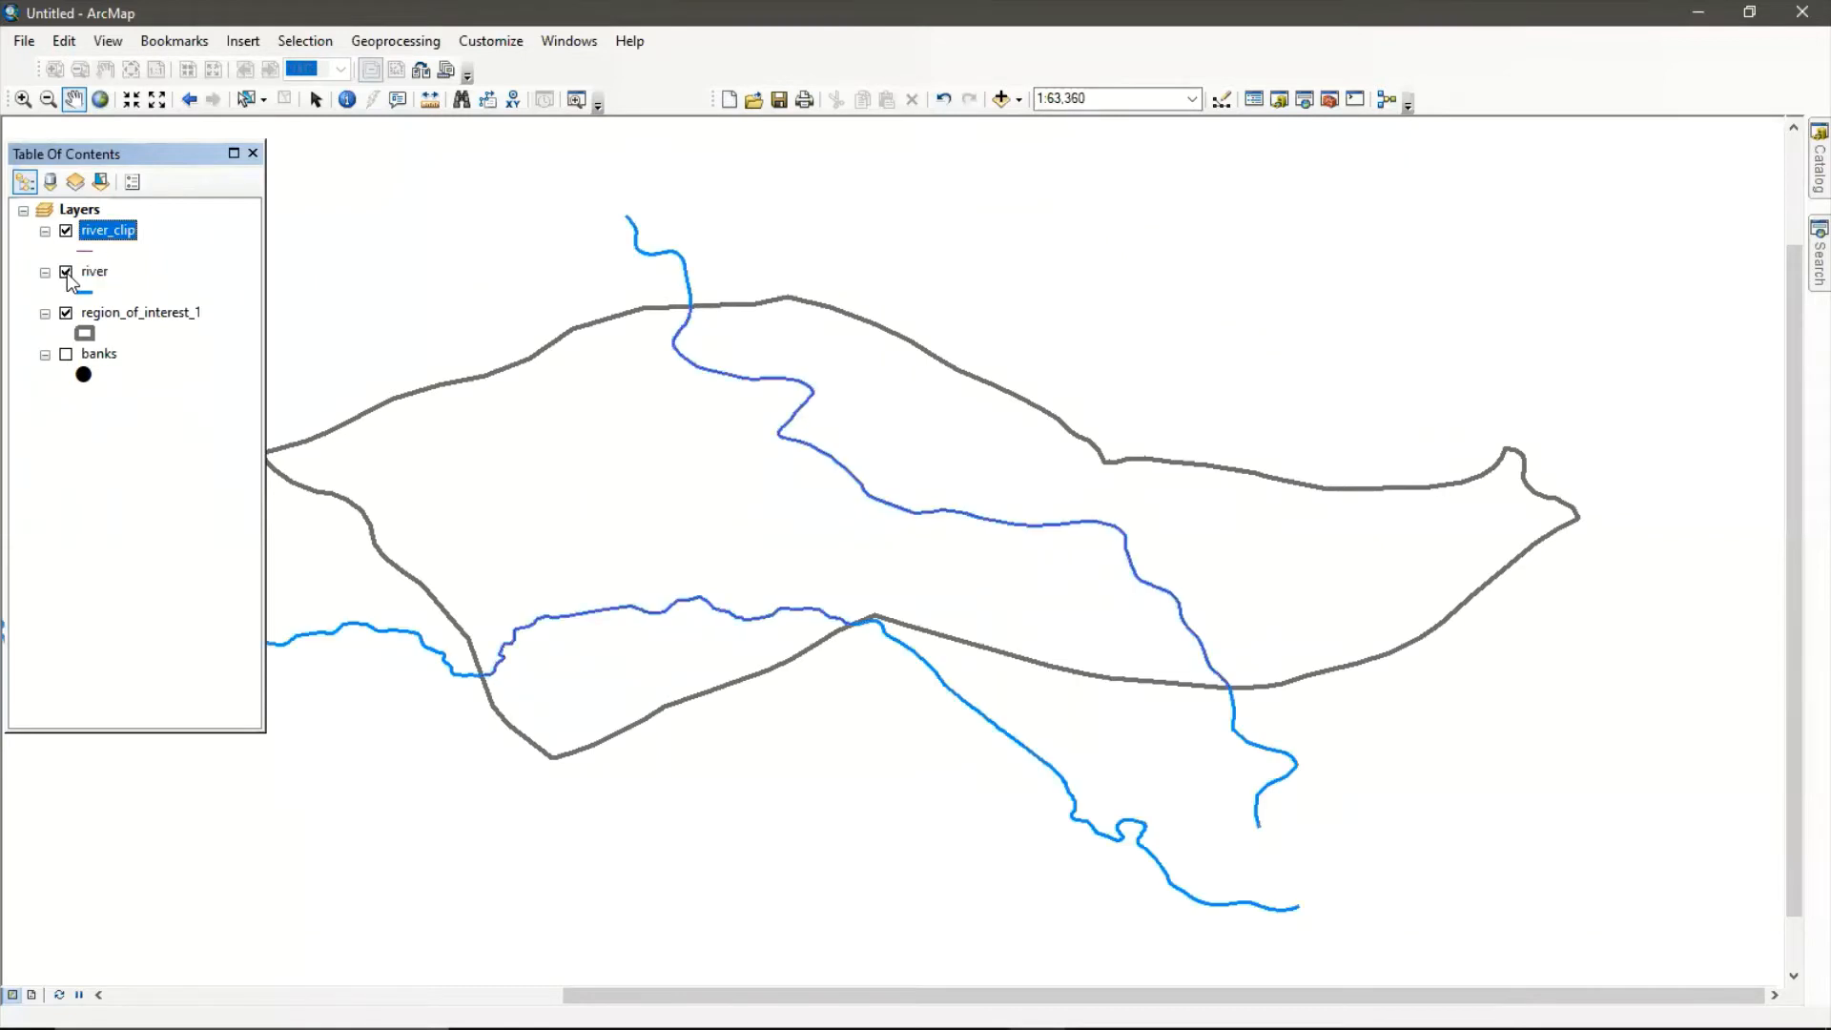
click(65, 273)
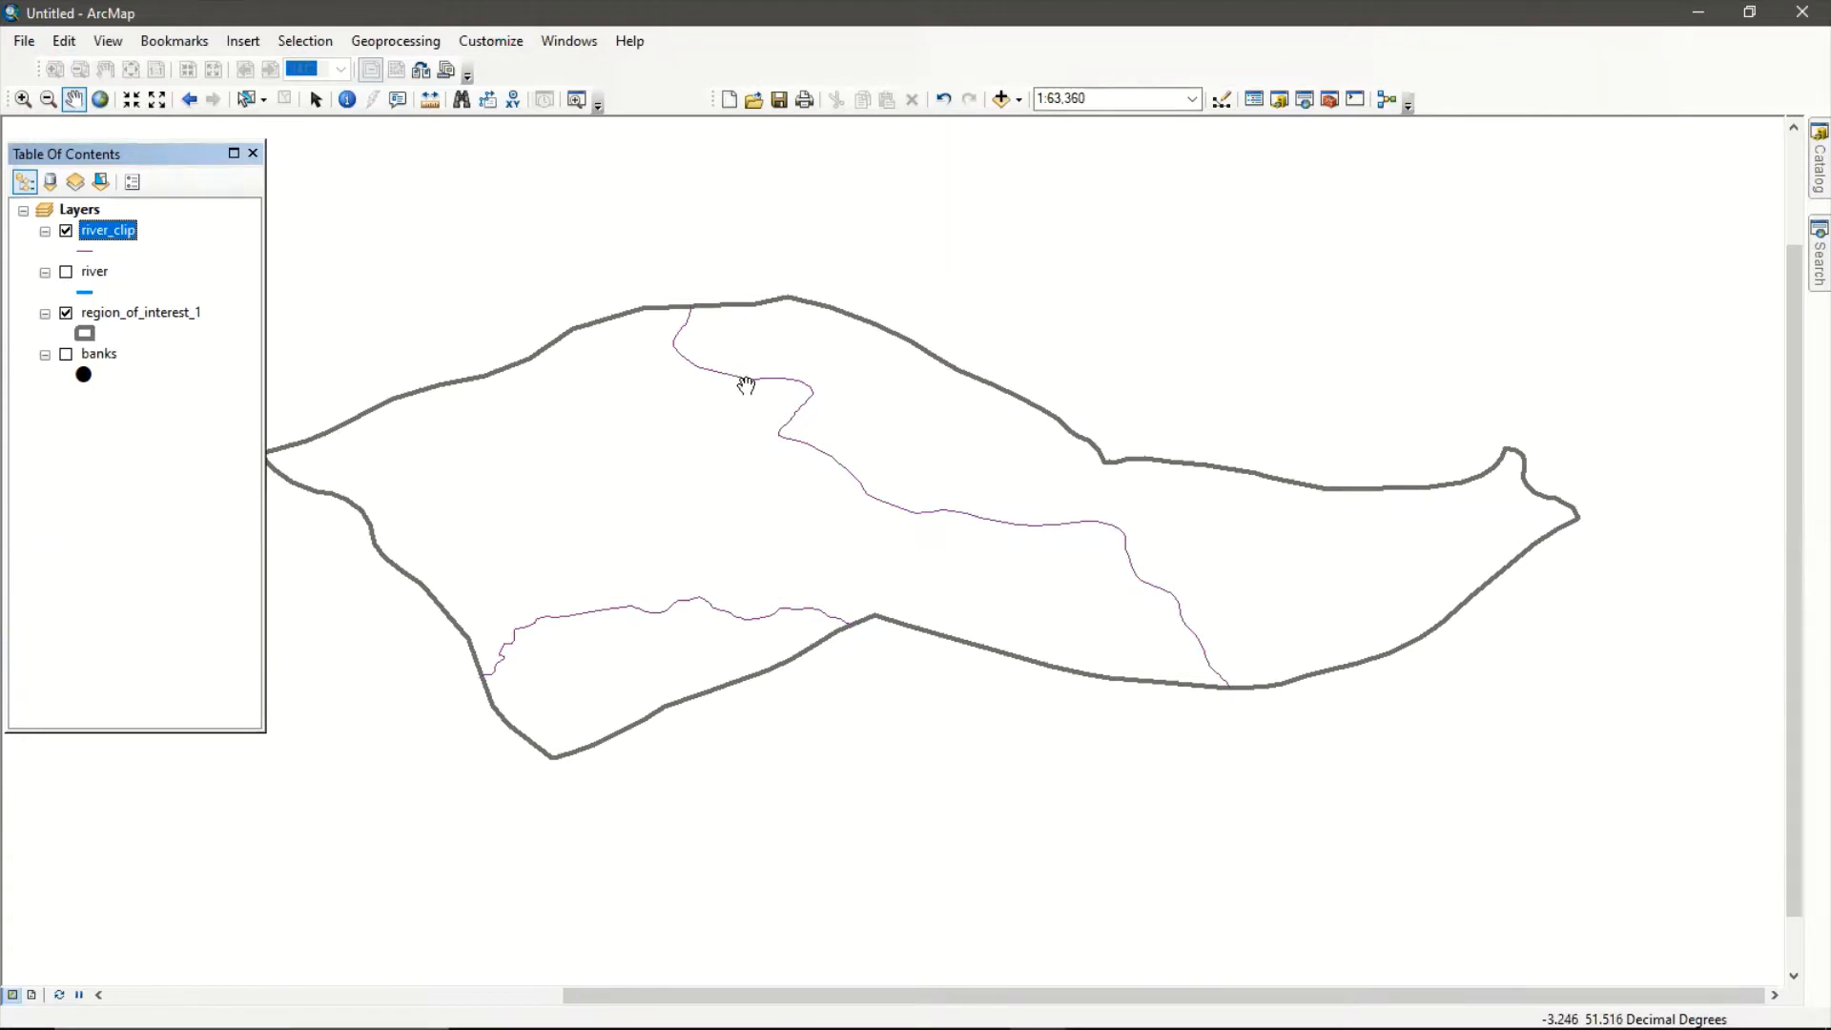
click(83, 294)
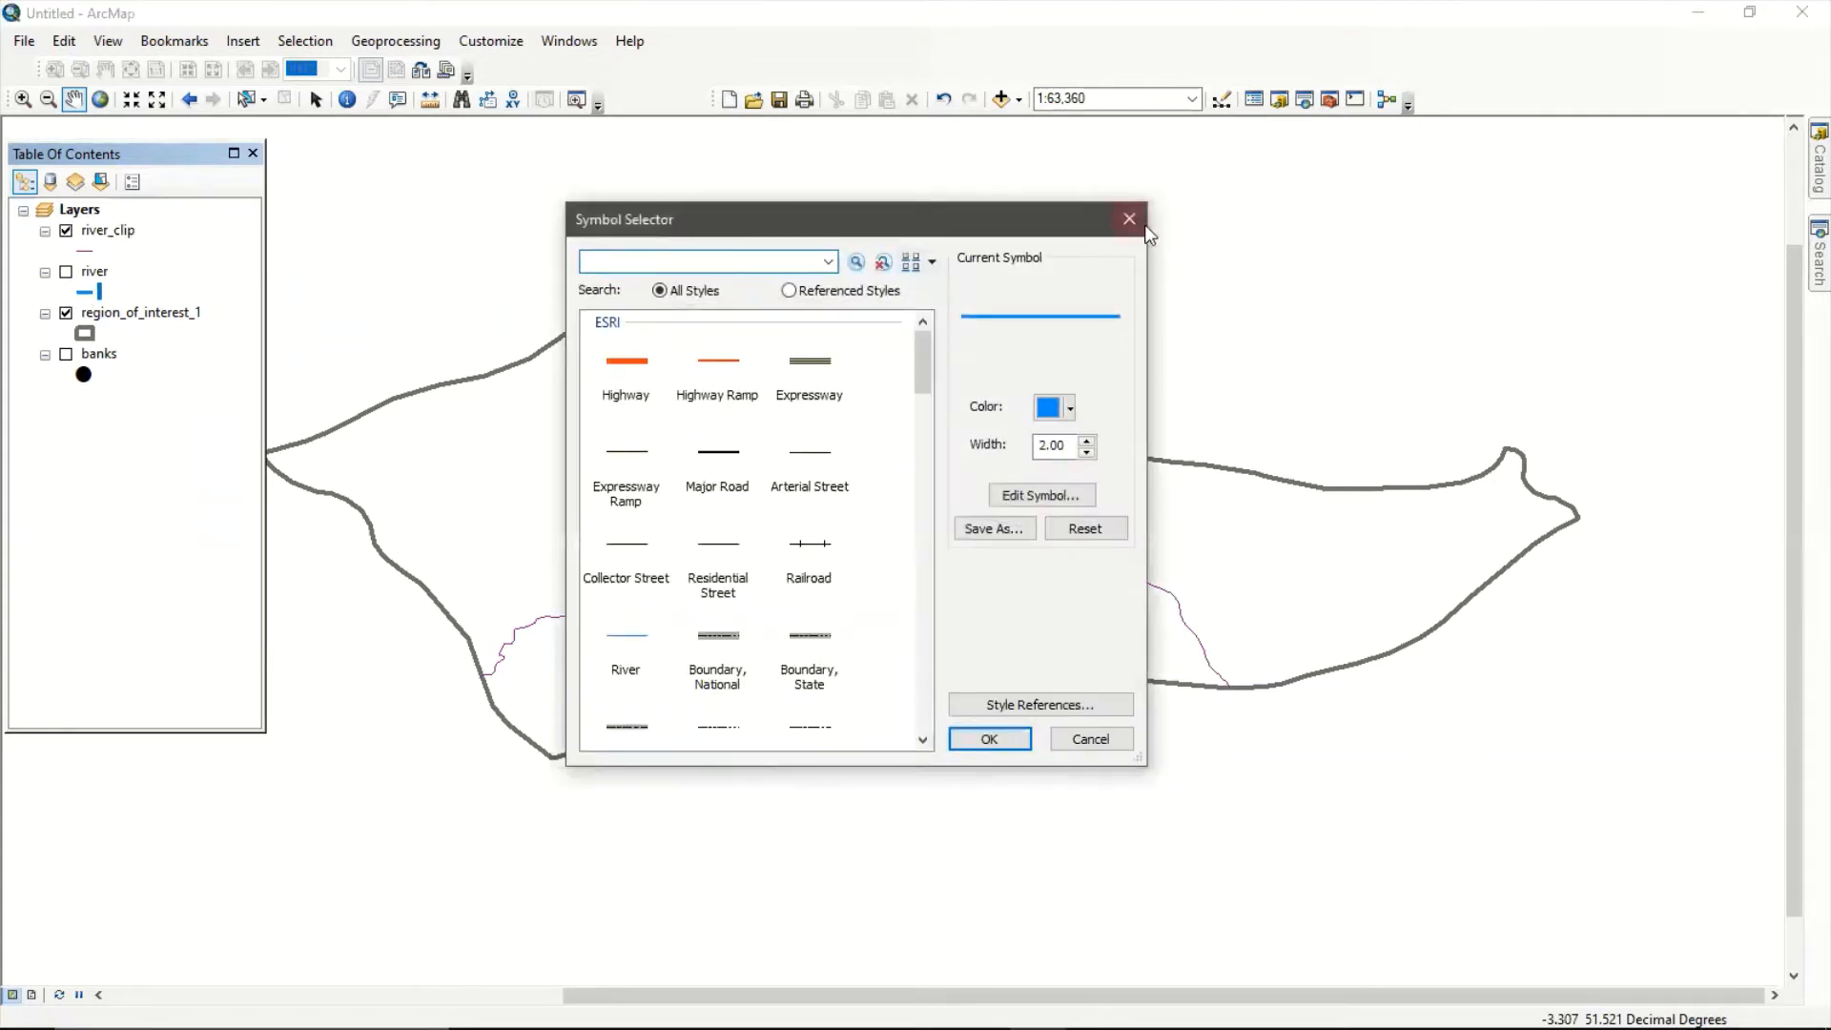
click(1143, 221)
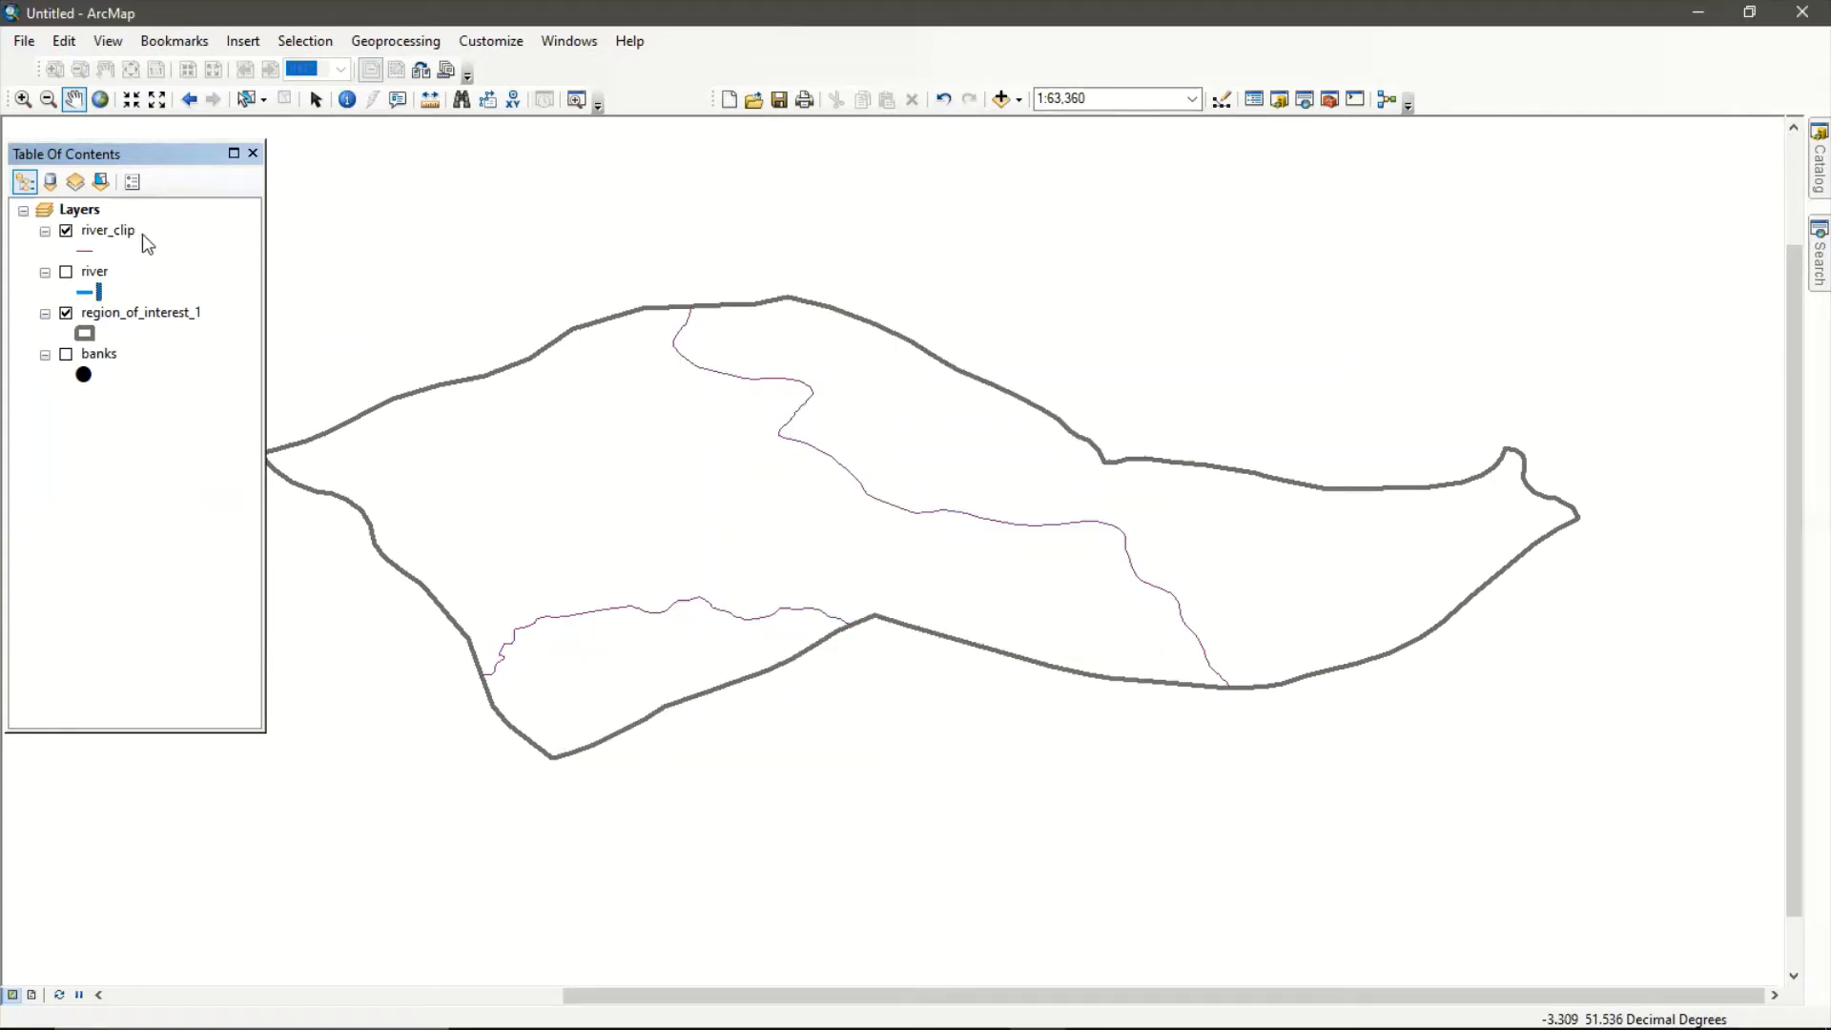
click(66, 272)
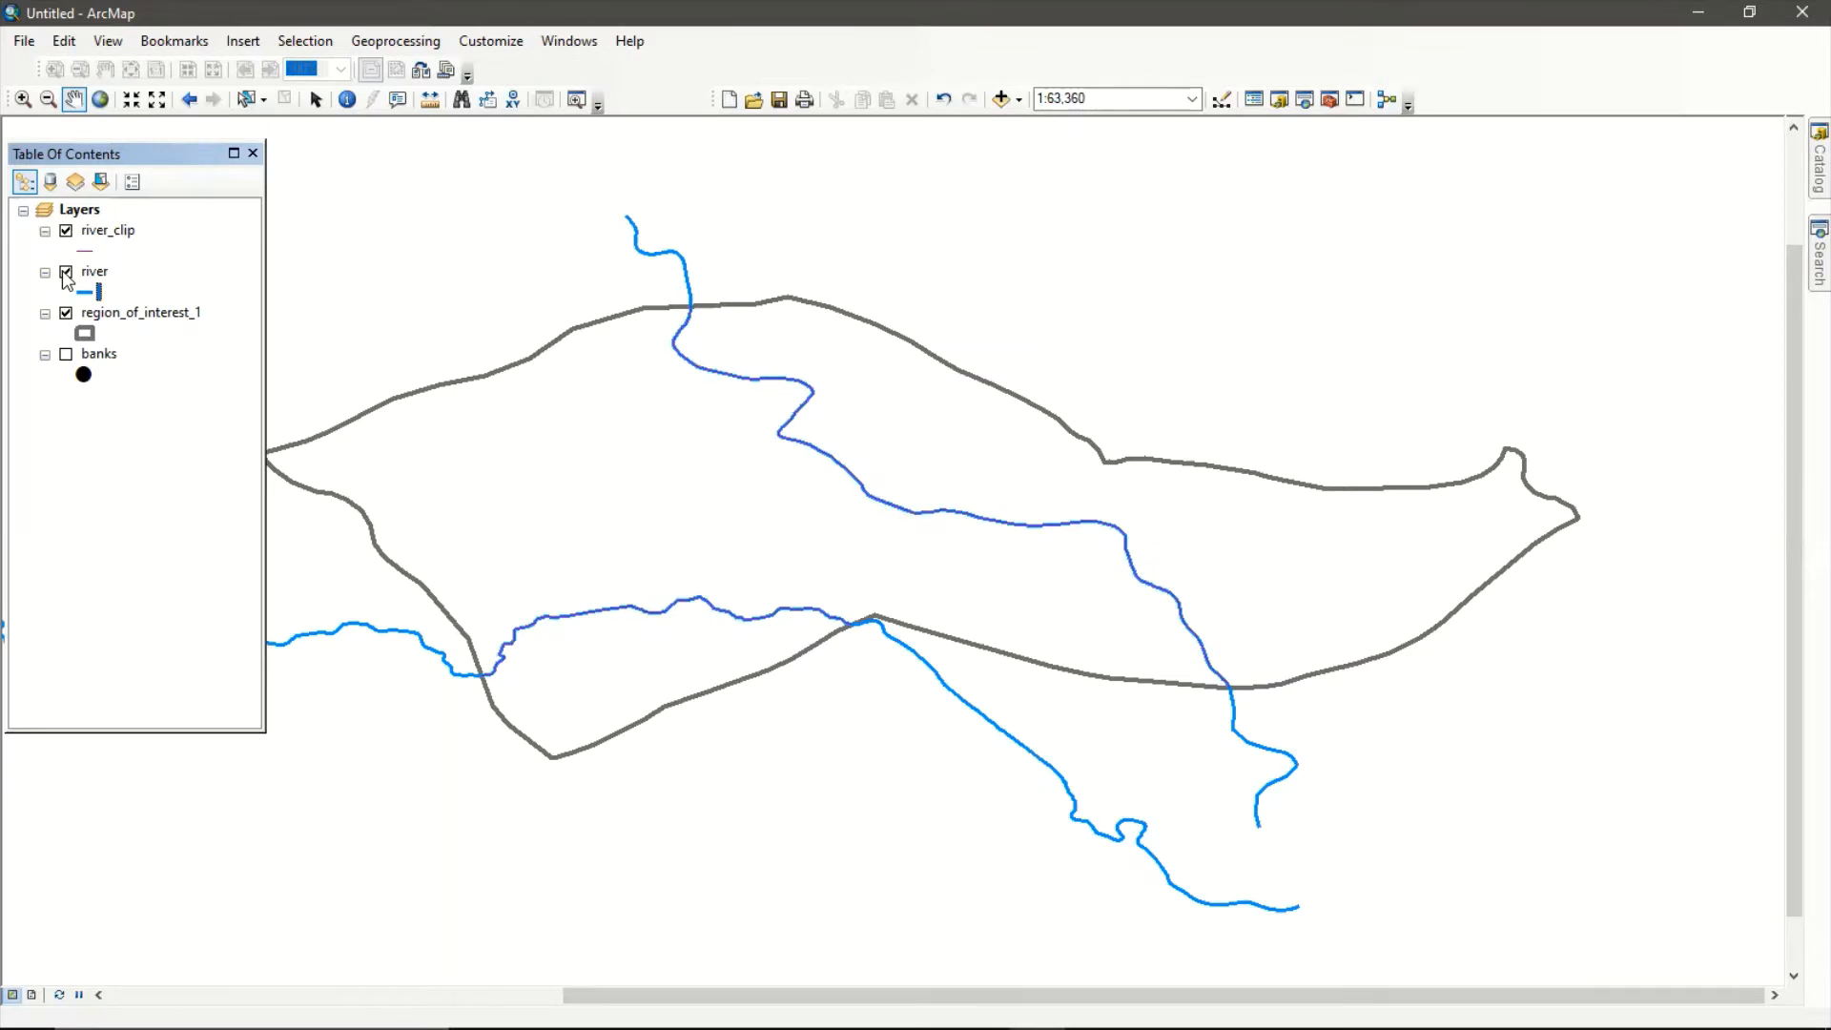
click(66, 273)
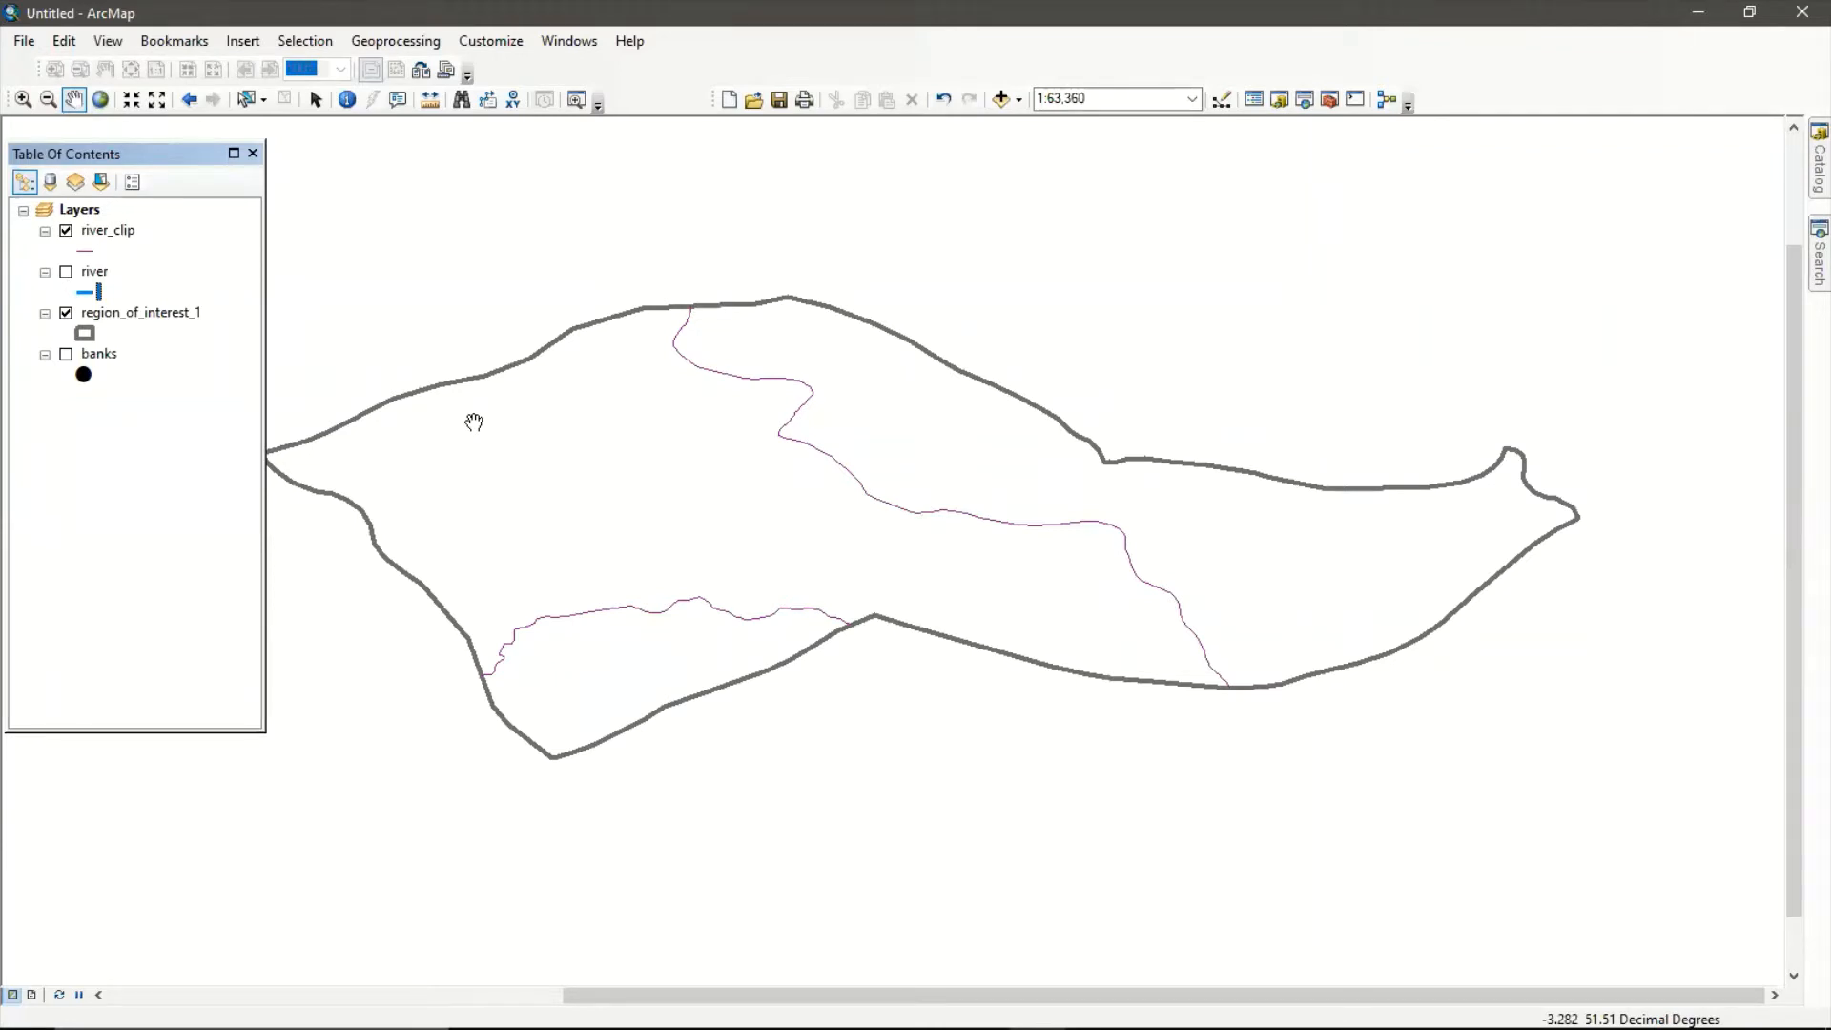
Apply the River line symbol with width 1.00 to the river_clip layer.
click(84, 252)
click(620, 637)
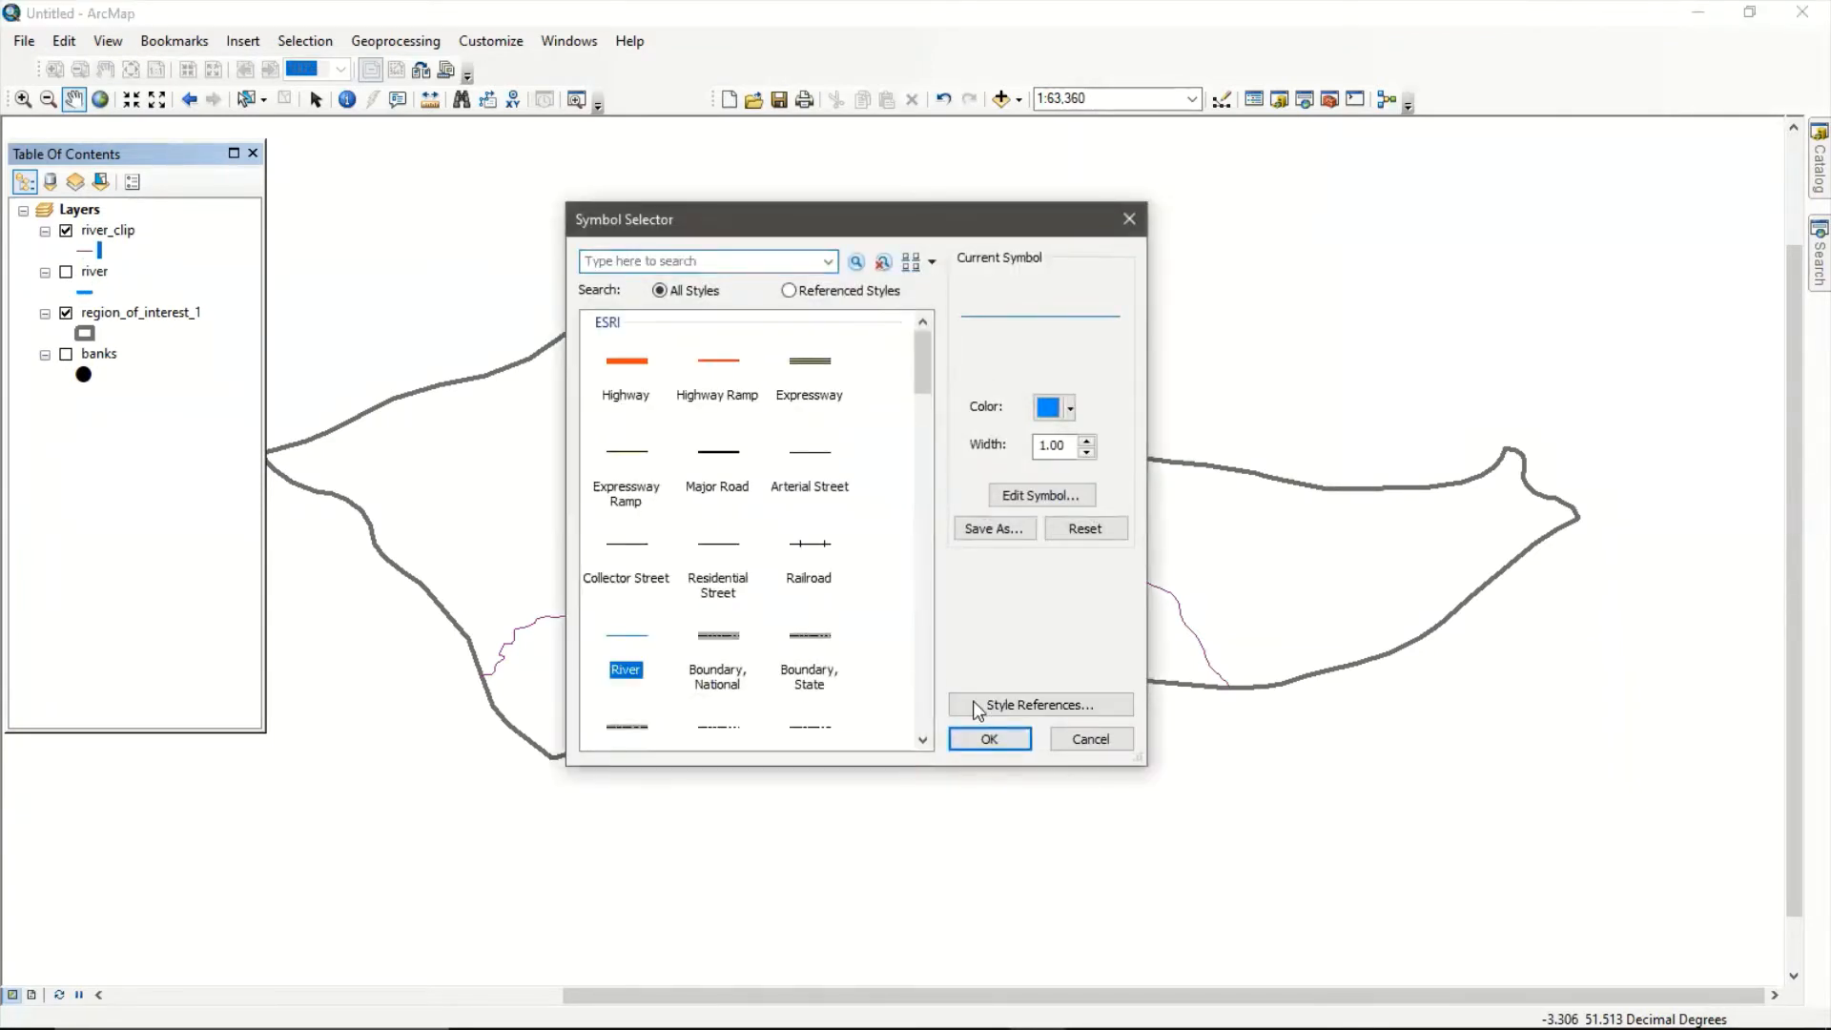
click(977, 739)
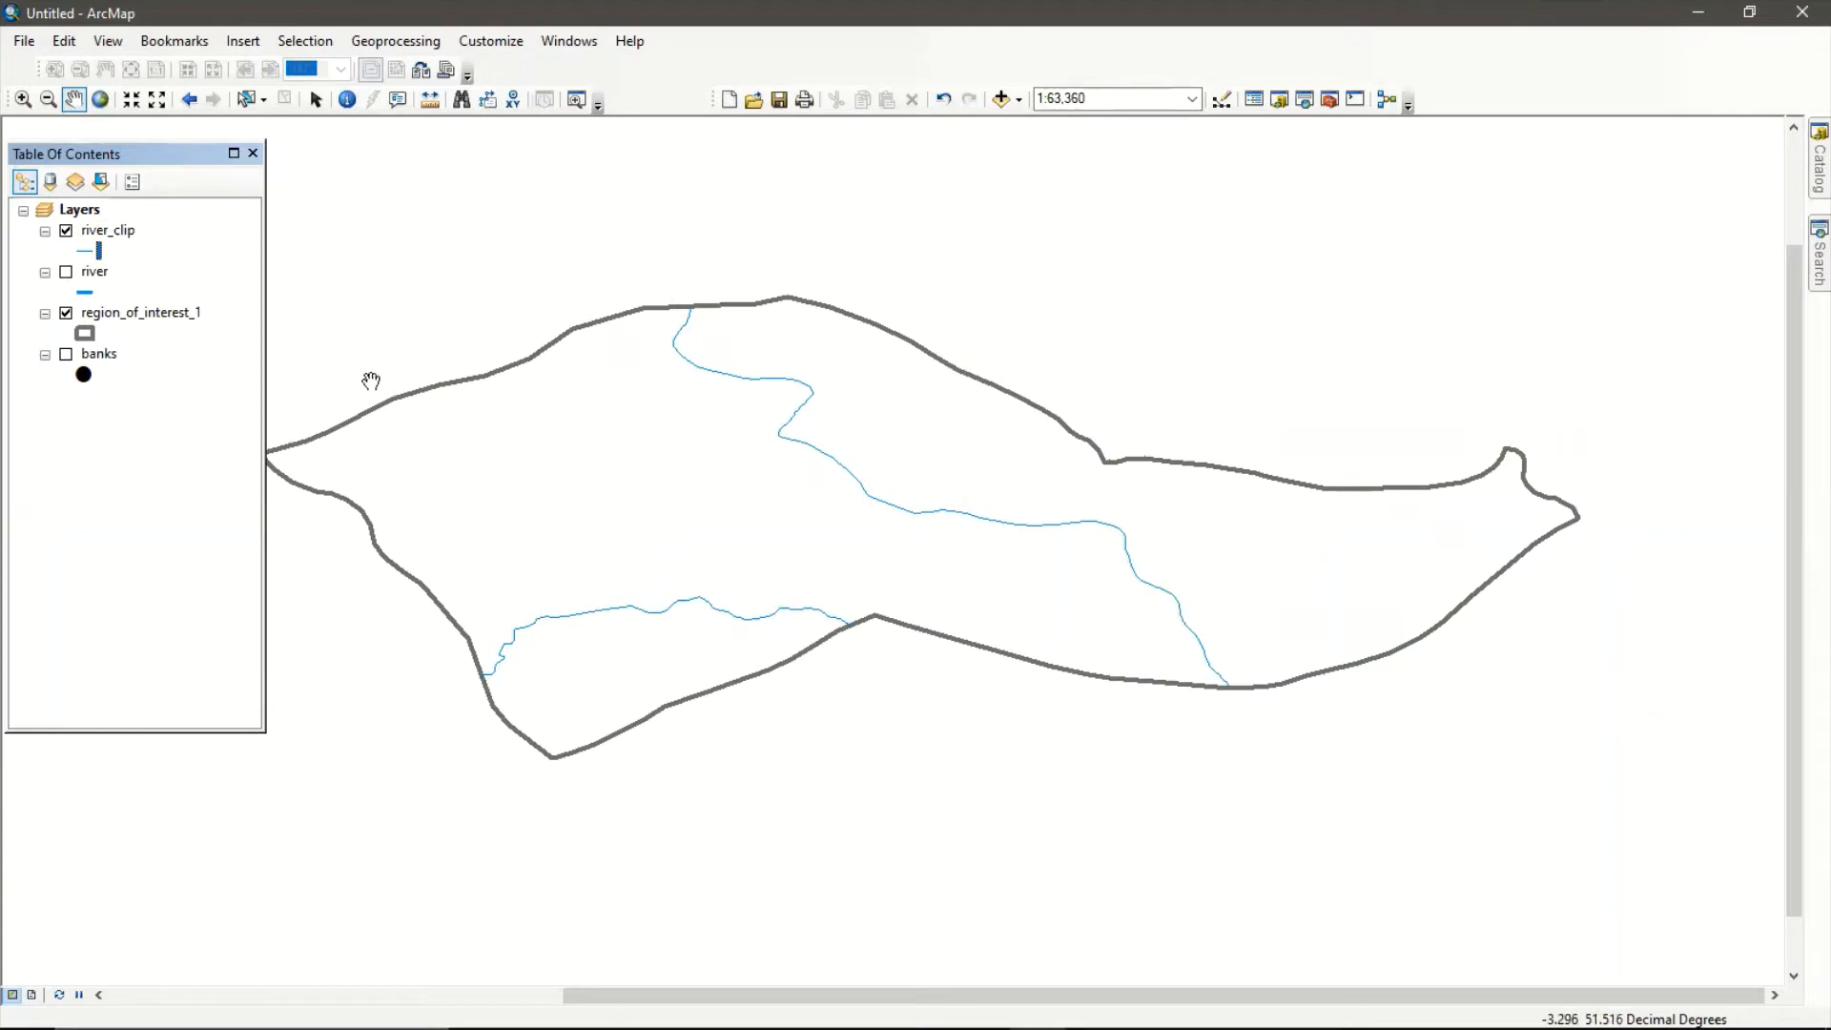
Check the clipped rivers against the region boundary and the original rivers by toggling the region_of_interest_1 and river layers' visibility.
click(64, 319)
click(66, 313)
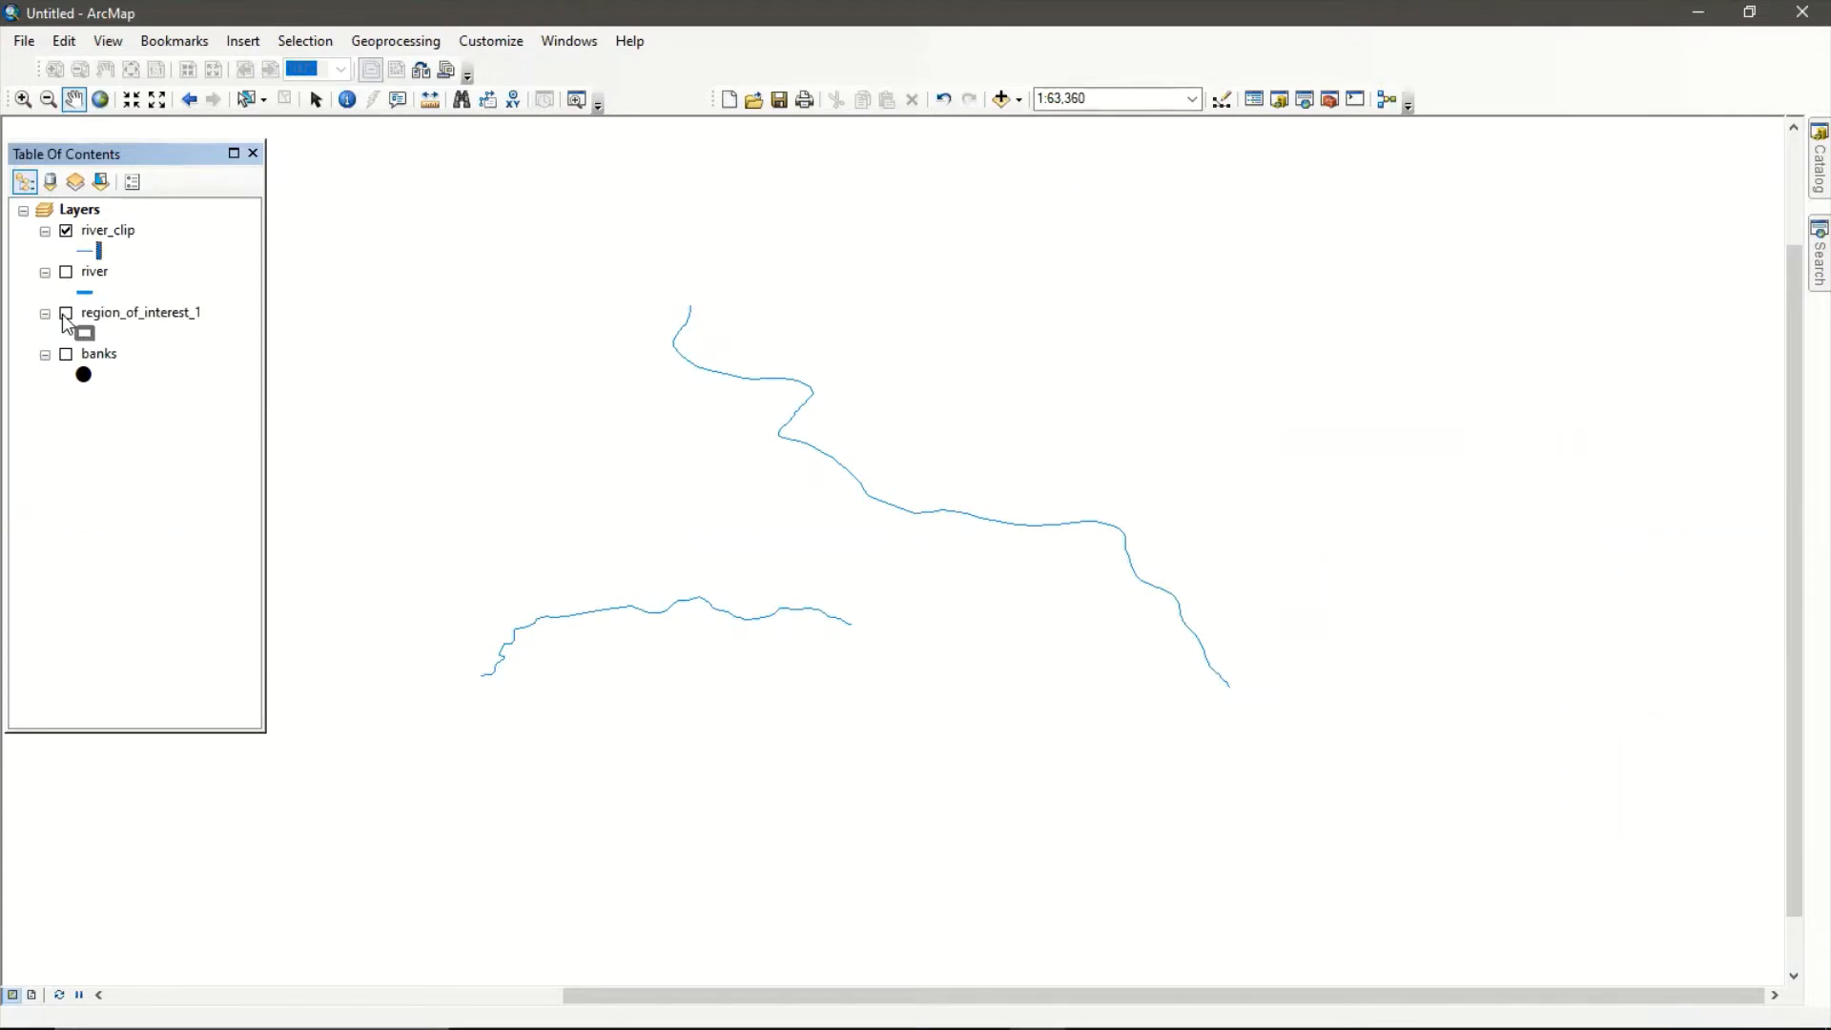
click(65, 316)
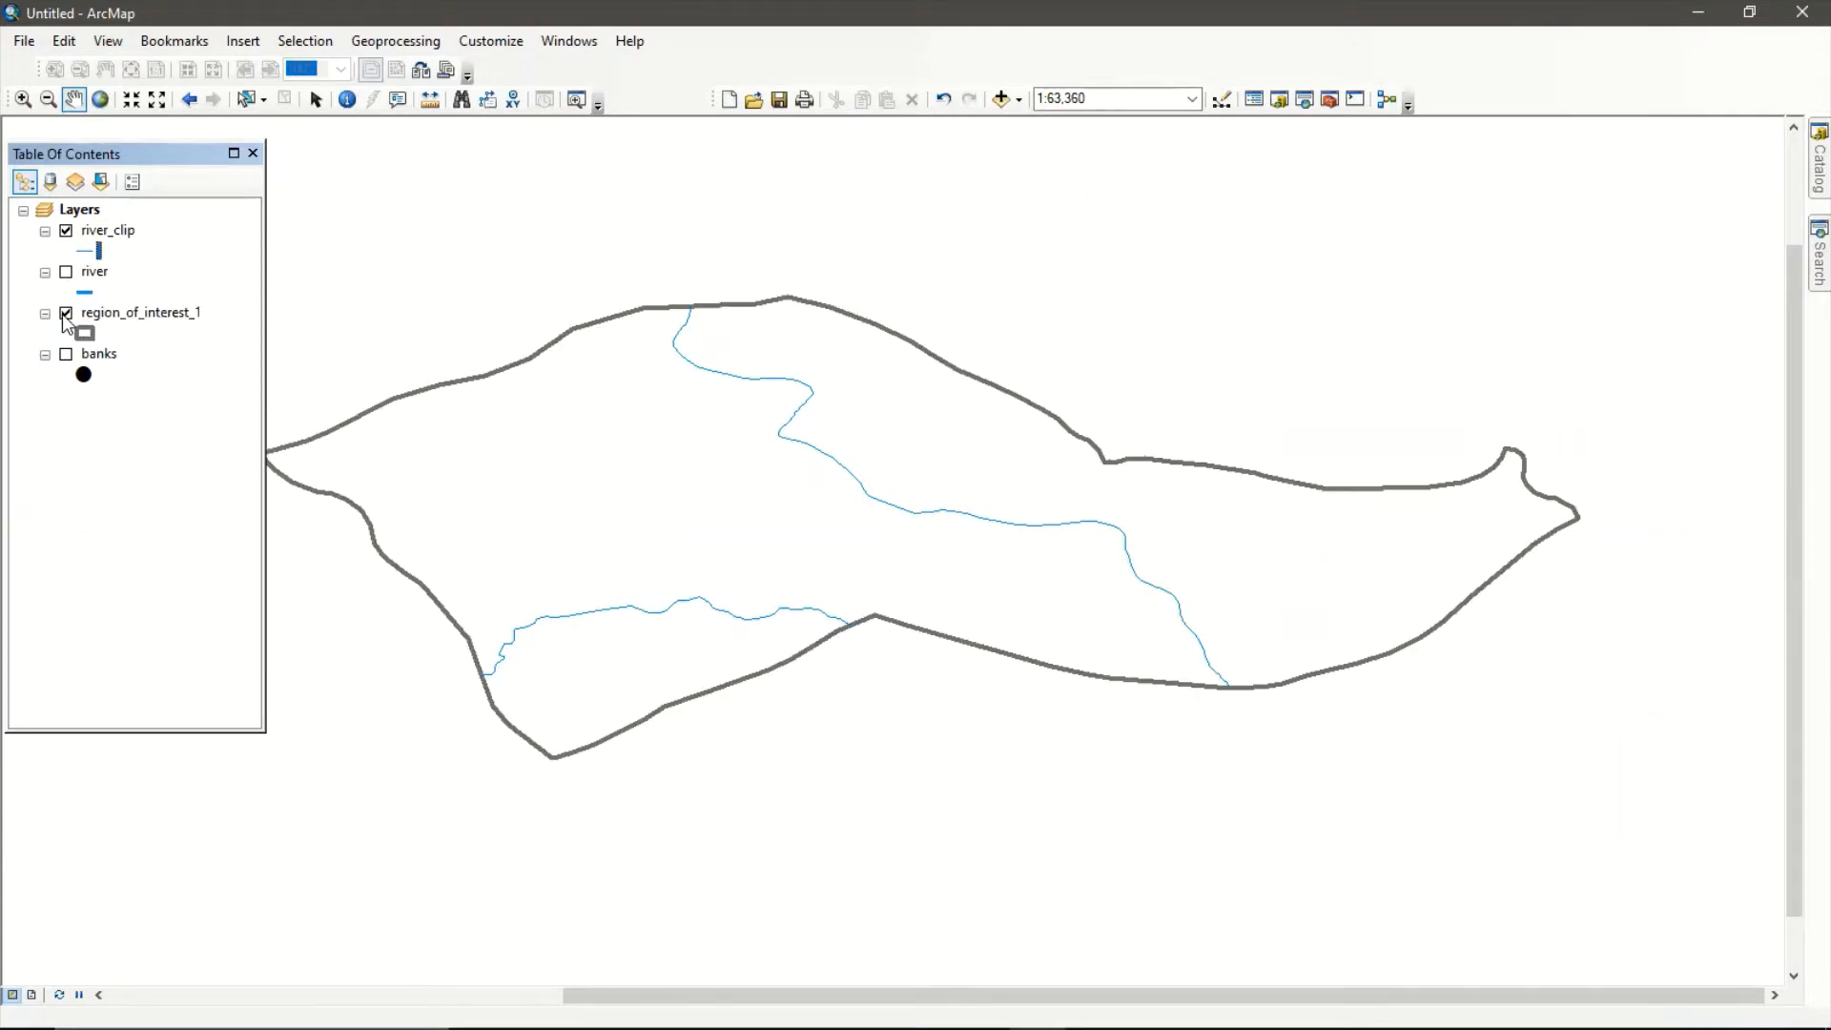
click(67, 319)
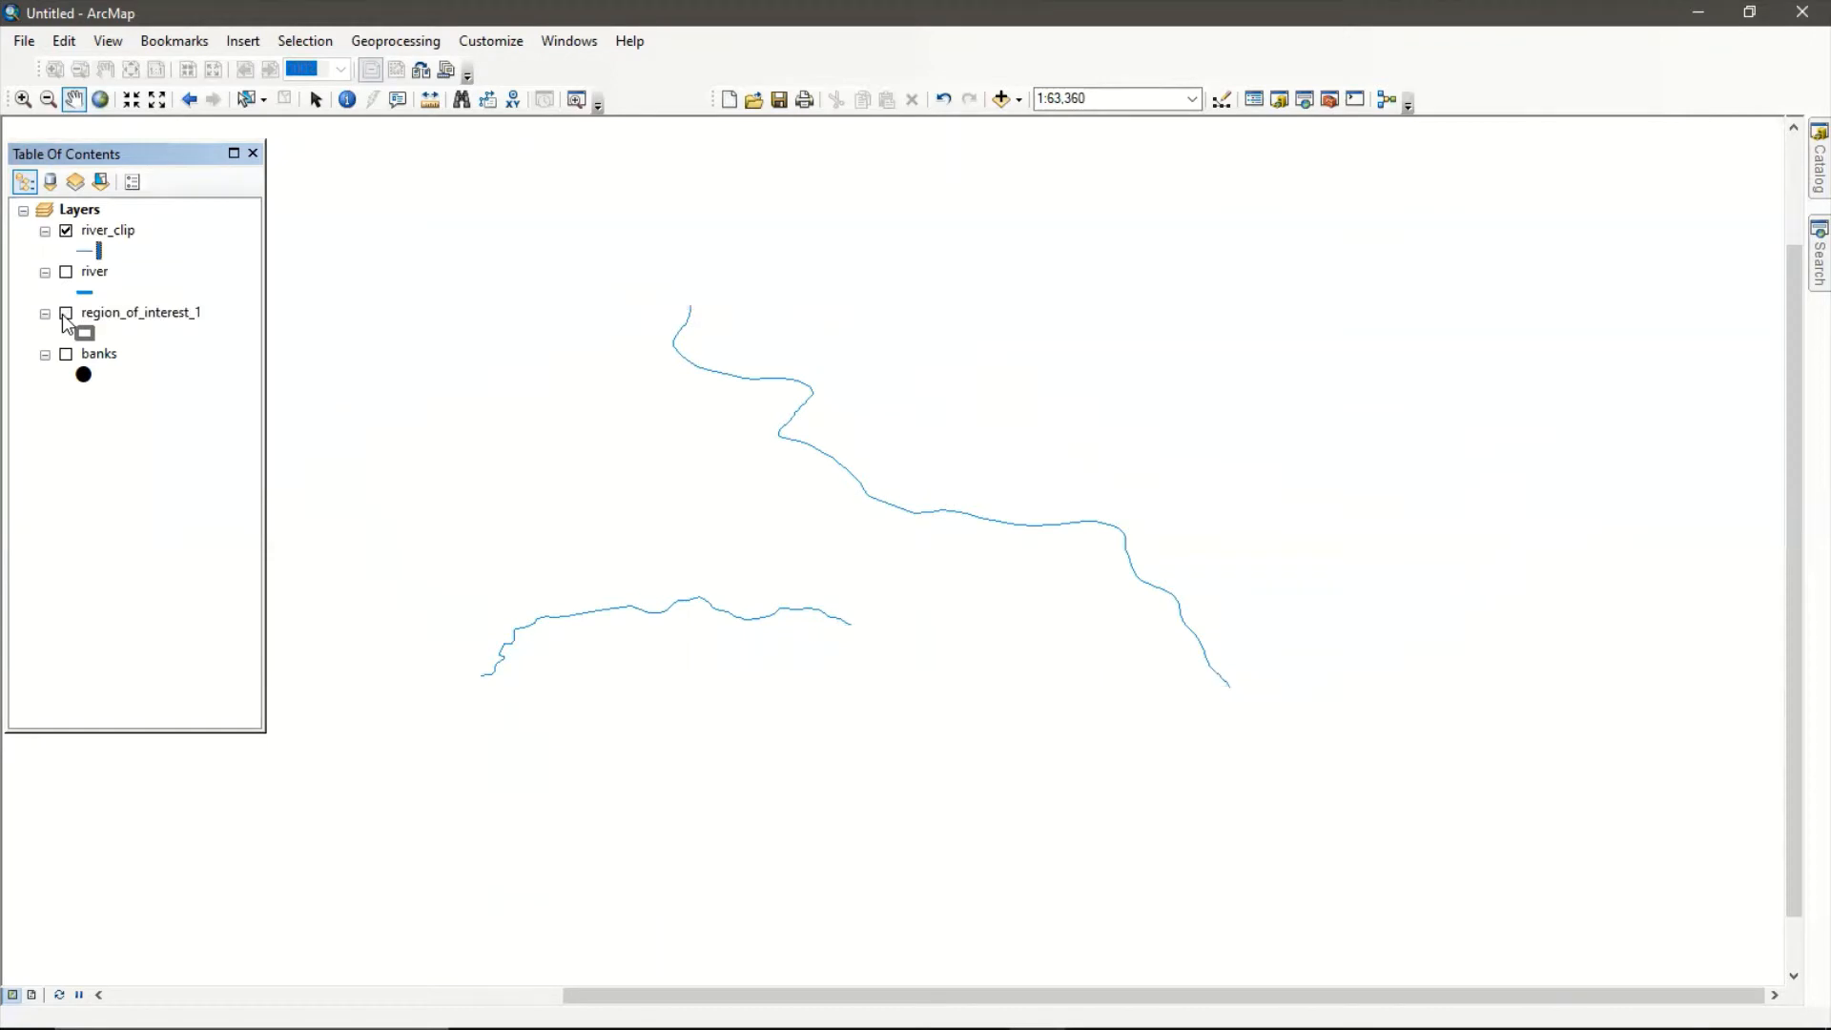
click(67, 318)
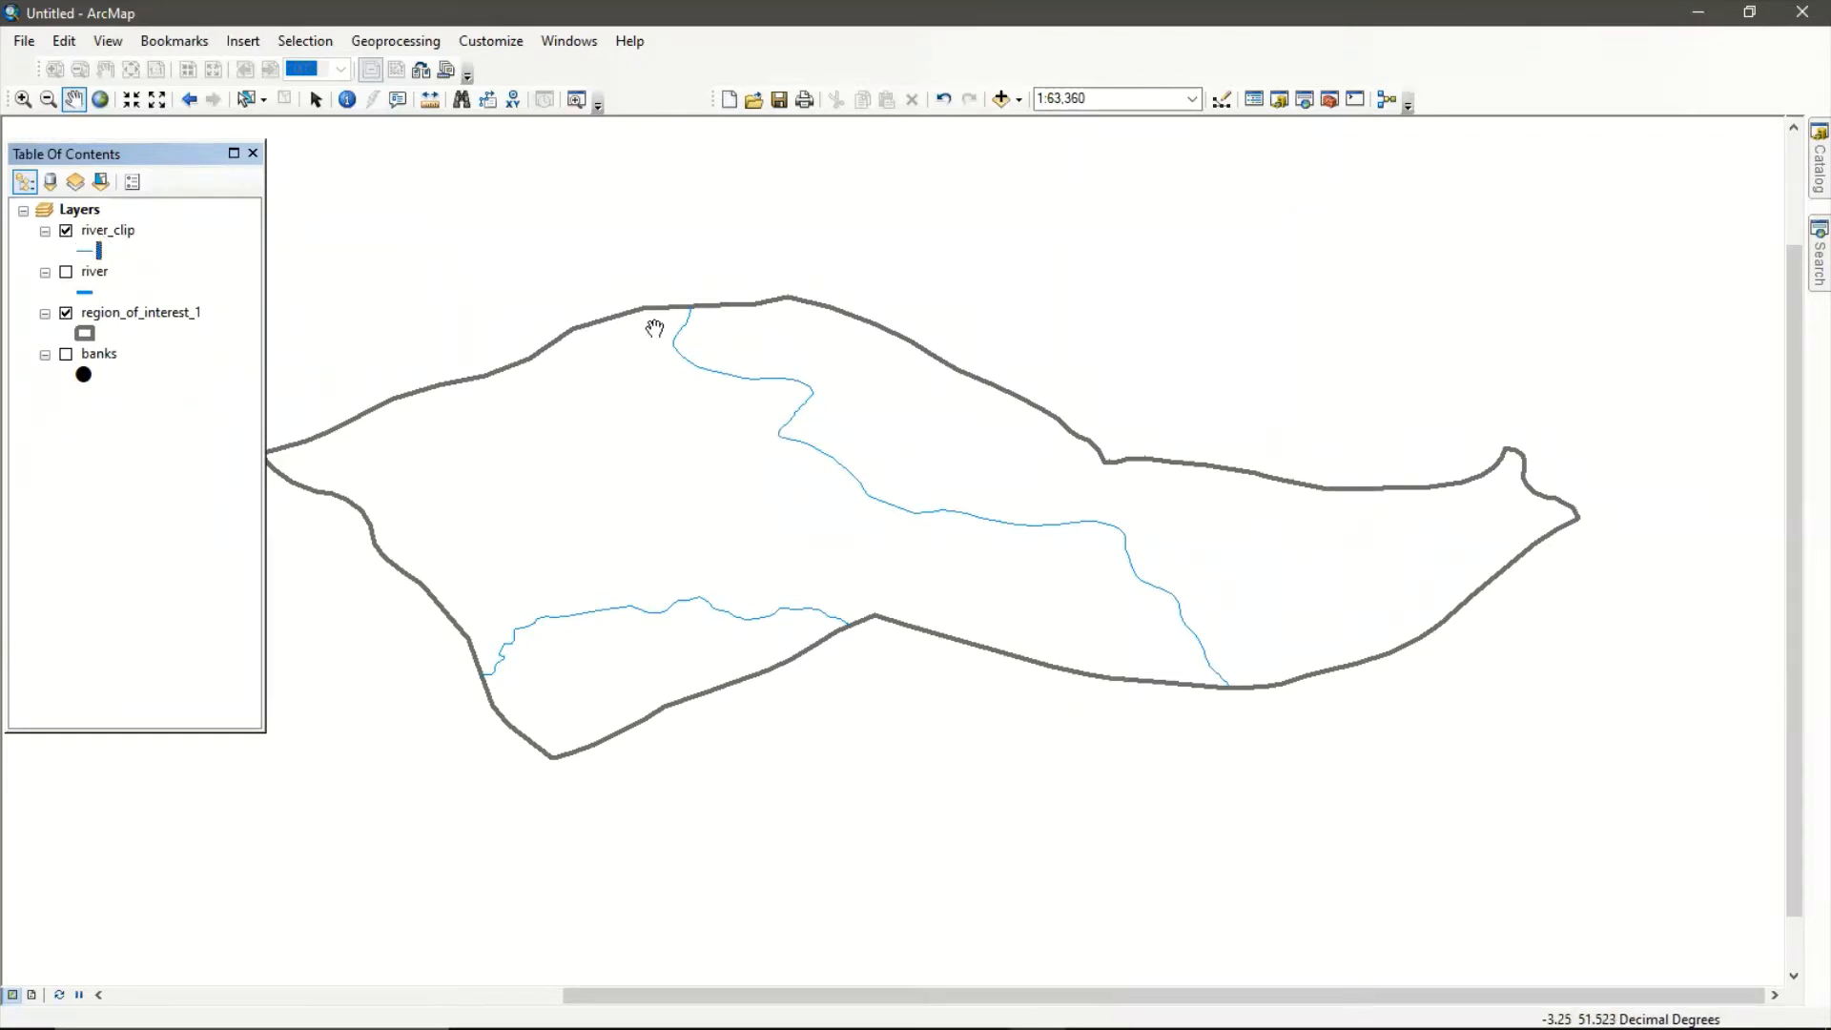
click(67, 314)
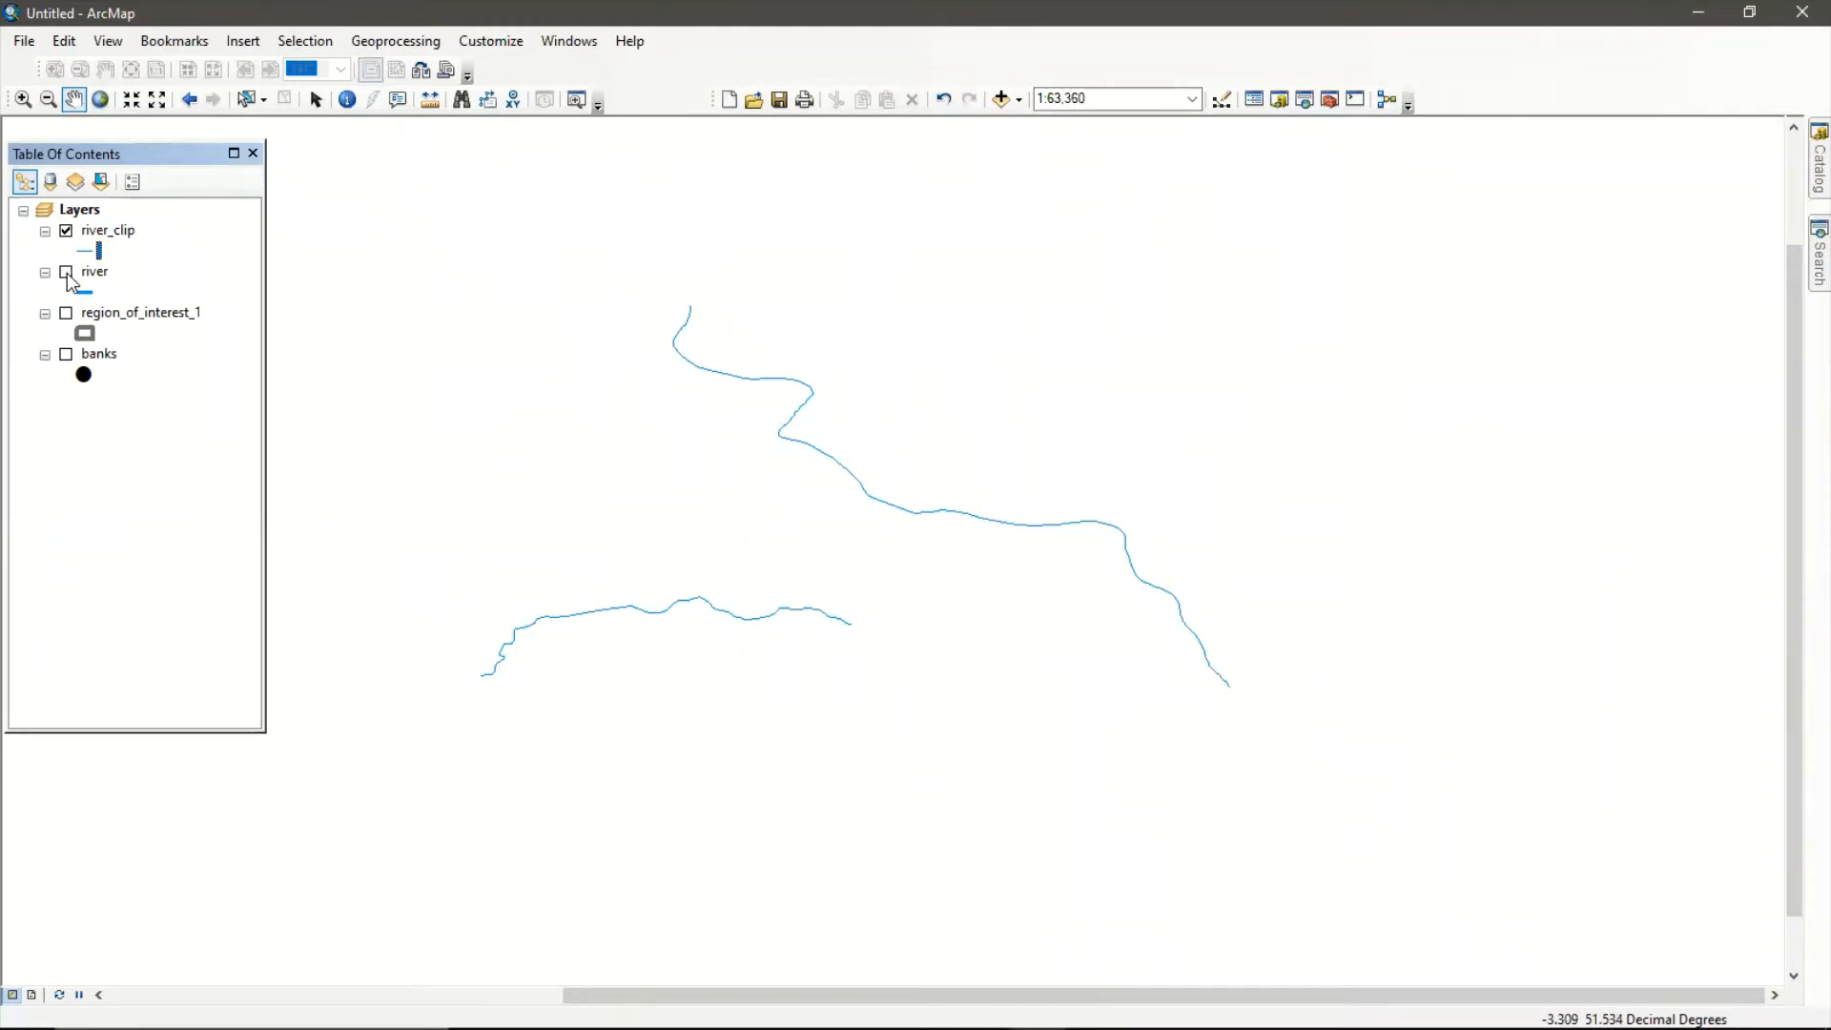
click(67, 273)
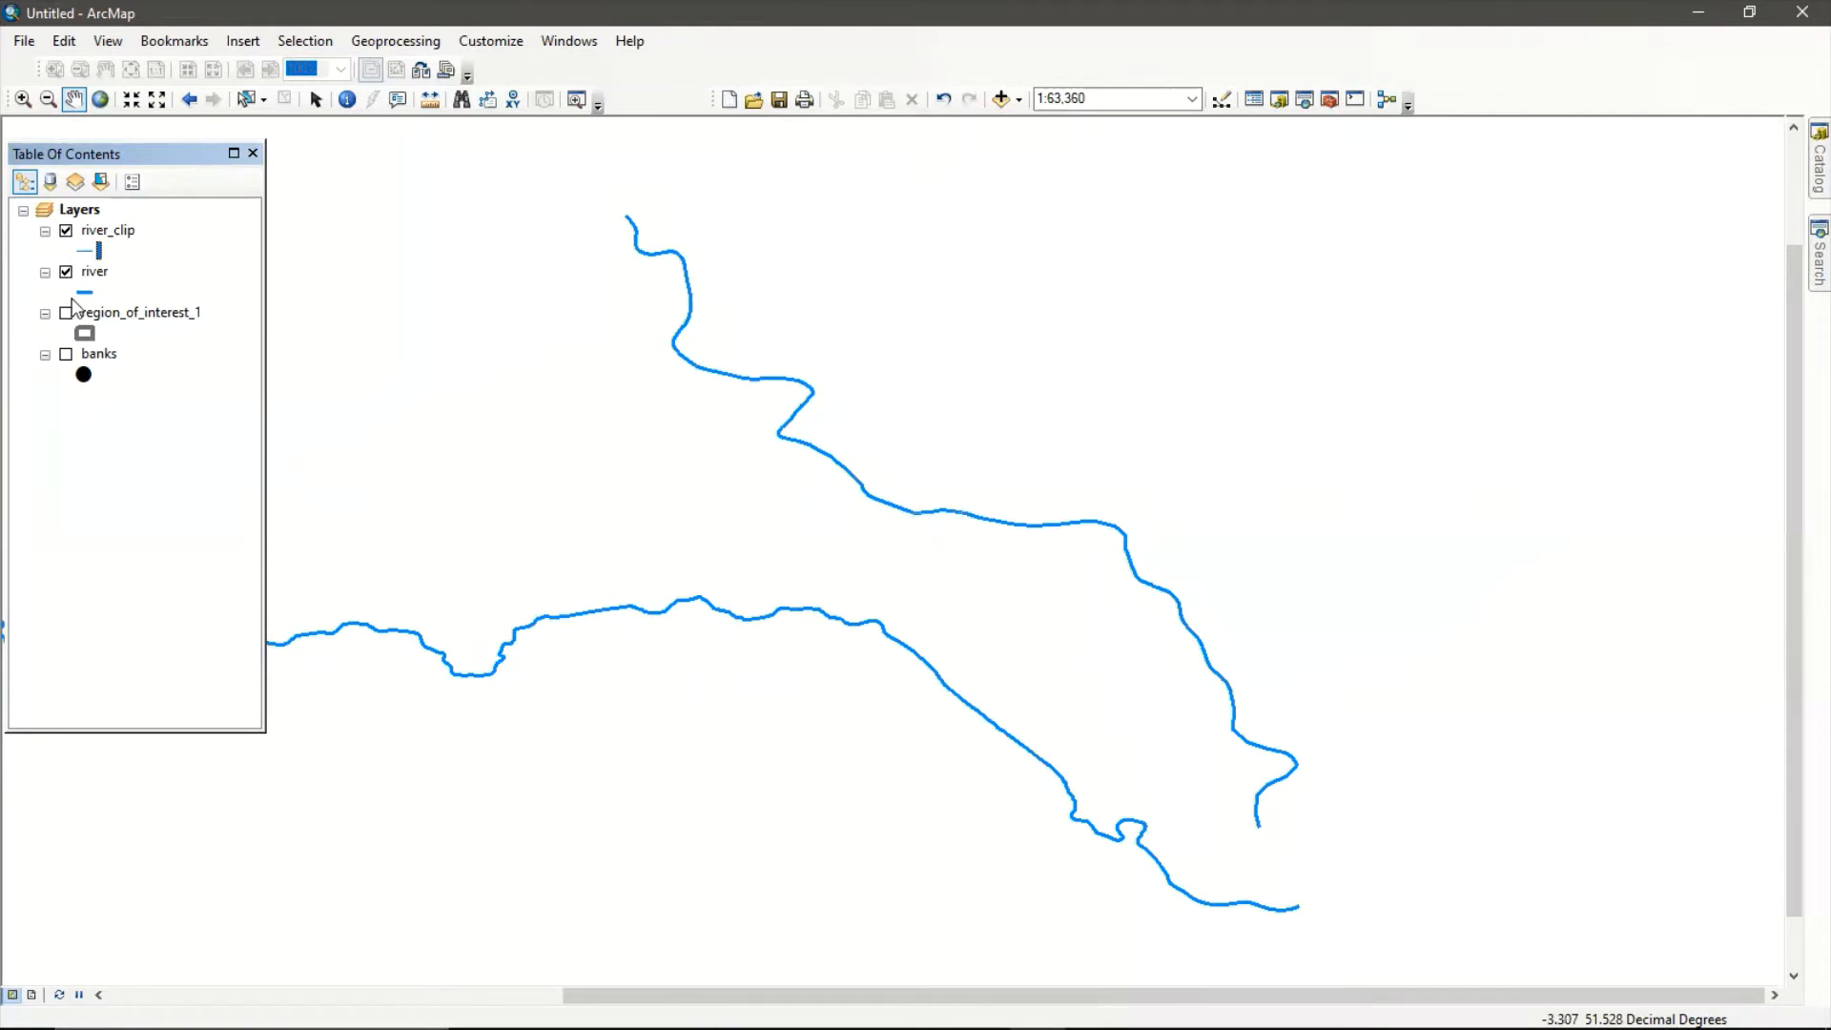
click(66, 313)
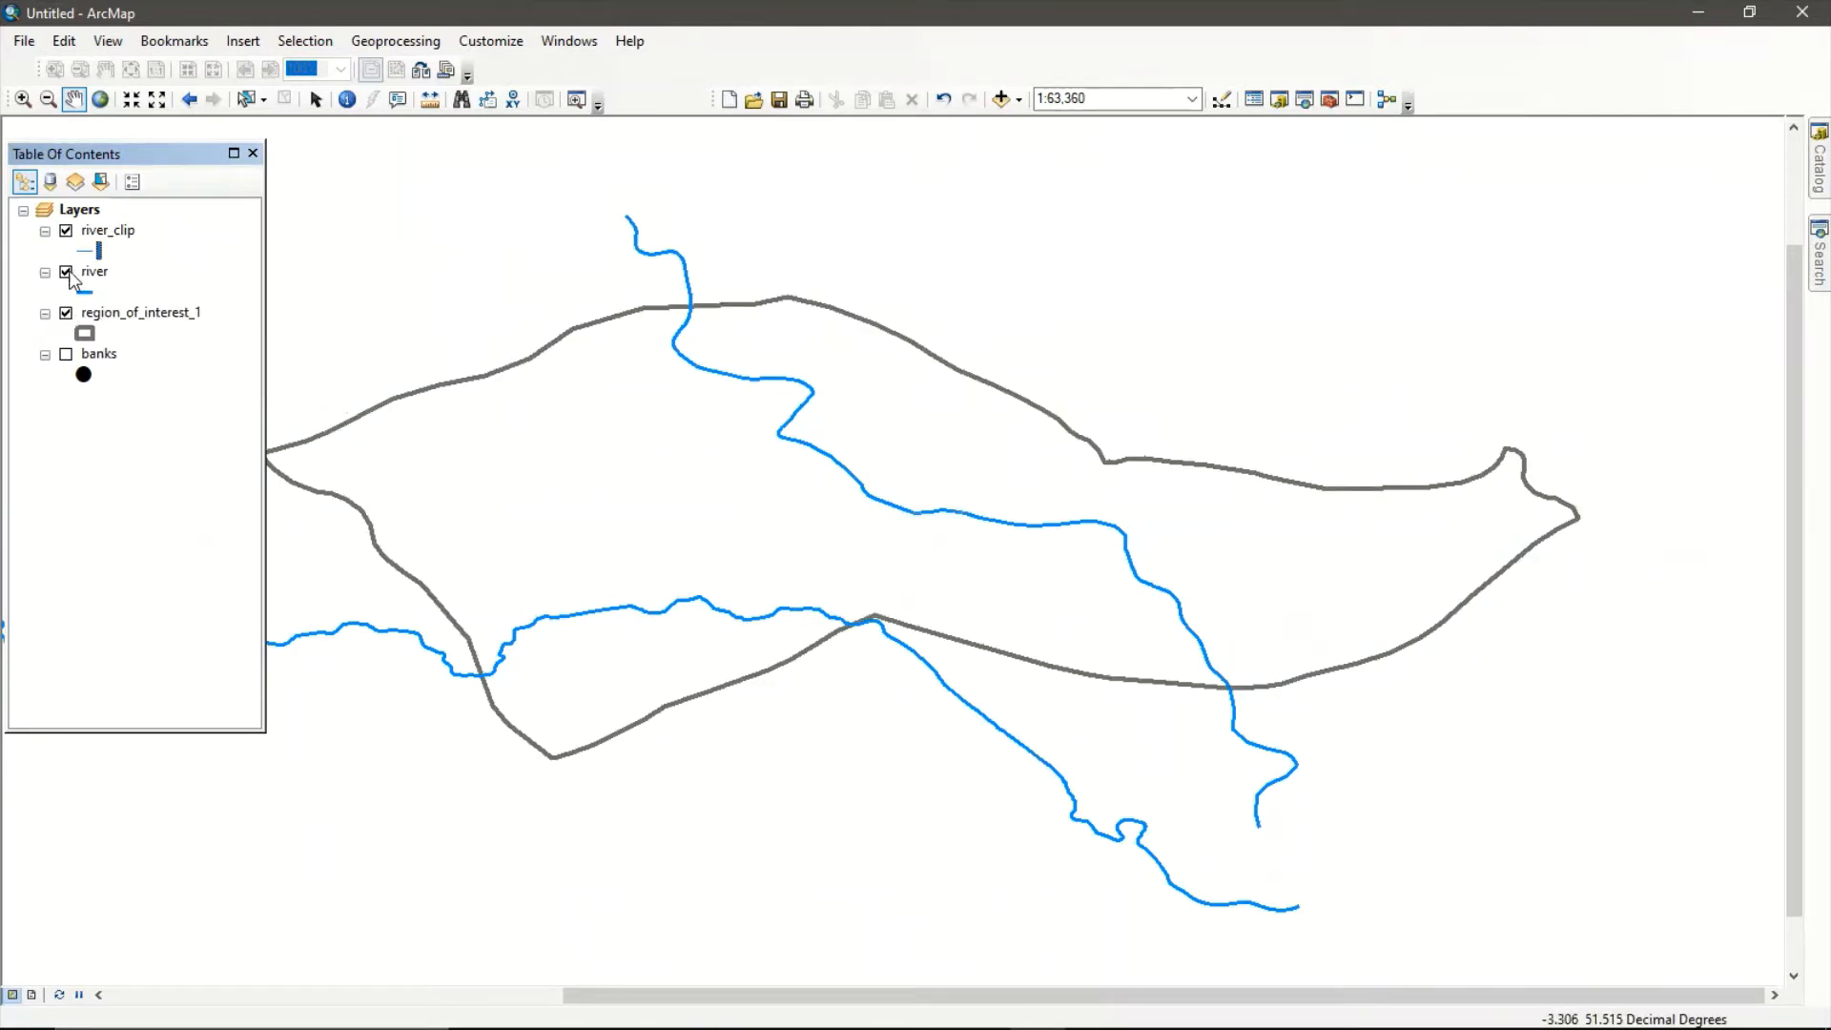
click(66, 272)
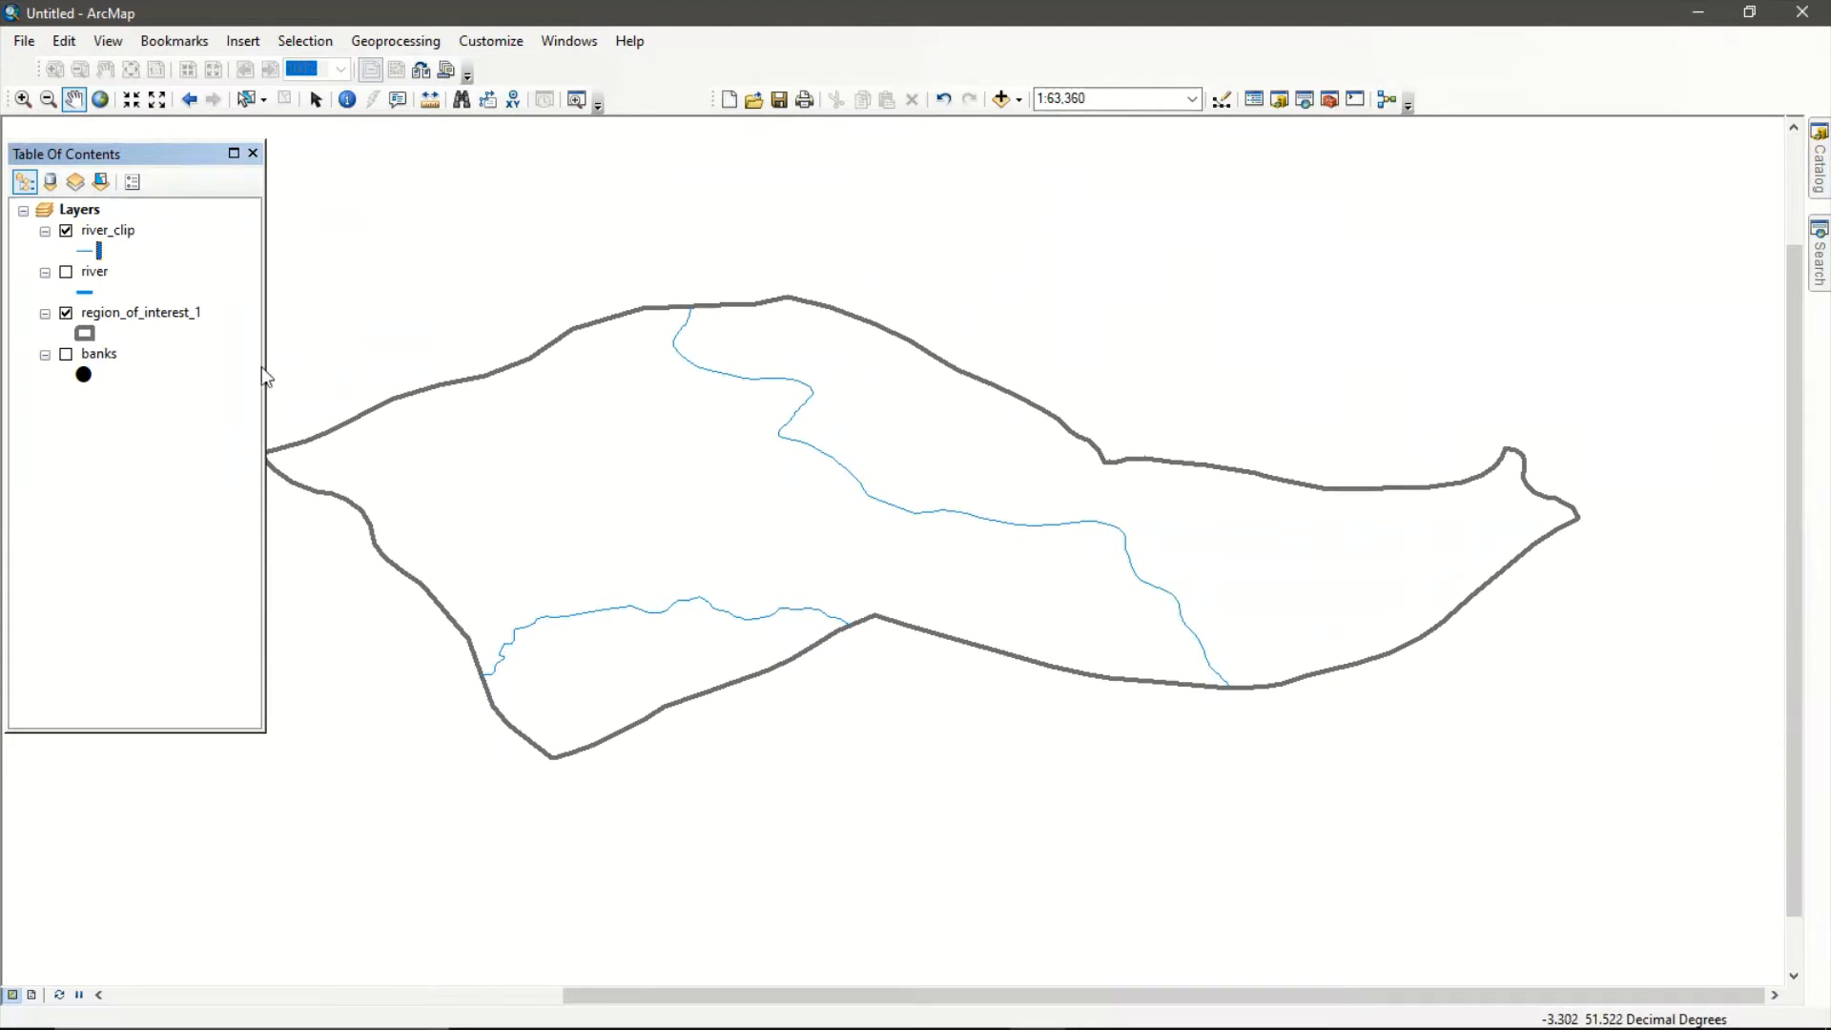
Add region_of_interest_2.shp from the training folder to the map and inspect where it overlaps region_of_interest_1.
click(1802, 162)
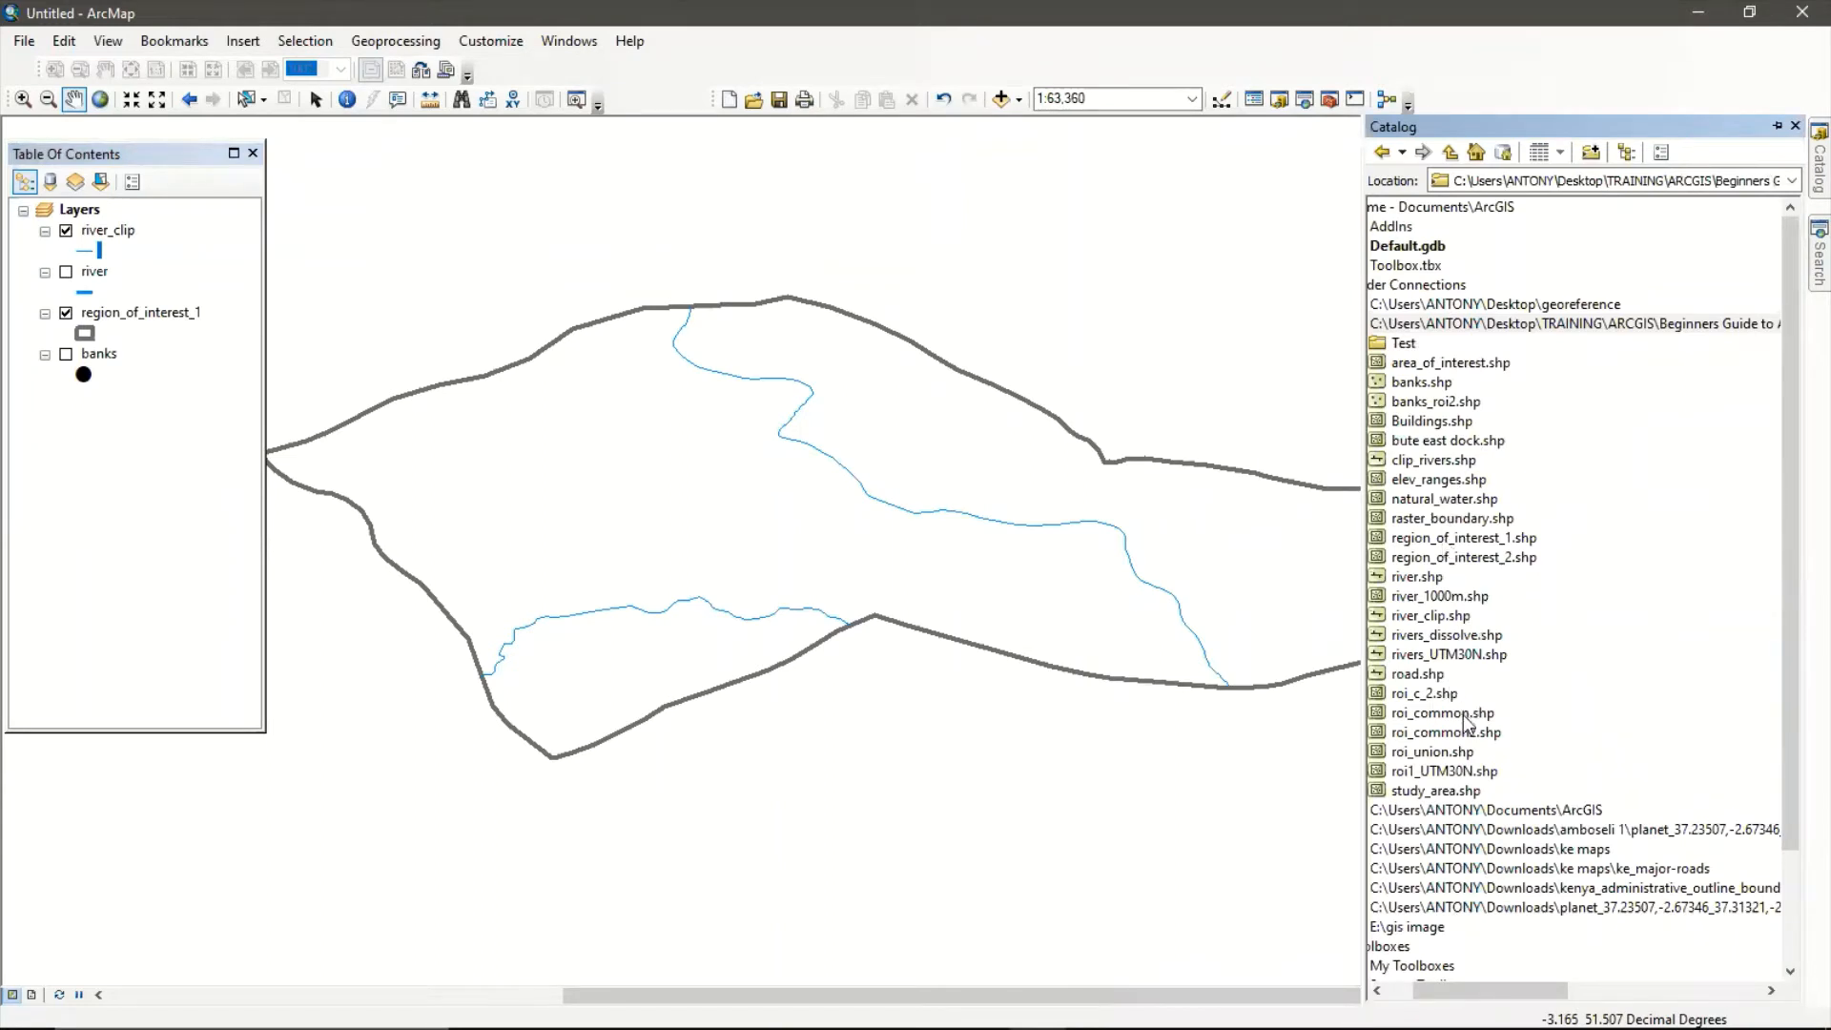
drag(1449, 561, 981, 444)
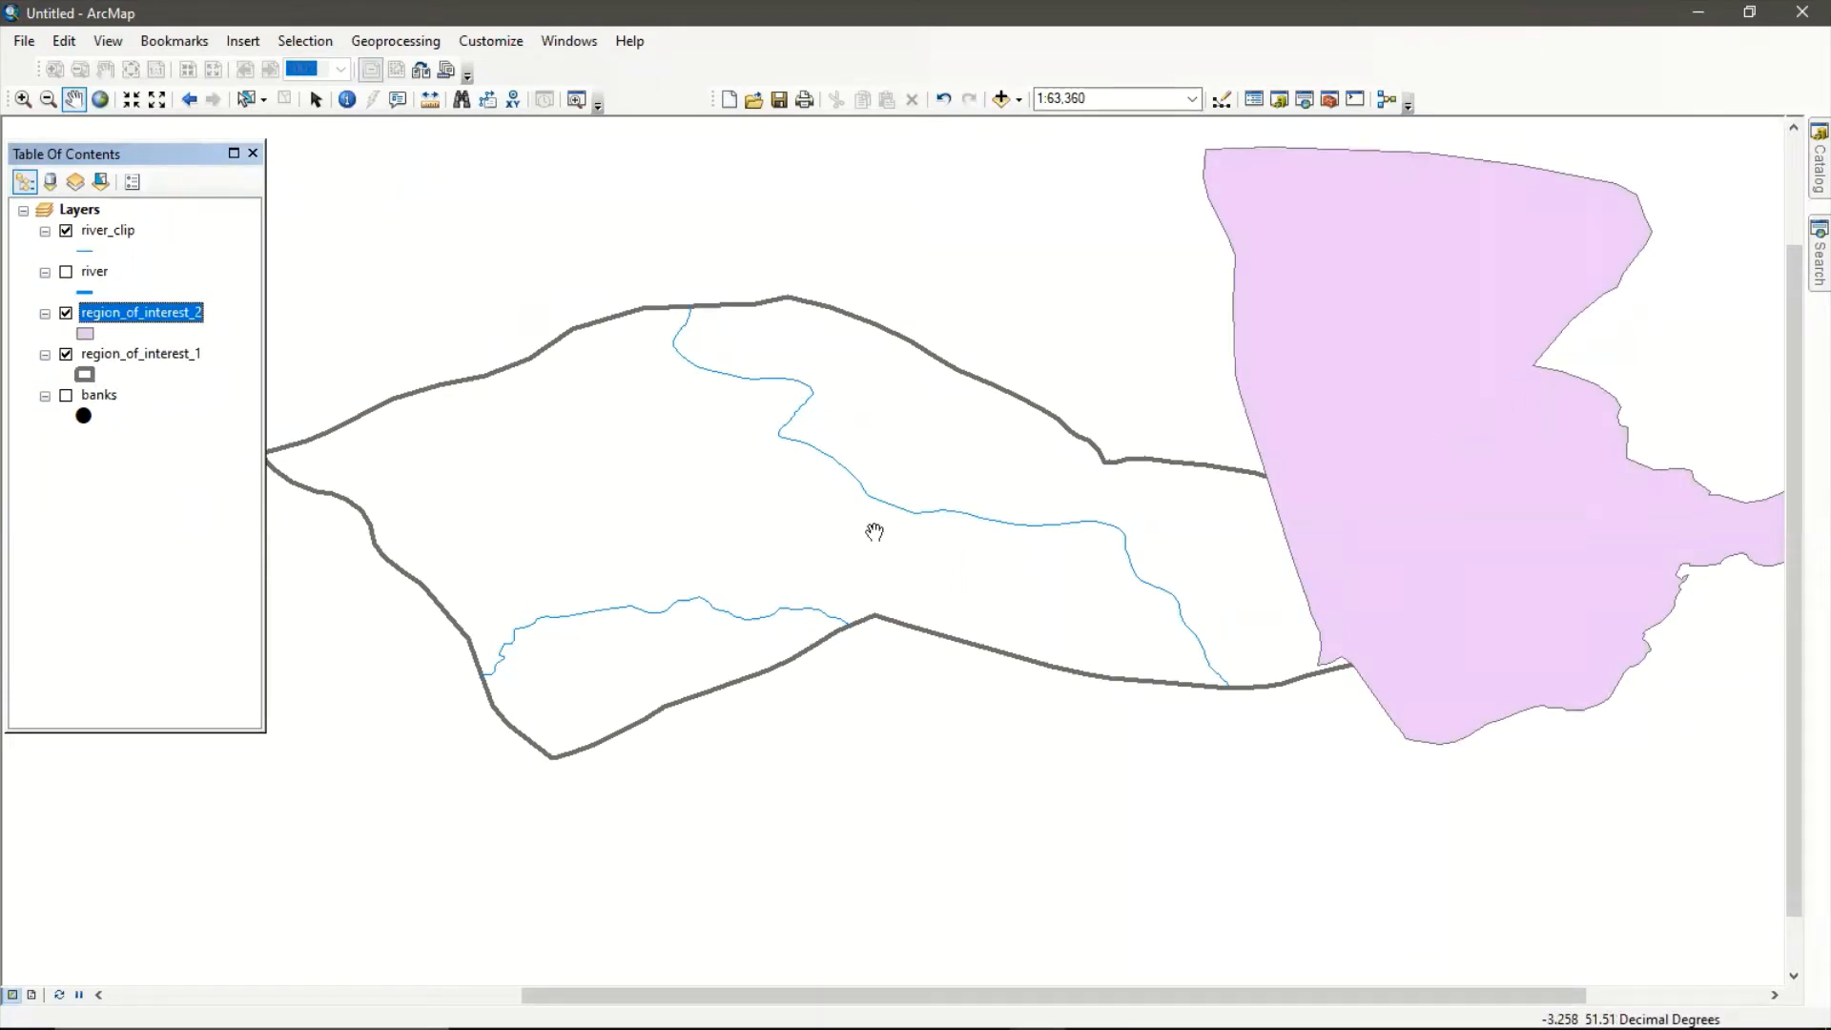
scroll(1369, 507, down, 2)
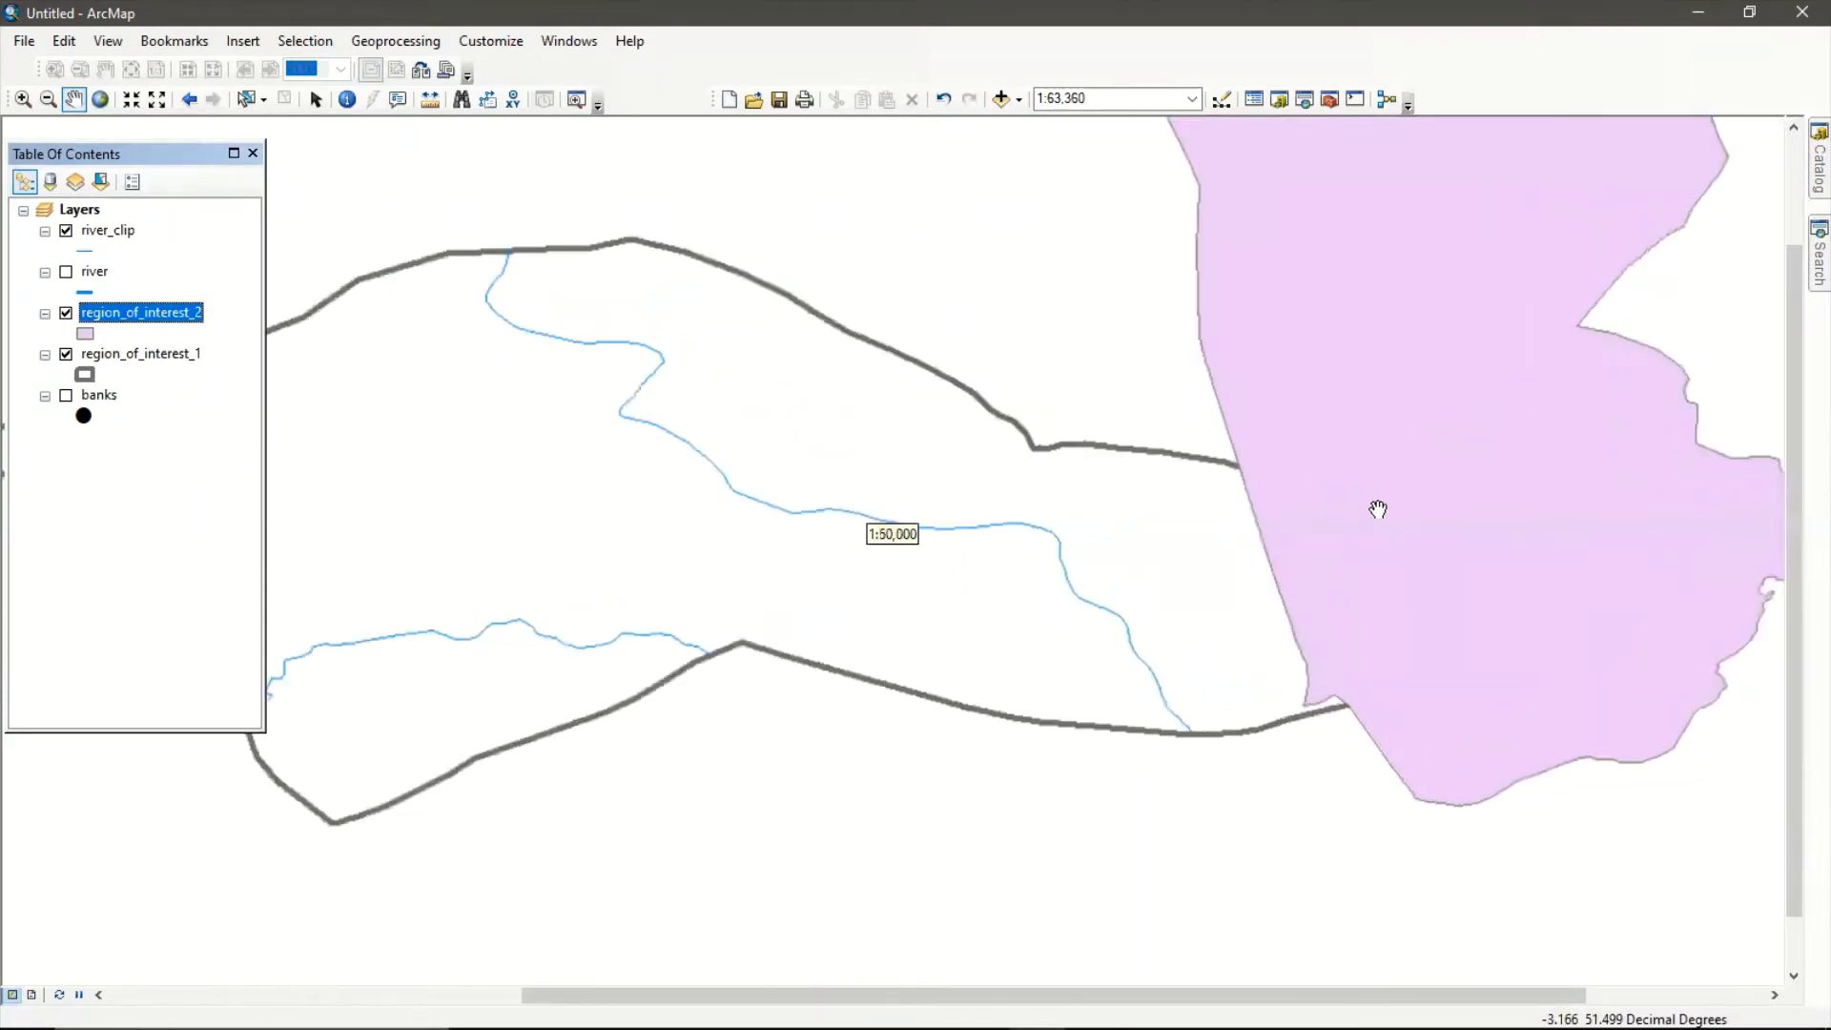
Move the region_of_interest_1 layer above region_of_interest_2 in the layer order.
scroll(1377, 510, up, 2)
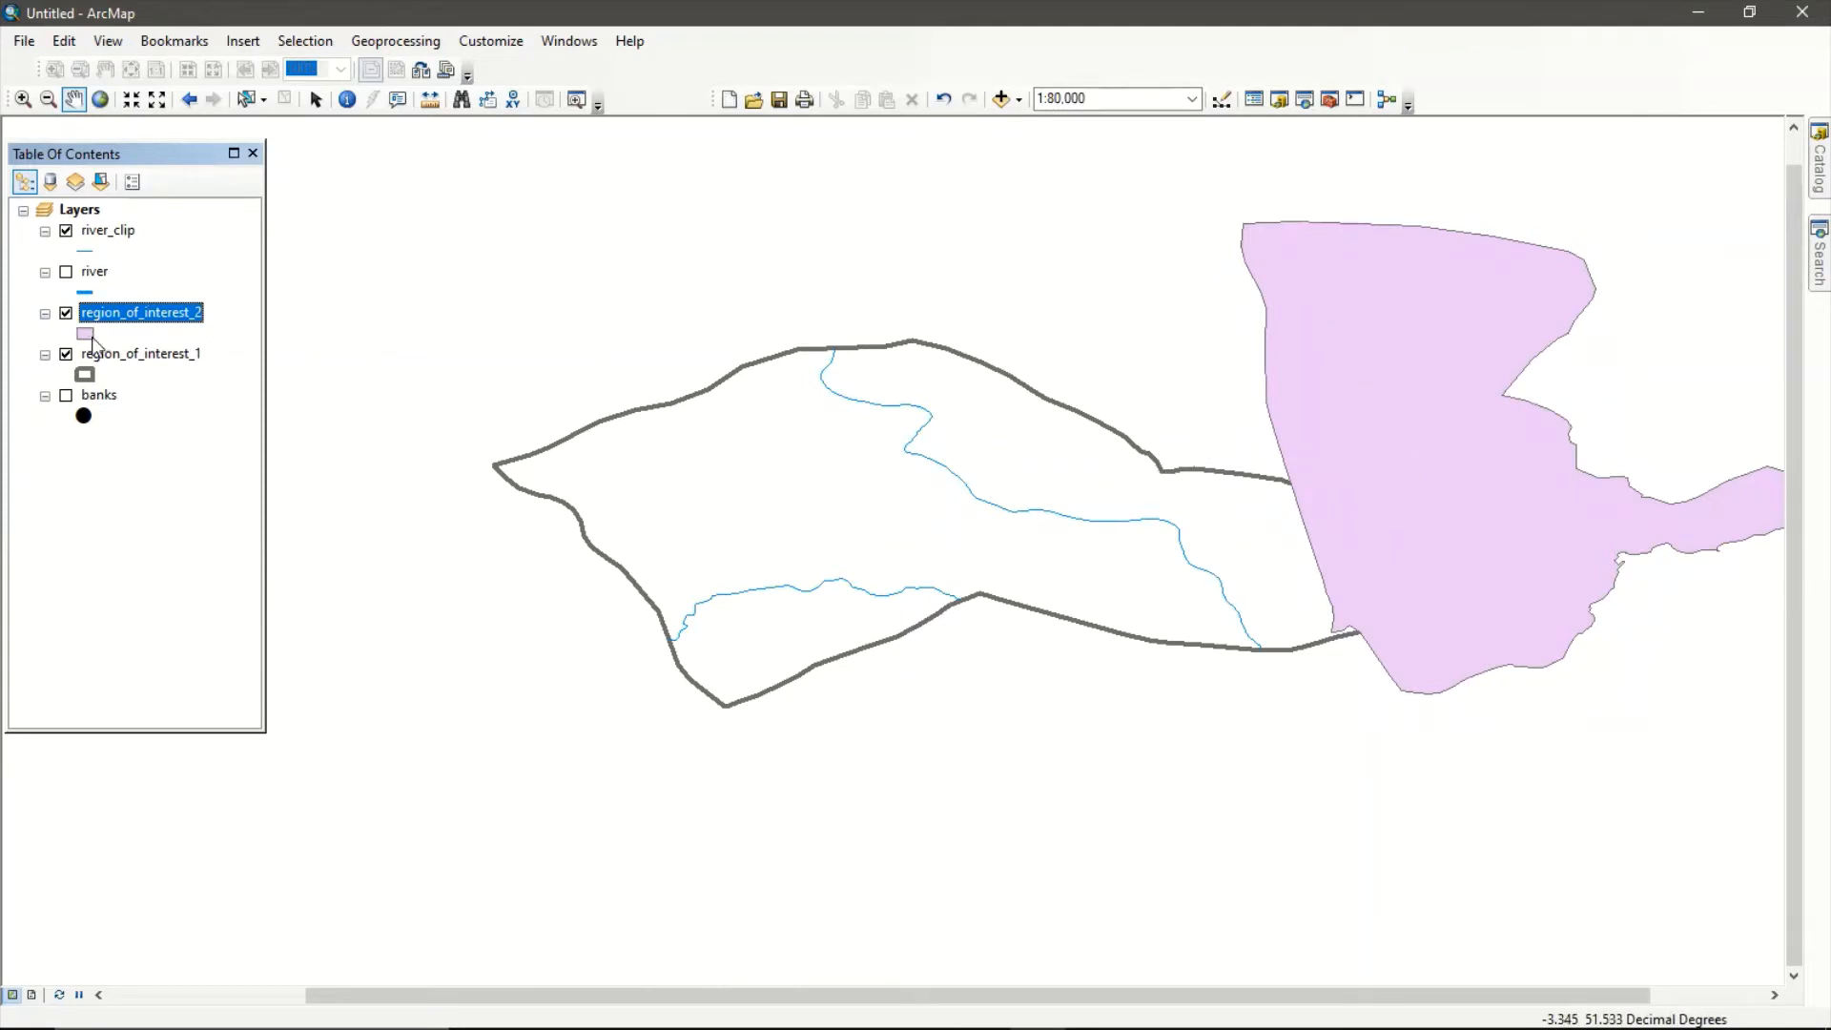
drag(172, 358, 158, 307)
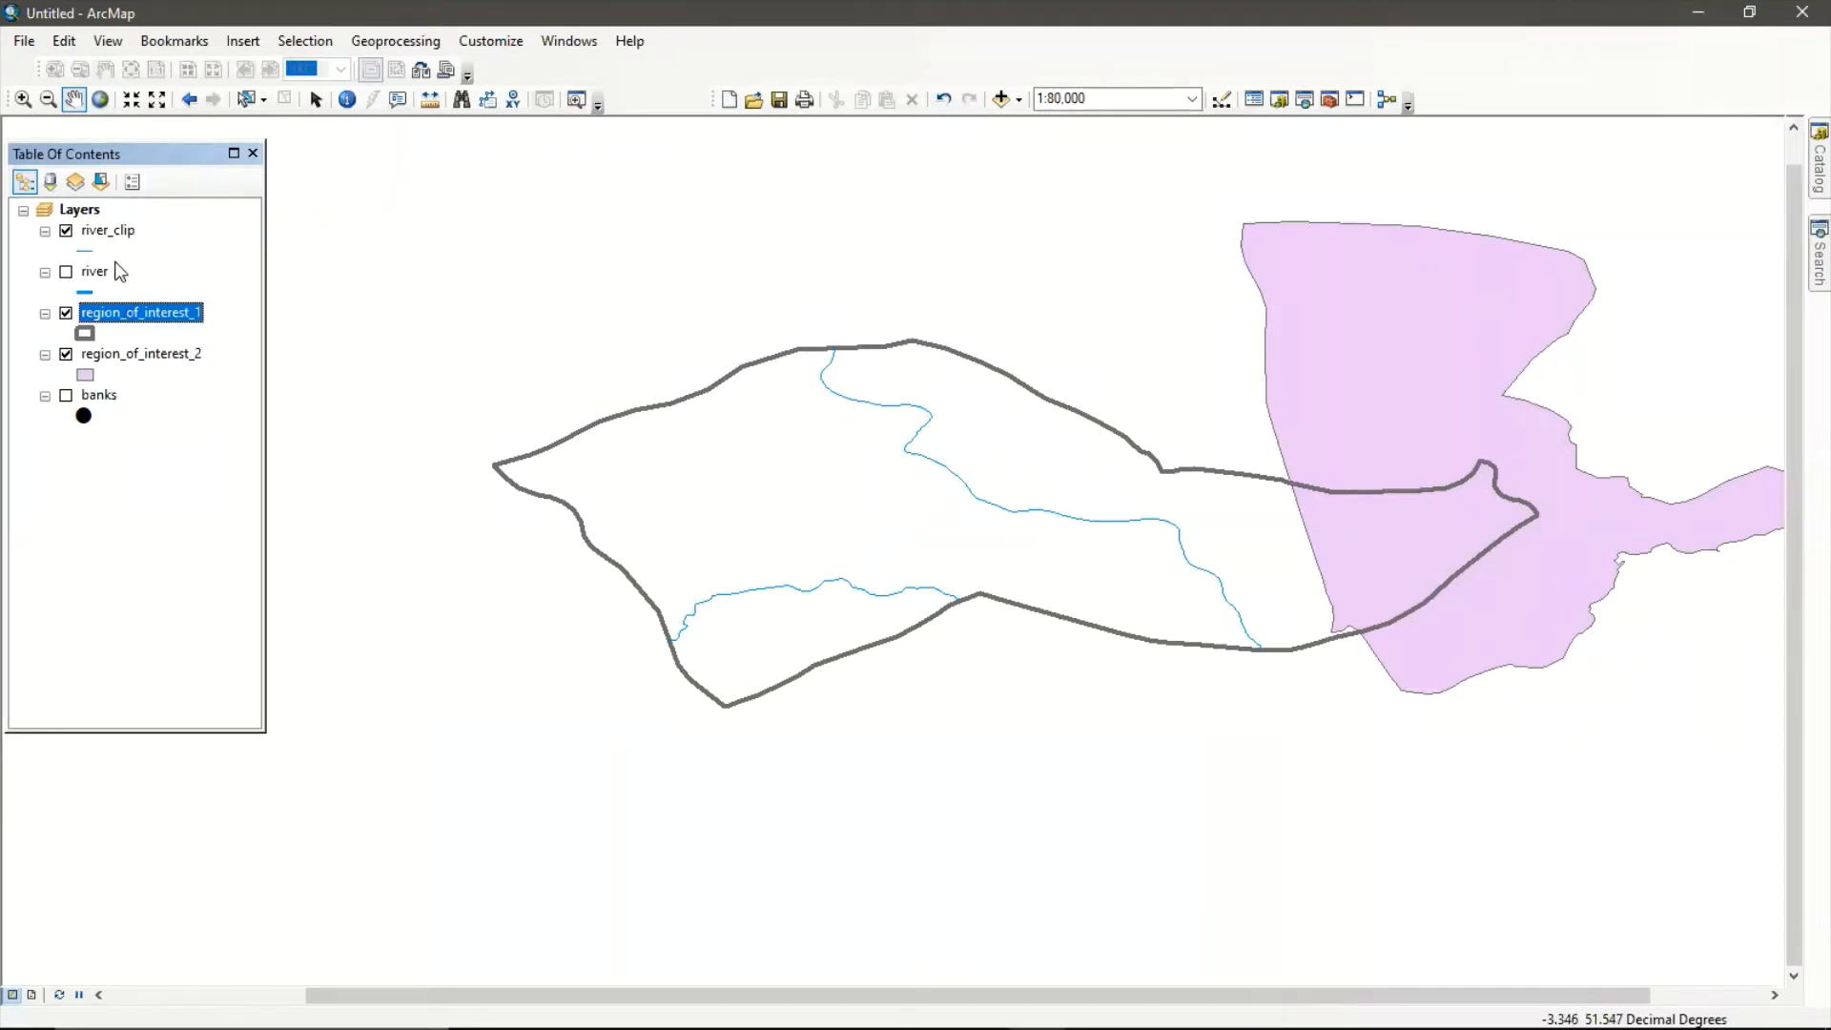
Search the tools for "intersect" and open the Intersect (Analysis) tool.
click(1815, 253)
click(1817, 164)
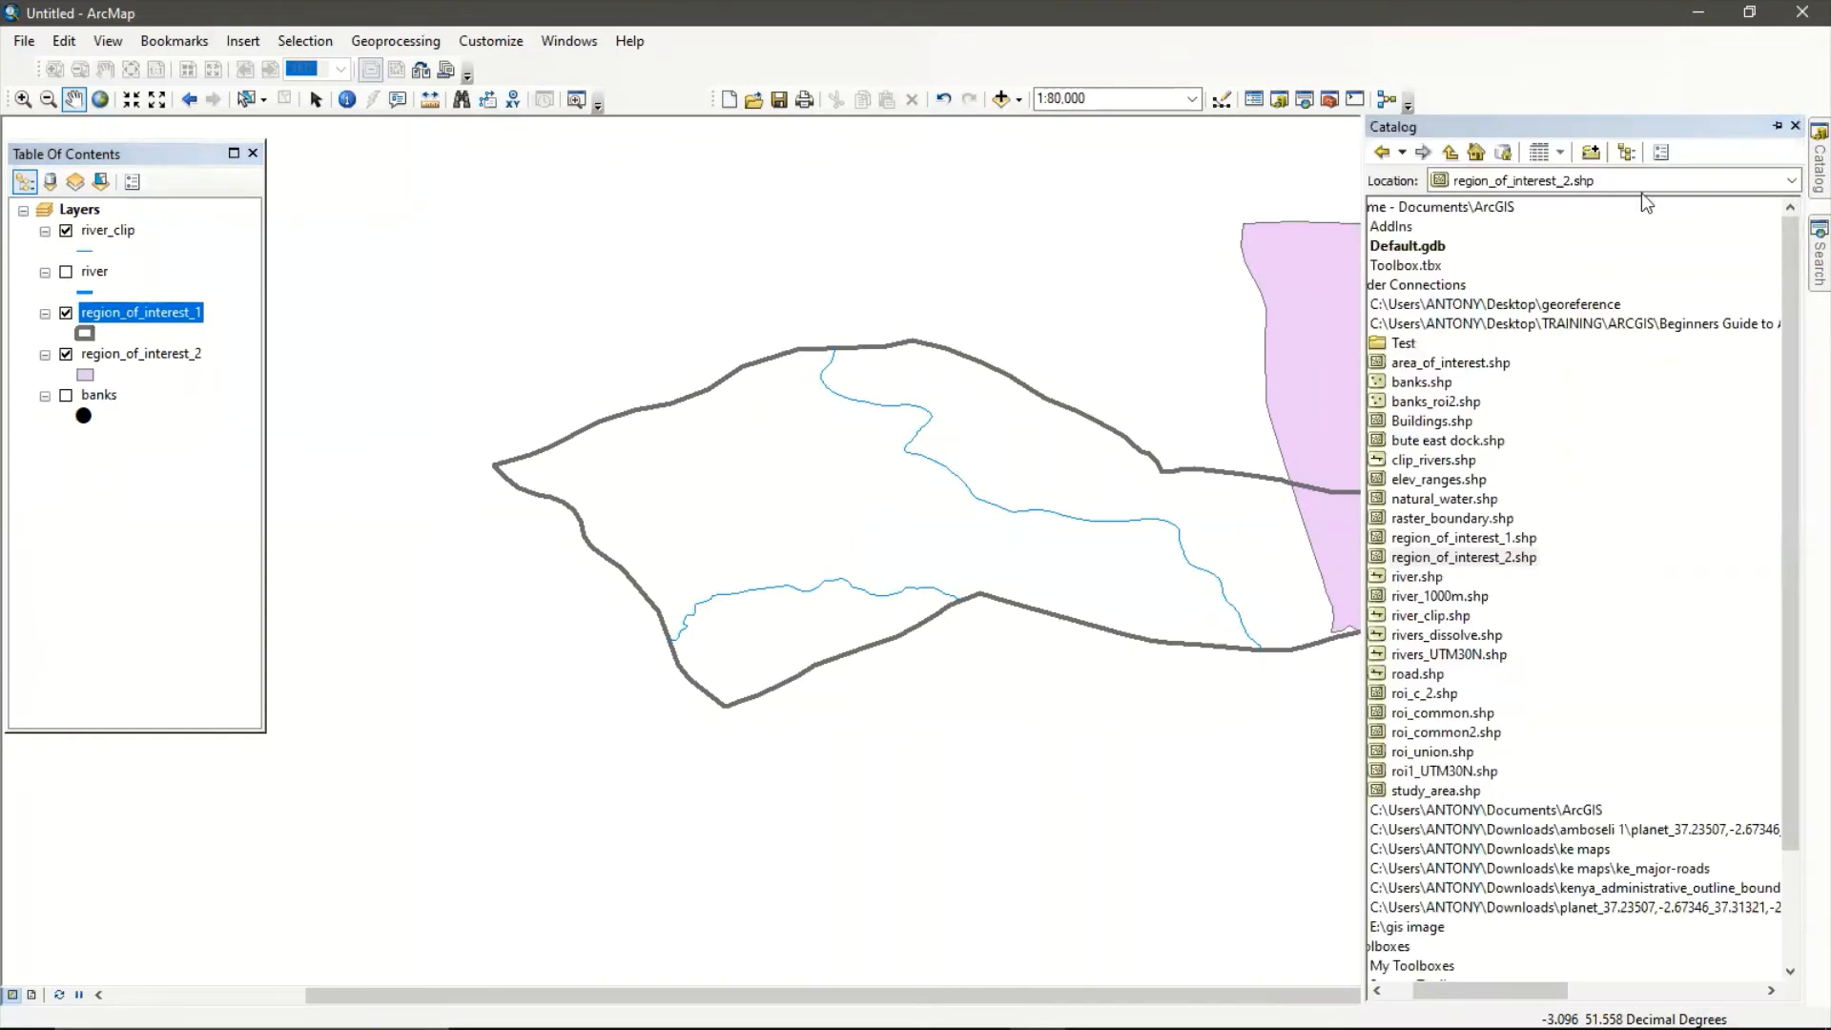
click(1818, 256)
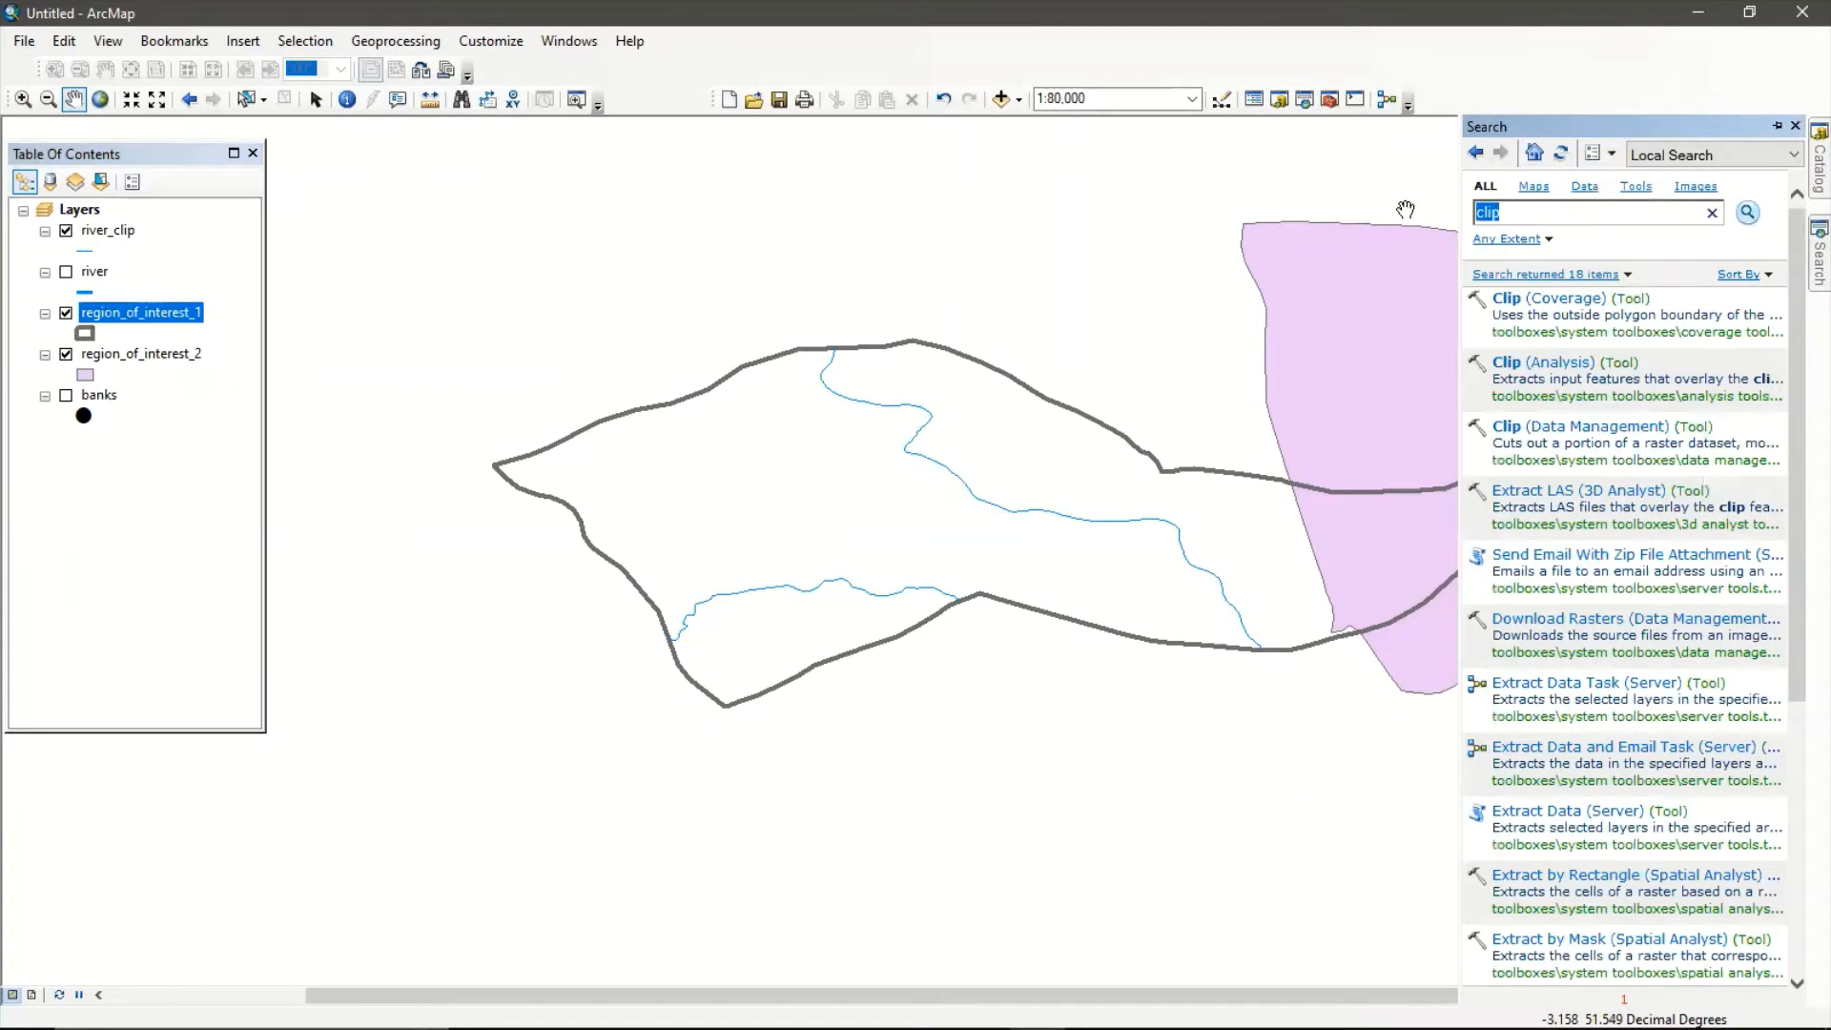
text(sect)
key(Return)
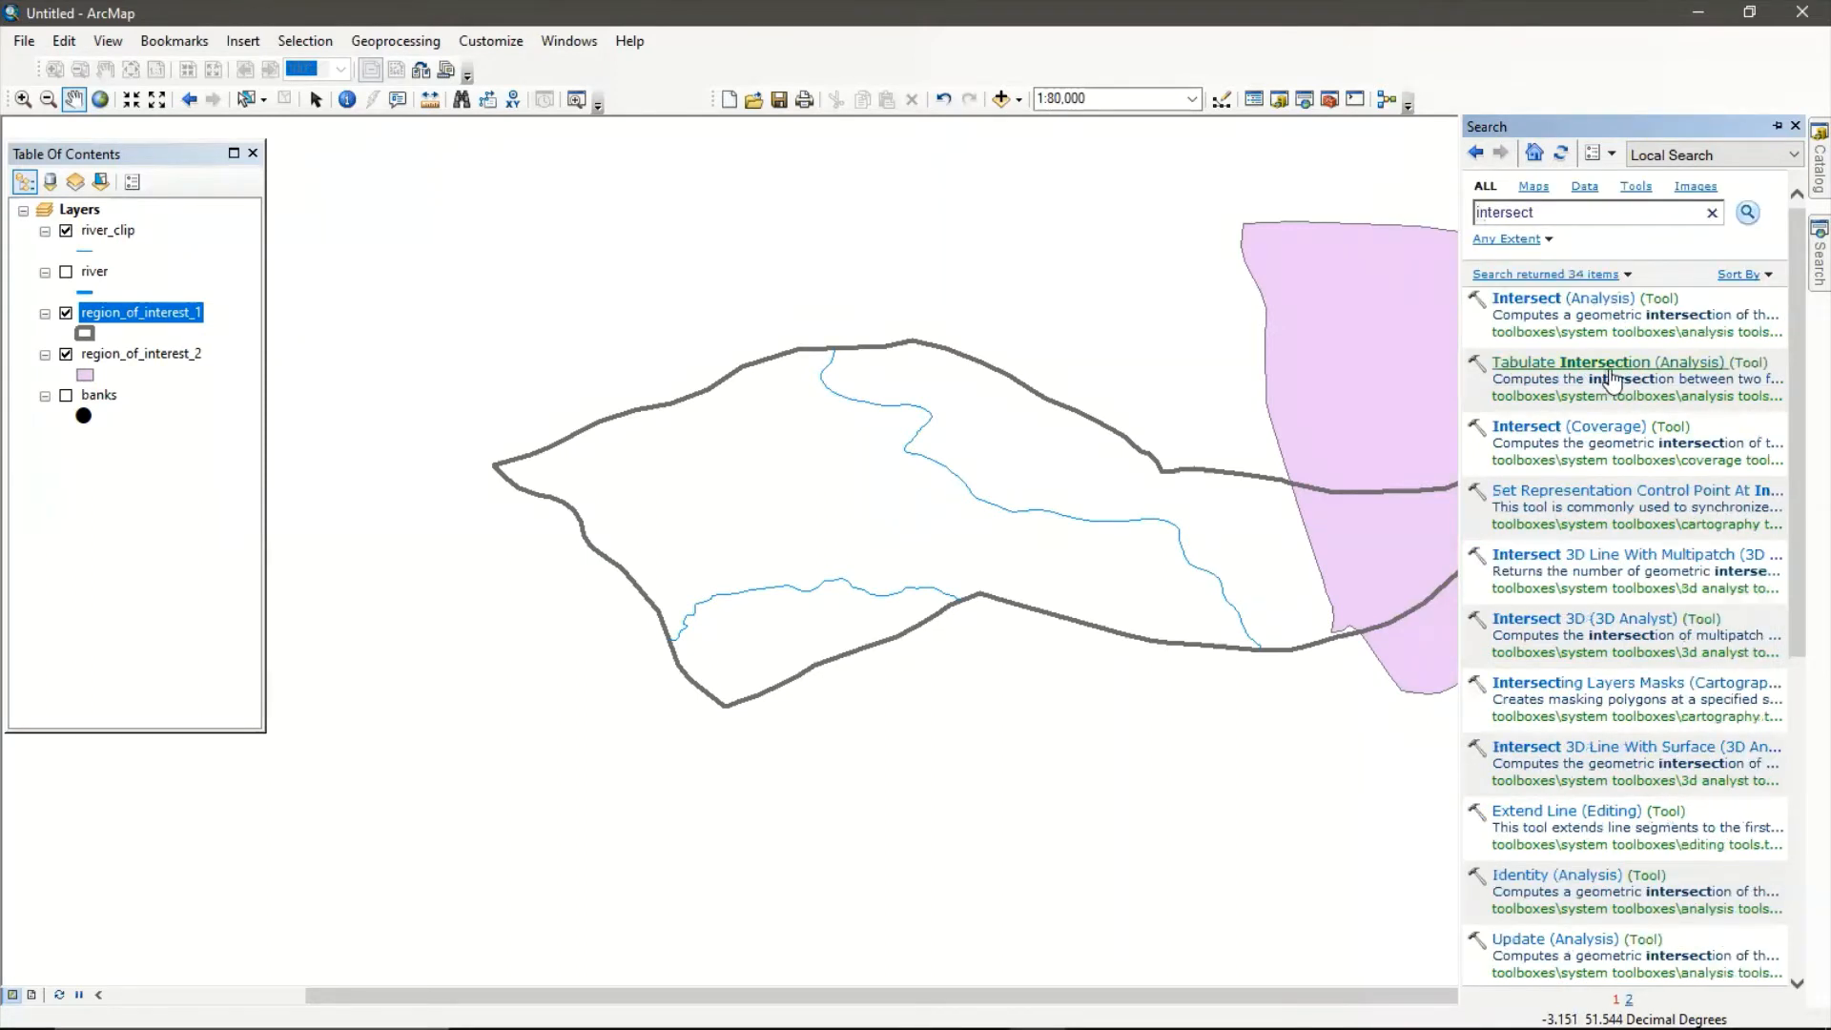
click(1597, 303)
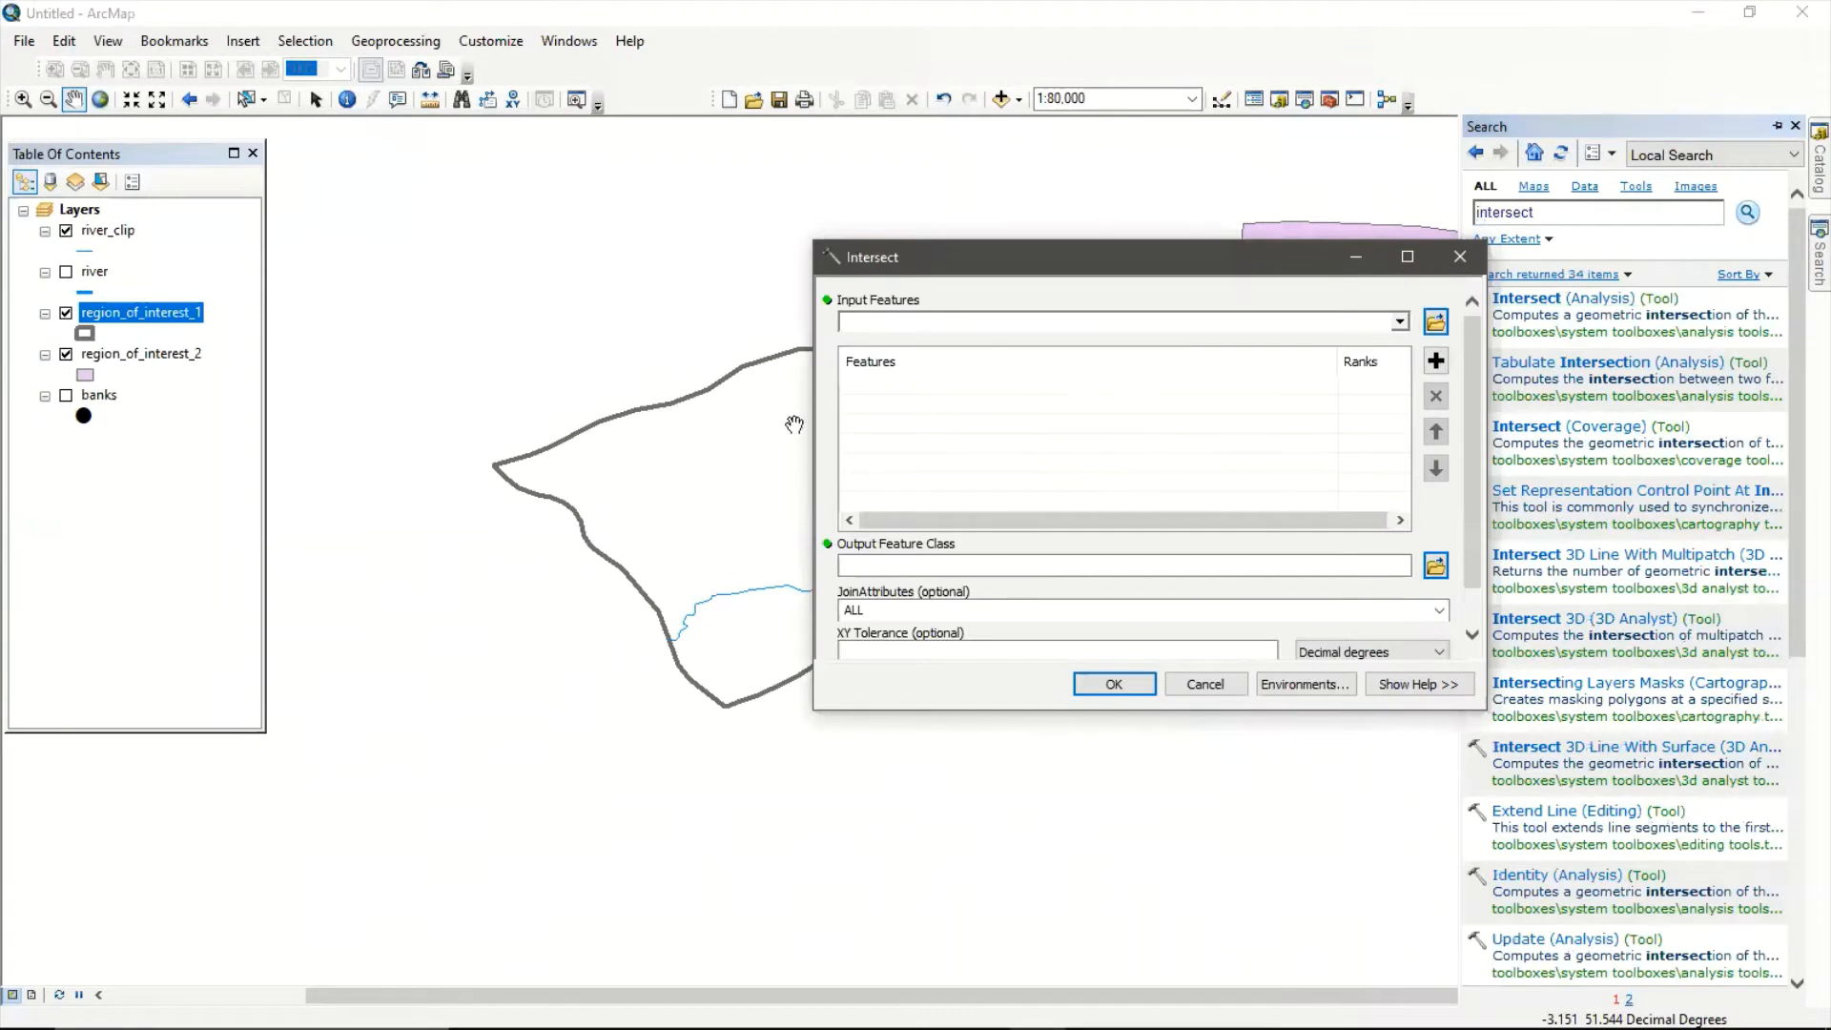
Run Intersect on region_of_interest_1 and region_of_interest_2, saving the output feature class as clip_roi in the training folder.
click(467, 303)
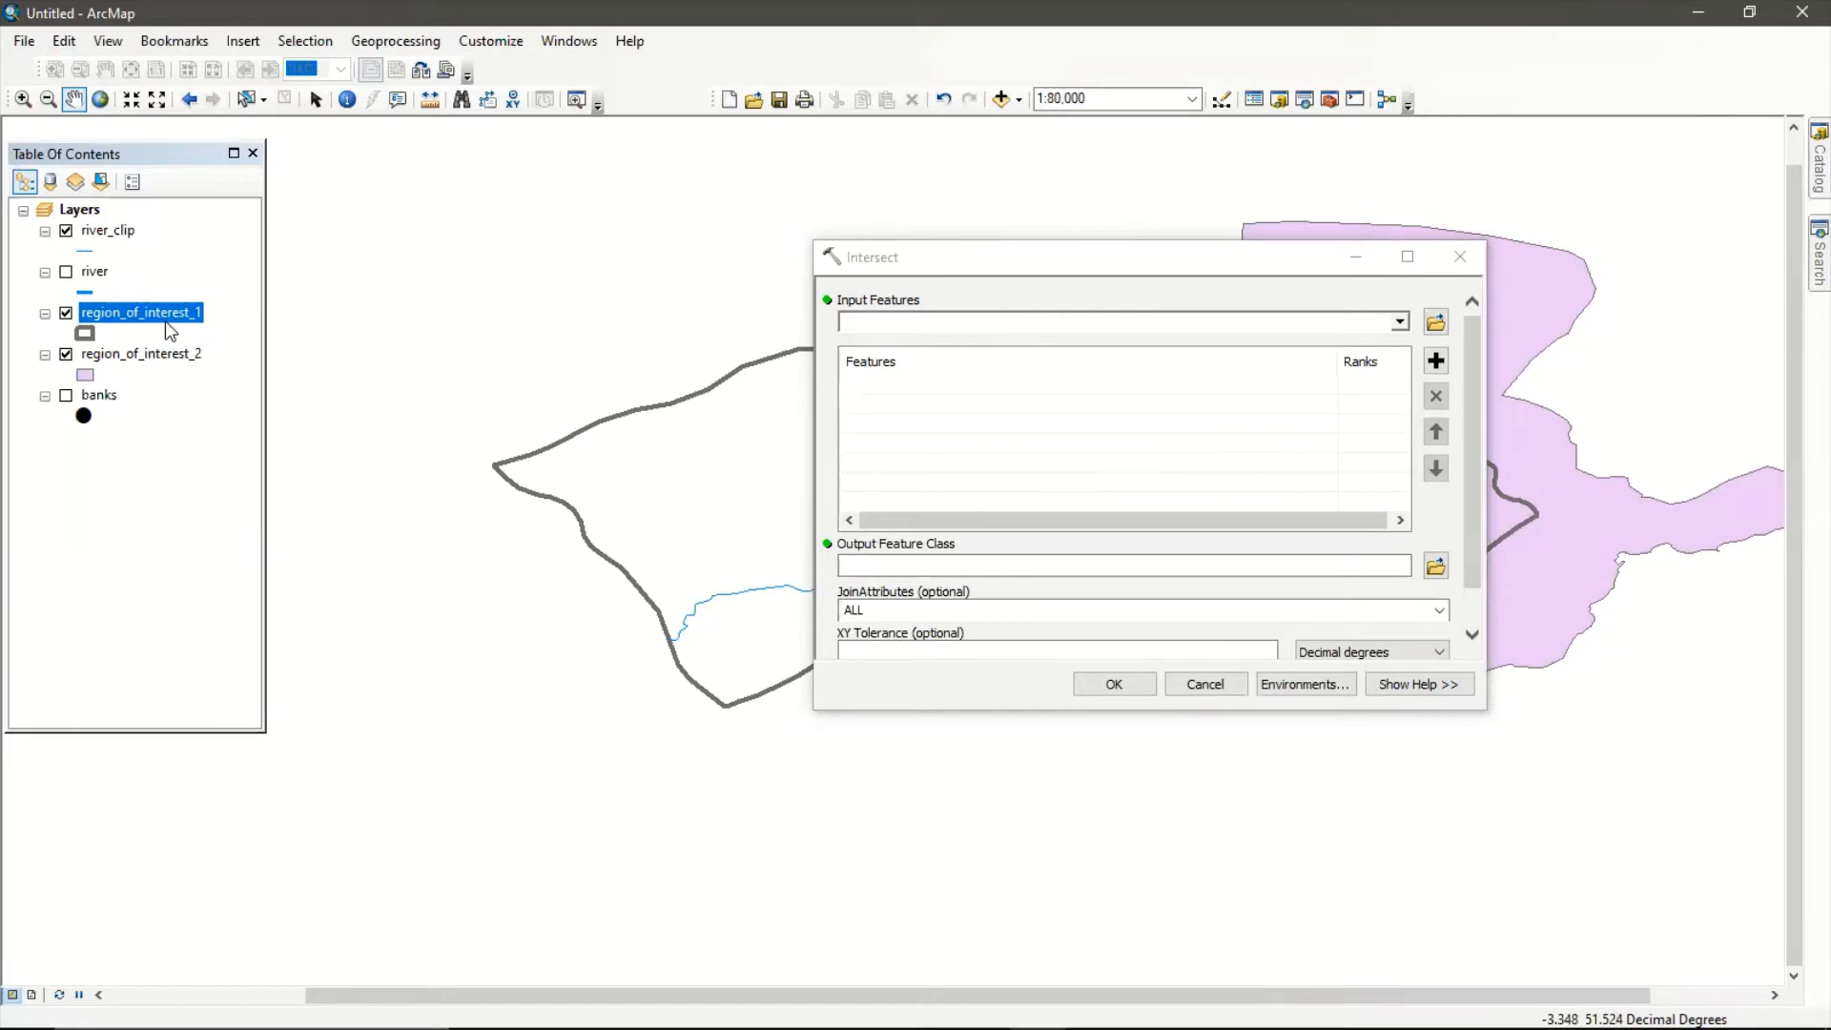
drag(167, 322, 960, 401)
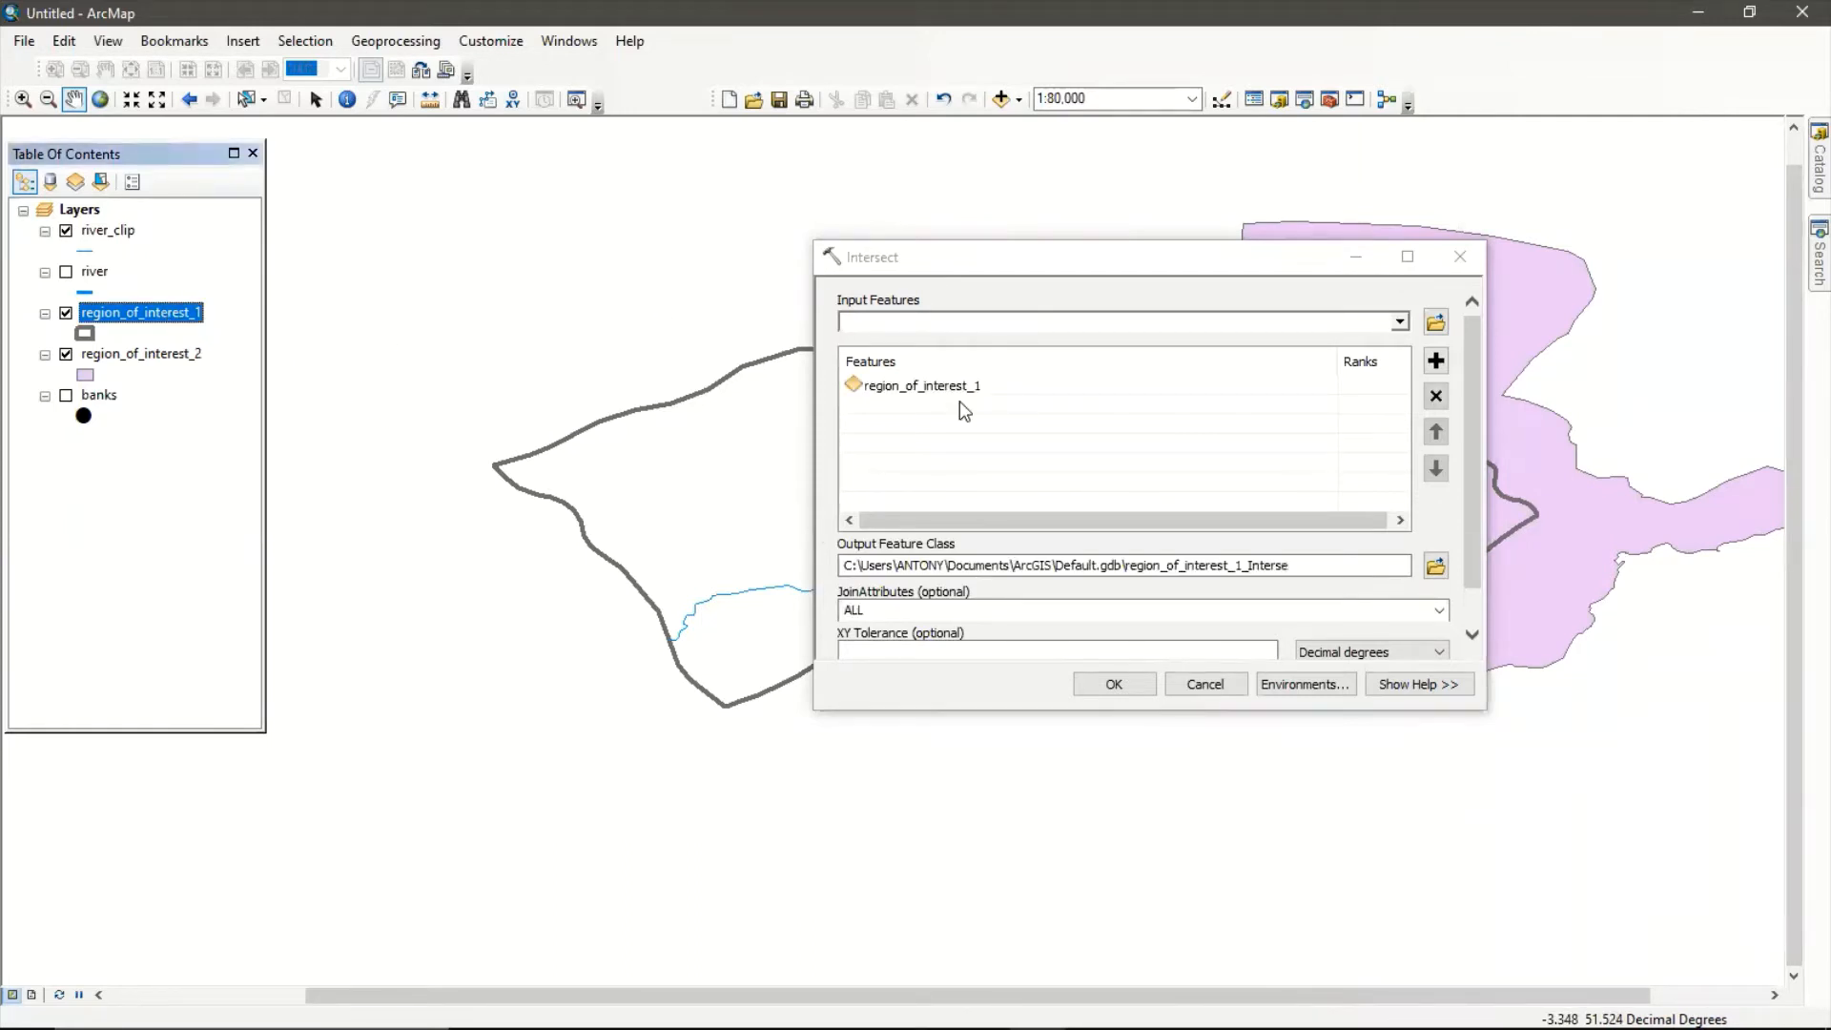
drag(173, 360, 907, 417)
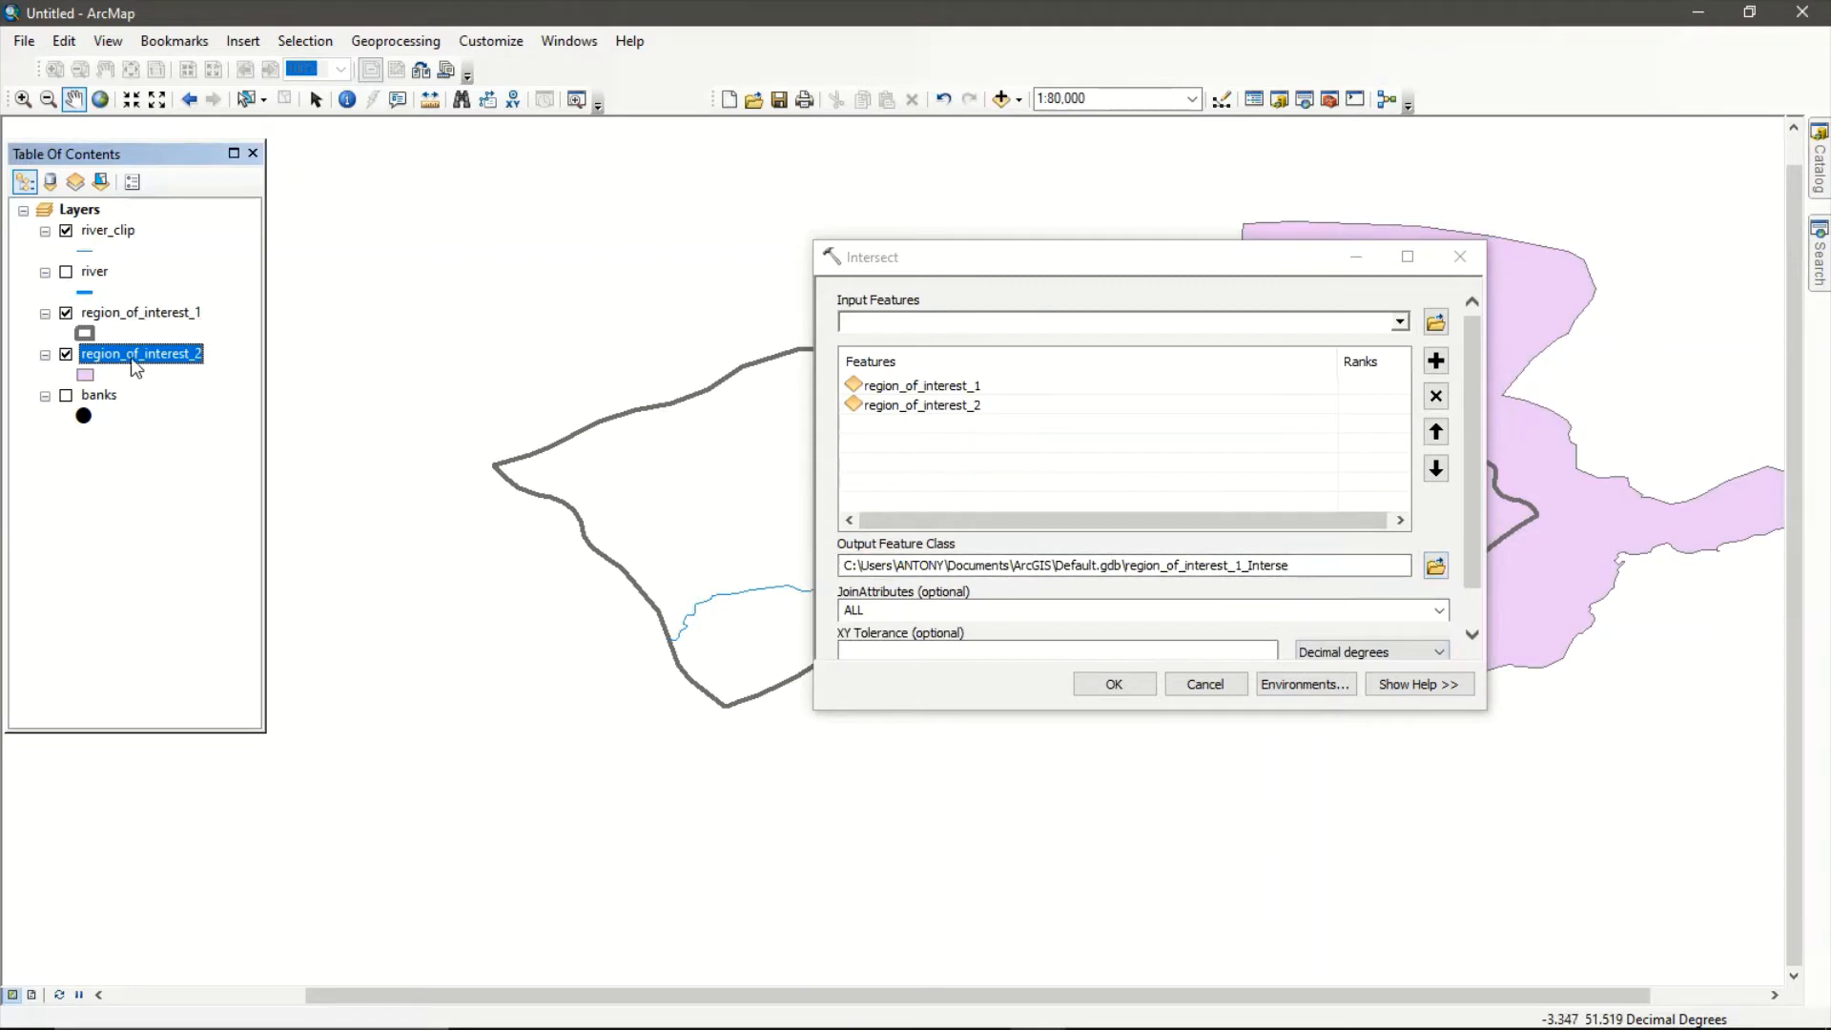
click(1435, 566)
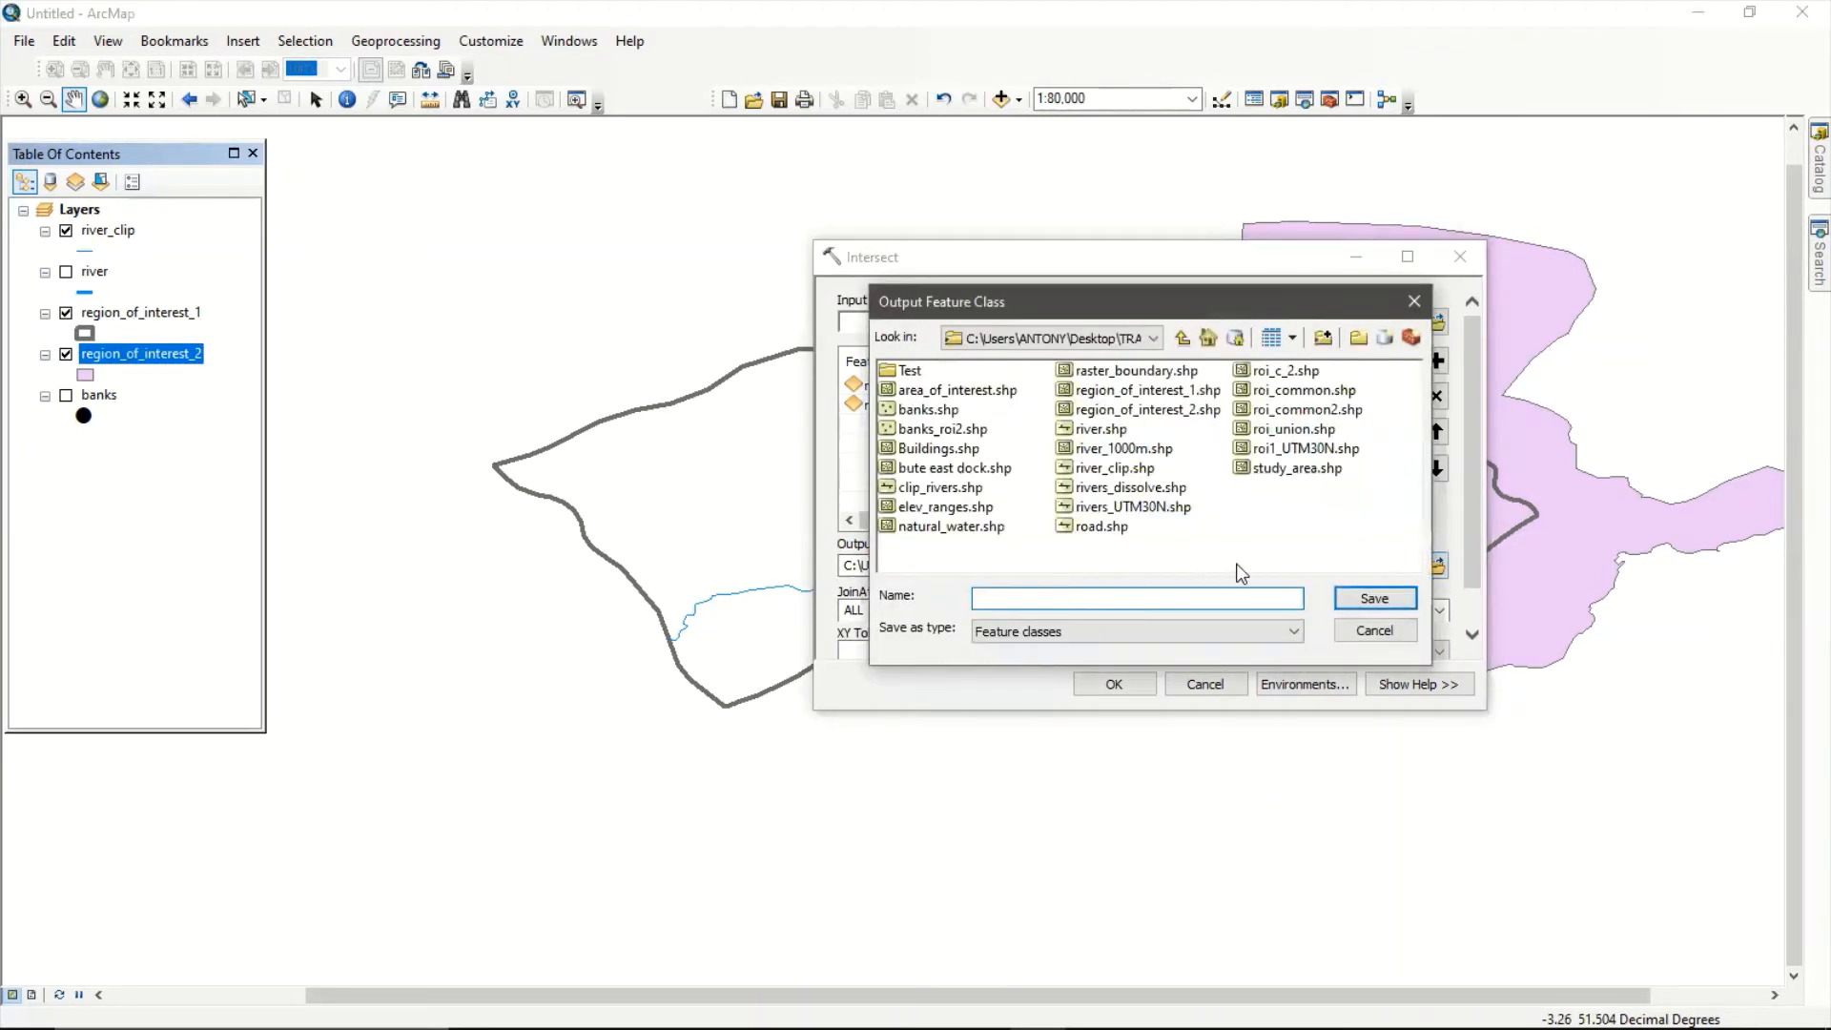
text(clip_roi)
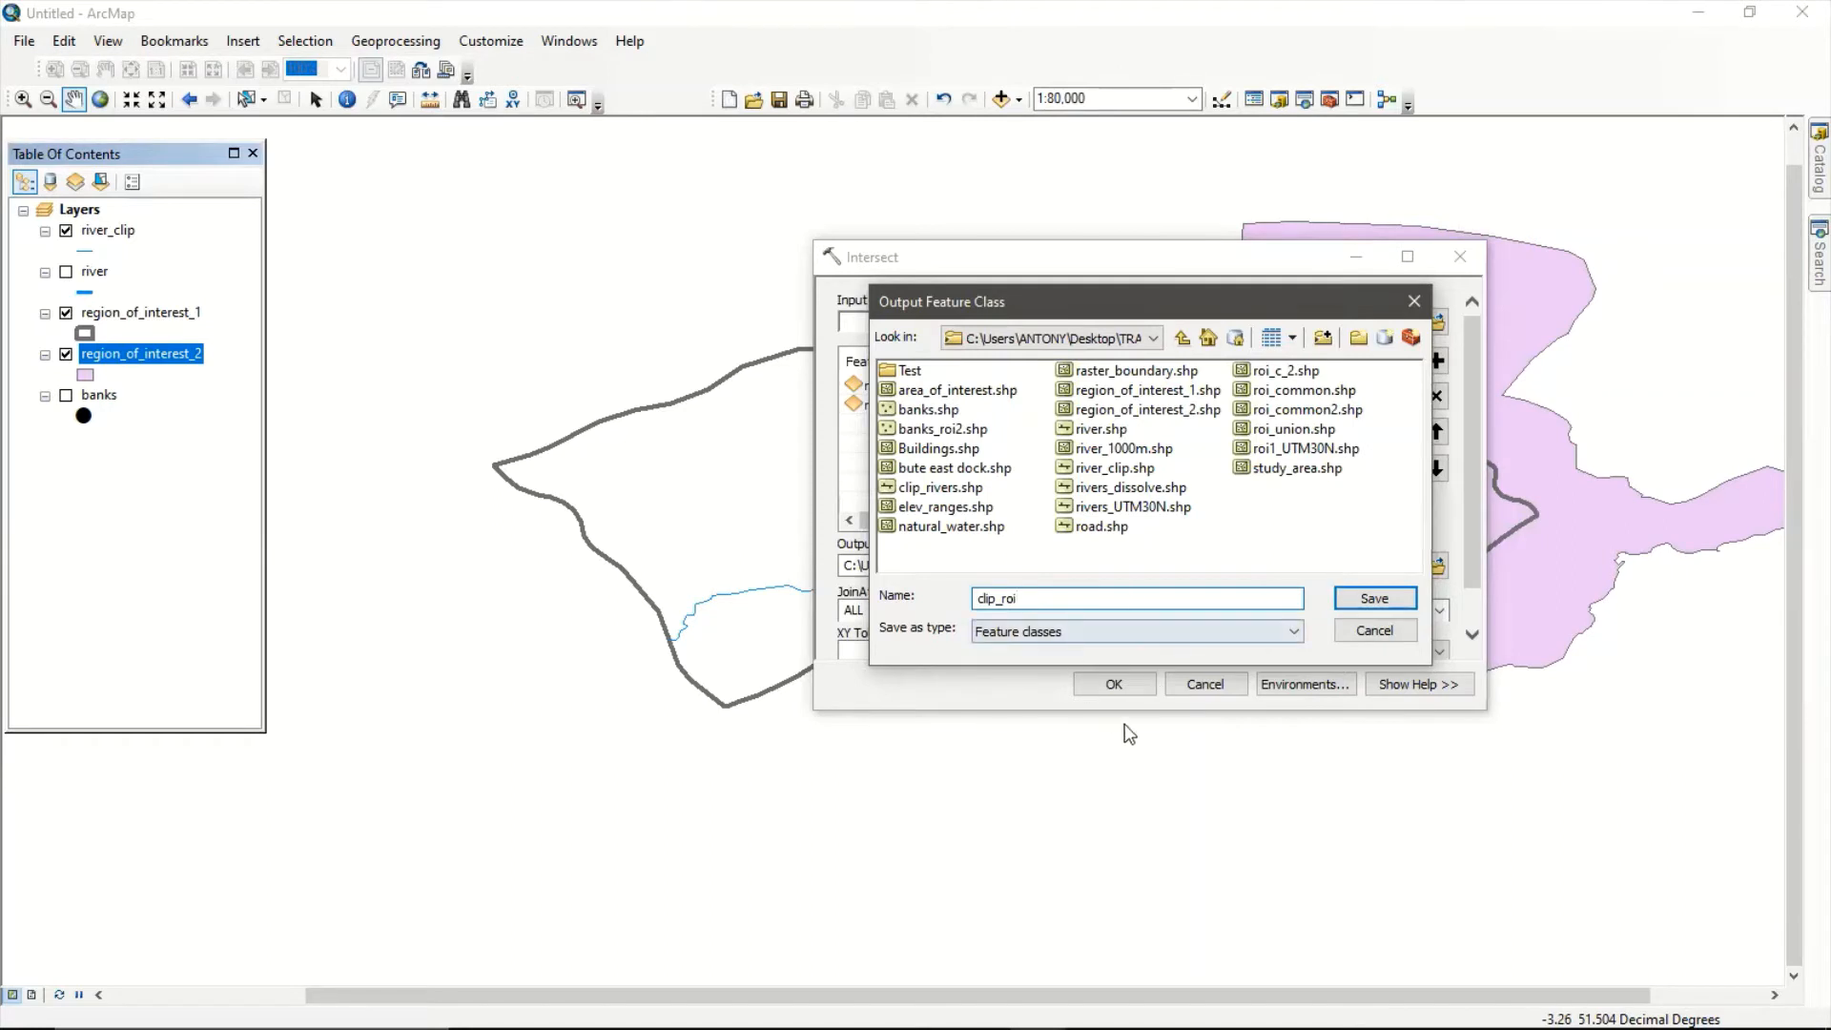
click(1370, 600)
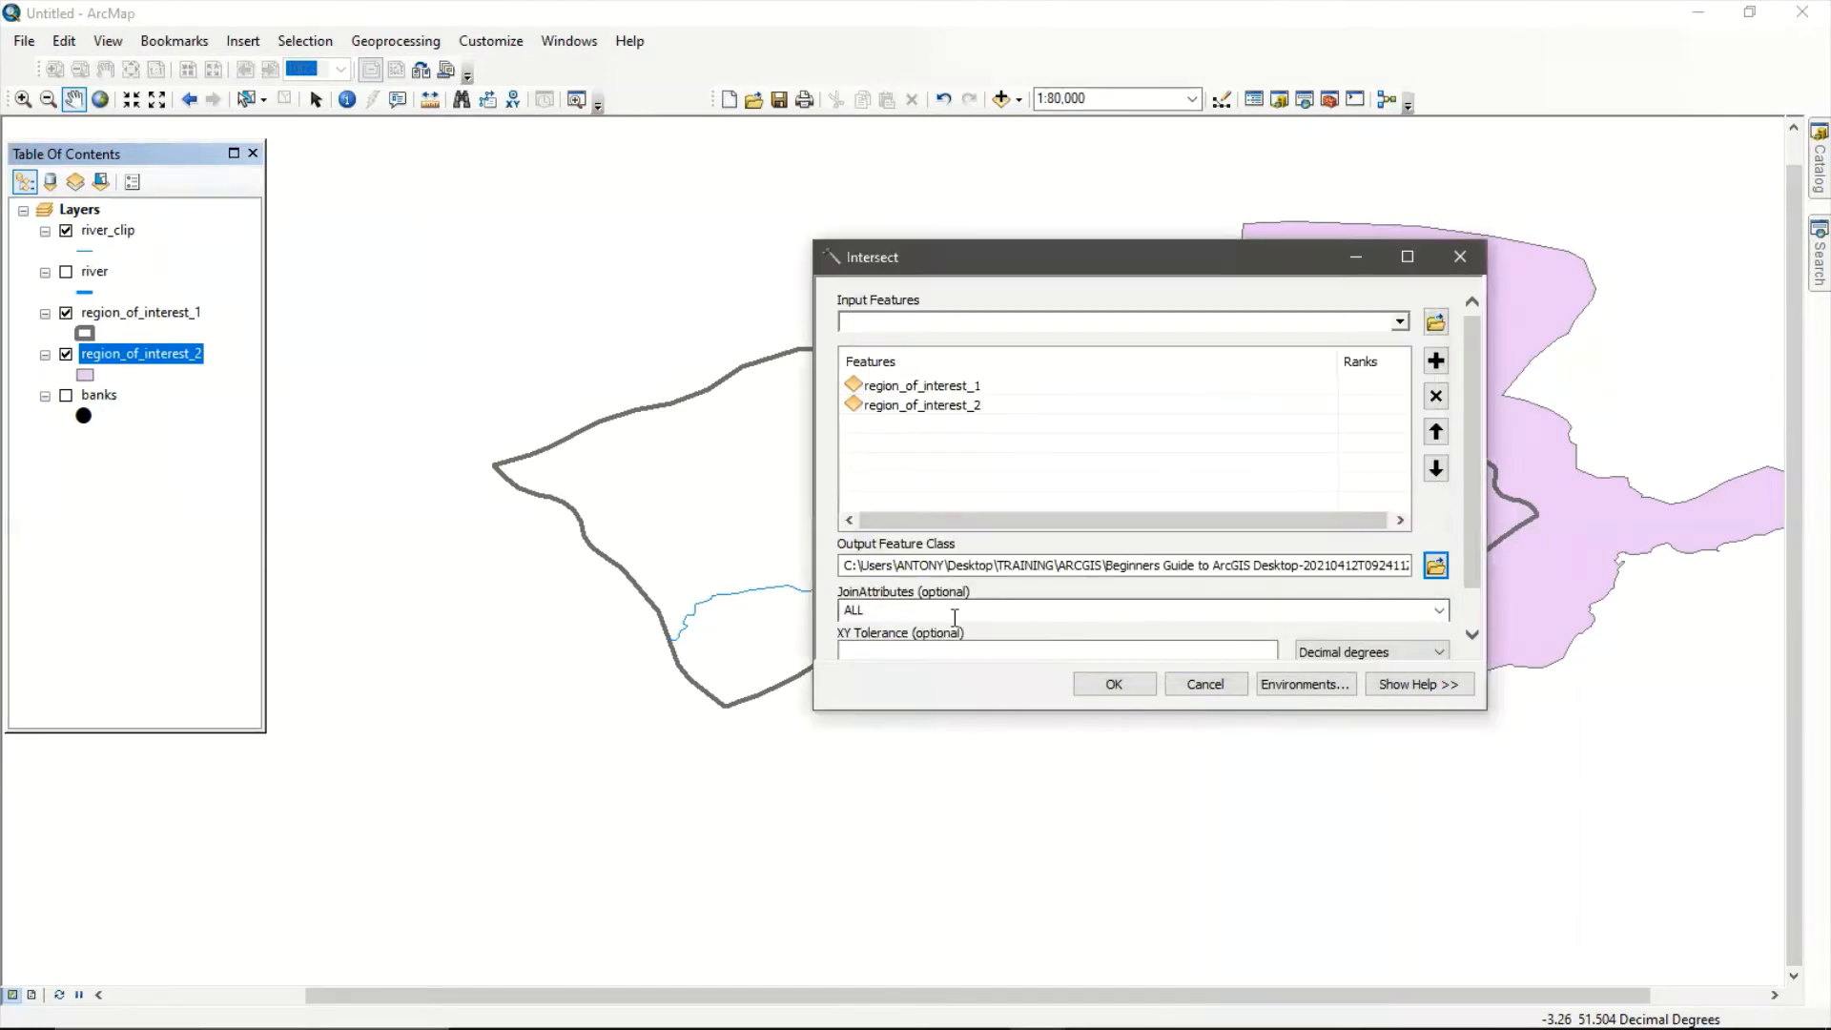
click(1128, 695)
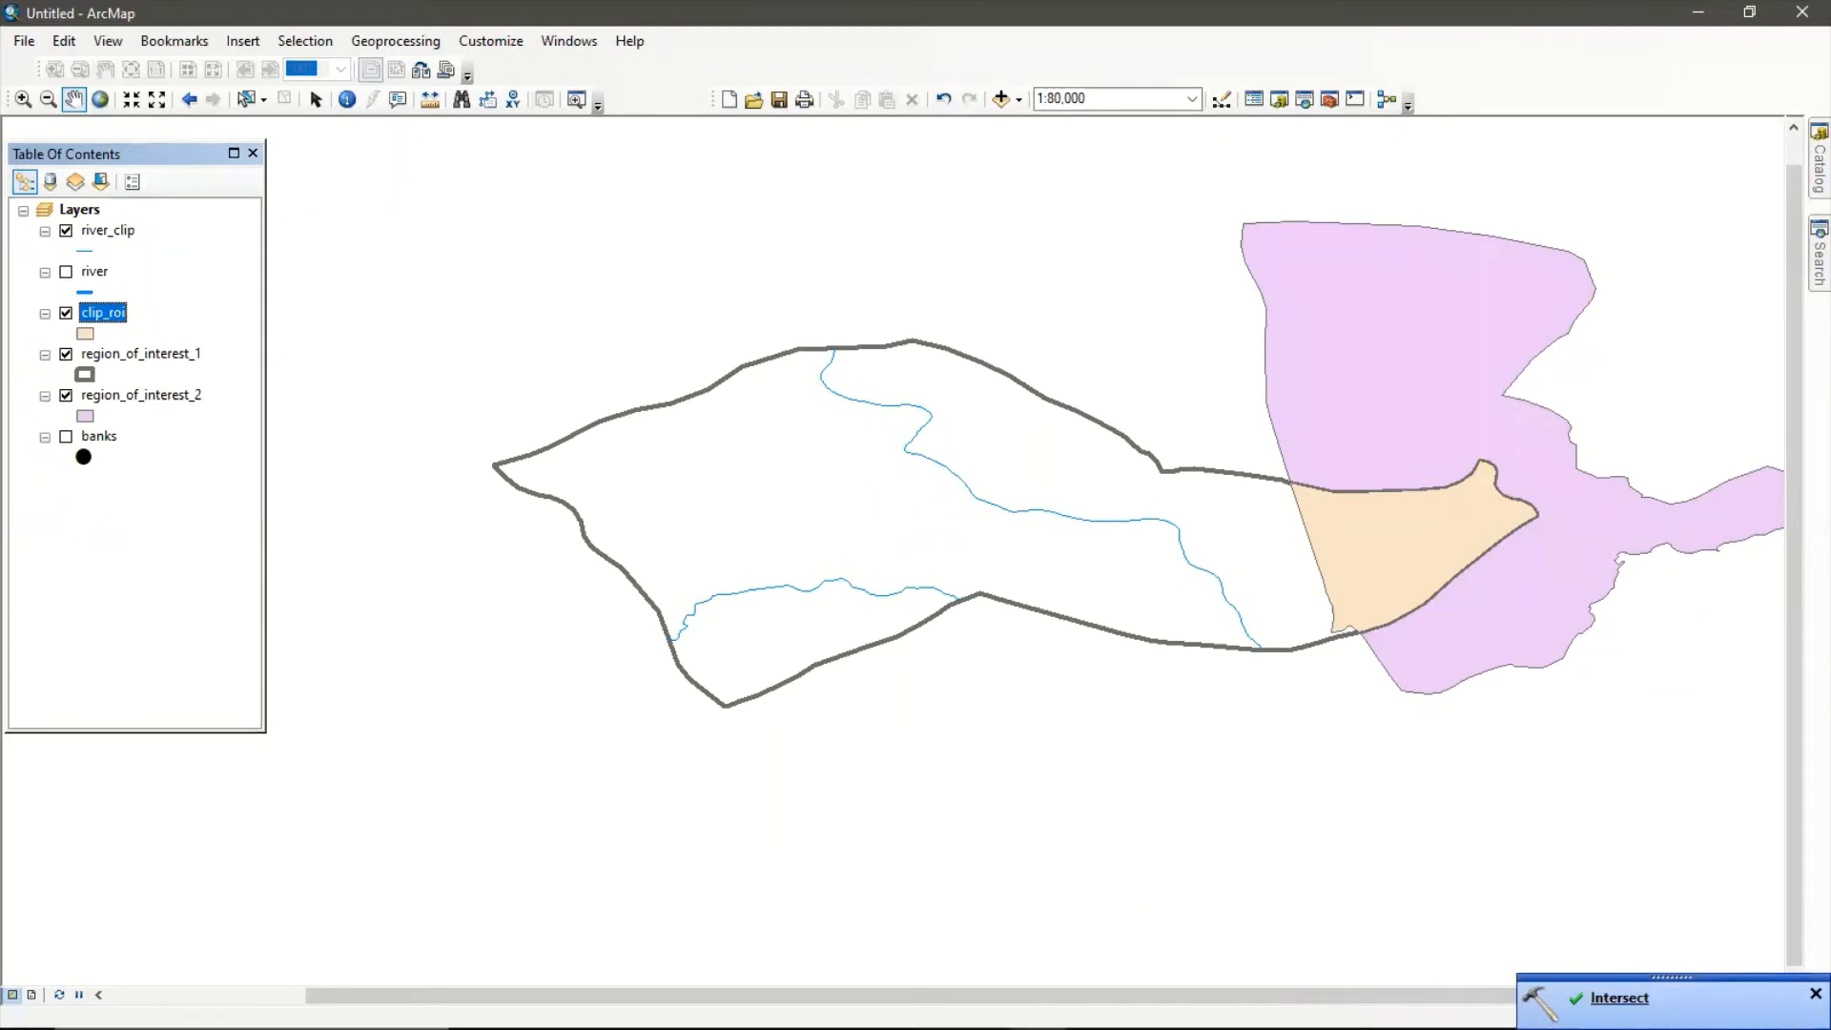
Hide the region_of_interest_2, region_of_interest_1 and river_clip layers and inspect the clip_roi polygon on its own.
click(66, 395)
click(66, 354)
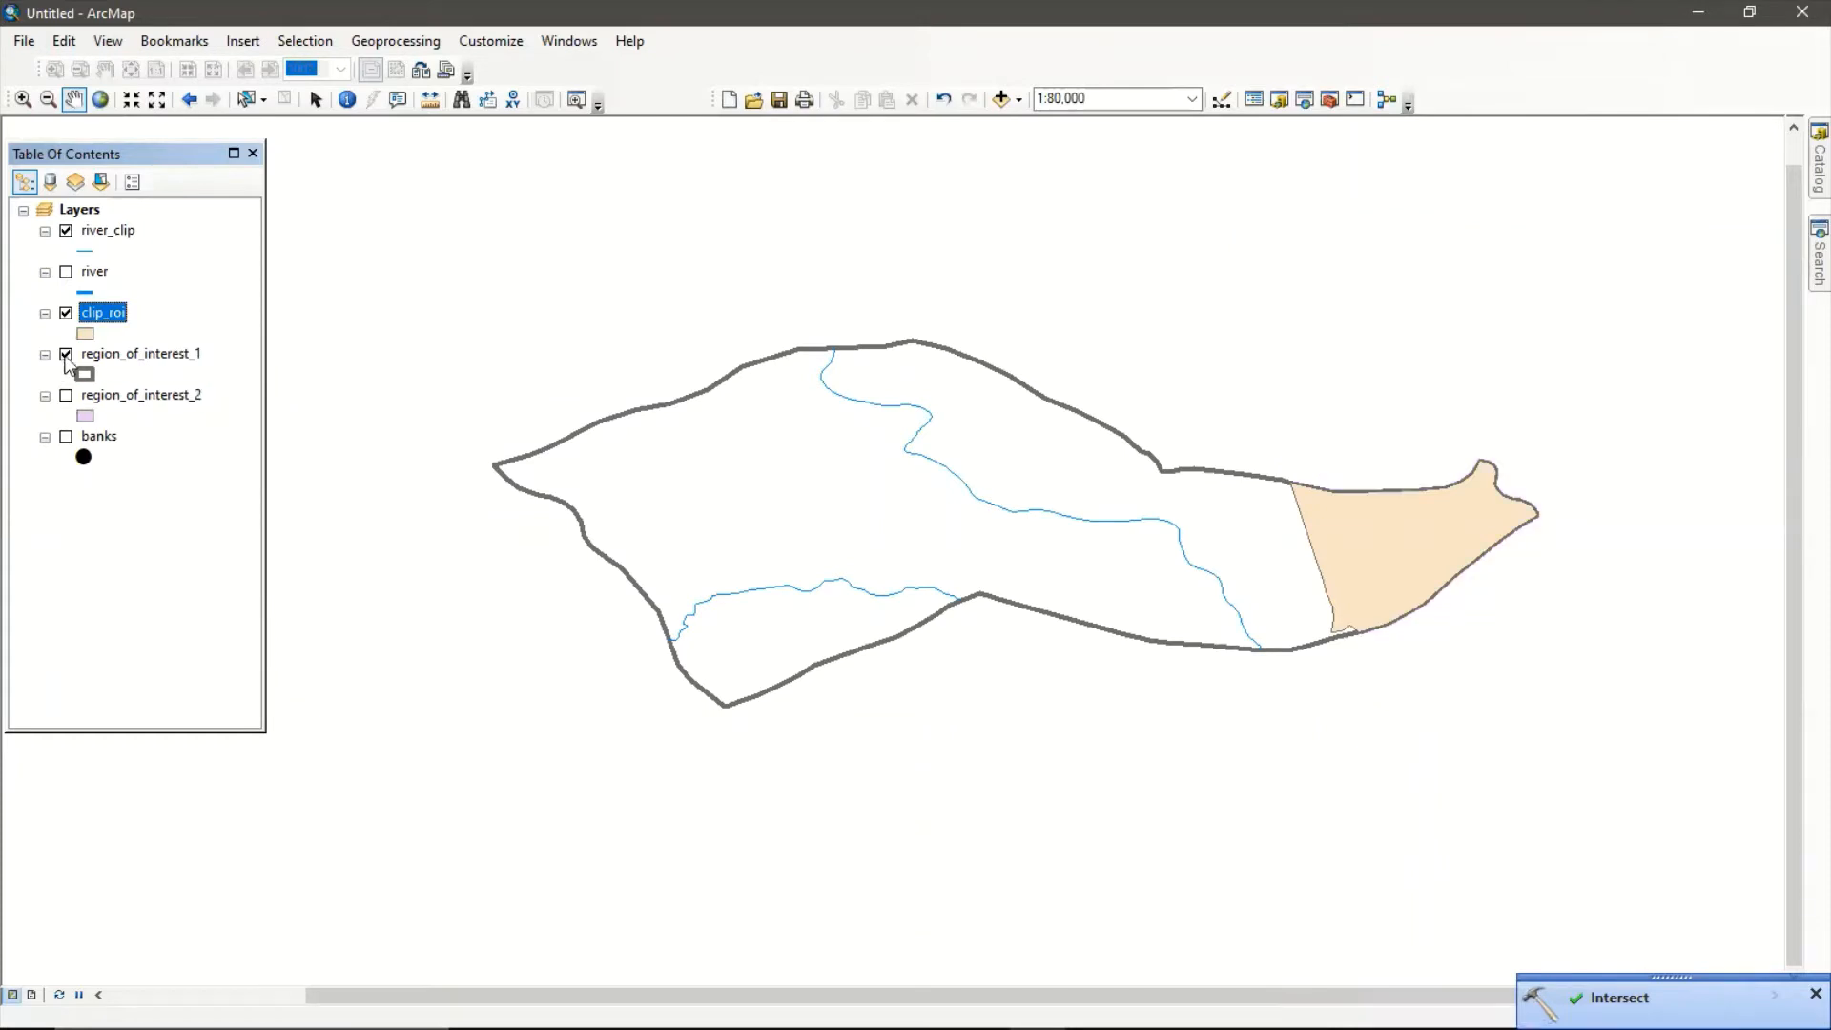
click(65, 231)
scroll(1335, 536, up, 2)
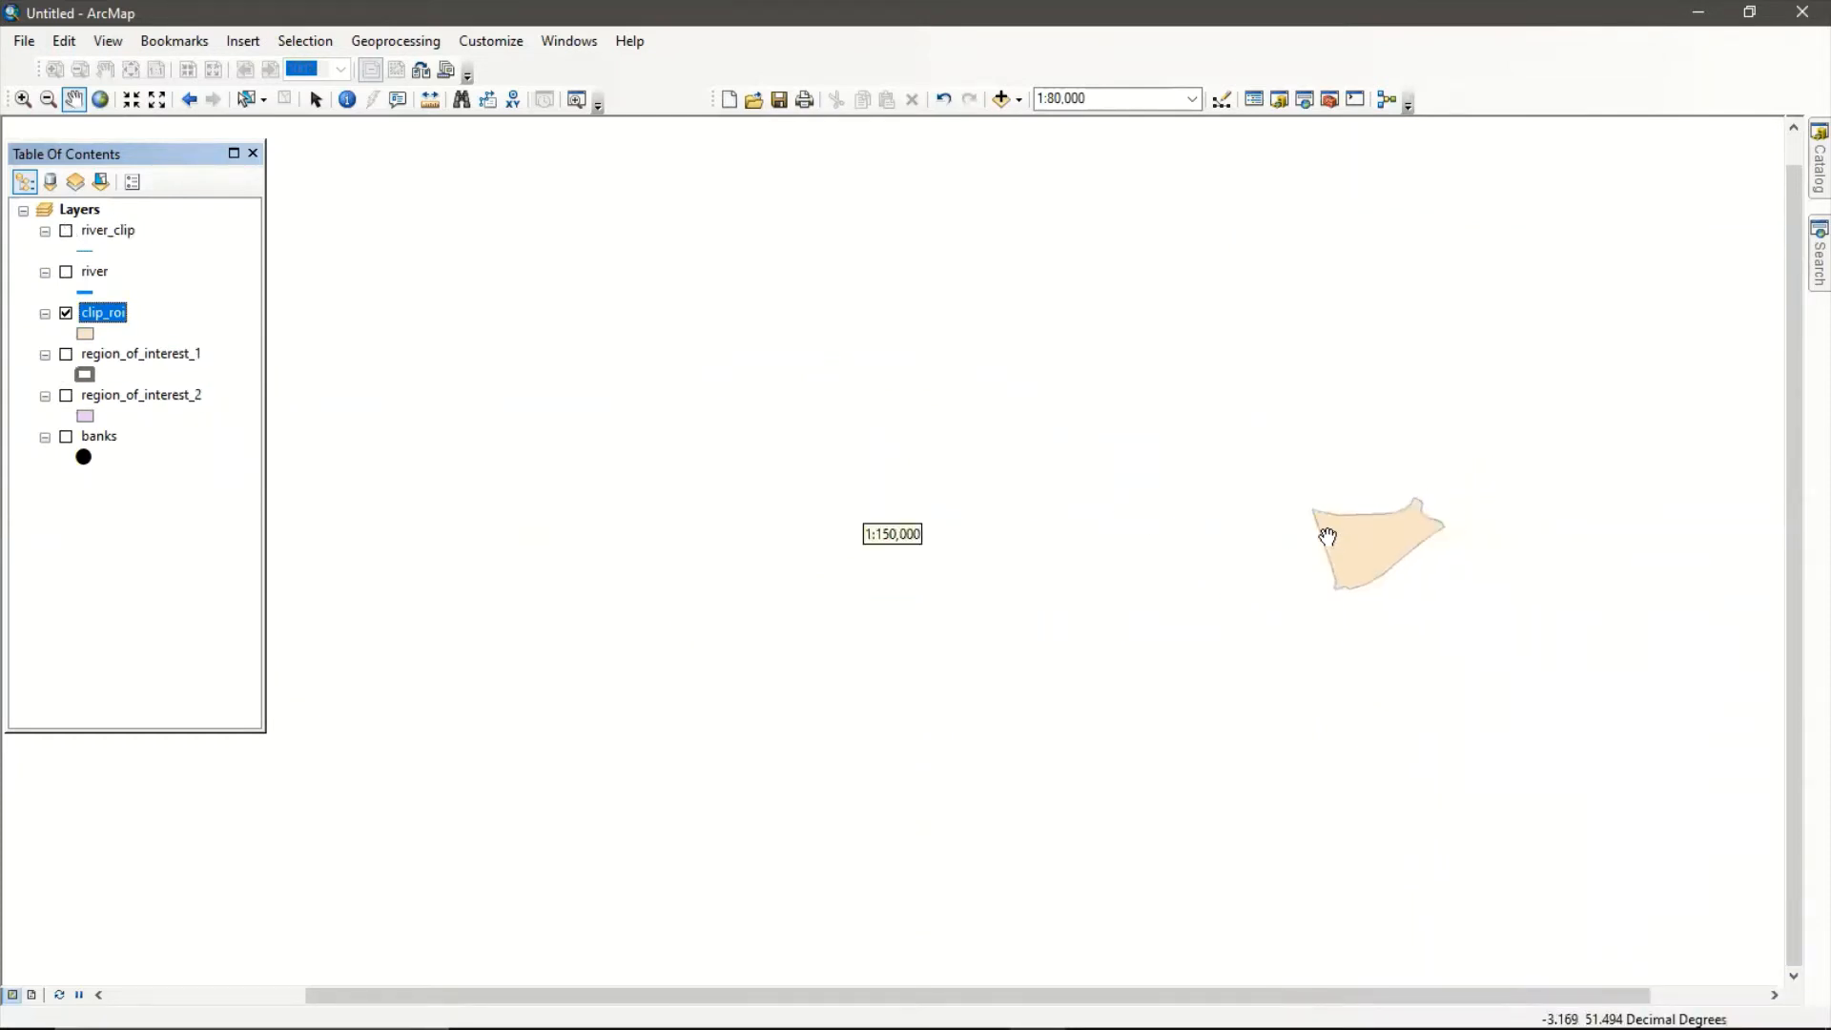
scroll(1293, 532, down, 6)
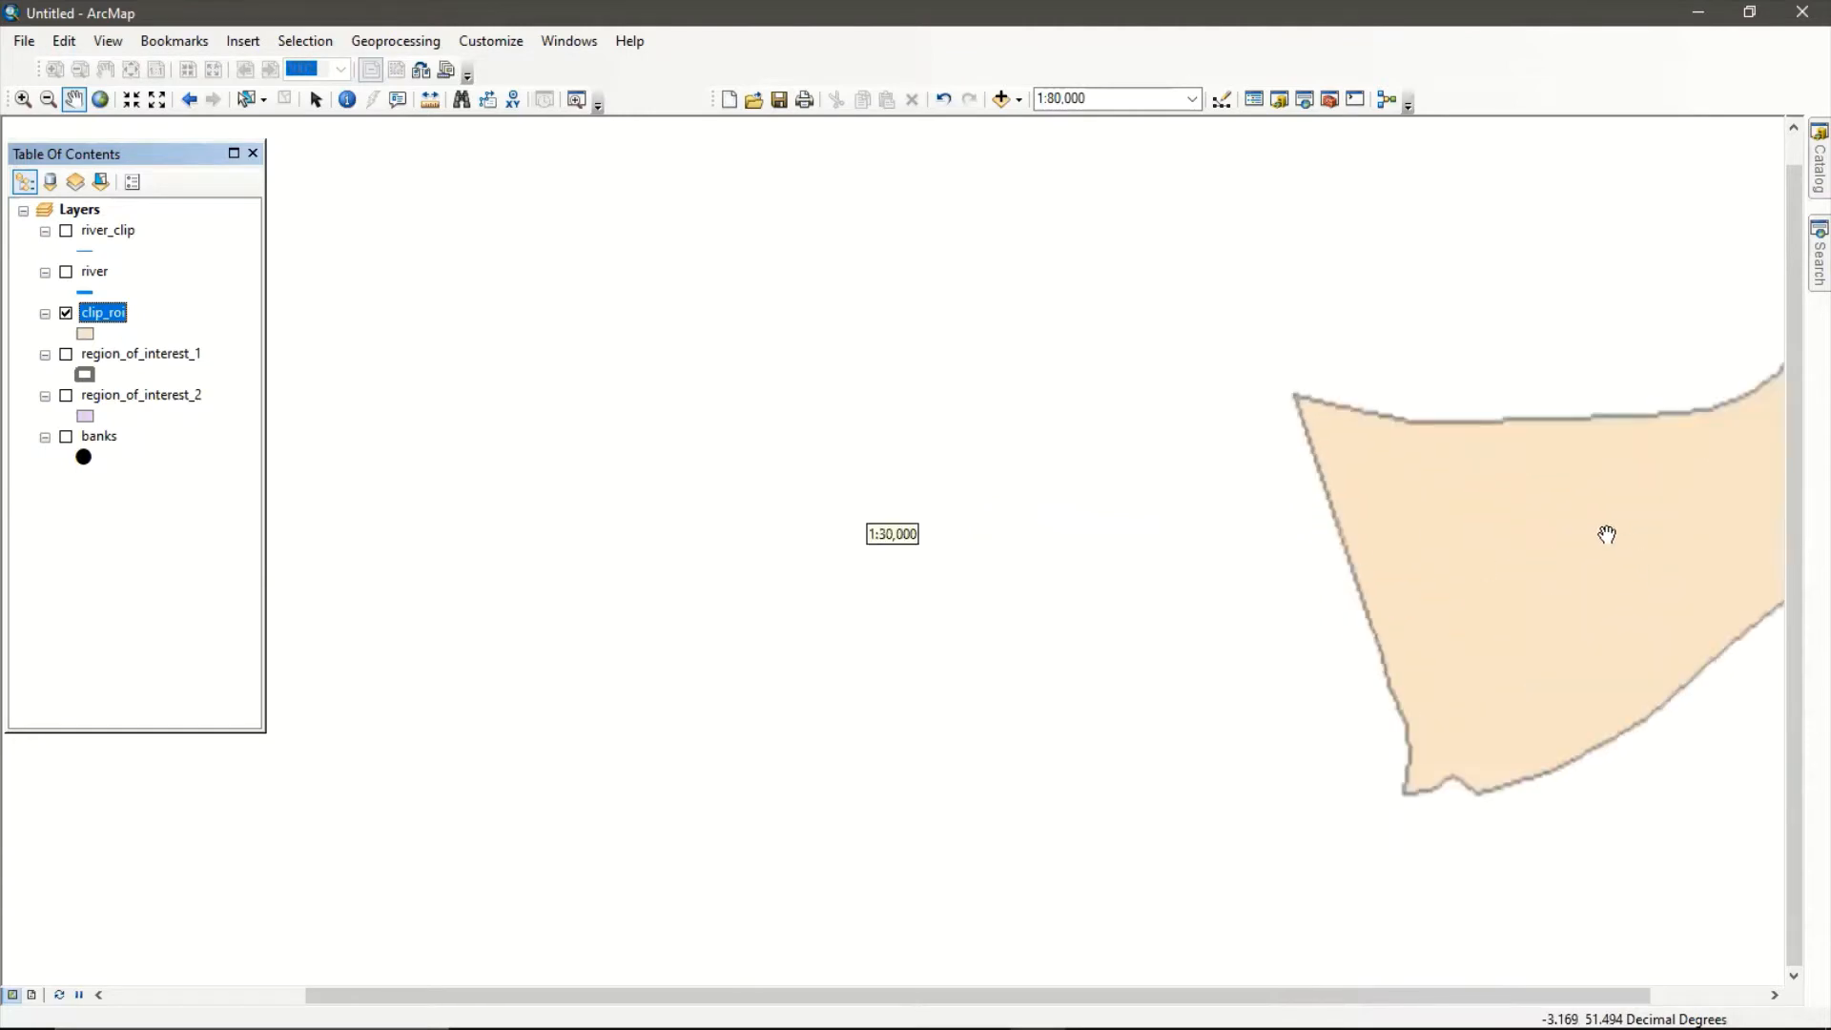
drag(1602, 539, 1230, 527)
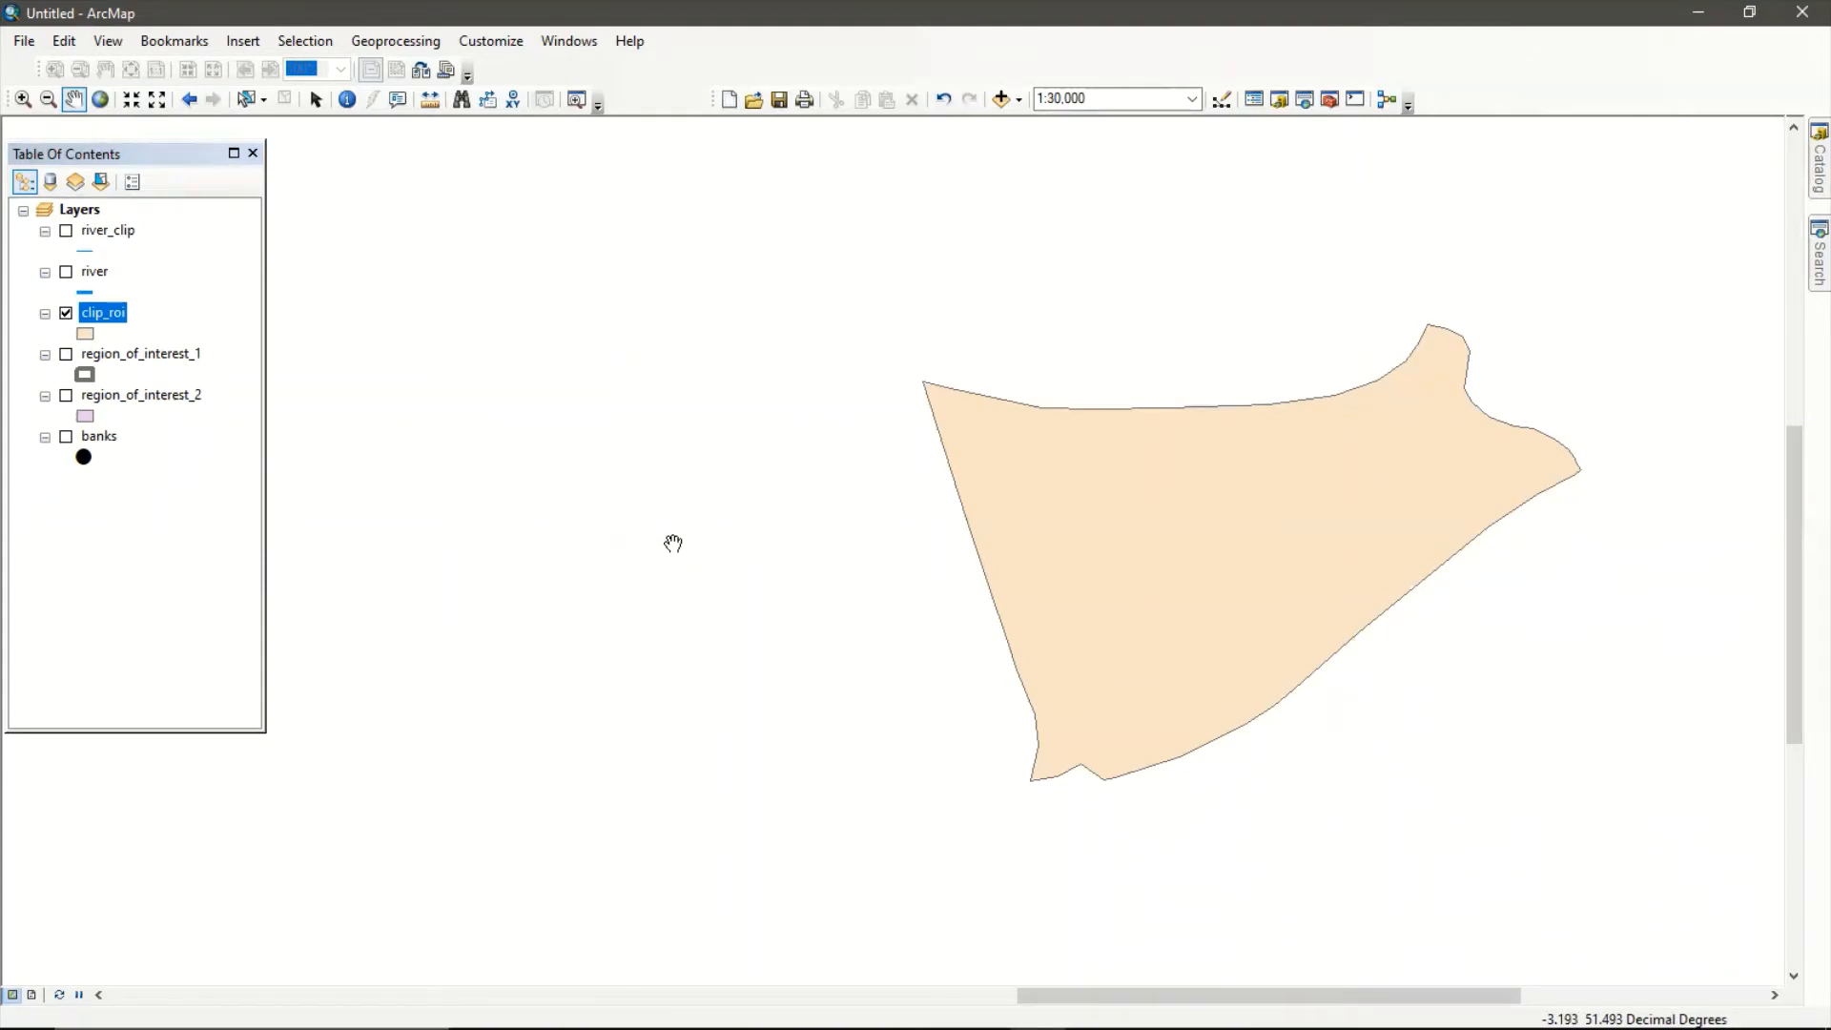
scroll(863, 633, down, 2)
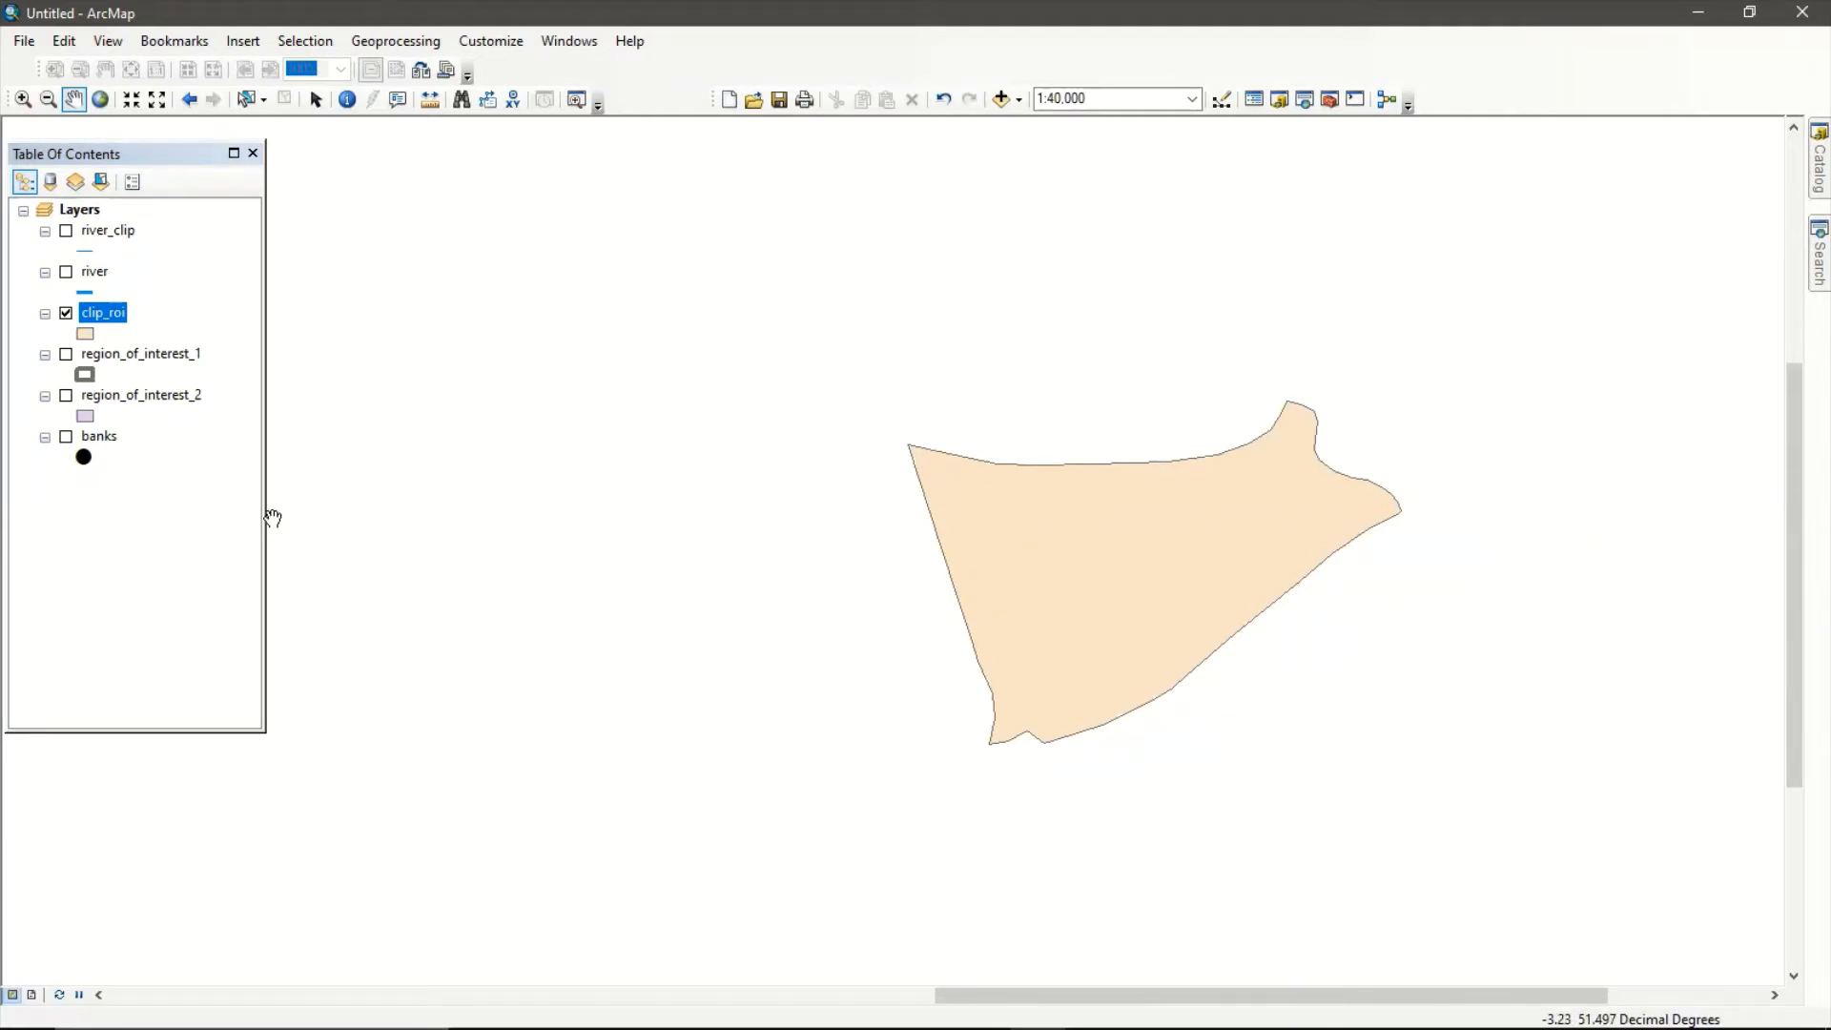
Show region_of_interest_1 and region_of_interest_2 again and hide clip_roi to view how the two regions overlap.
click(66, 355)
click(66, 395)
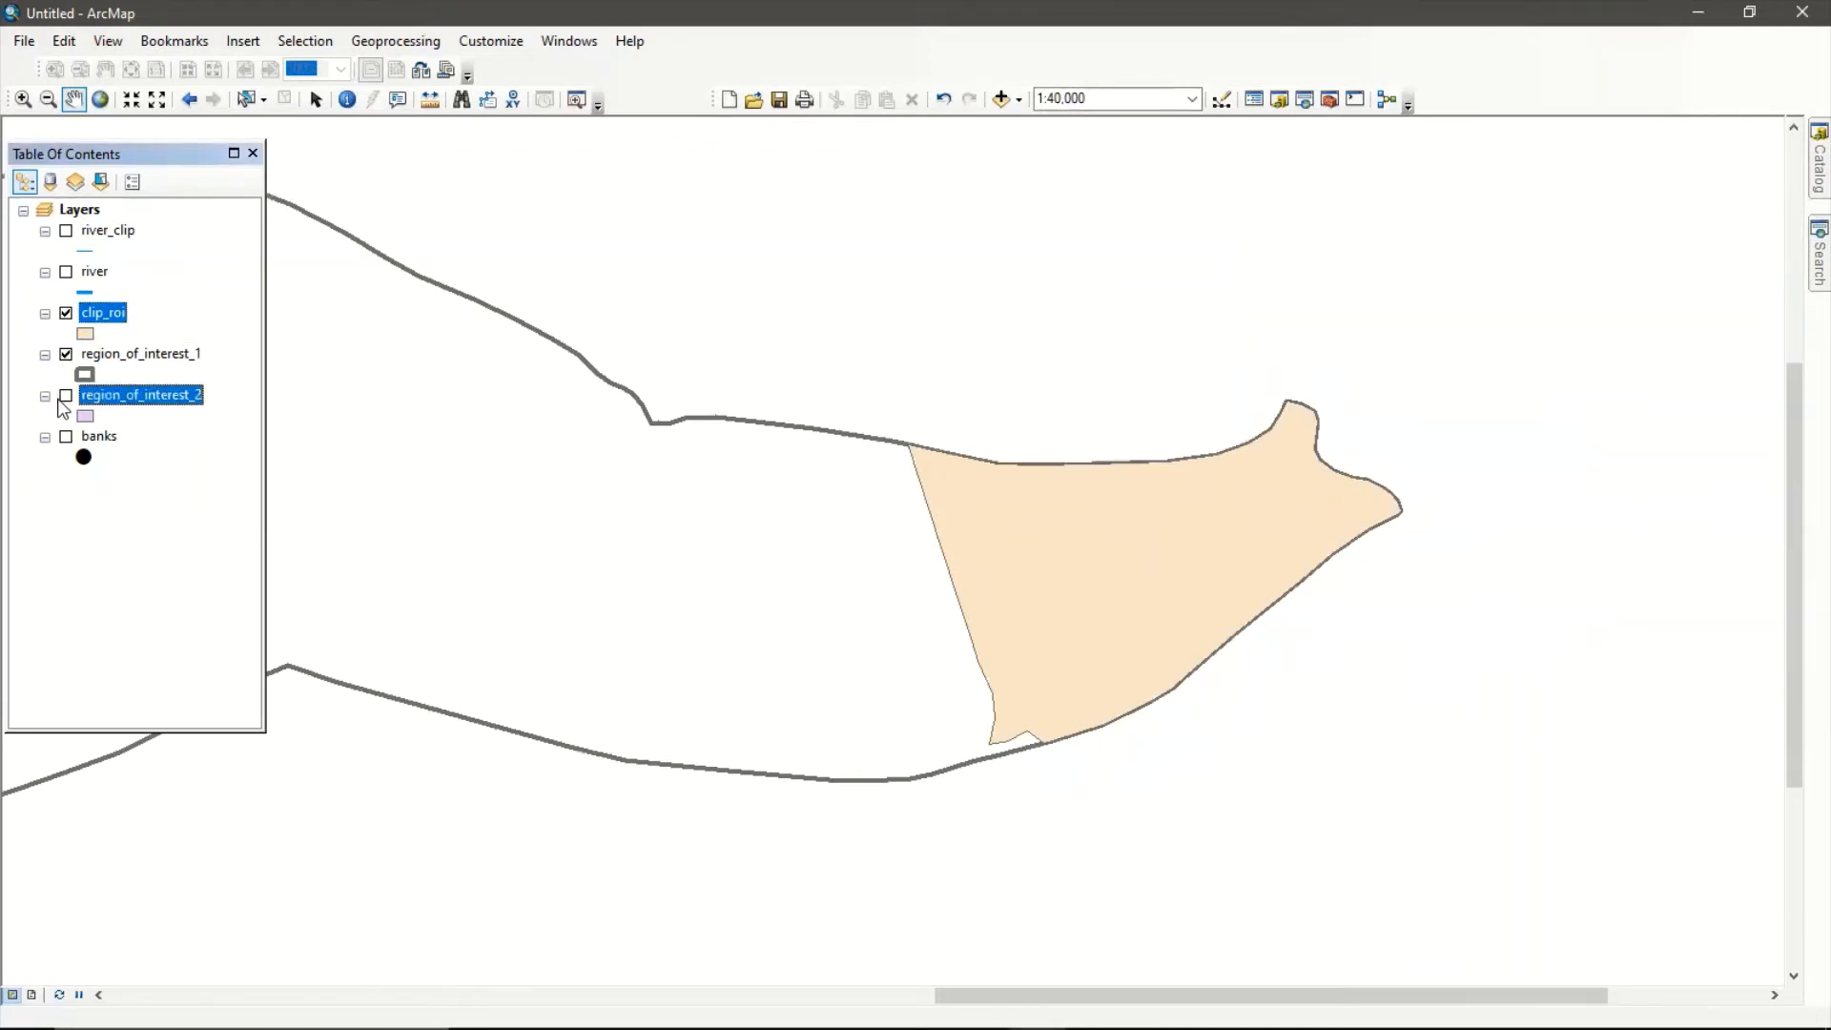
click(66, 313)
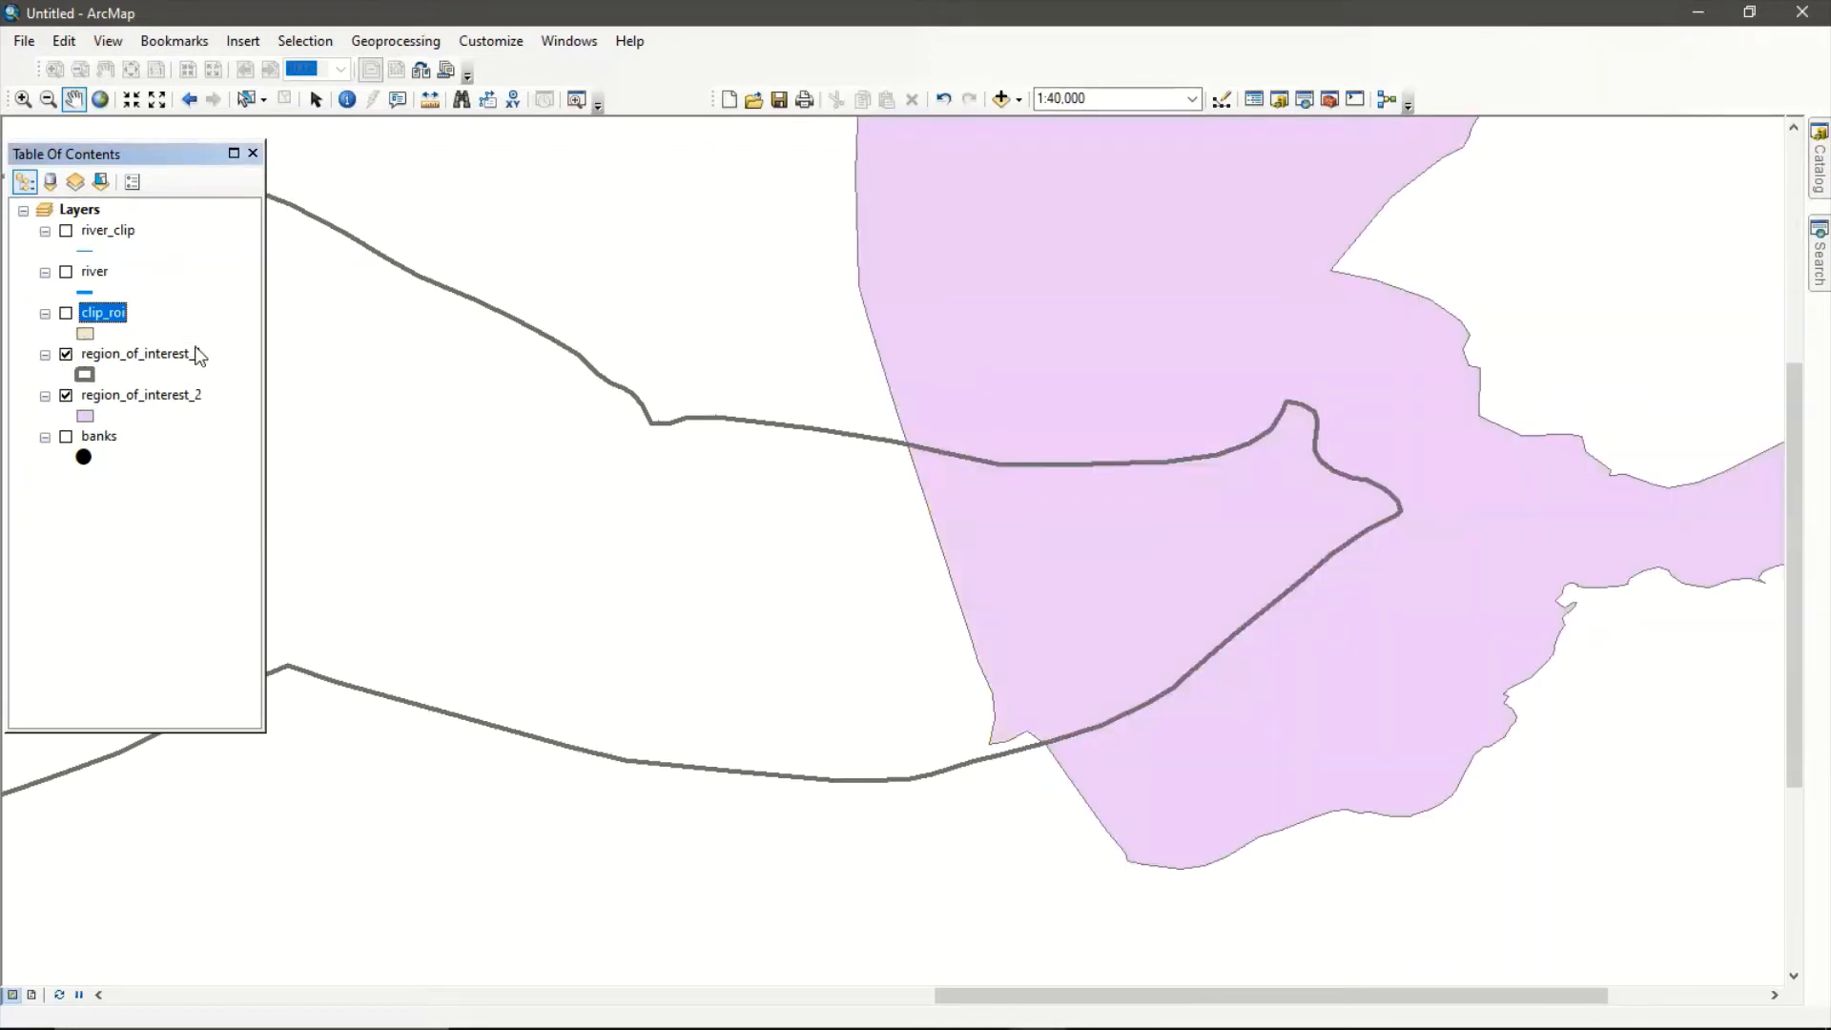
scroll(839, 507, up, 2)
scroll(839, 508, down, 4)
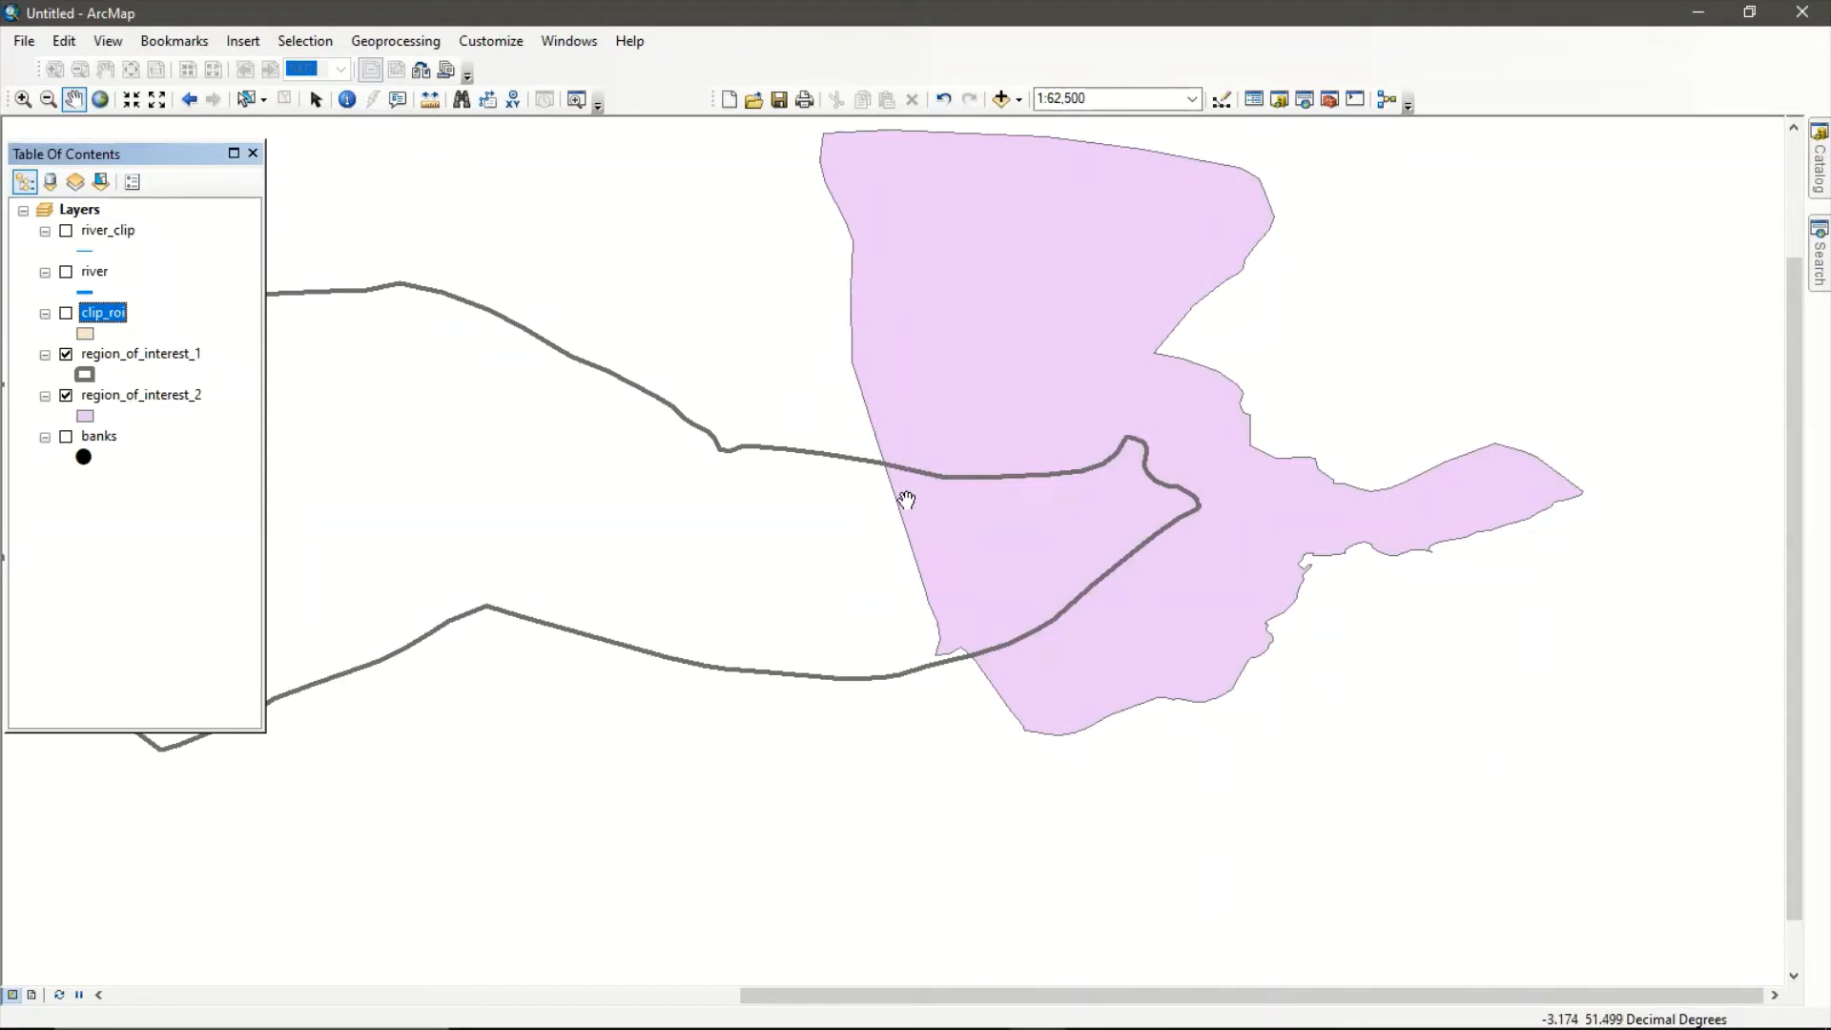
drag(903, 499, 1066, 536)
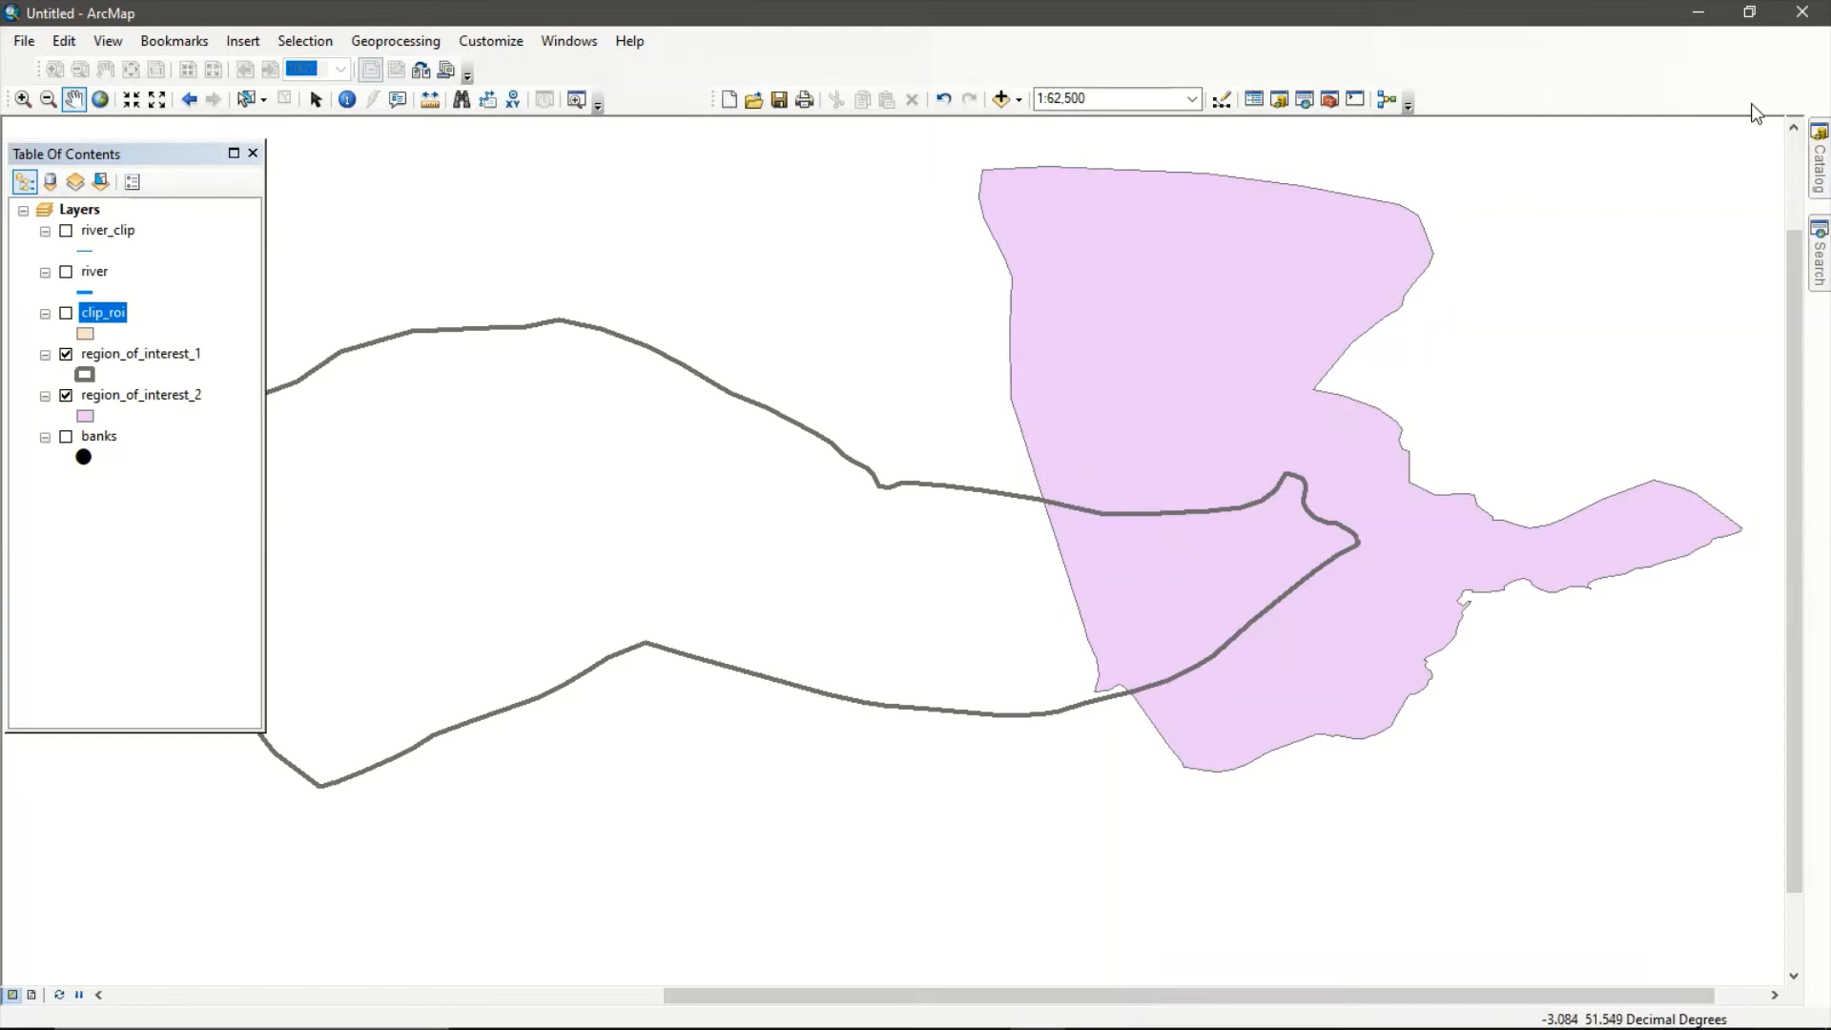
Search the tools for "union" and open the Union (Analysis) tool.
click(1819, 255)
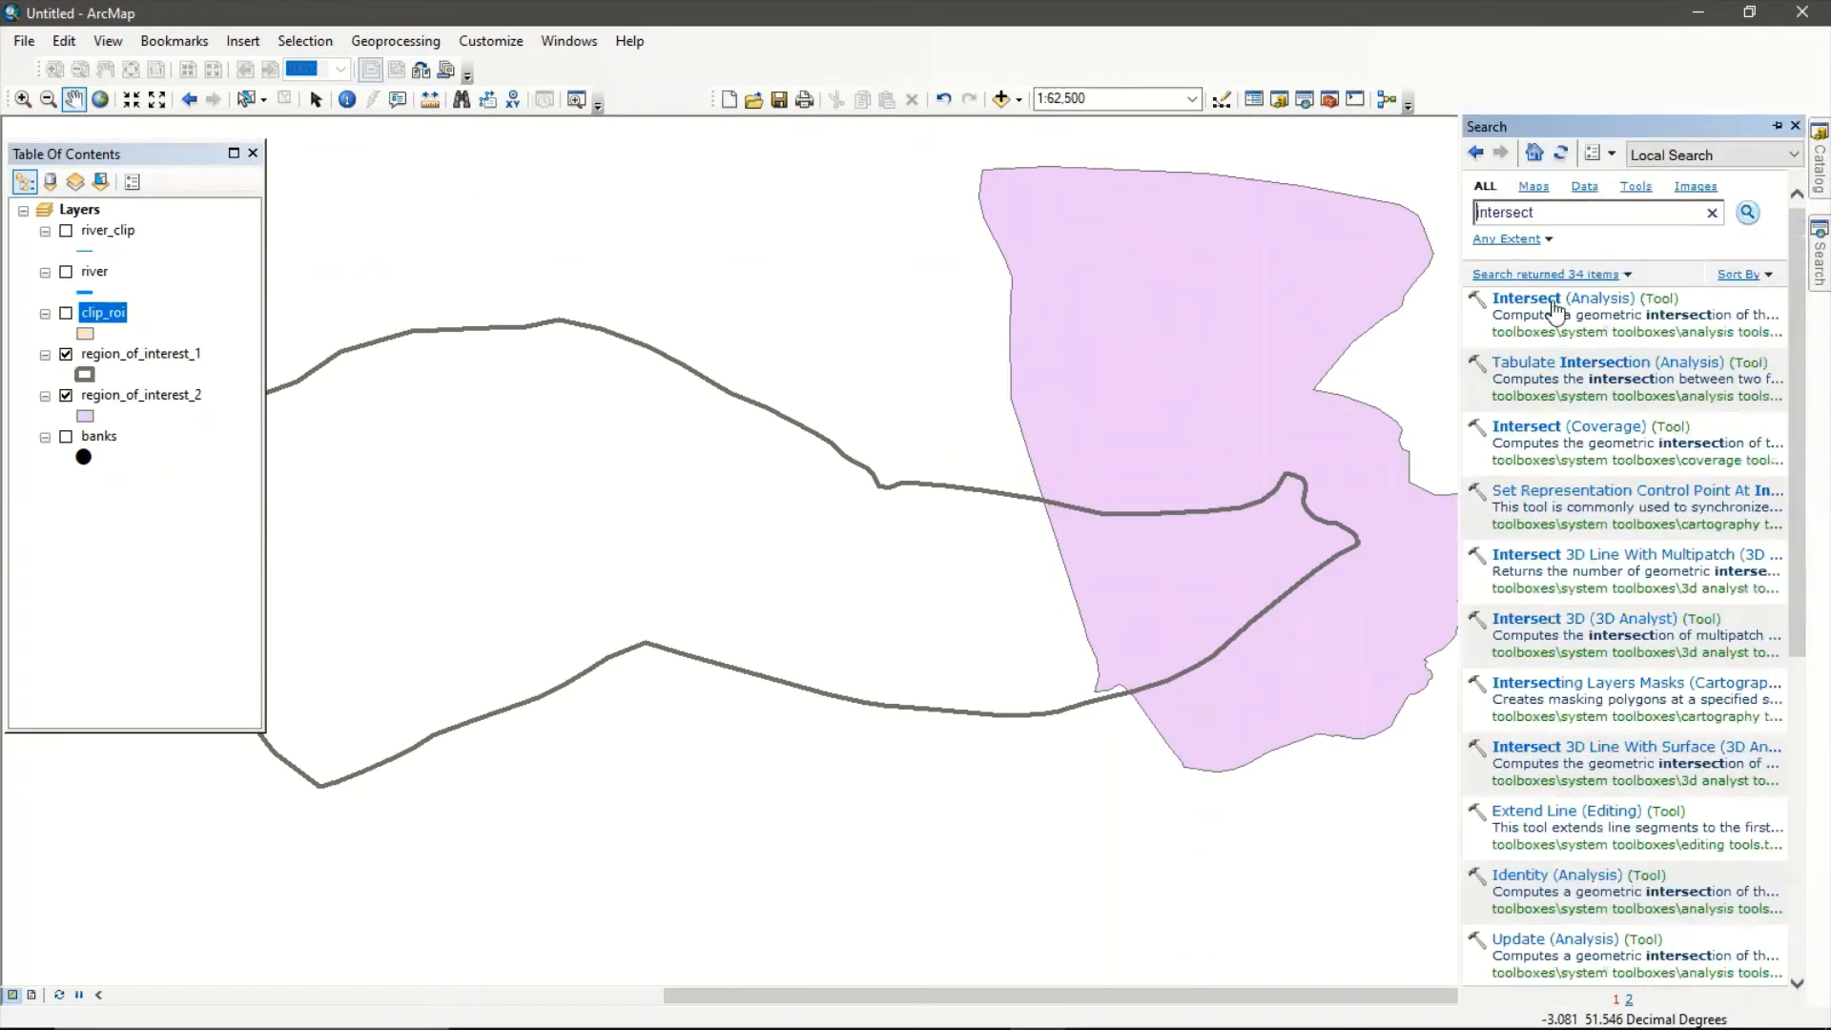
double_click(1554, 211)
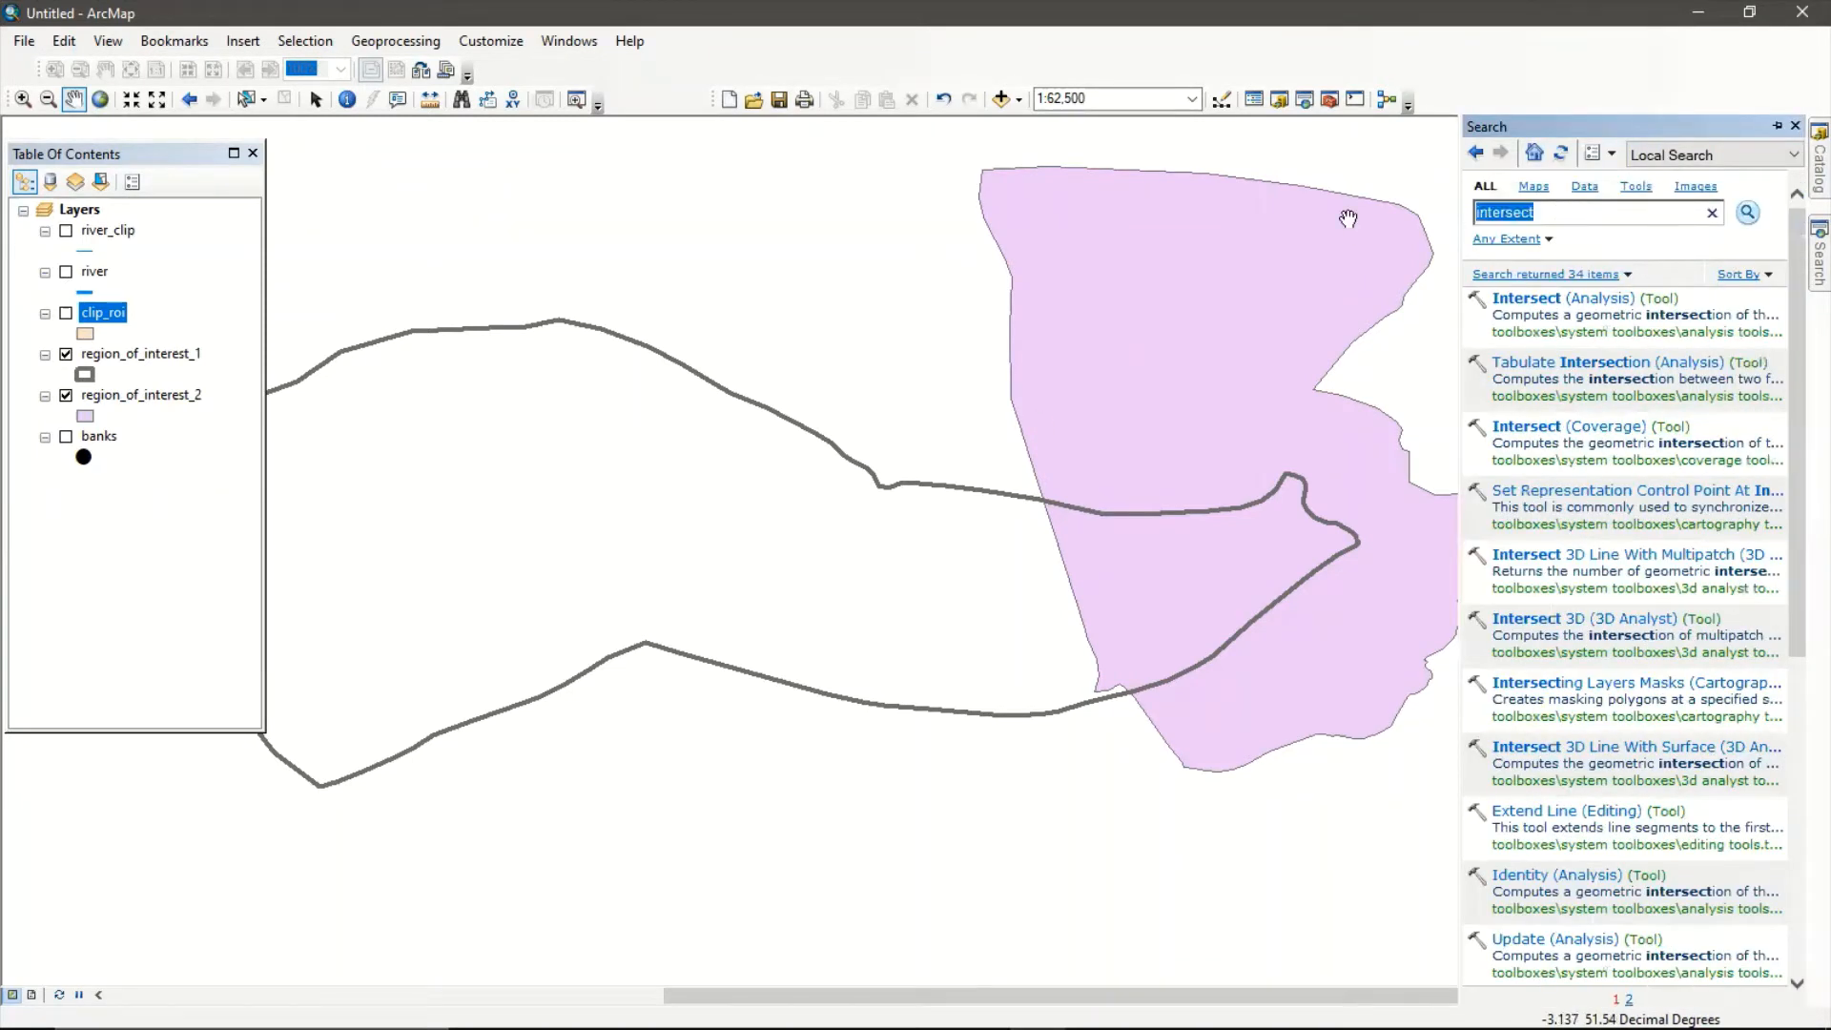
text(union)
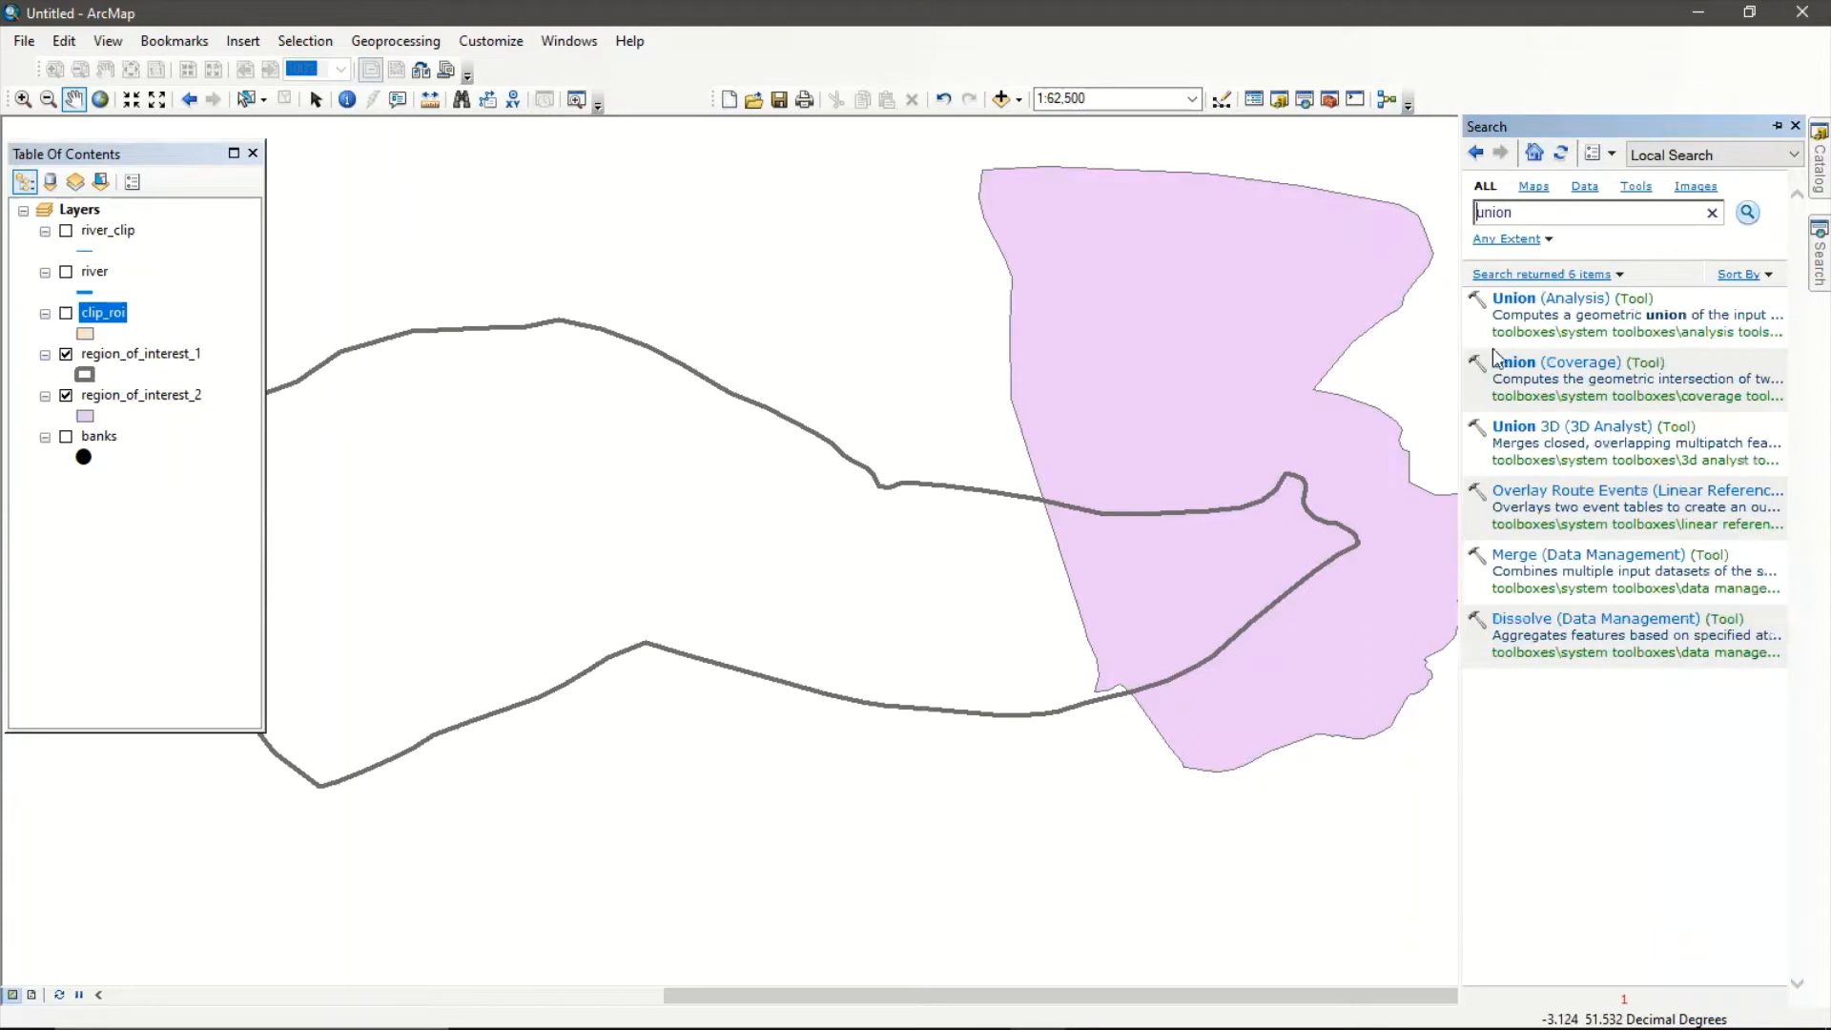
click(1571, 303)
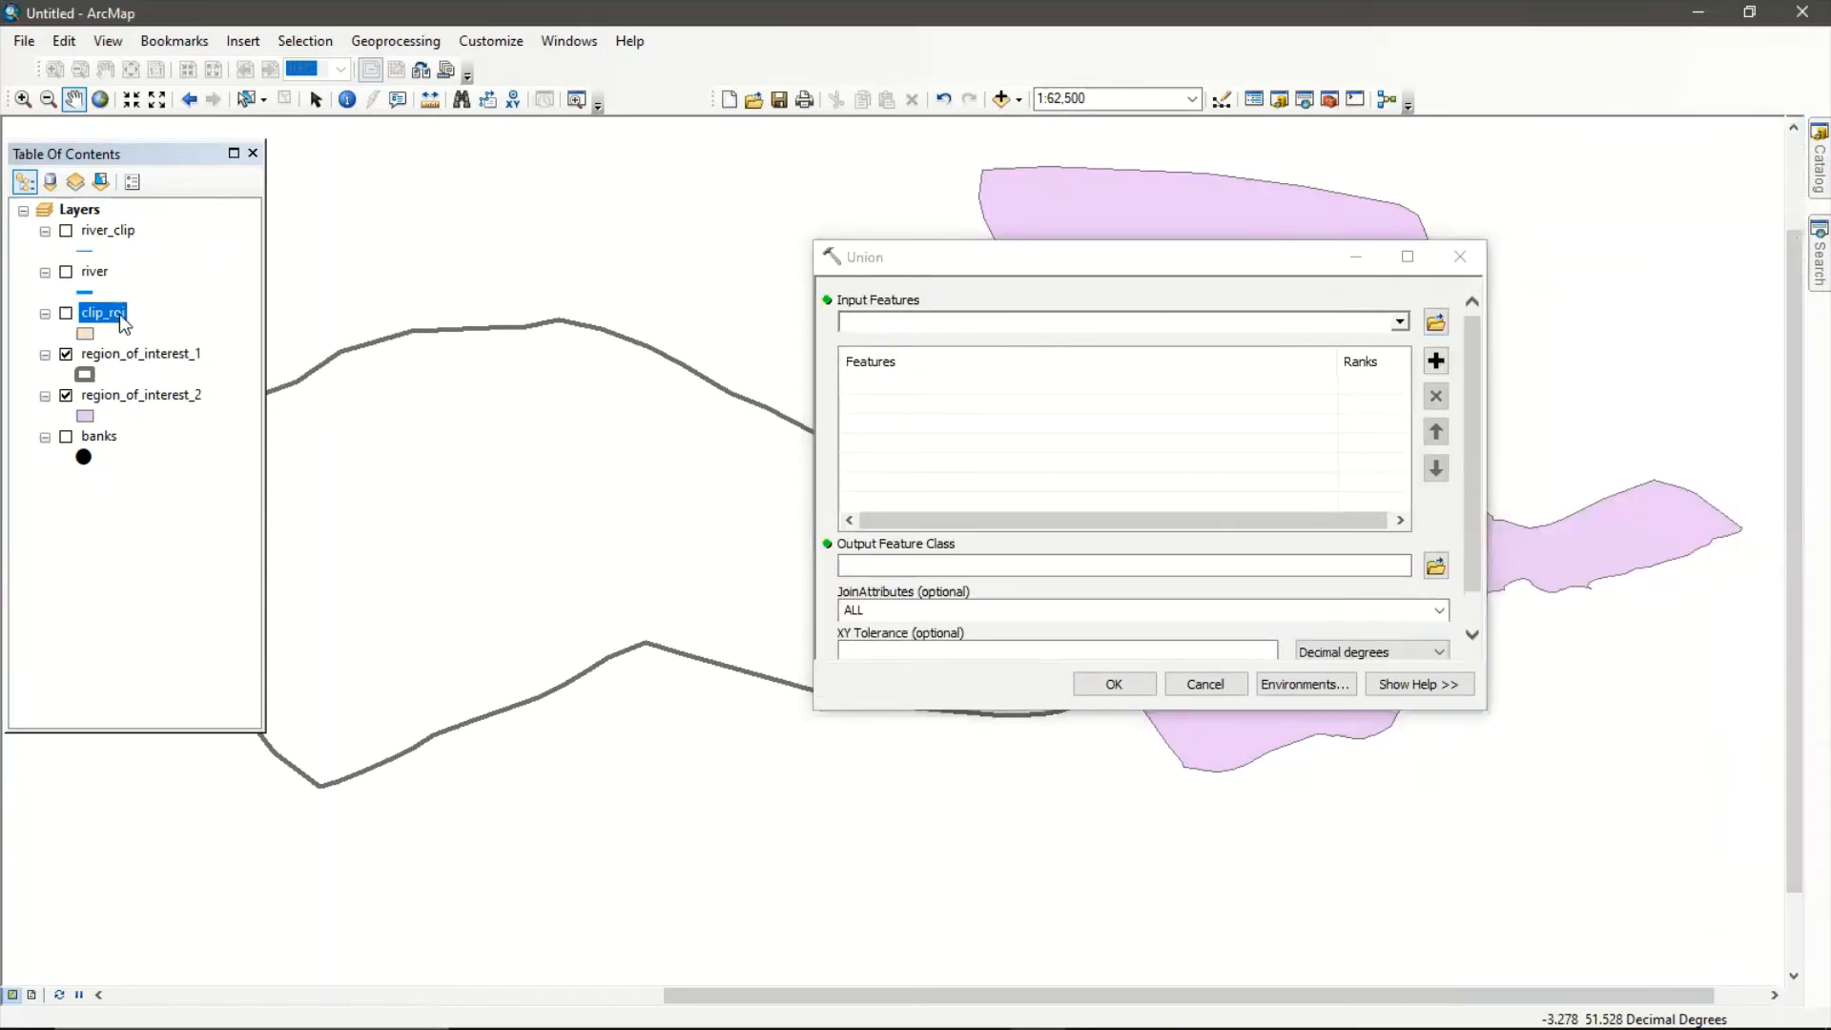
Run Union on region_of_interest_1 and region_of_interest_2, saving the output feature class as clip_union in the training folder.
drag(132, 370, 915, 393)
drag(158, 403, 897, 490)
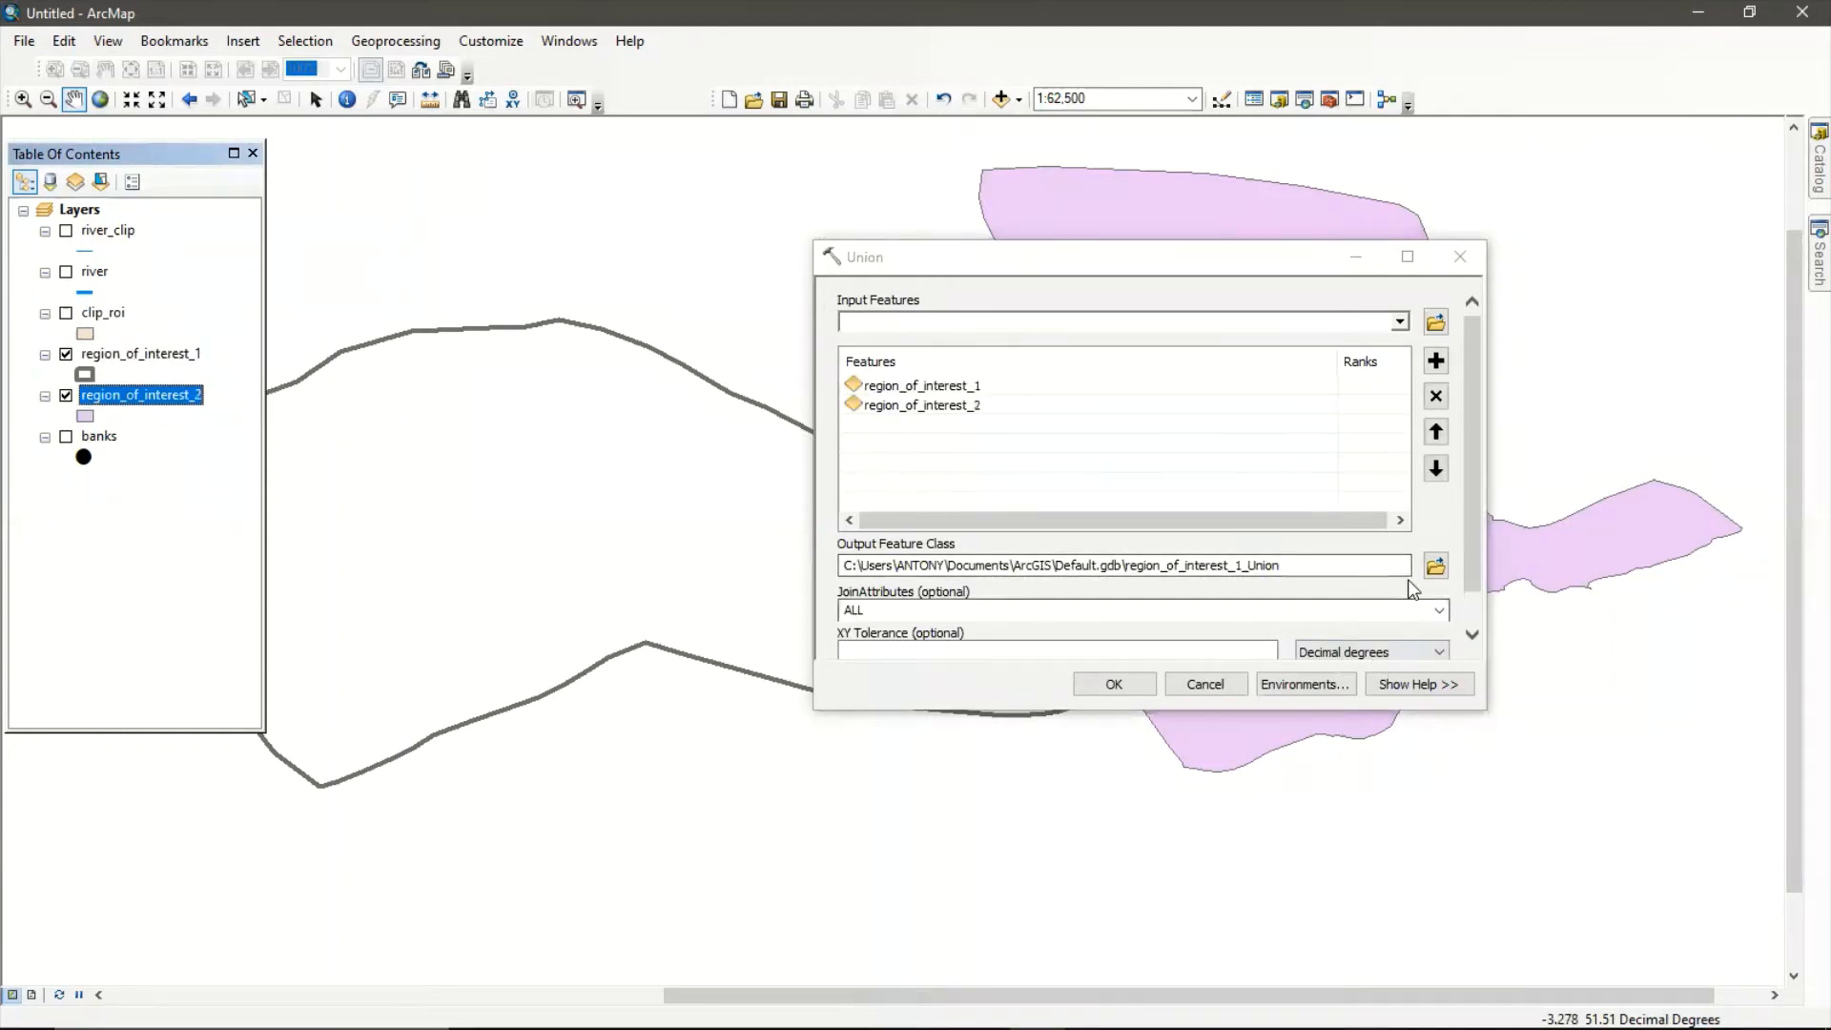
click(1436, 569)
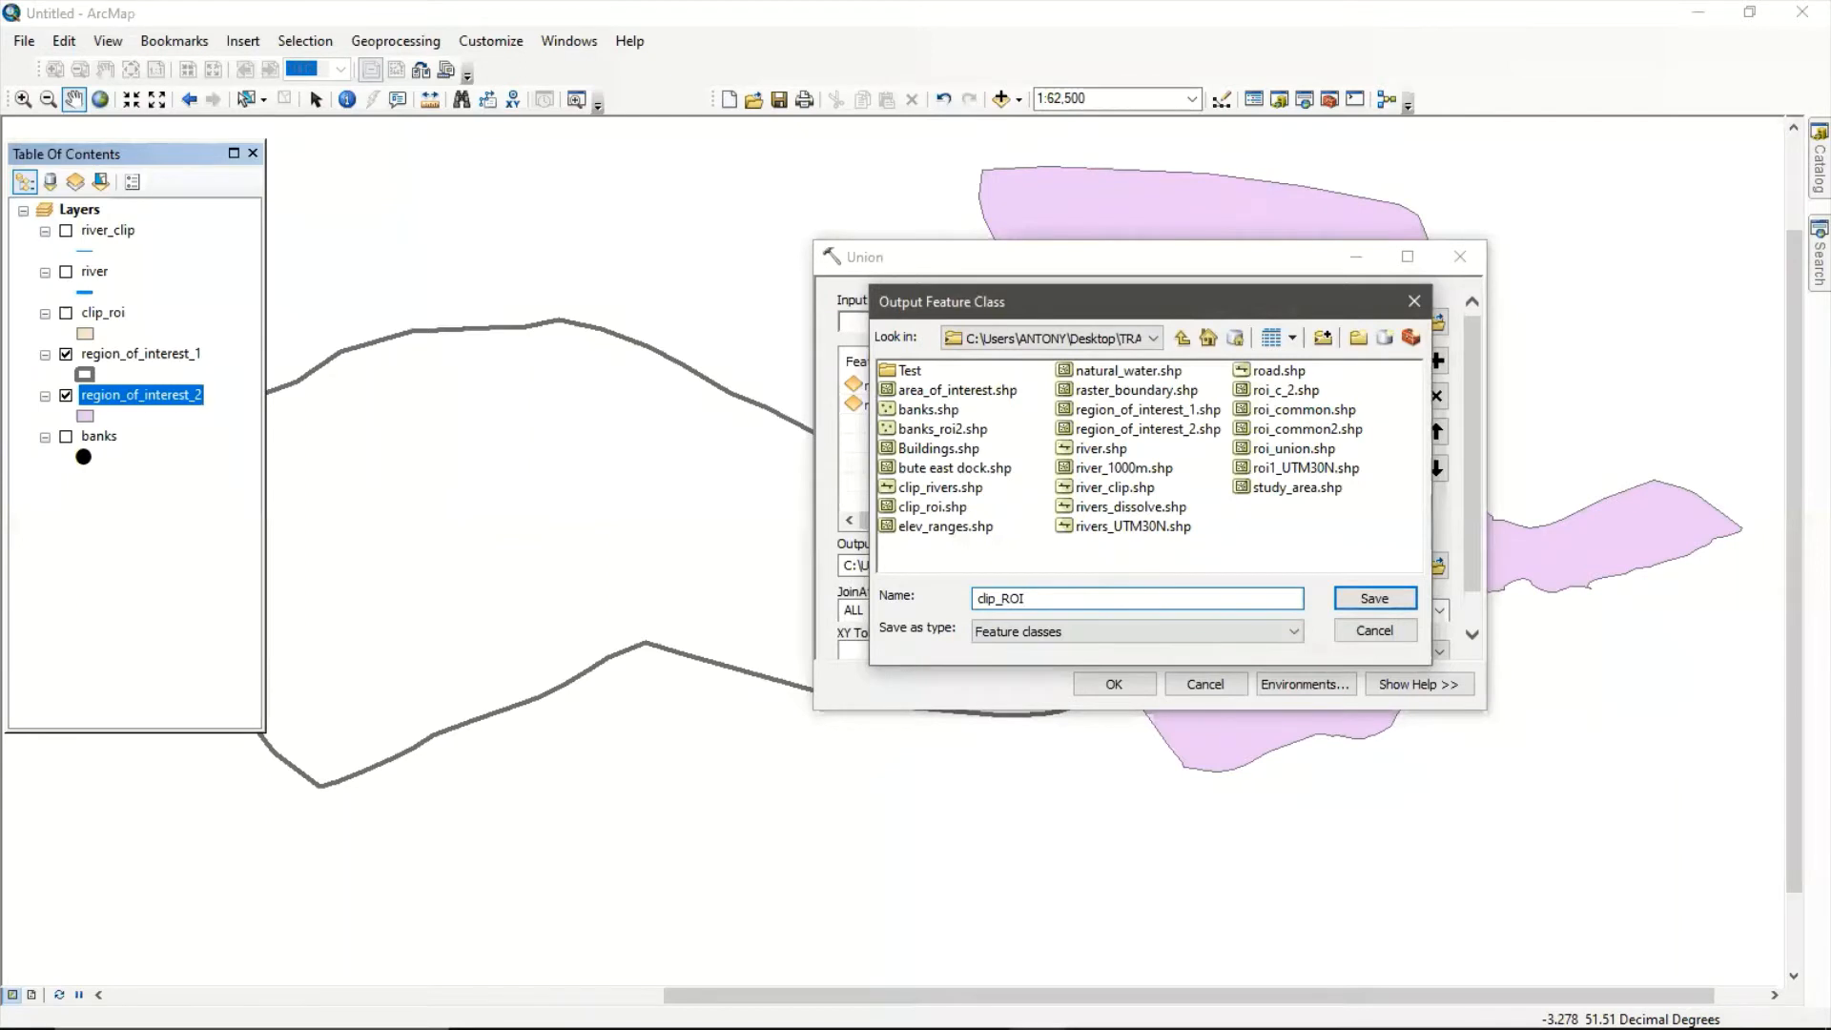
click(1377, 599)
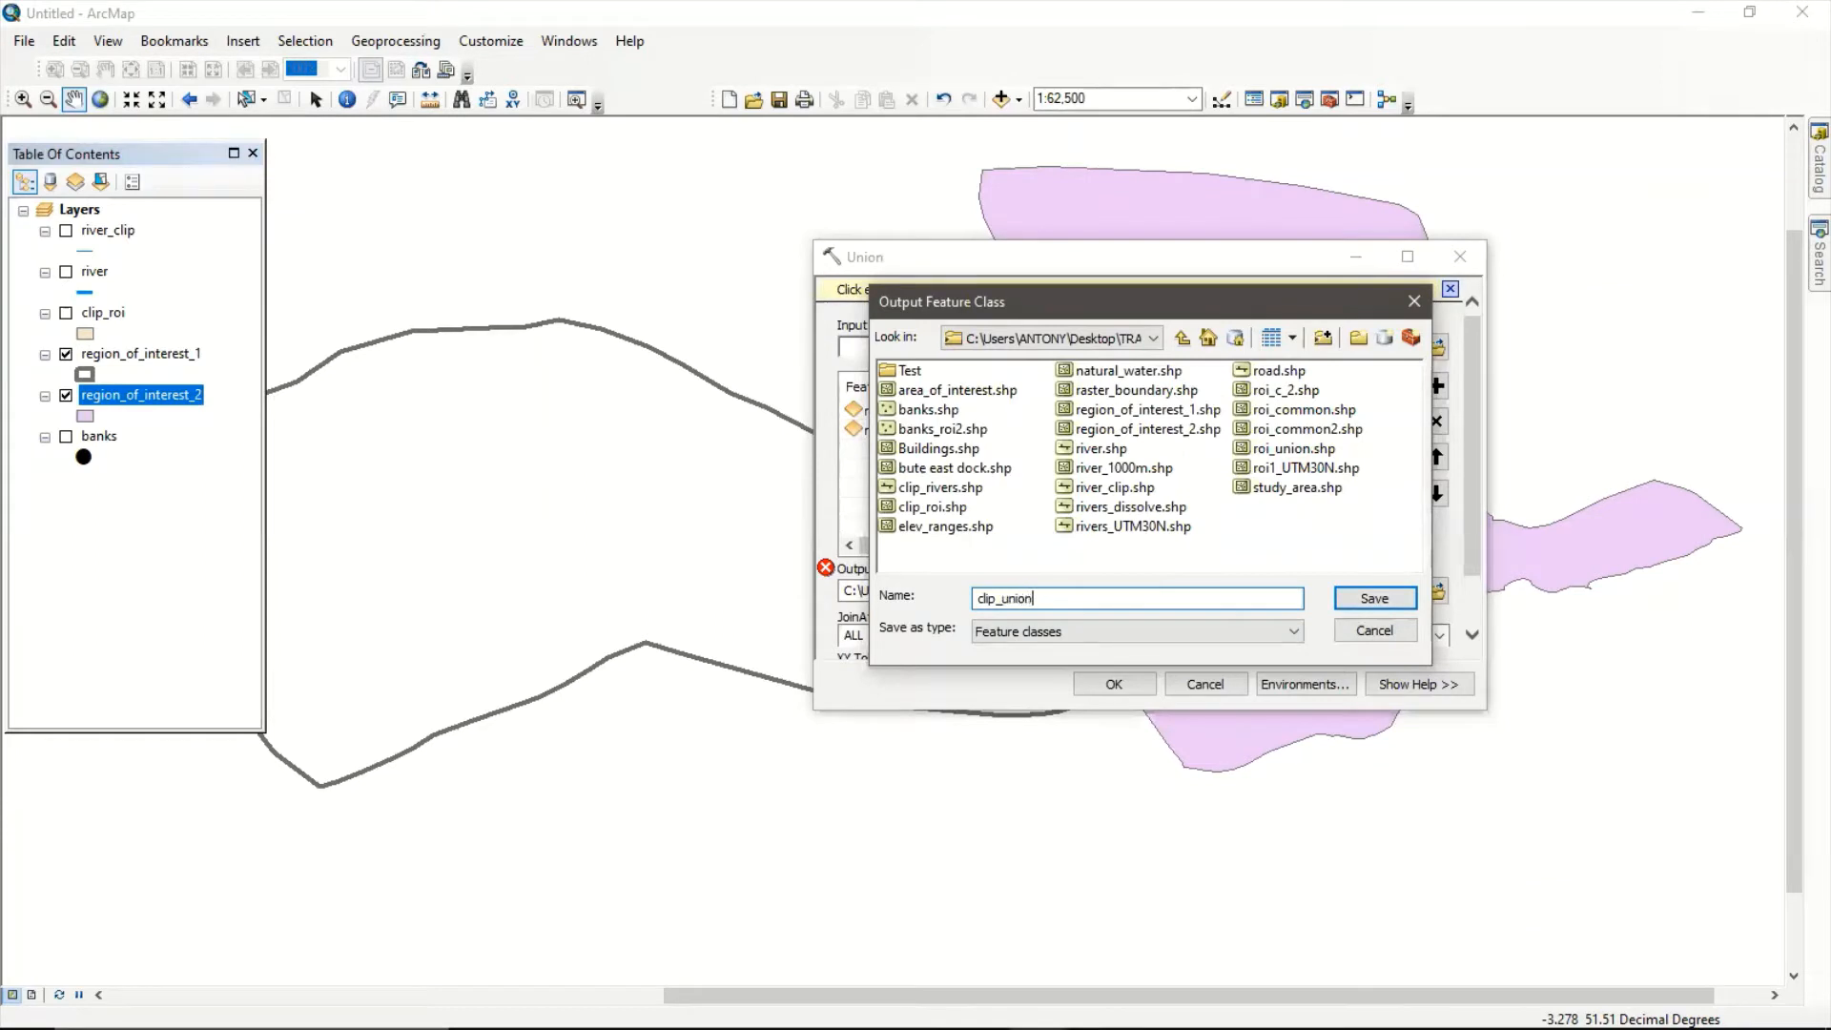
click(1358, 599)
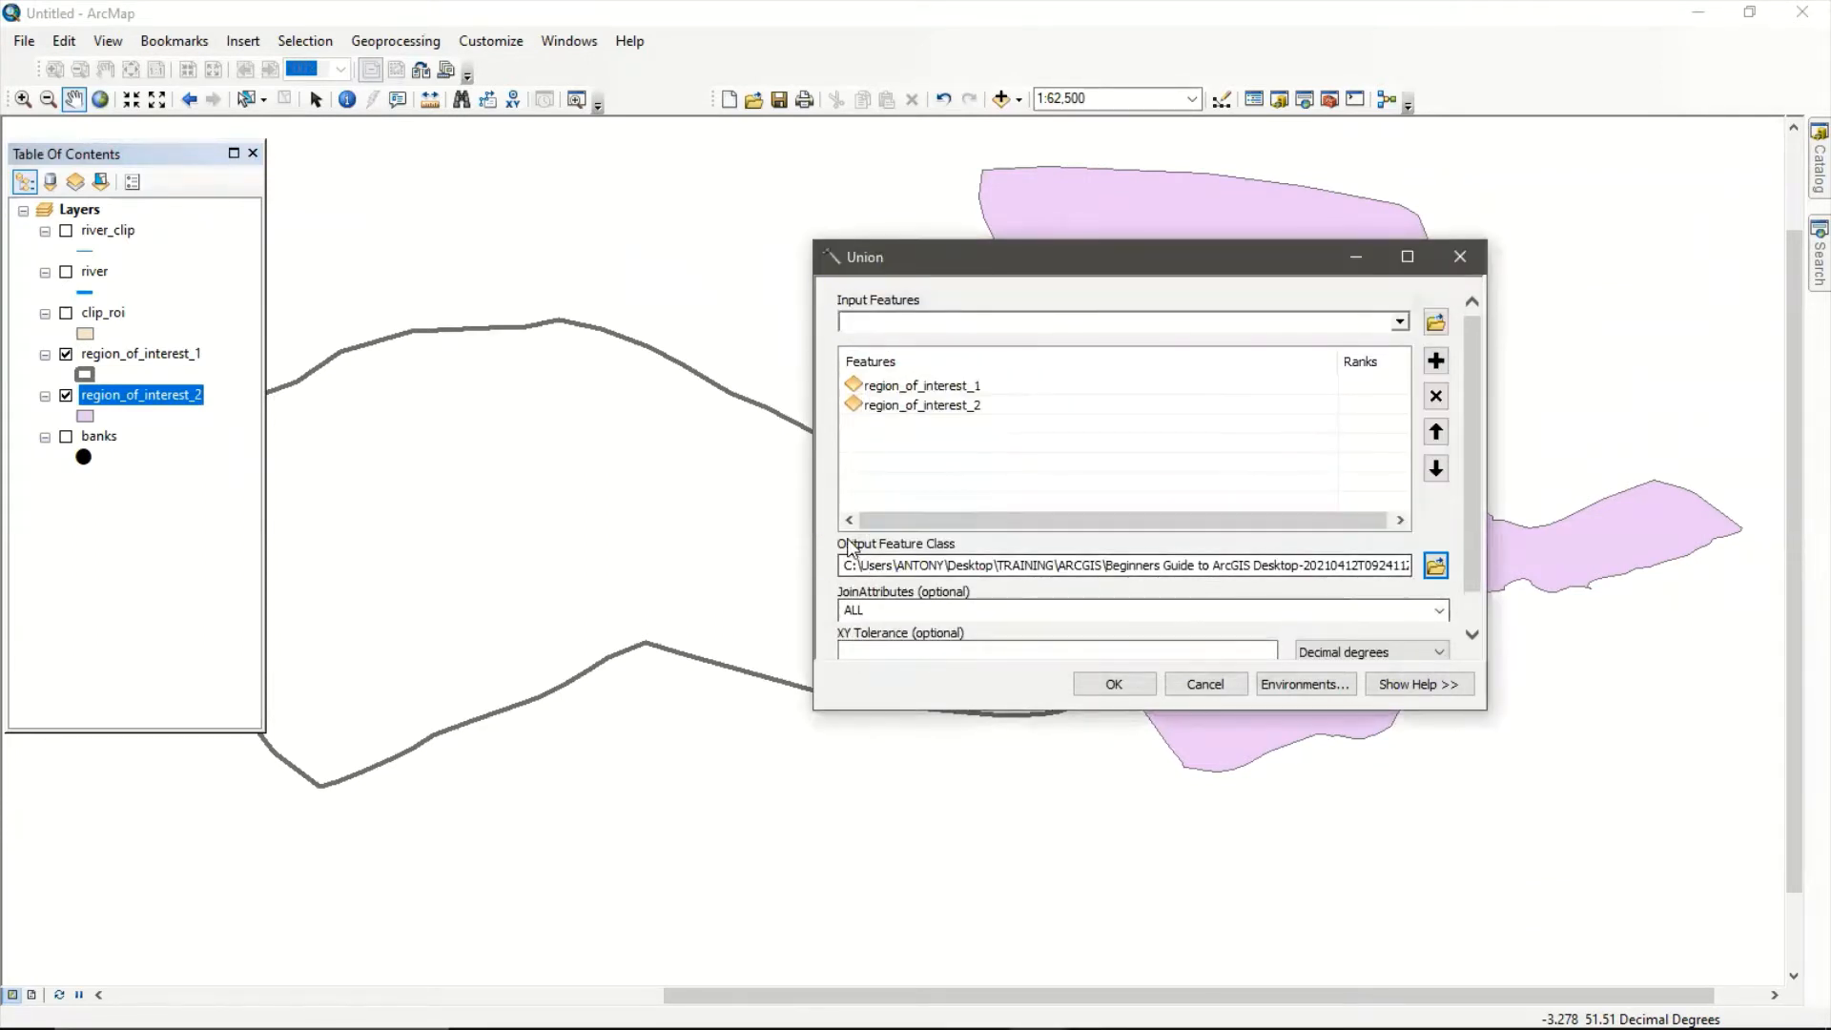
click(1112, 685)
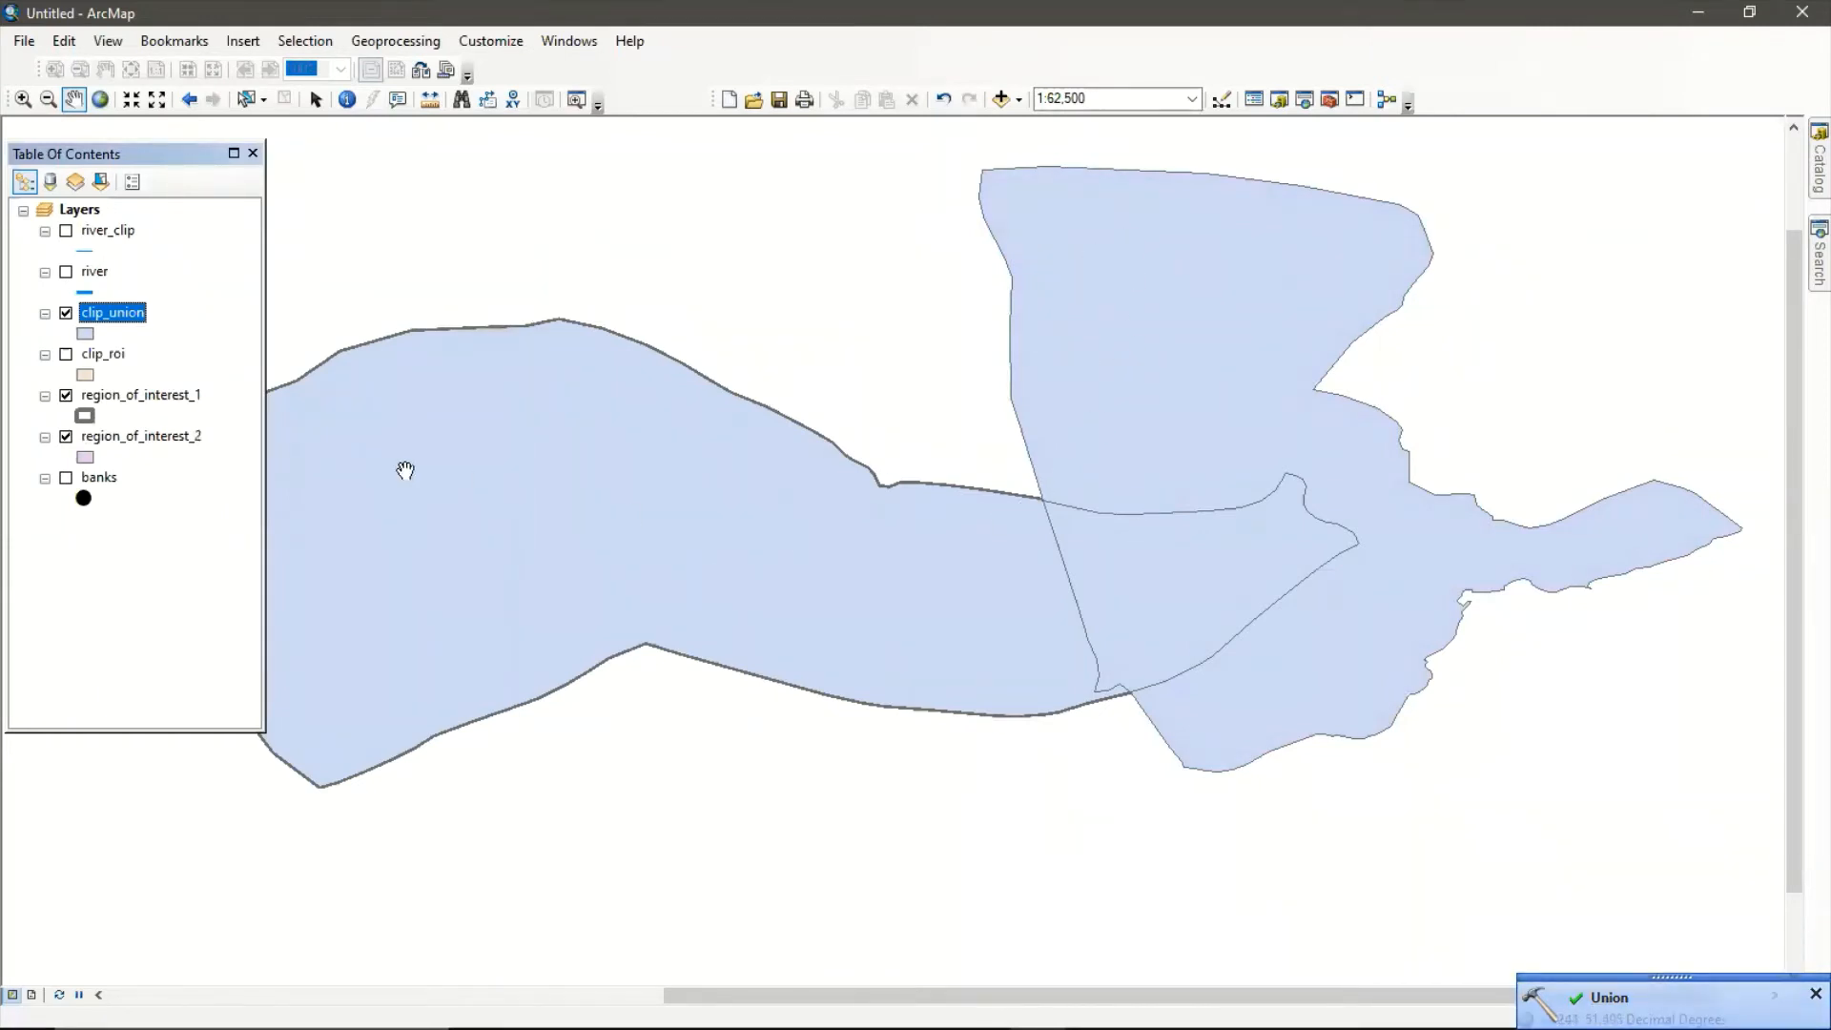
Hide both region_of_interest layers to inspect clip_union alone, and open the clip_union attribute table.
click(65, 395)
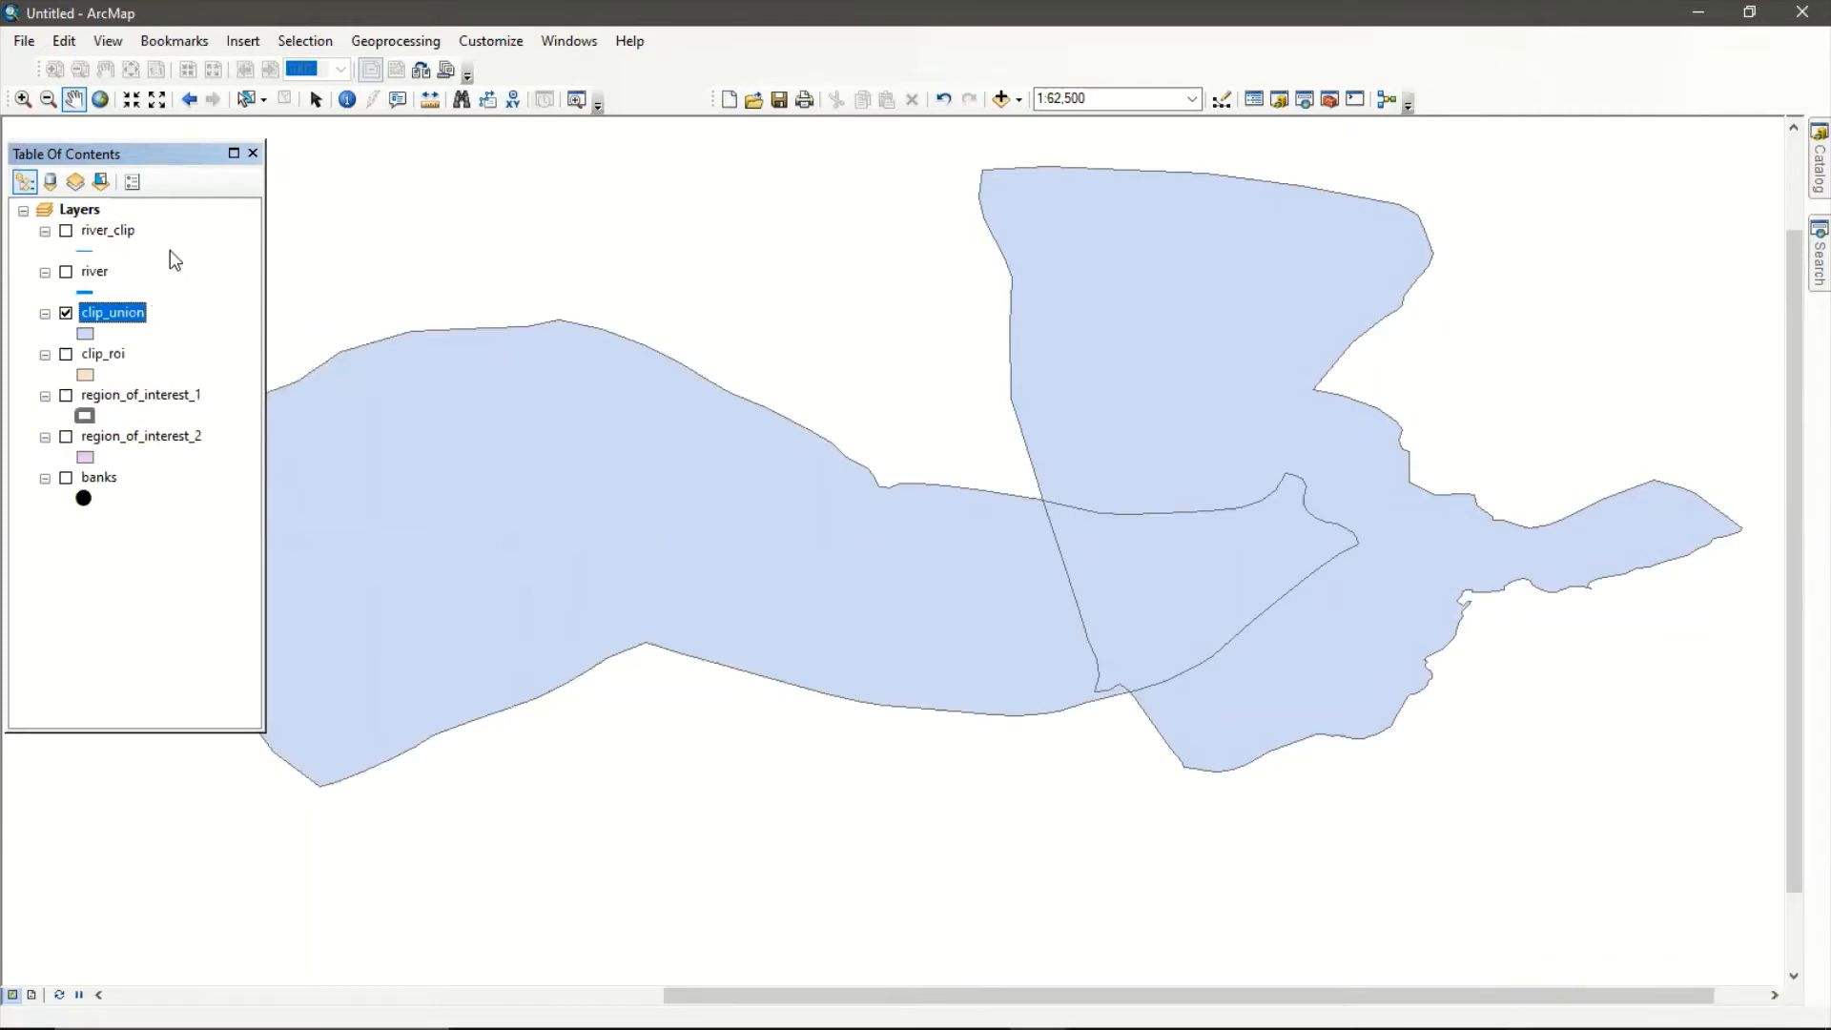
scroll(1049, 475, down, 2)
scroll(1049, 475, up, 2)
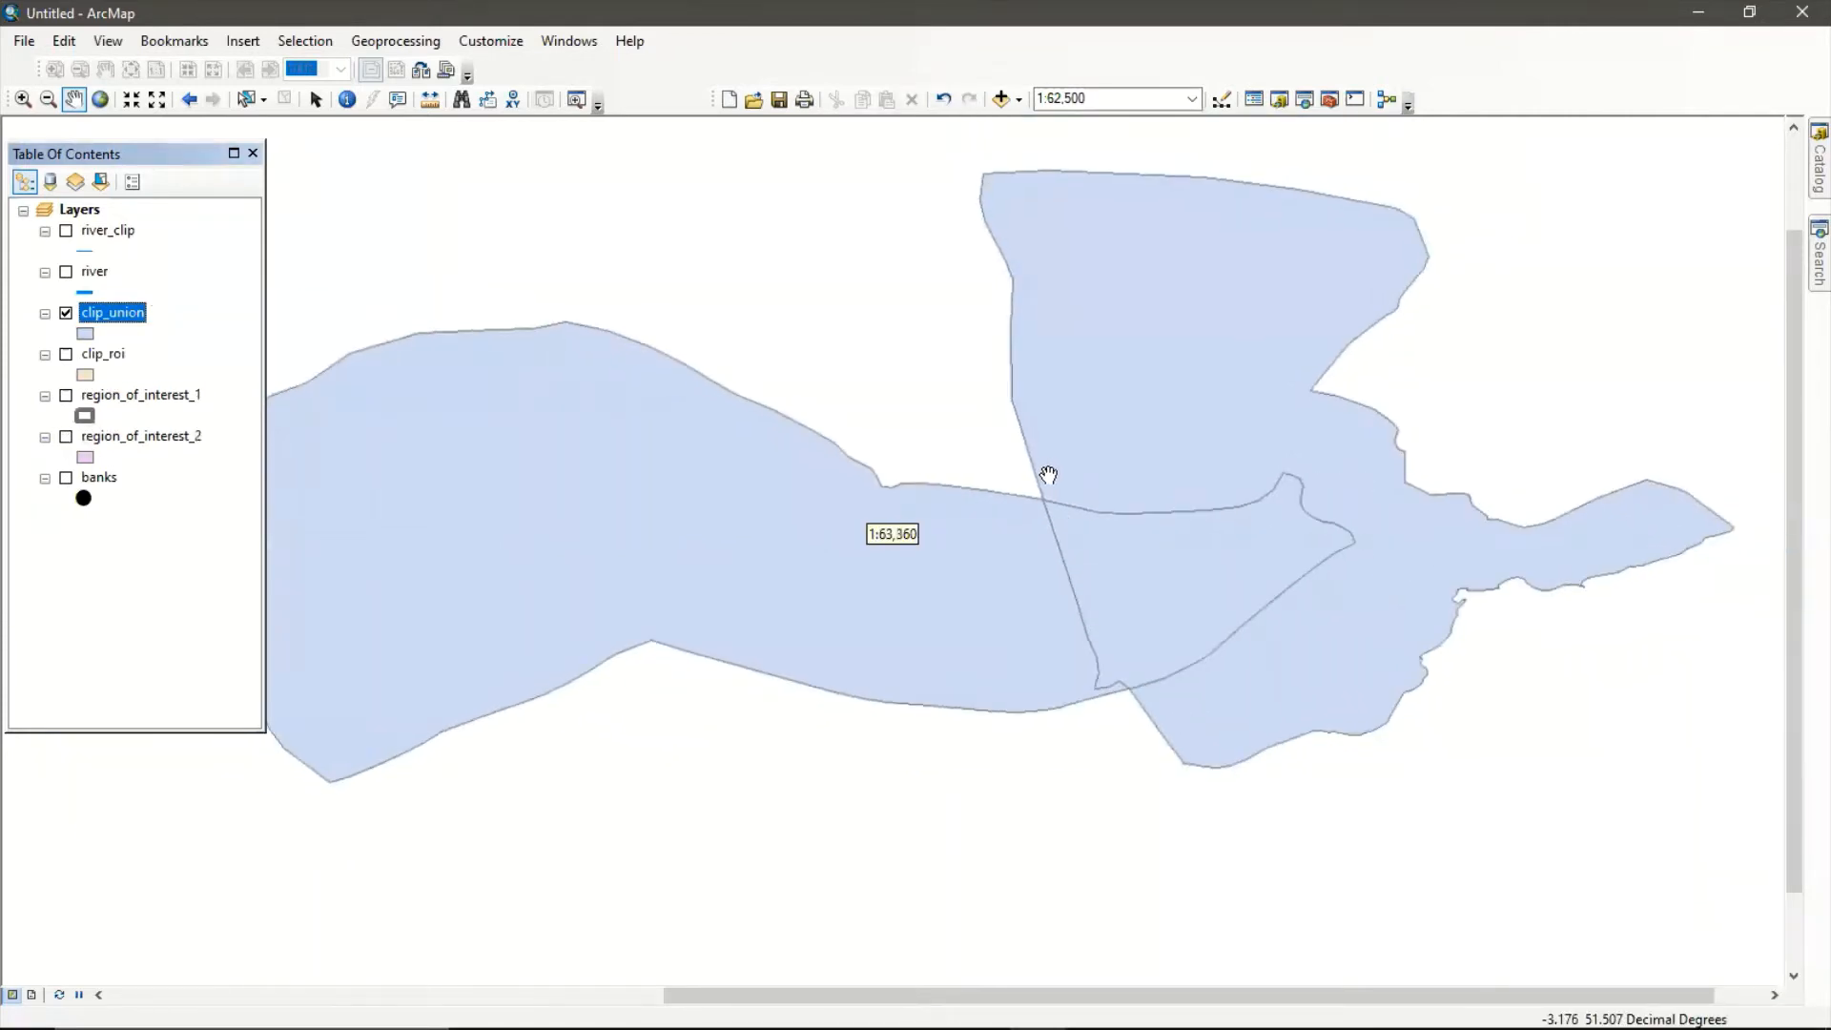
scroll(1049, 475, up, 2)
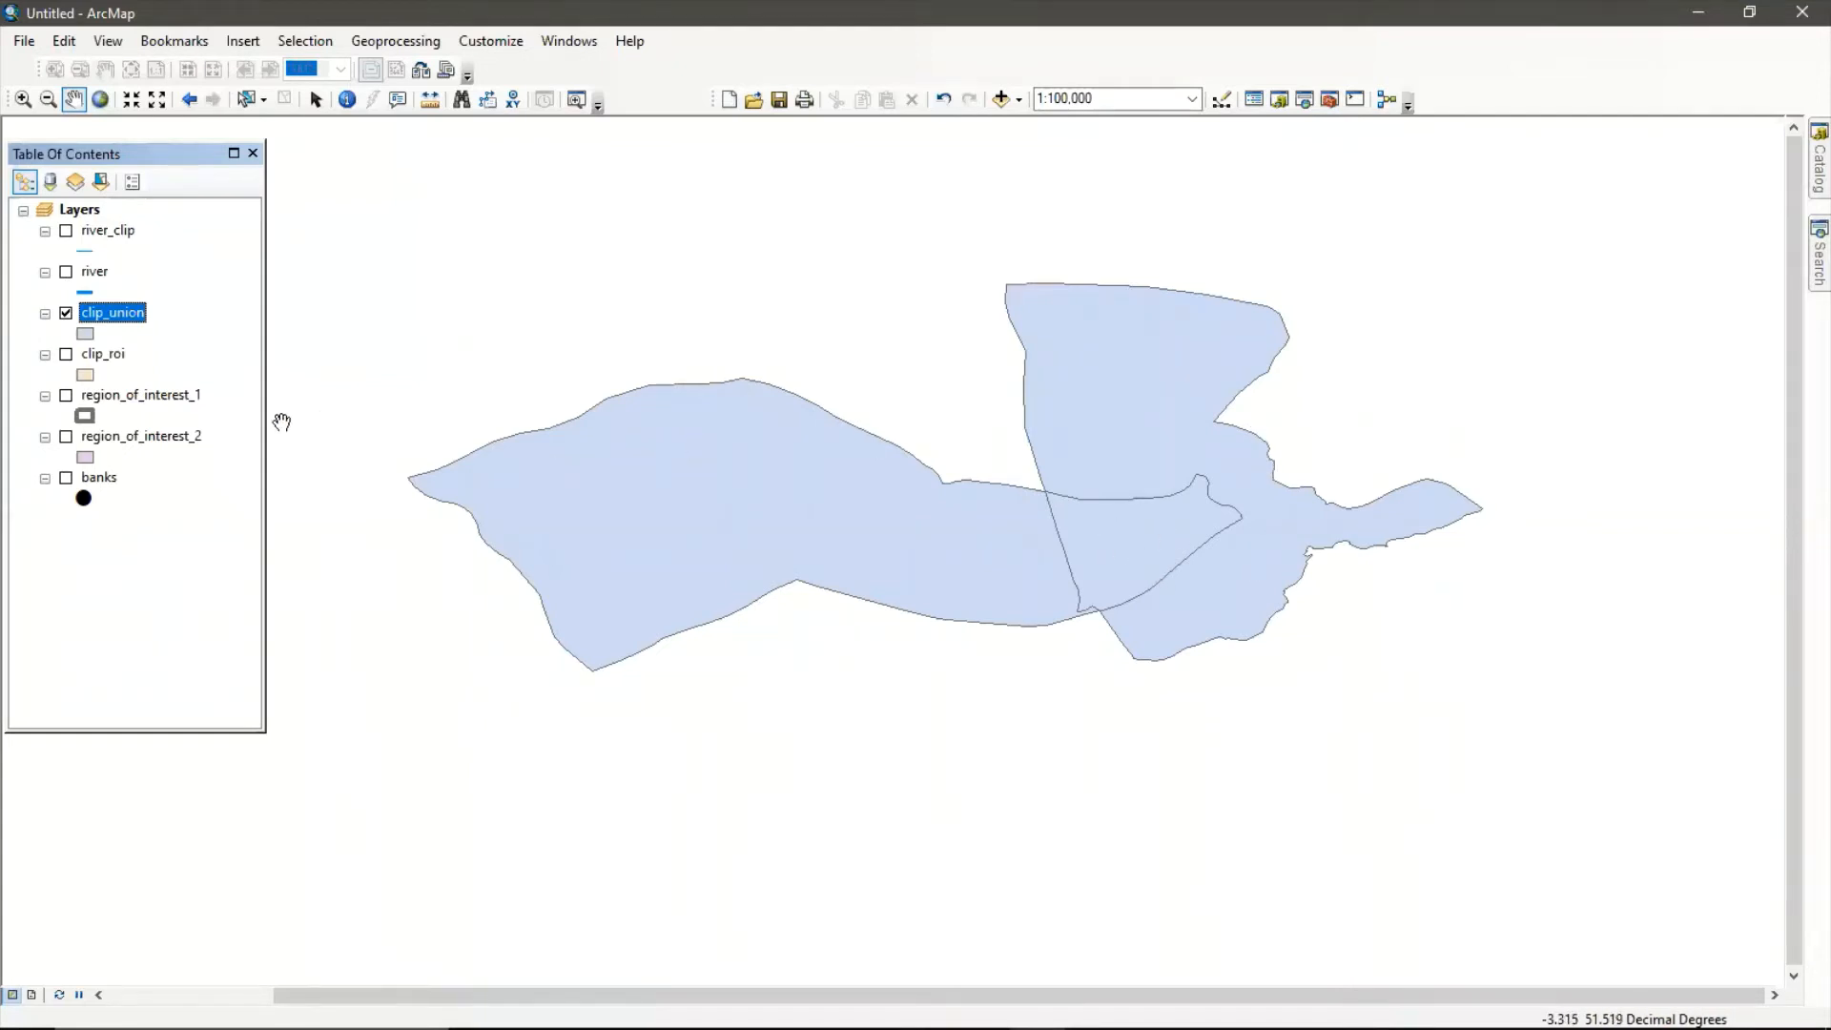
right_click(111, 315)
click(192, 385)
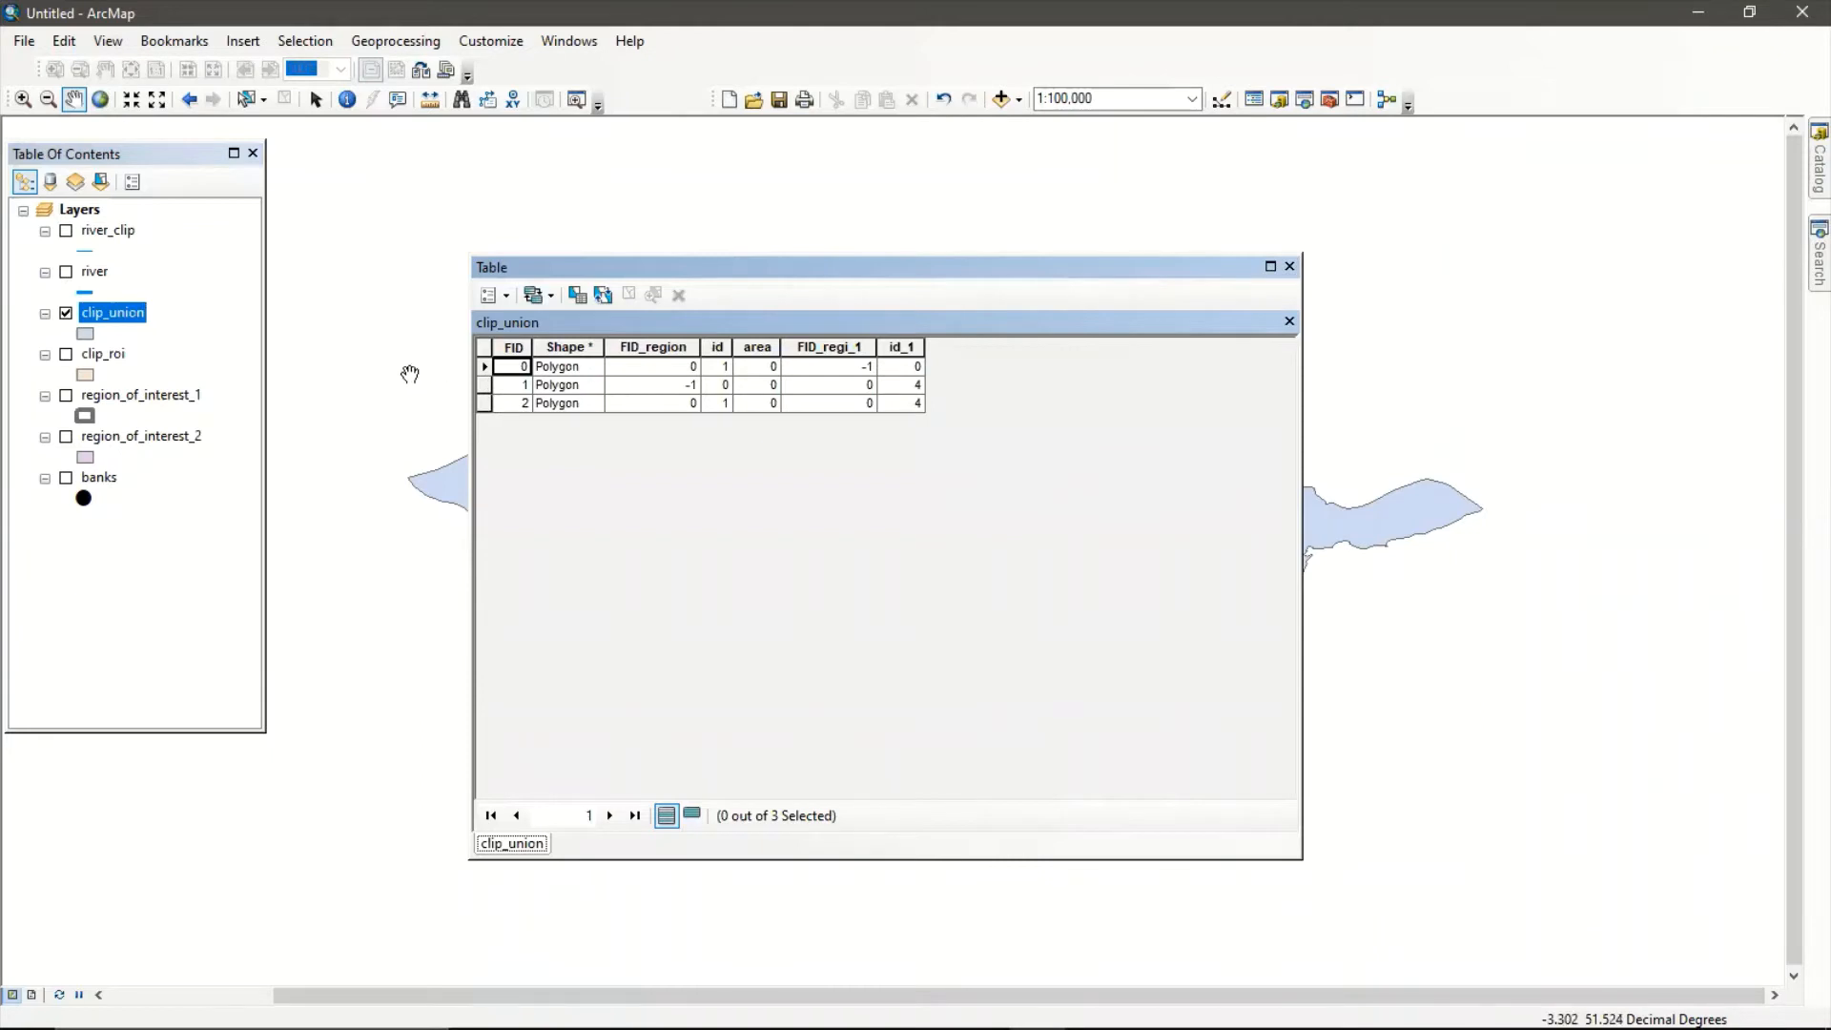
Close the clip_union table and the river layer's properties, and clear the selection in the river attribute table.
click(1289, 268)
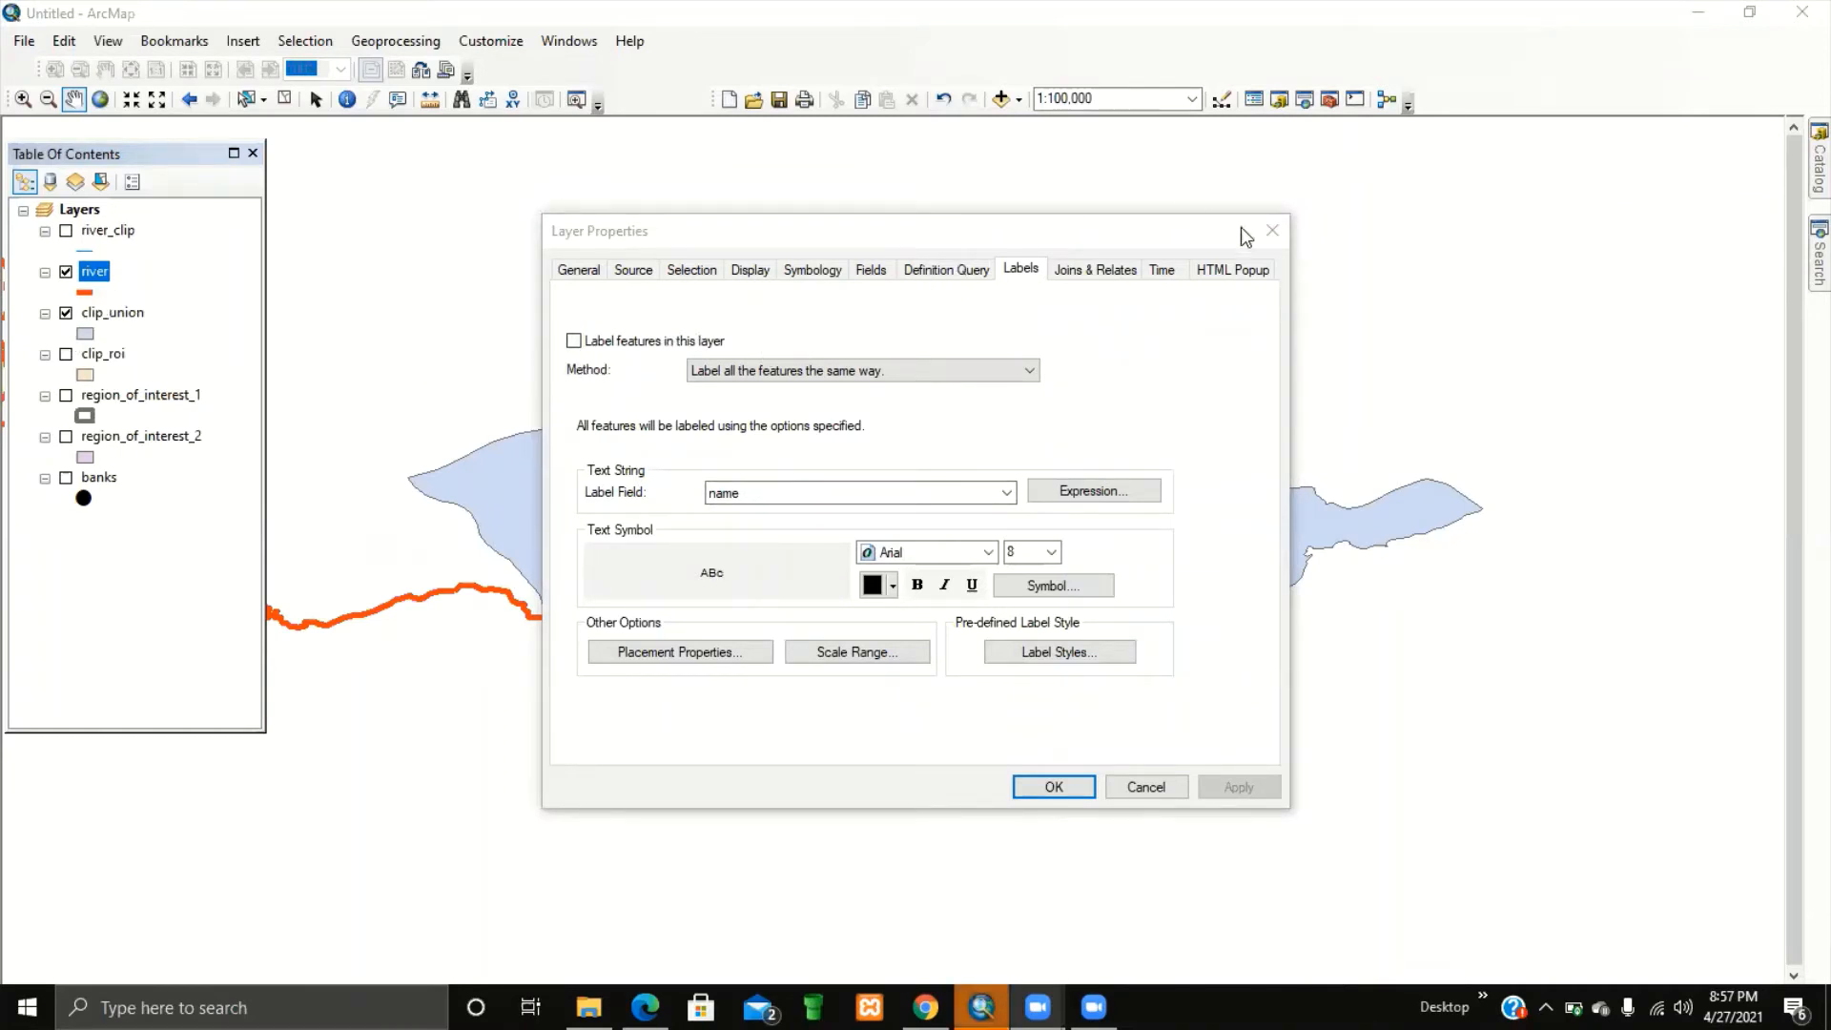
click(1272, 230)
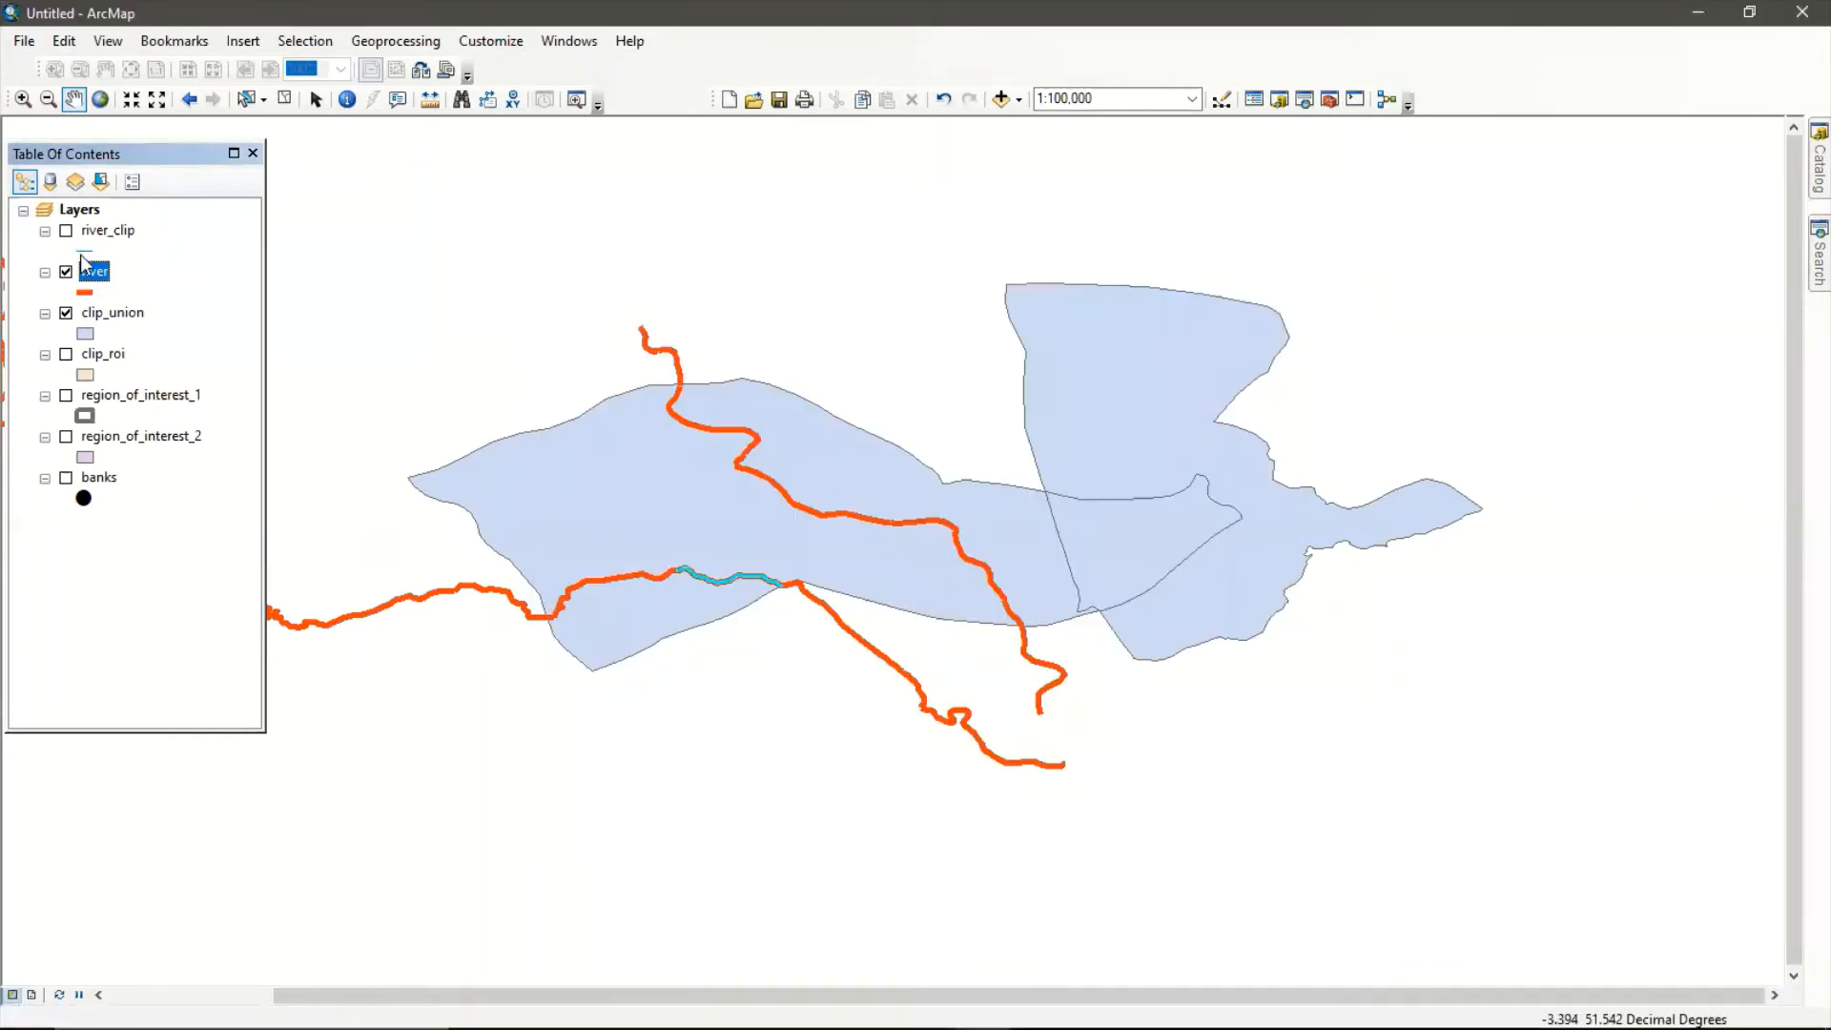
right_click(92, 280)
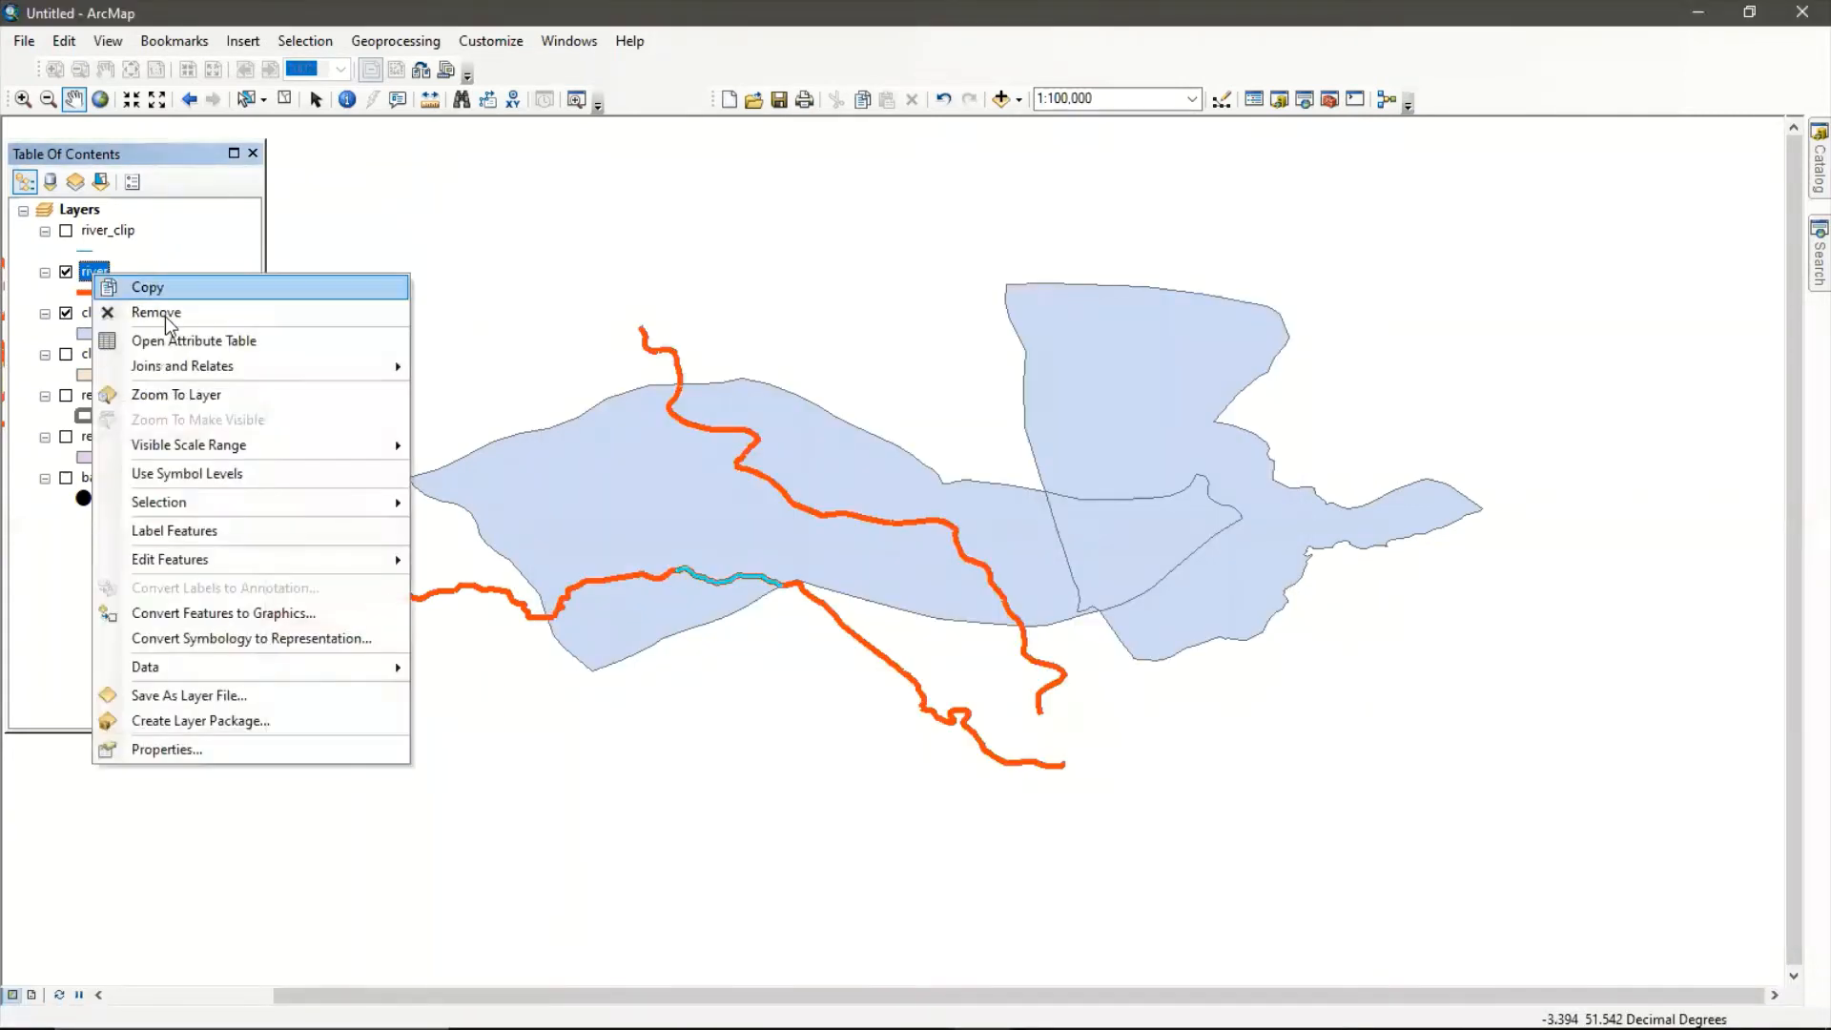
click(246, 339)
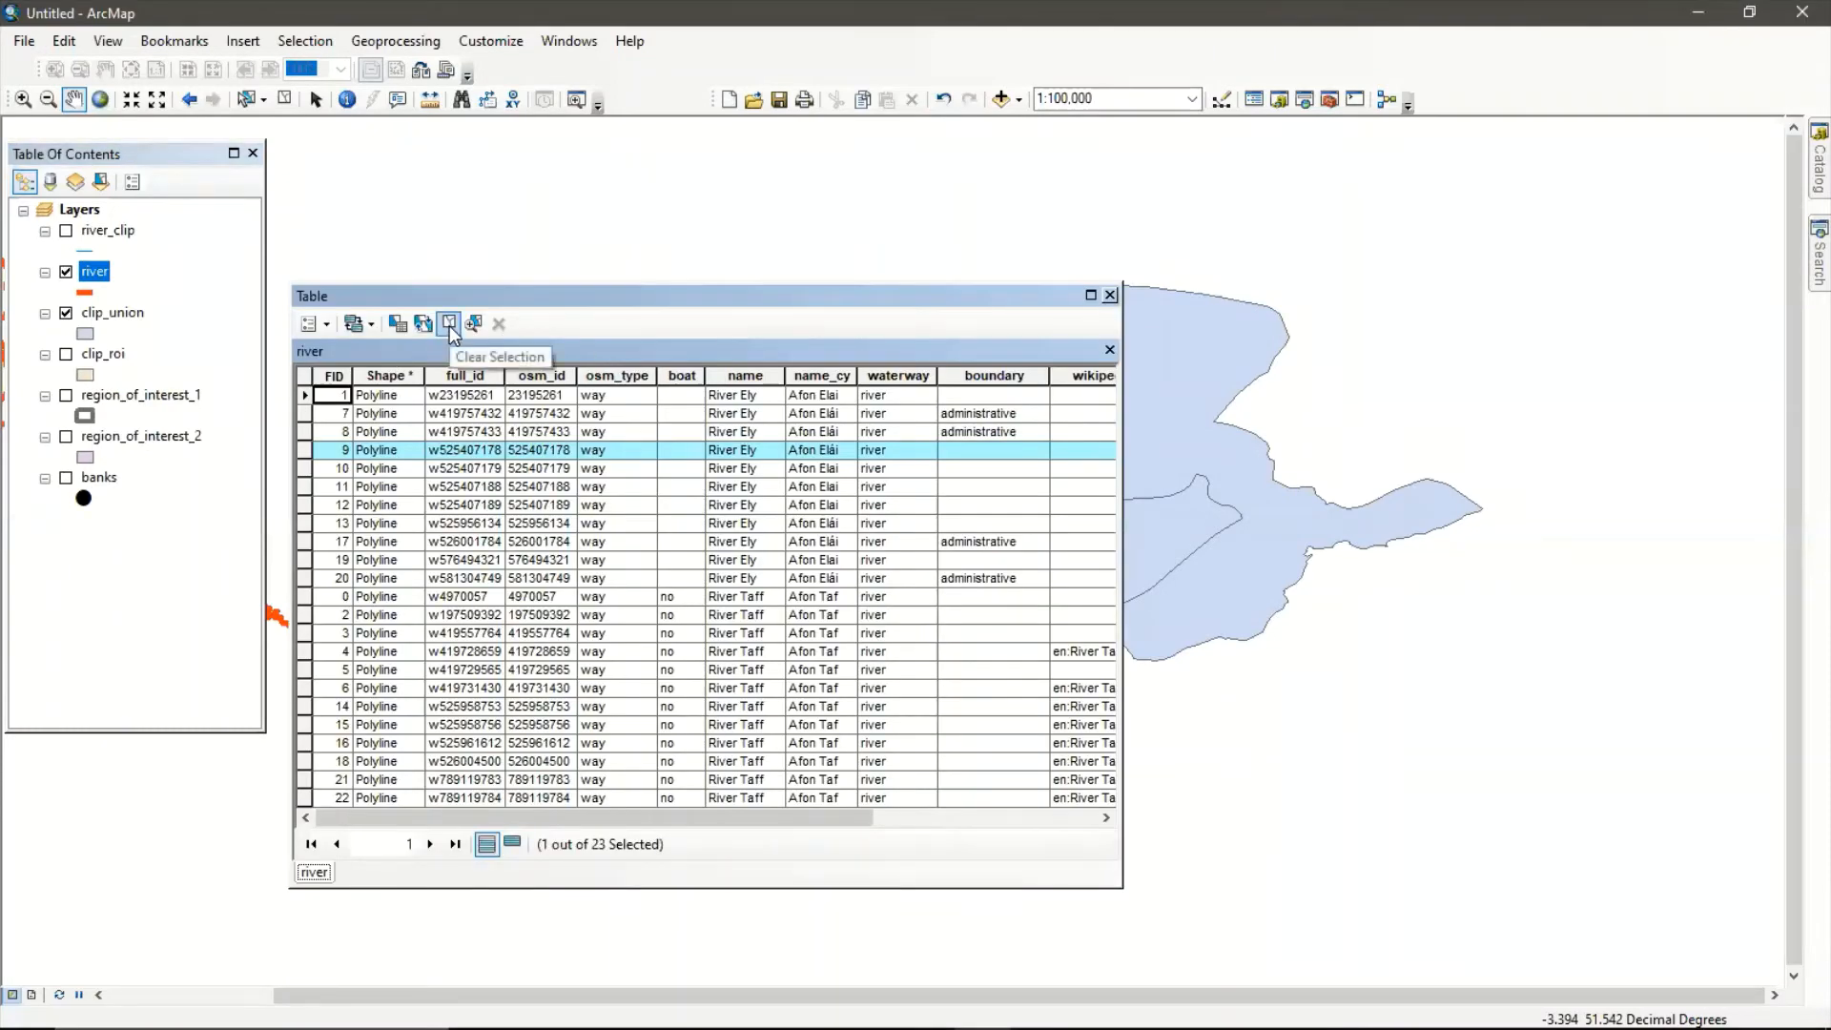
click(450, 324)
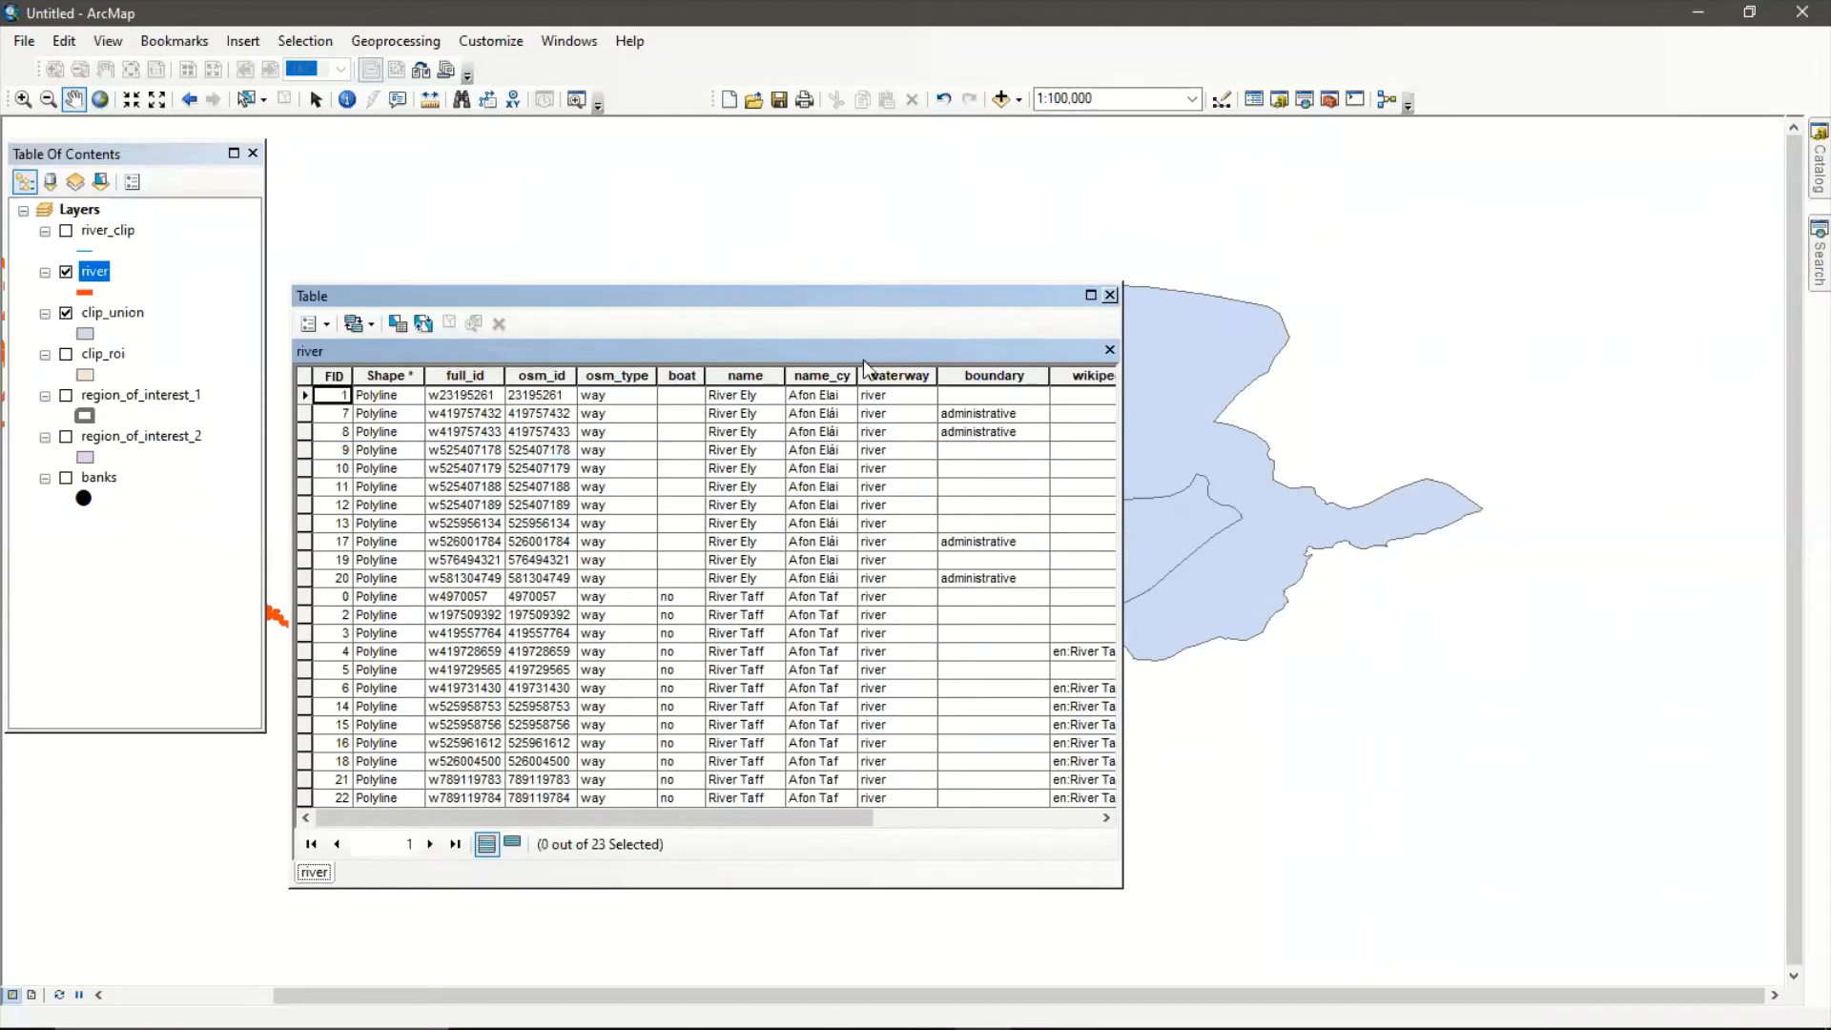
click(1108, 296)
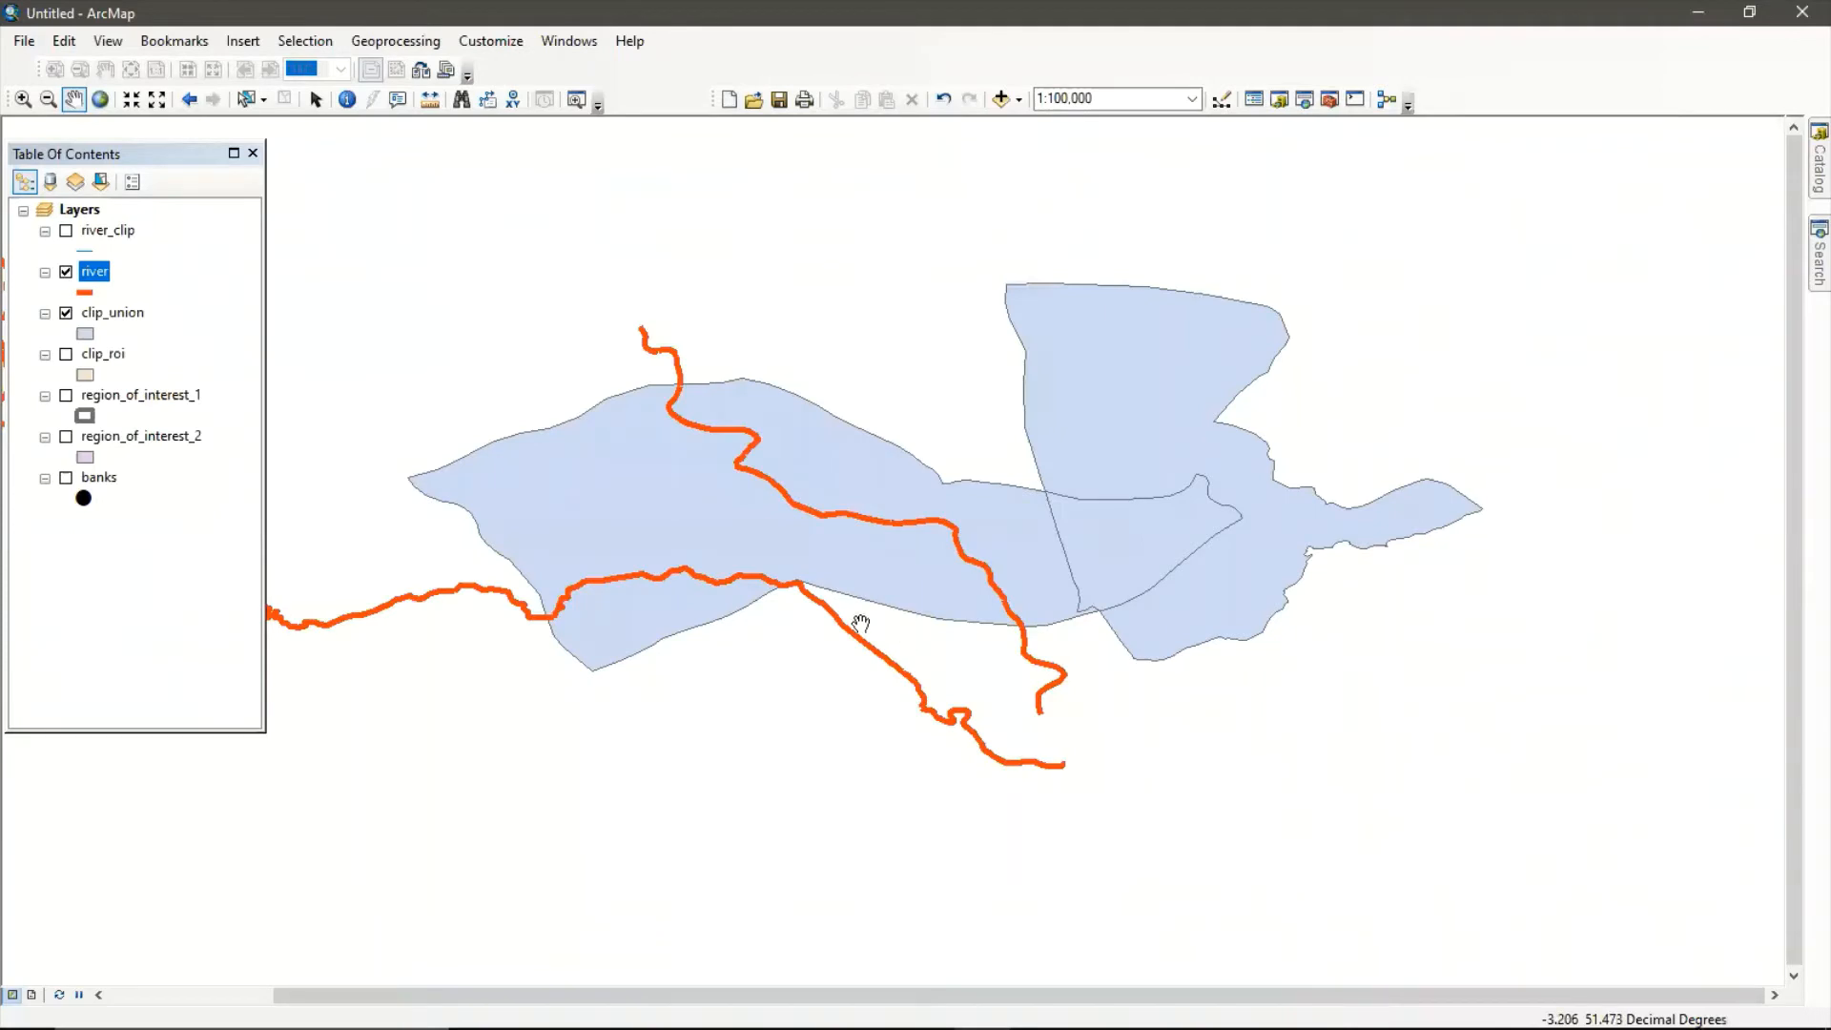
Apply the River line style with width 1.00 to the river layer's symbol and hide the layer.
click(85, 294)
click(624, 645)
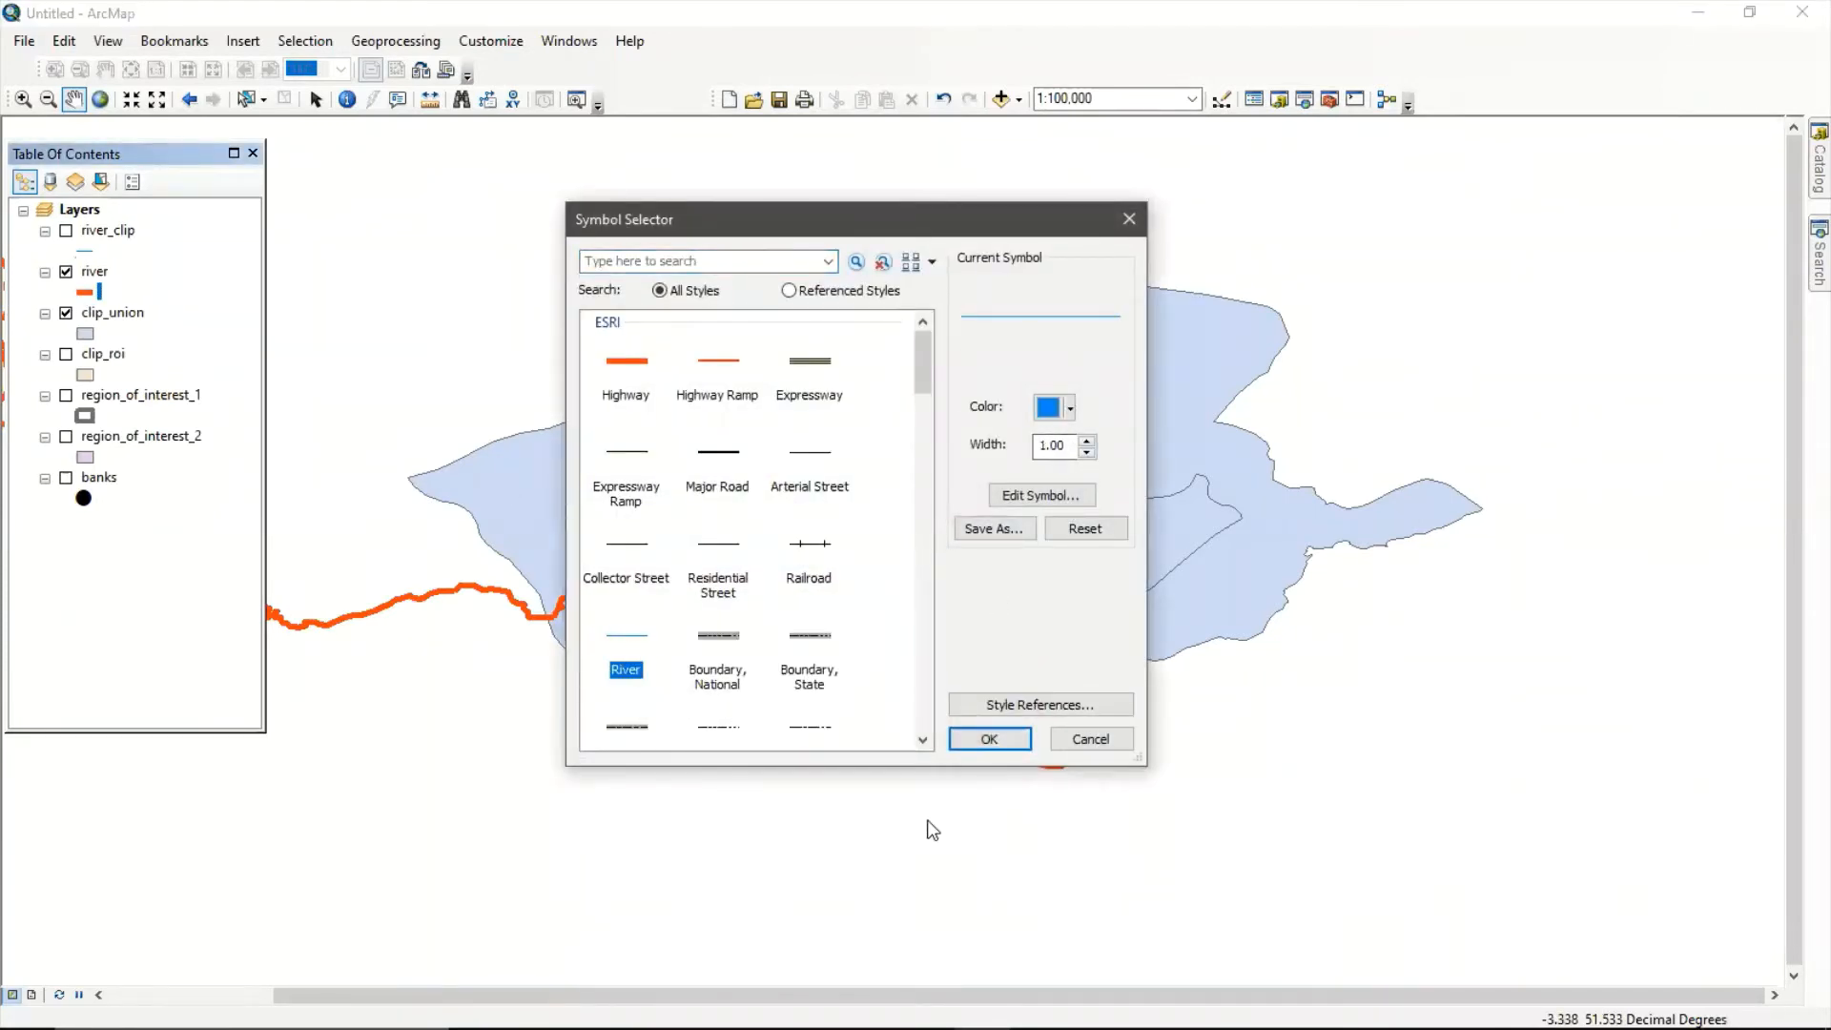
click(989, 740)
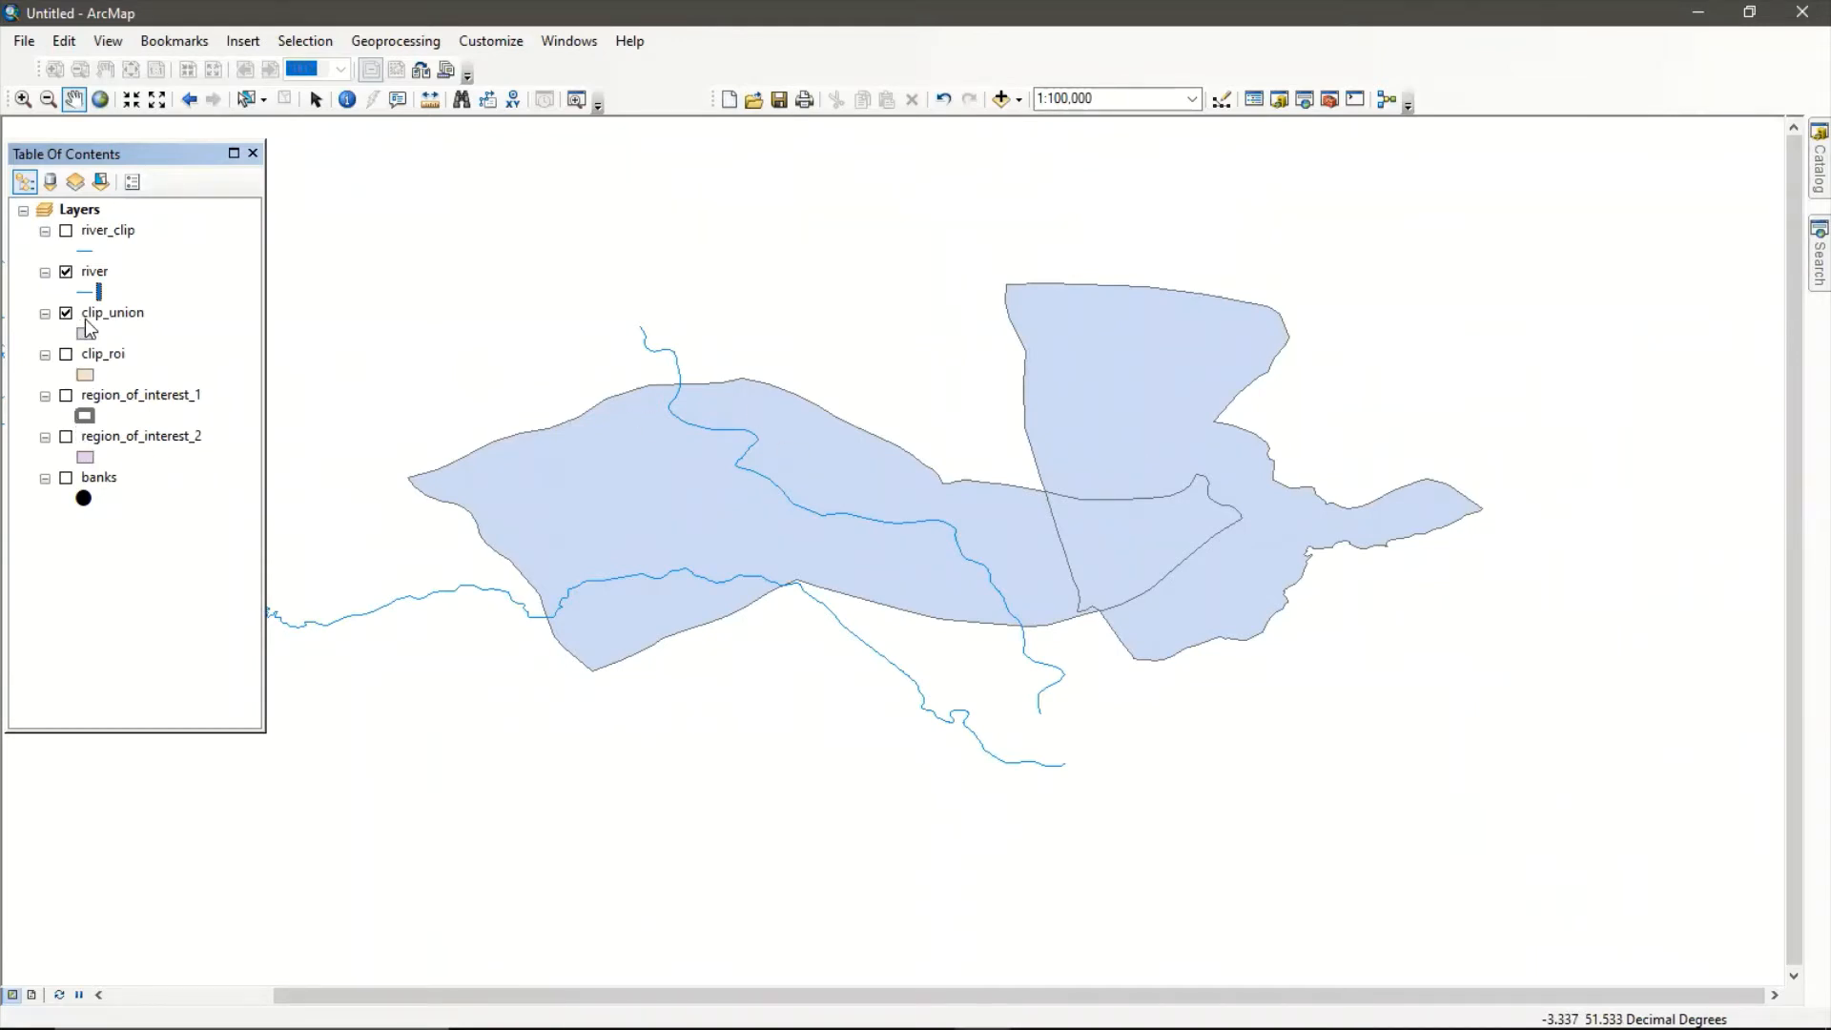
click(66, 272)
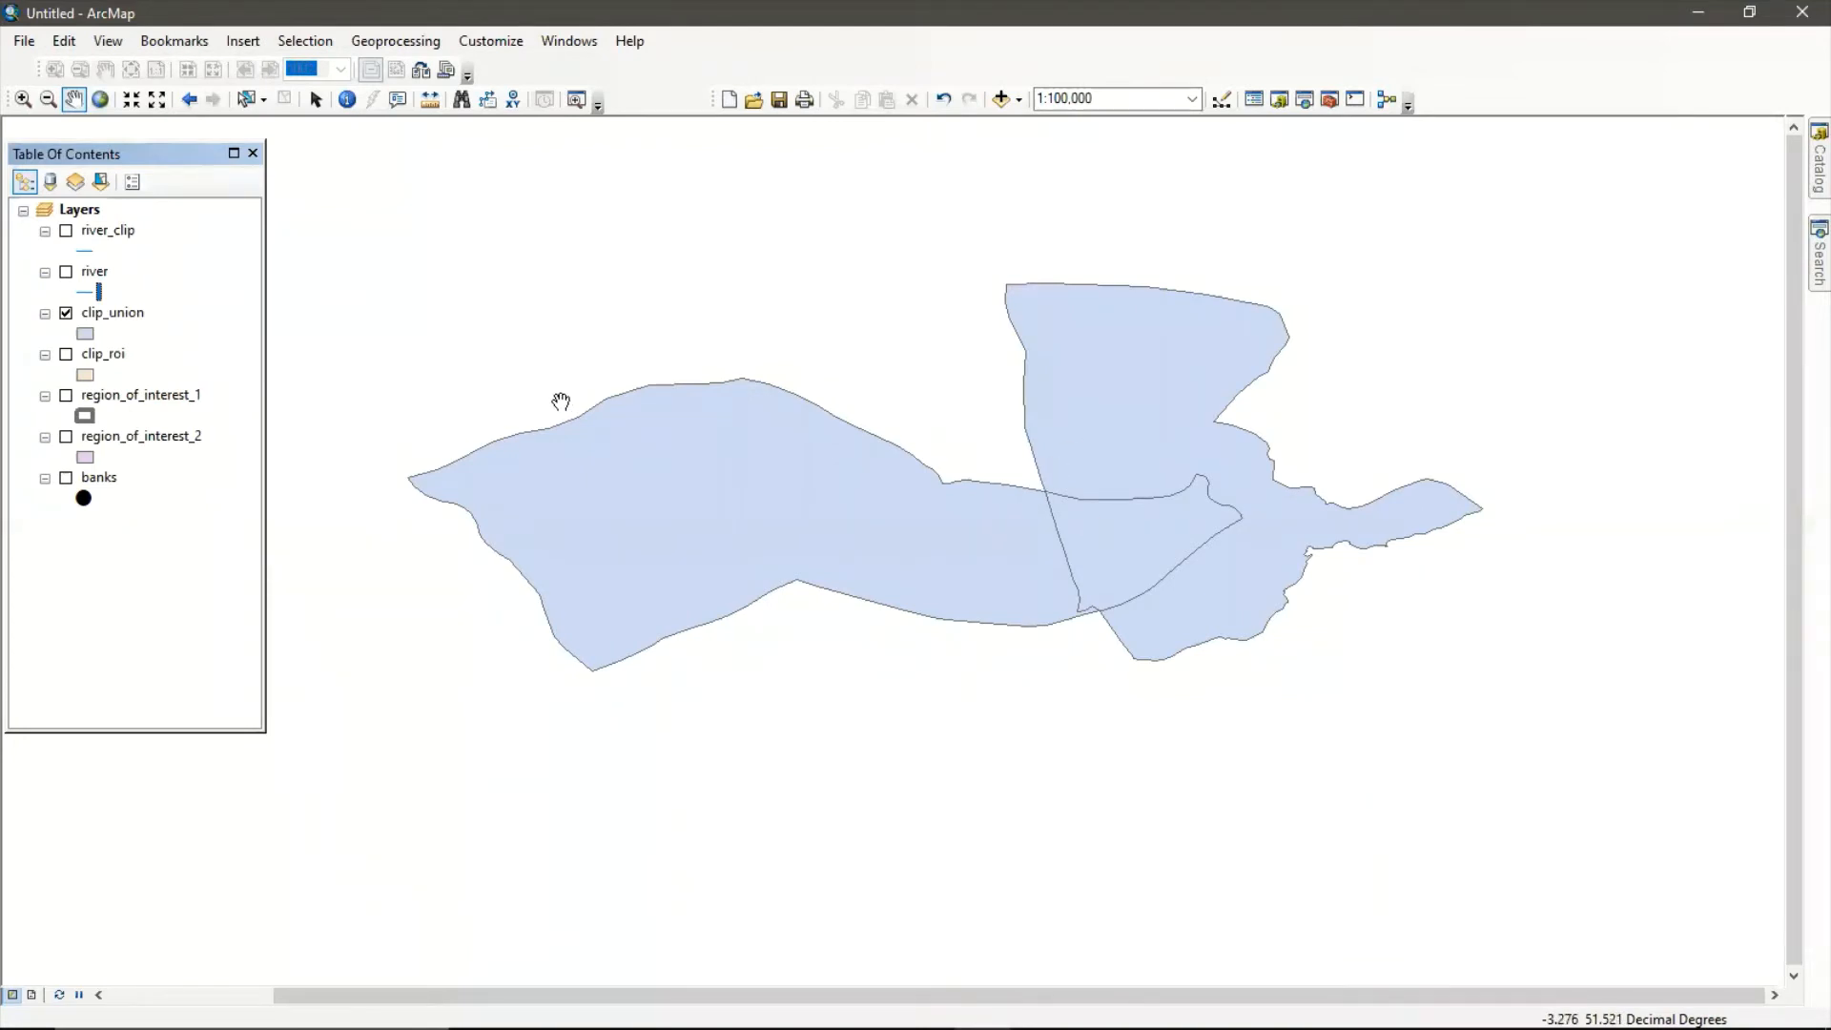
Search the tools for "dissolve" and open the Dissolve (Data Management) tool from the Generalization toolset.
click(1820, 253)
double_click(1514, 212)
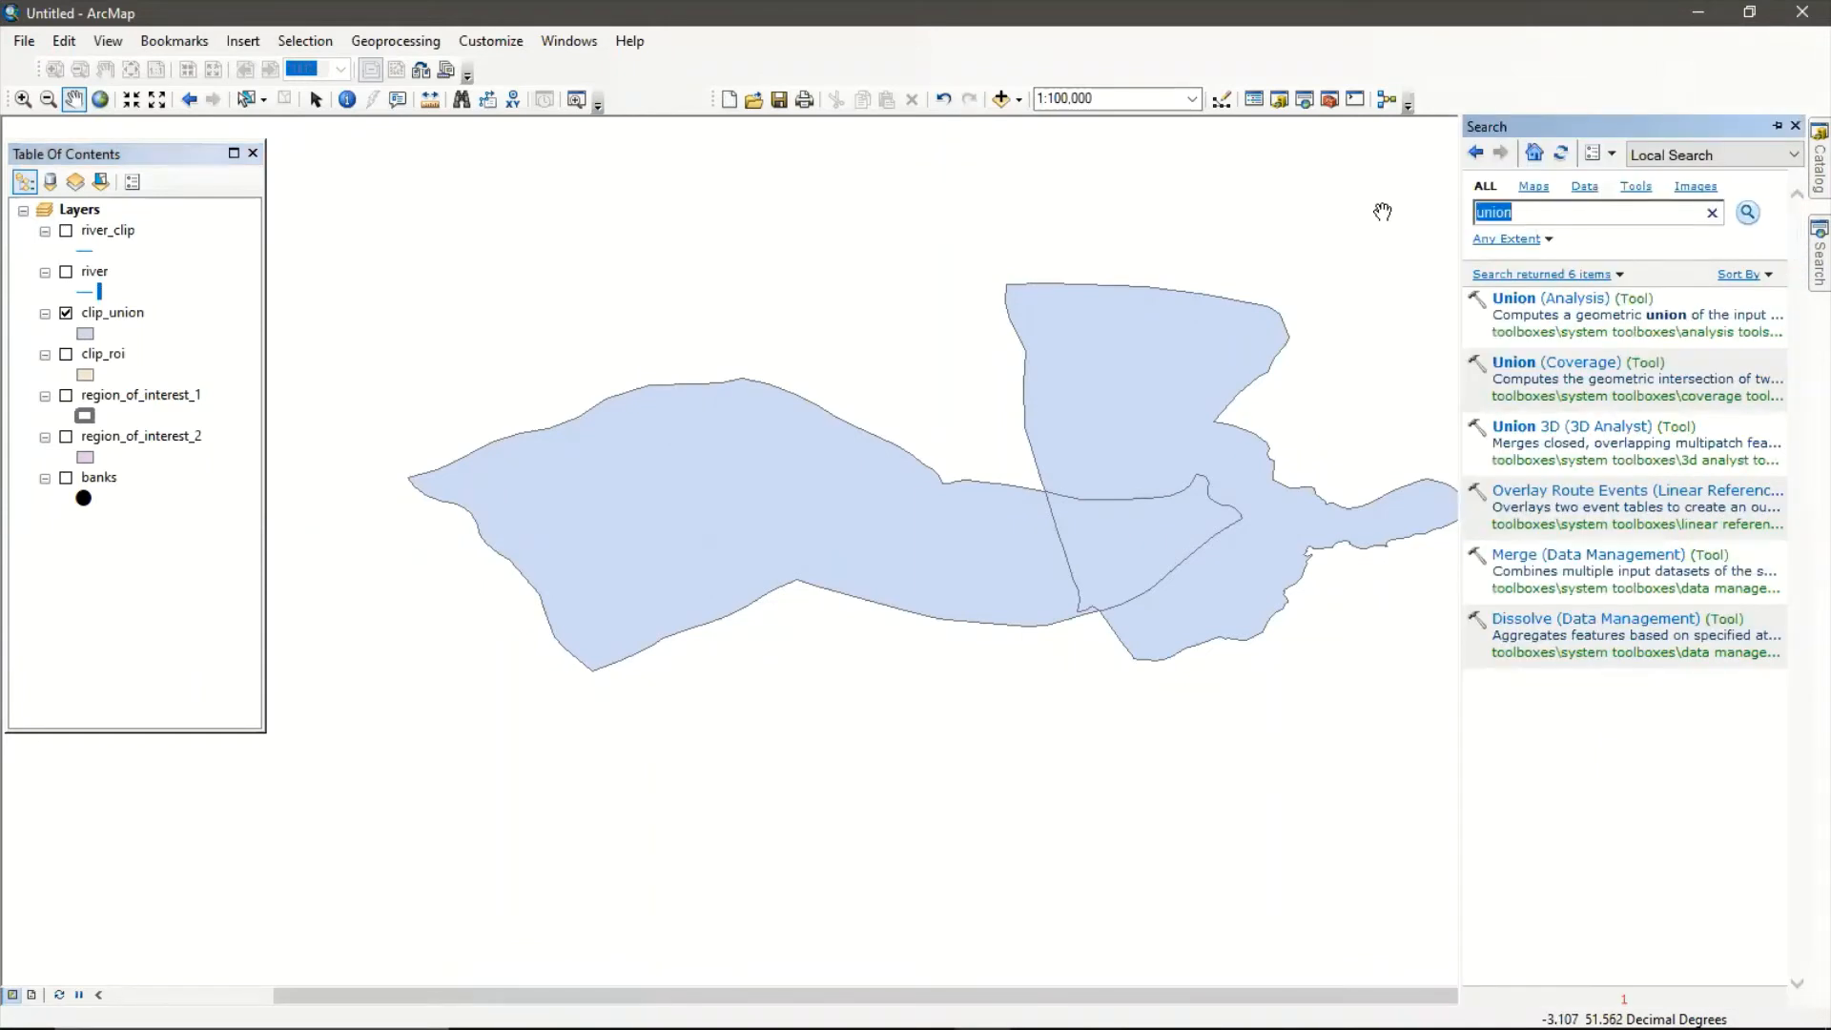
text(dissolve)
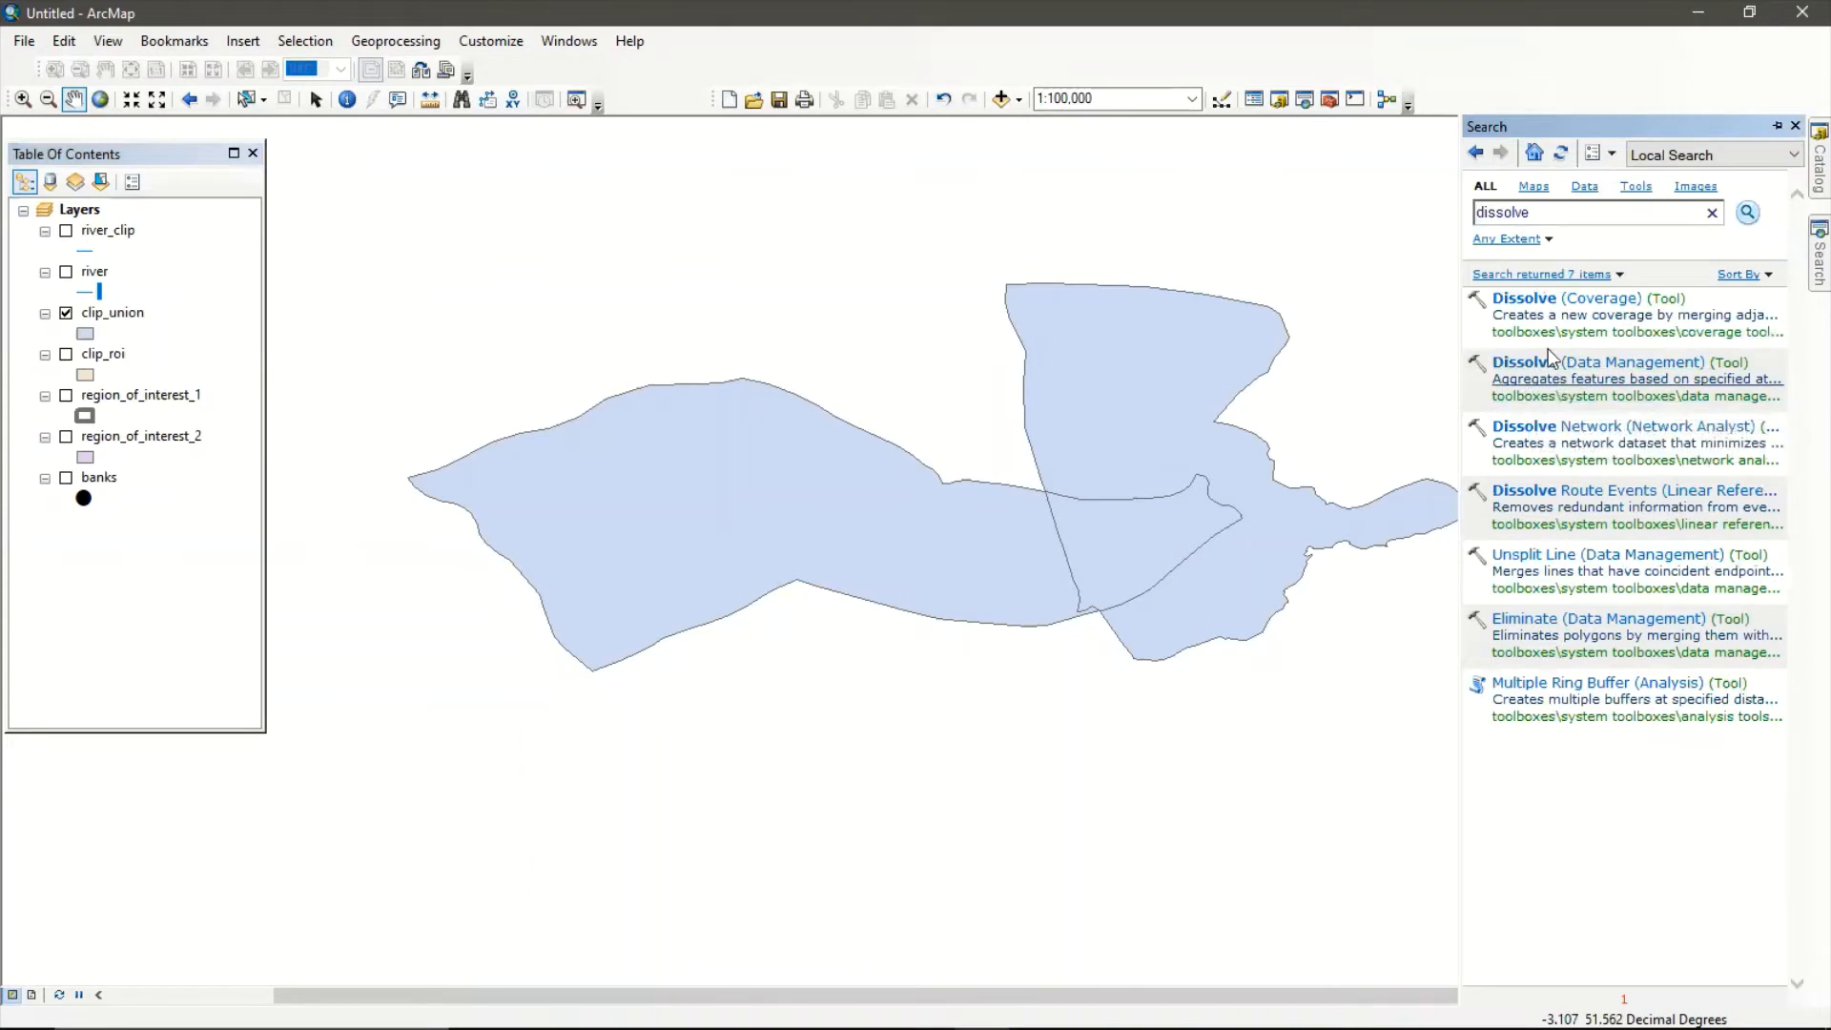
click(1546, 314)
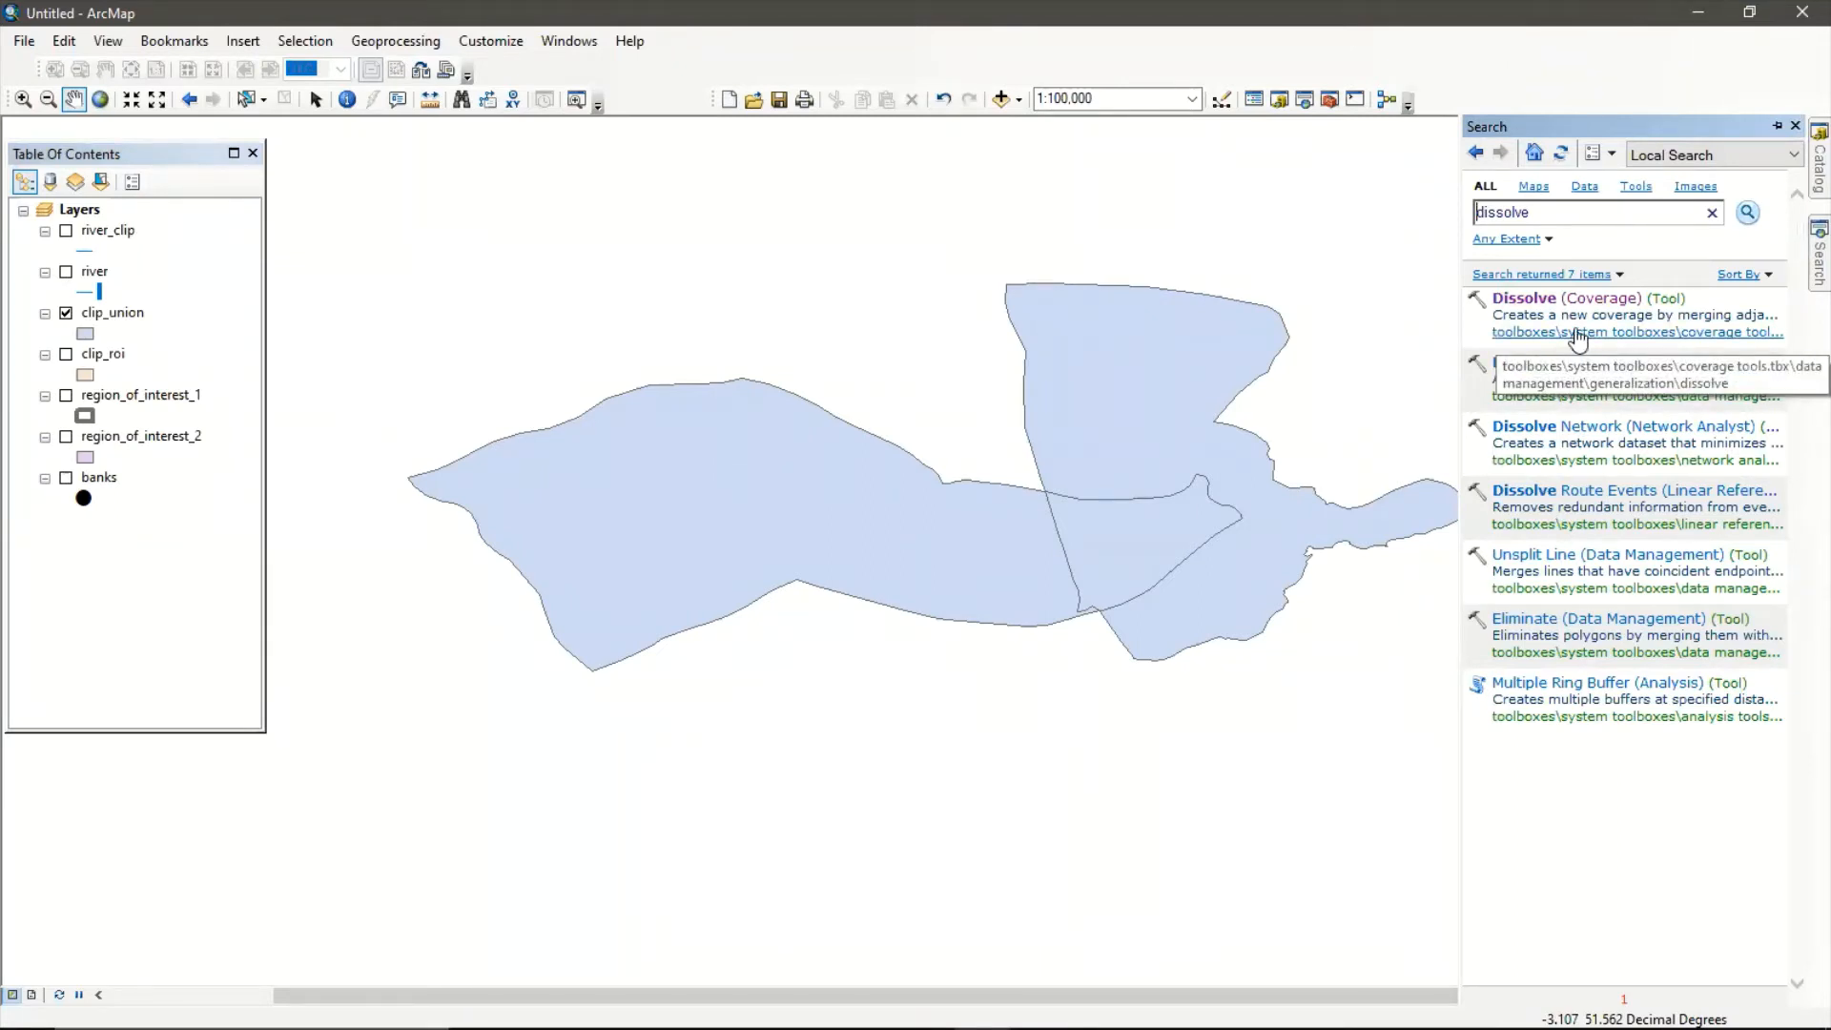
click(1578, 335)
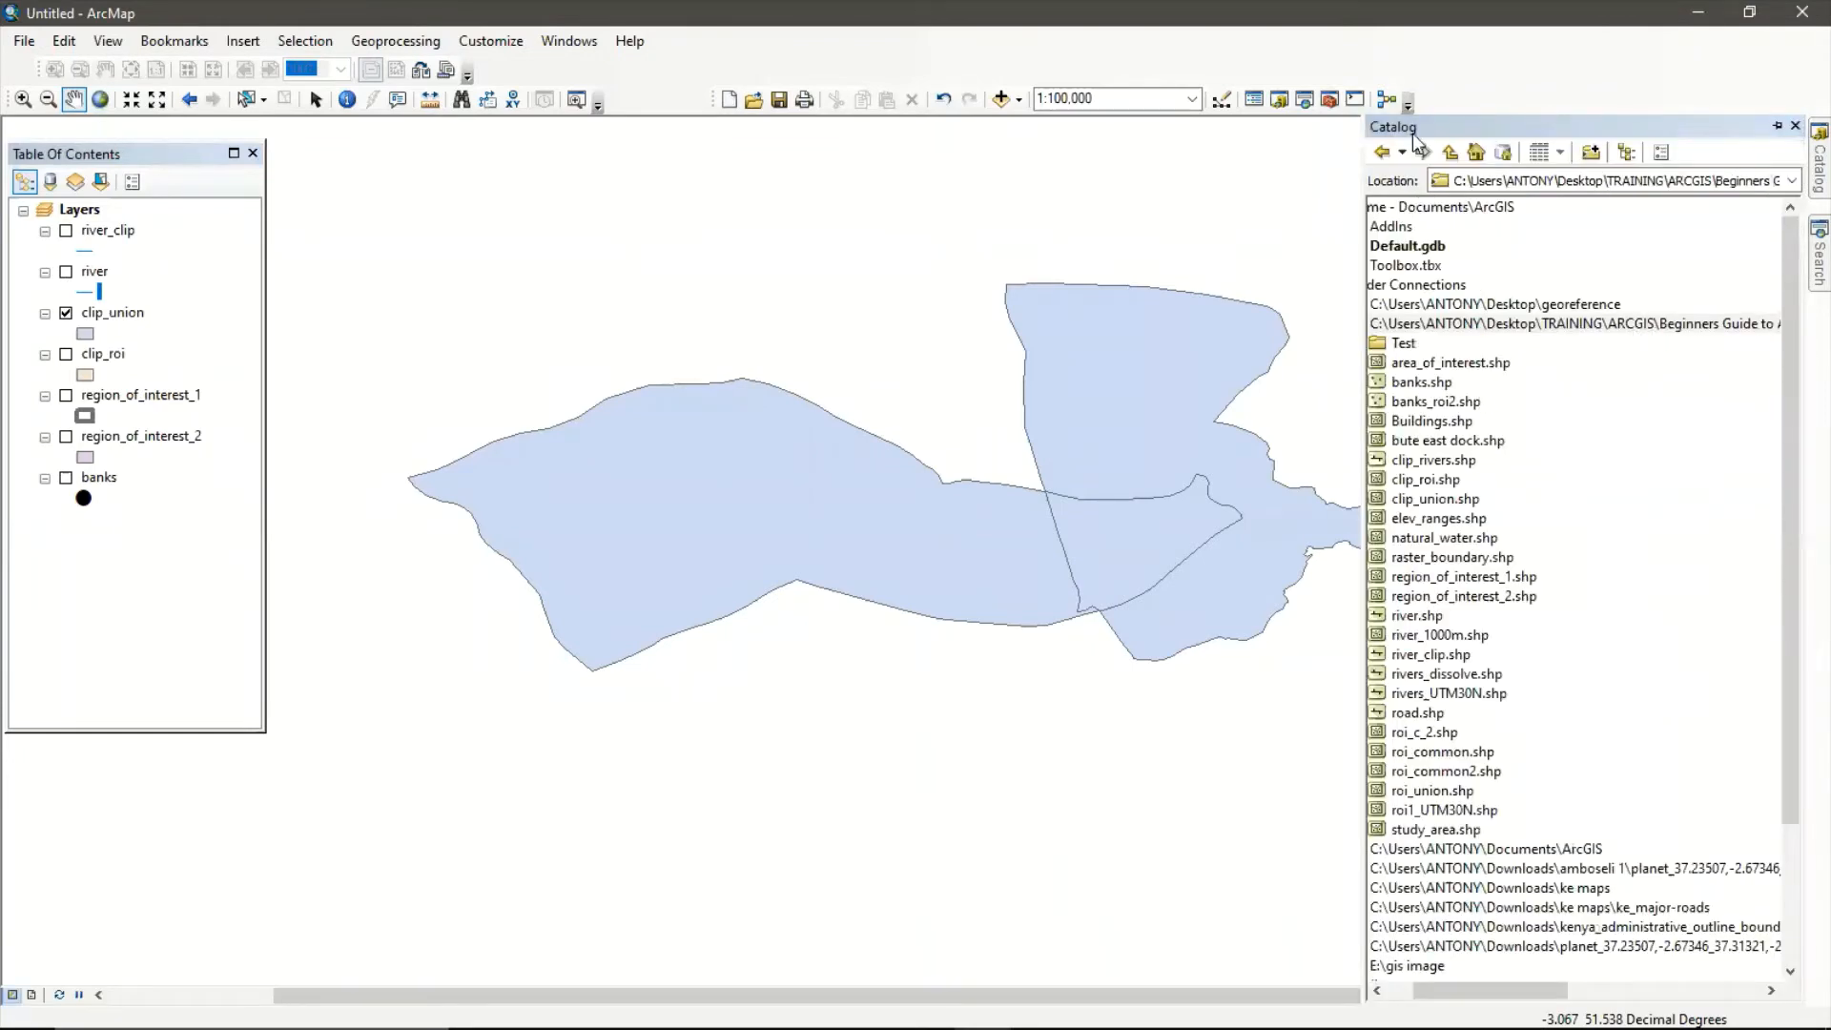
click(1808, 254)
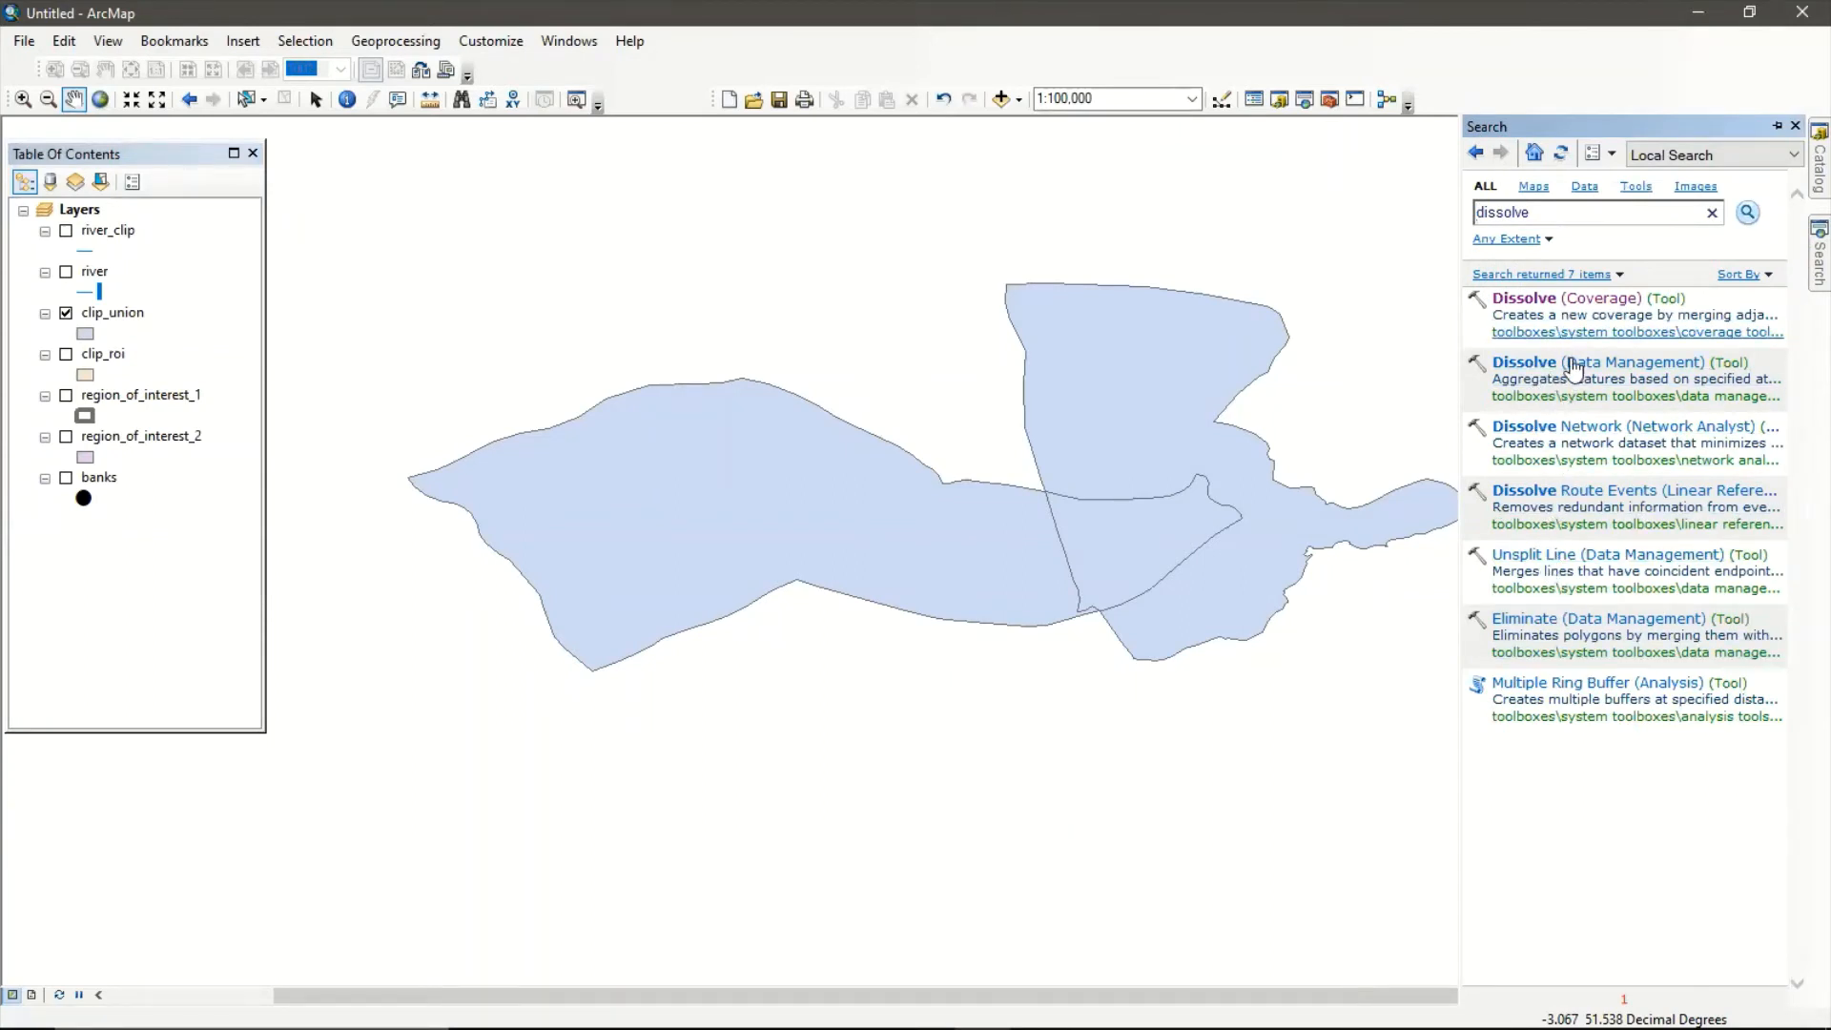
click(1575, 396)
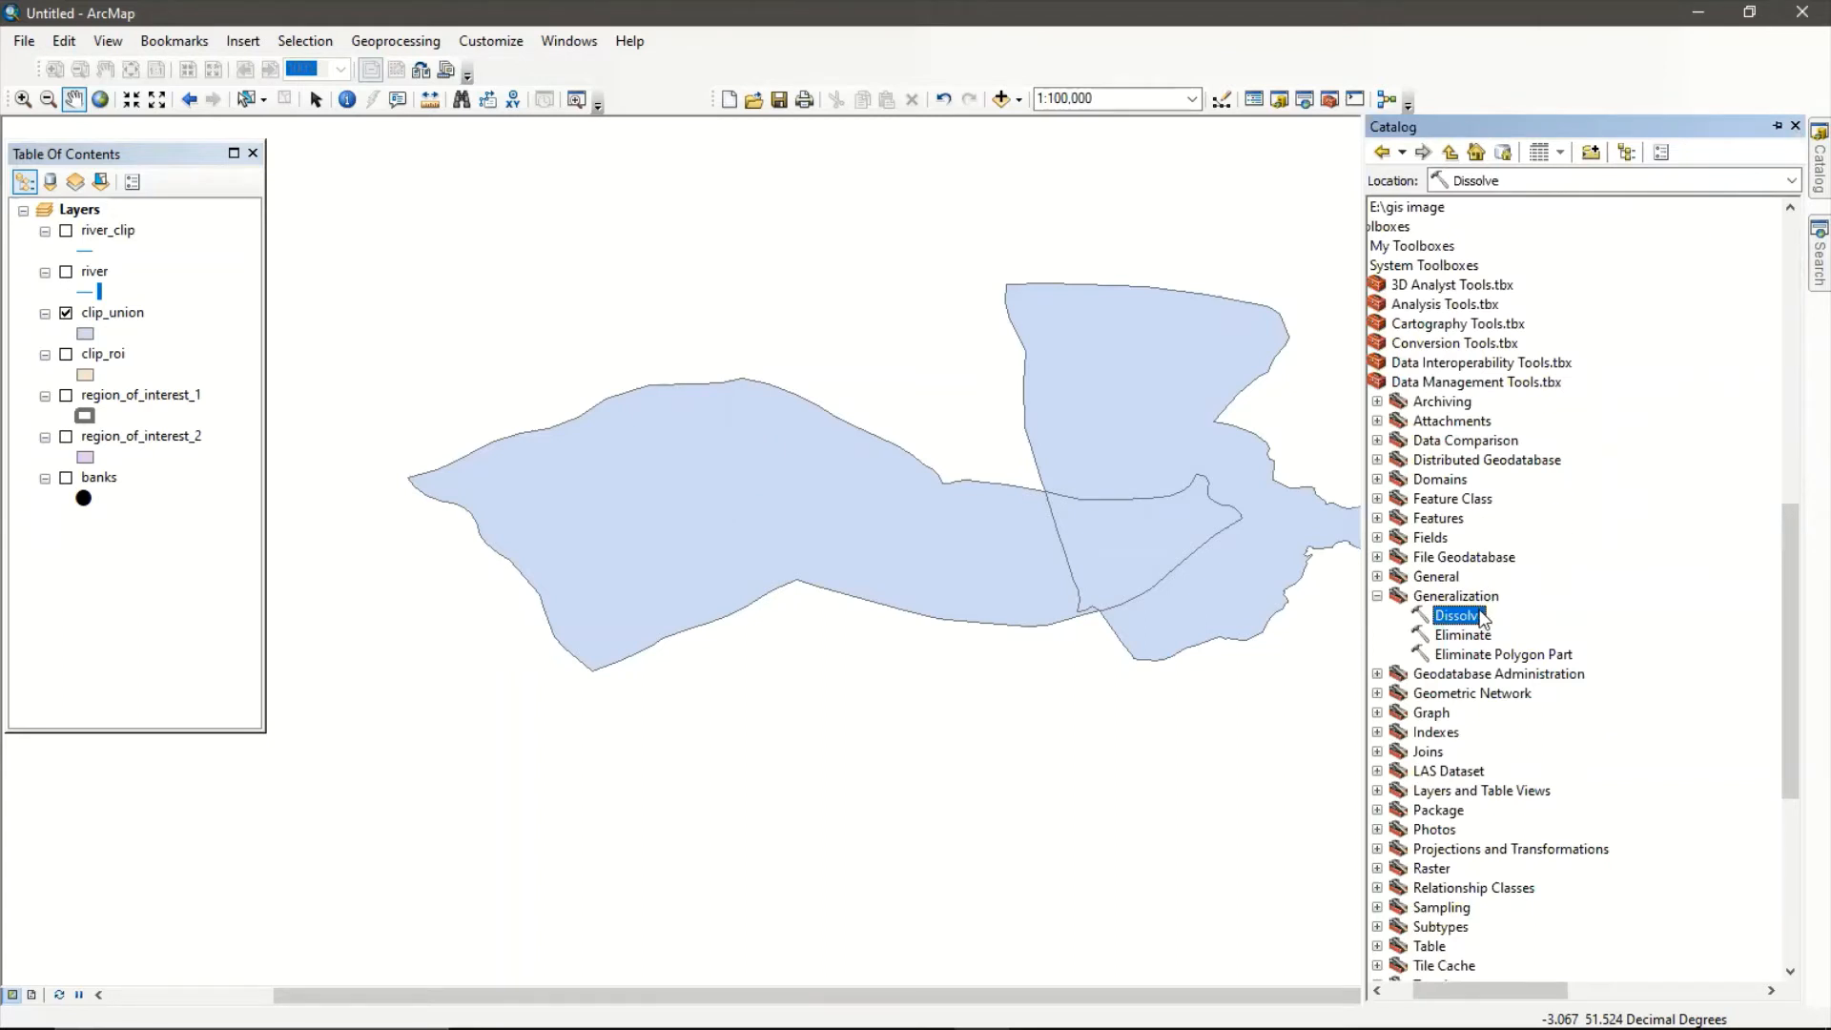
double_click(1457, 616)
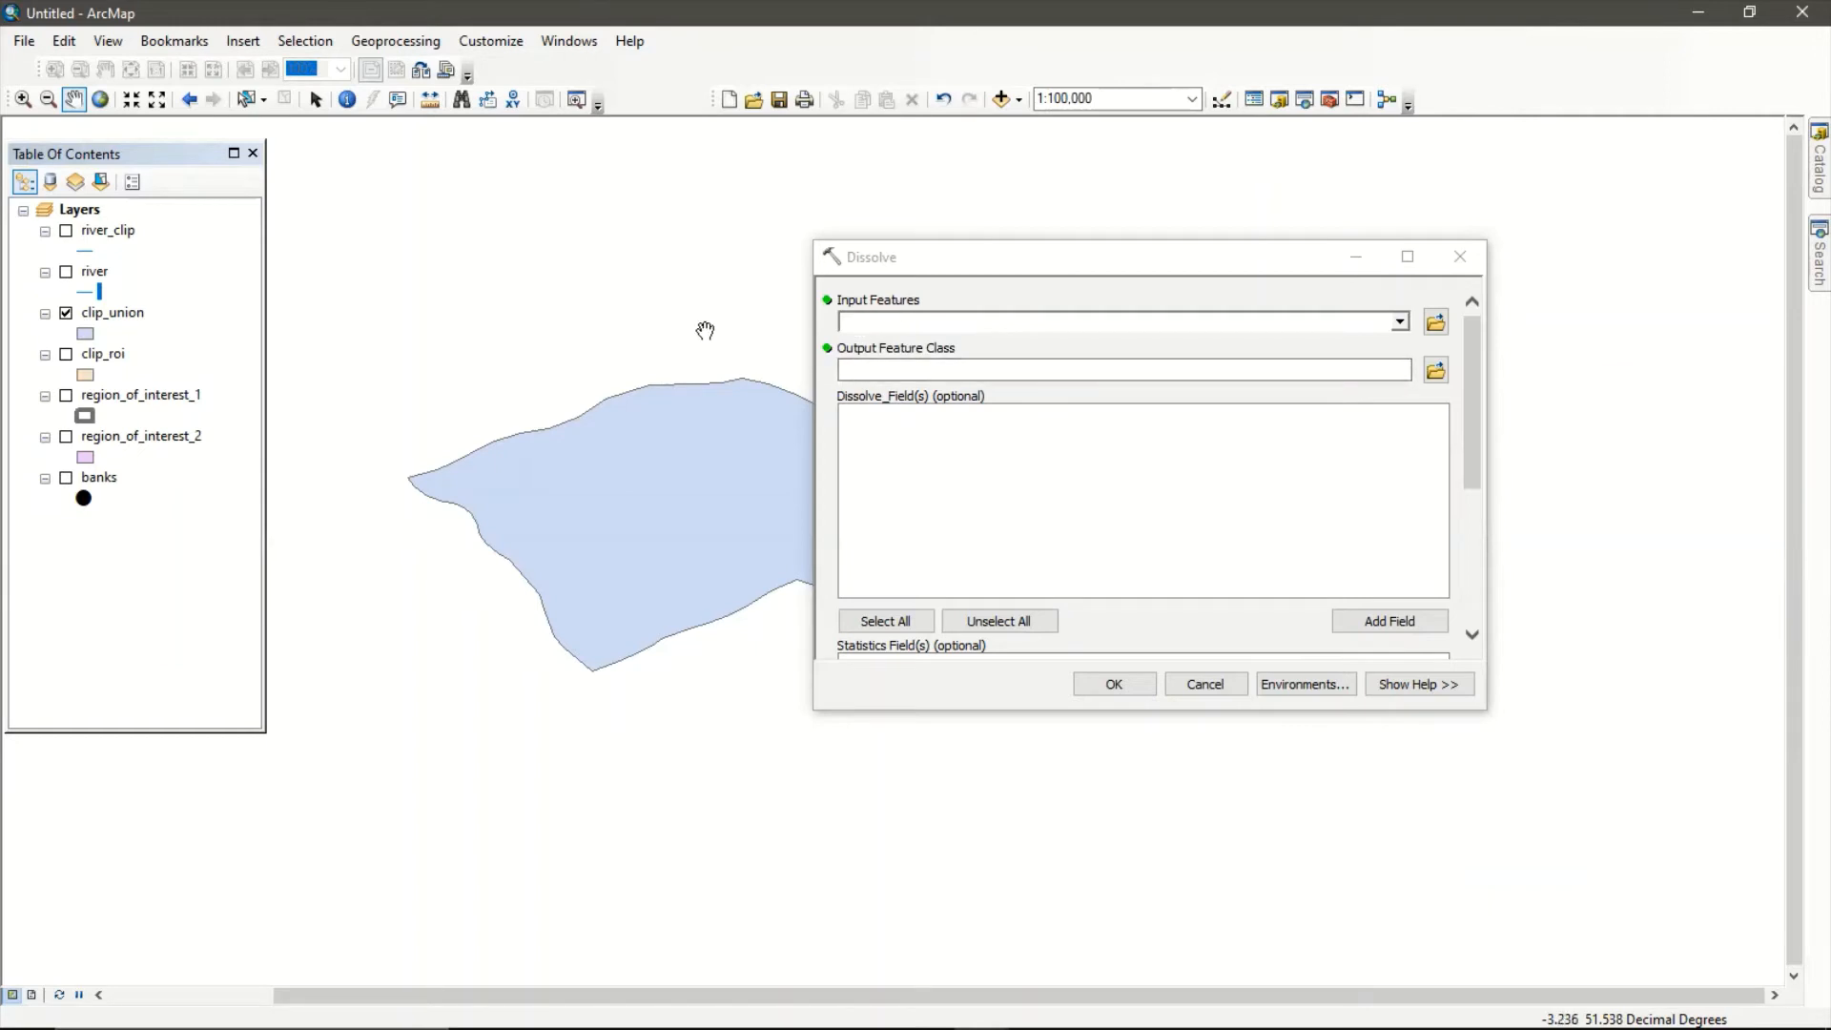
Set clip_union as the Dissolve input features and review the fields in its attribute table.
drag(118, 313, 930, 322)
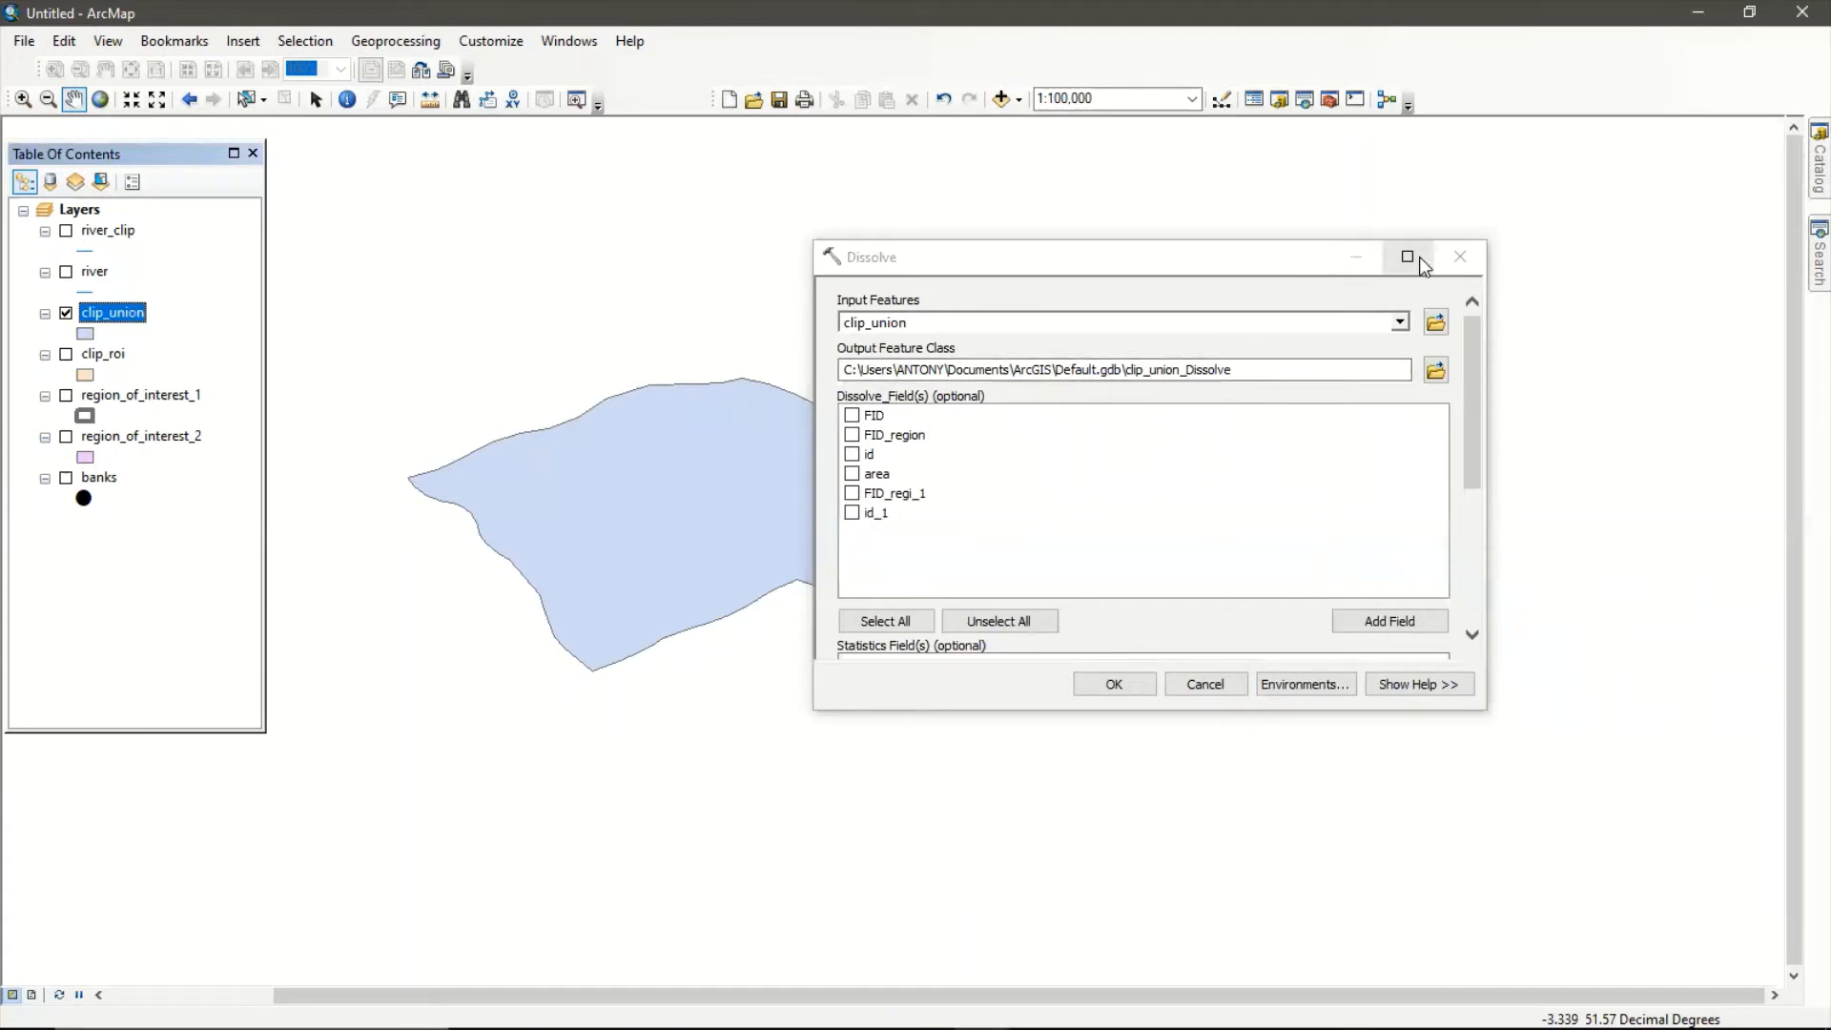
click(1367, 260)
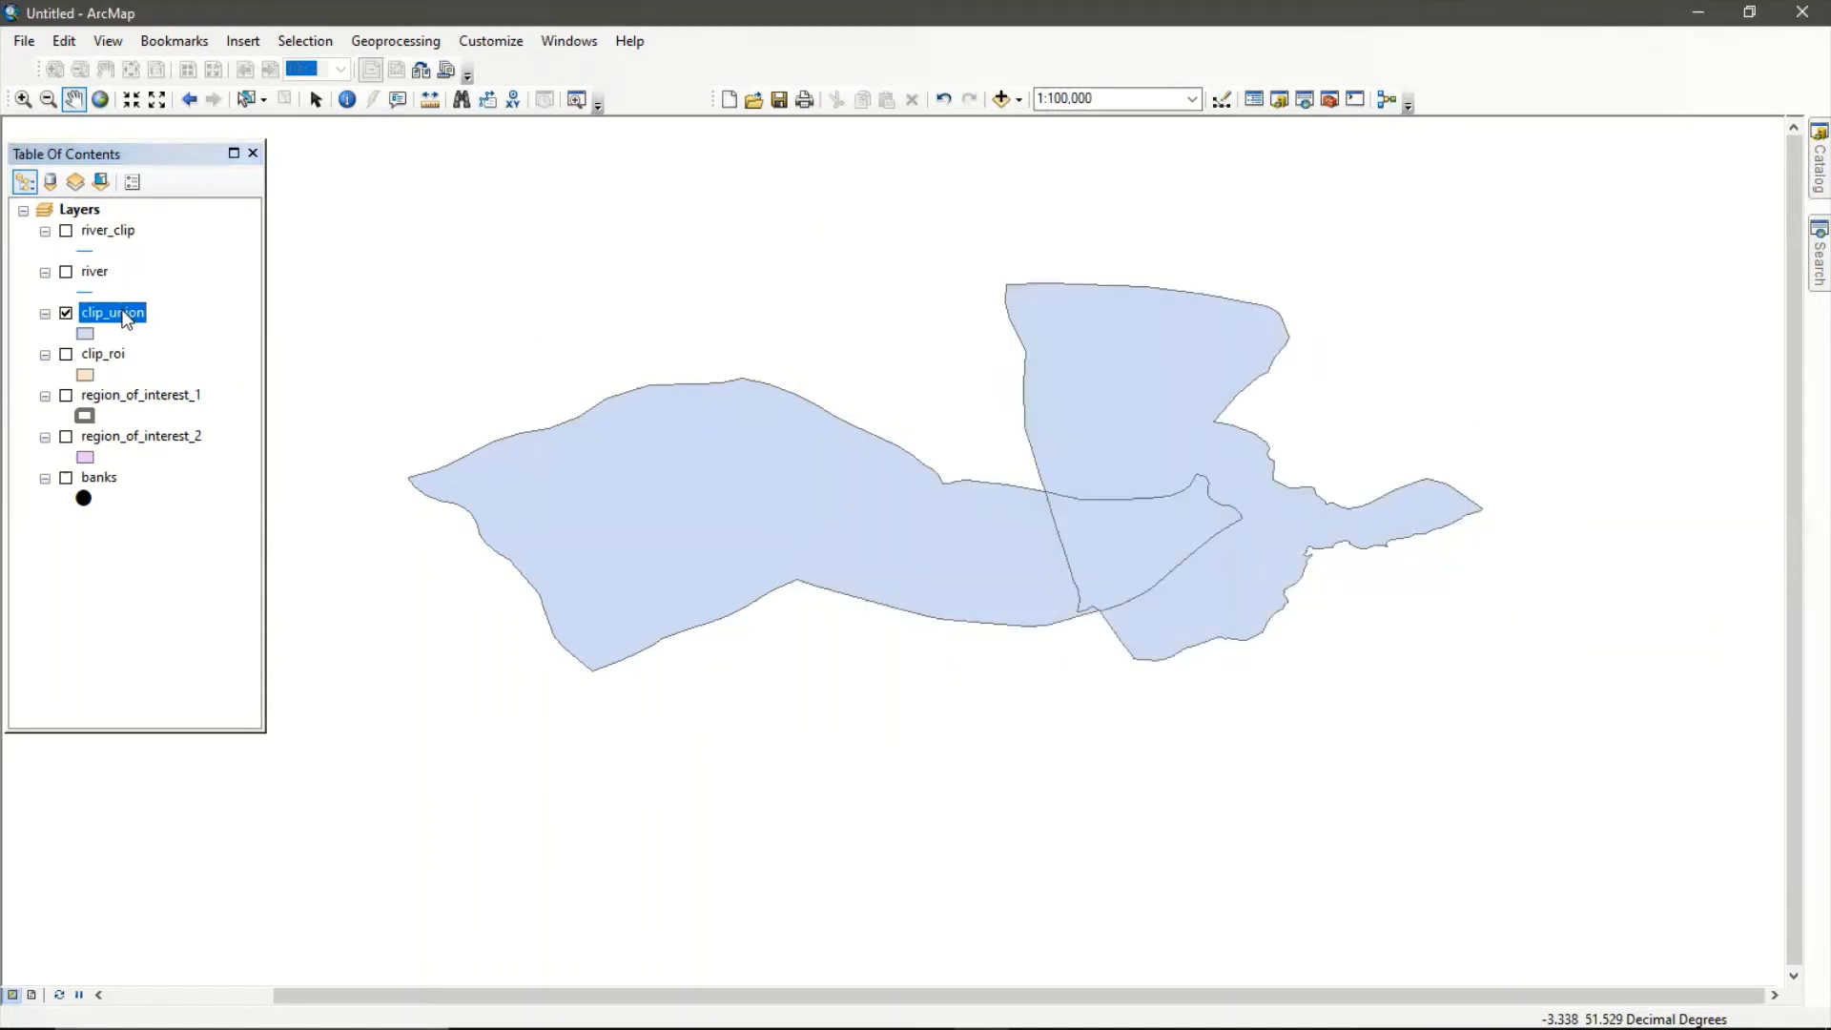
right_click(114, 313)
click(197, 379)
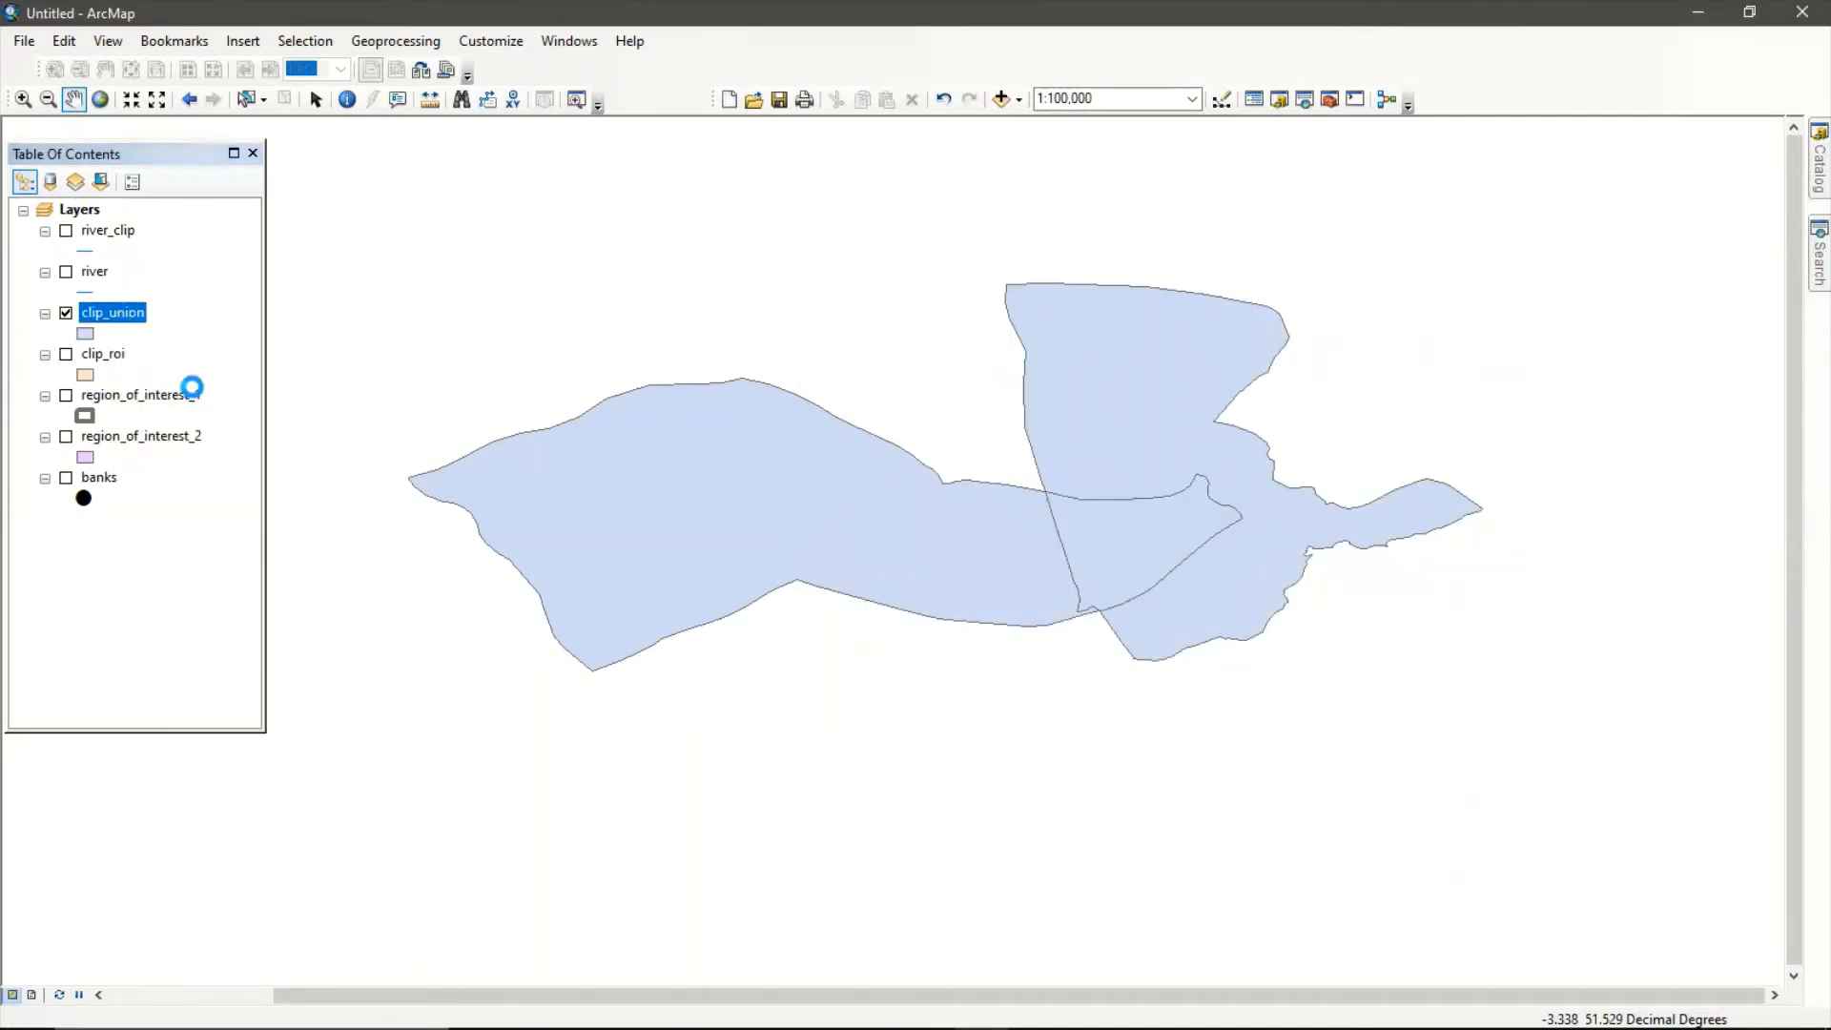
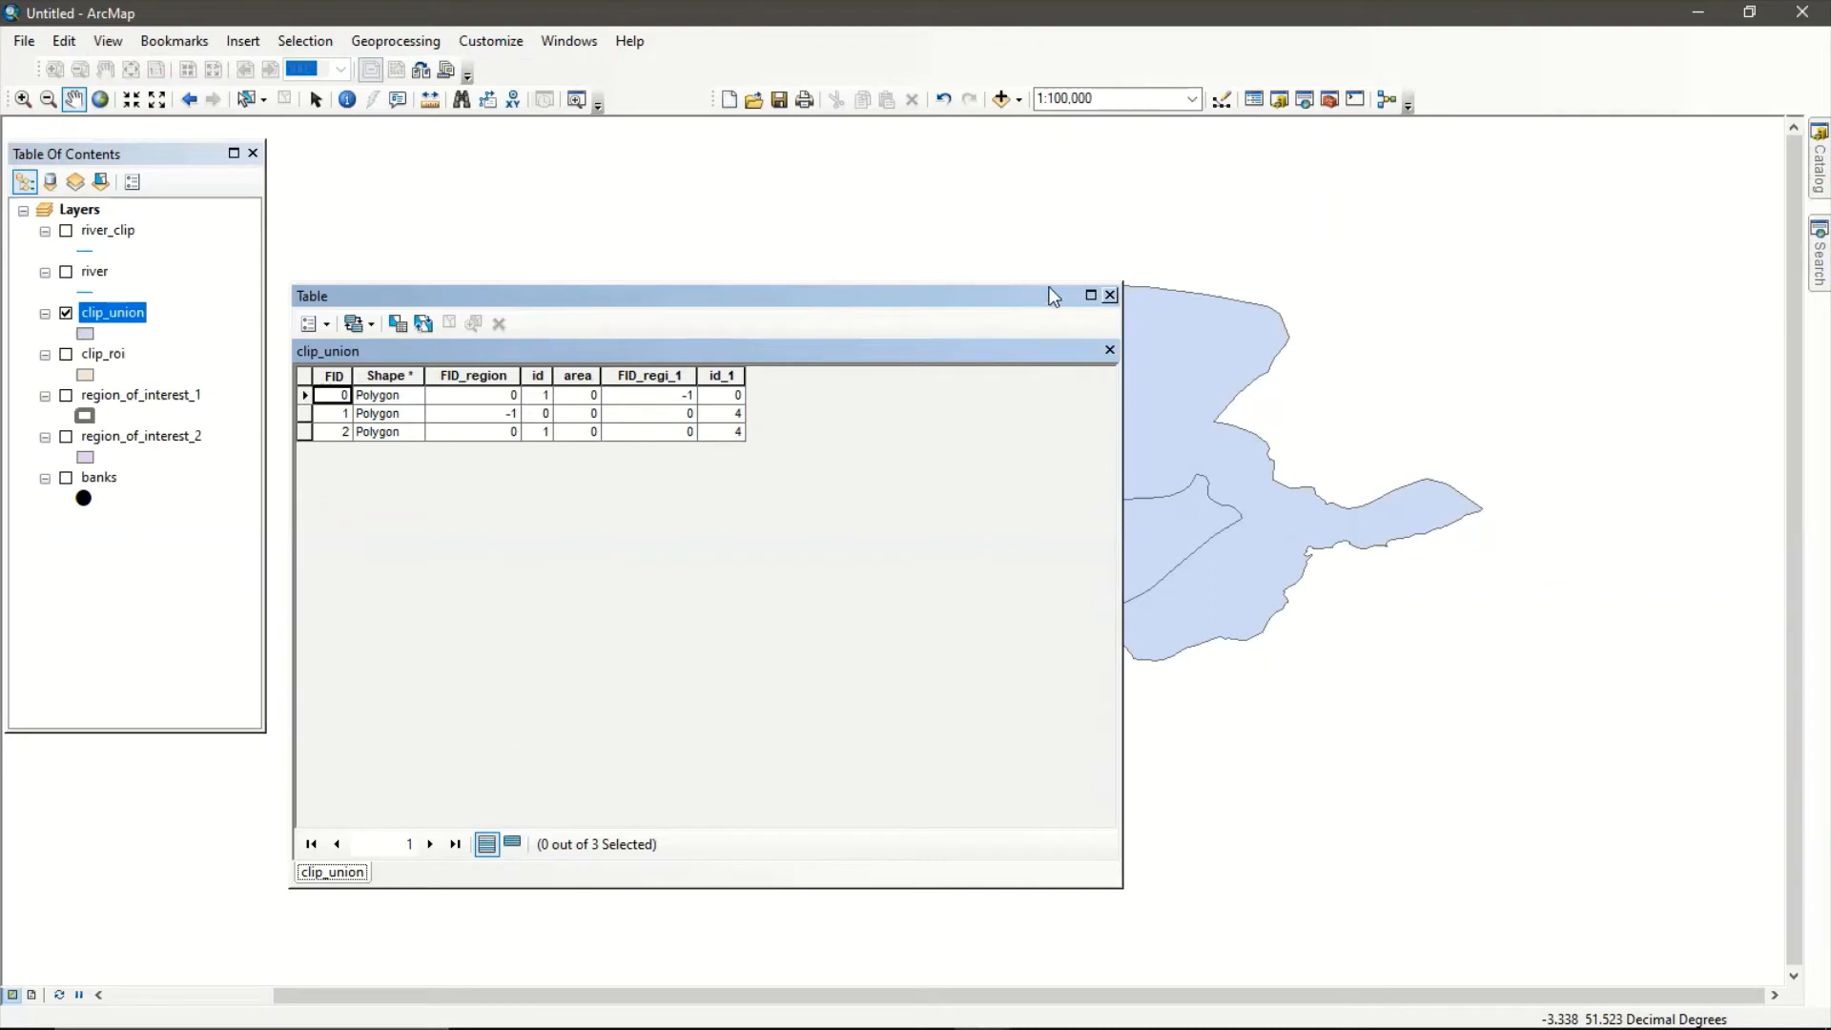
click(1111, 295)
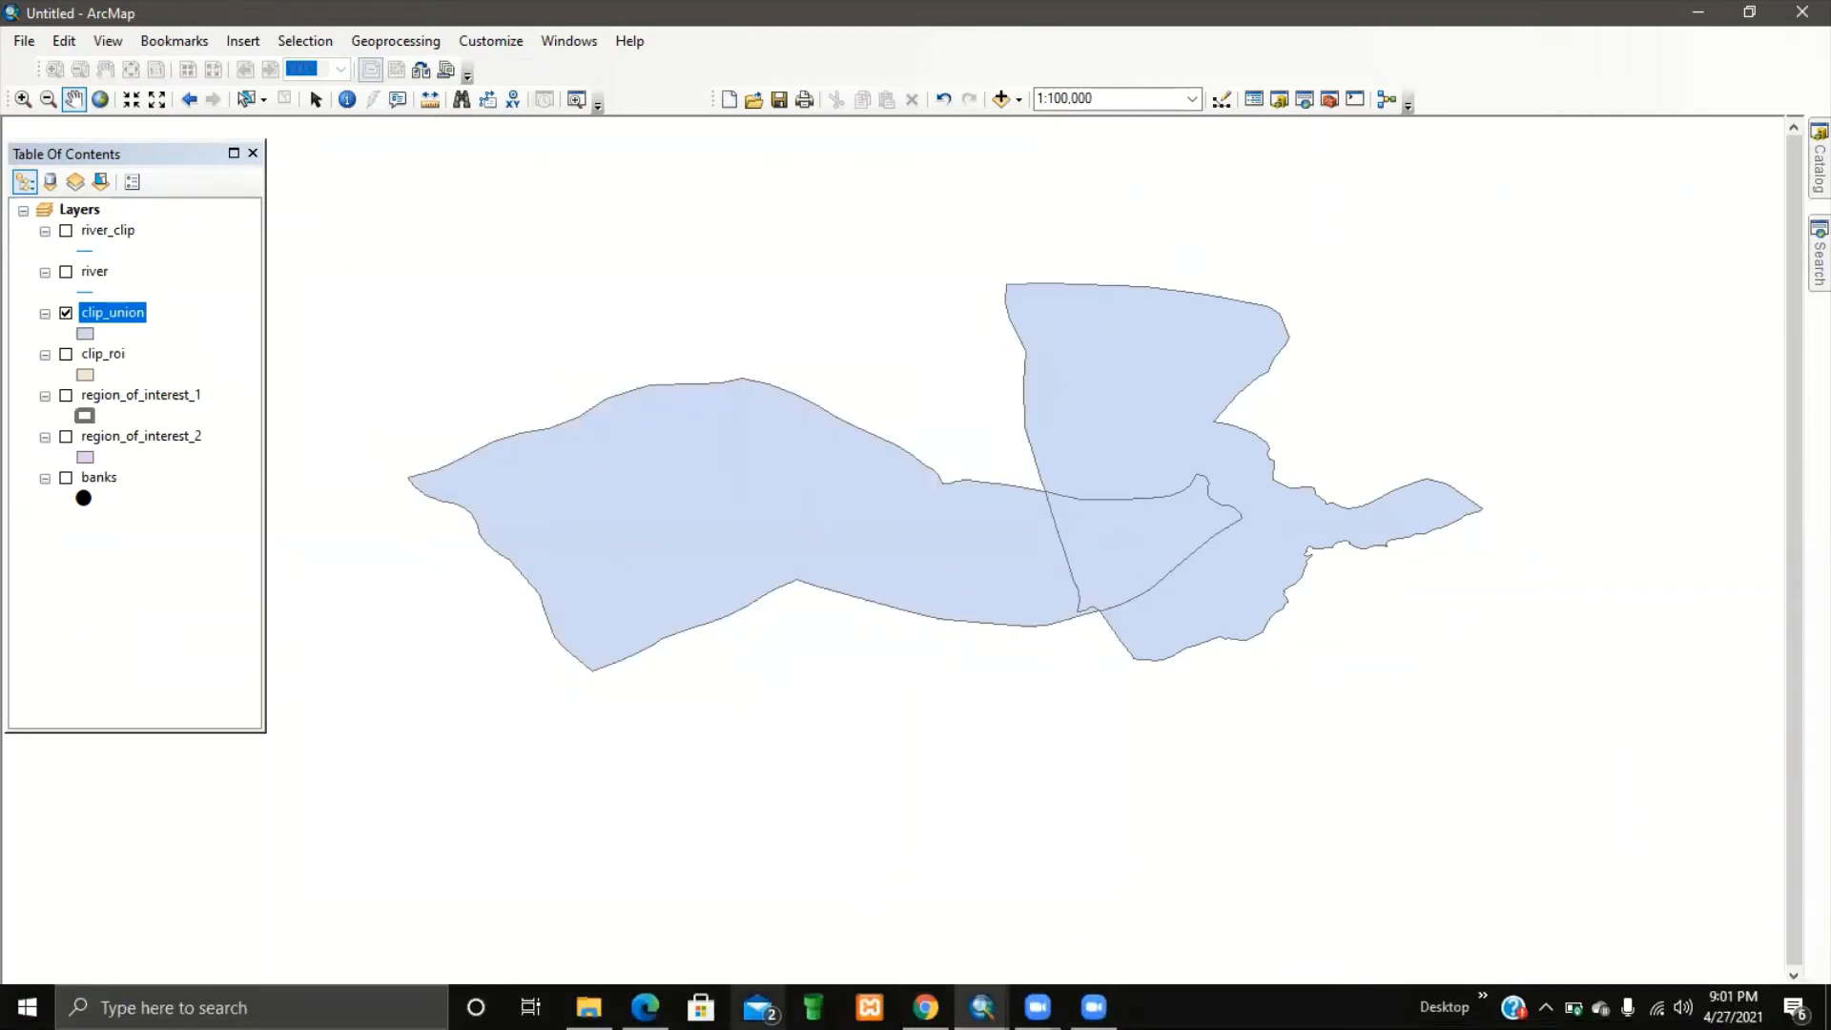
Run Dissolve on clip_union by the area field, saving the output feature class as dissolve in the training folder.
mouse_move(983, 1007)
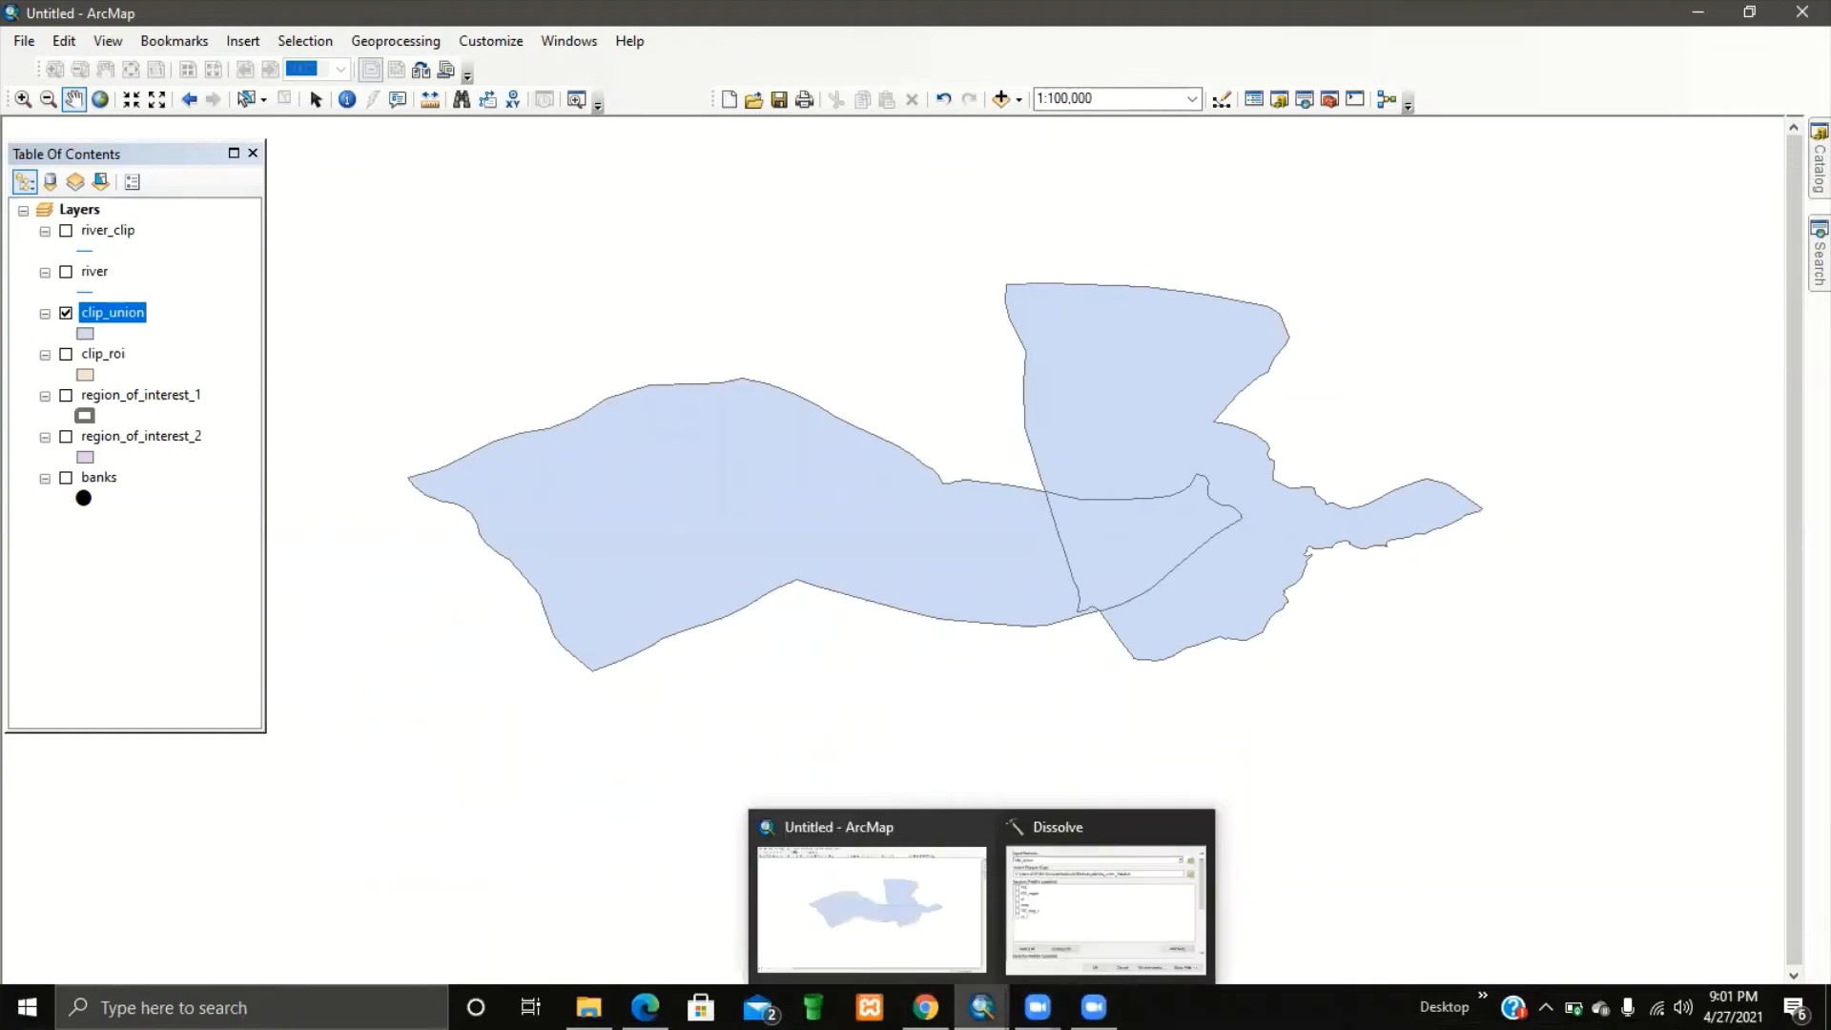
click(1064, 916)
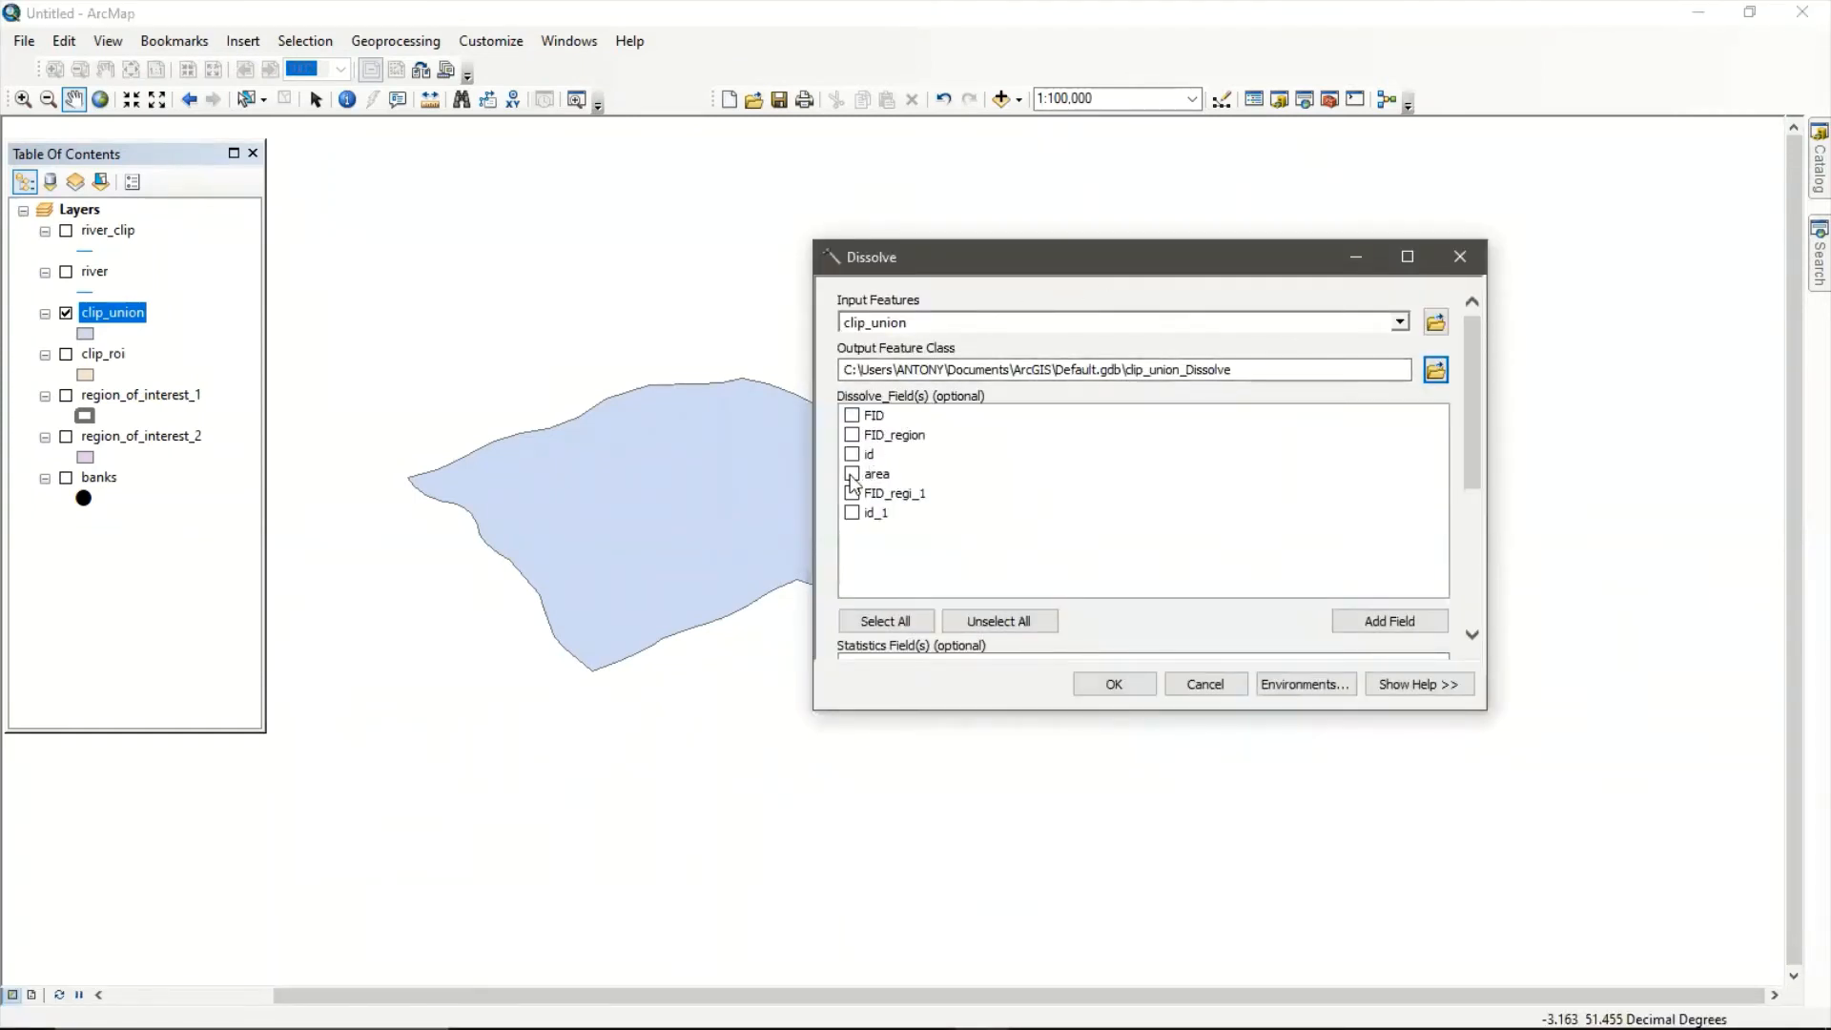
click(1433, 370)
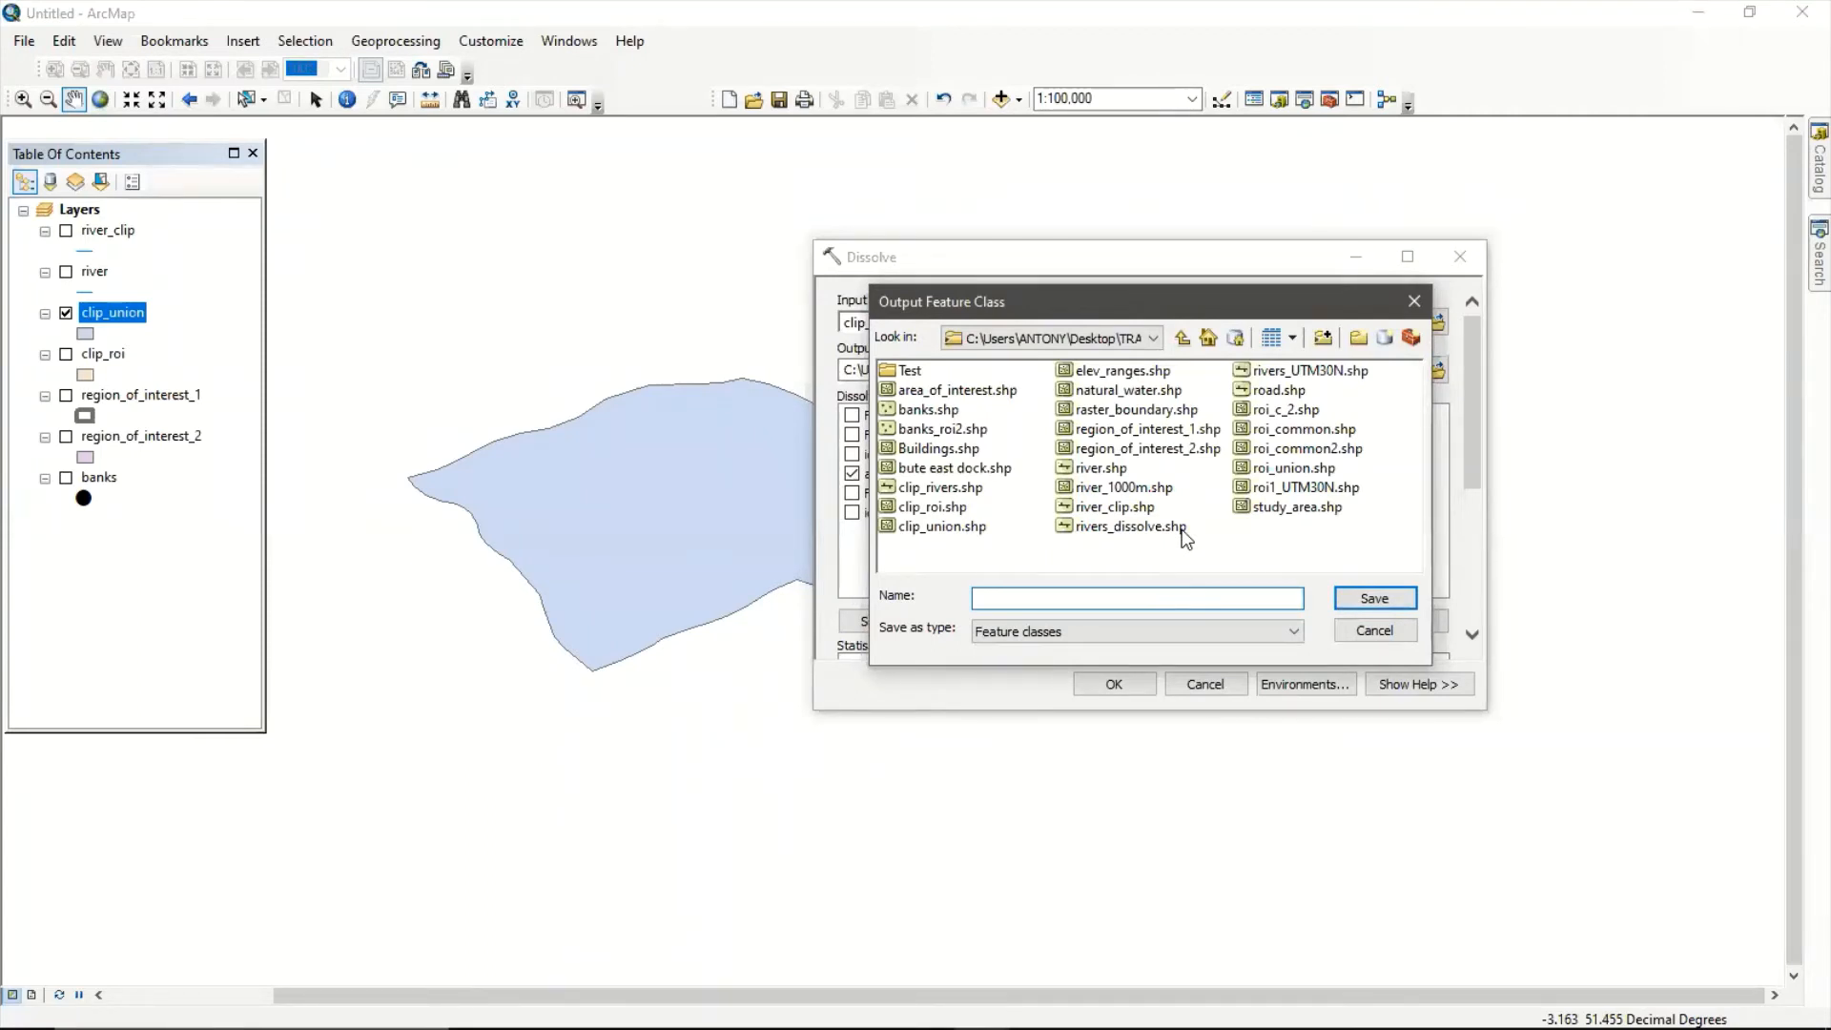
text(dissolve)
text(_)
click(1373, 597)
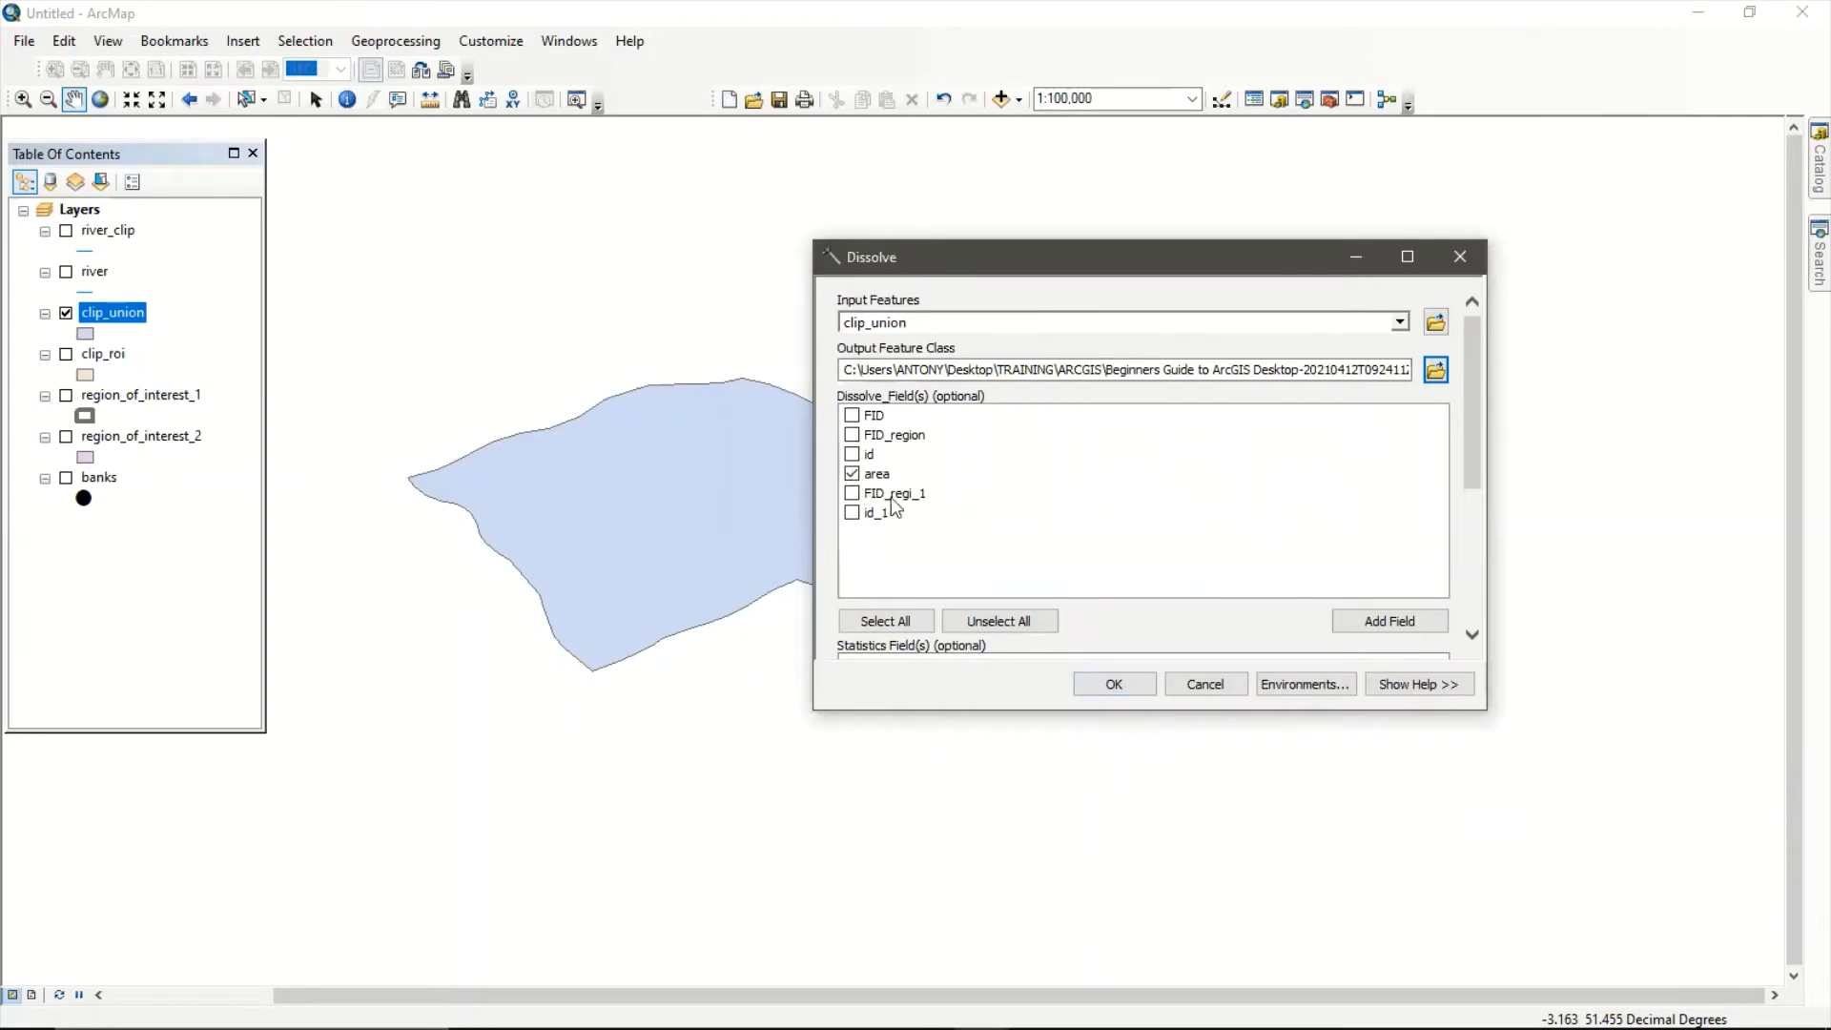
click(1131, 686)
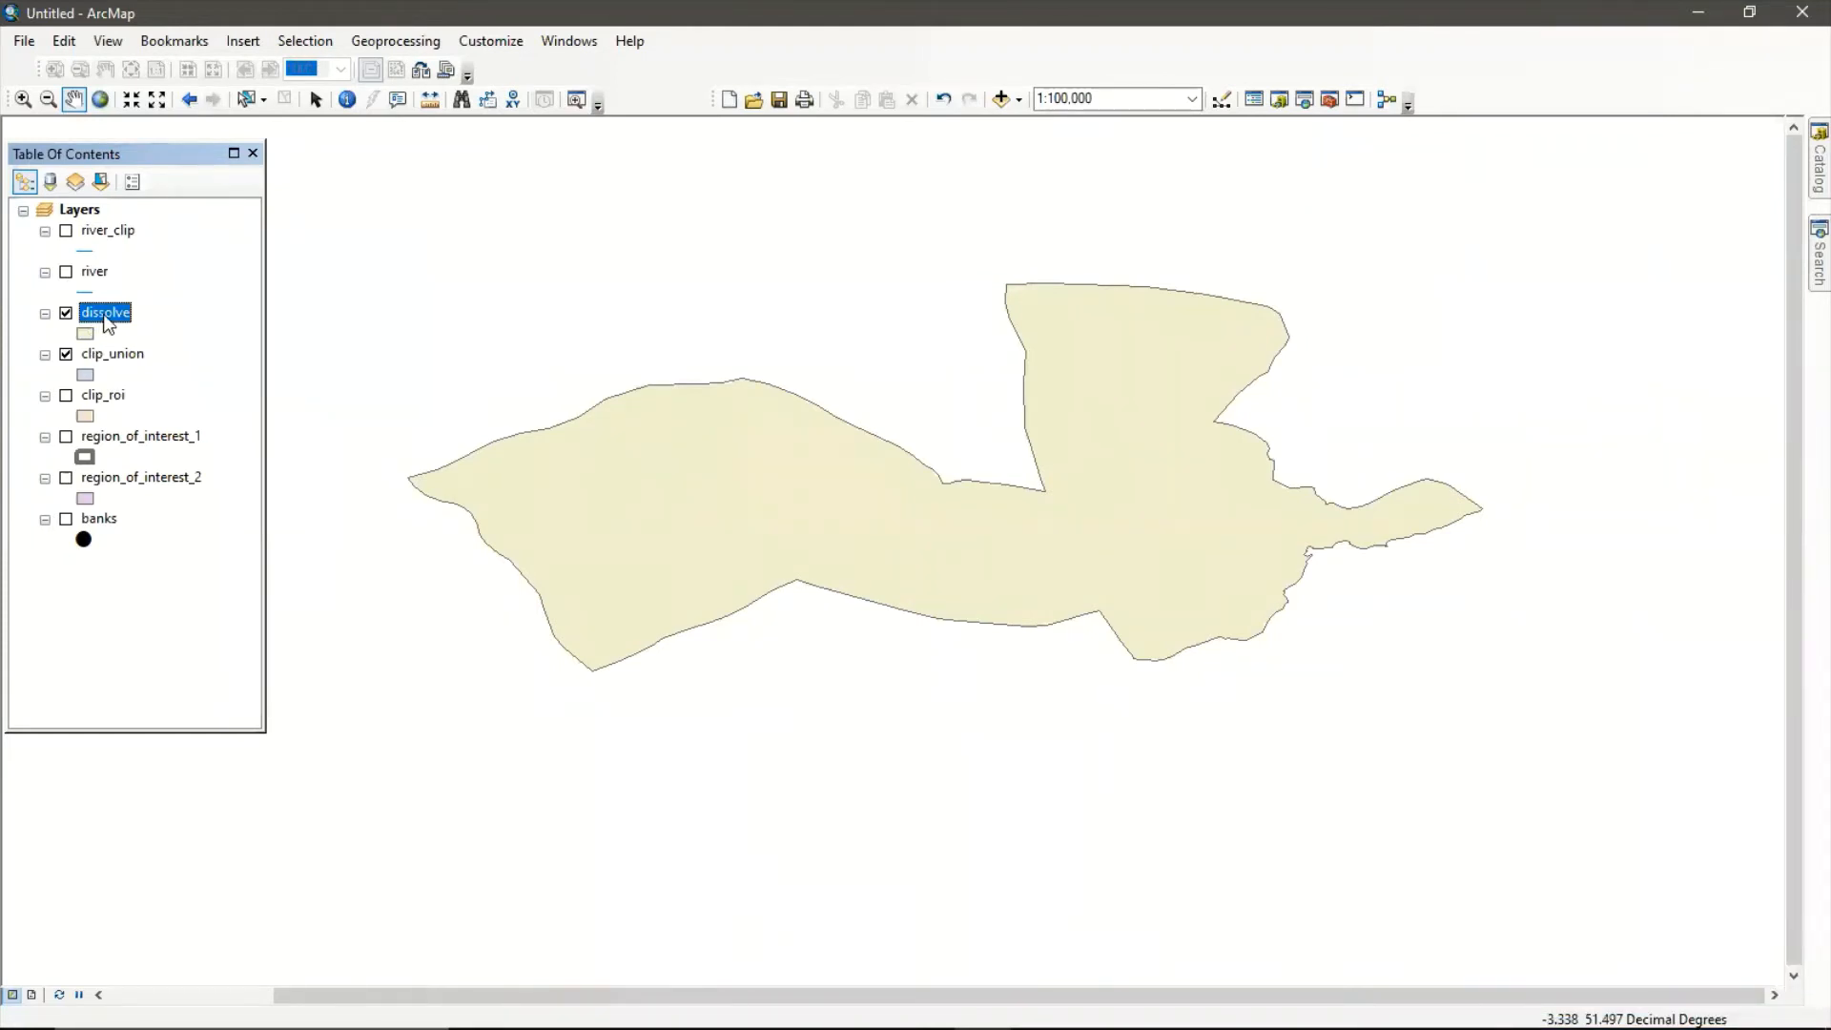
Examine the records in the dissolve layer's attribute table and close the table.
right_click(108, 316)
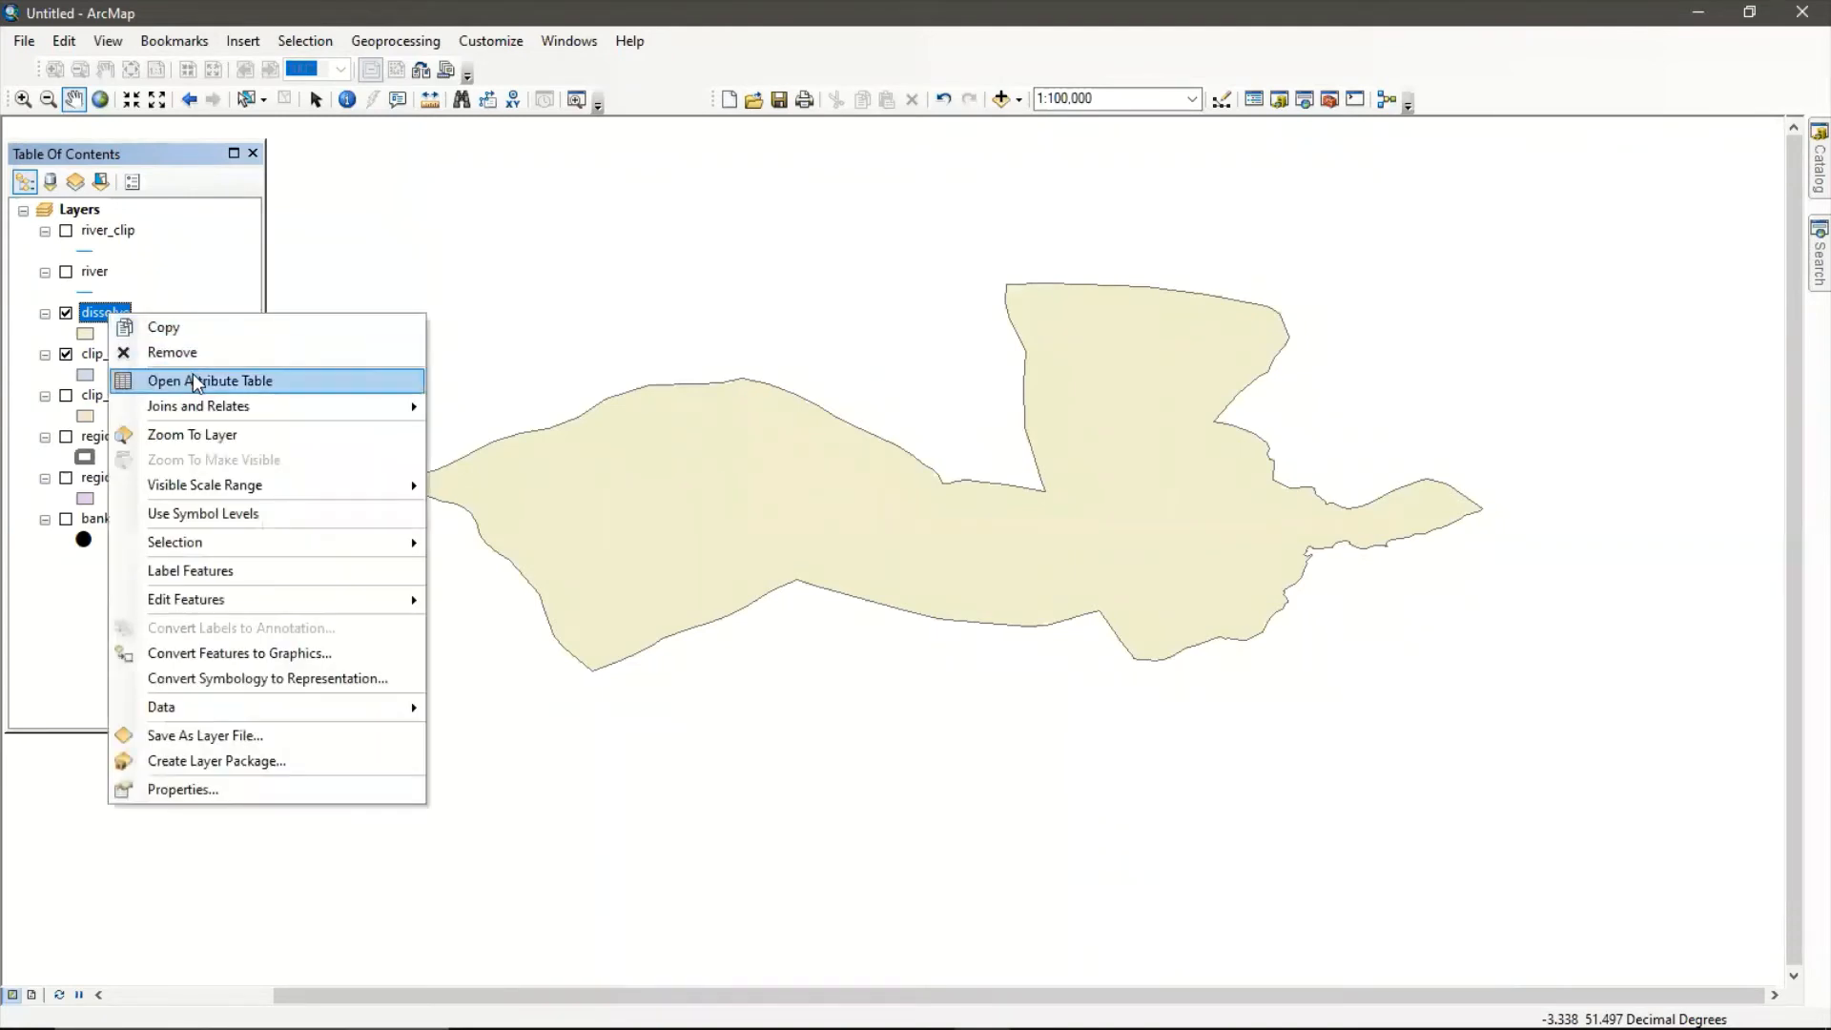
click(194, 381)
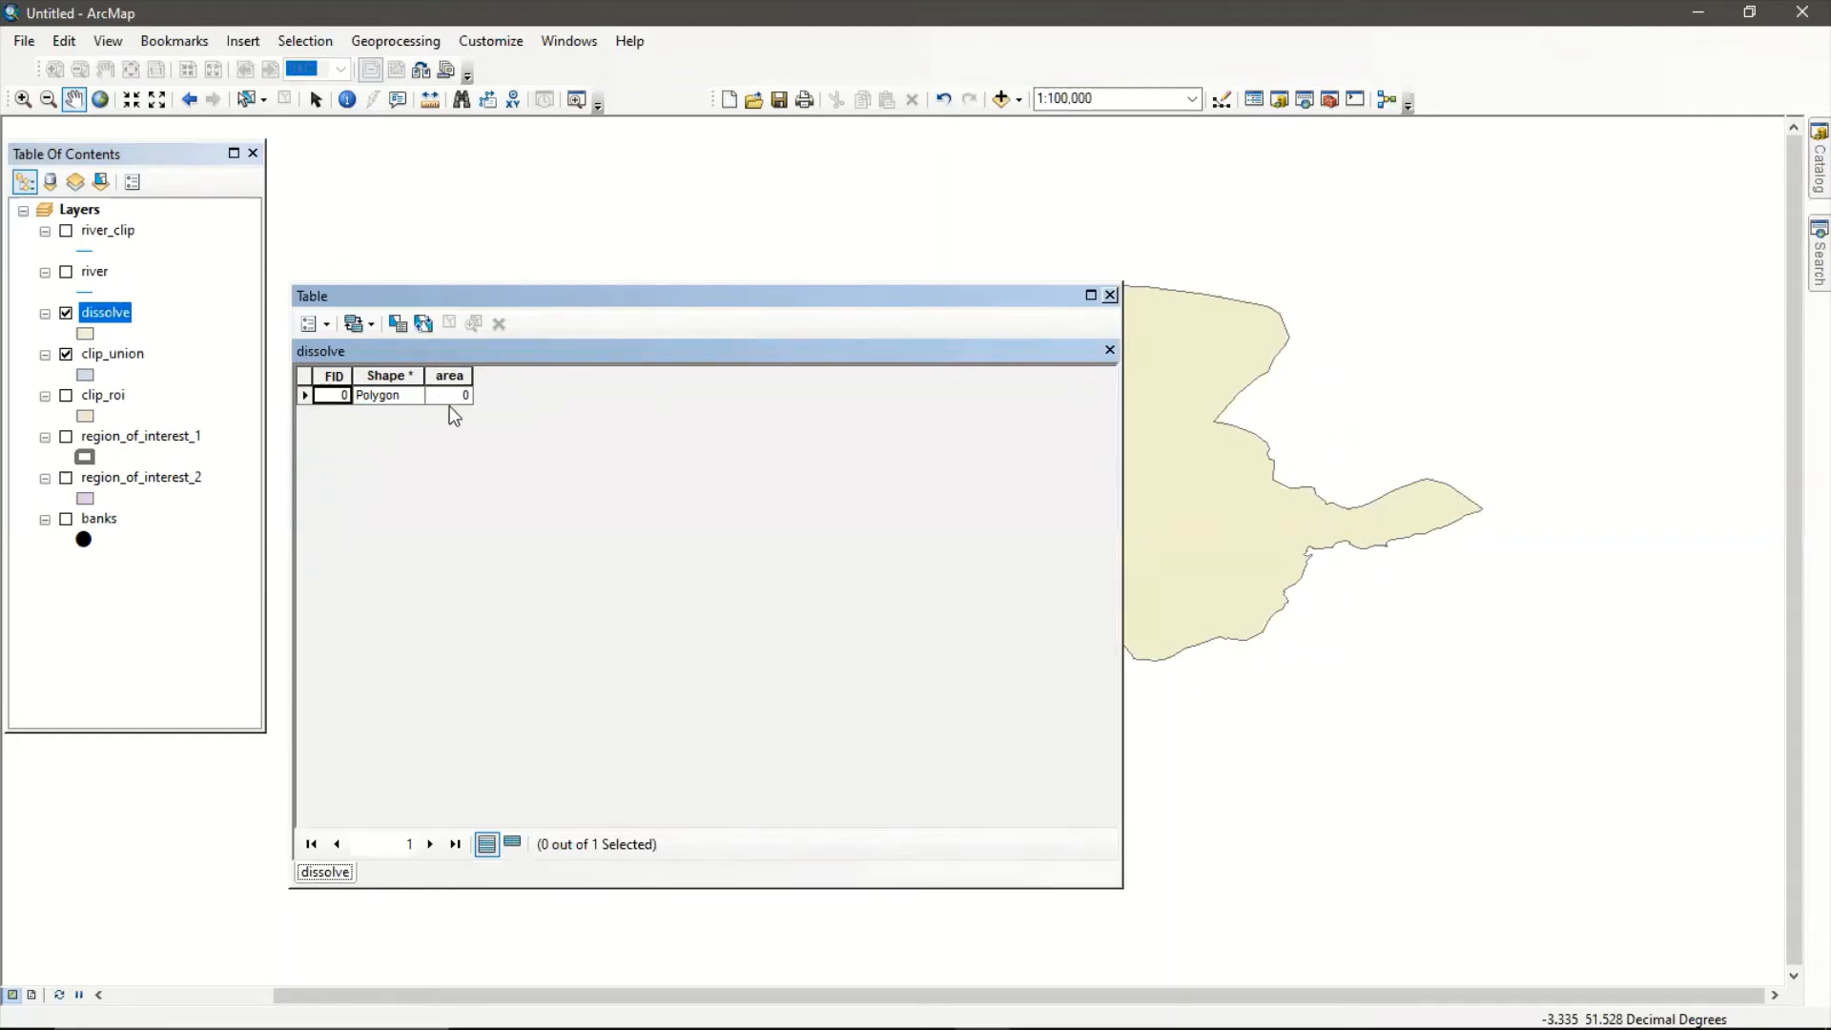
click(1109, 295)
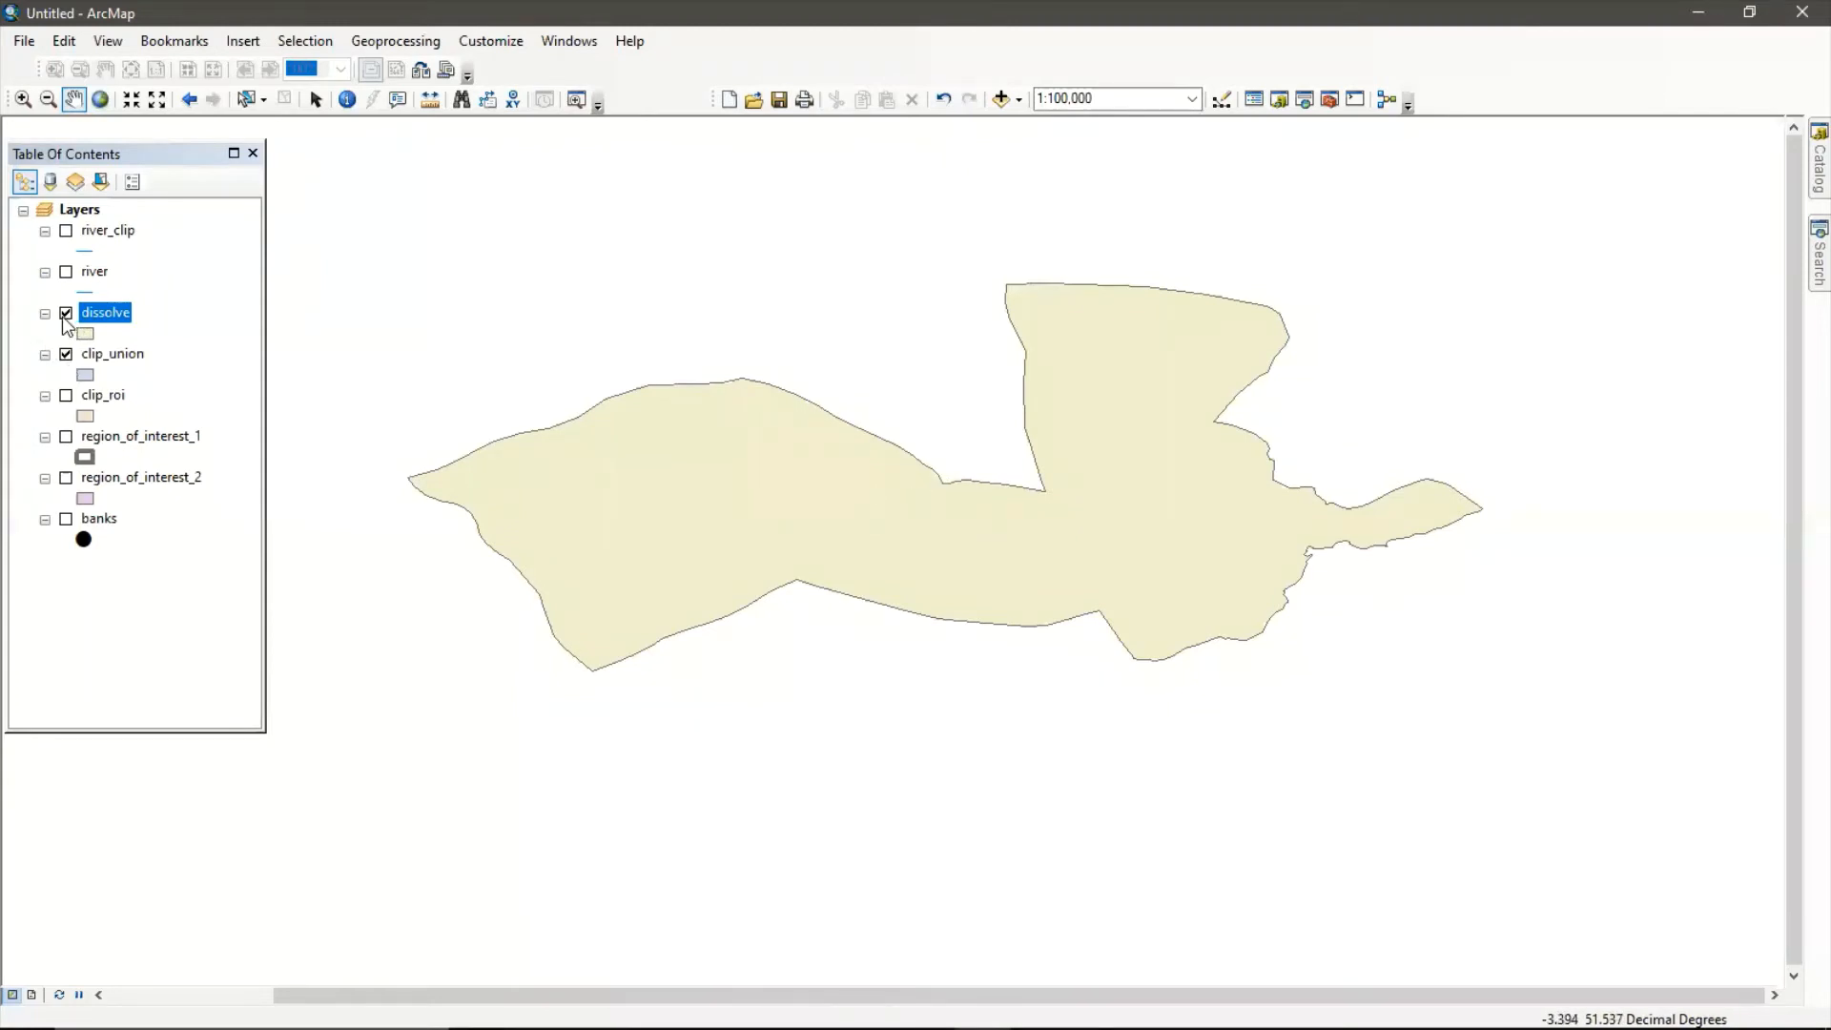
Hide the dissolve and clip_union layers and show river together with region_of_interest_1.
click(65, 314)
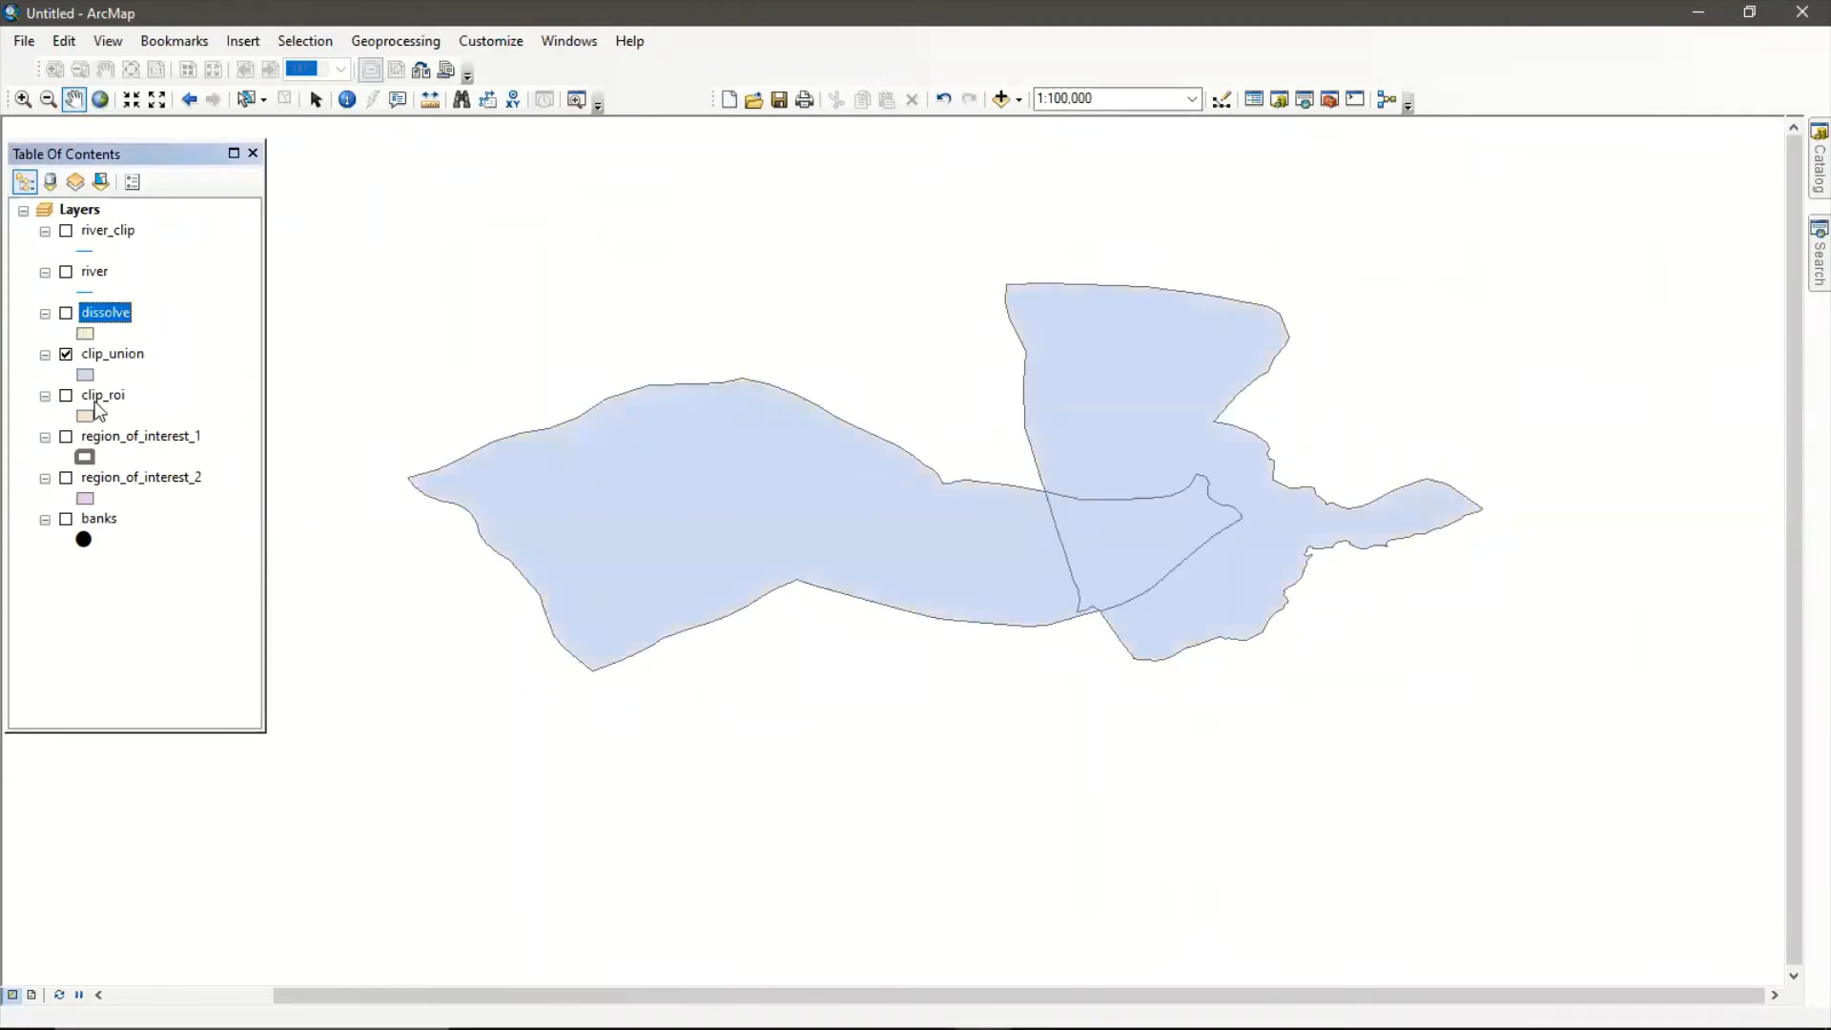
click(66, 271)
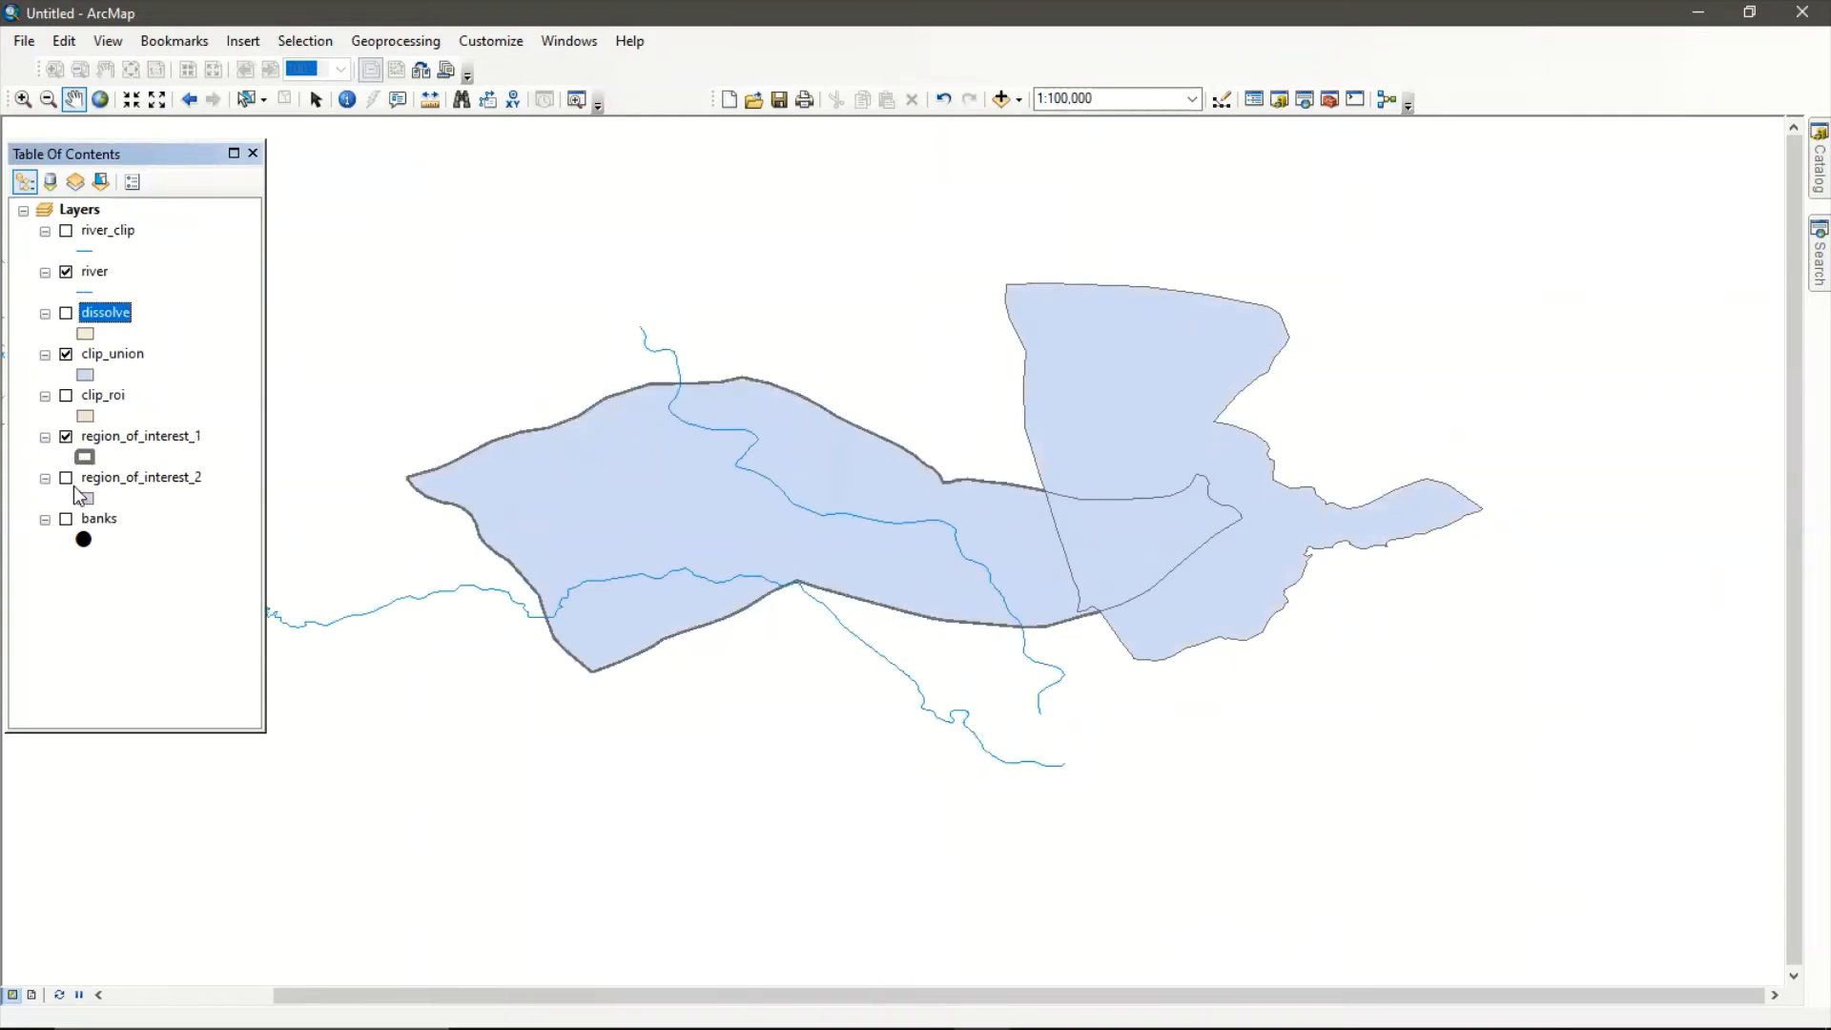
click(66, 354)
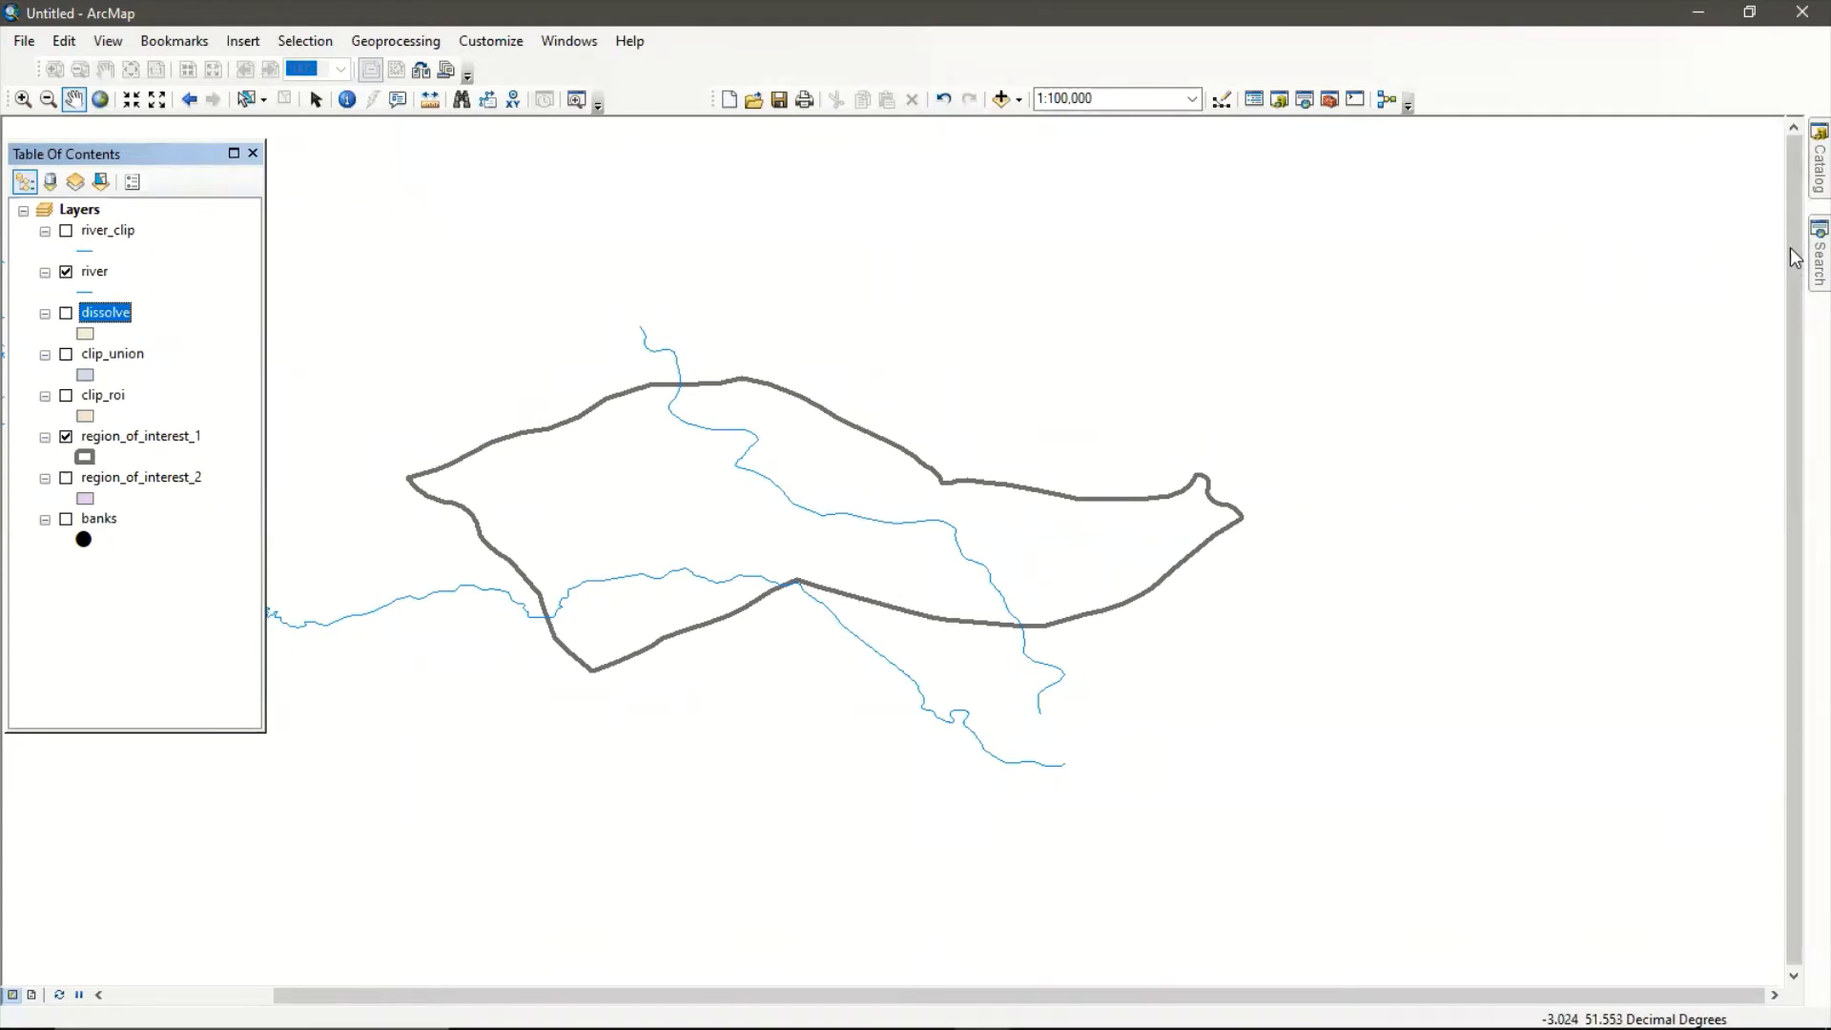
Search the tools for dissolve and open the Dissolve (Data Management) tool.
click(1819, 253)
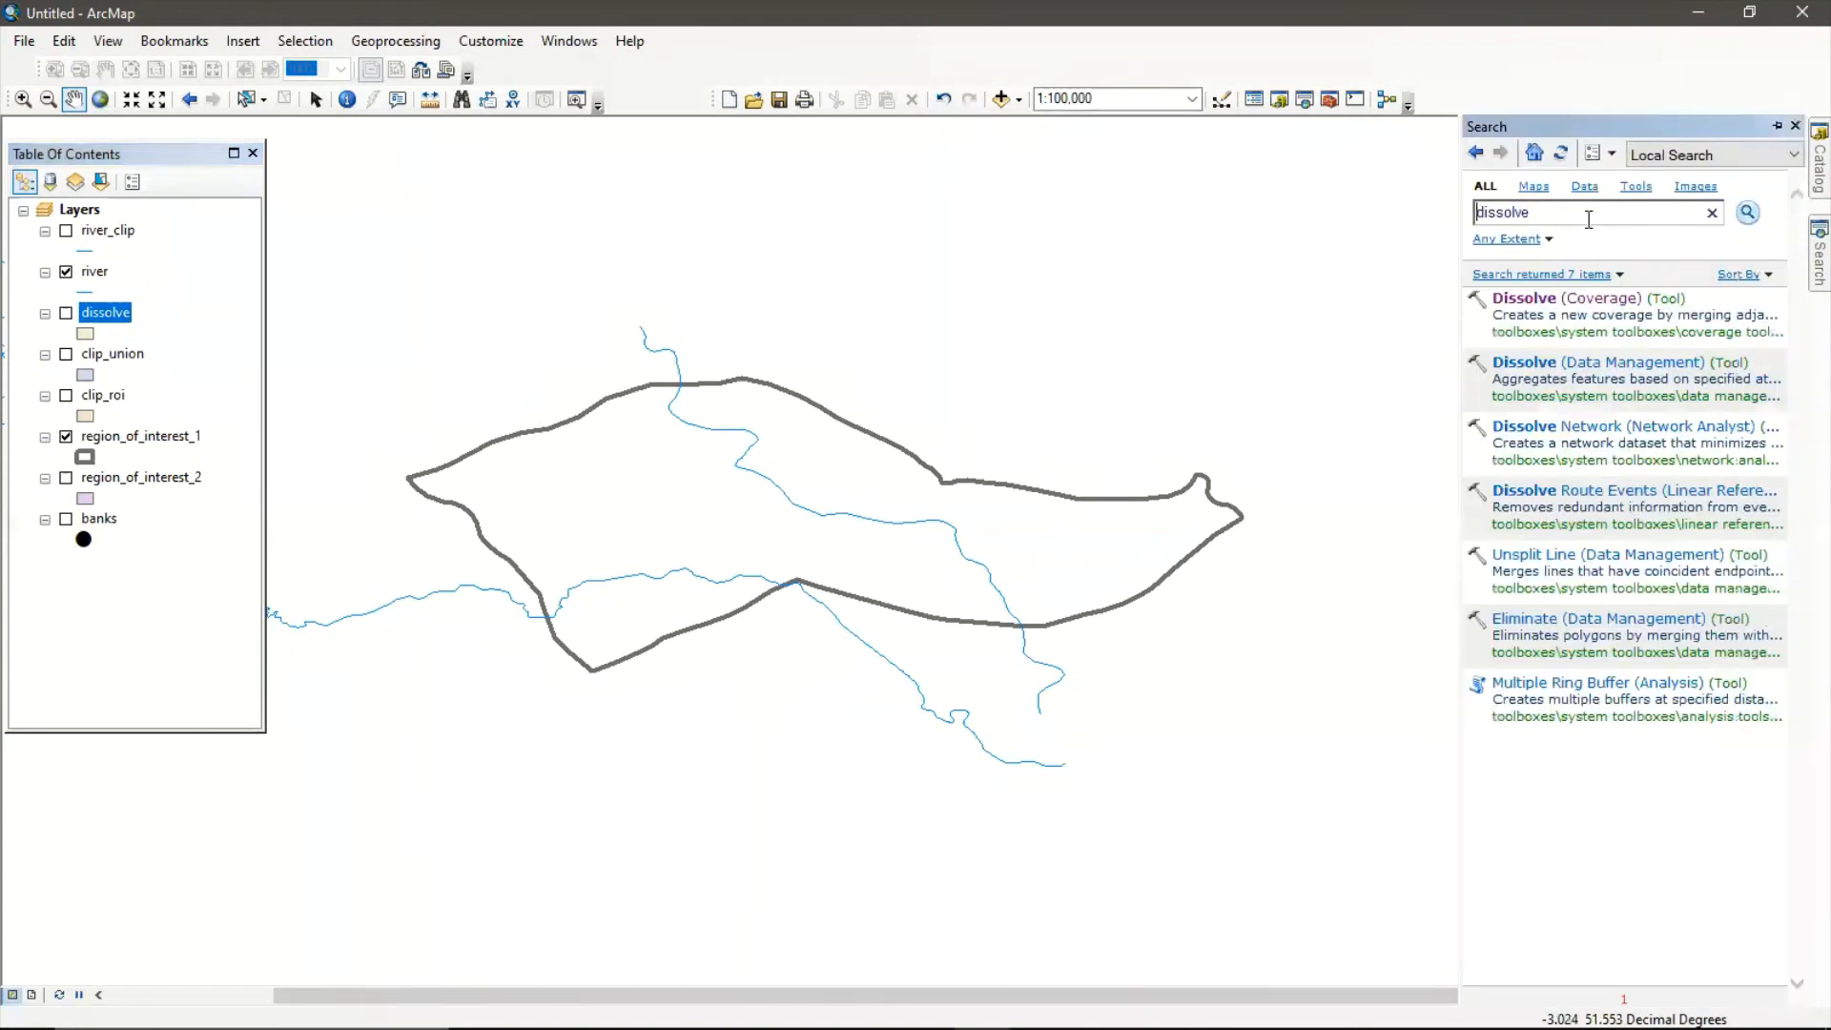
double_click(1589, 219)
text(d)
text(issol)
text(ve)
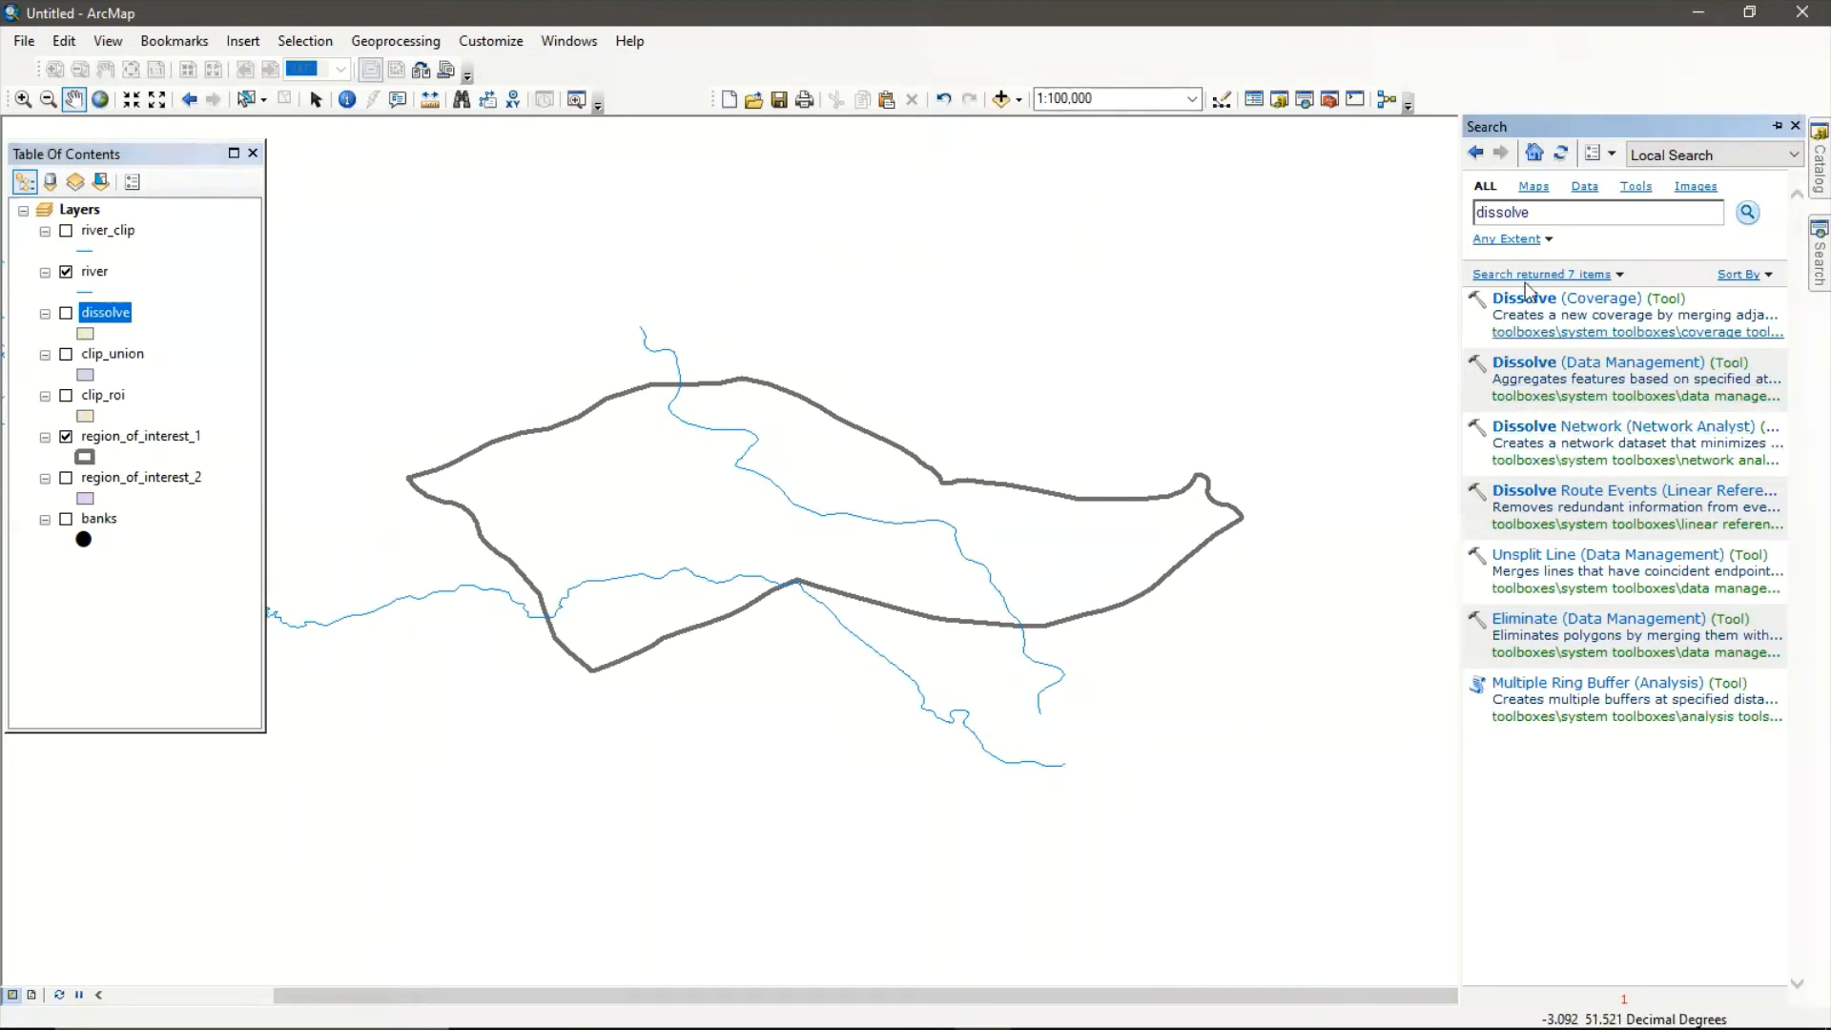
click(1574, 402)
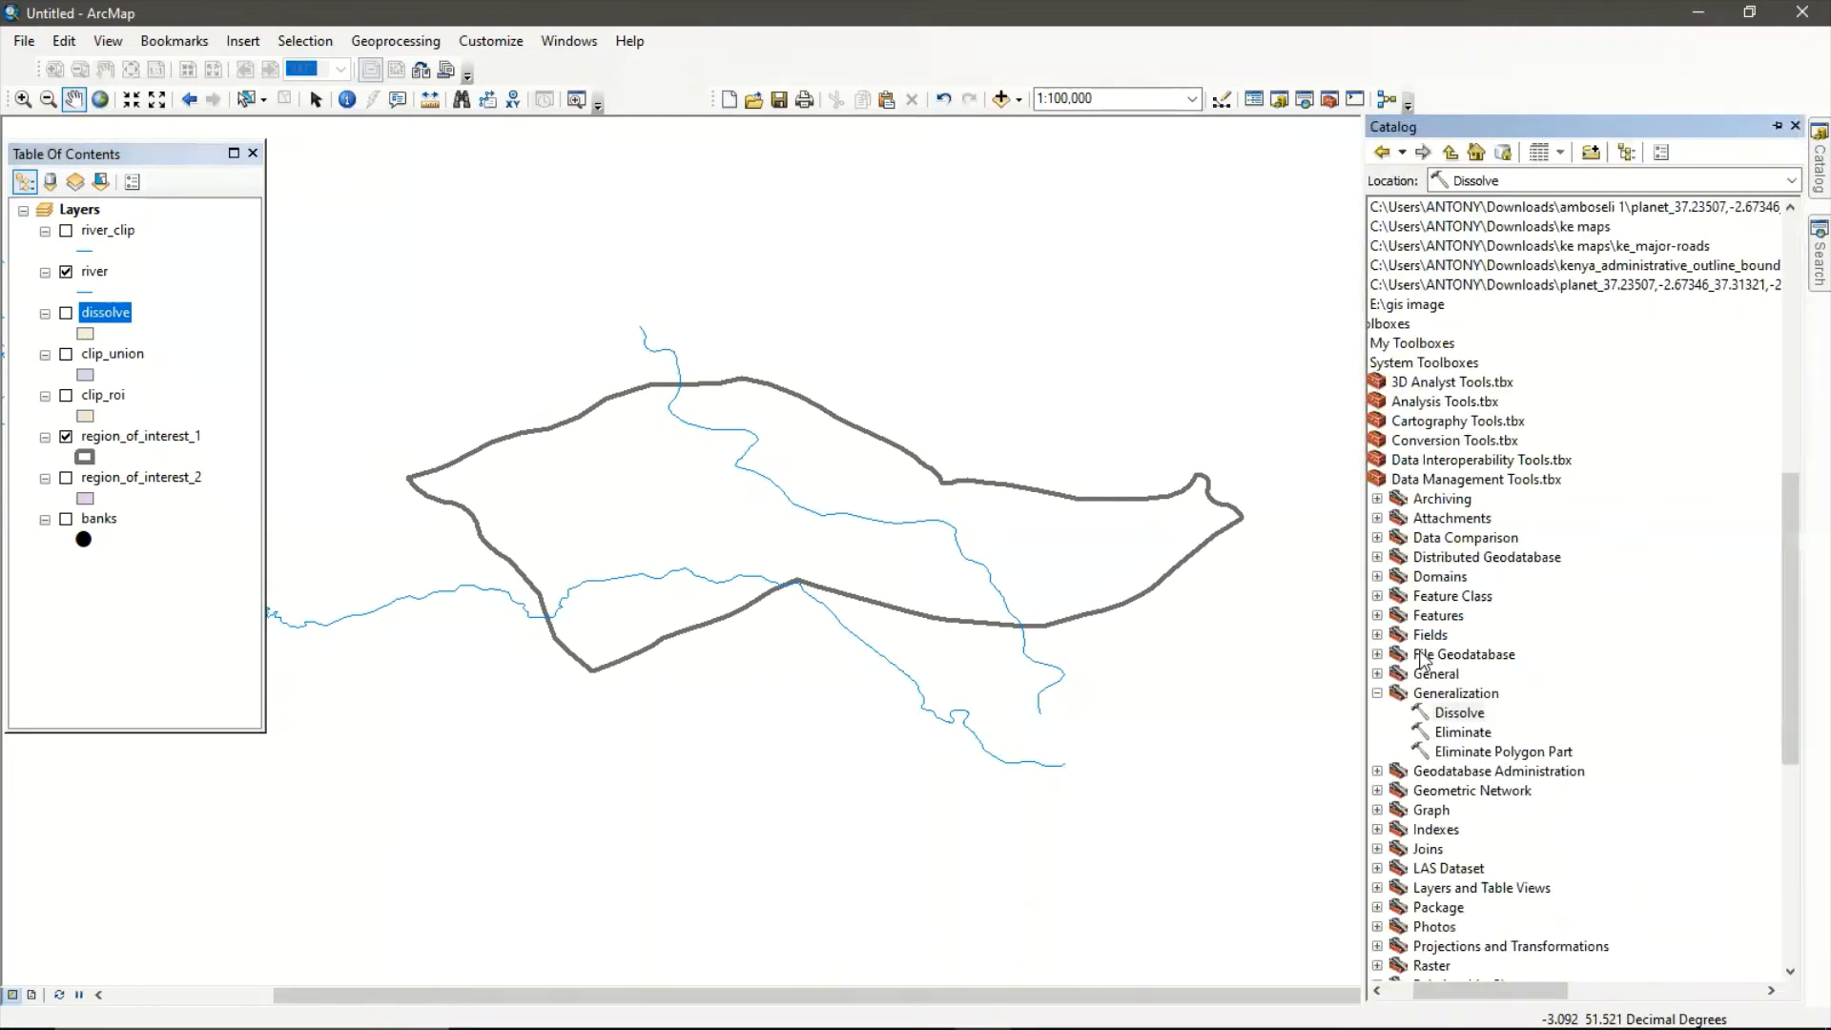
click(1452, 718)
double_click(1452, 718)
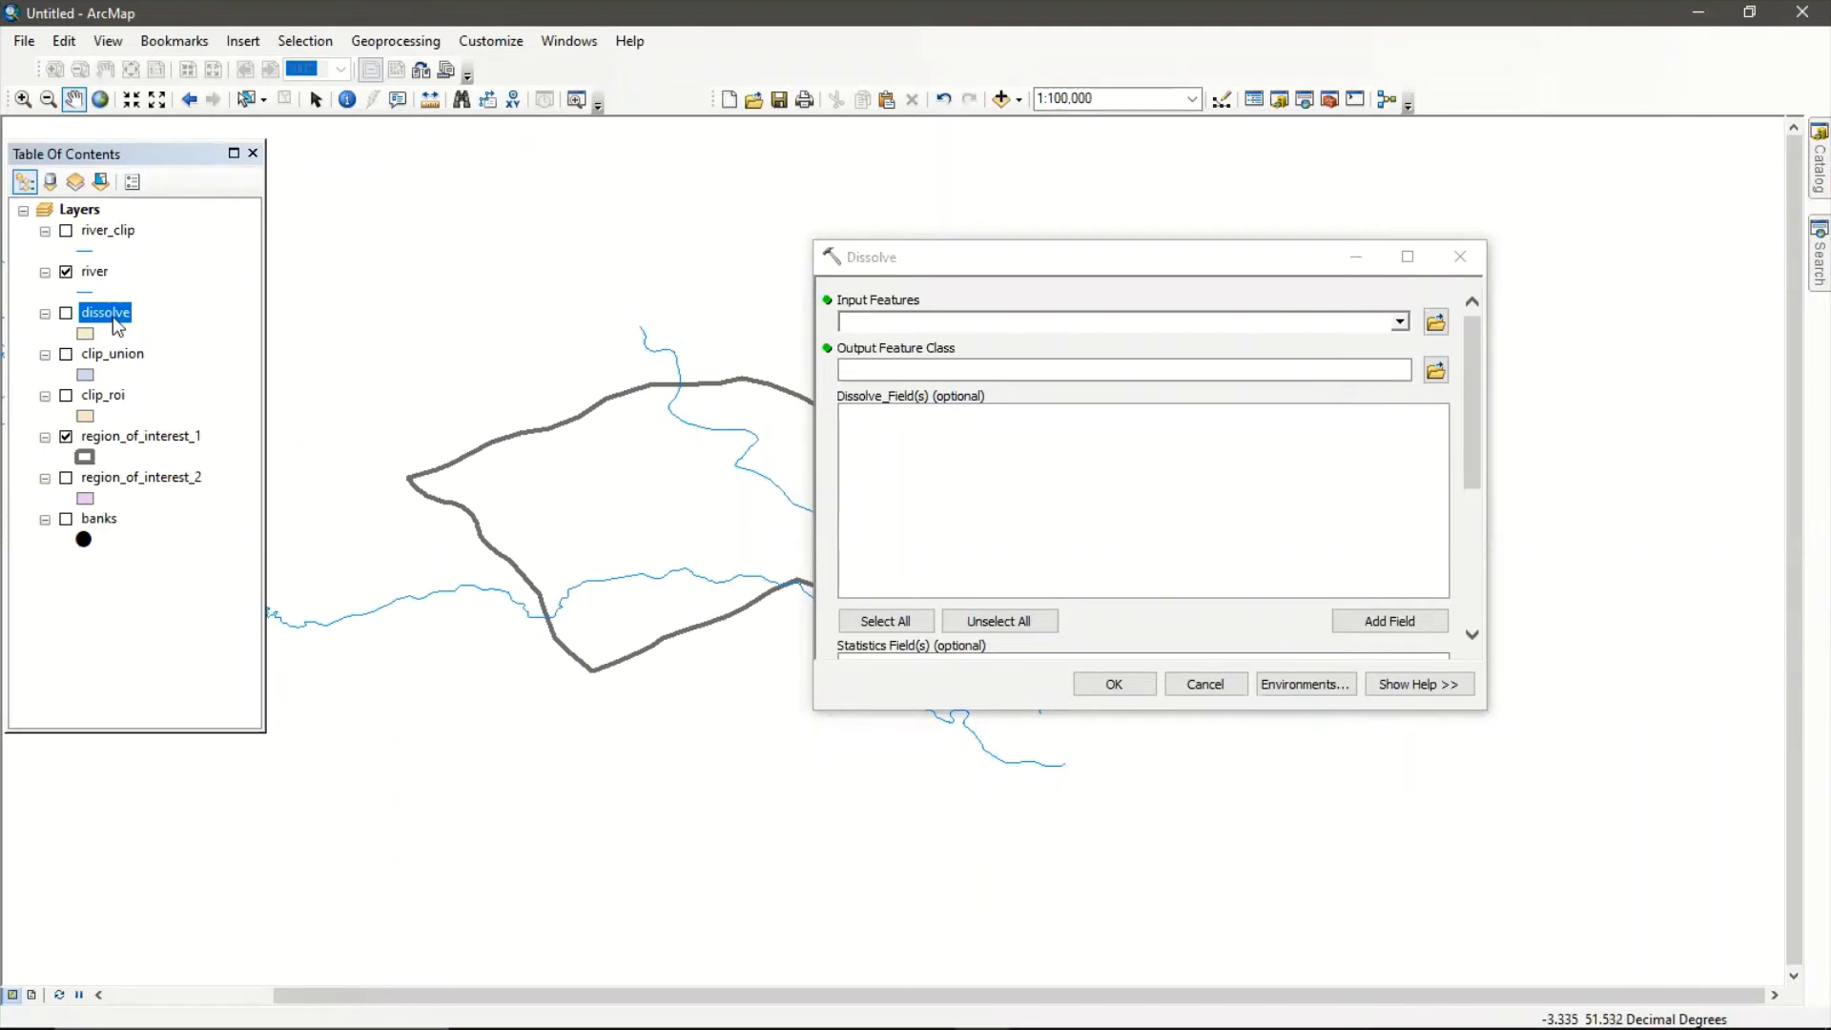
Set the Dissolve dialog aside, inspect the records in the river layer's attribute table, and close the table.
click(1355, 256)
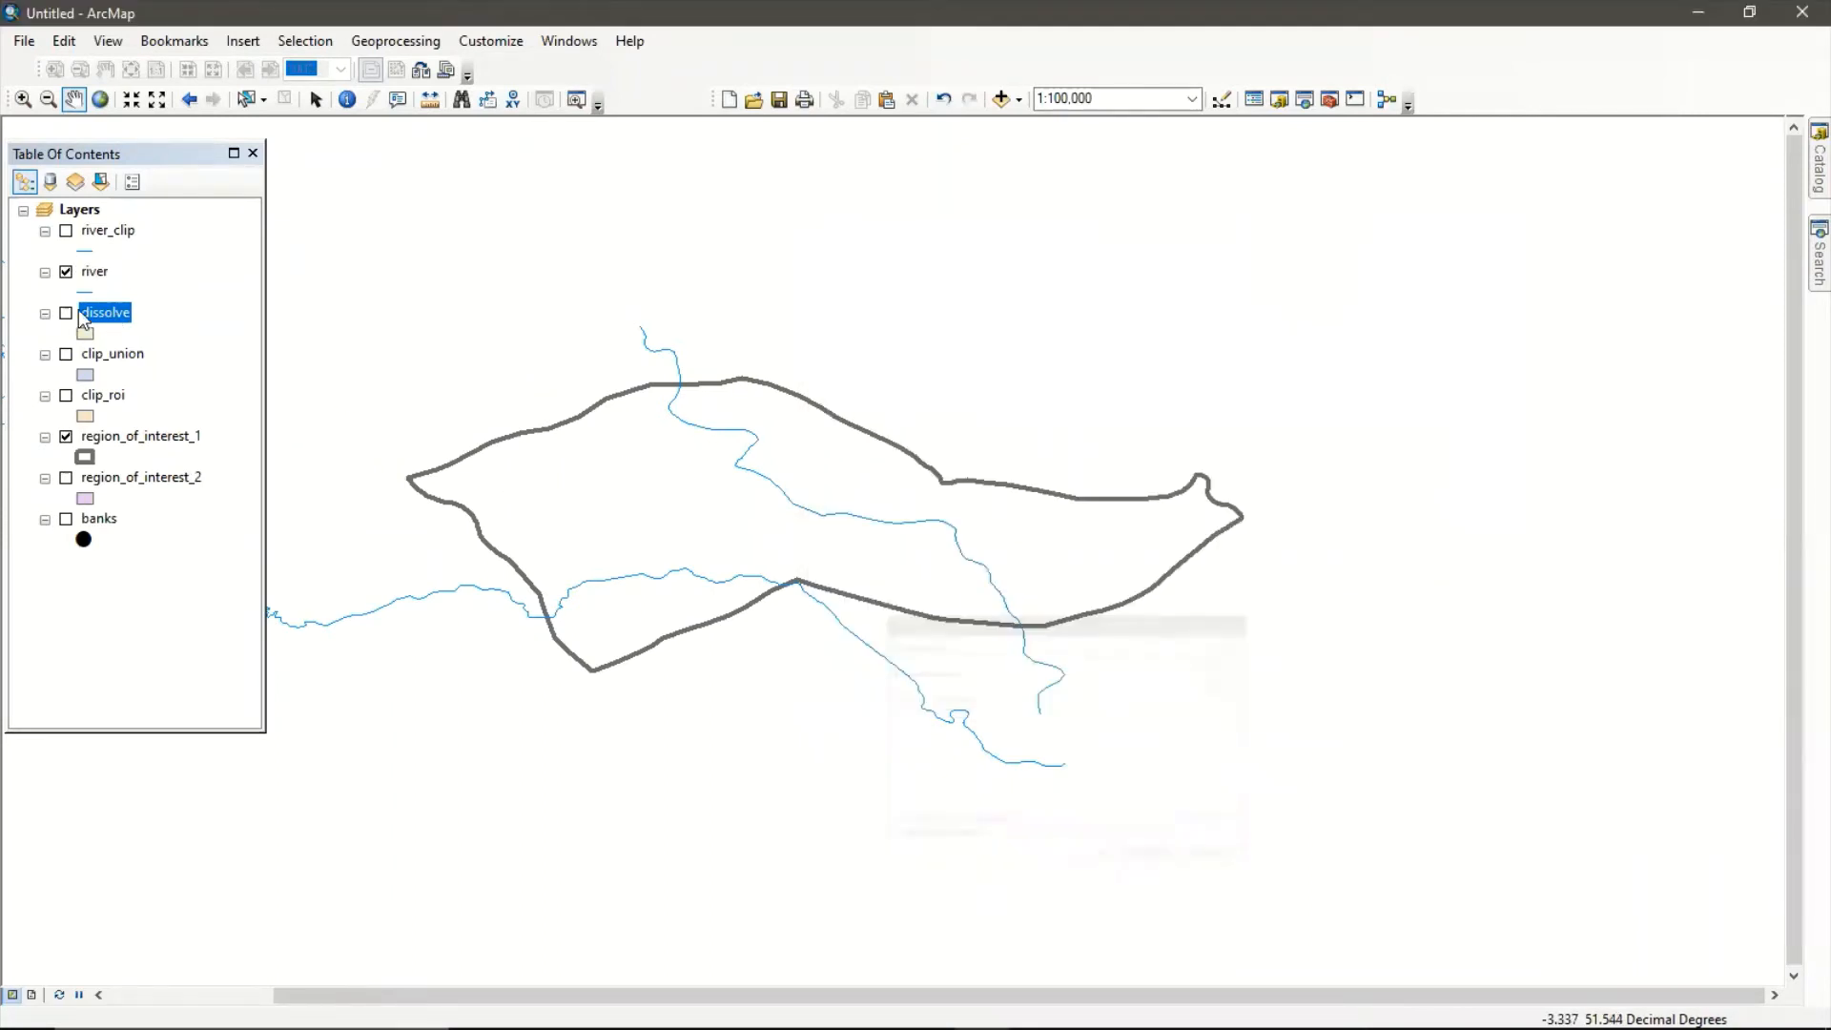
click(94, 272)
right_click(94, 273)
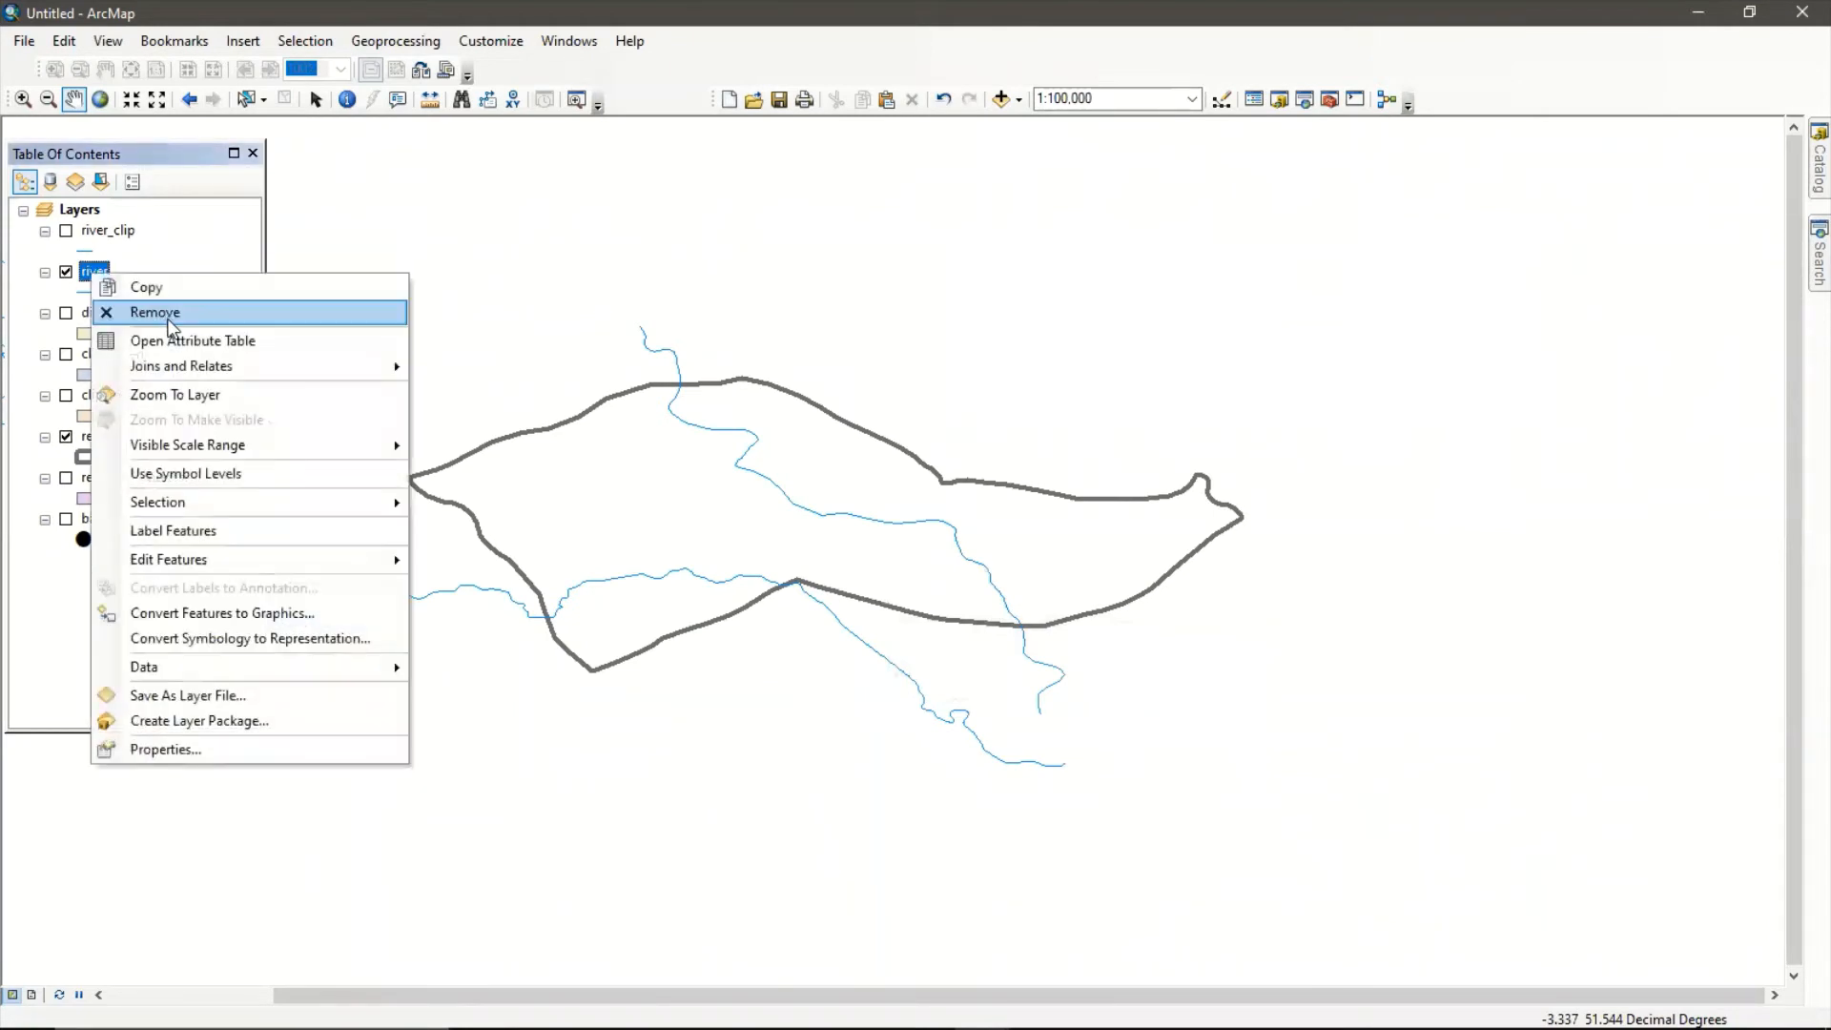
click(174, 342)
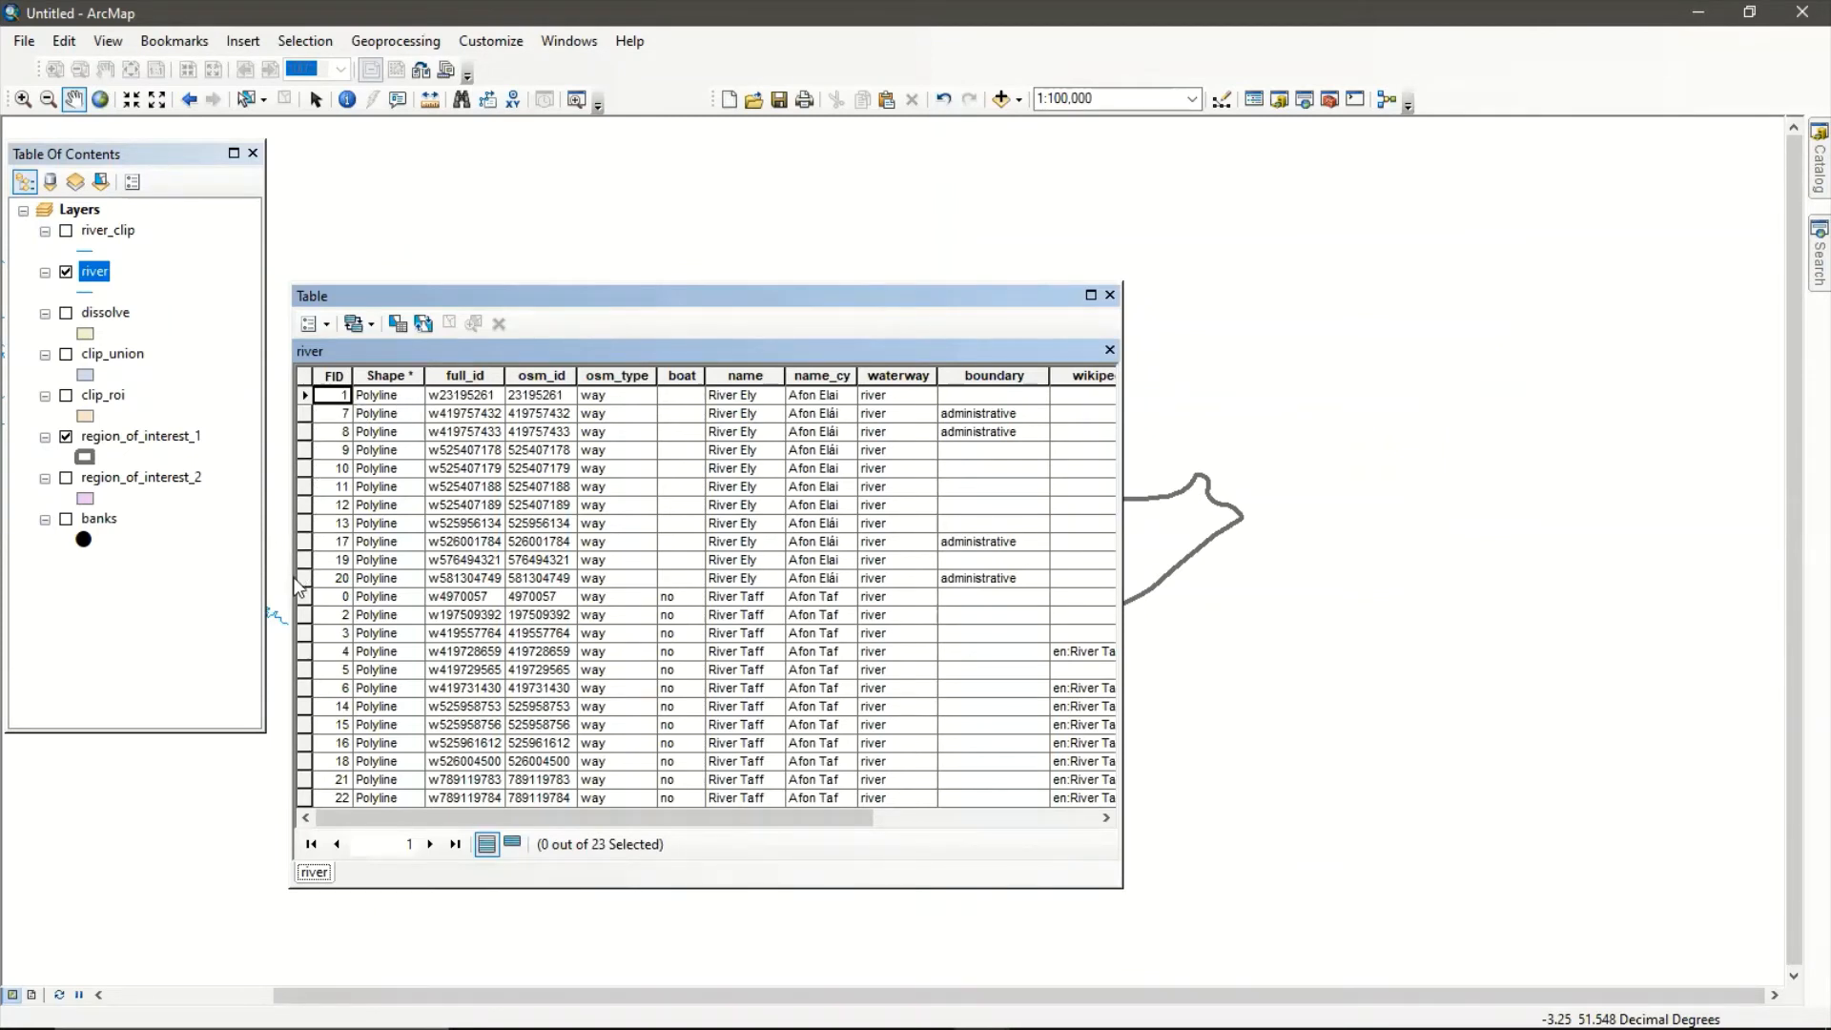
click(1109, 296)
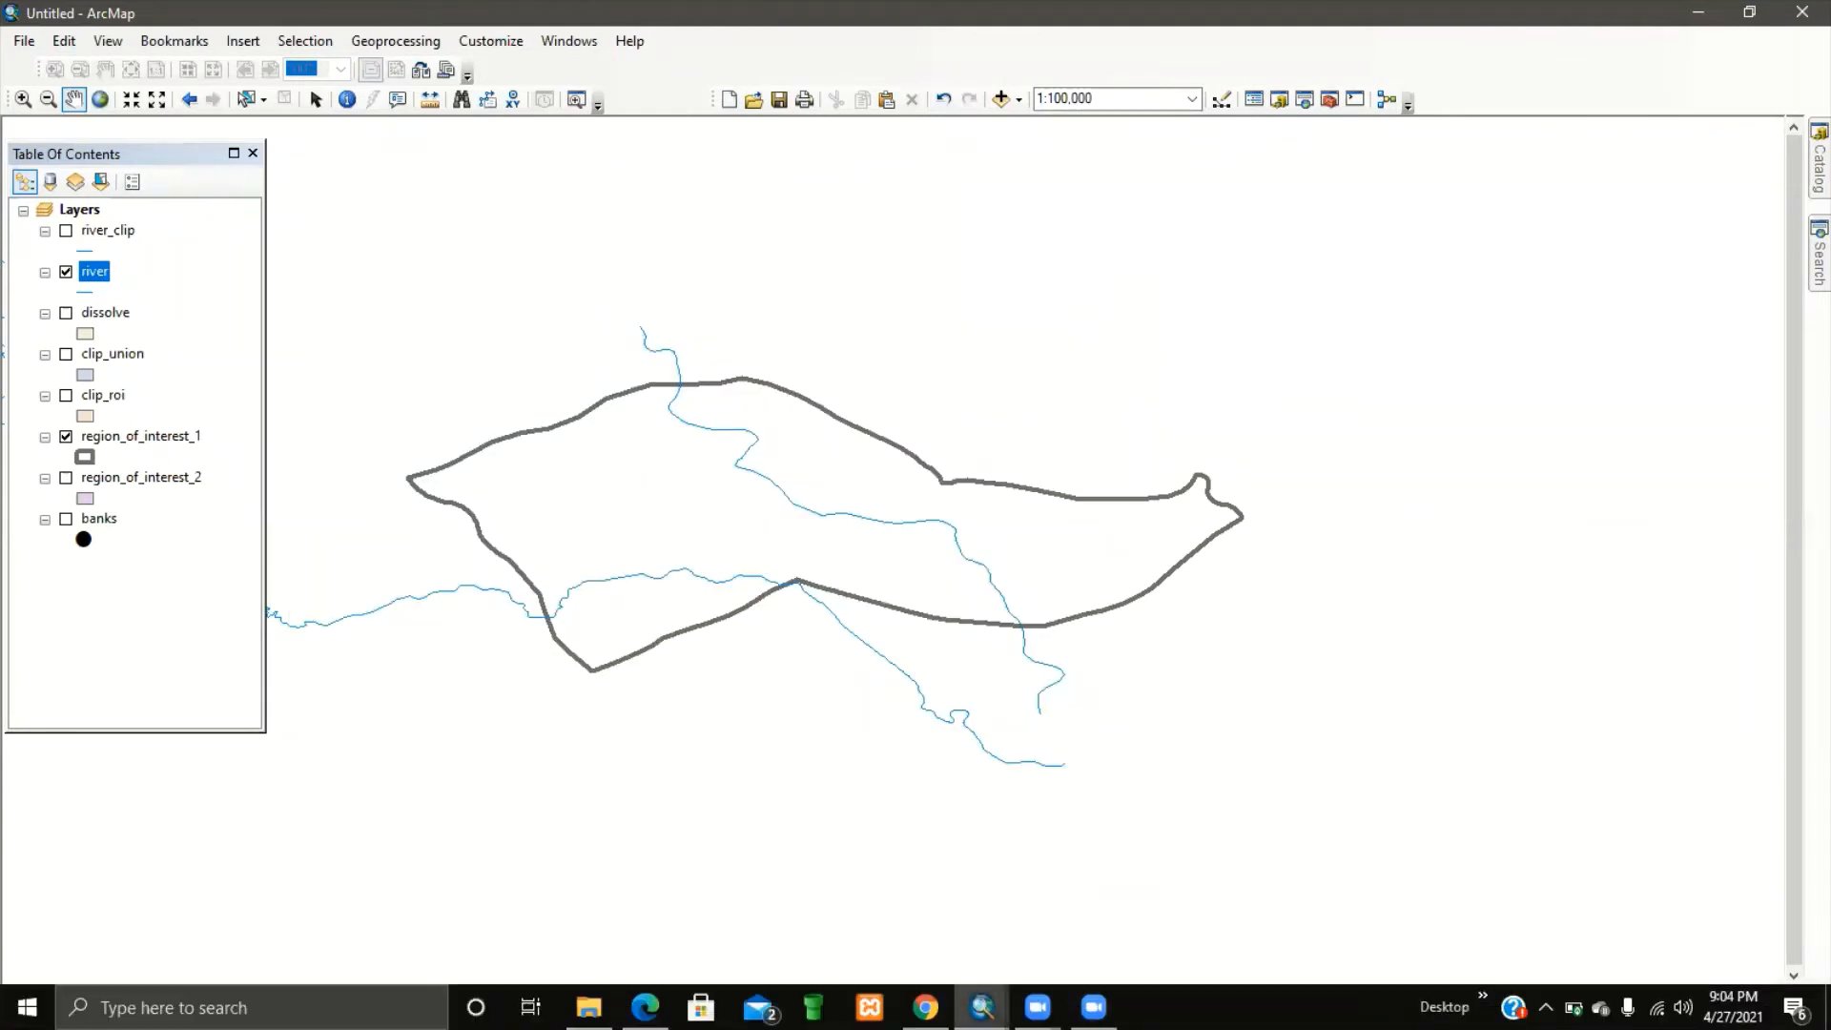
Bring back the Dissolve dialog, set river as the input features, and look through the available dissolve fields.
mouse_move(982, 1007)
click(1078, 930)
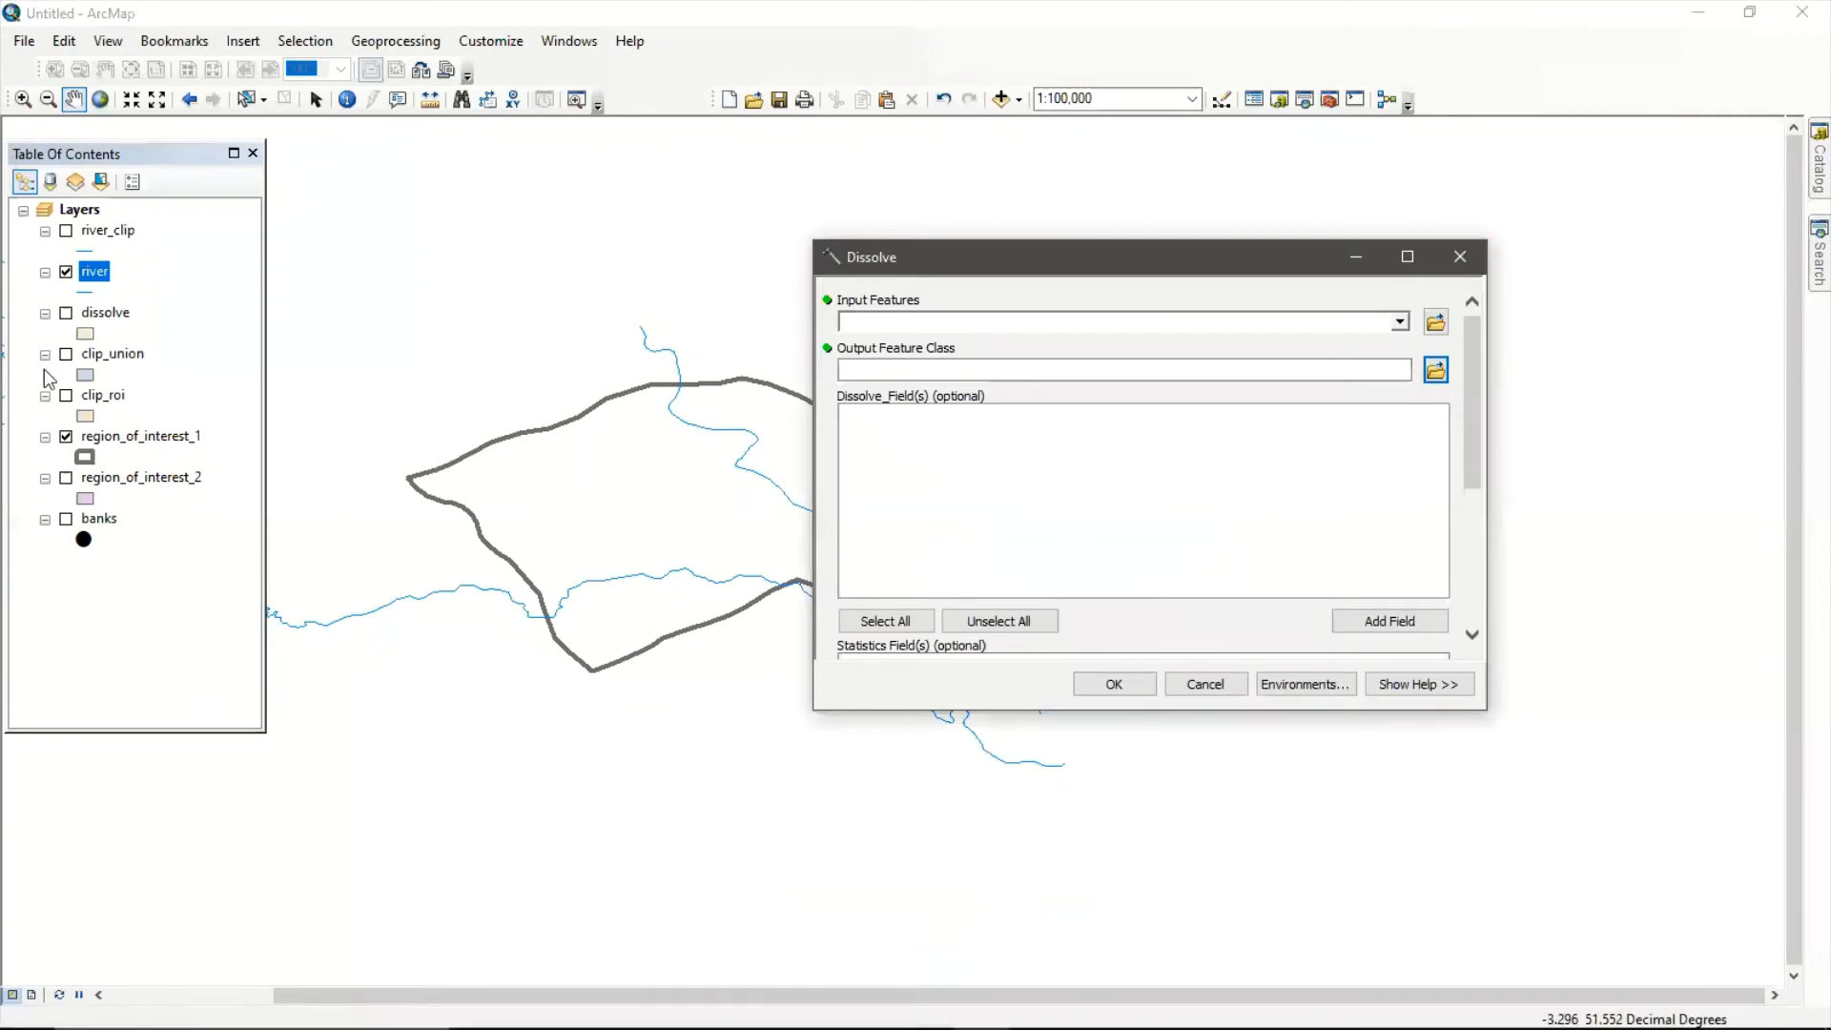
drag(93, 278, 919, 324)
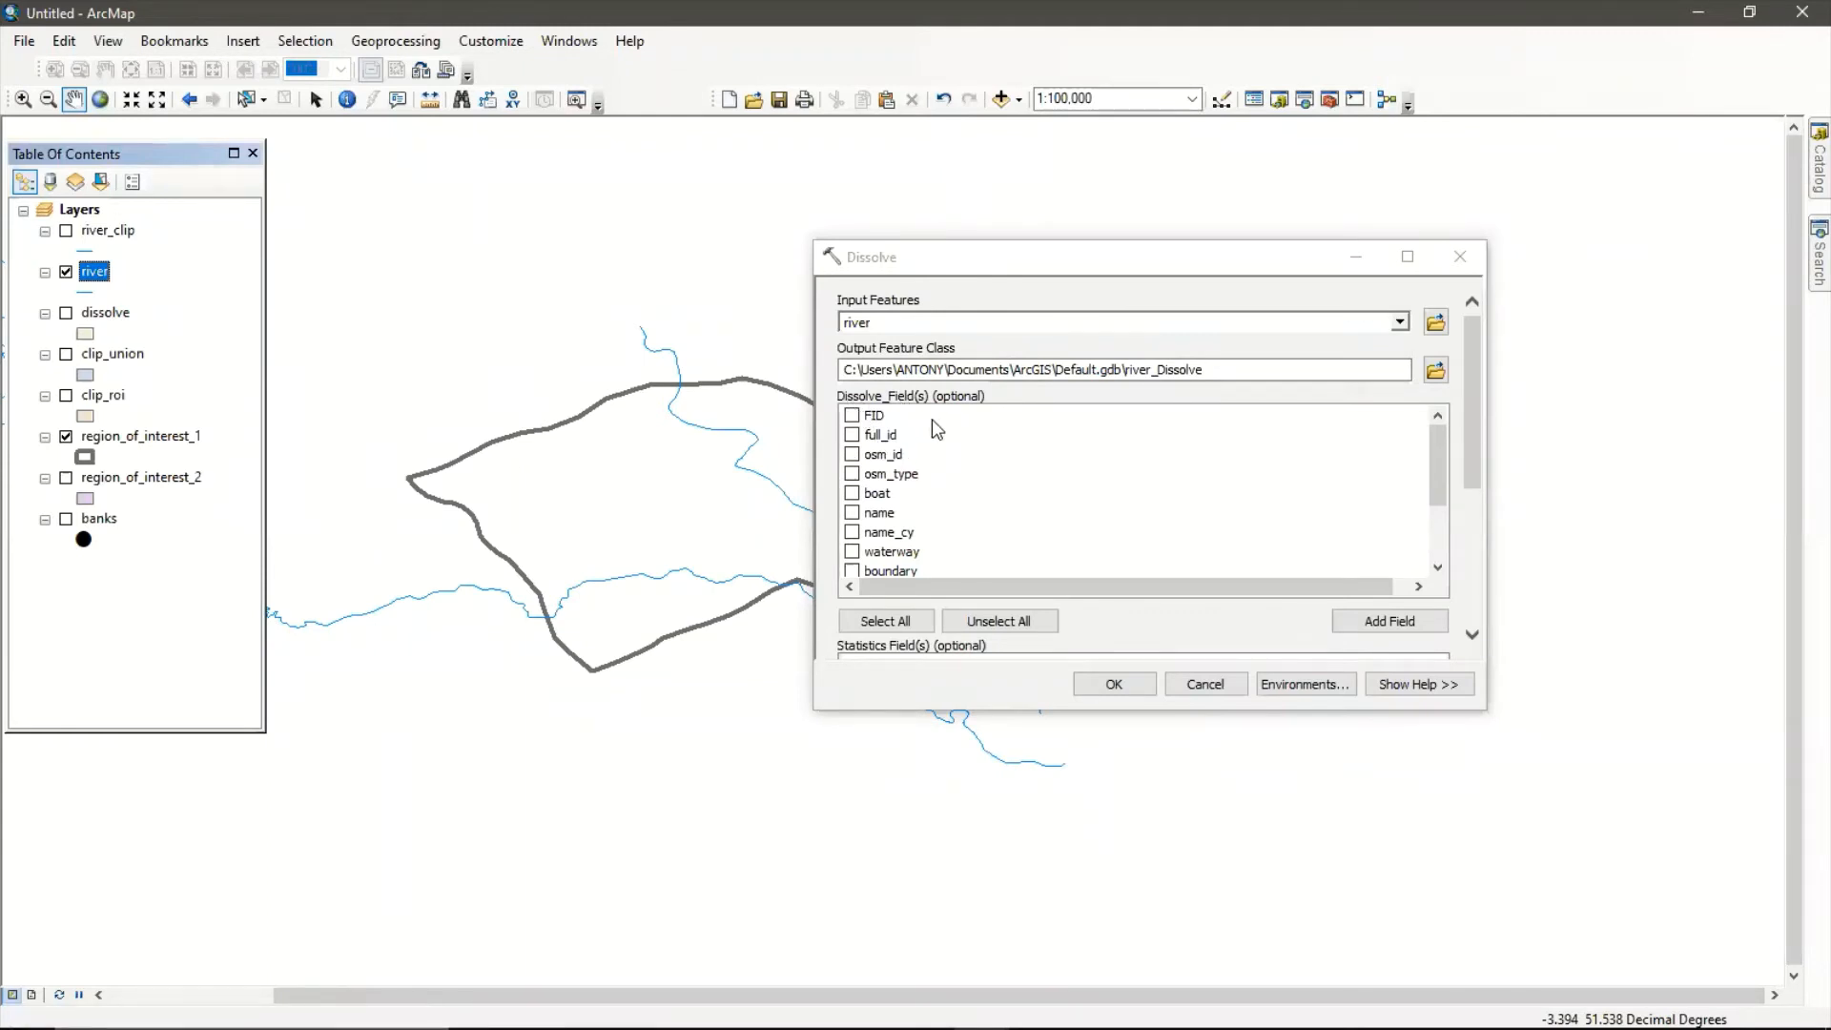
scroll(936, 490, down, 2)
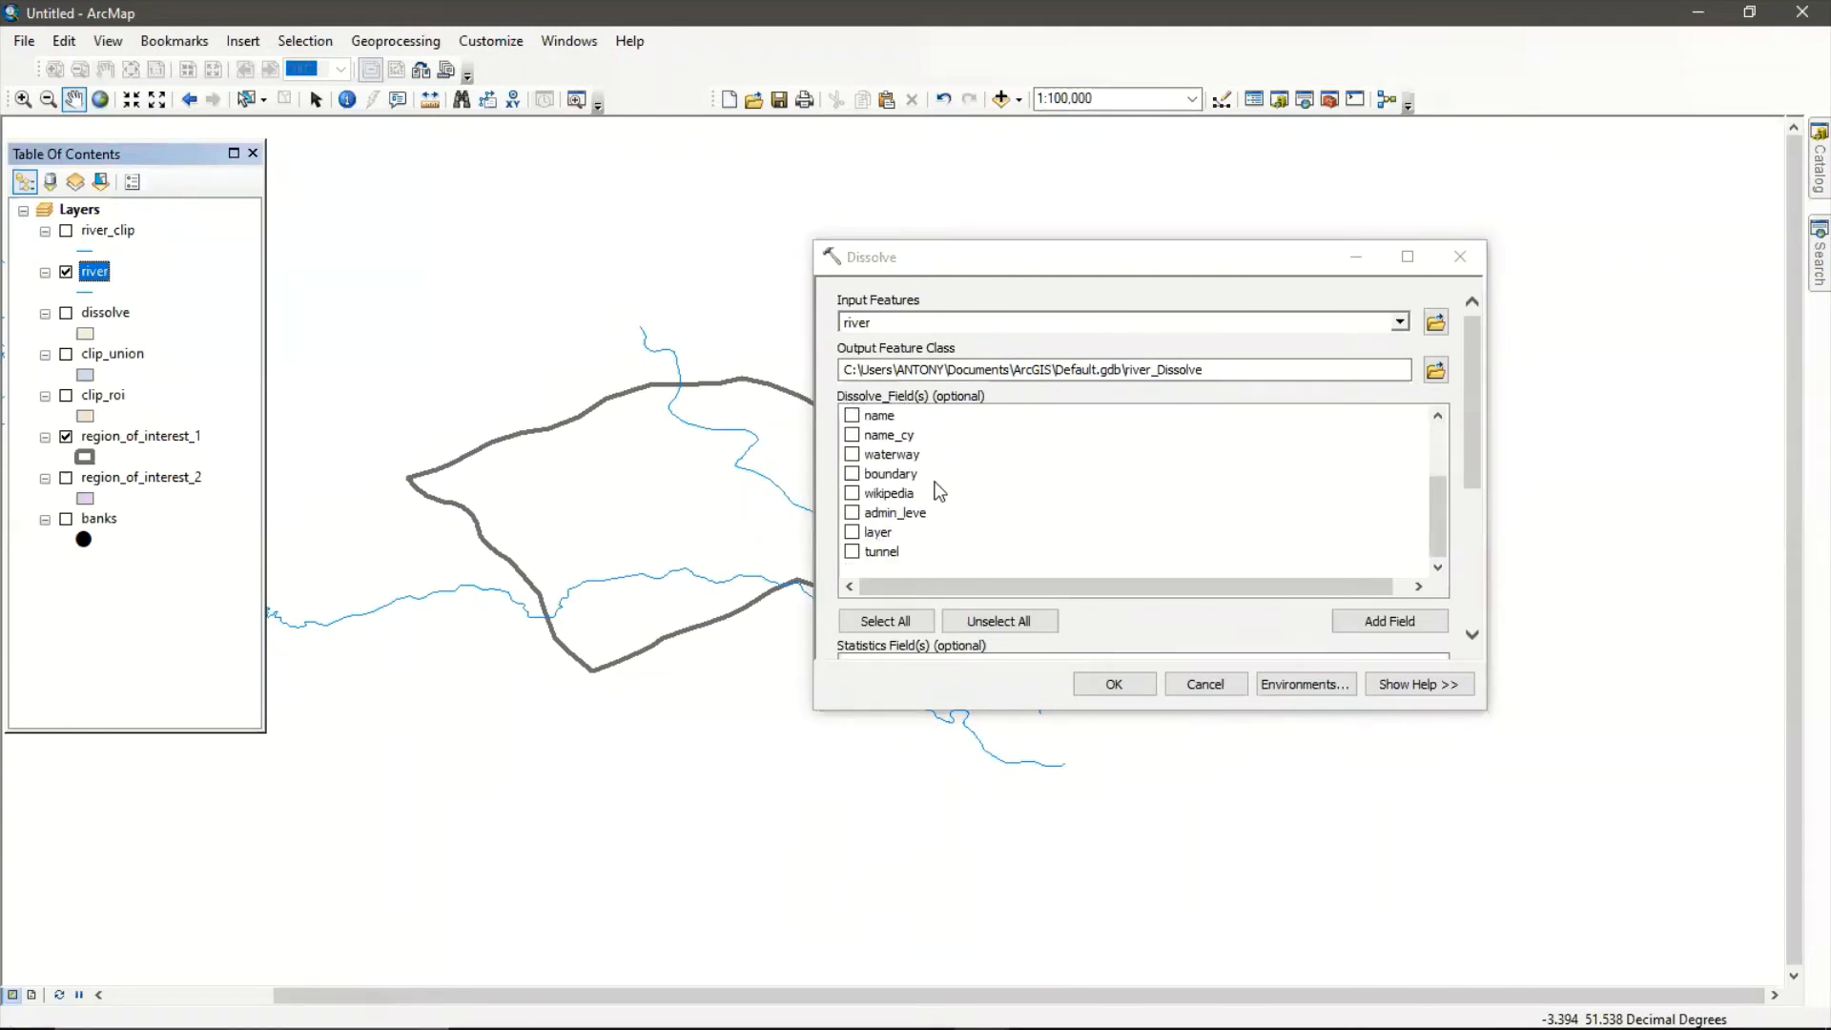
scroll(938, 490, up, 2)
scroll(938, 490, down, 2)
scroll(938, 490, up, 2)
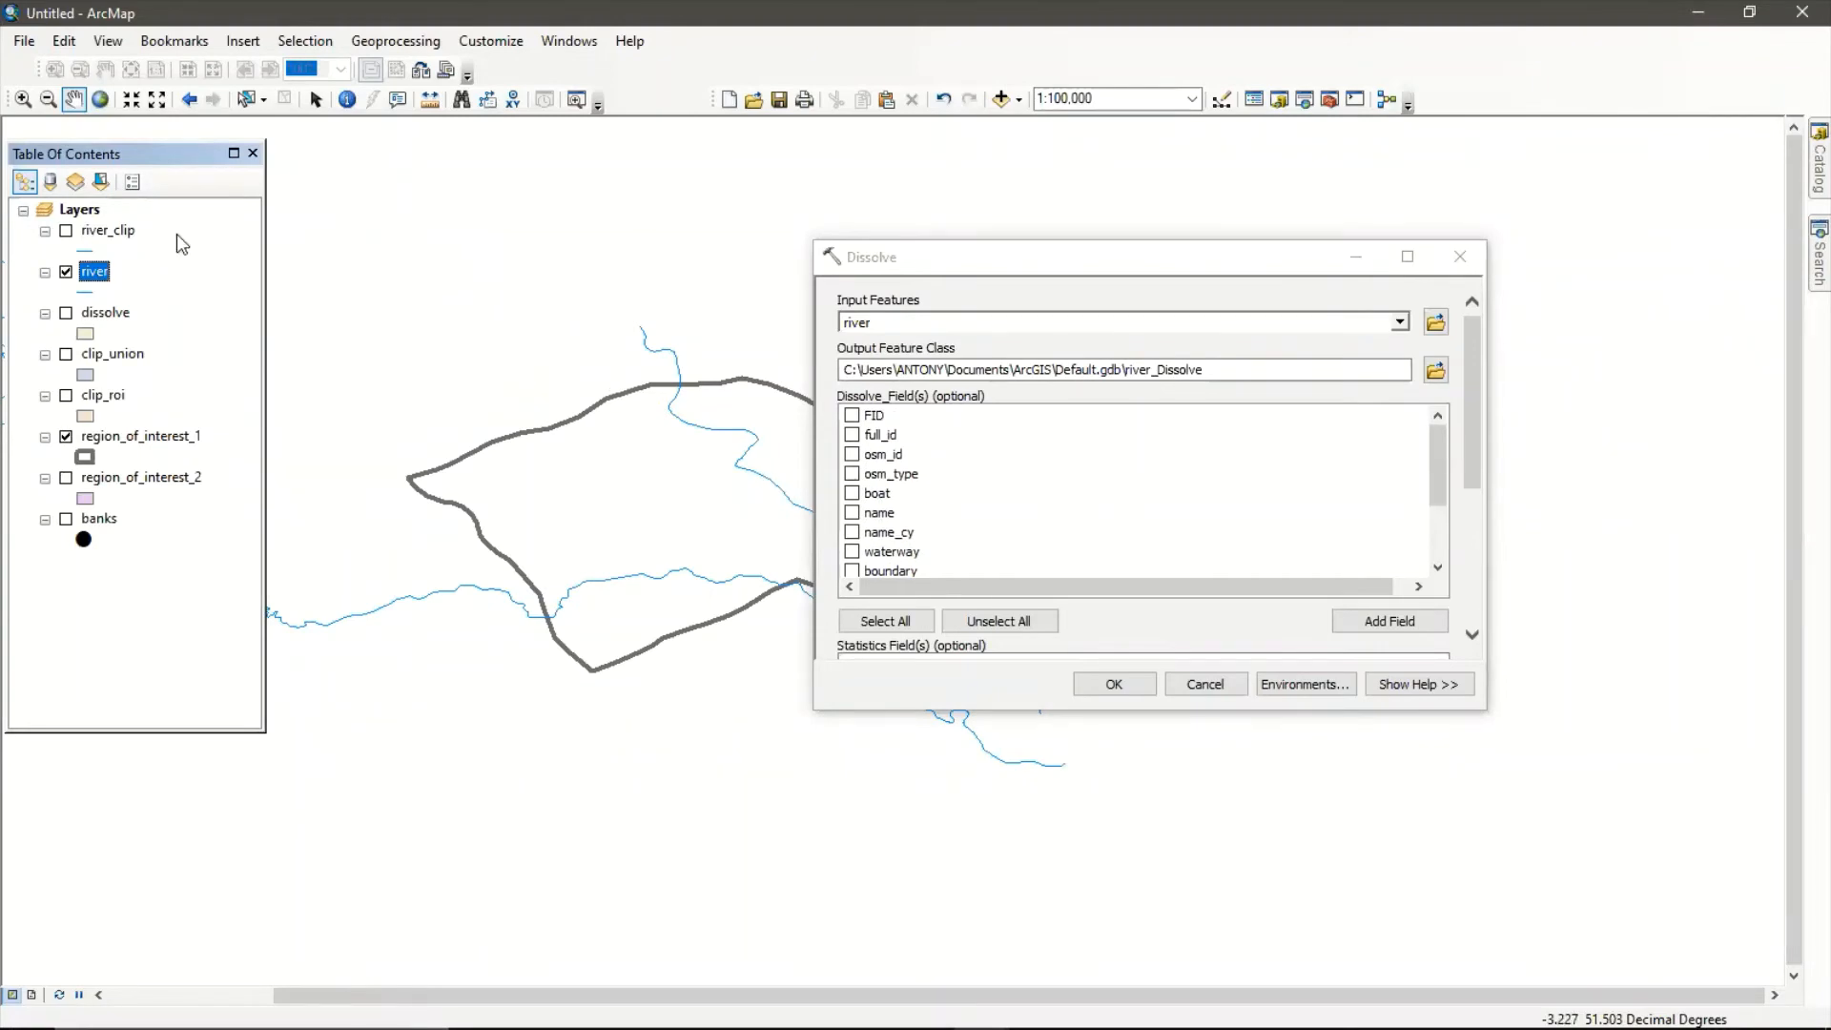
Recheck the river attribute table for a field suitable for dissolving, and close the table.
right_click(93, 273)
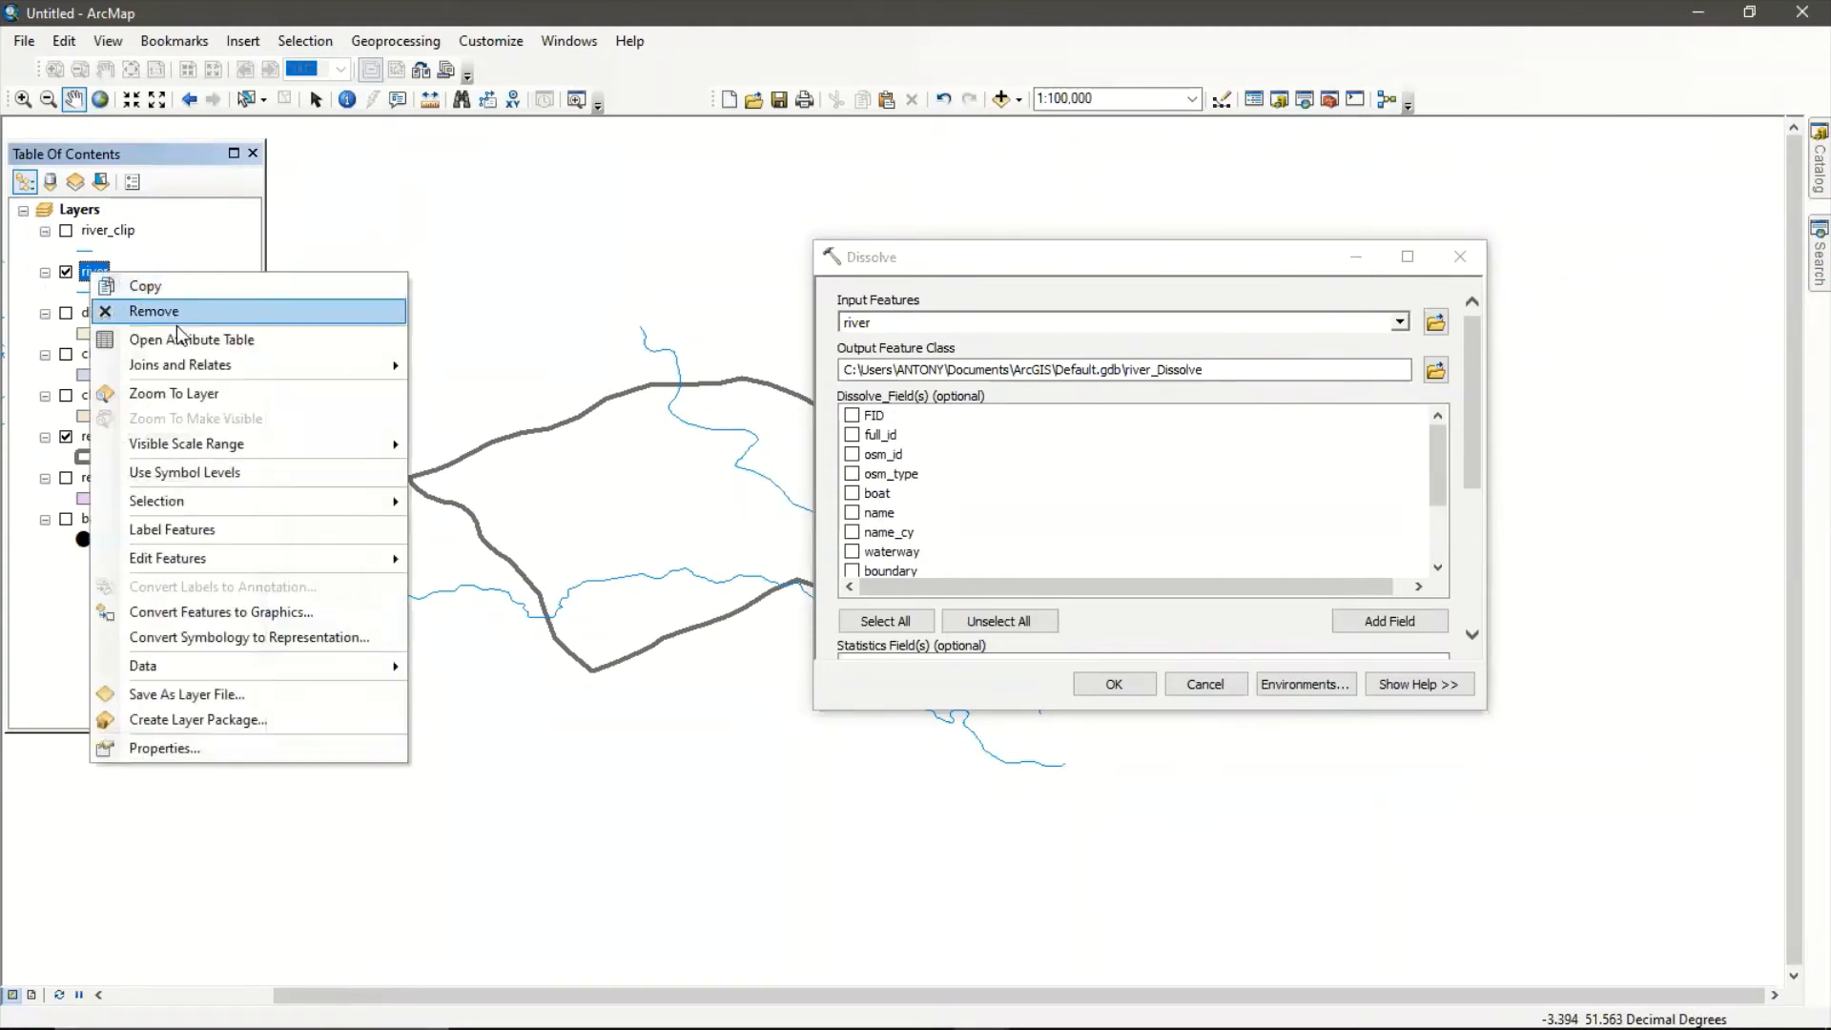
click(181, 340)
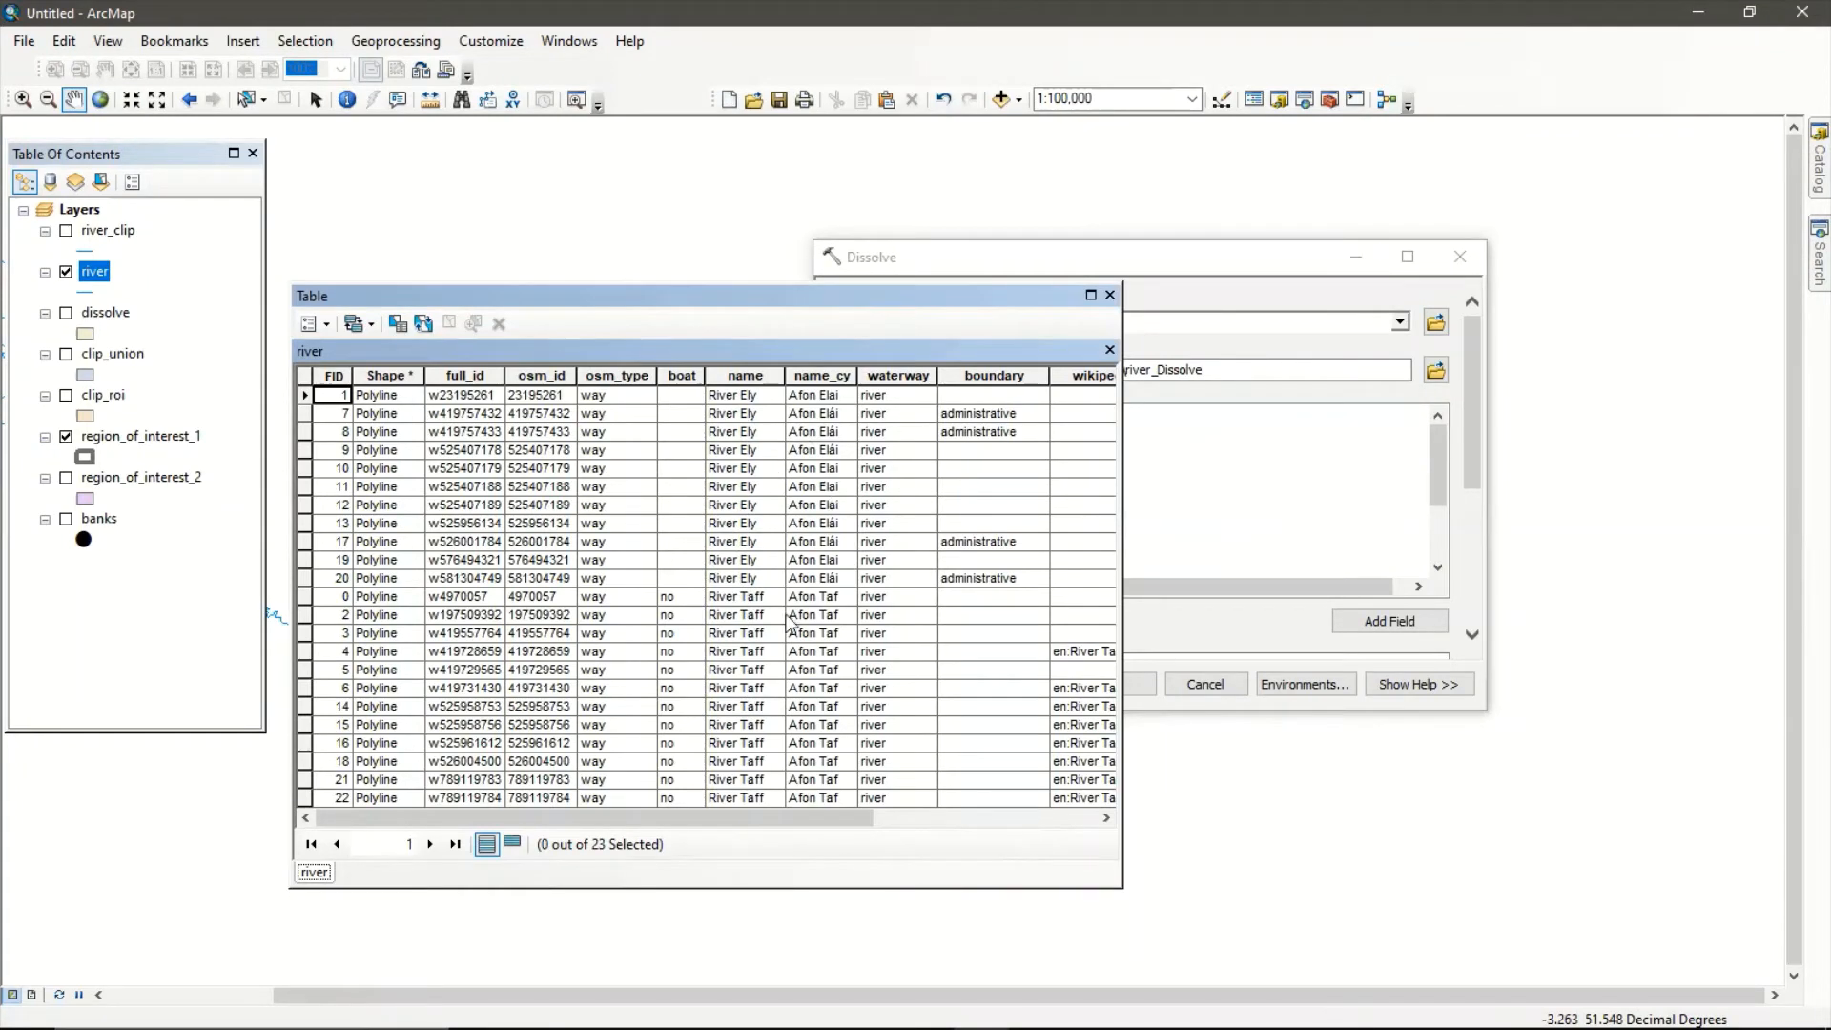
click(1110, 296)
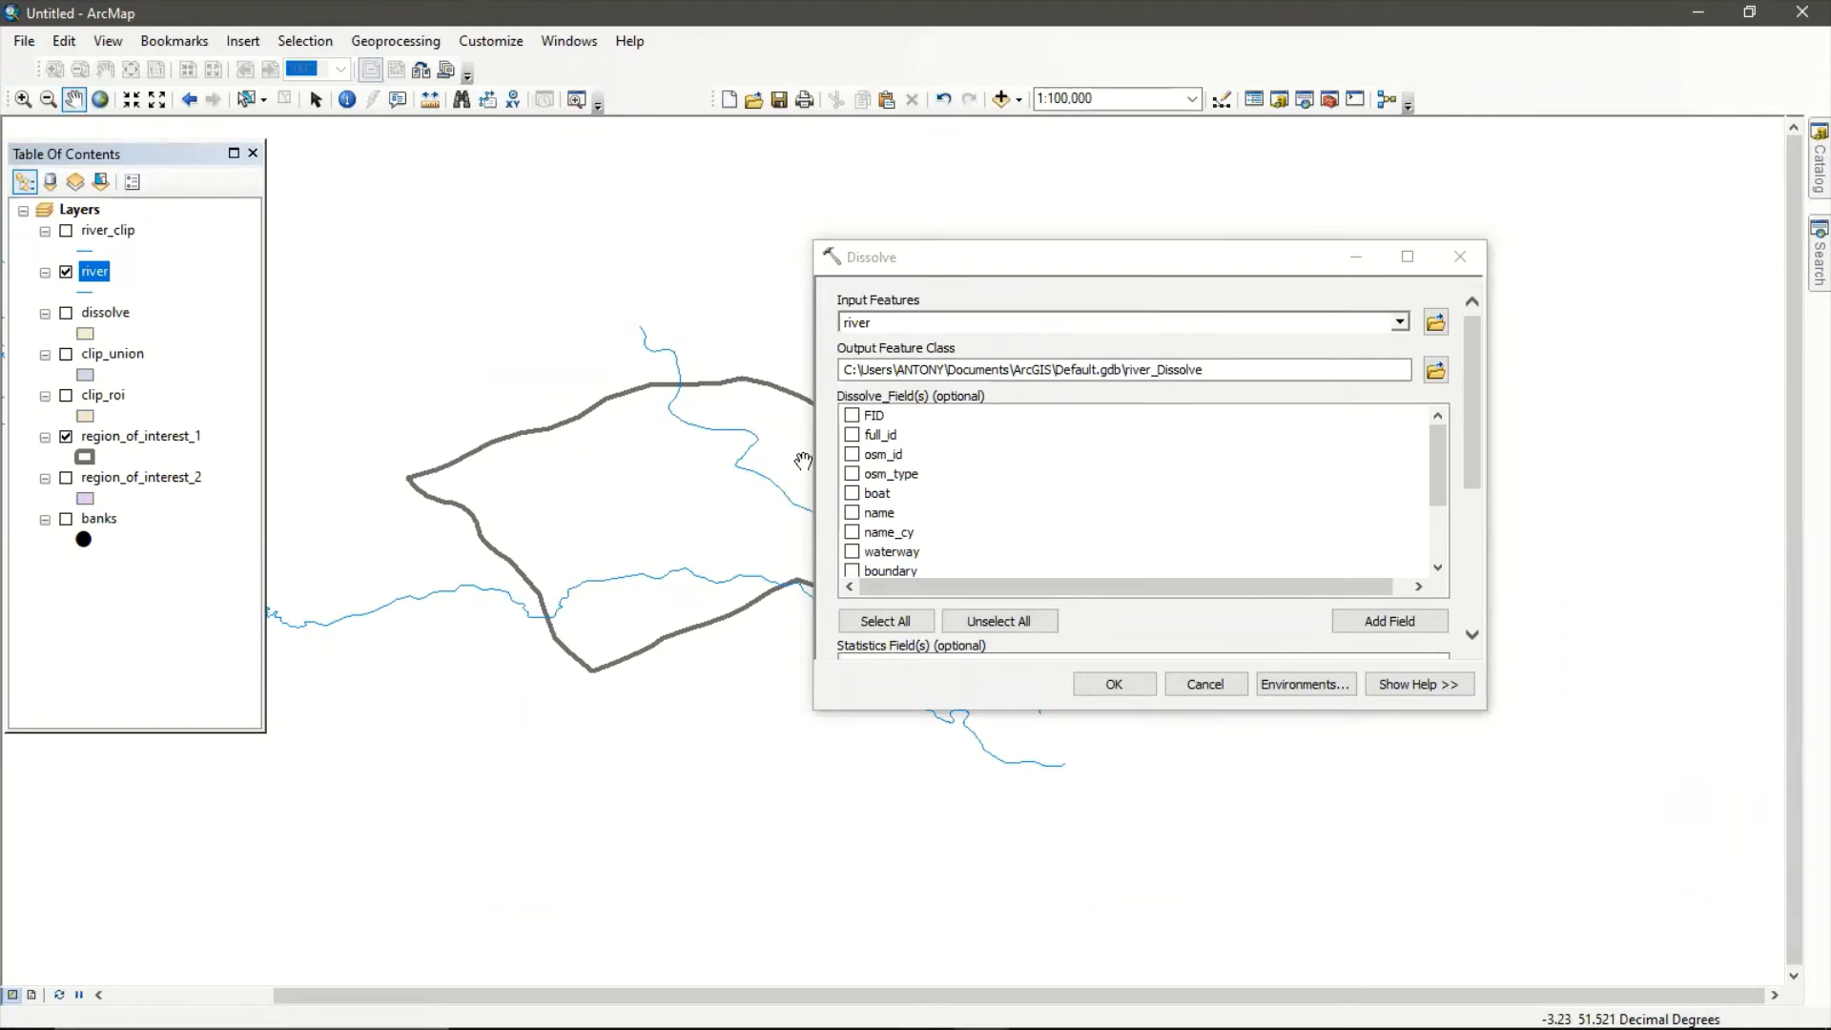
Run Dissolve on river by the name field, saving the output feature class as dissolve_river in the training folder.
click(852, 515)
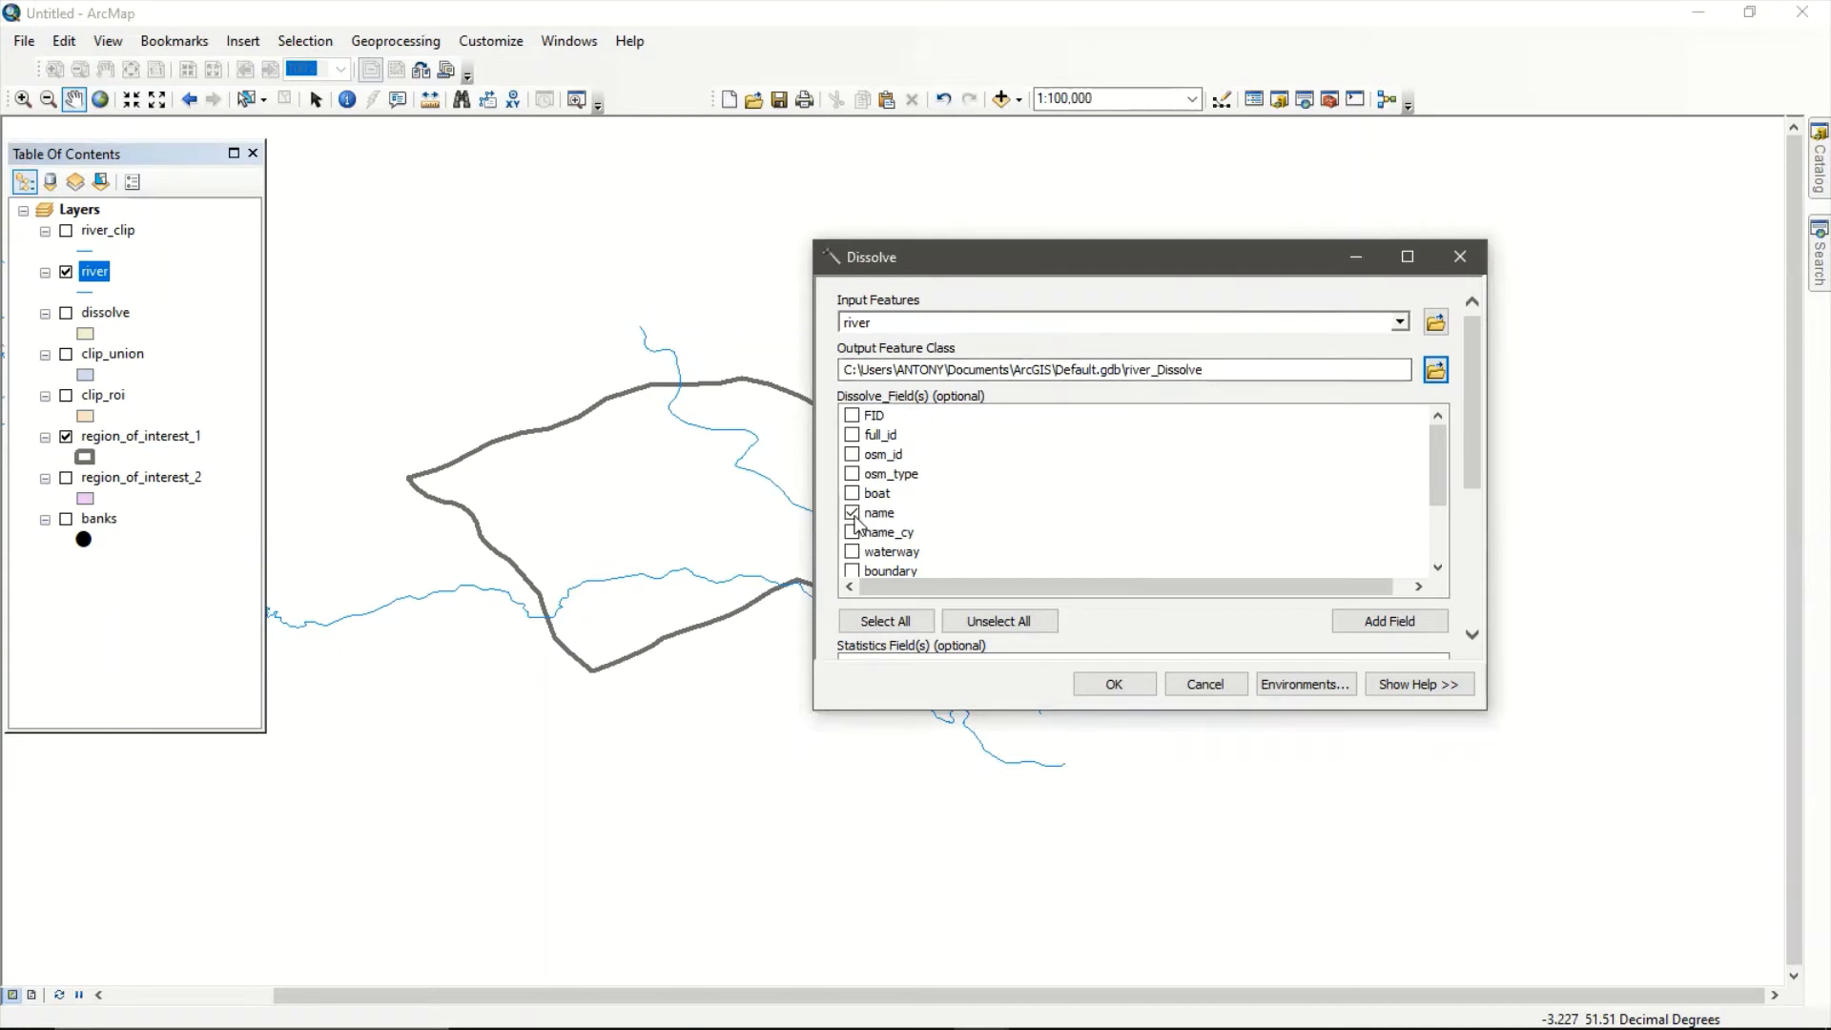
click(1435, 372)
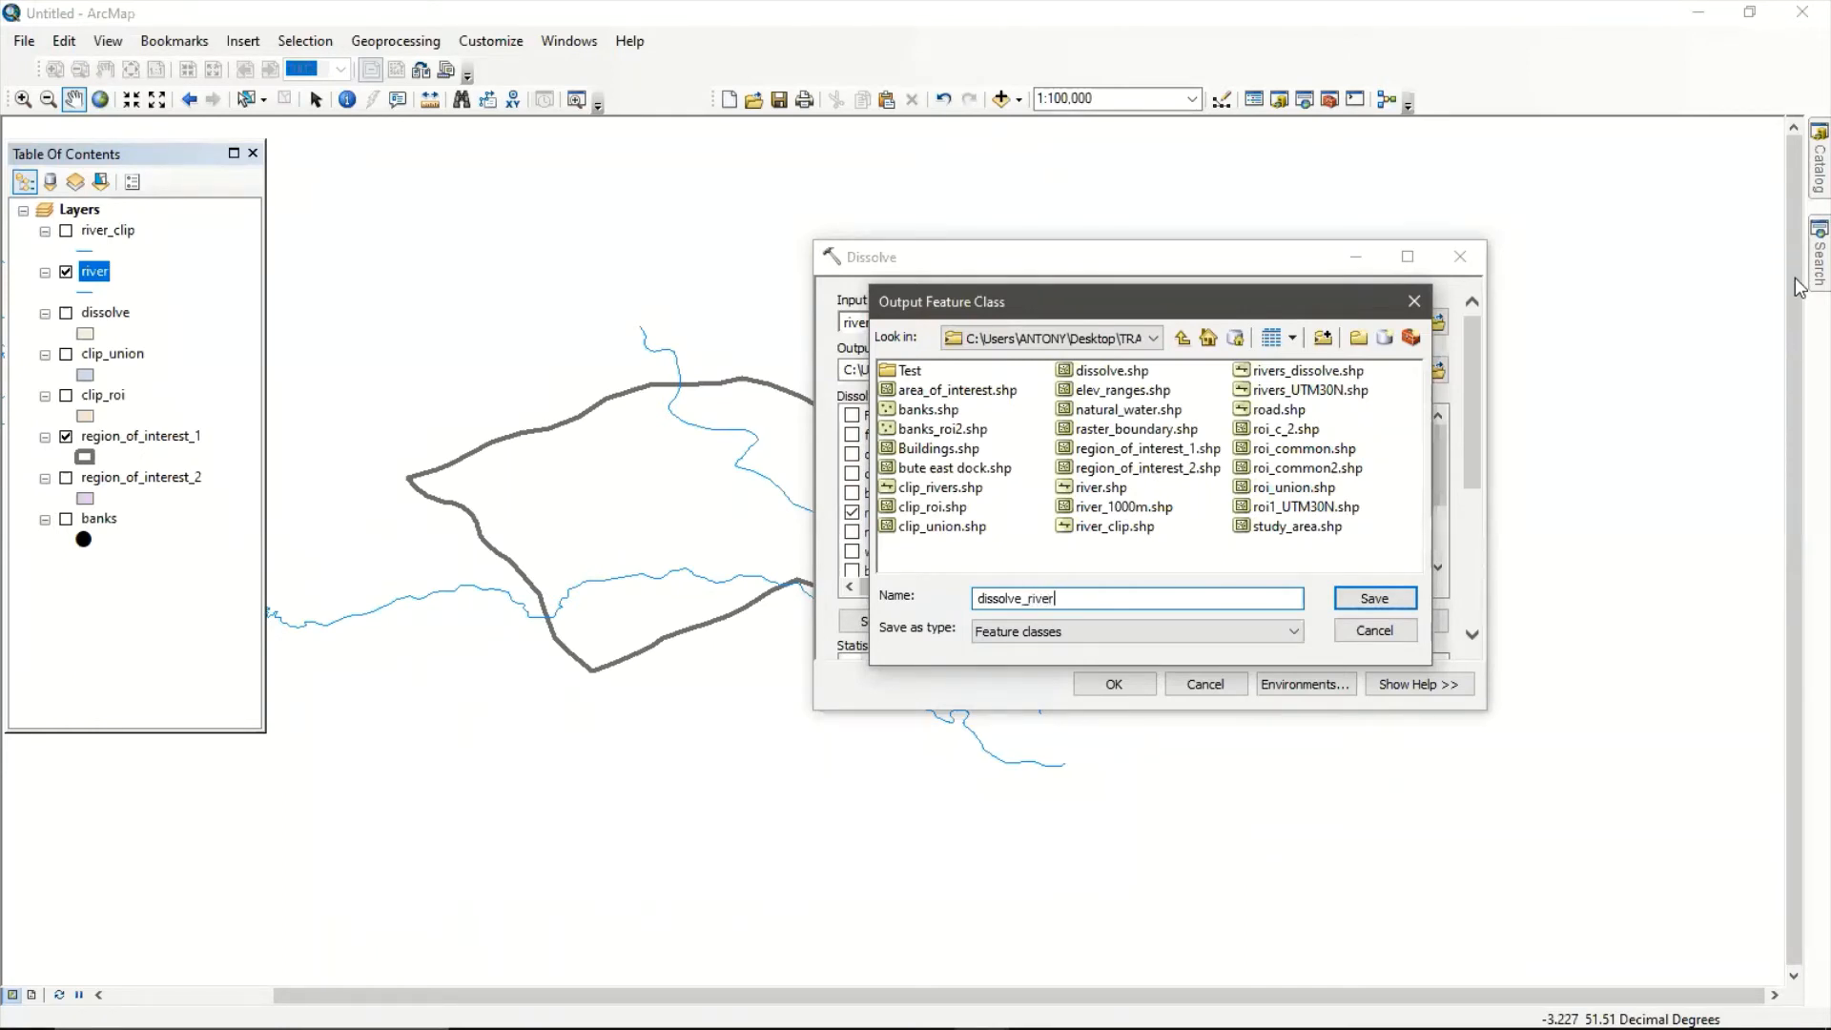
click(1374, 598)
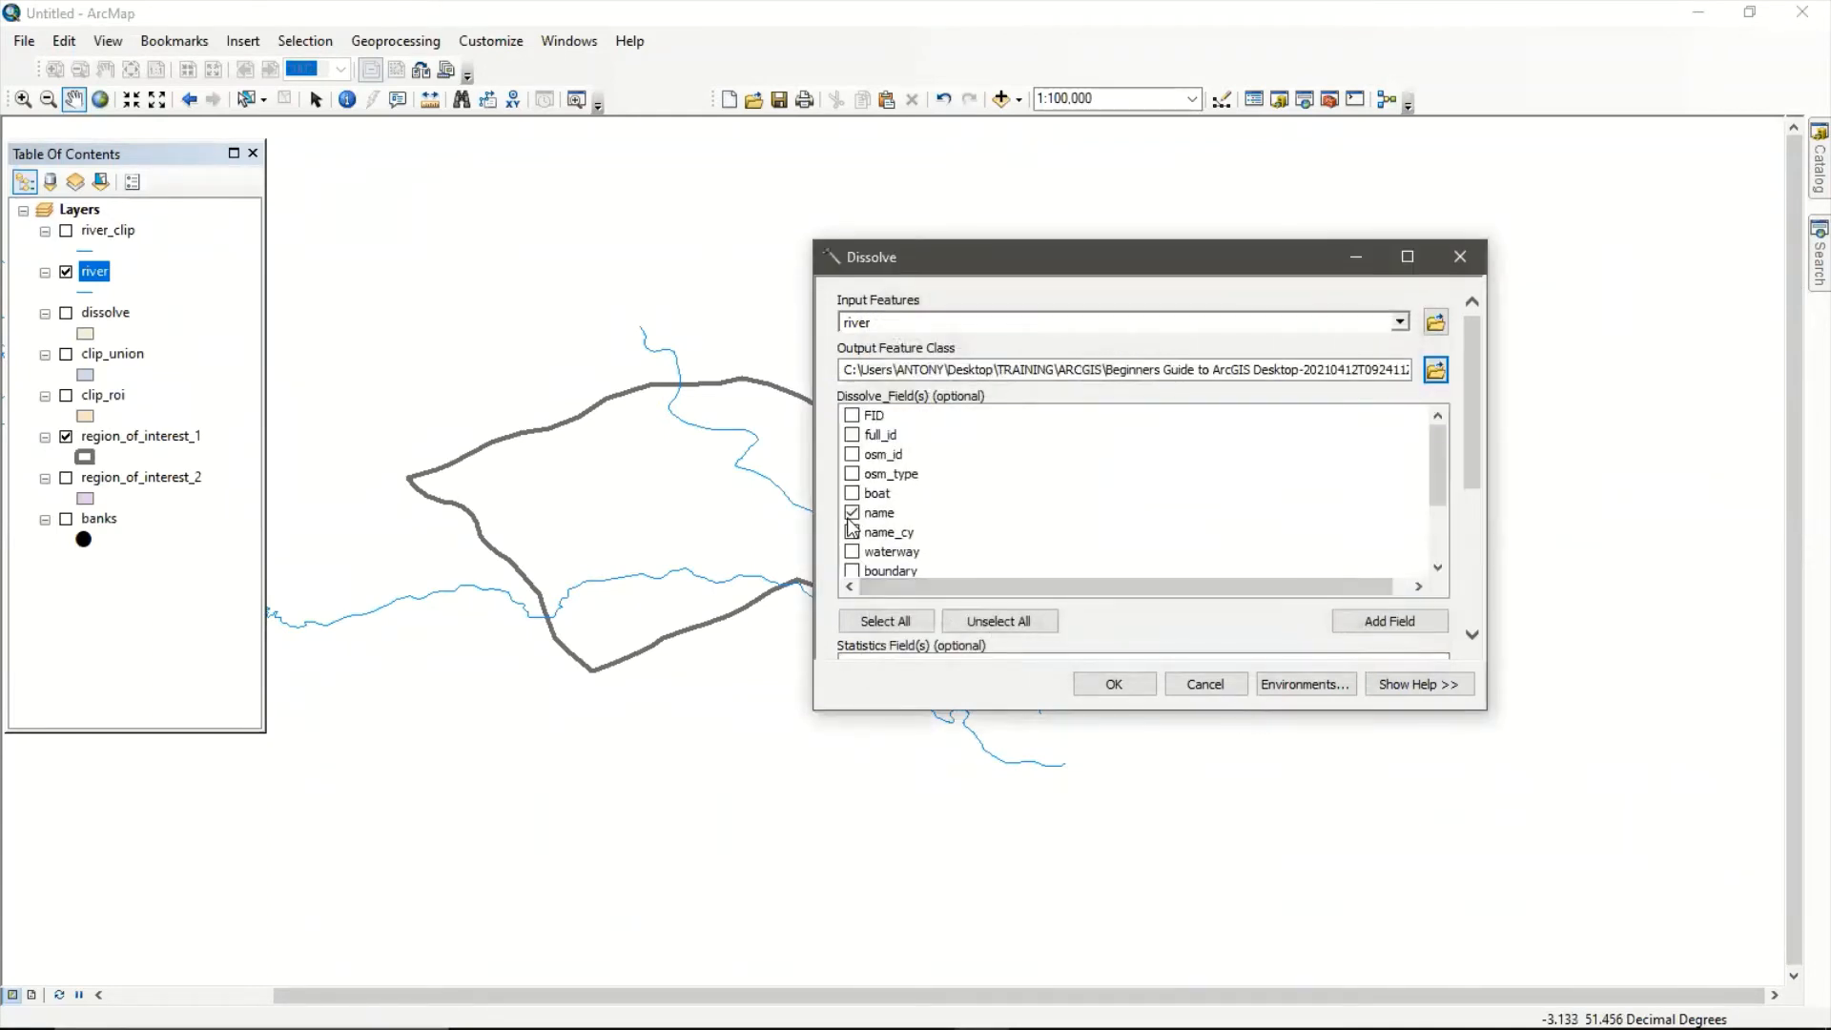
click(1132, 687)
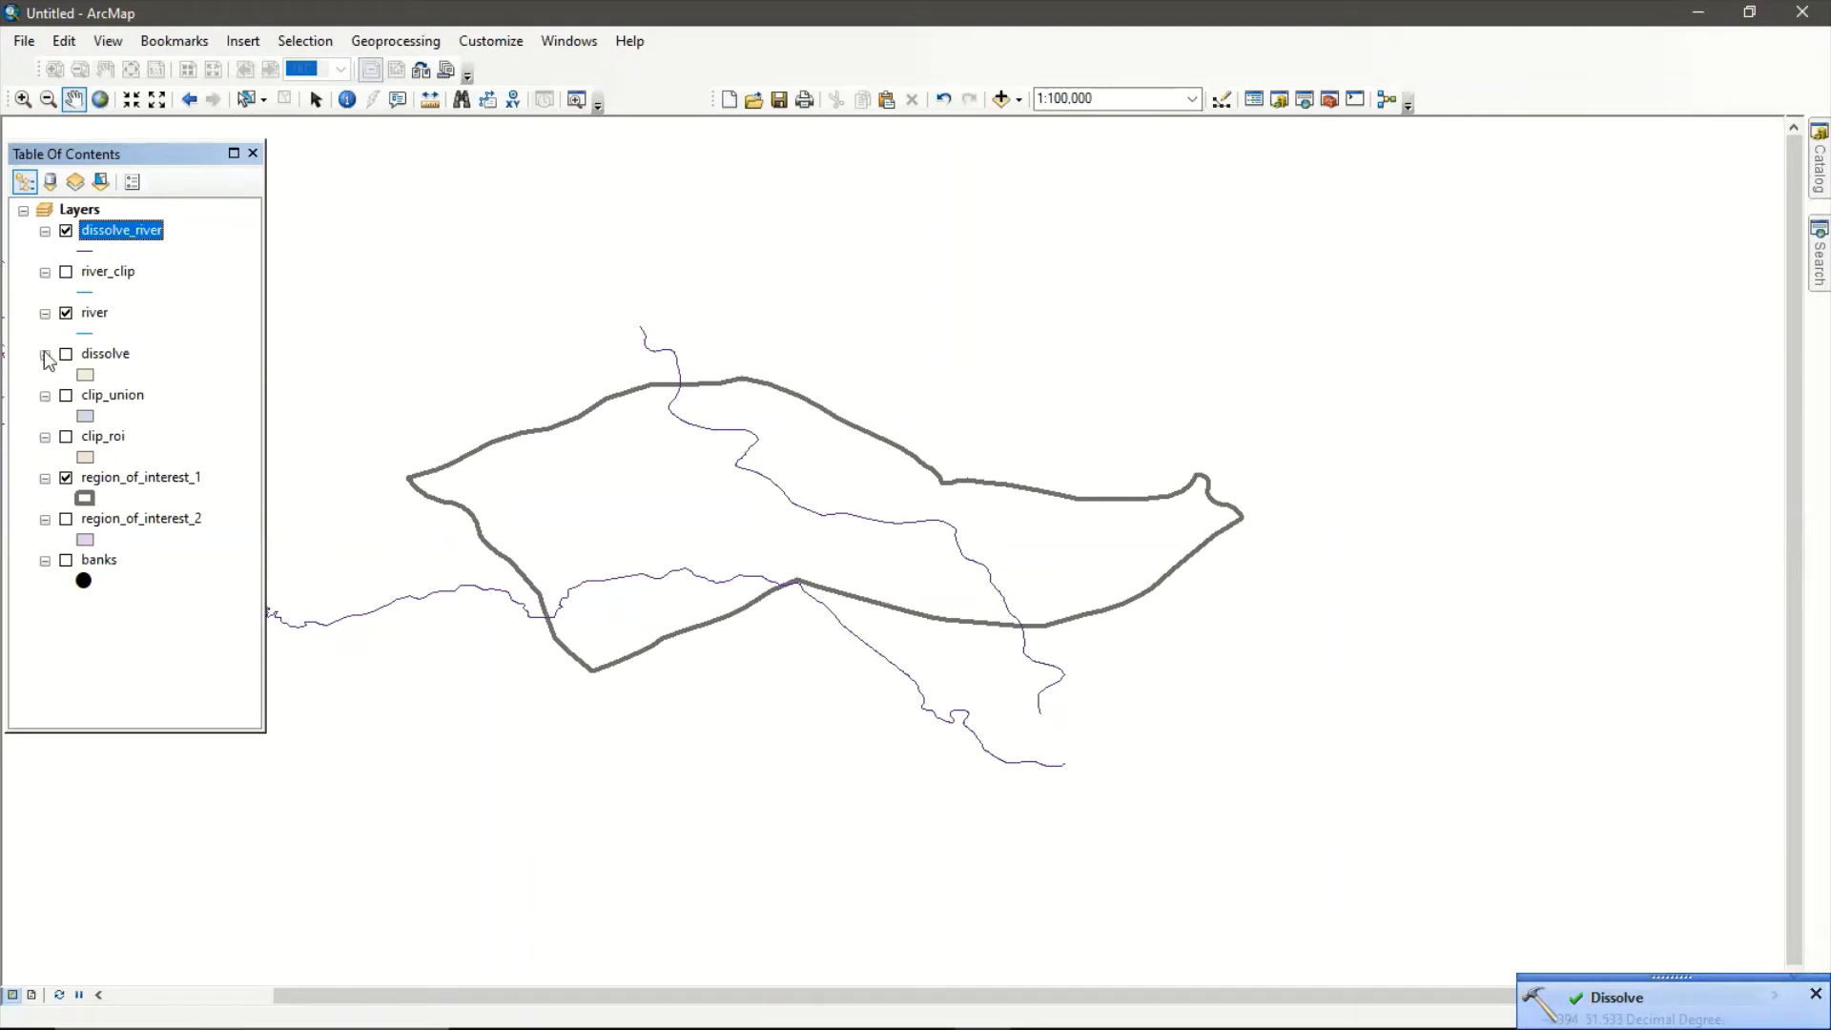
Hide the river layer, and collapse and hide region_of_interest_1, leaving only dissolve_river displayed.
click(68, 313)
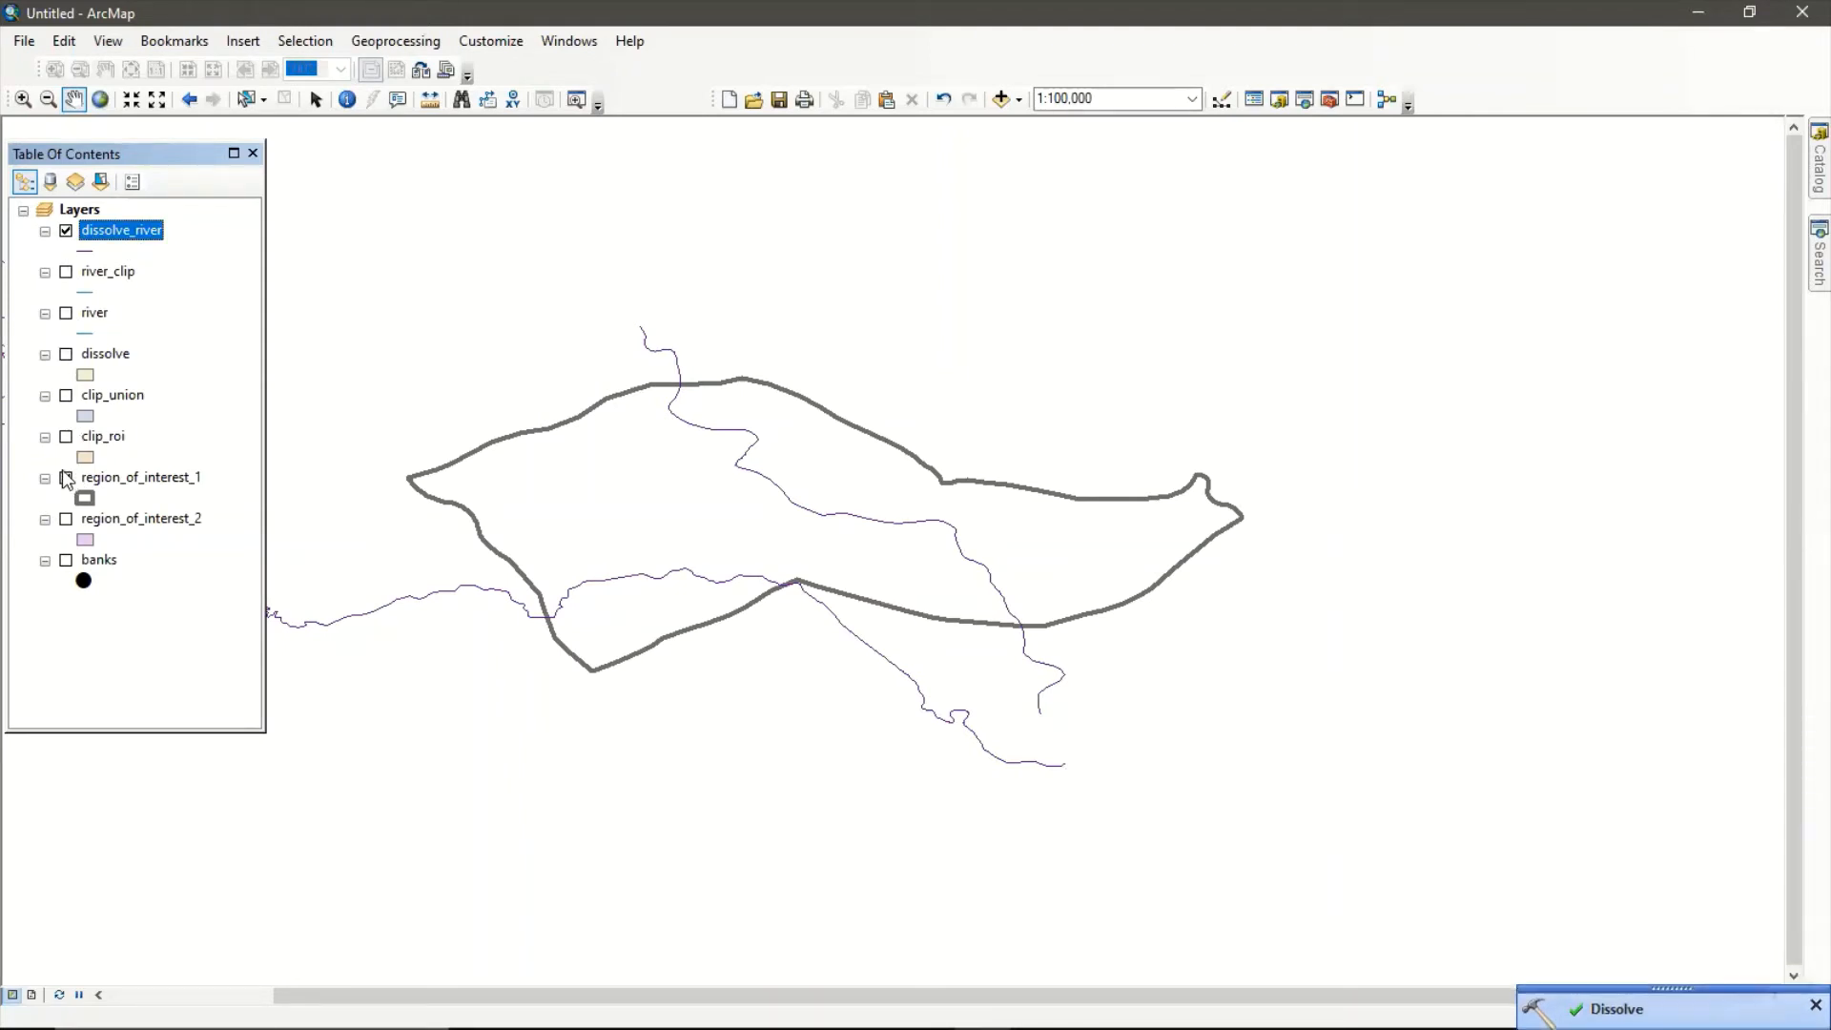
click(50, 479)
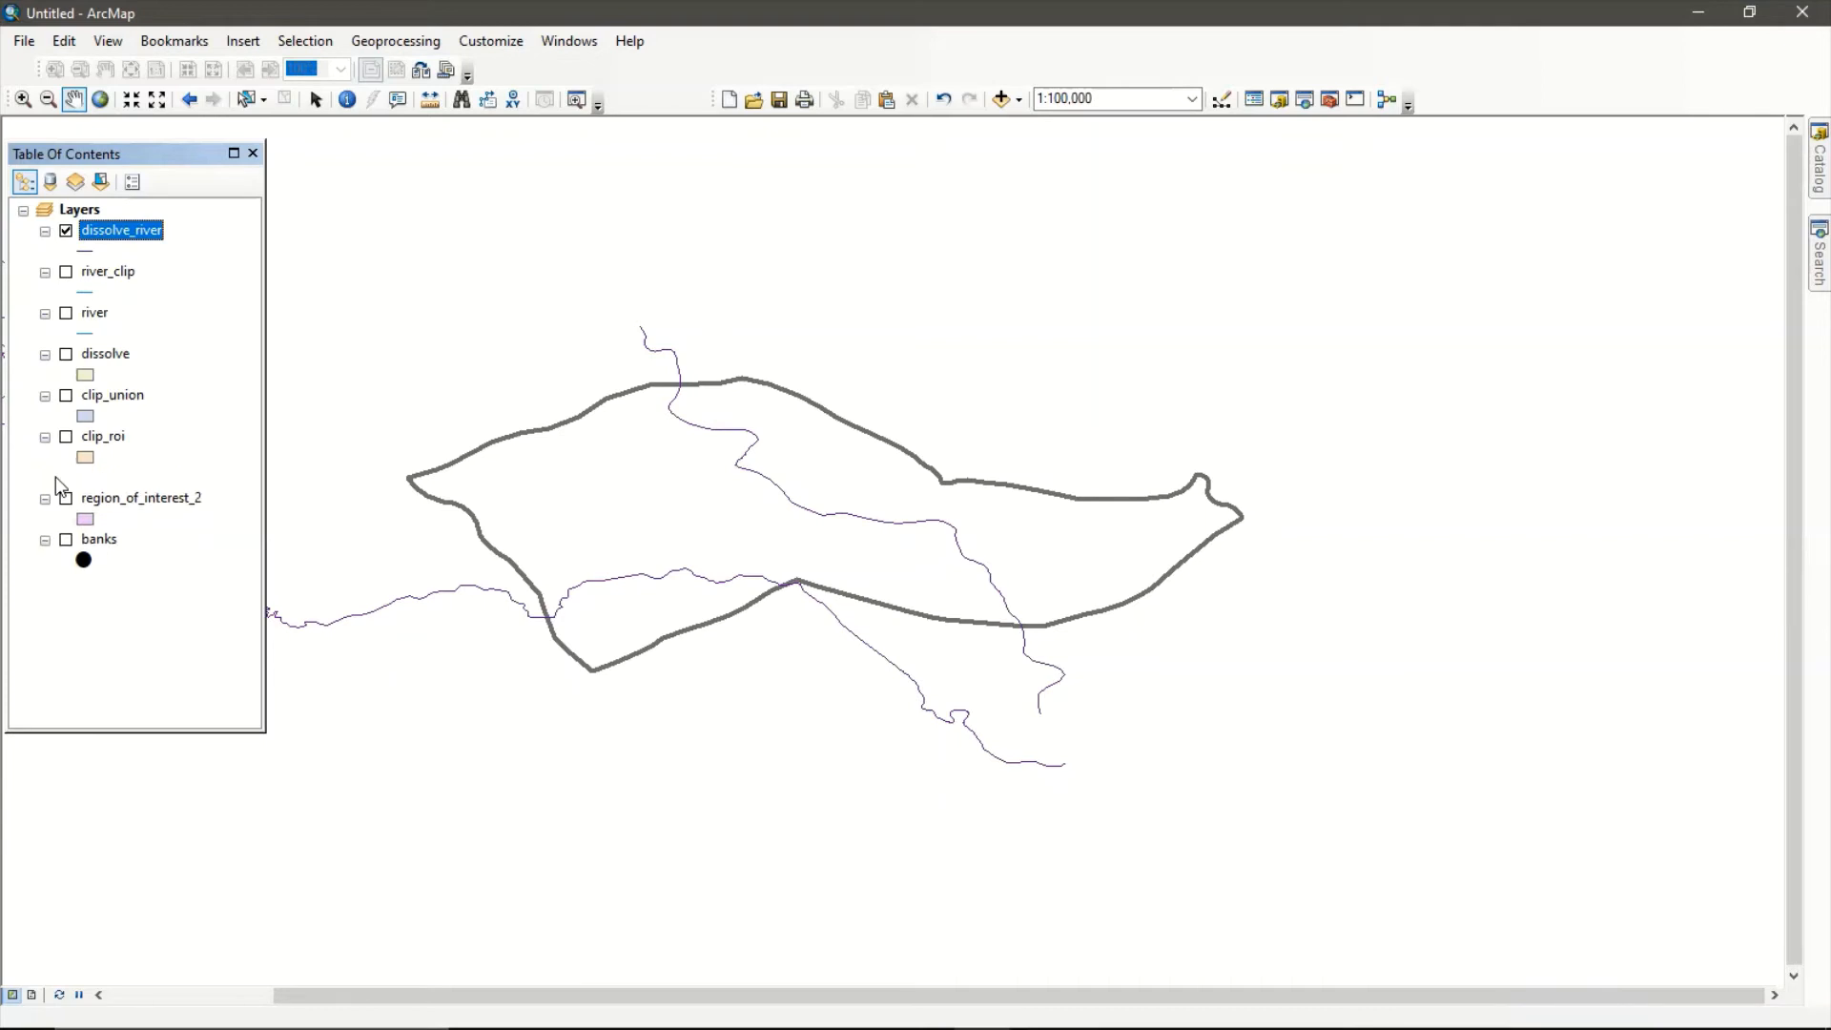
click(67, 478)
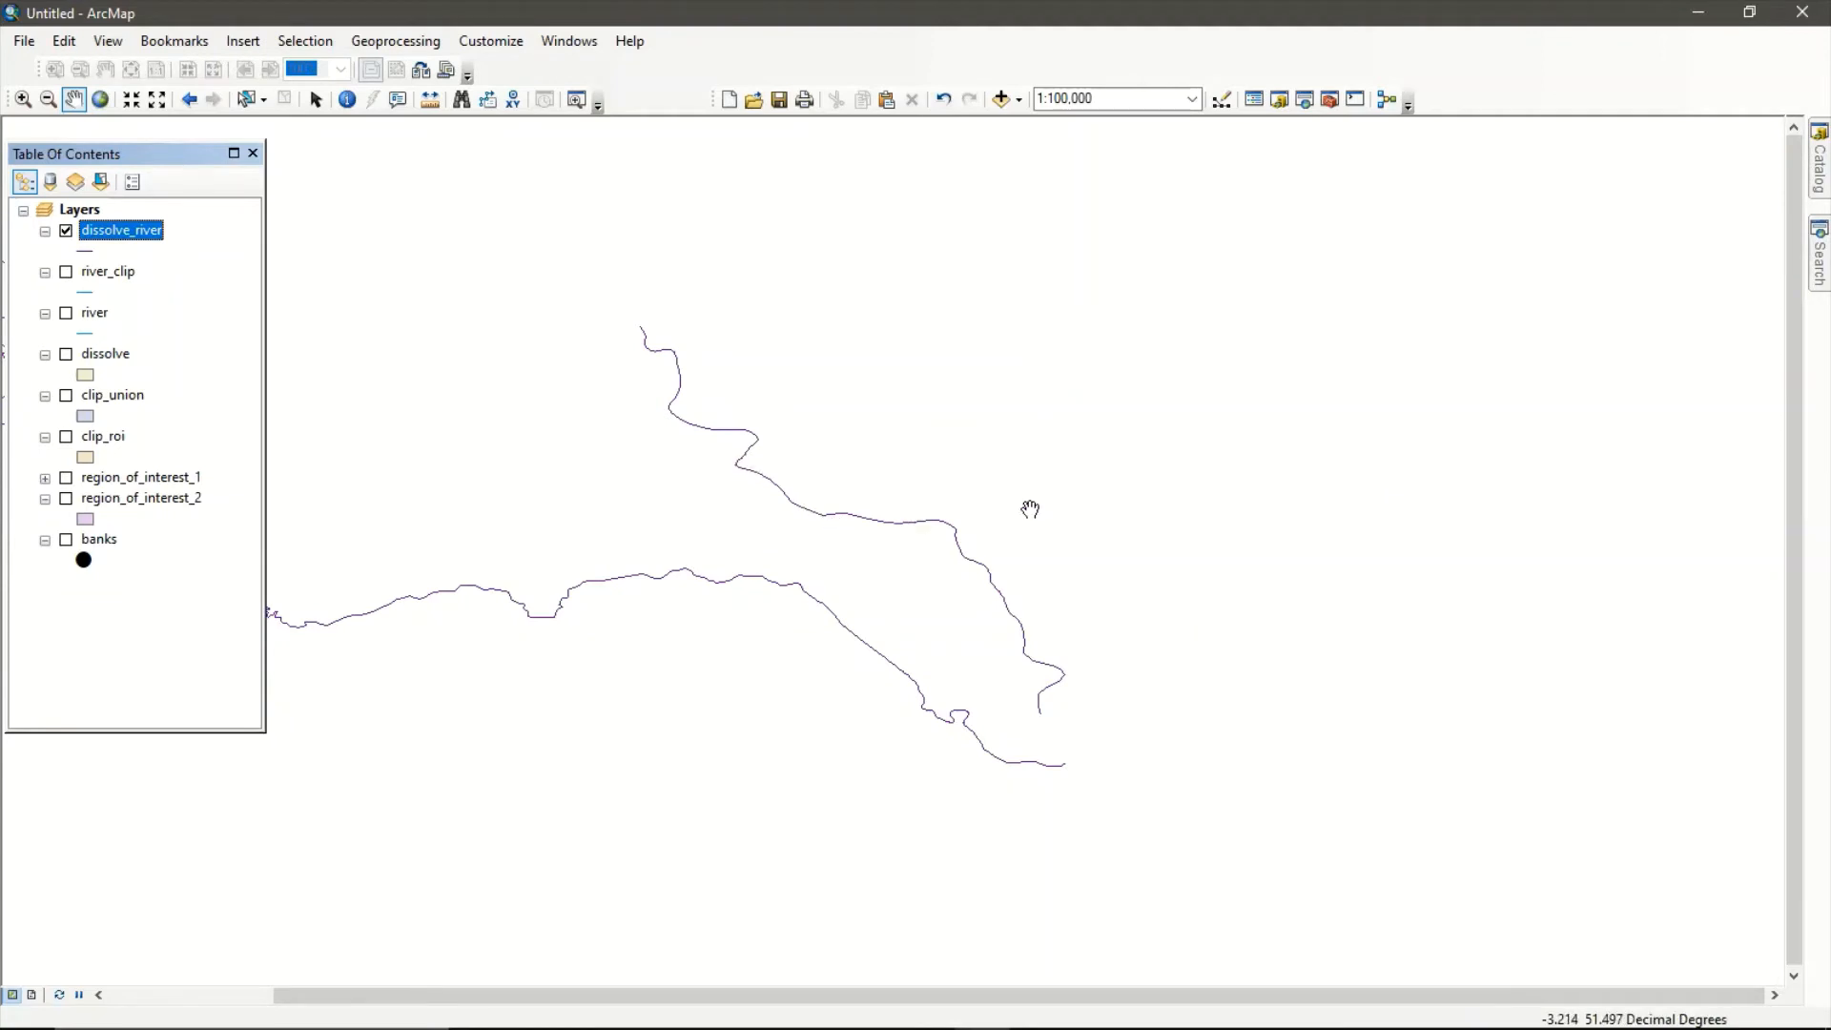
Examine the records in the dissolve_river attribute table and close the table.
right_click(119, 230)
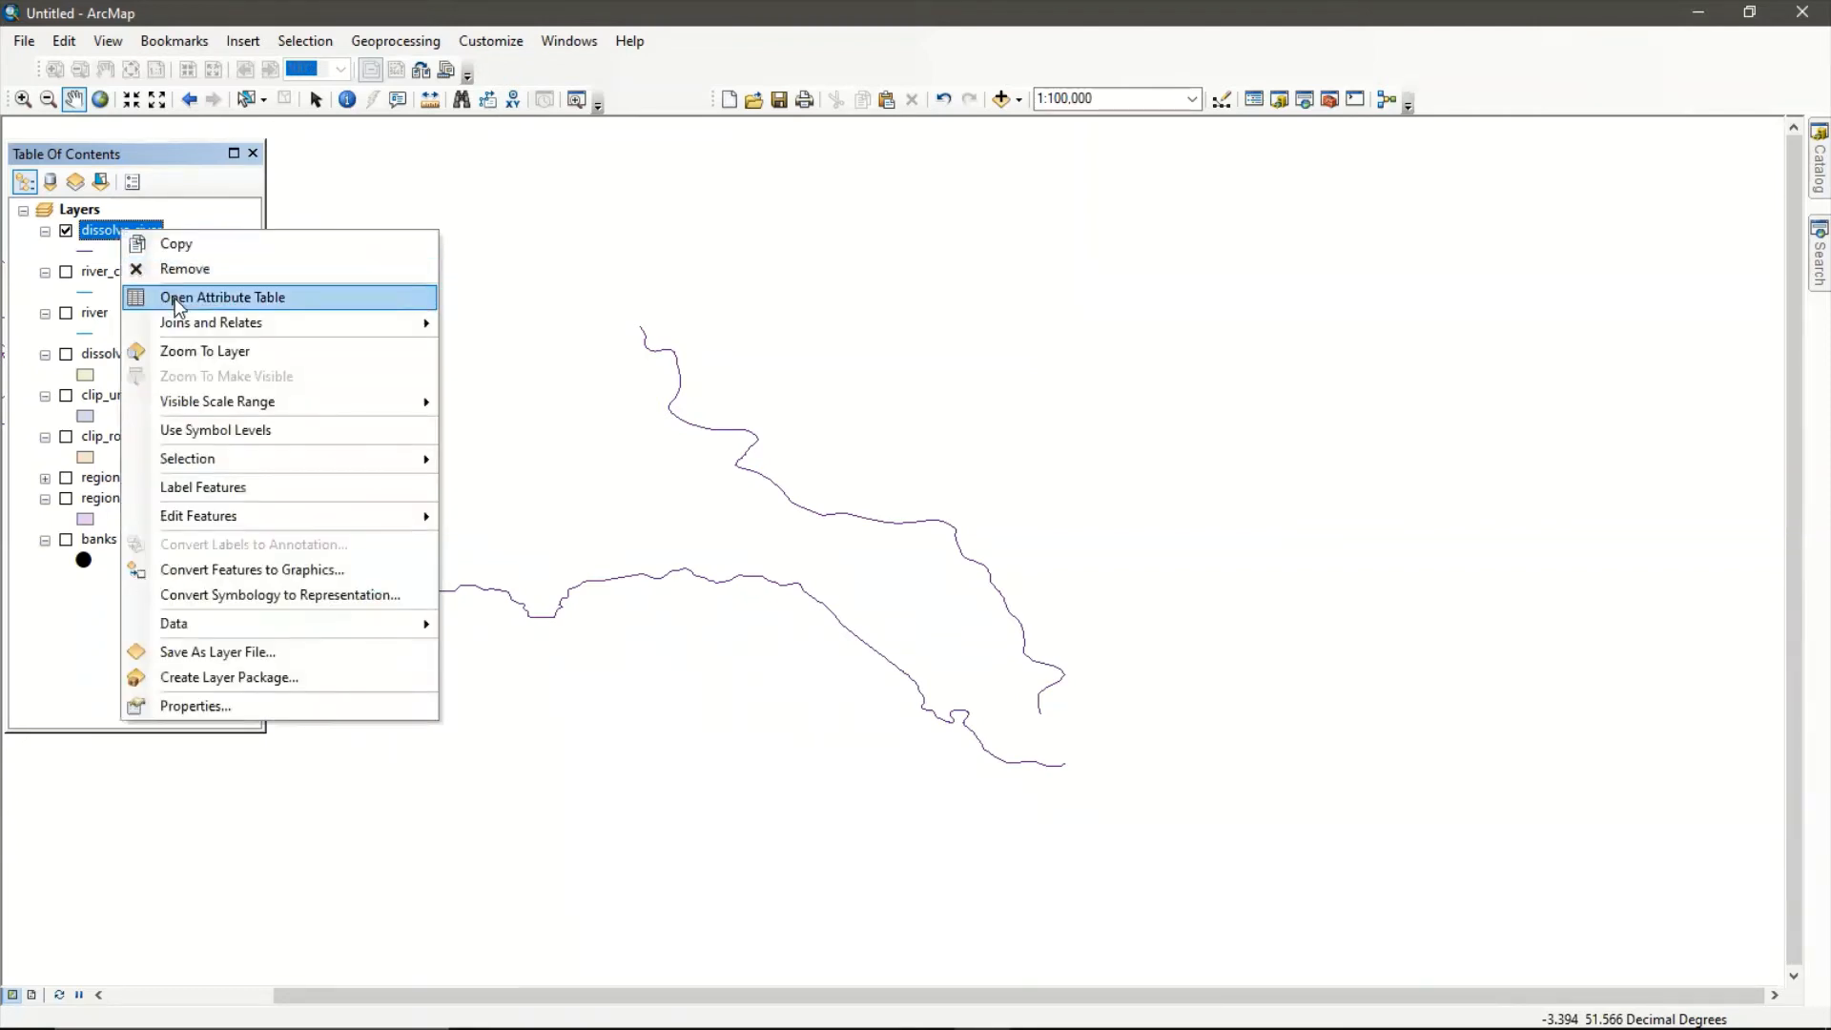
click(177, 302)
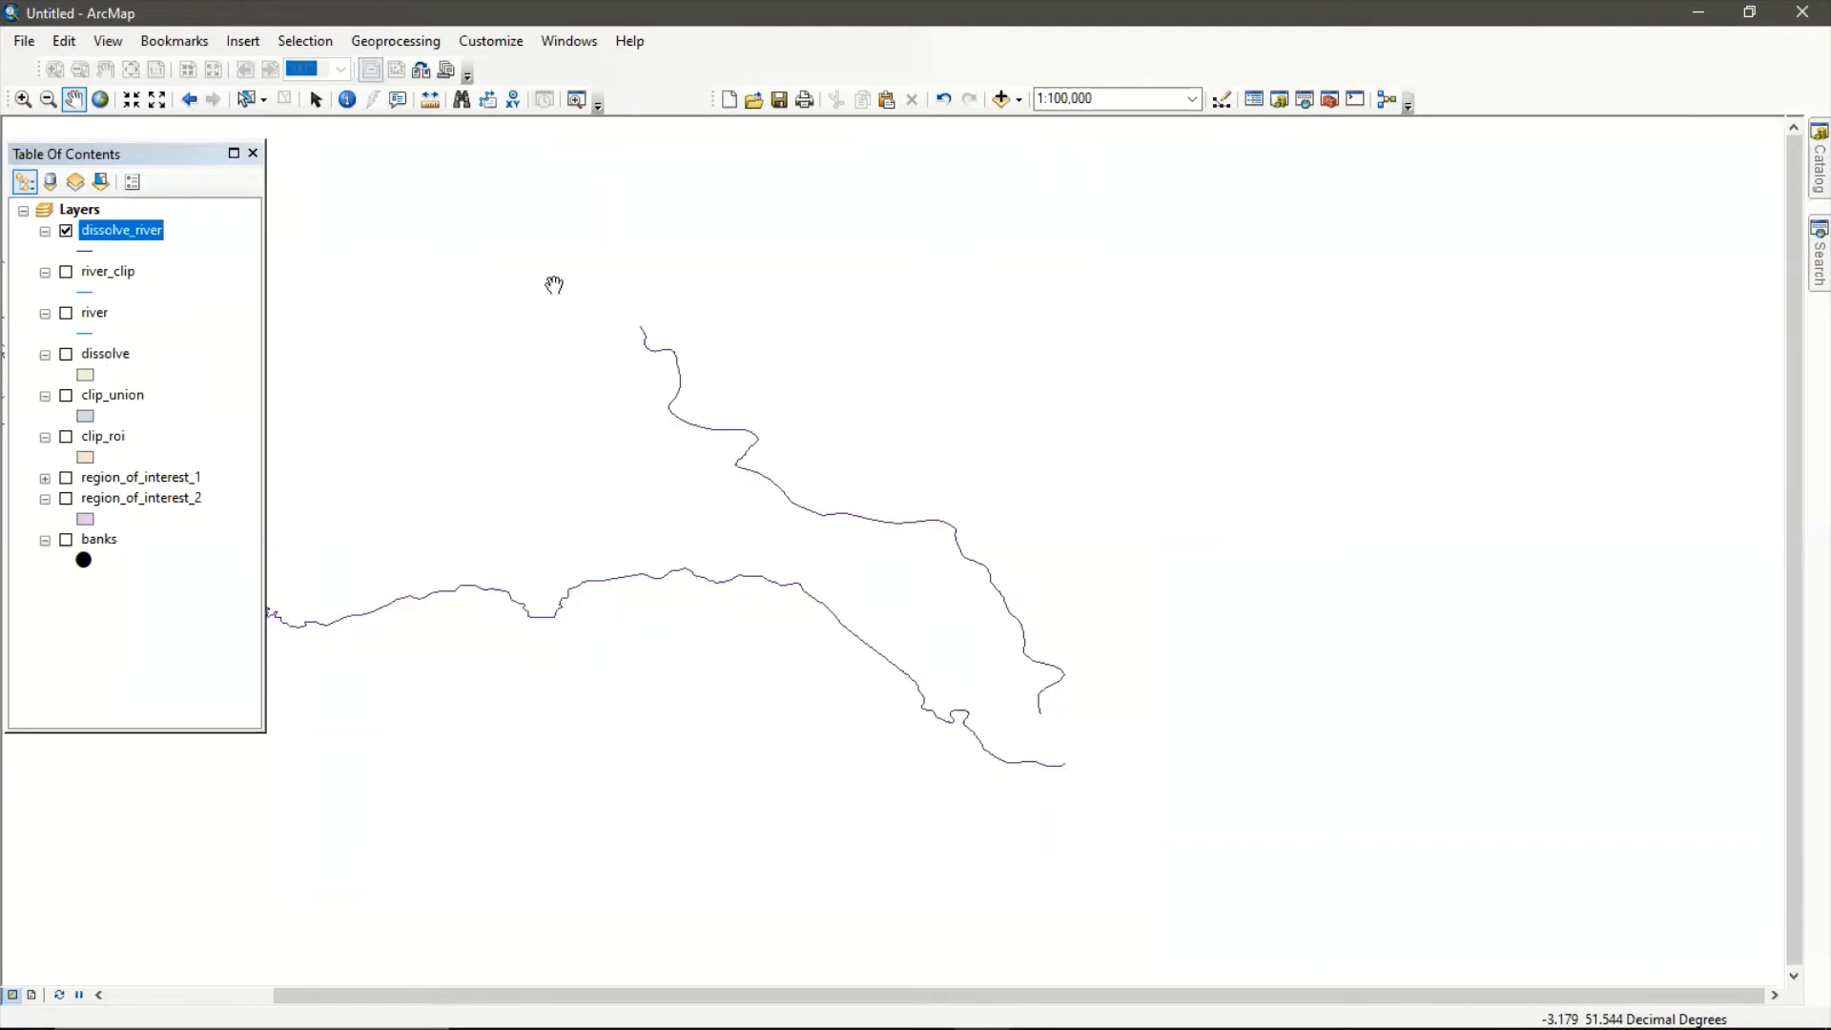
click(1110, 295)
Show region_of_interest_1 and select the River Ely and River Taff records in turn in the dissolve_river attribute table.
click(66, 477)
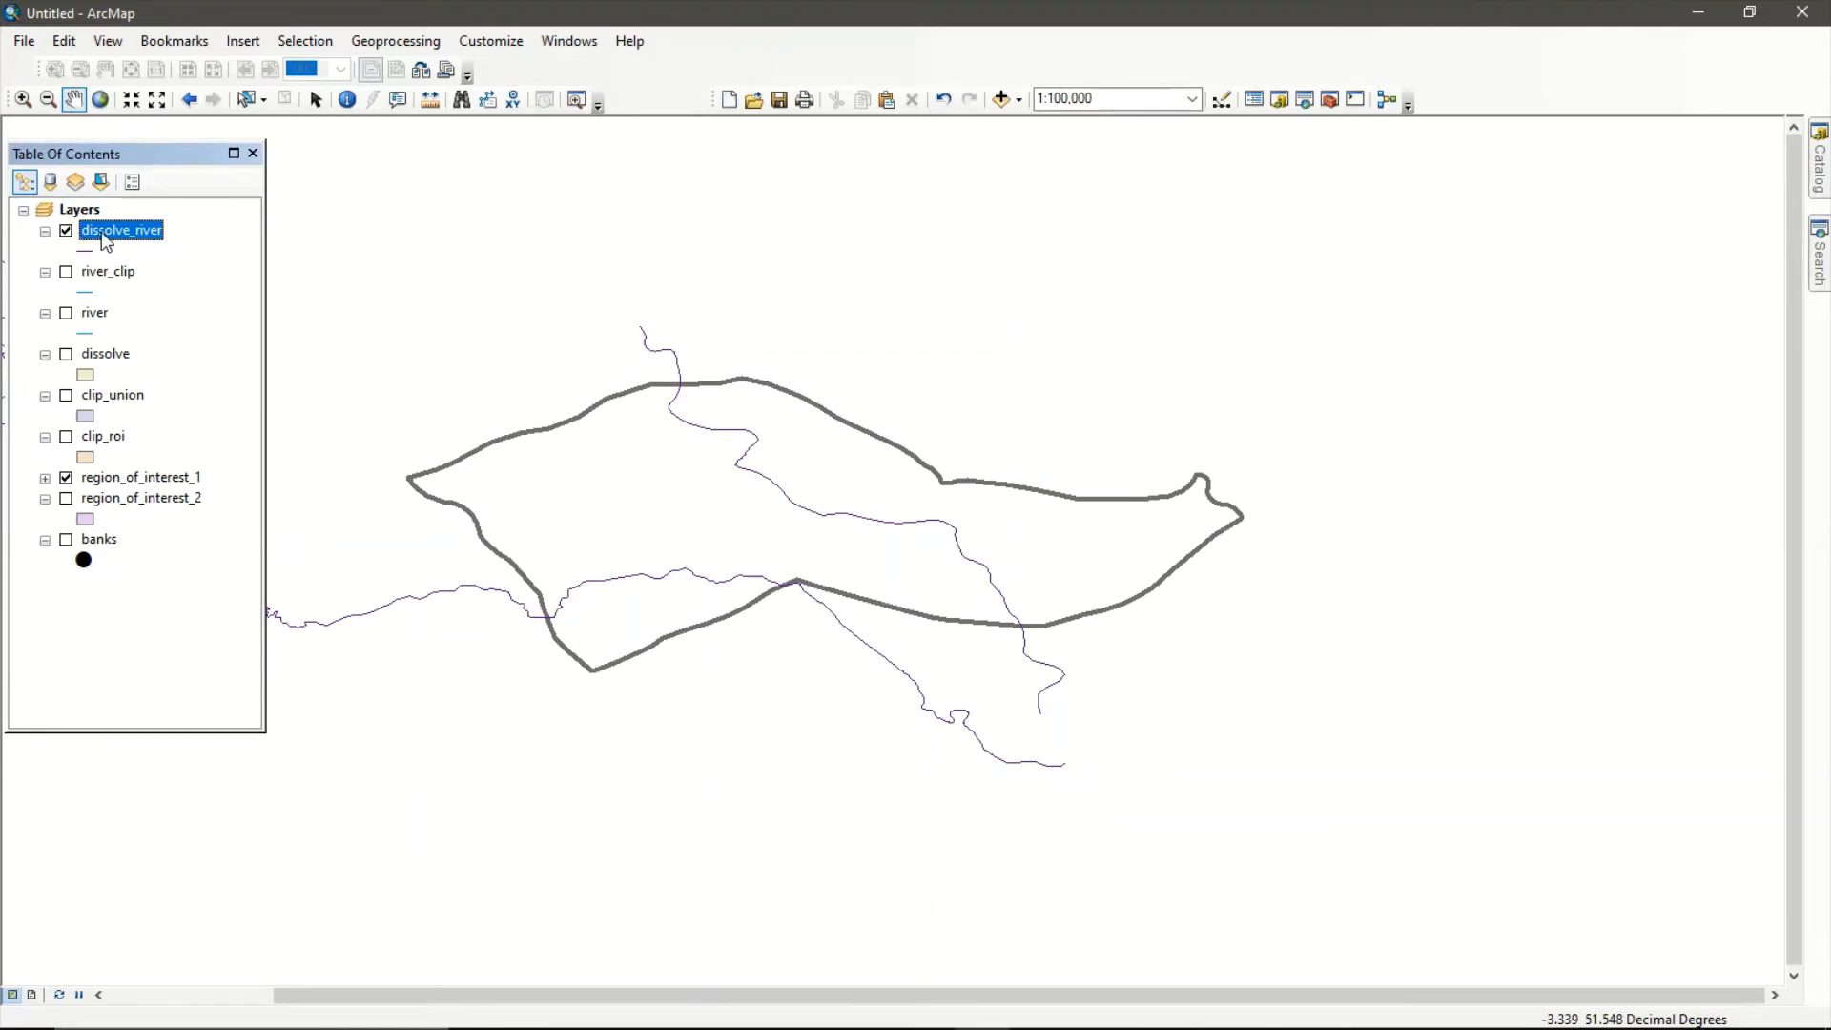
right_click(104, 234)
click(206, 302)
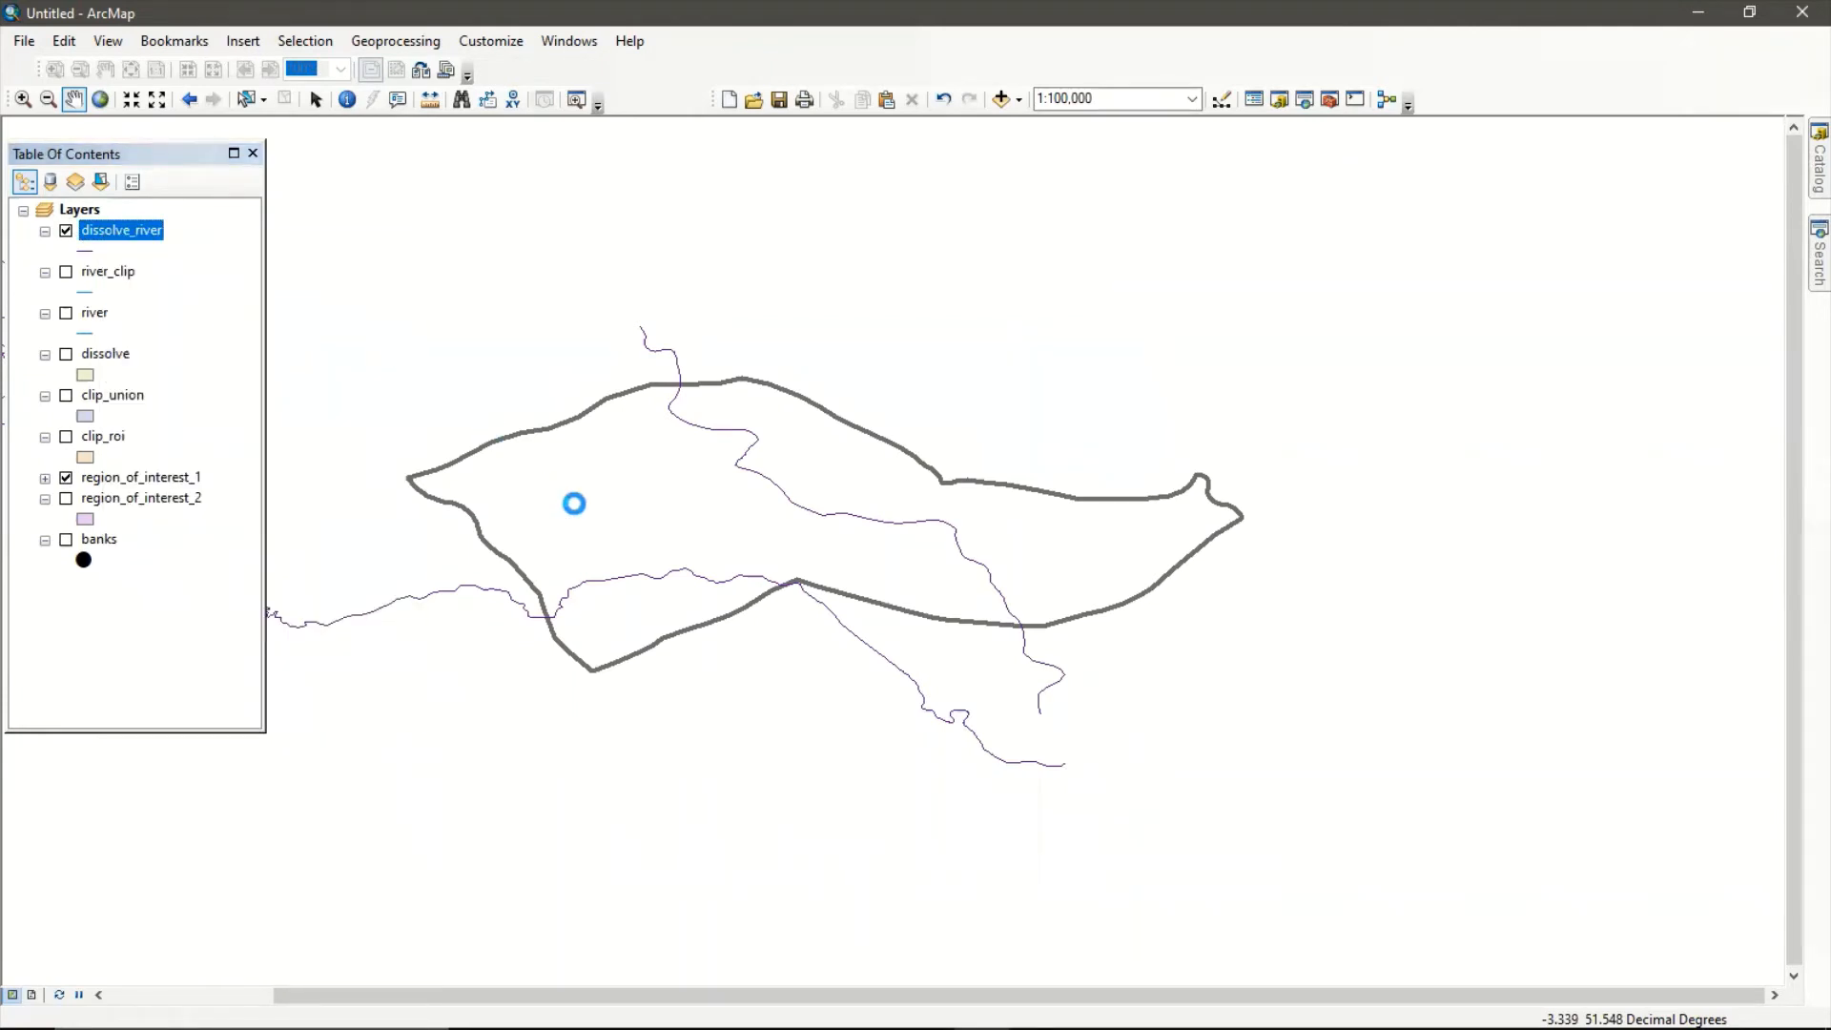
click(305, 396)
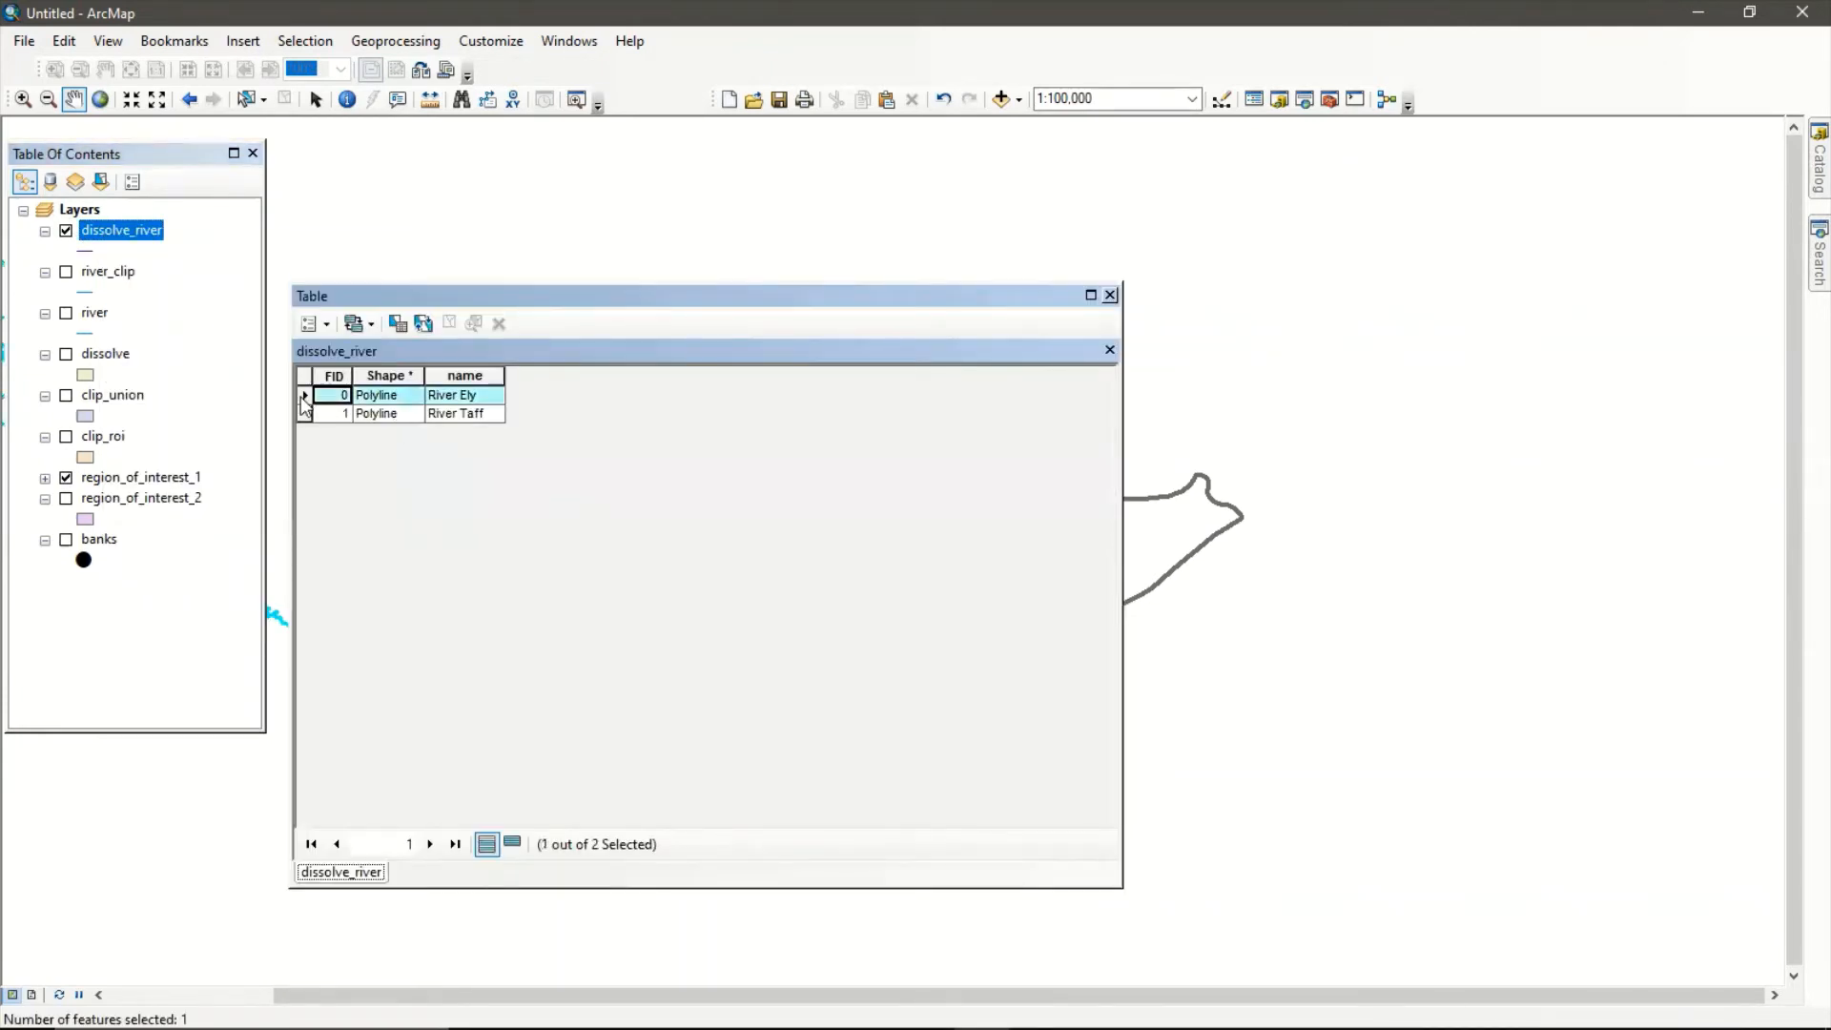
drag(1063, 297, 1377, 401)
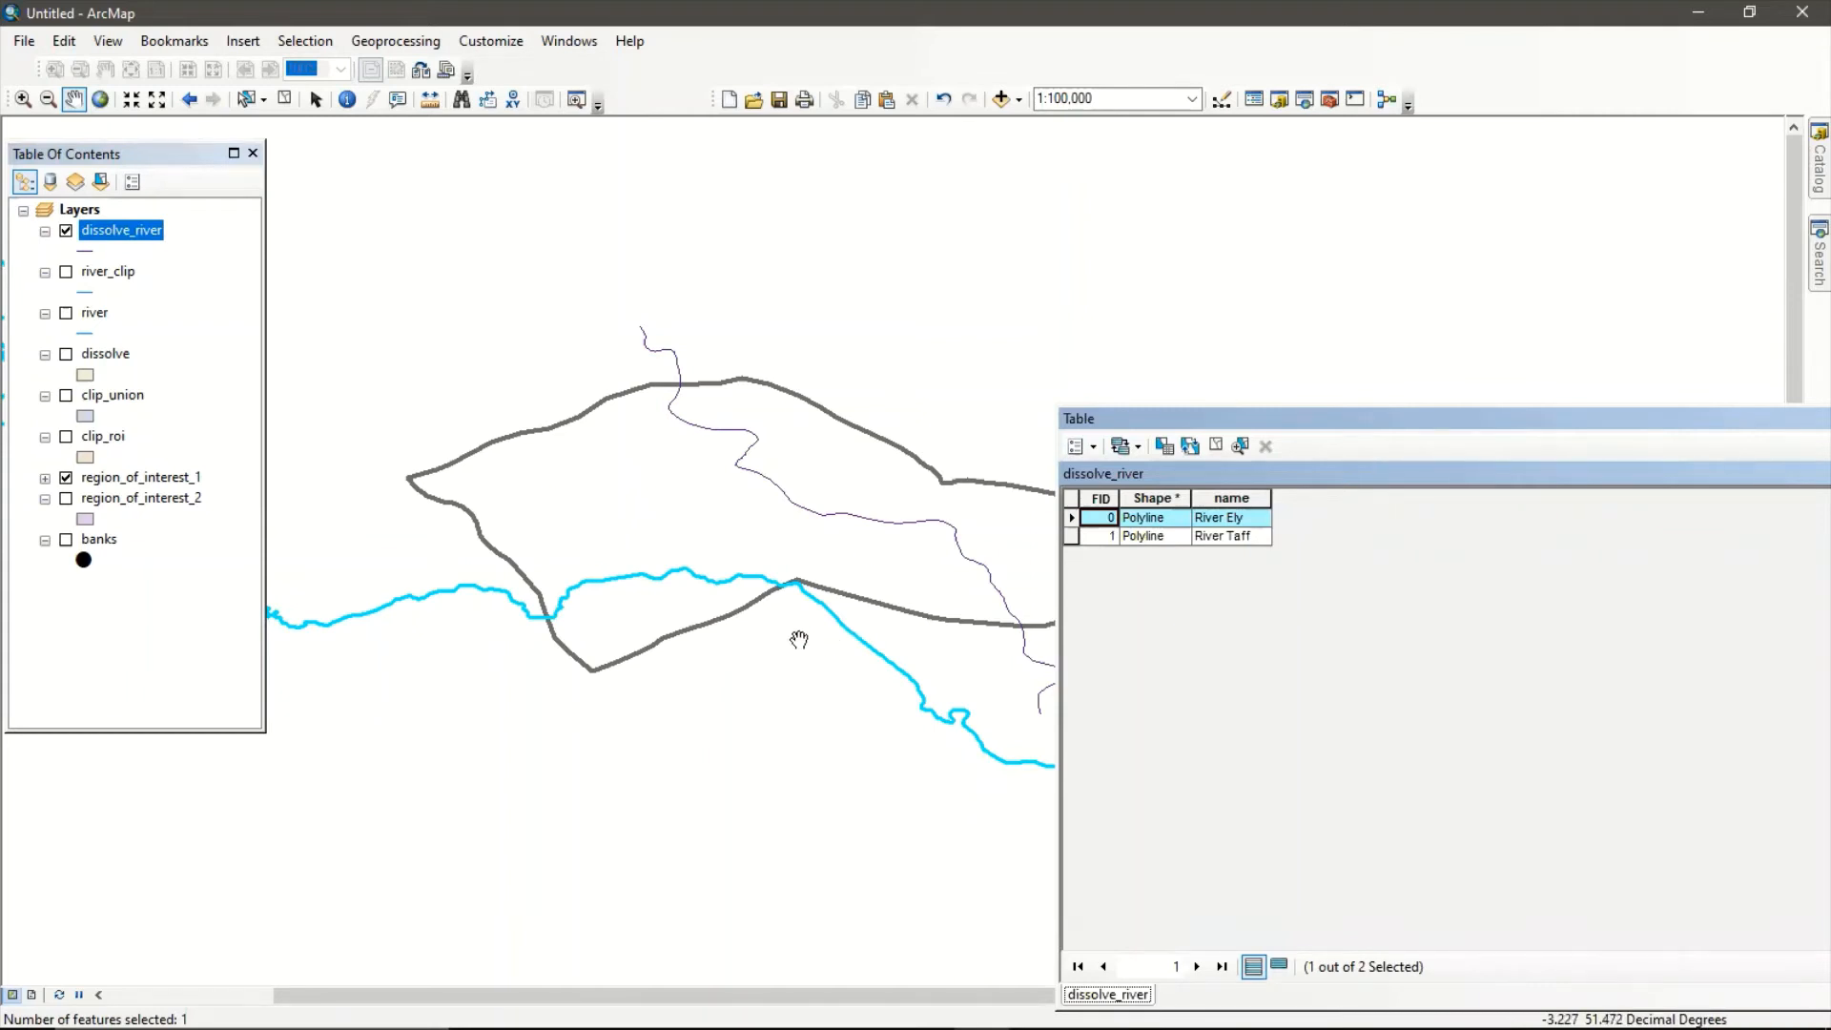
click(1071, 537)
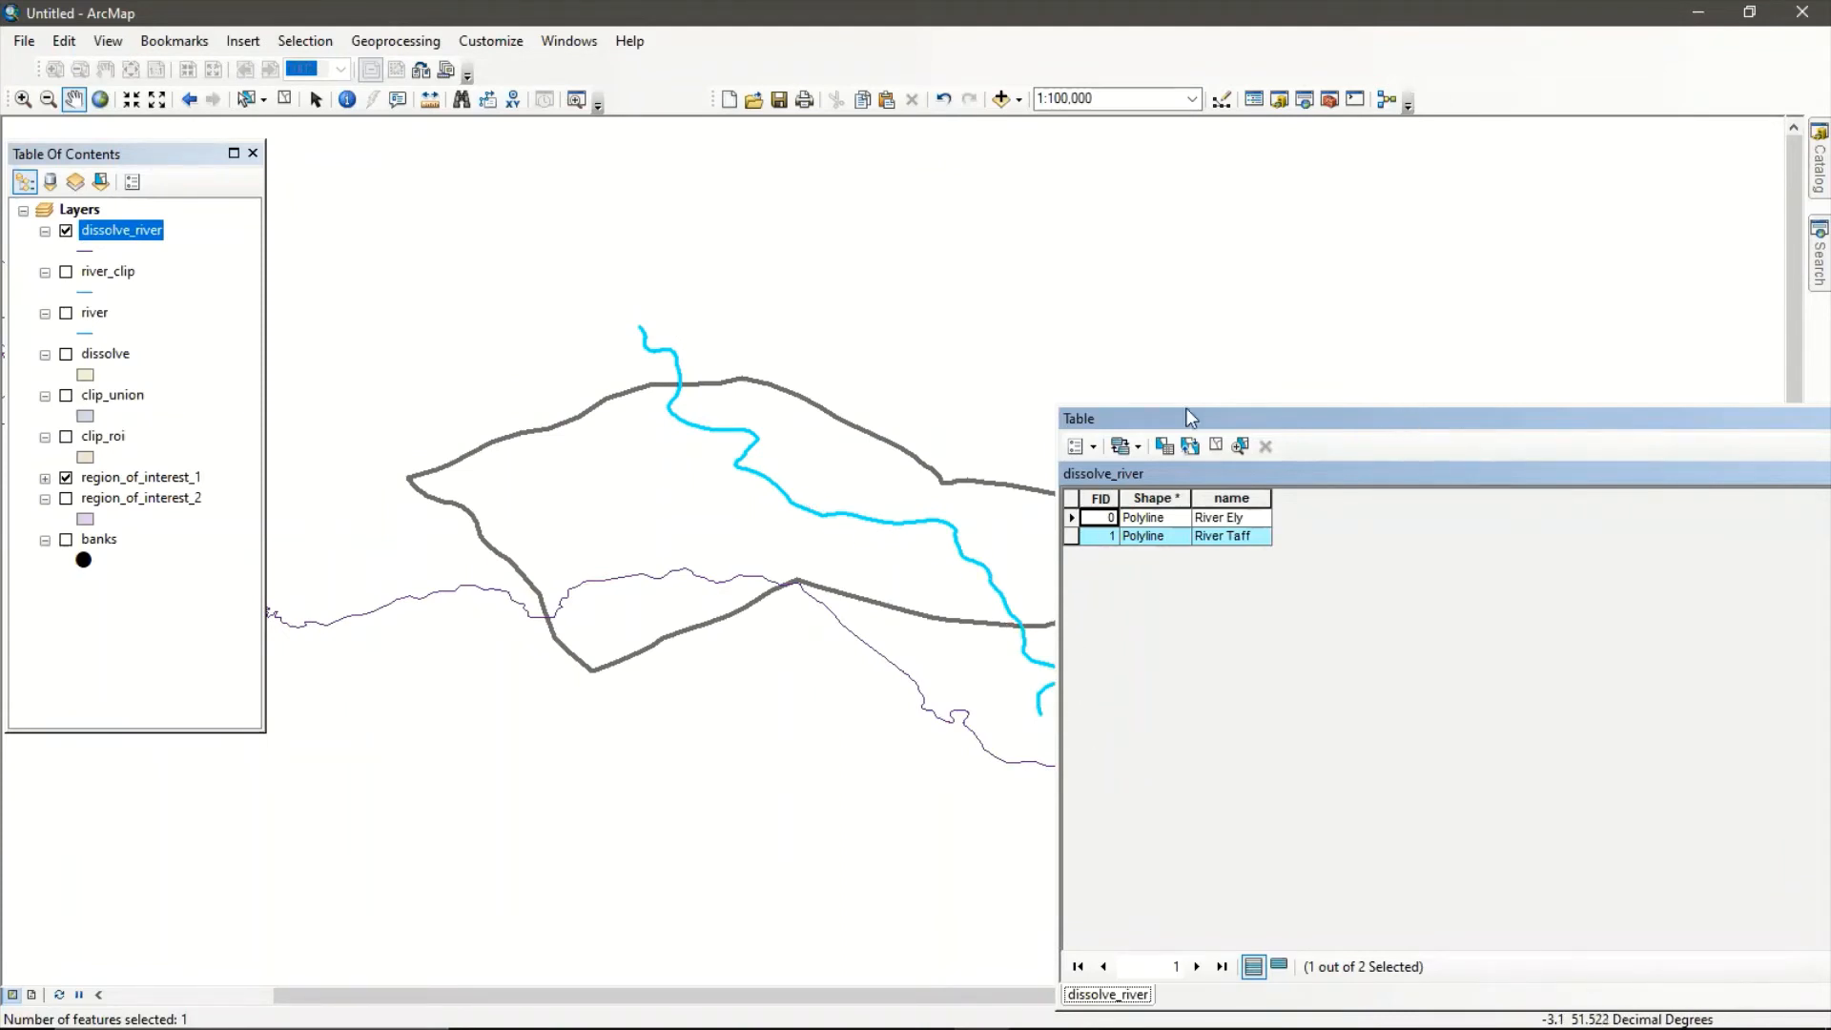
drag(1186, 408, 803, 349)
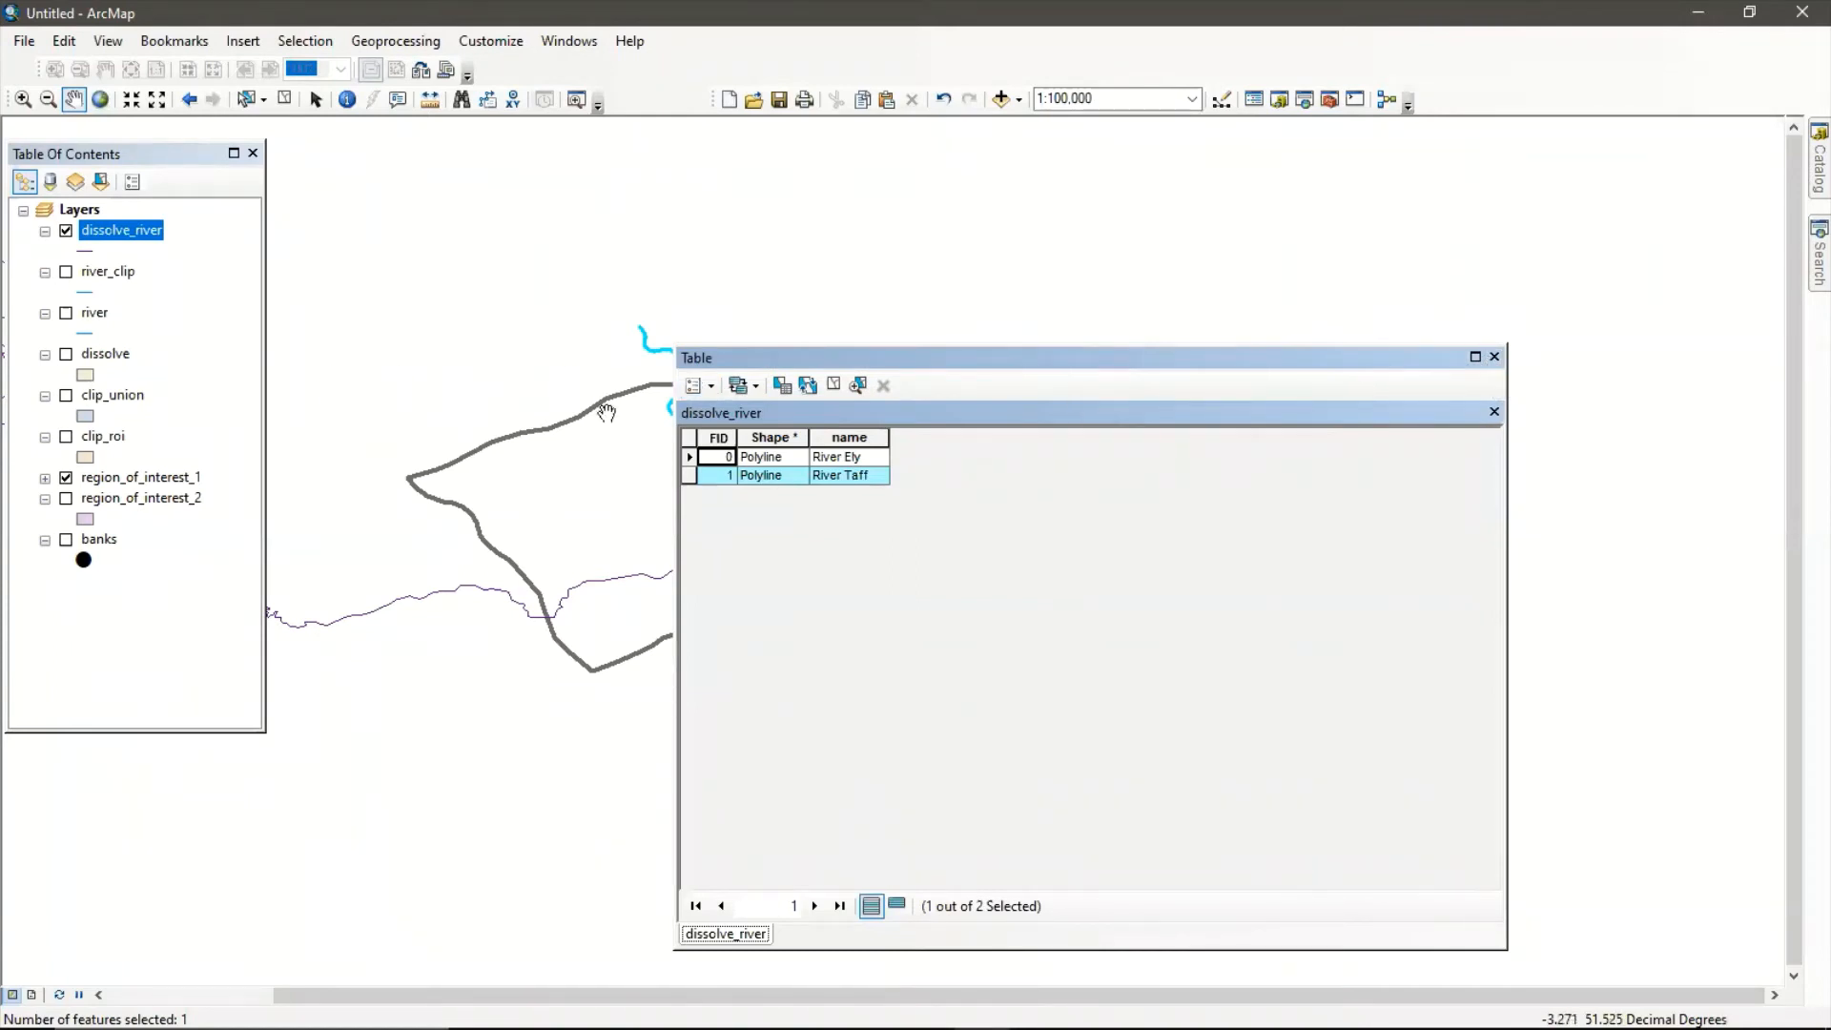
click(1494, 358)
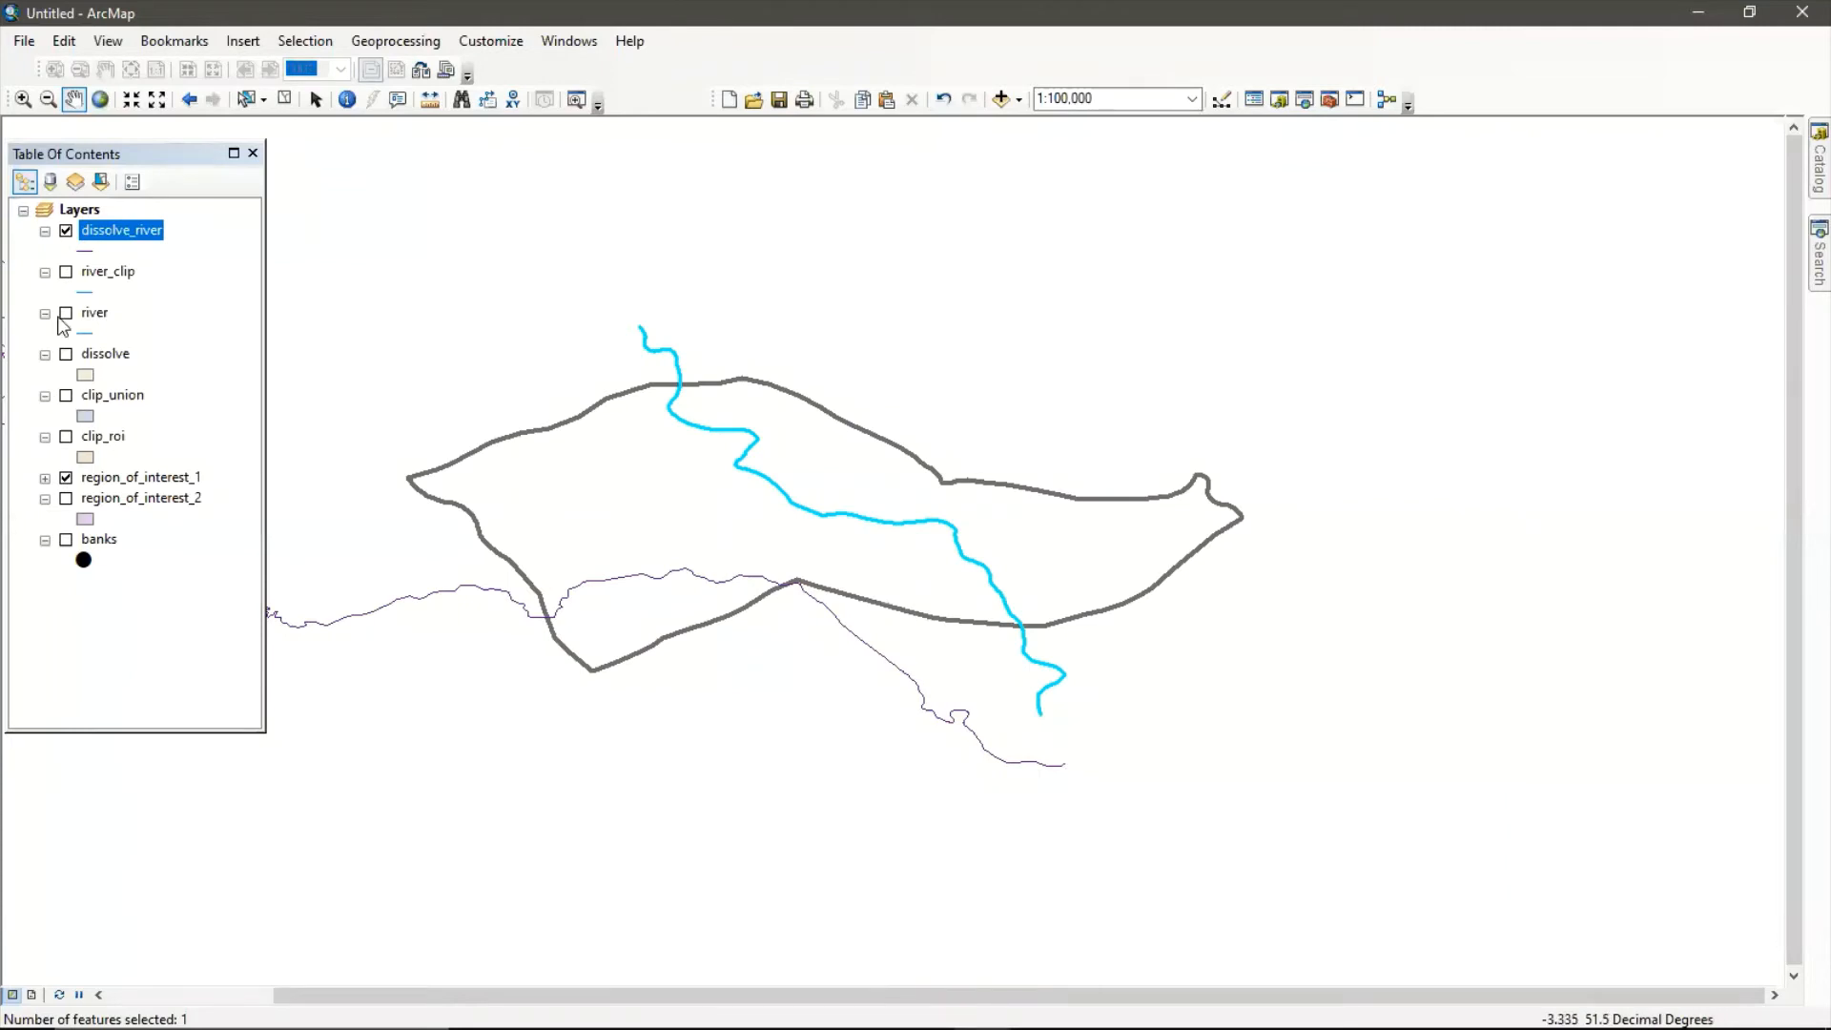
Review the original river layer's attribute table for comparison with the dissolved records, and close it.
click(95, 313)
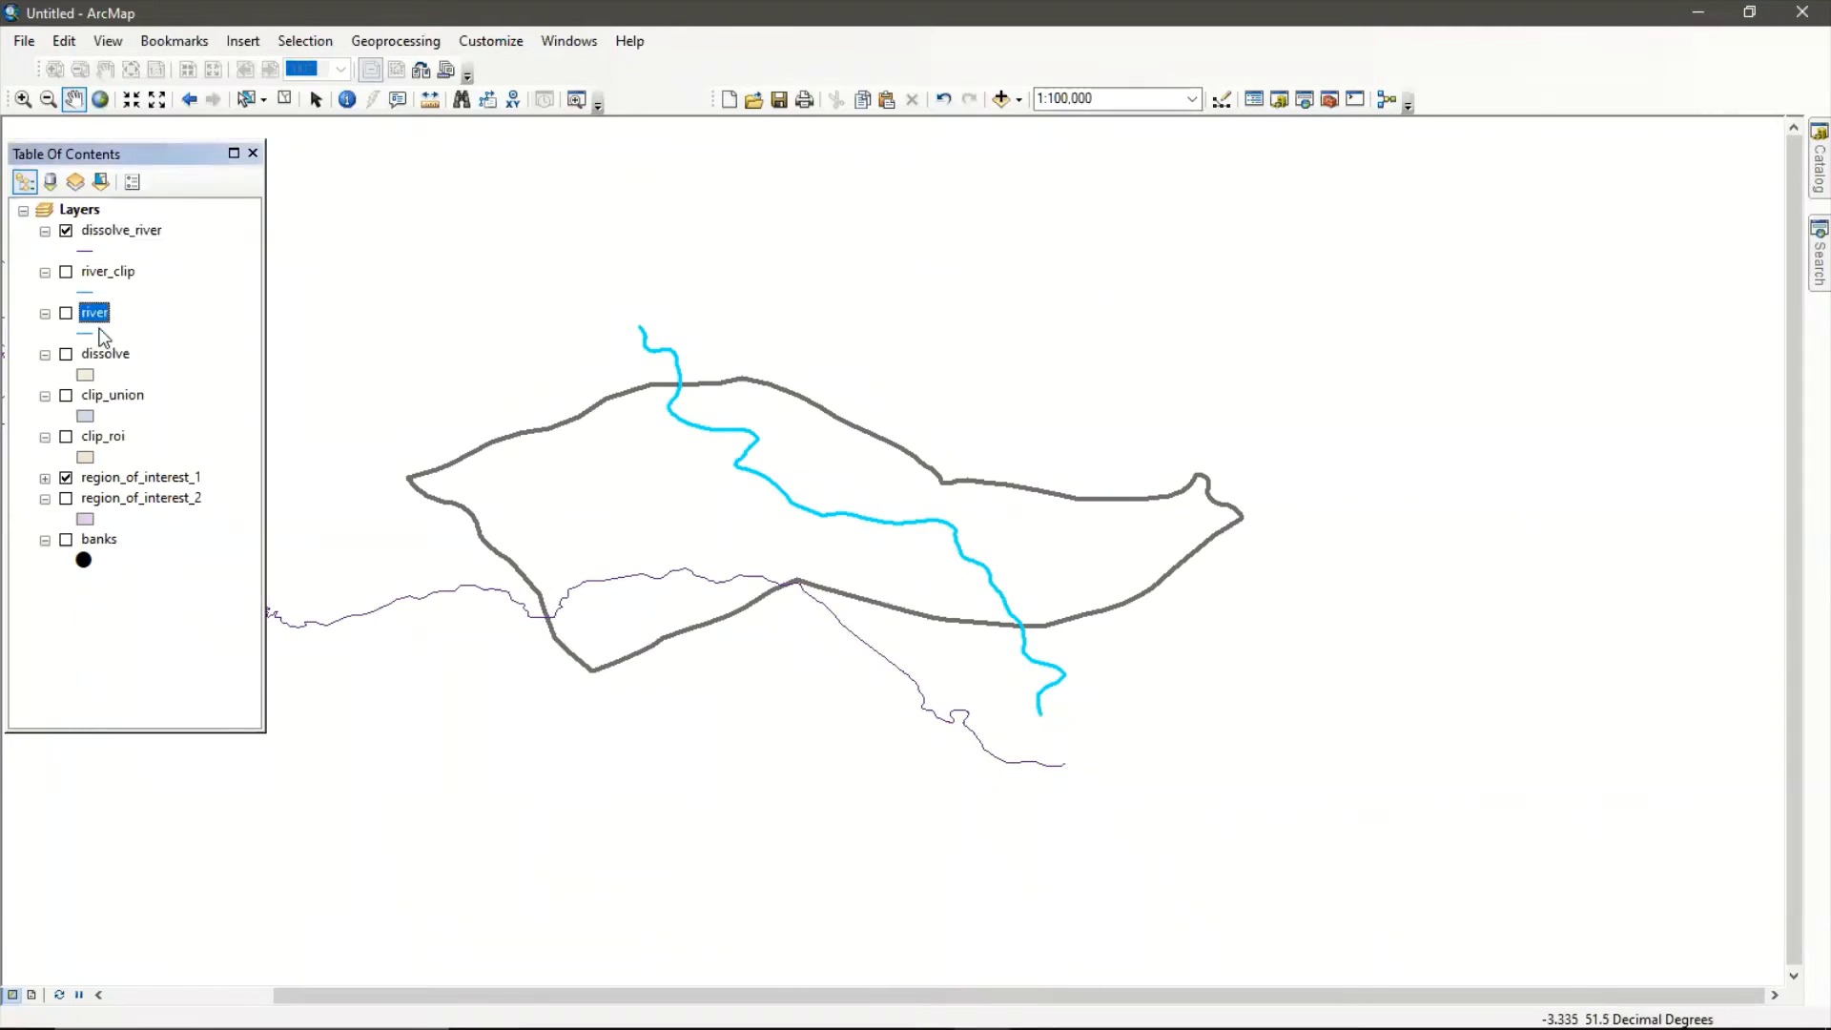
right_click(103, 317)
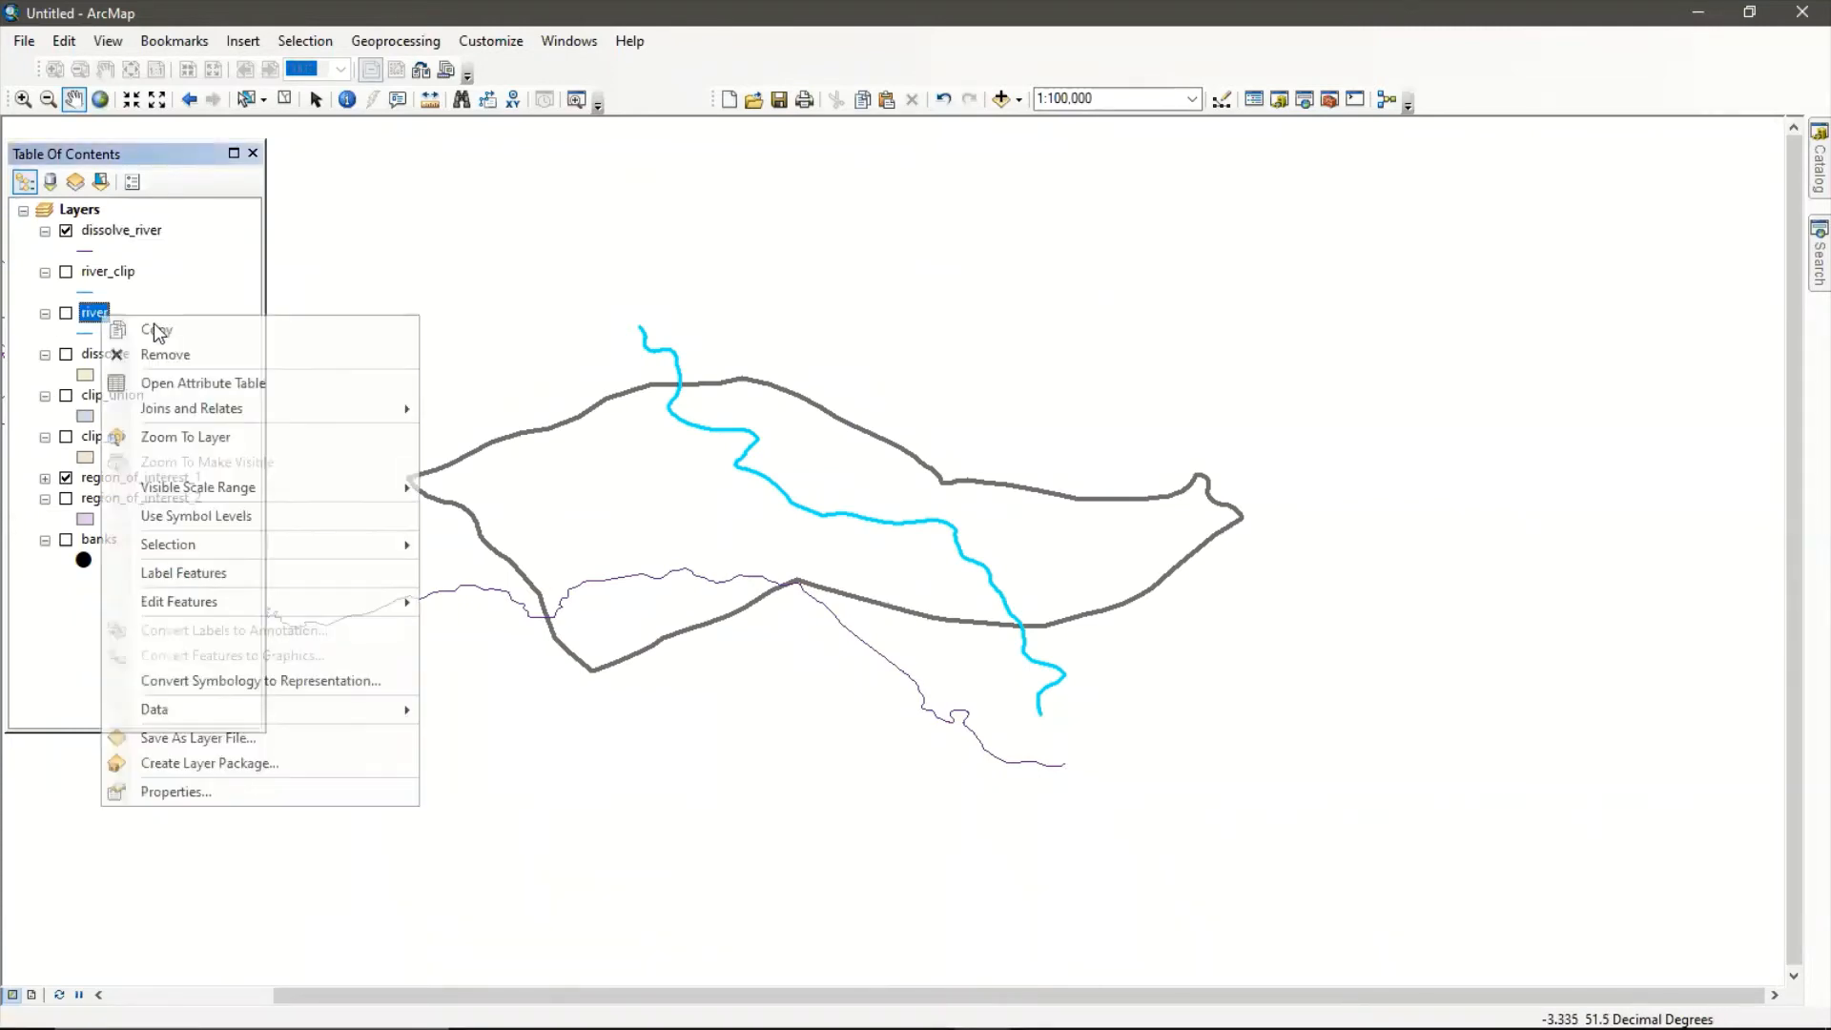
click(190, 382)
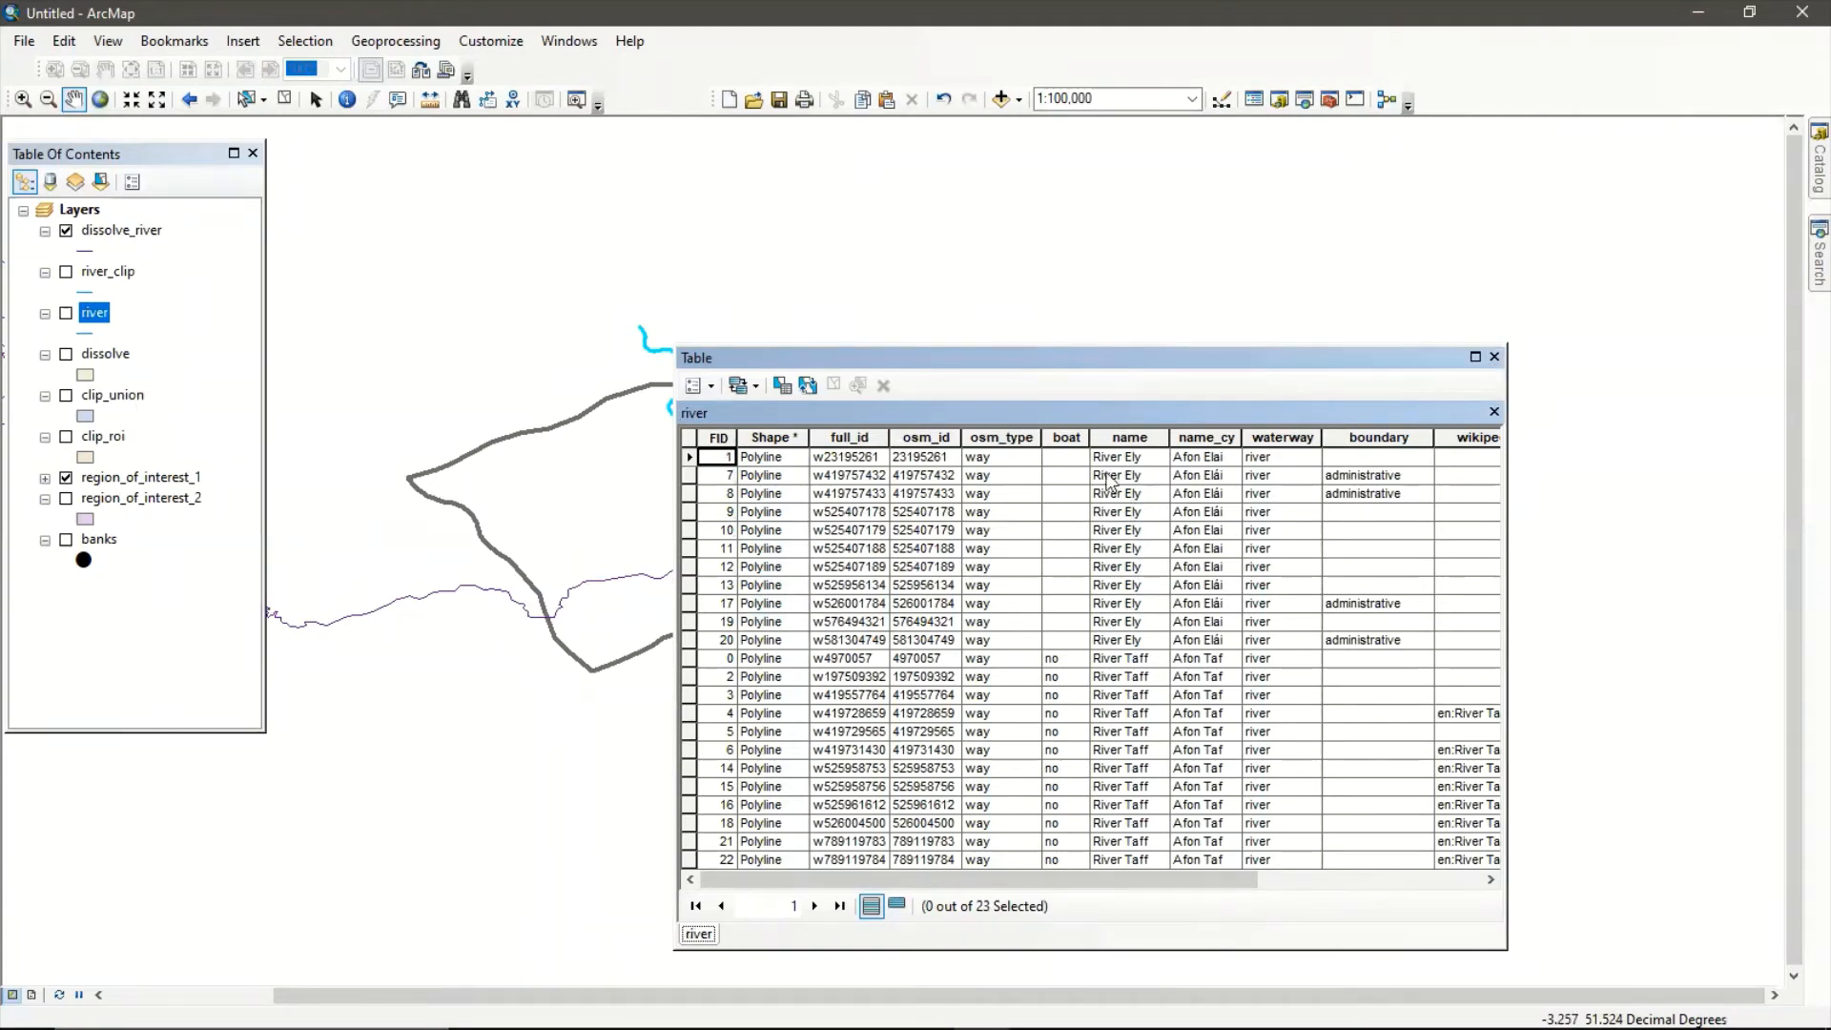
click(1494, 357)
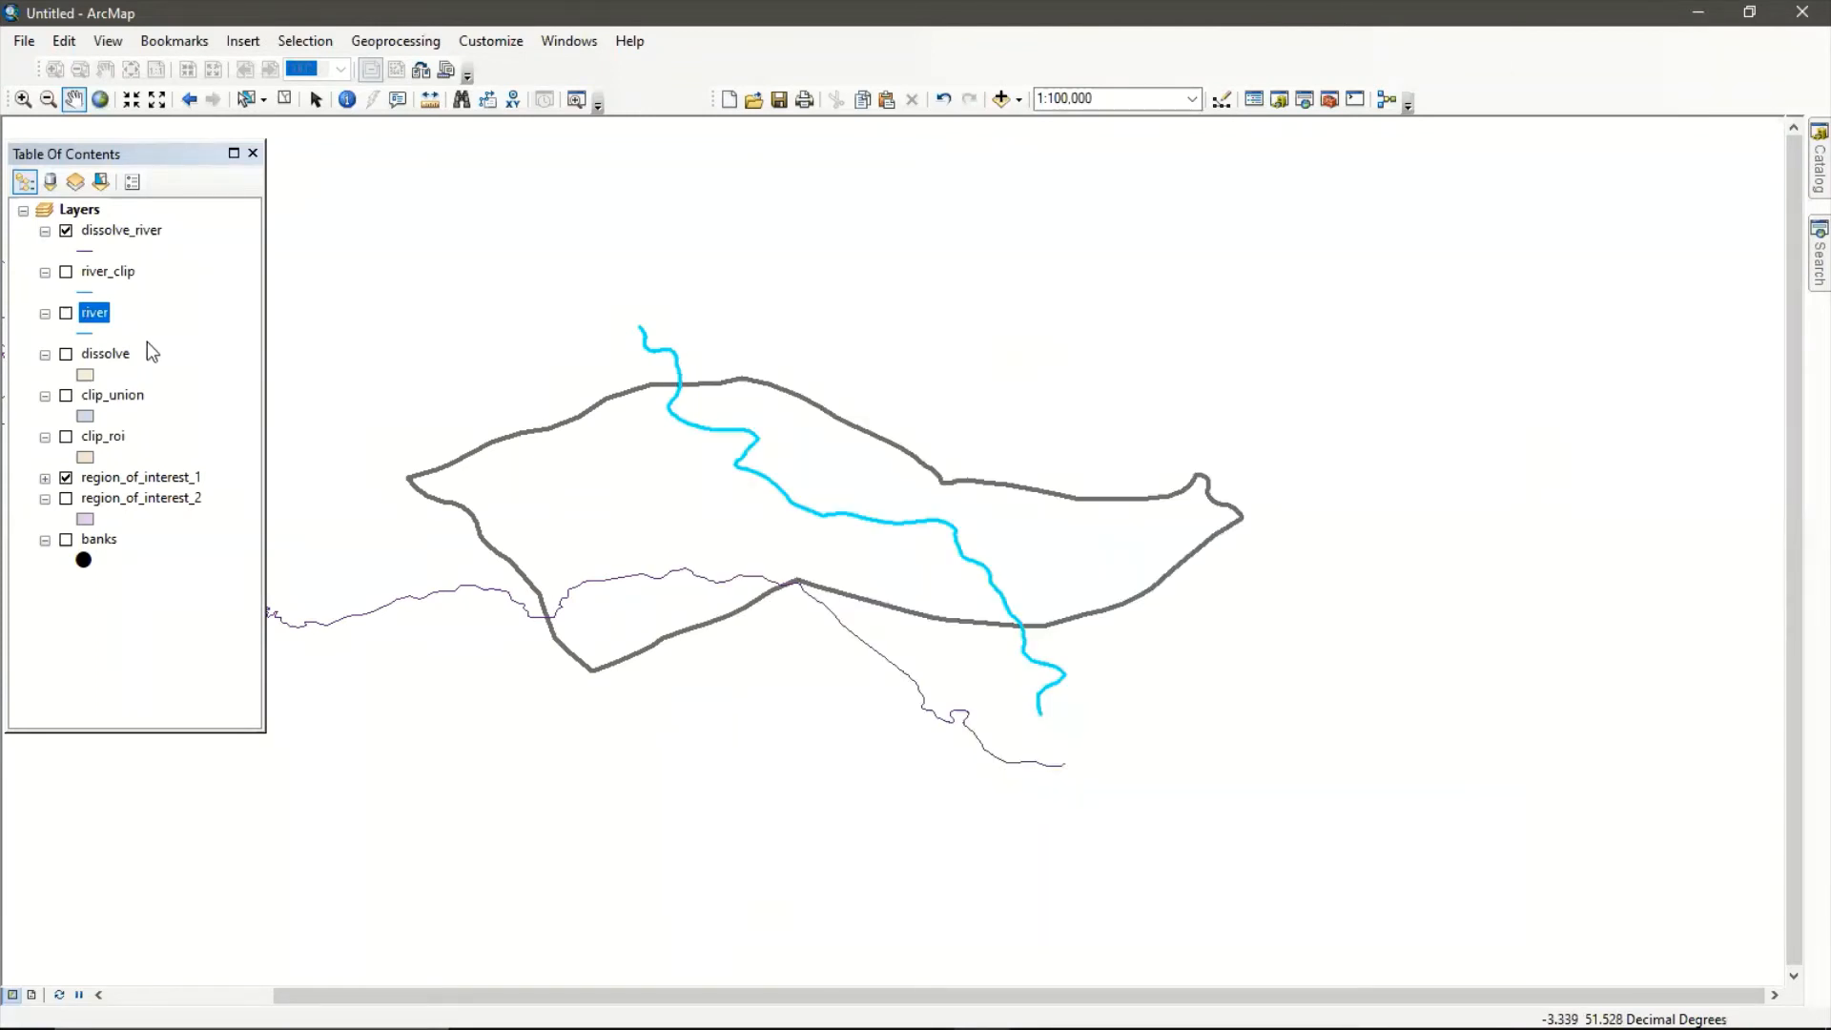
Examine the records in the clip_union attribute table, and close the table.
click(102, 396)
right_click(102, 395)
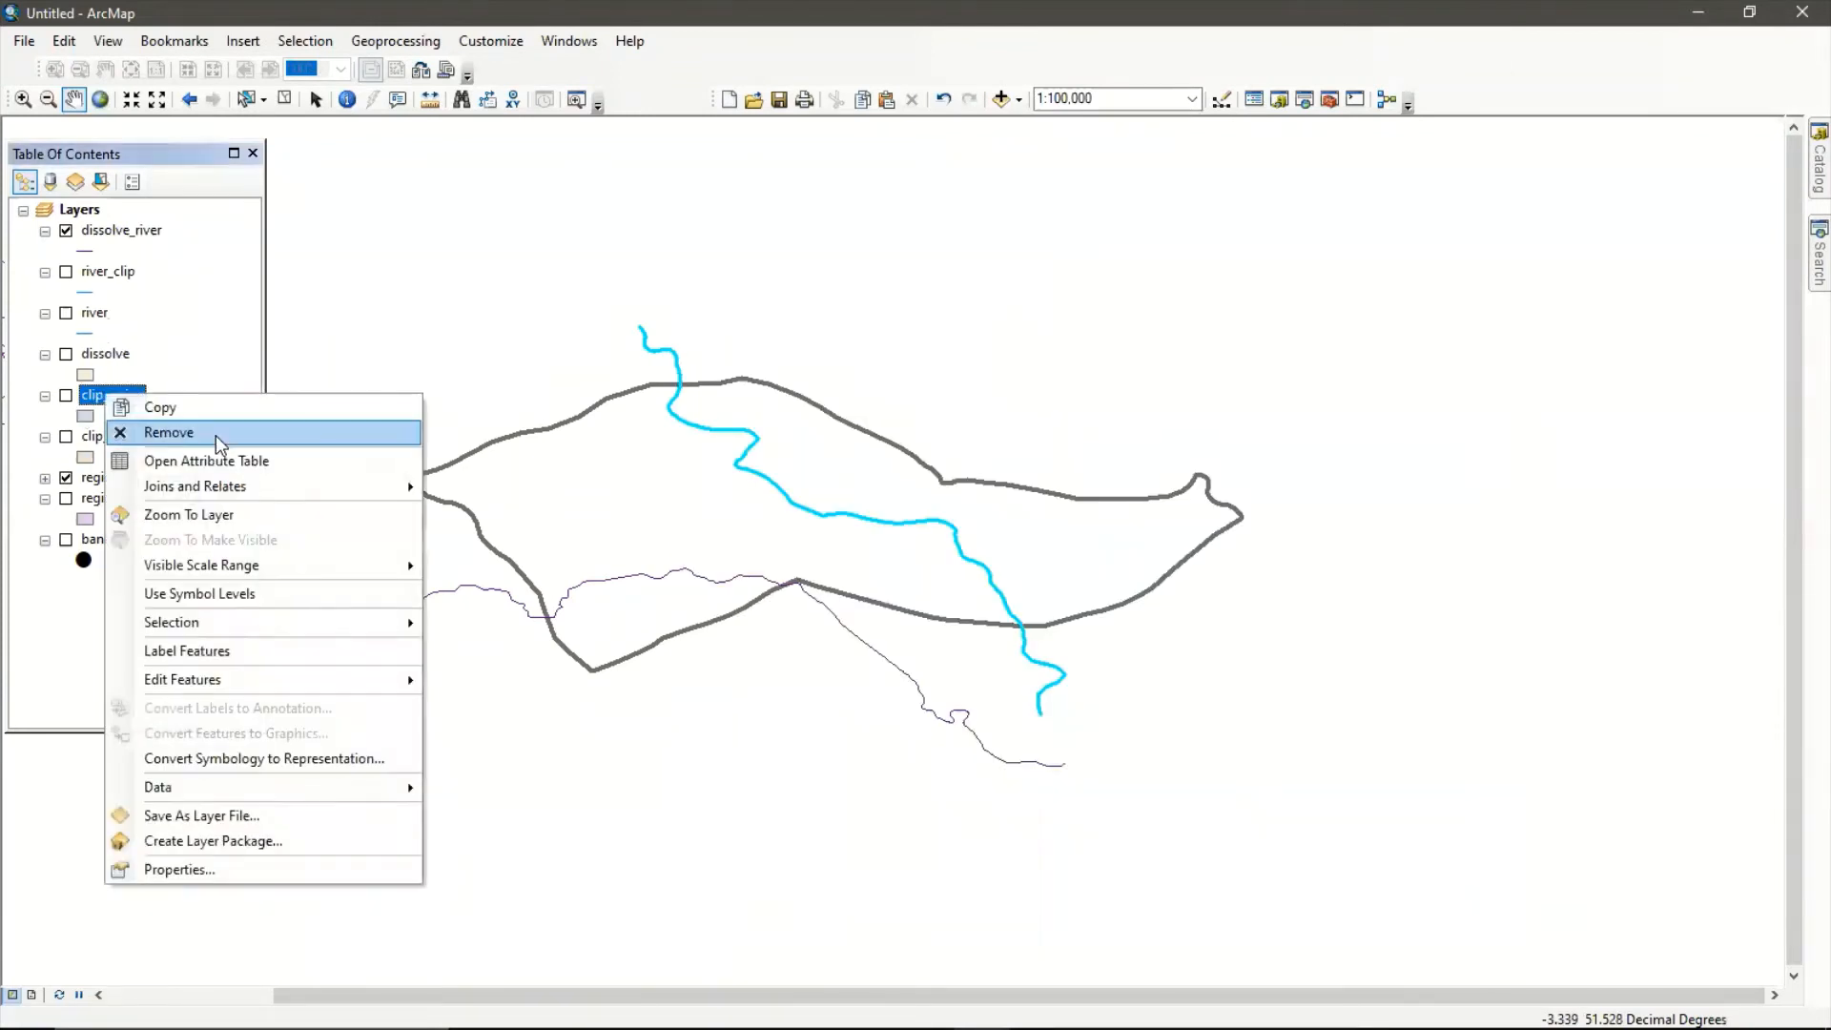
click(214, 460)
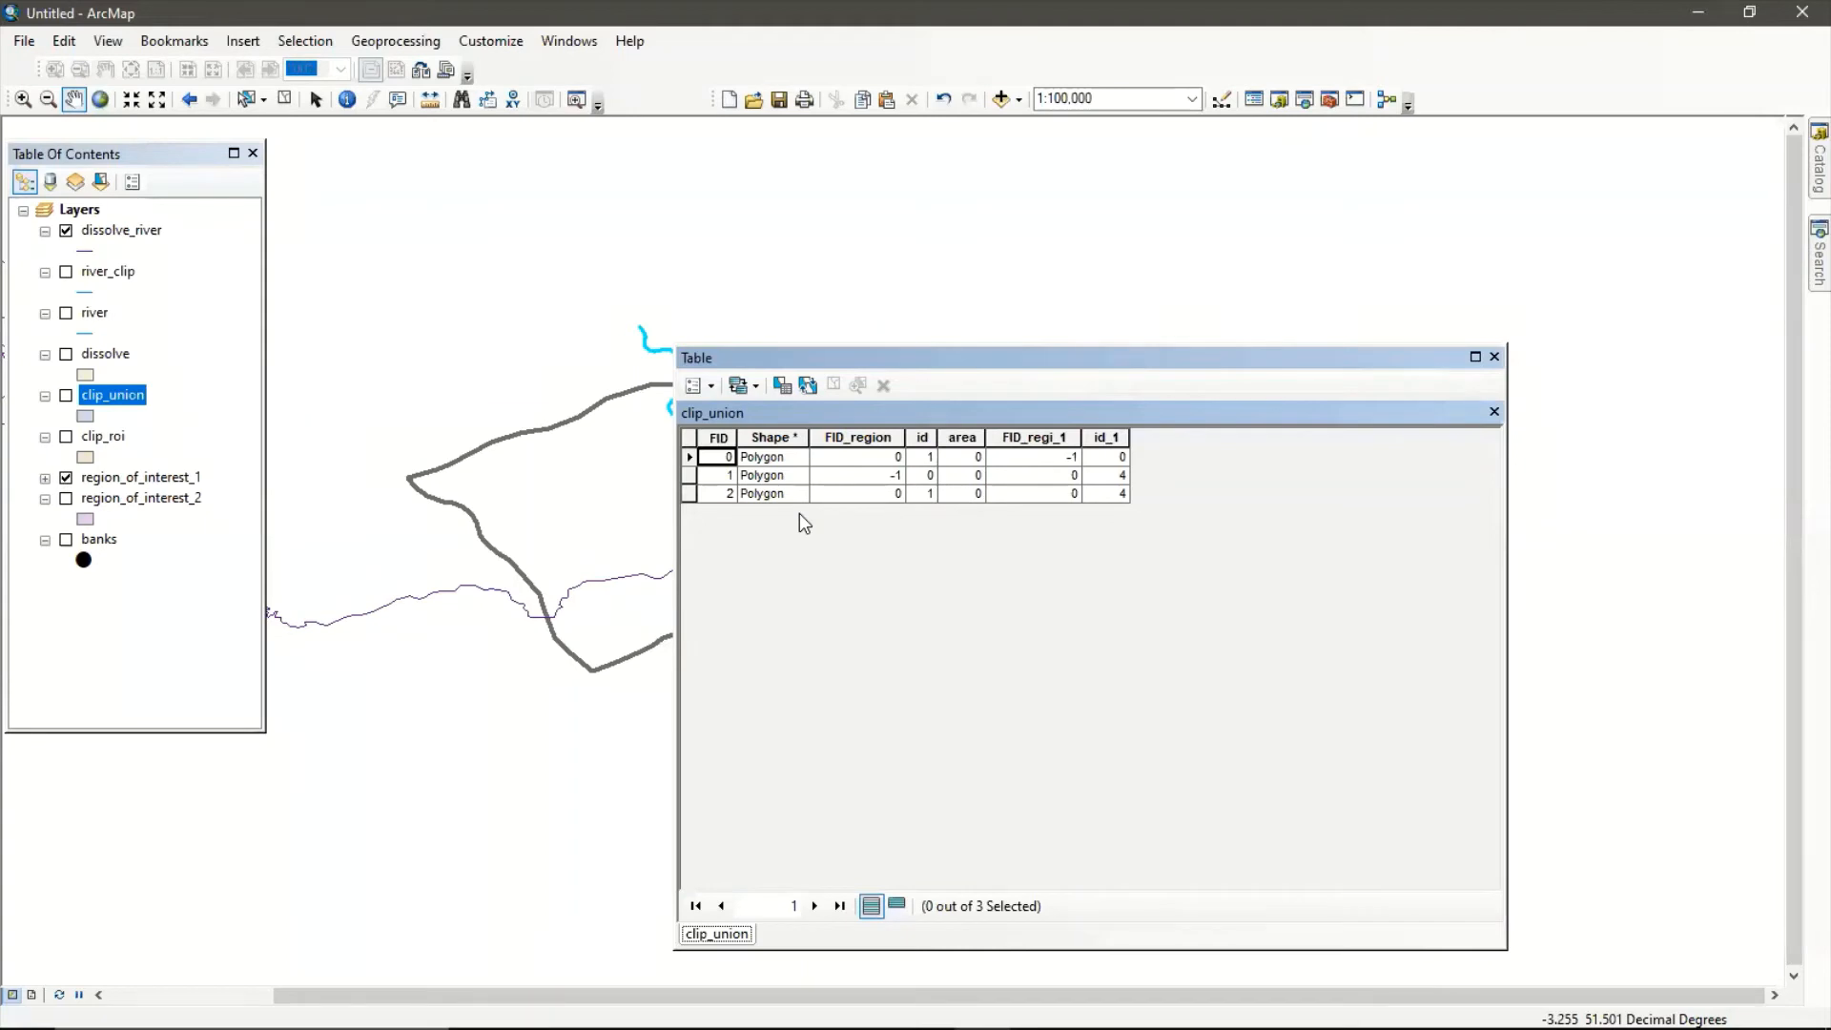
click(1494, 357)
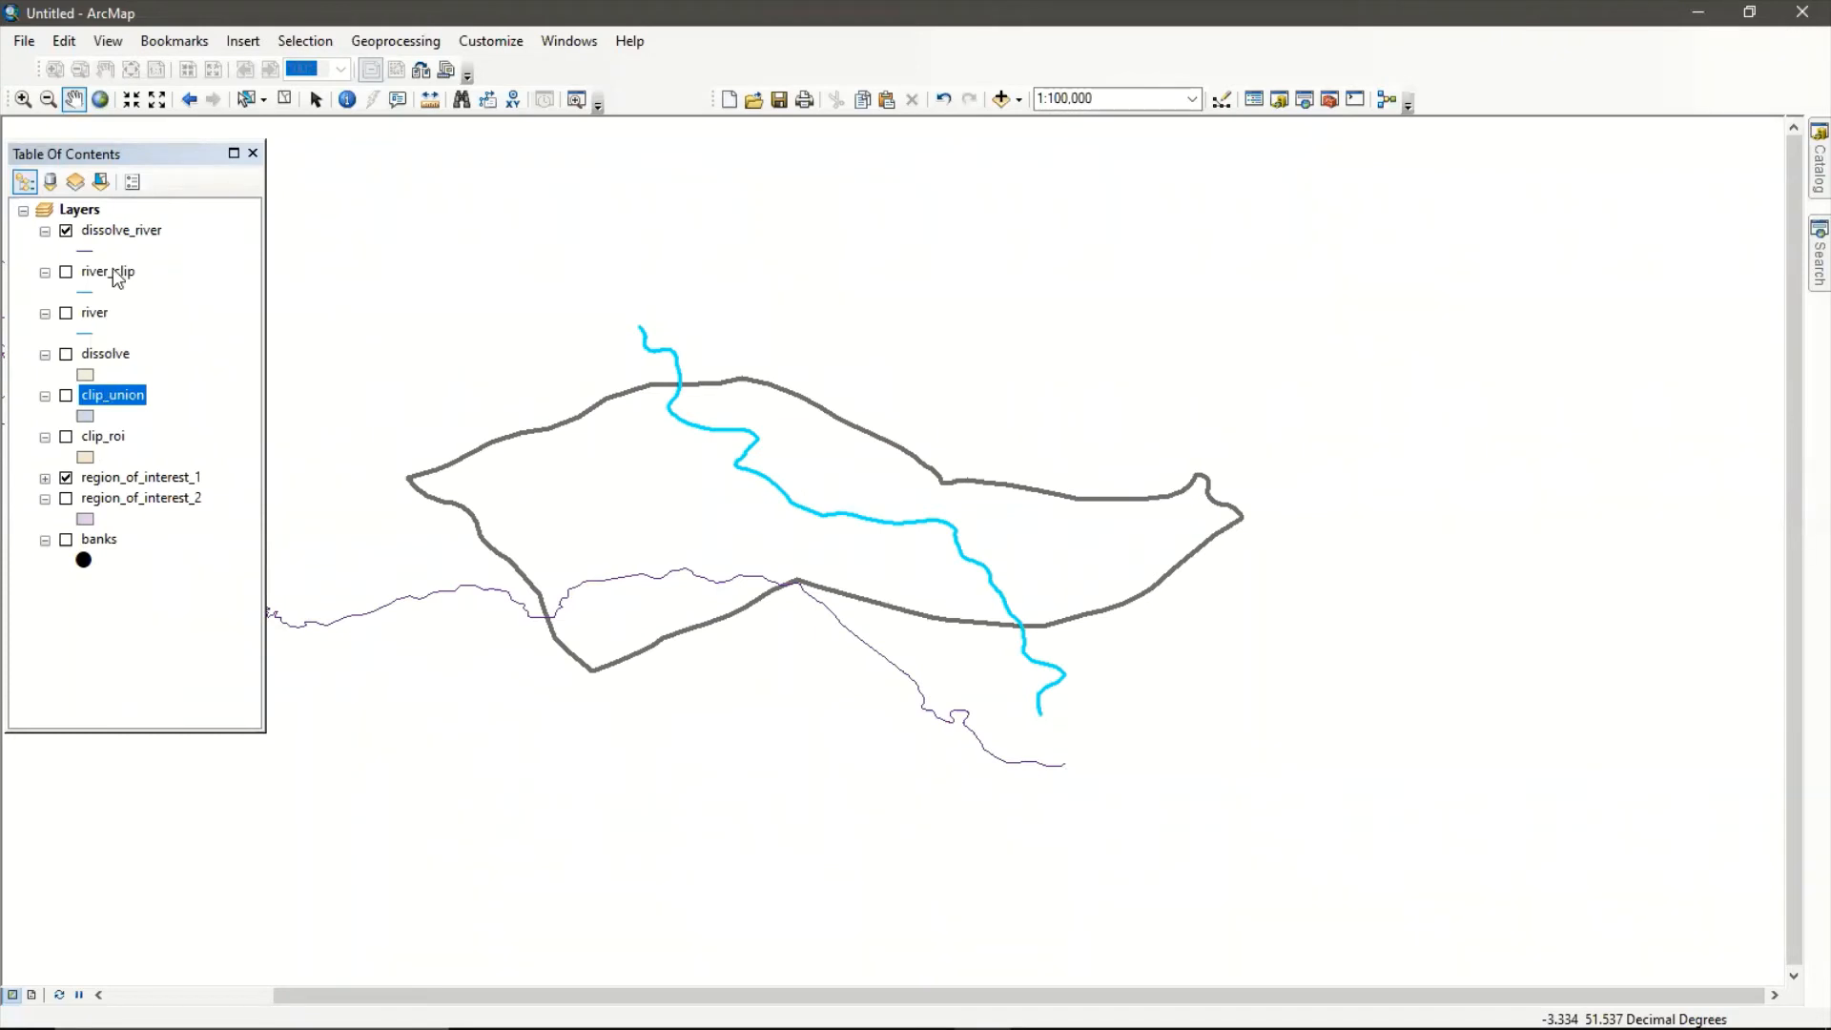
Check the clip_roi layer's attribute table and close it.
click(91, 440)
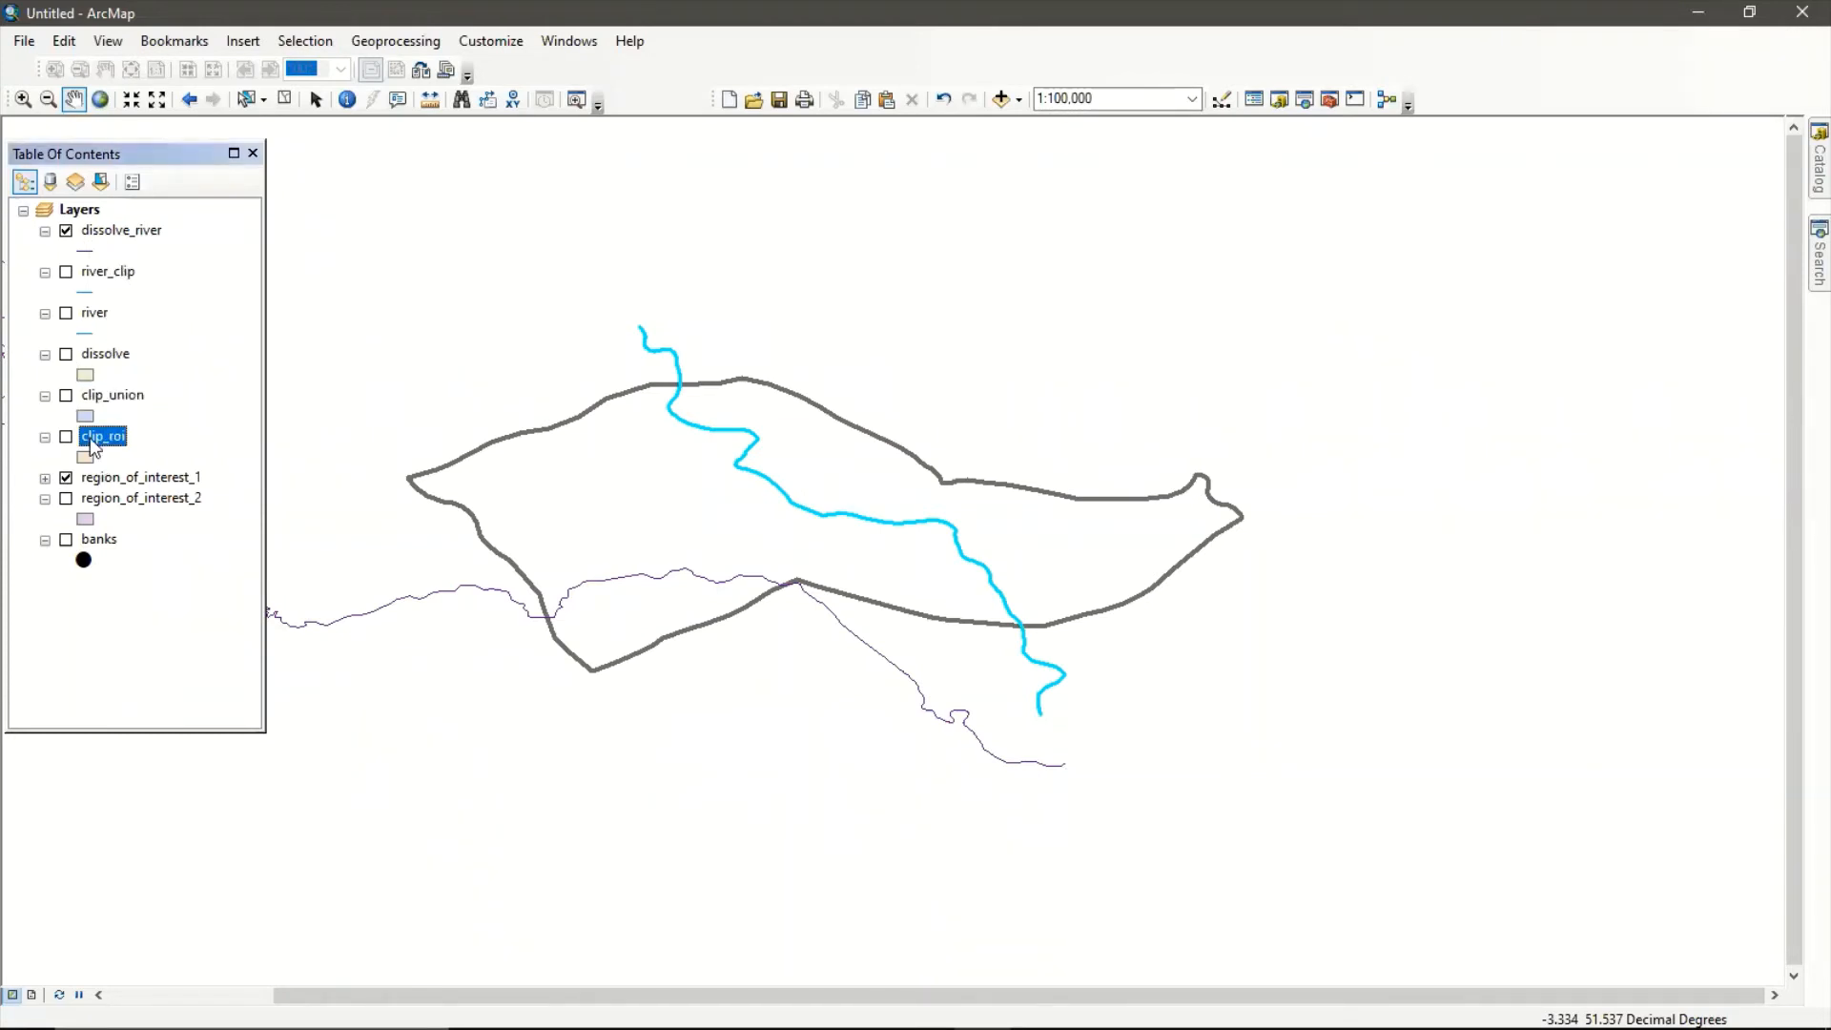
right_click(92, 445)
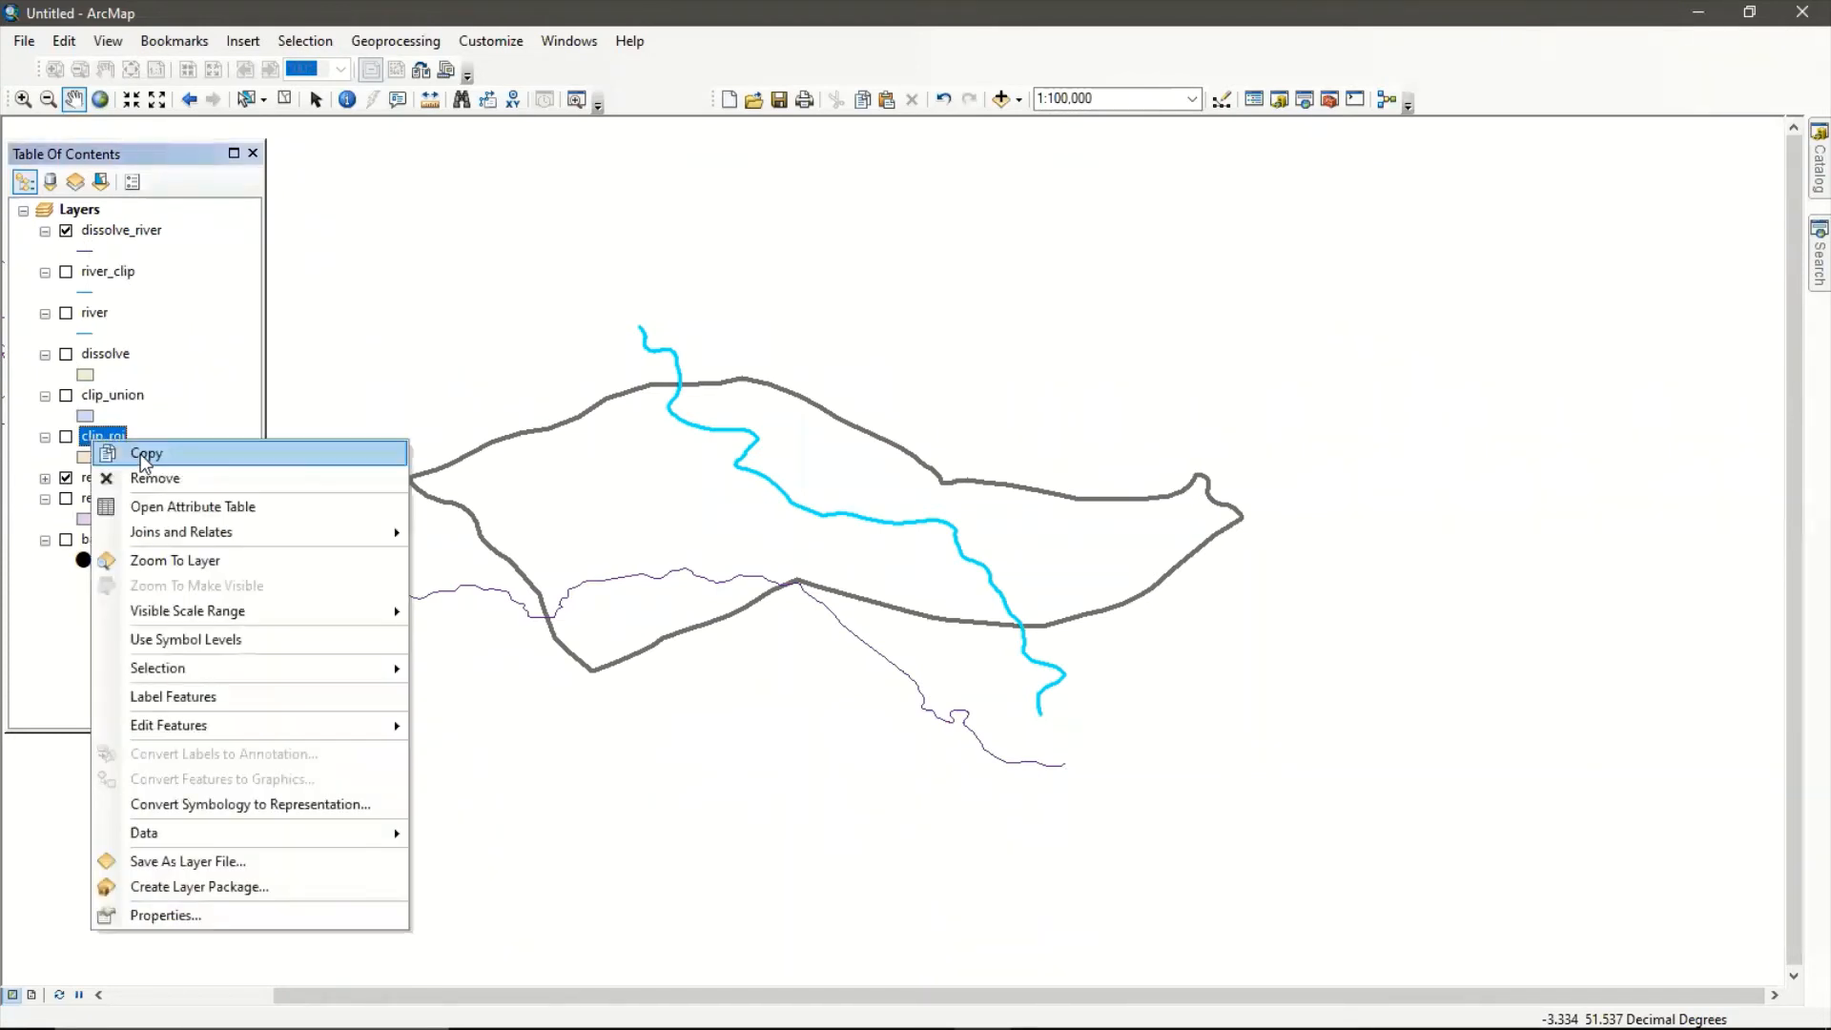
click(174, 507)
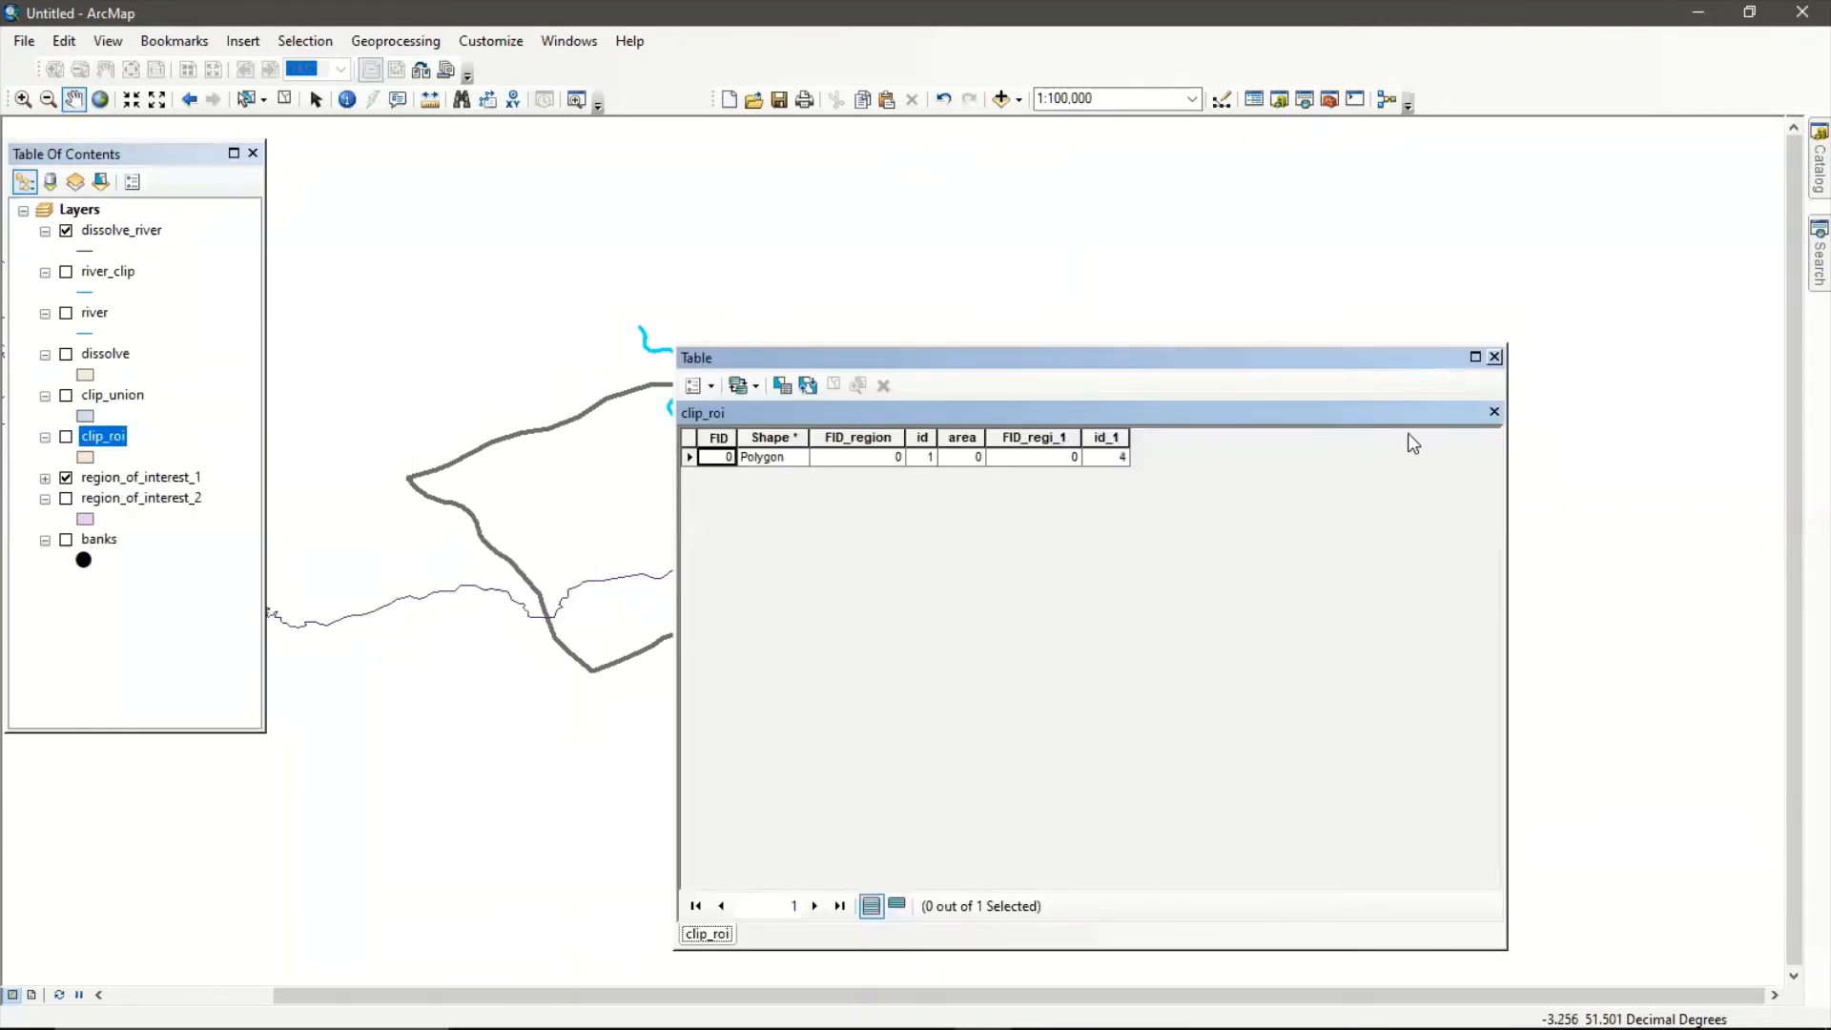
click(1494, 356)
Look over the banks layer's attribute table and close it.
click(113, 538)
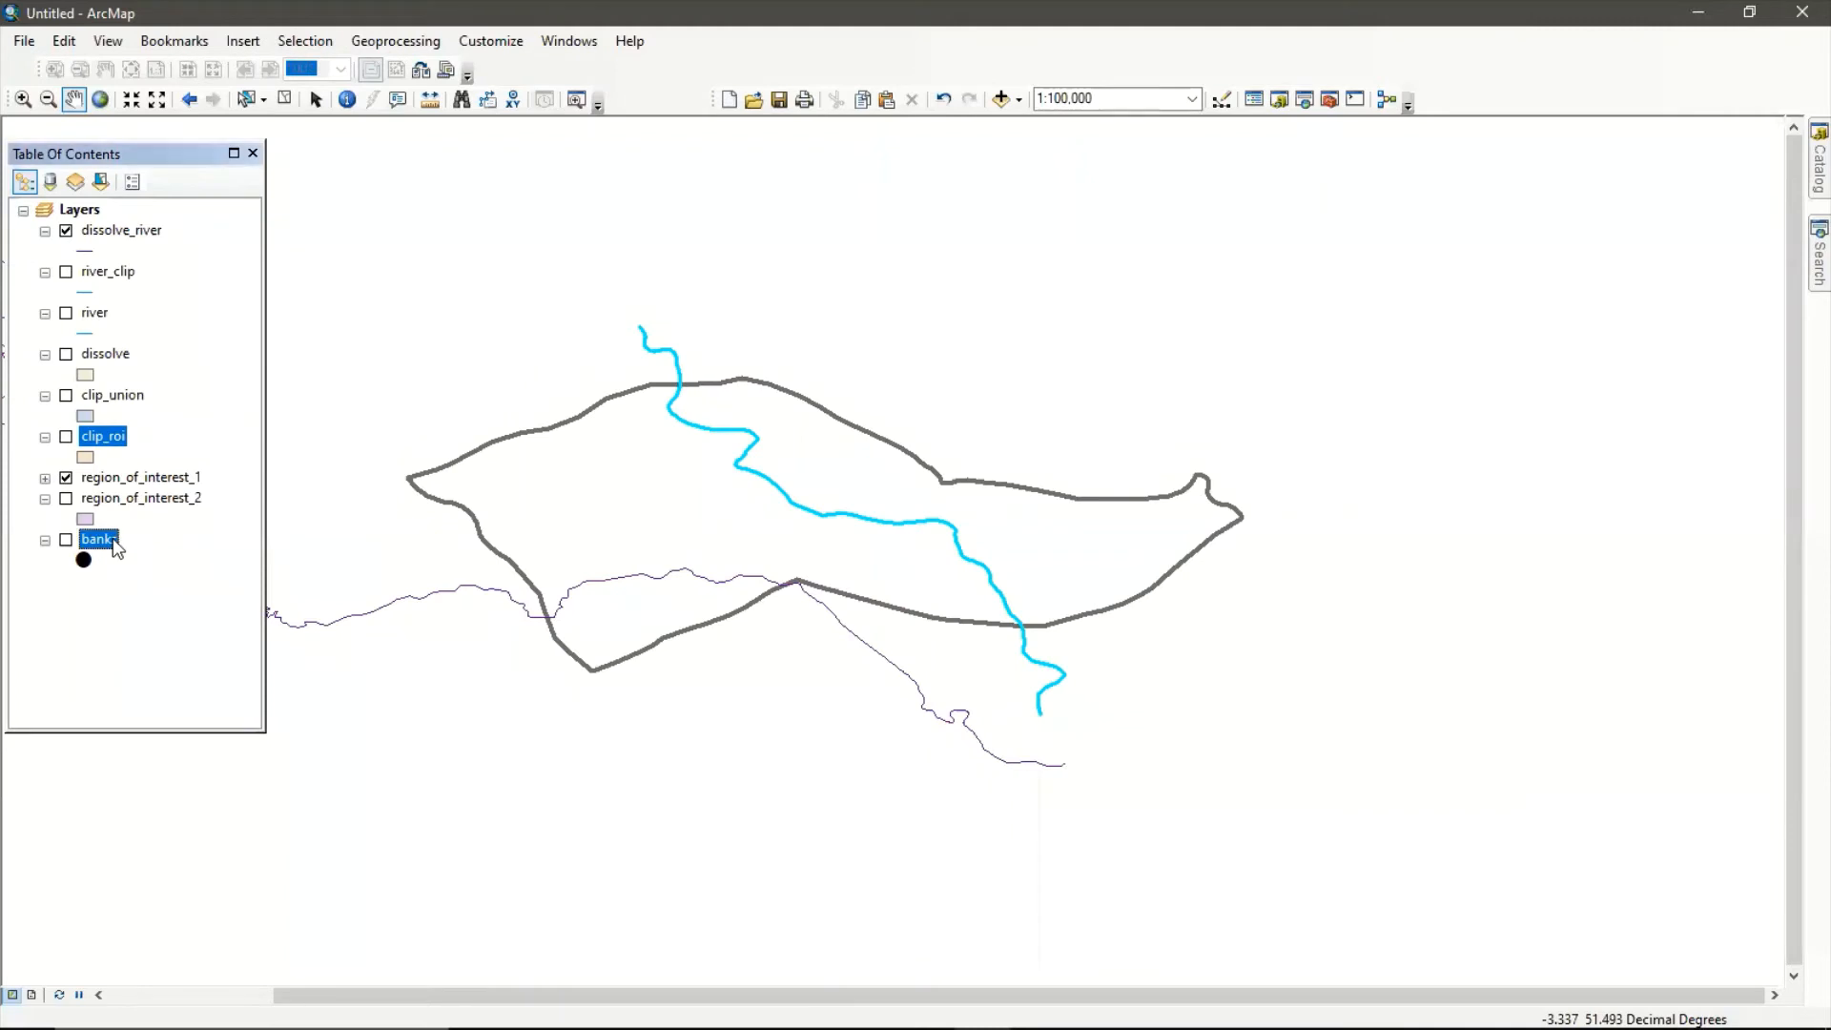
right_click(113, 538)
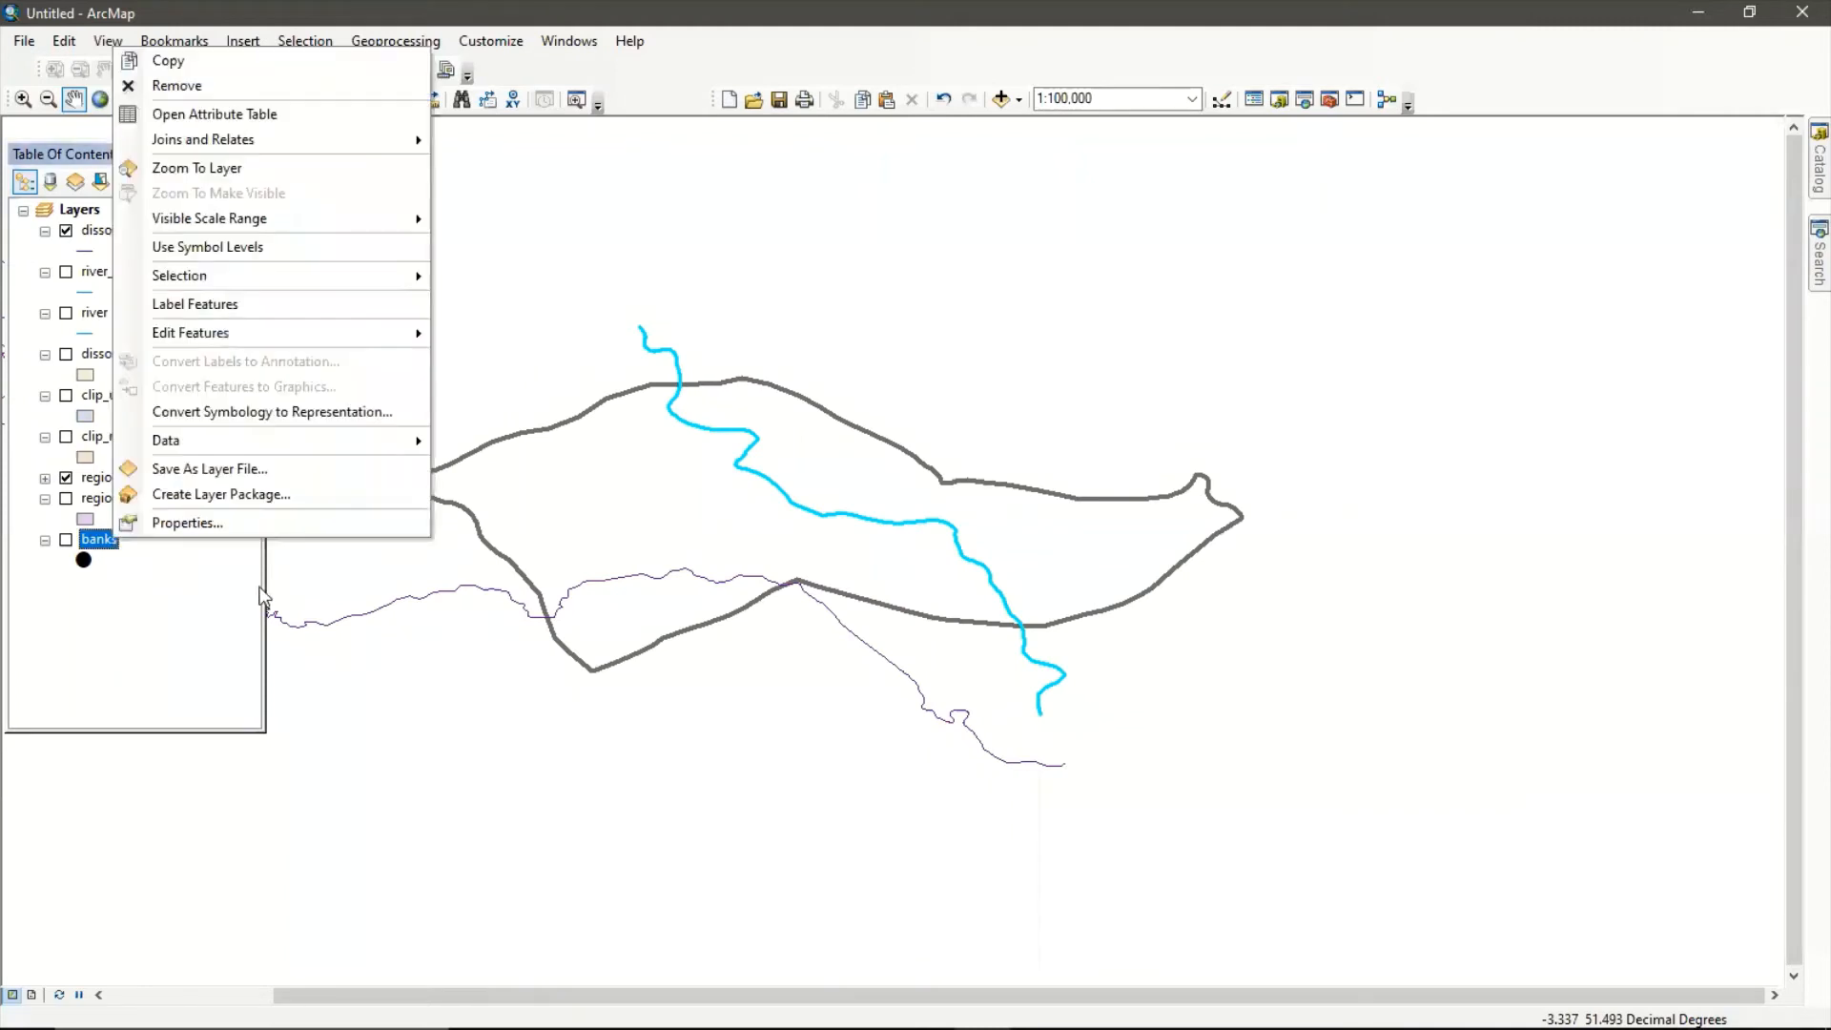
click(240, 124)
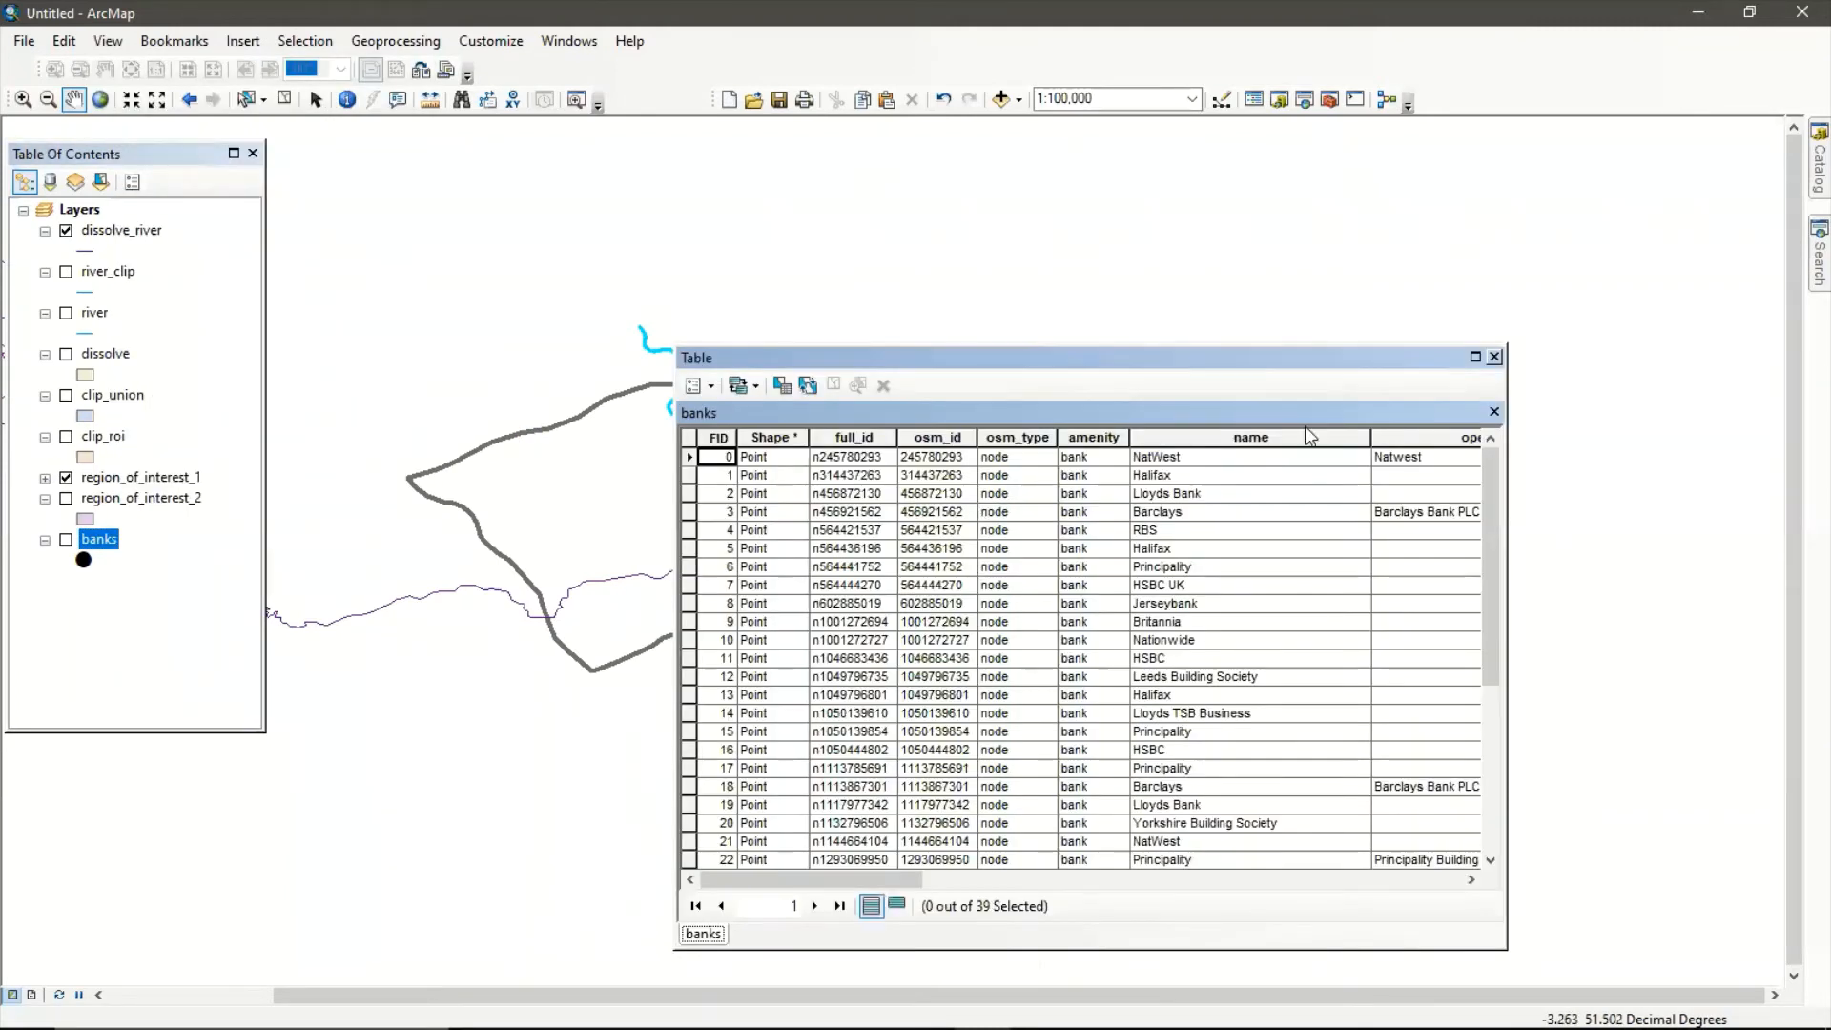
click(1494, 357)
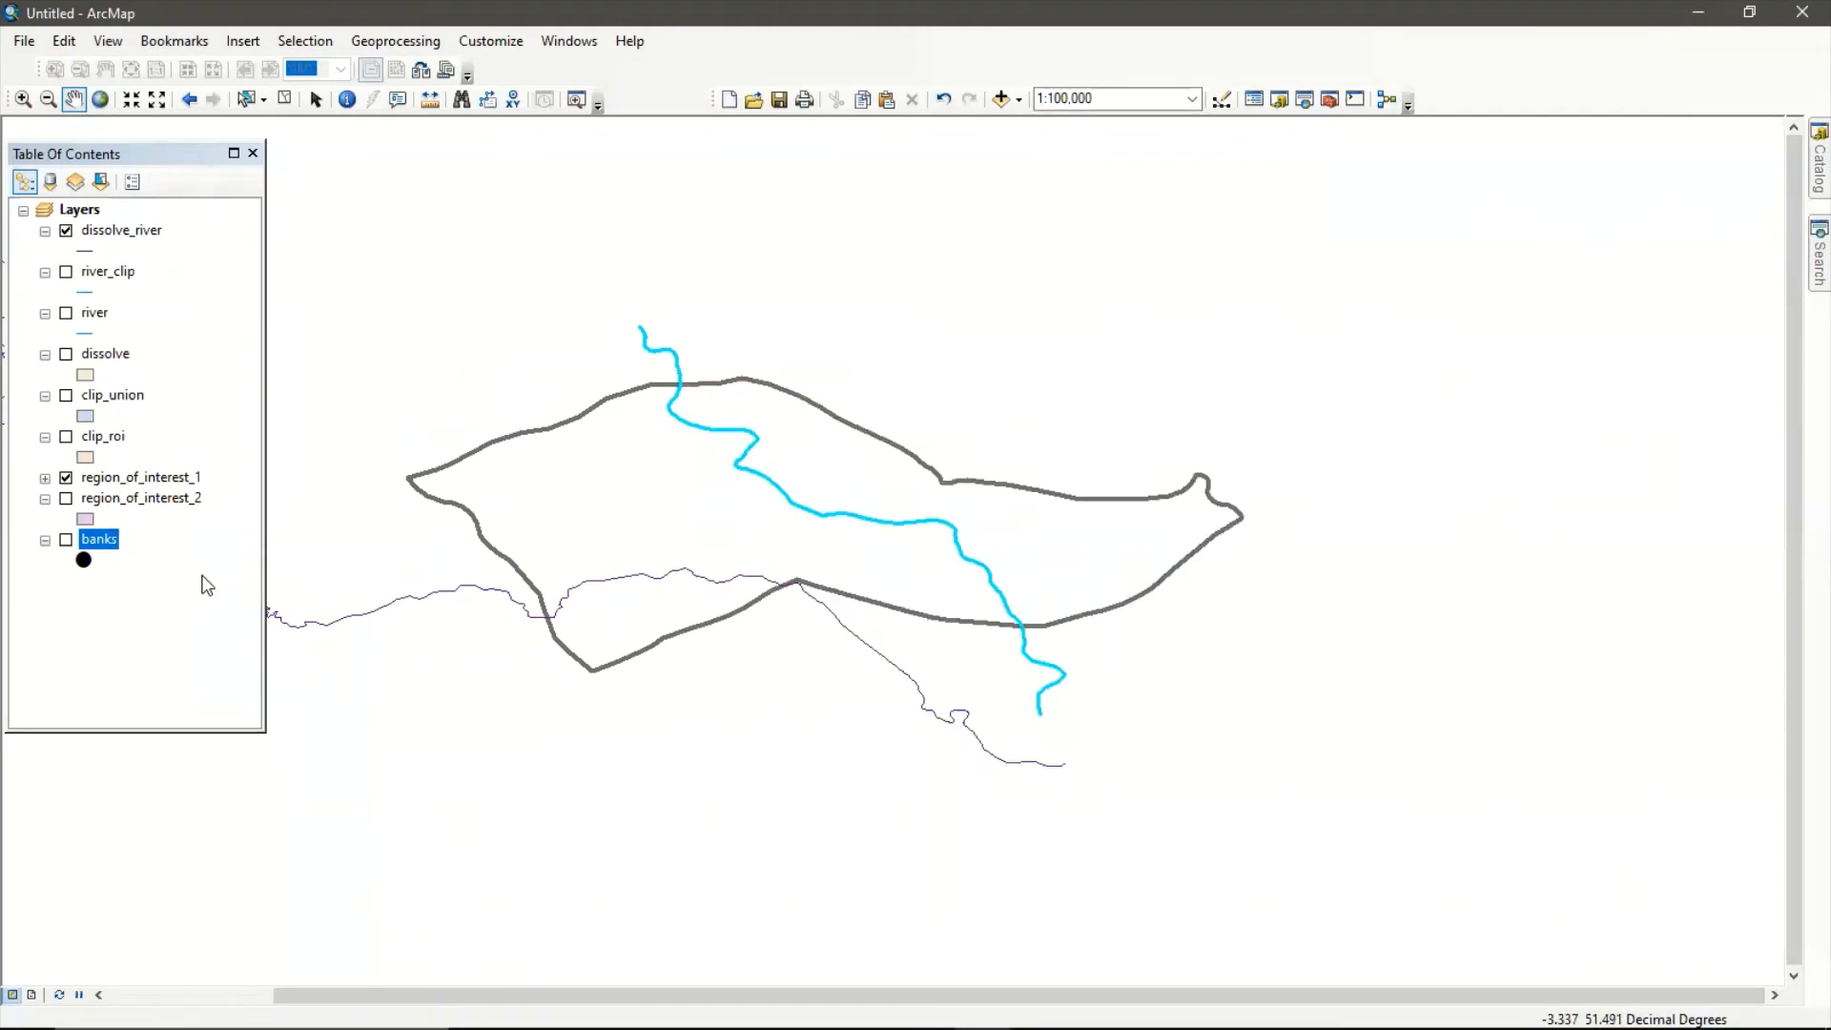
Inspect the attribute table of the dissolve polygon layer and close it.
click(100, 360)
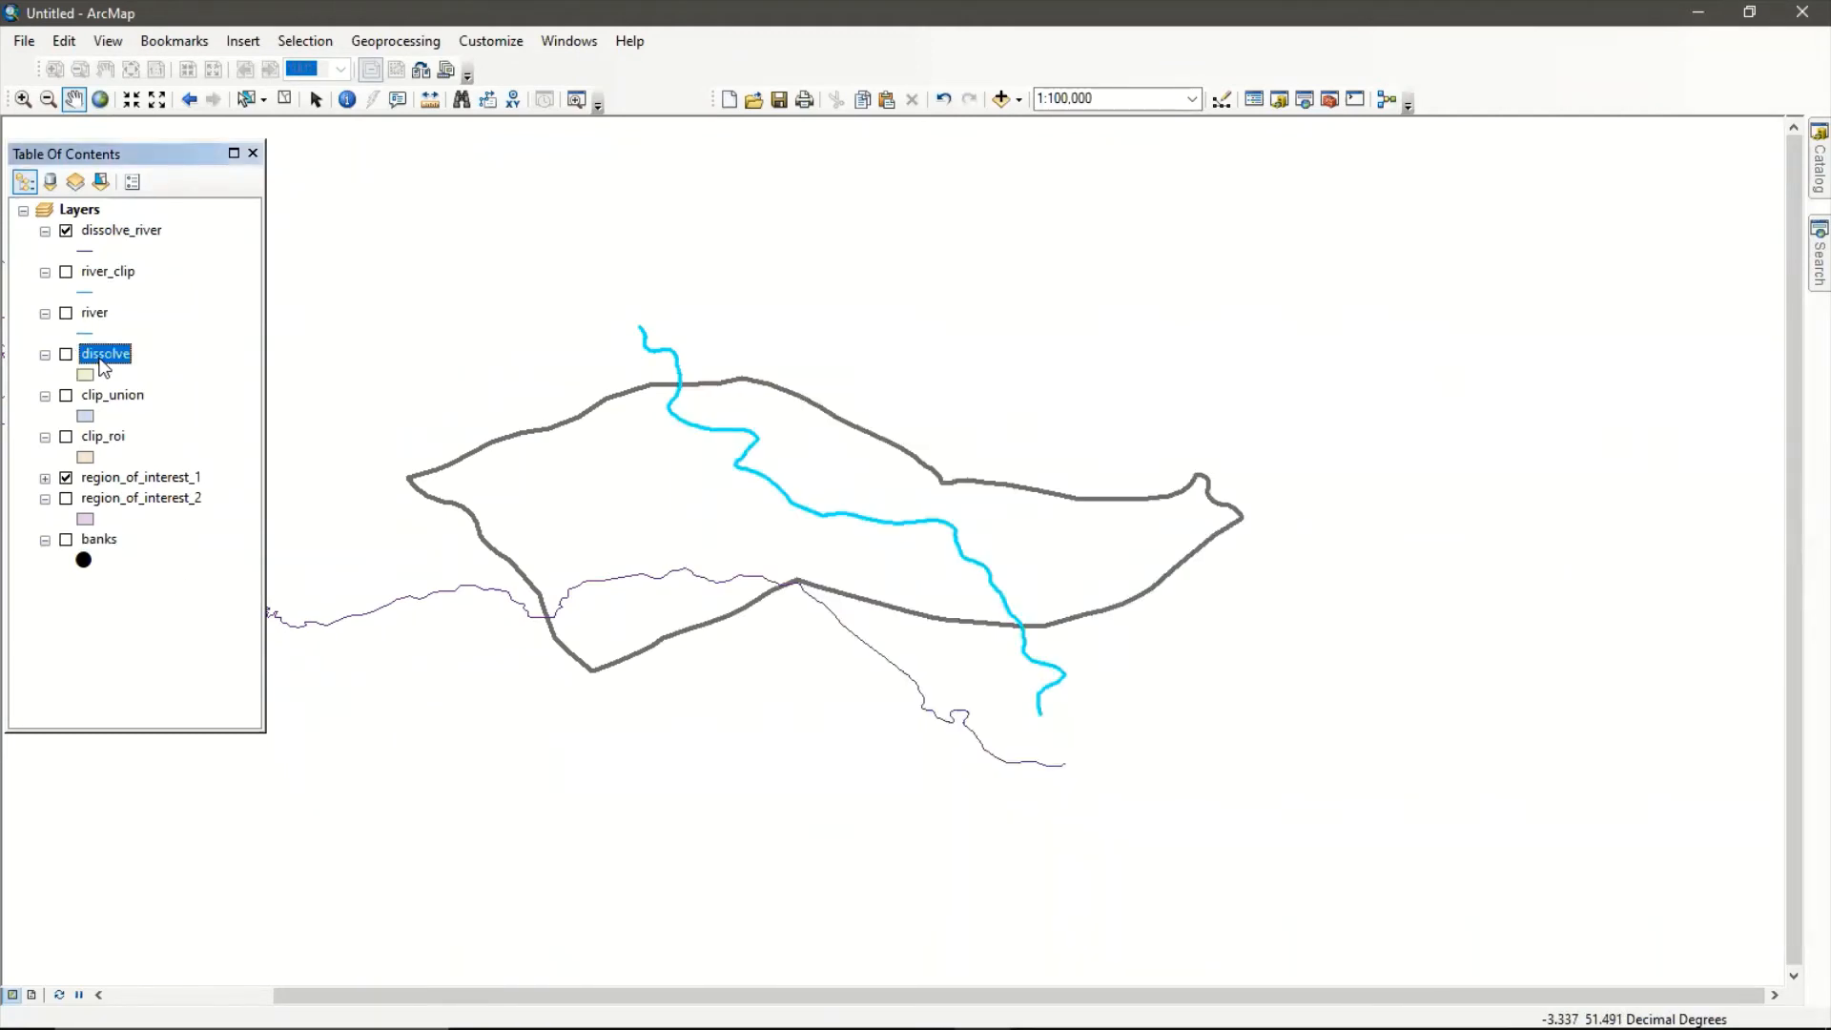
right_click(103, 367)
click(187, 420)
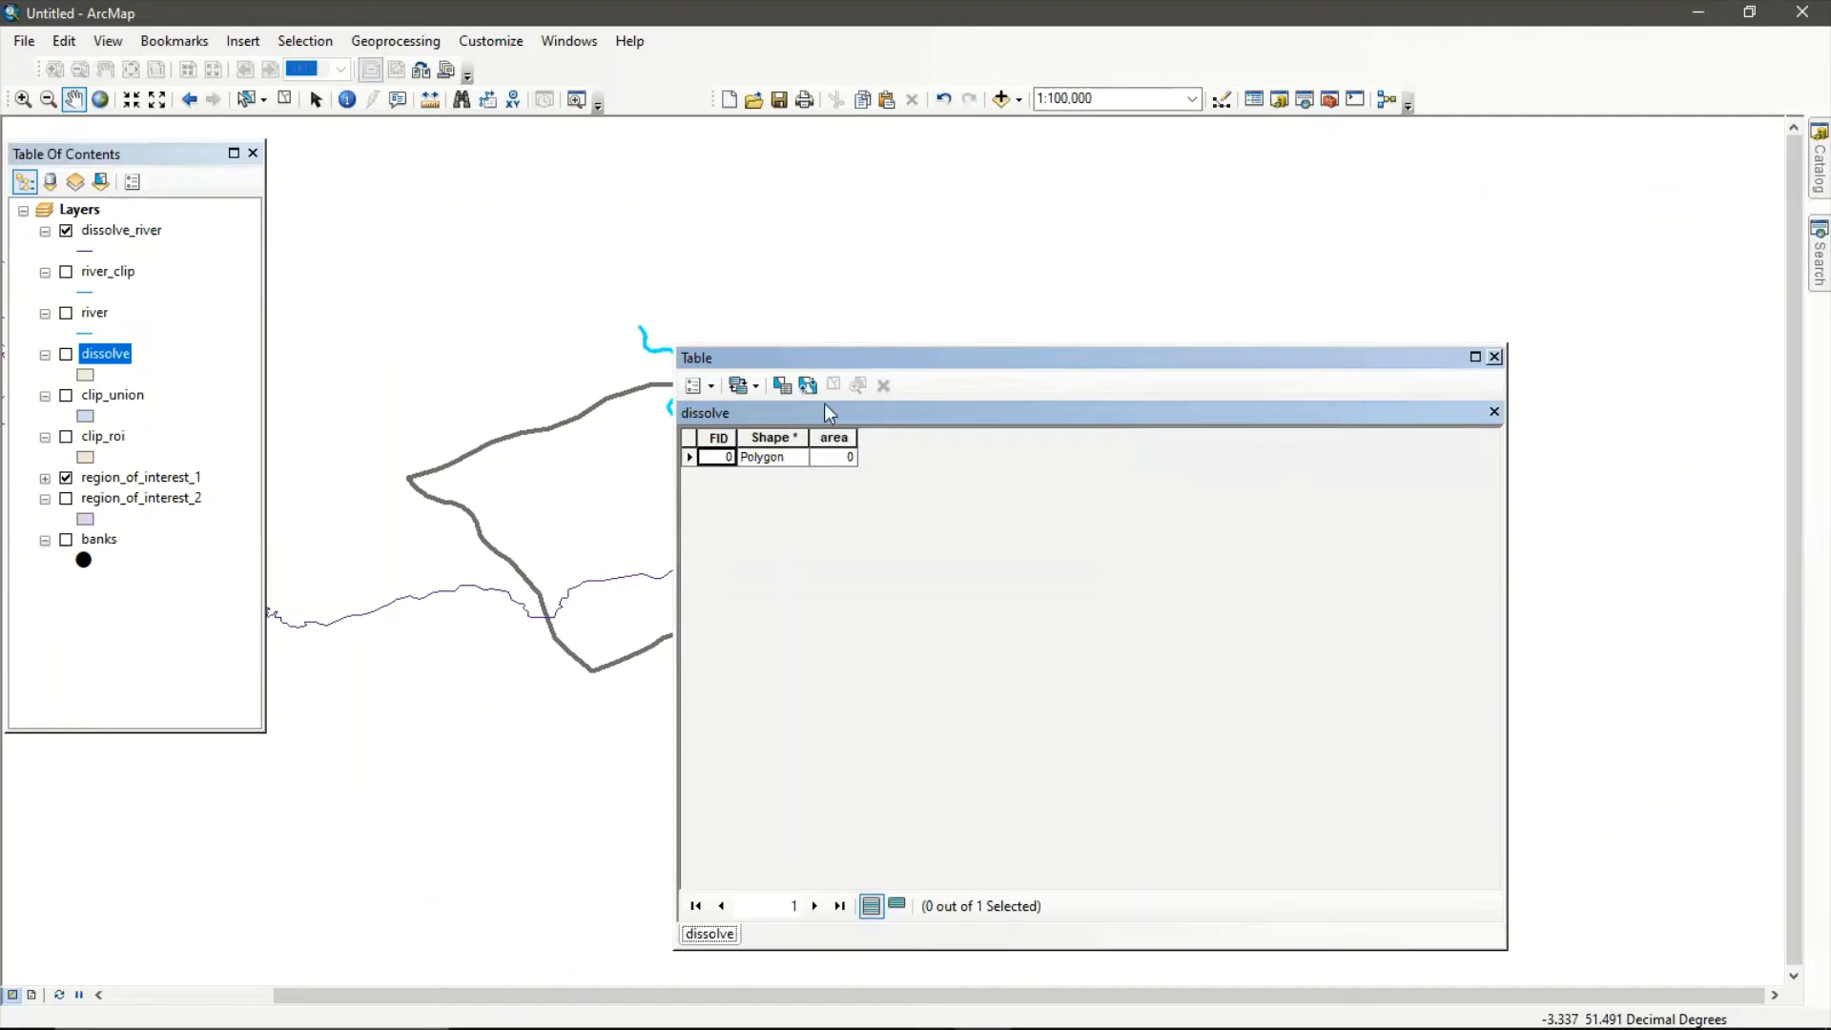
click(1495, 357)
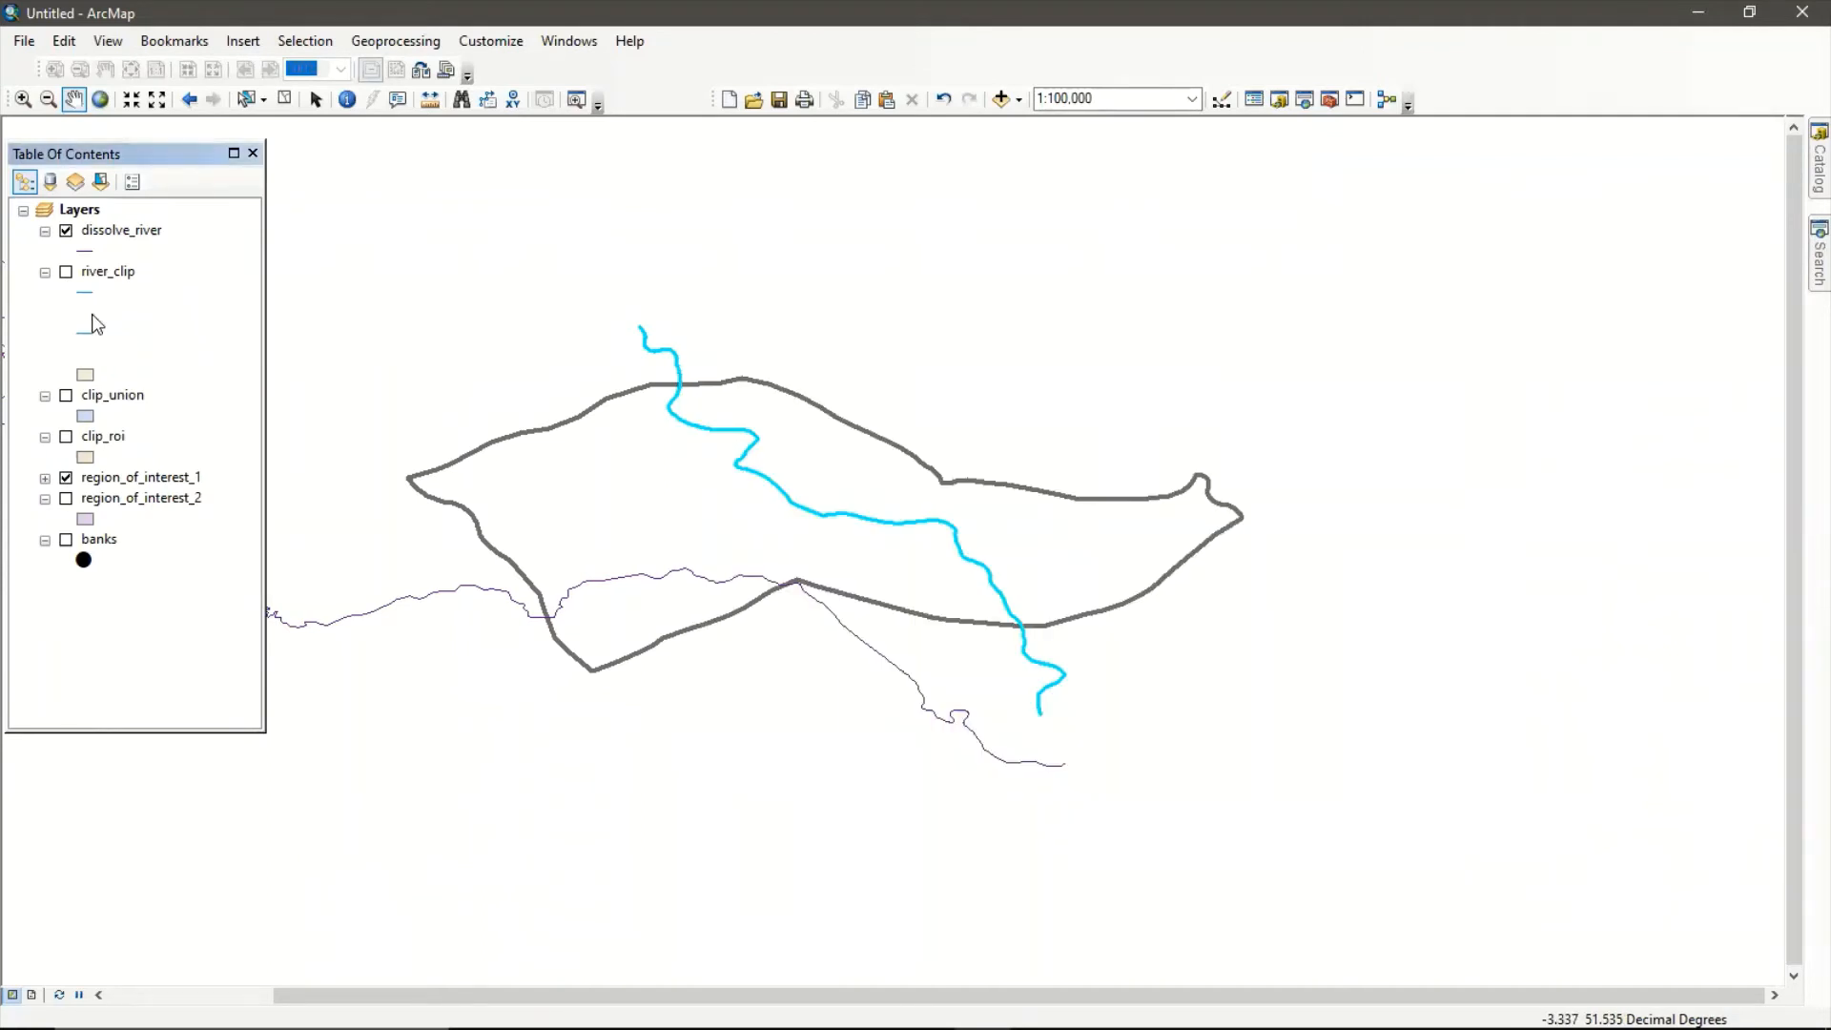
Recheck the name and waterway fields in the river layer's attribute table, and close it.
click(92, 314)
right_click(93, 314)
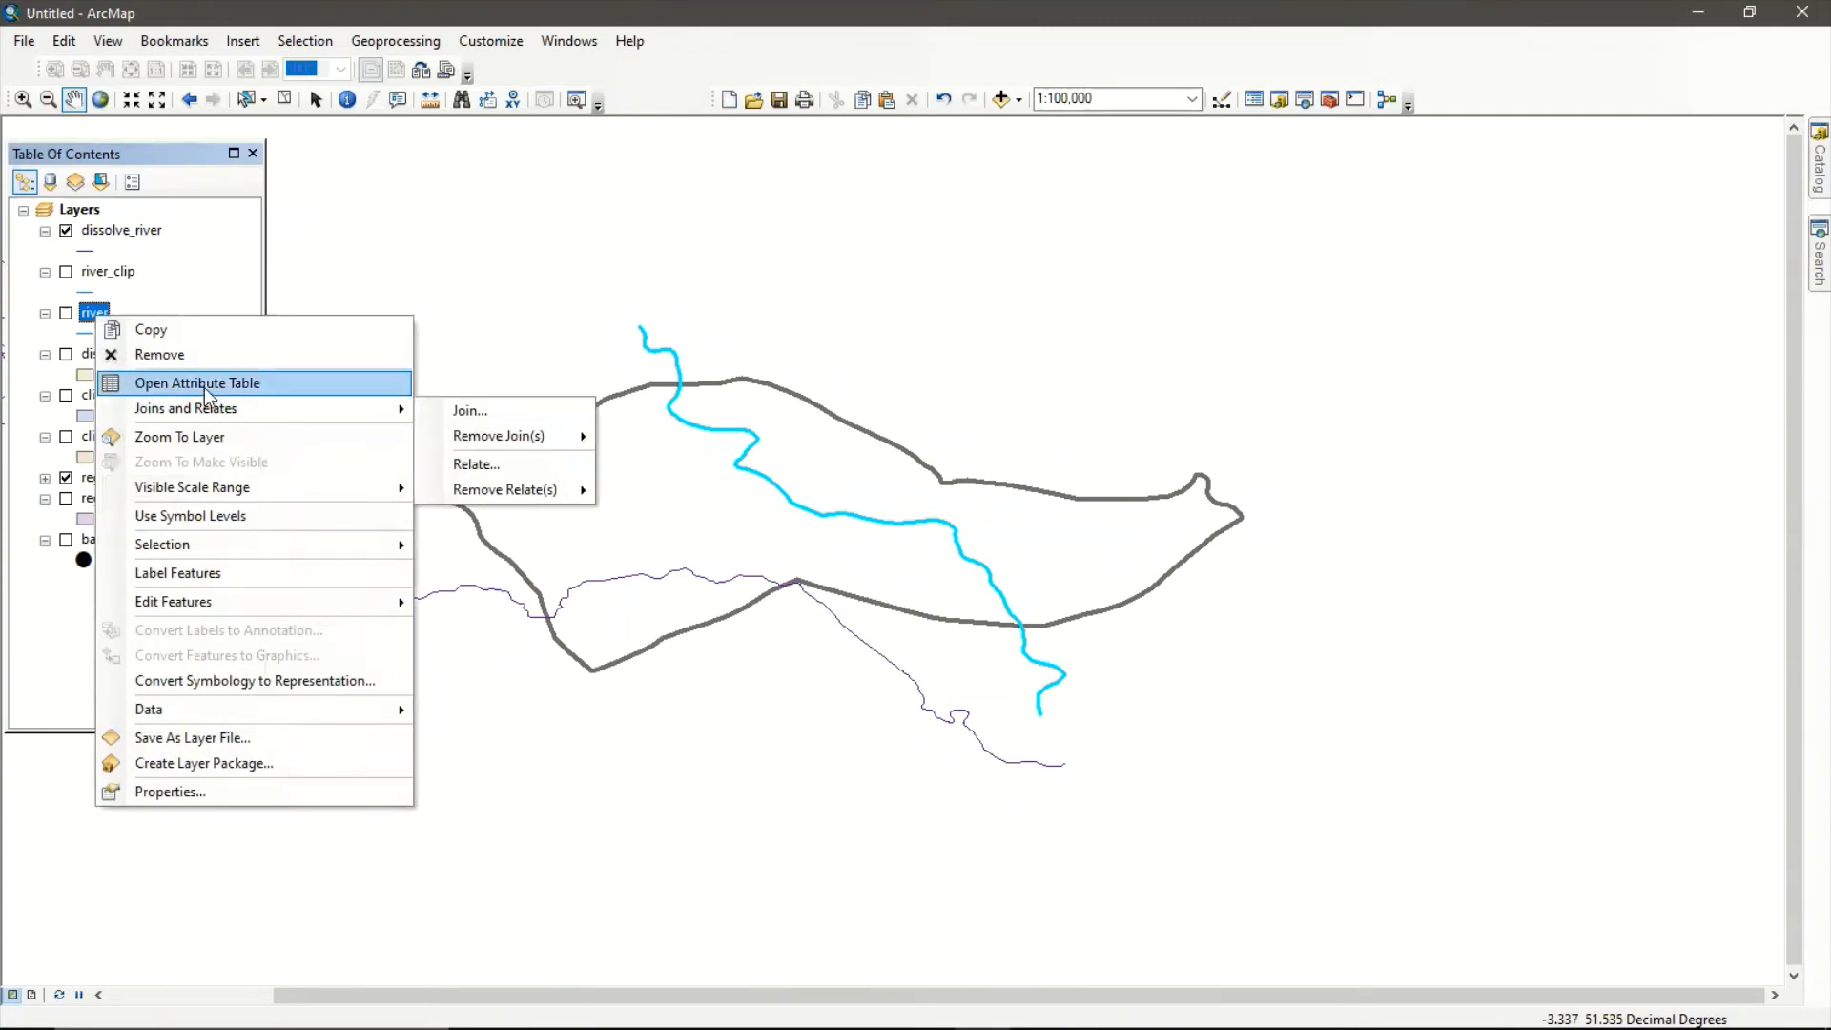
click(203, 384)
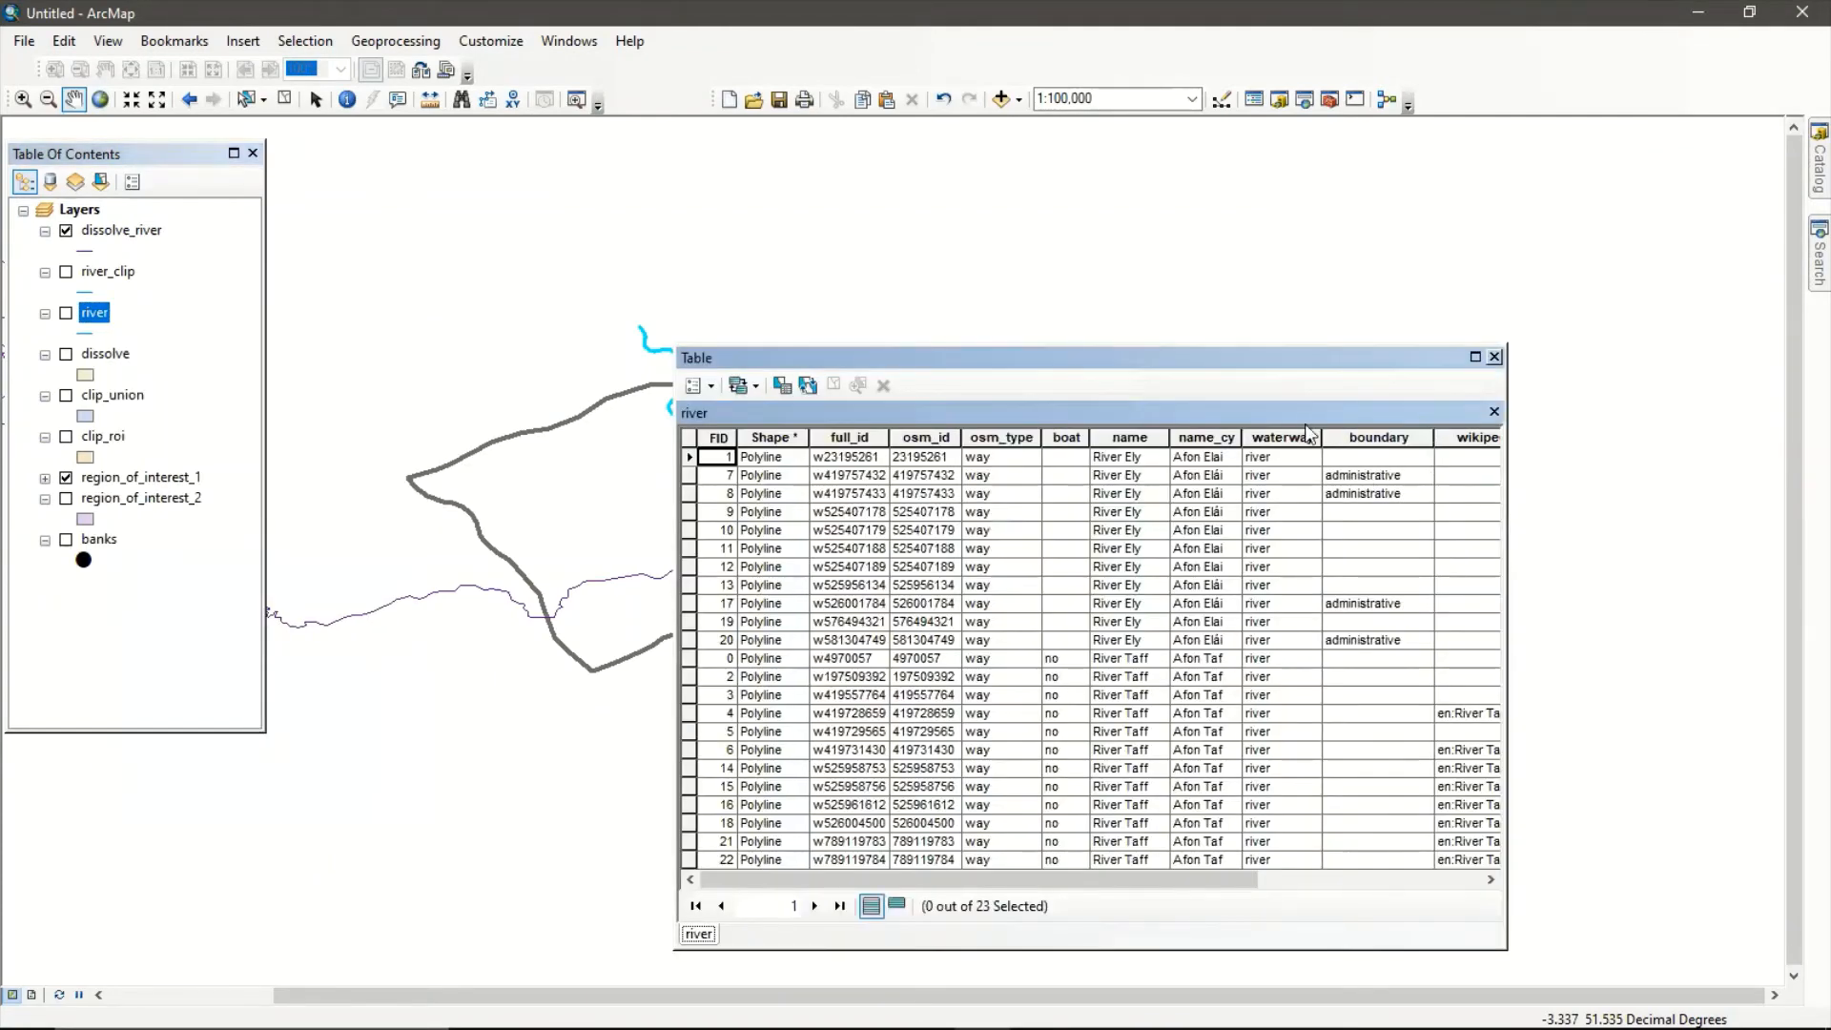
click(1495, 357)
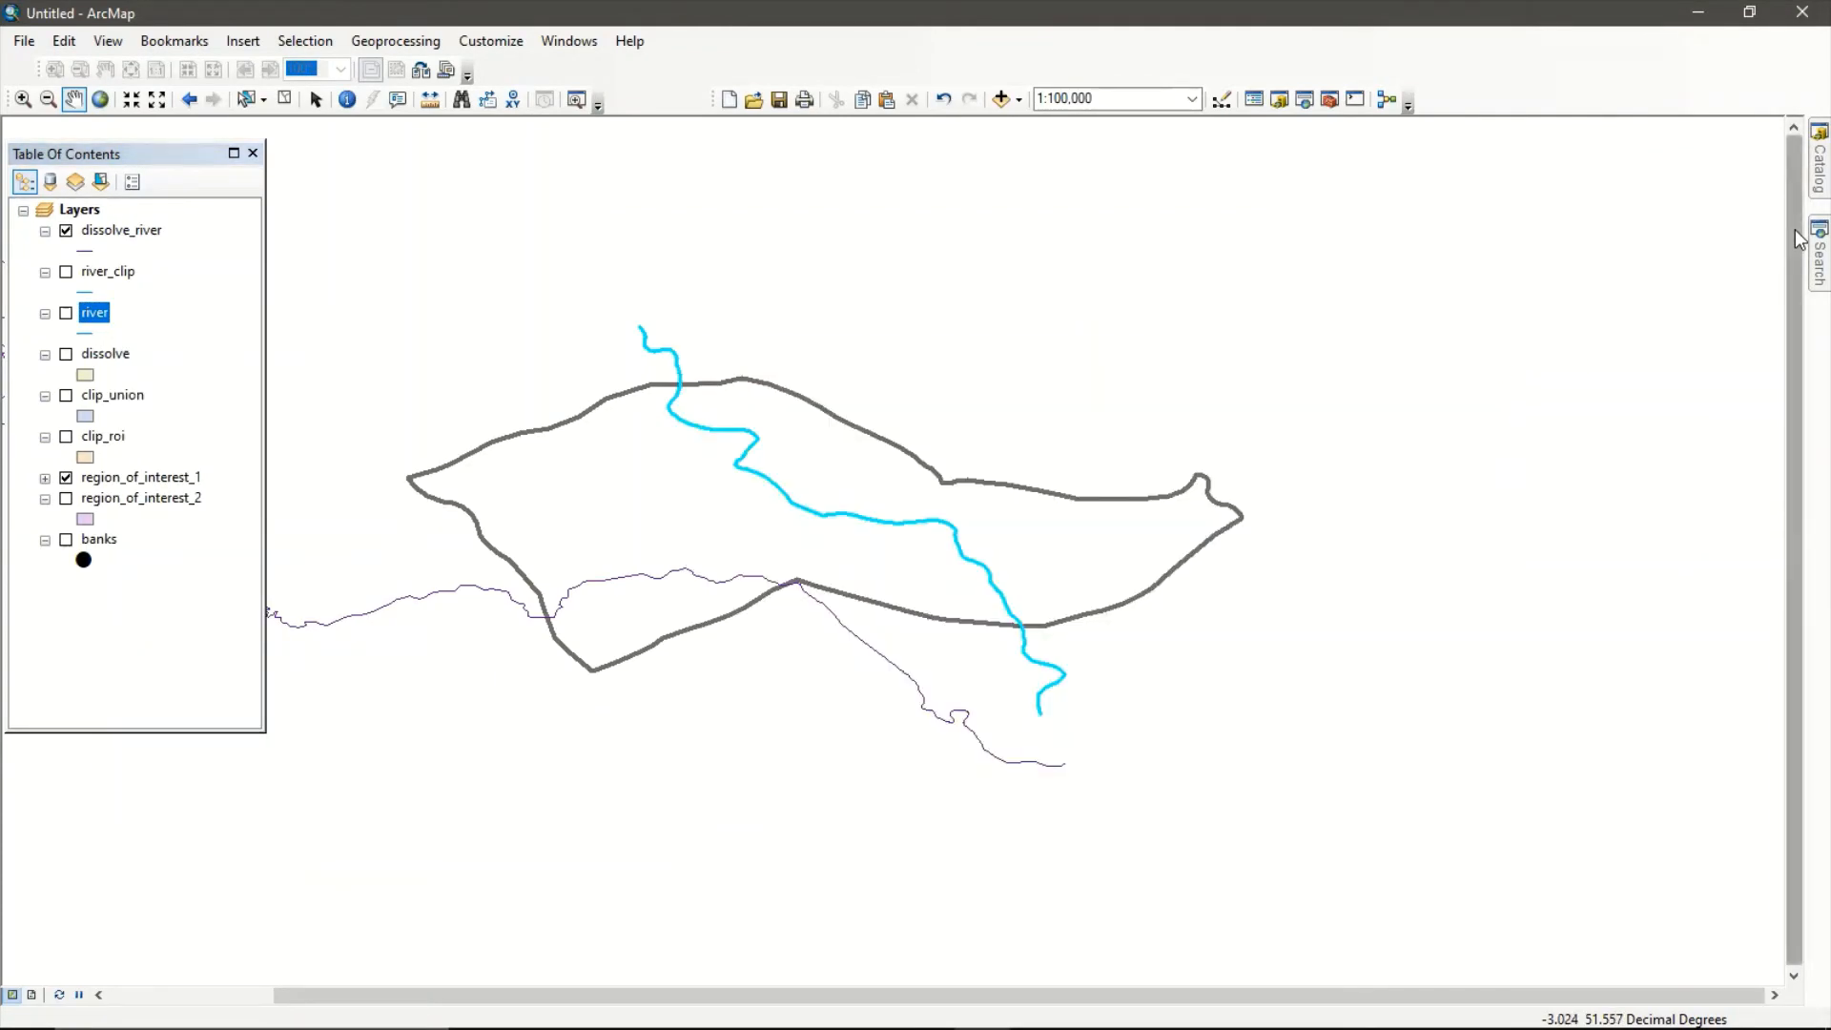
Browse the training folder's shapefiles in the Catalog, and check the region_of_interest_2 attribute table.
click(1817, 161)
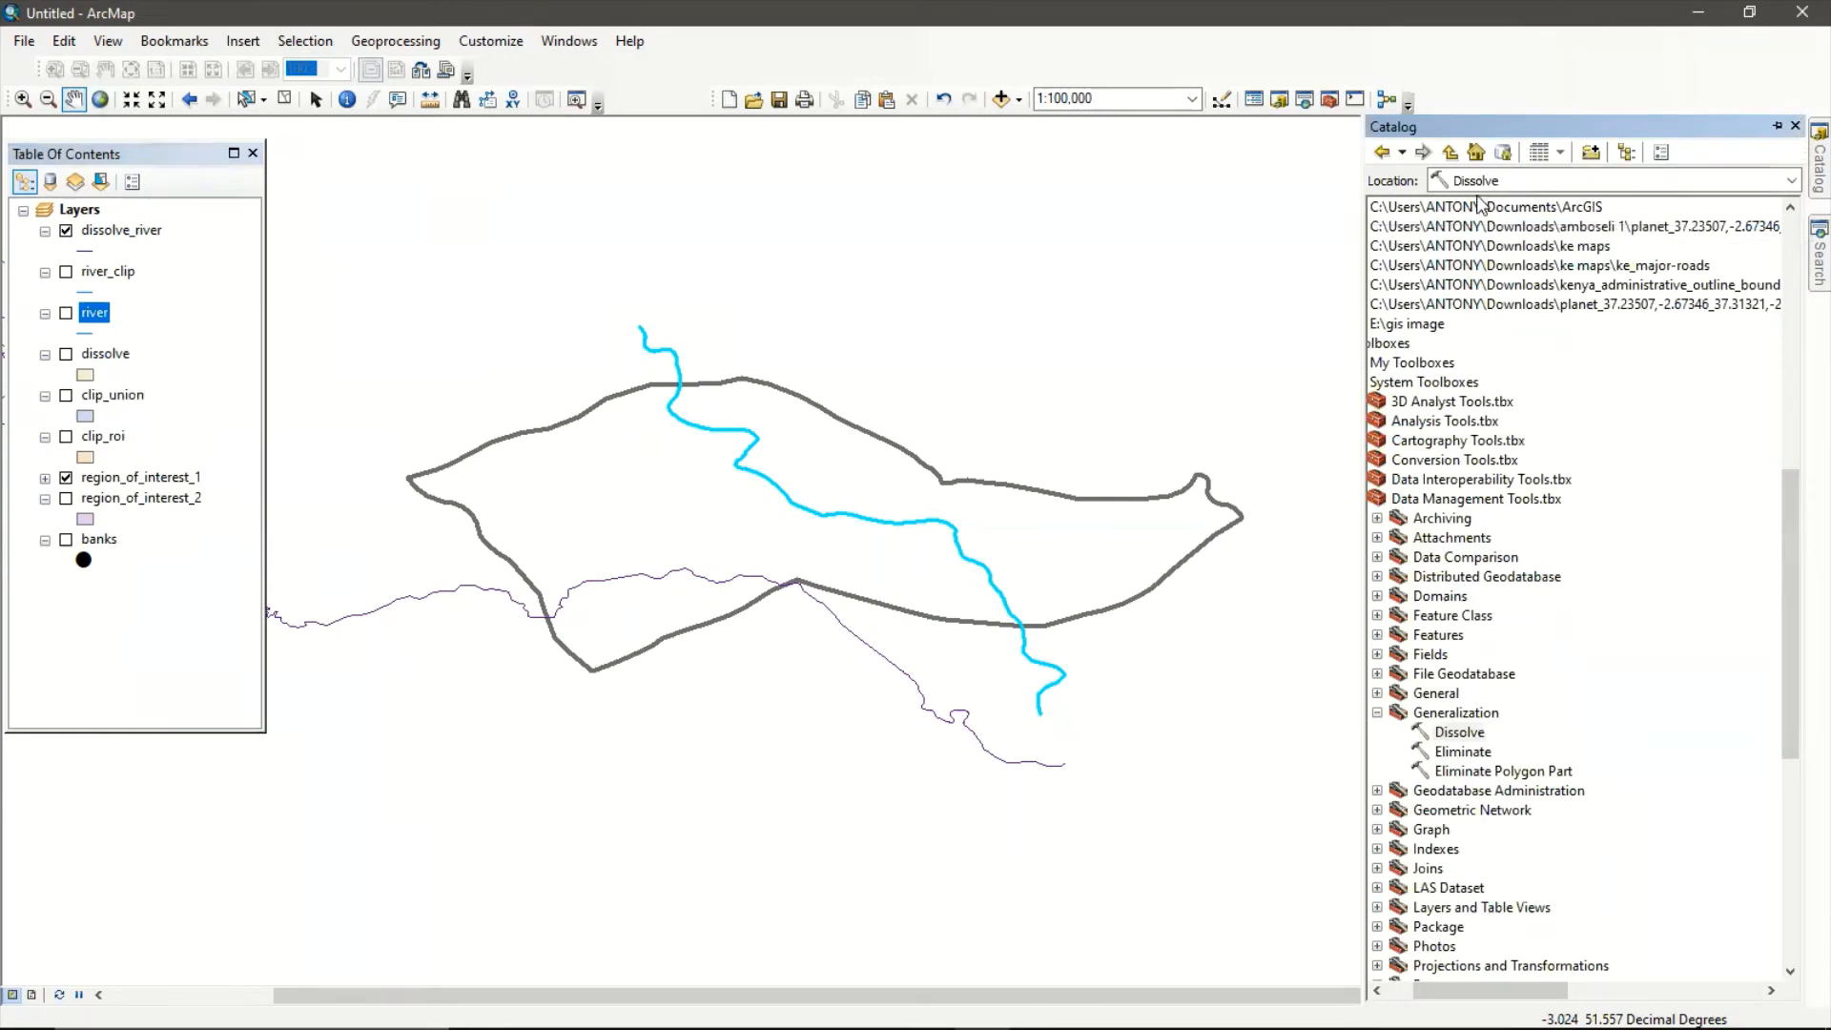
click(1384, 153)
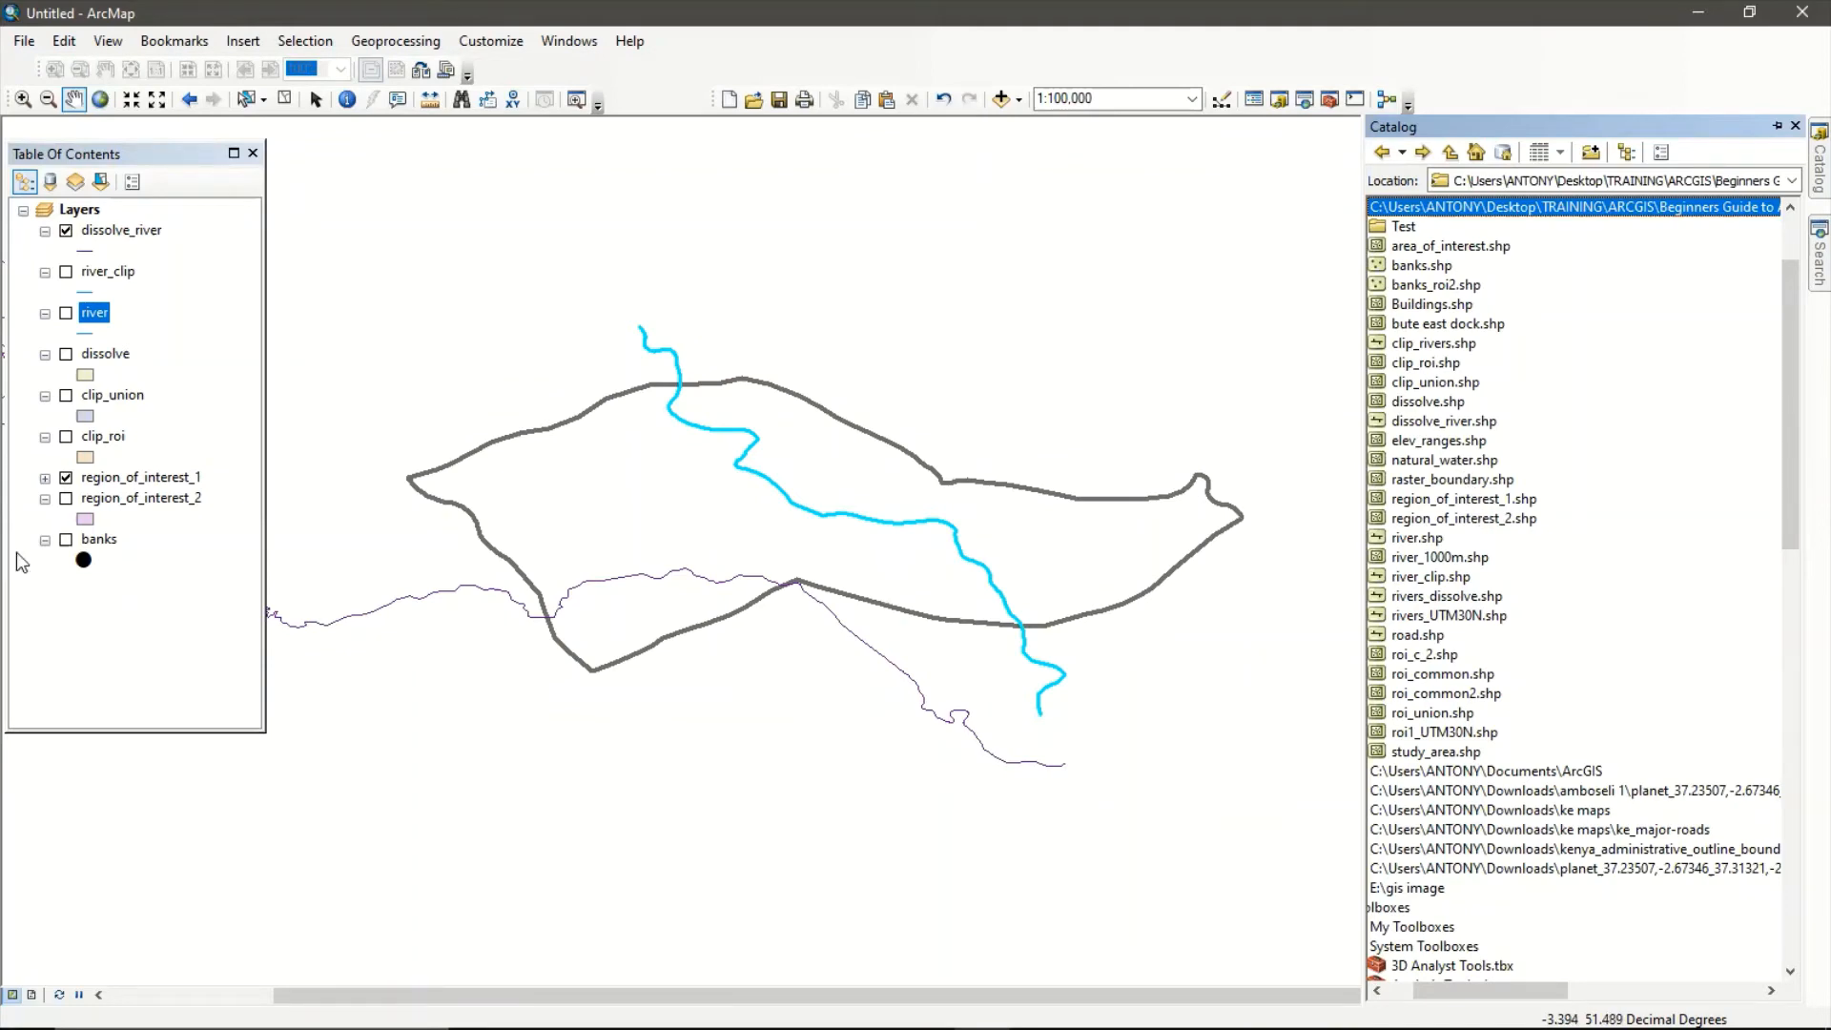
right_click(98, 503)
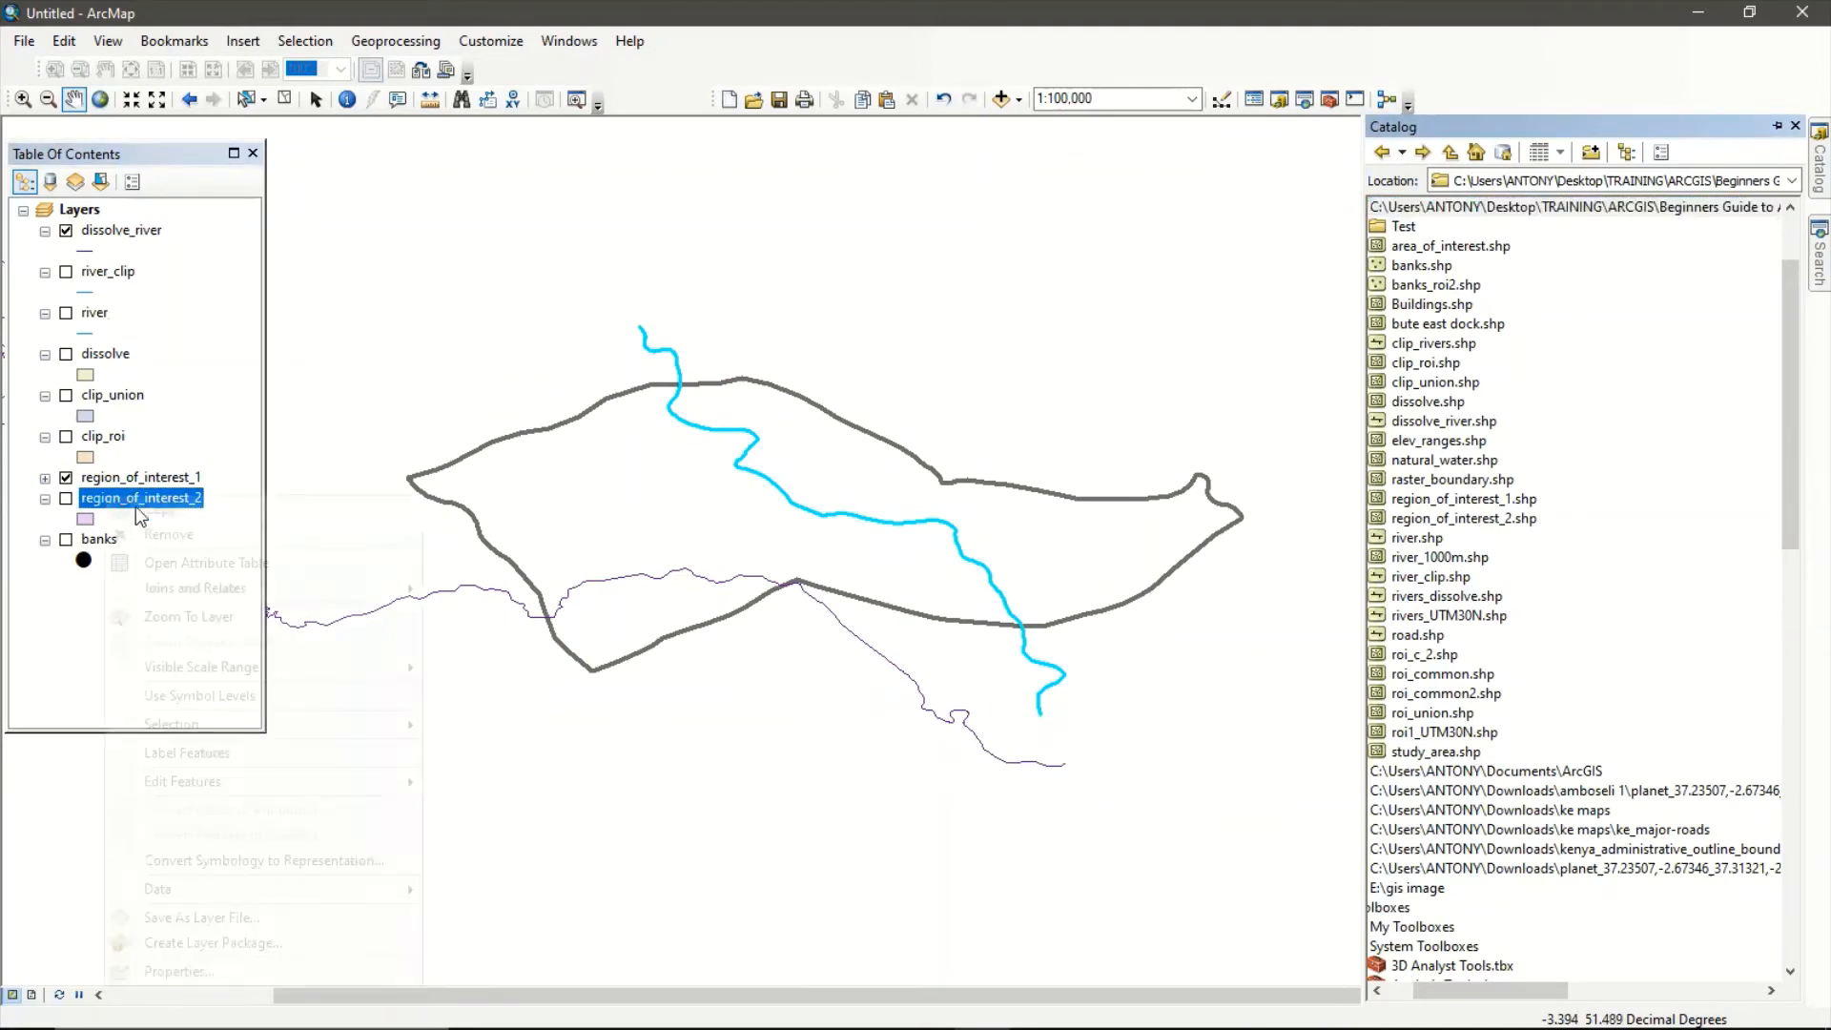
click(204, 553)
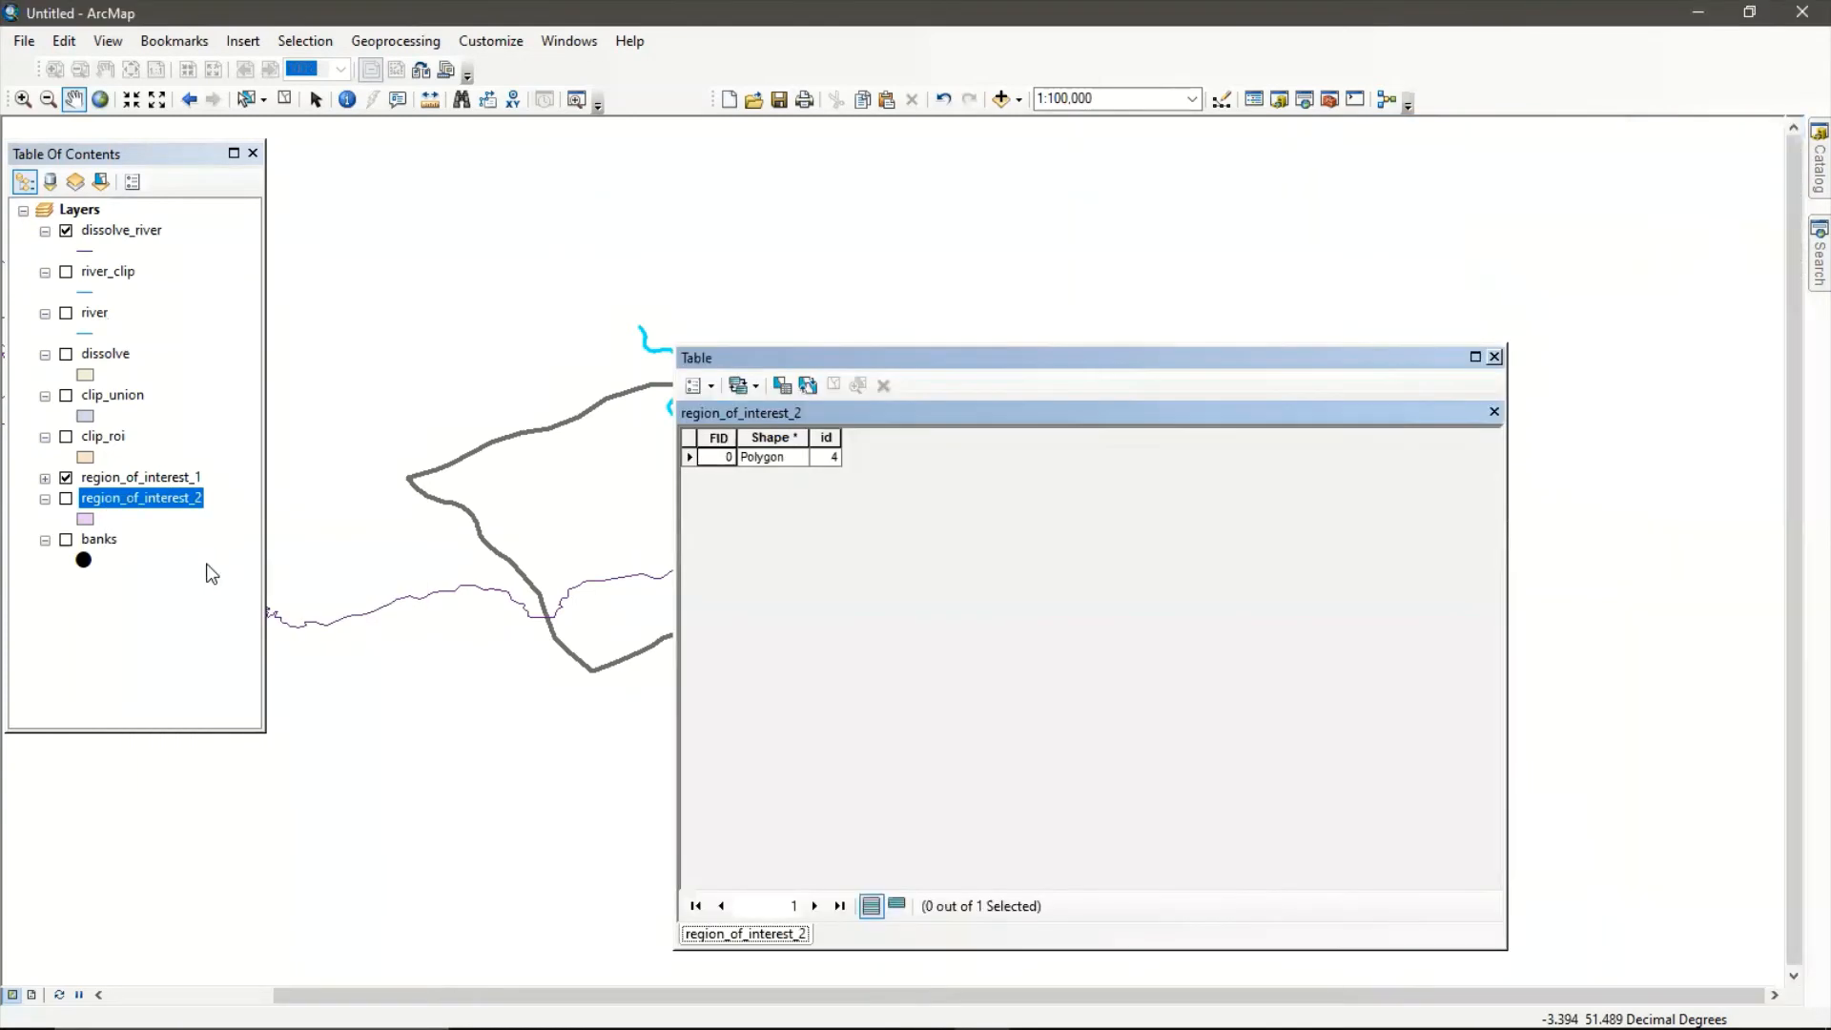
click(1494, 358)
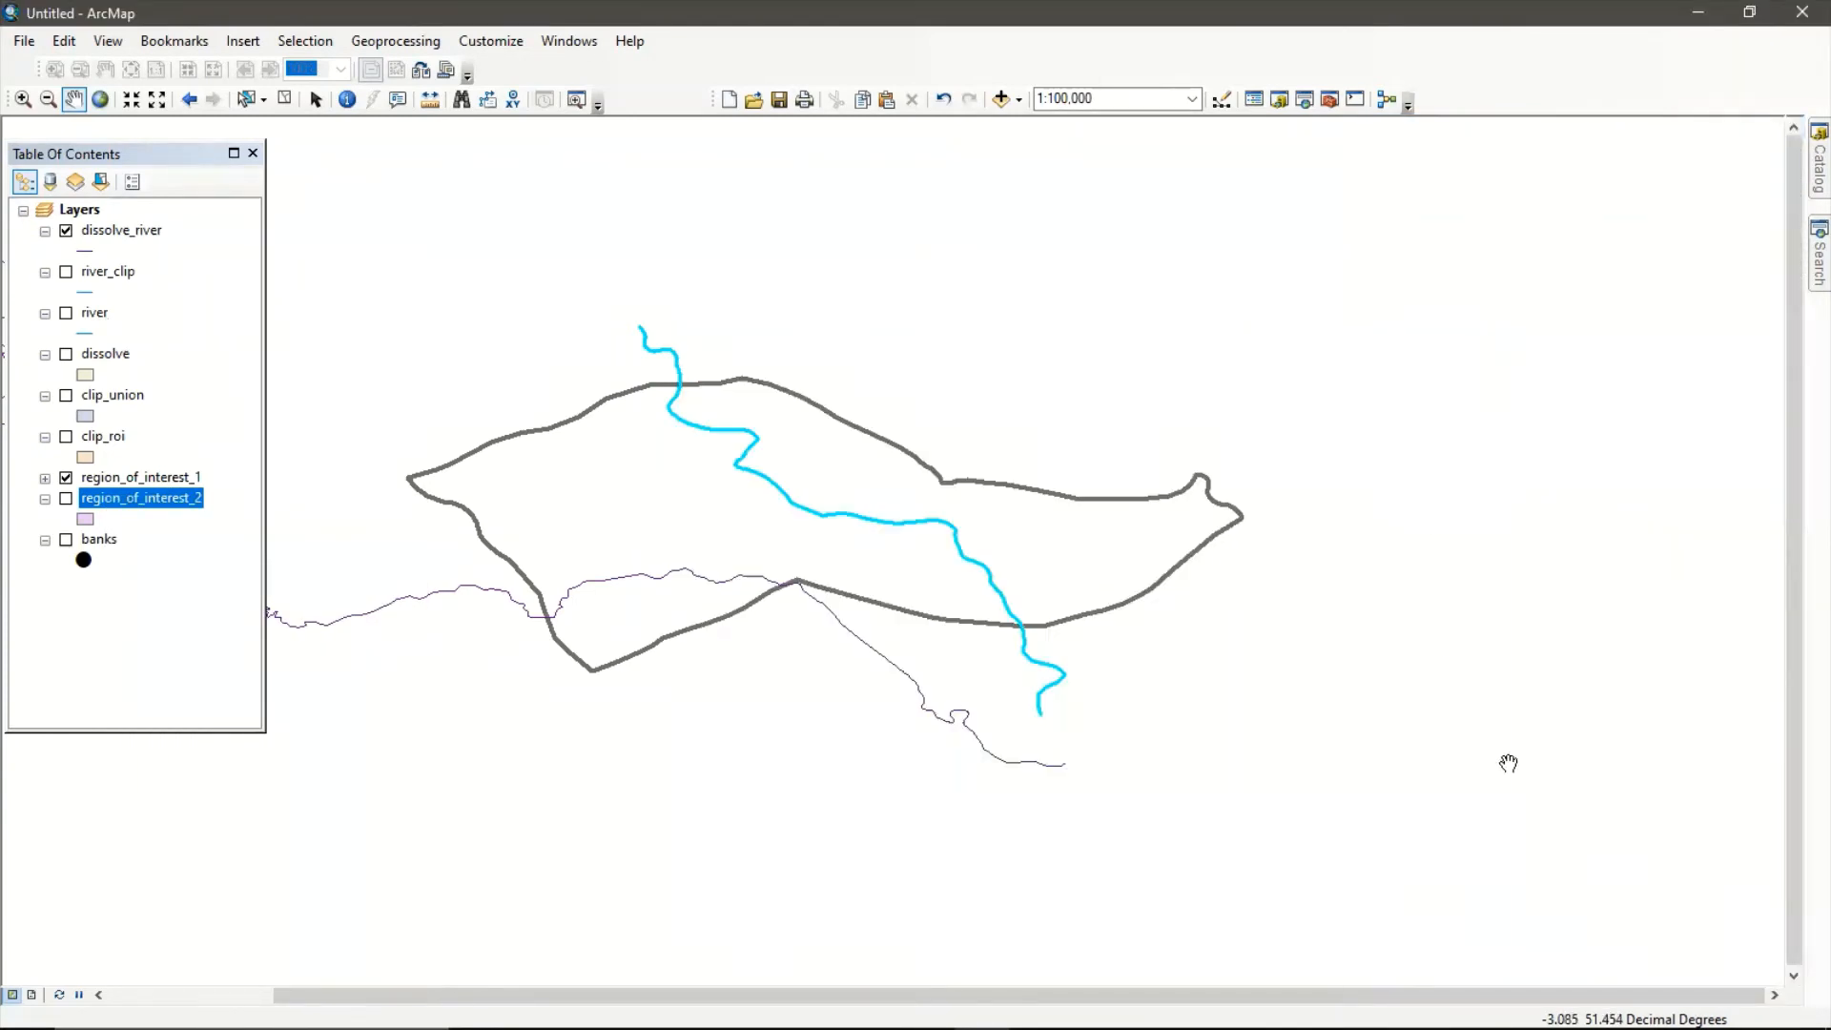
Add the natural_water.shp shapefile from the training folder to the map.
click(1812, 160)
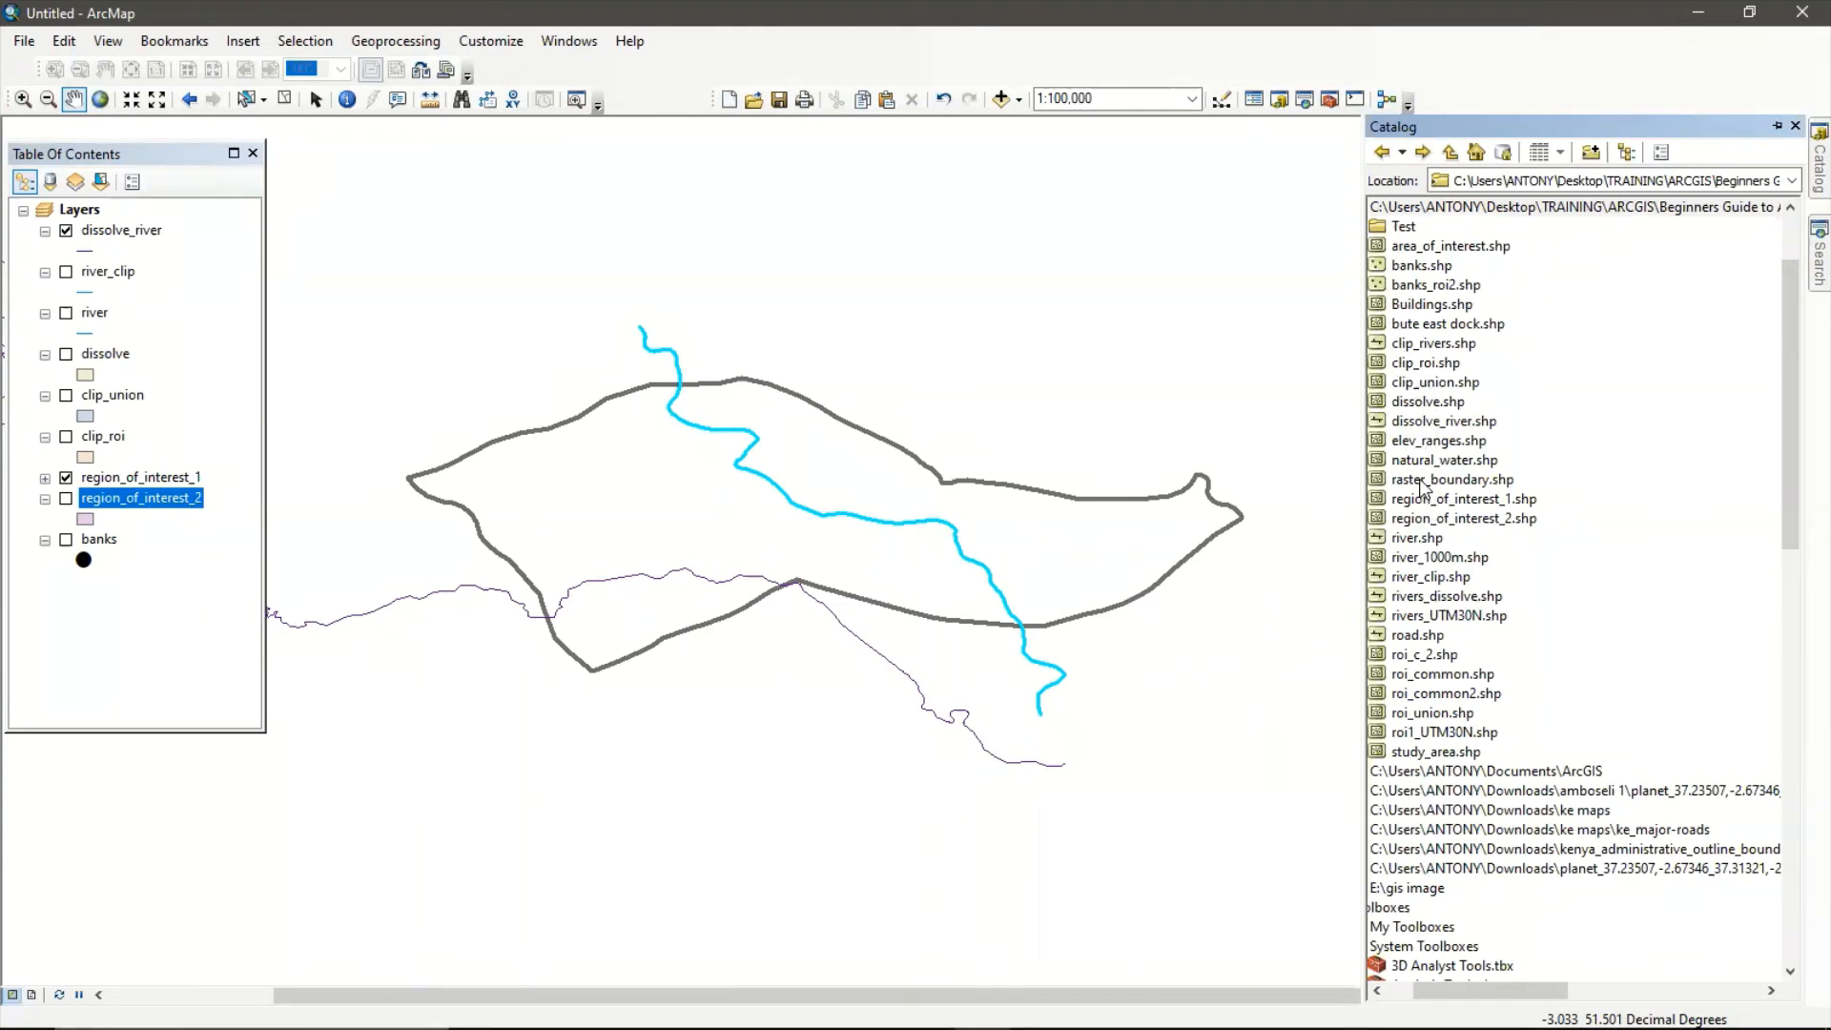
drag(1418, 465, 687, 506)
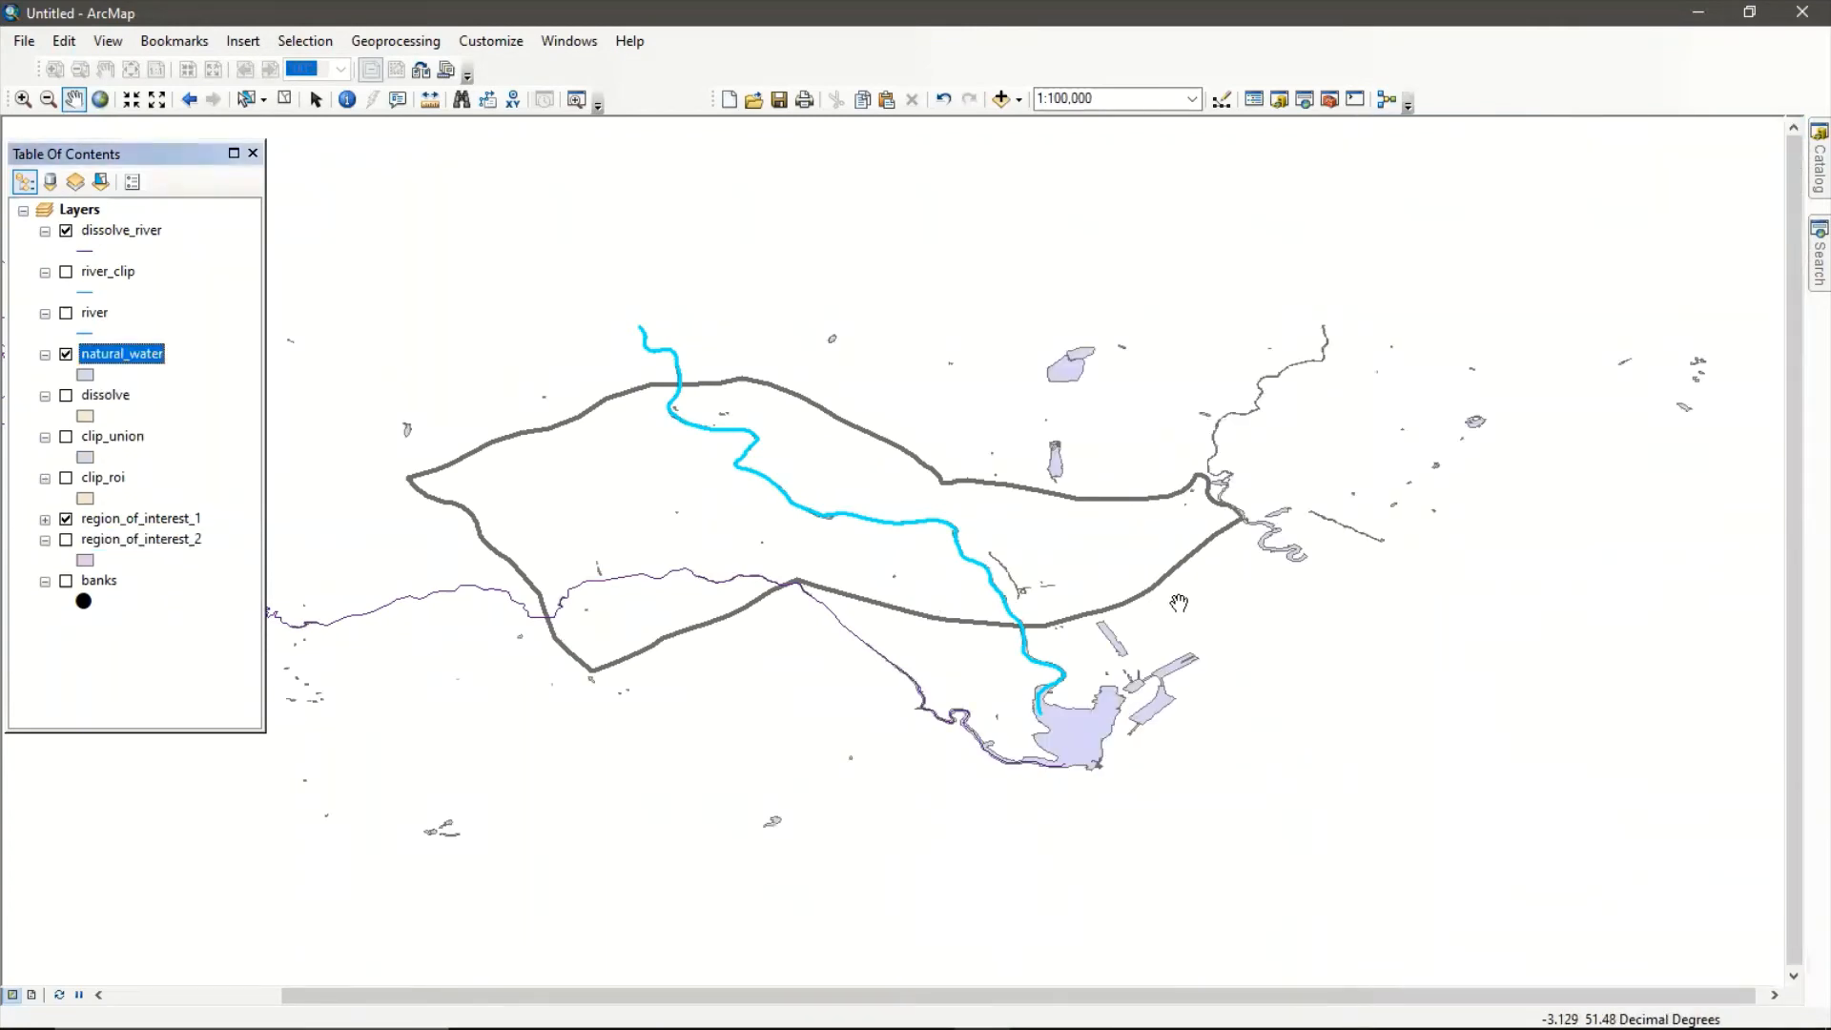
scroll(1131, 609, up, 2)
scroll(1119, 606, up, 2)
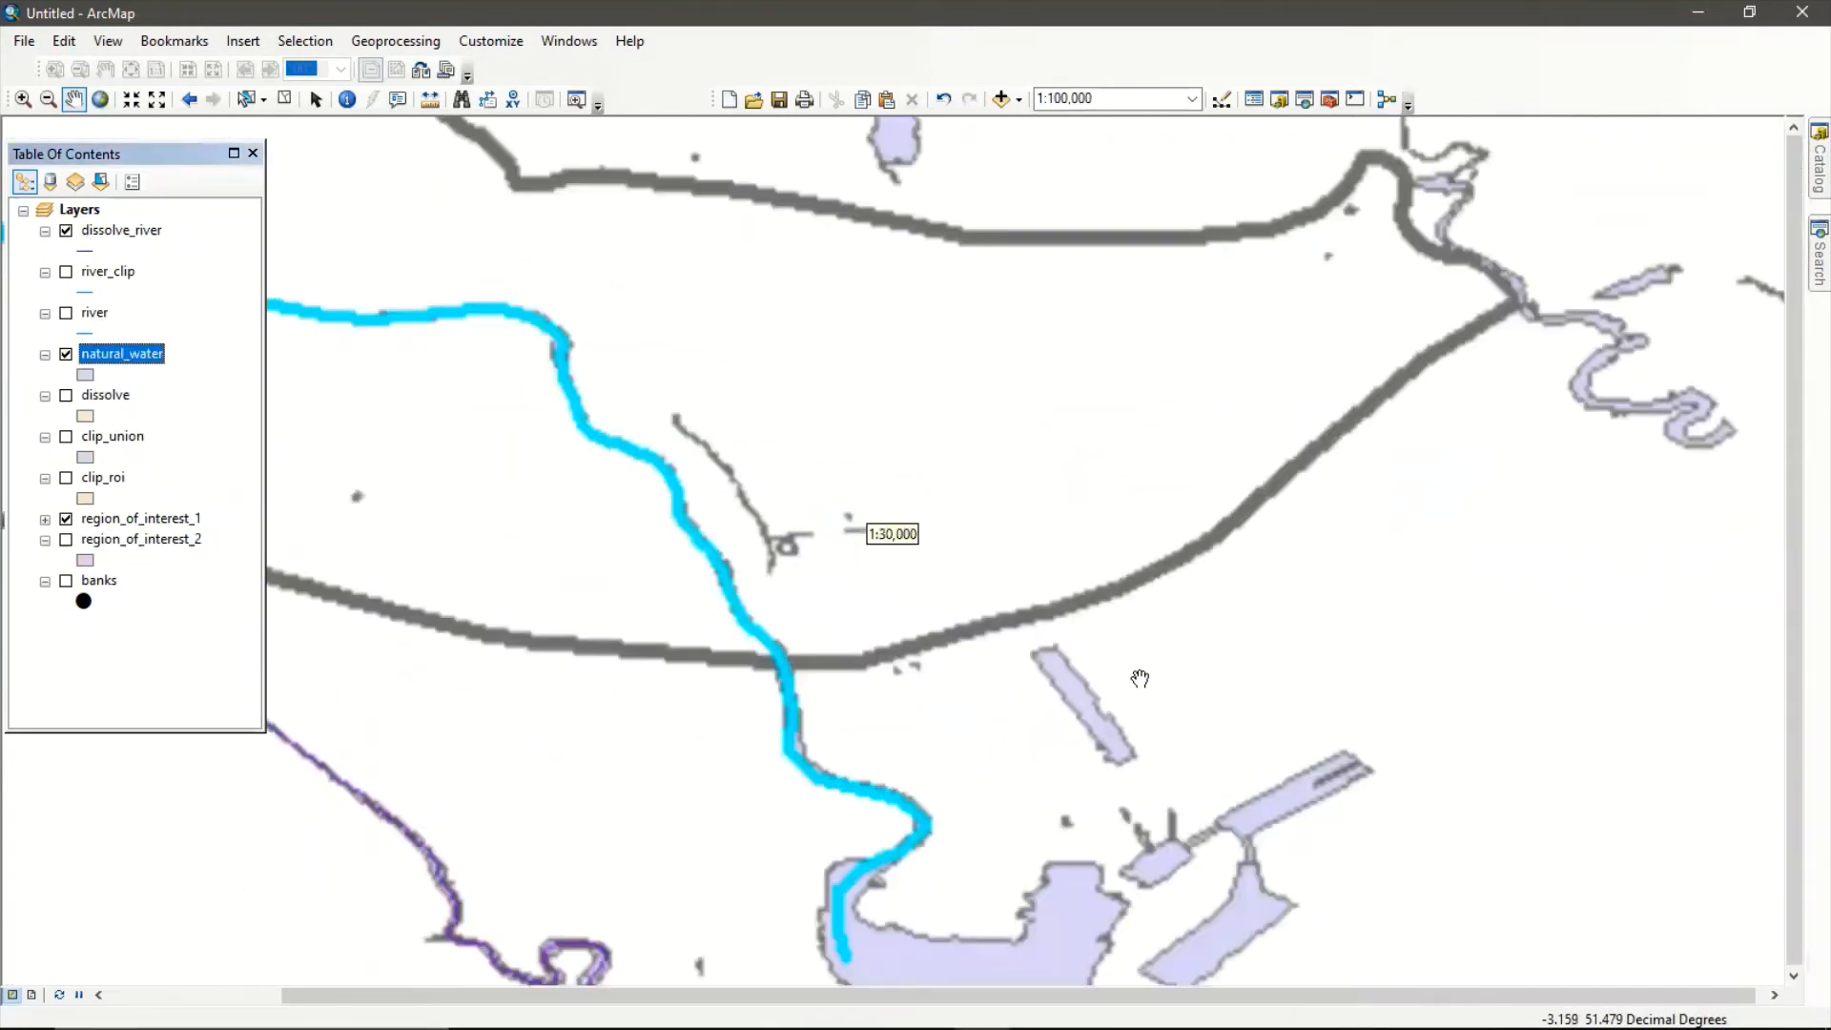
drag(1153, 792, 1066, 483)
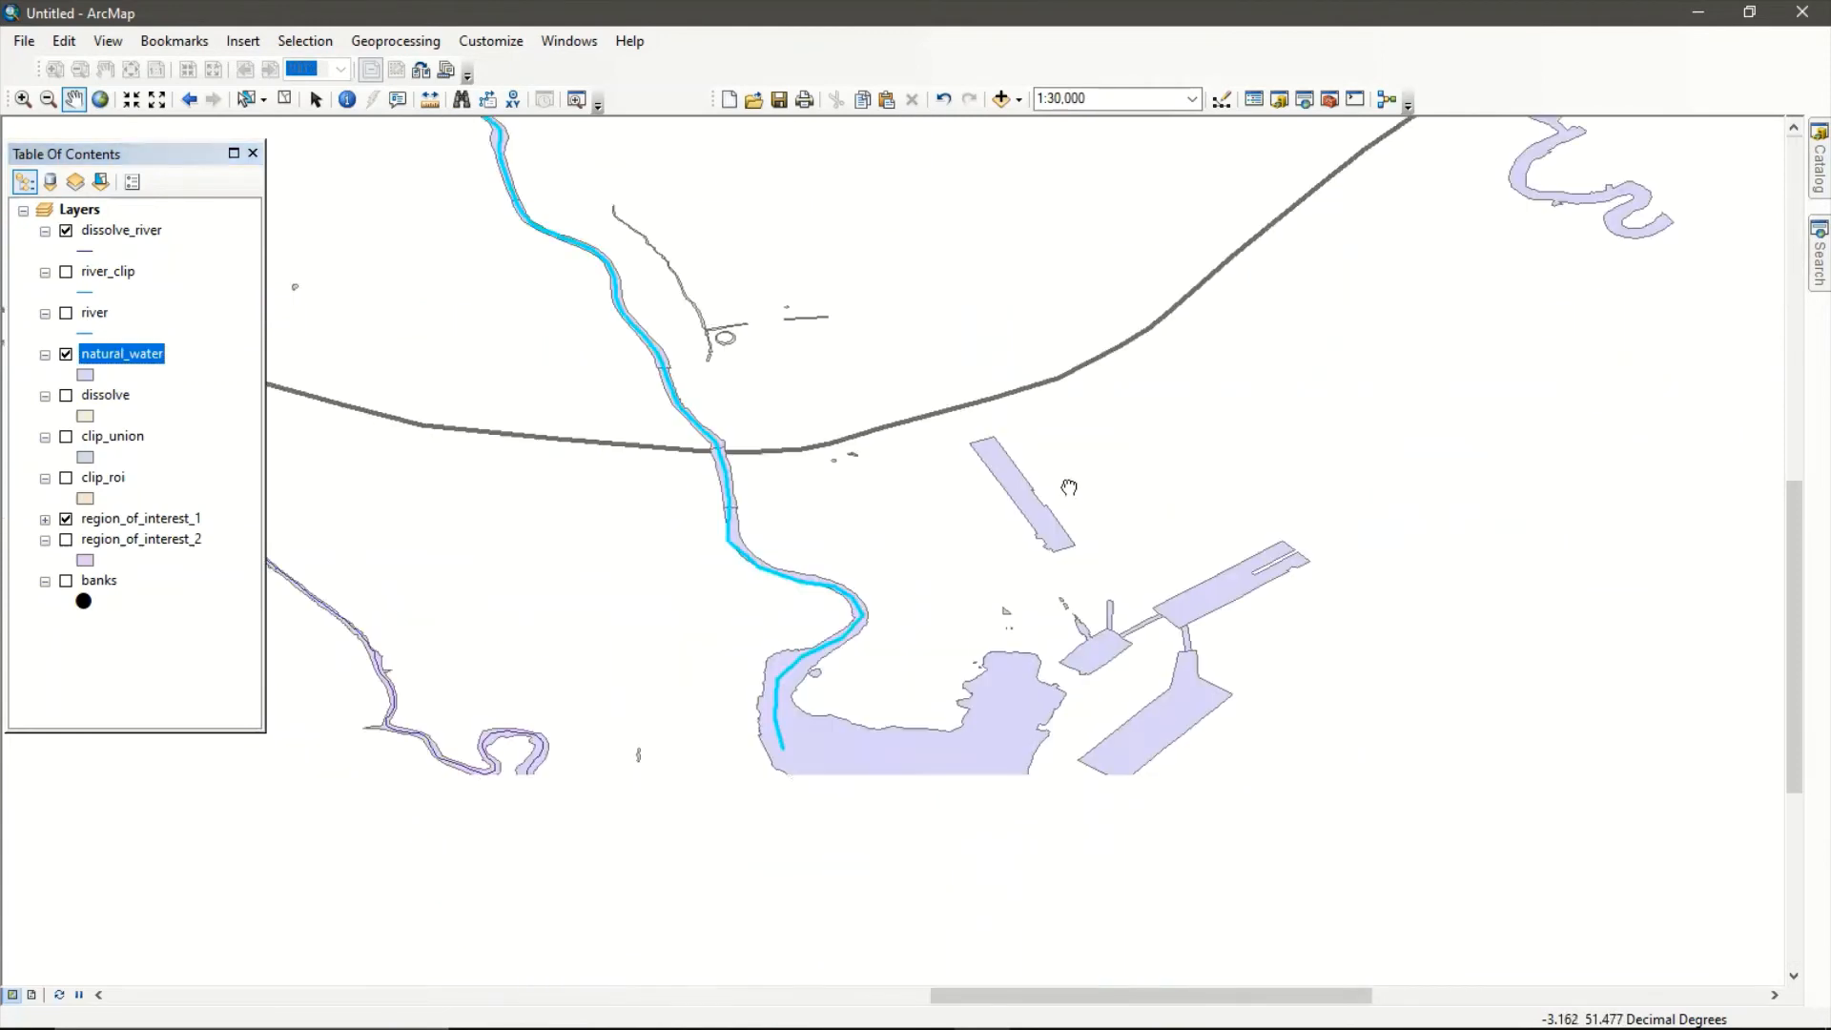
Open the natural_water layer's attribute table and widen its window to show more fields.
right_click(119, 353)
click(204, 416)
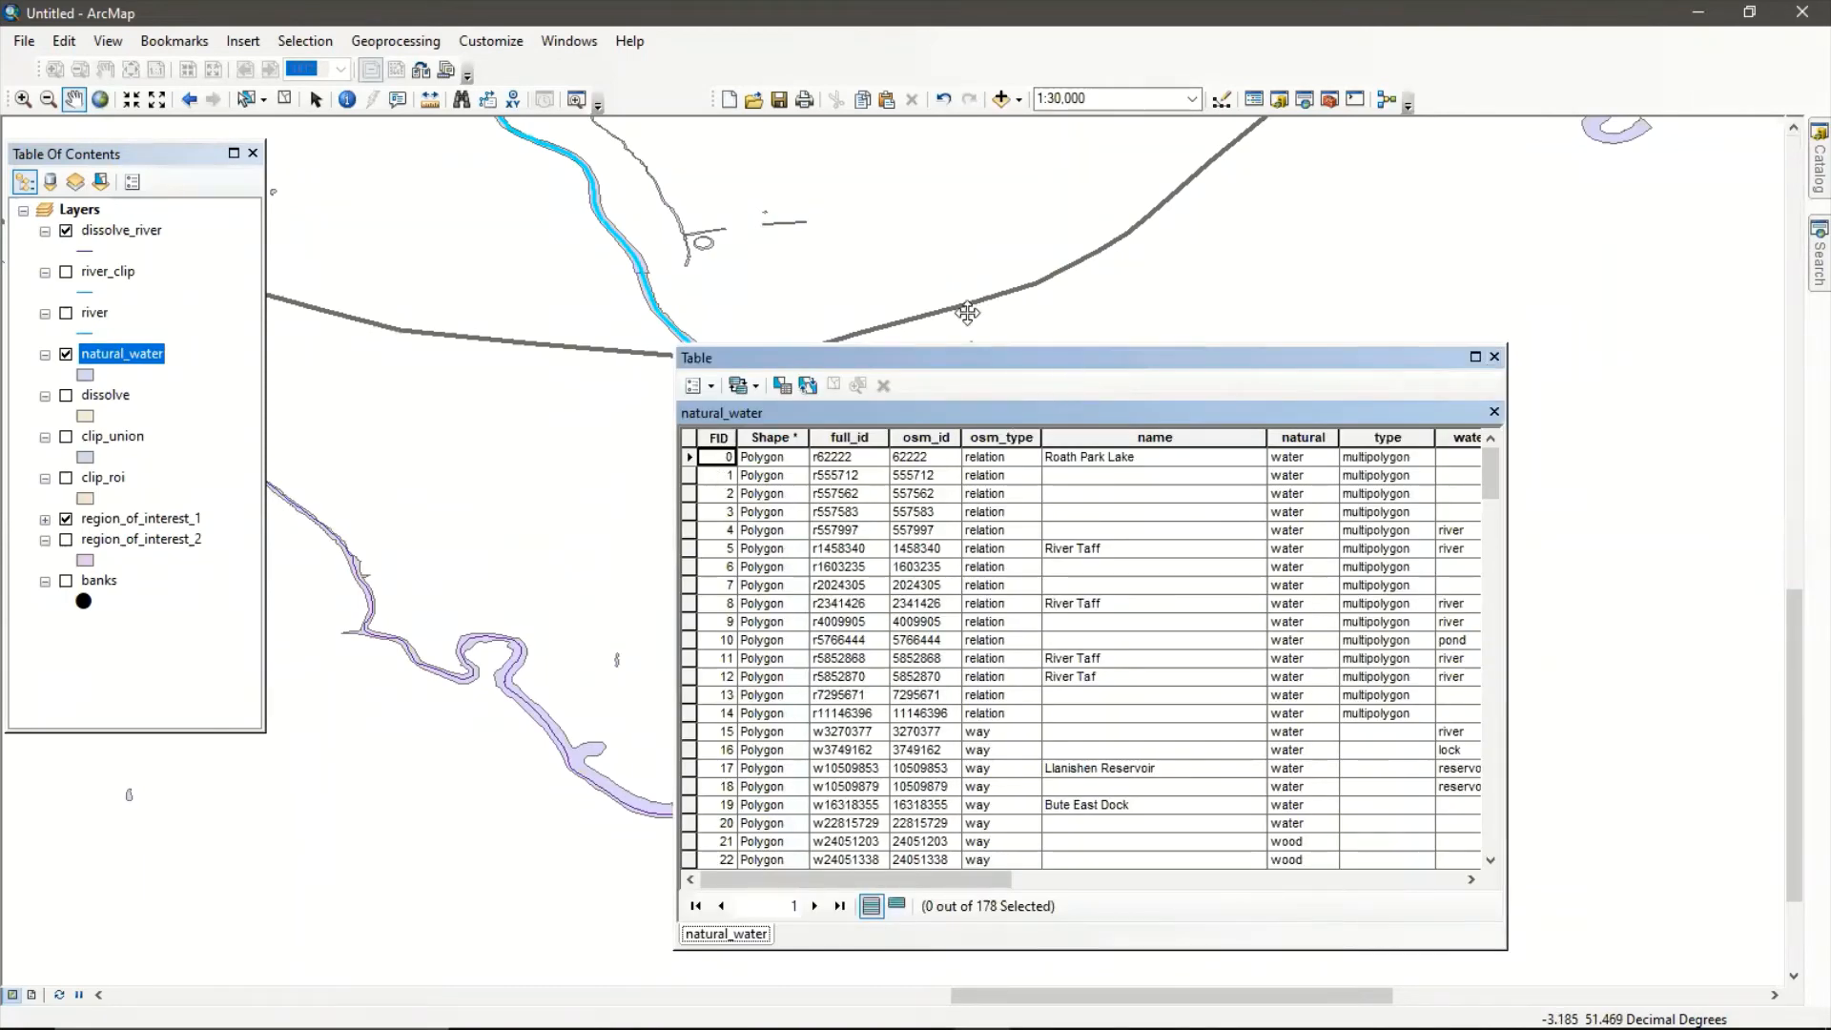
drag(1110, 361, 927, 336)
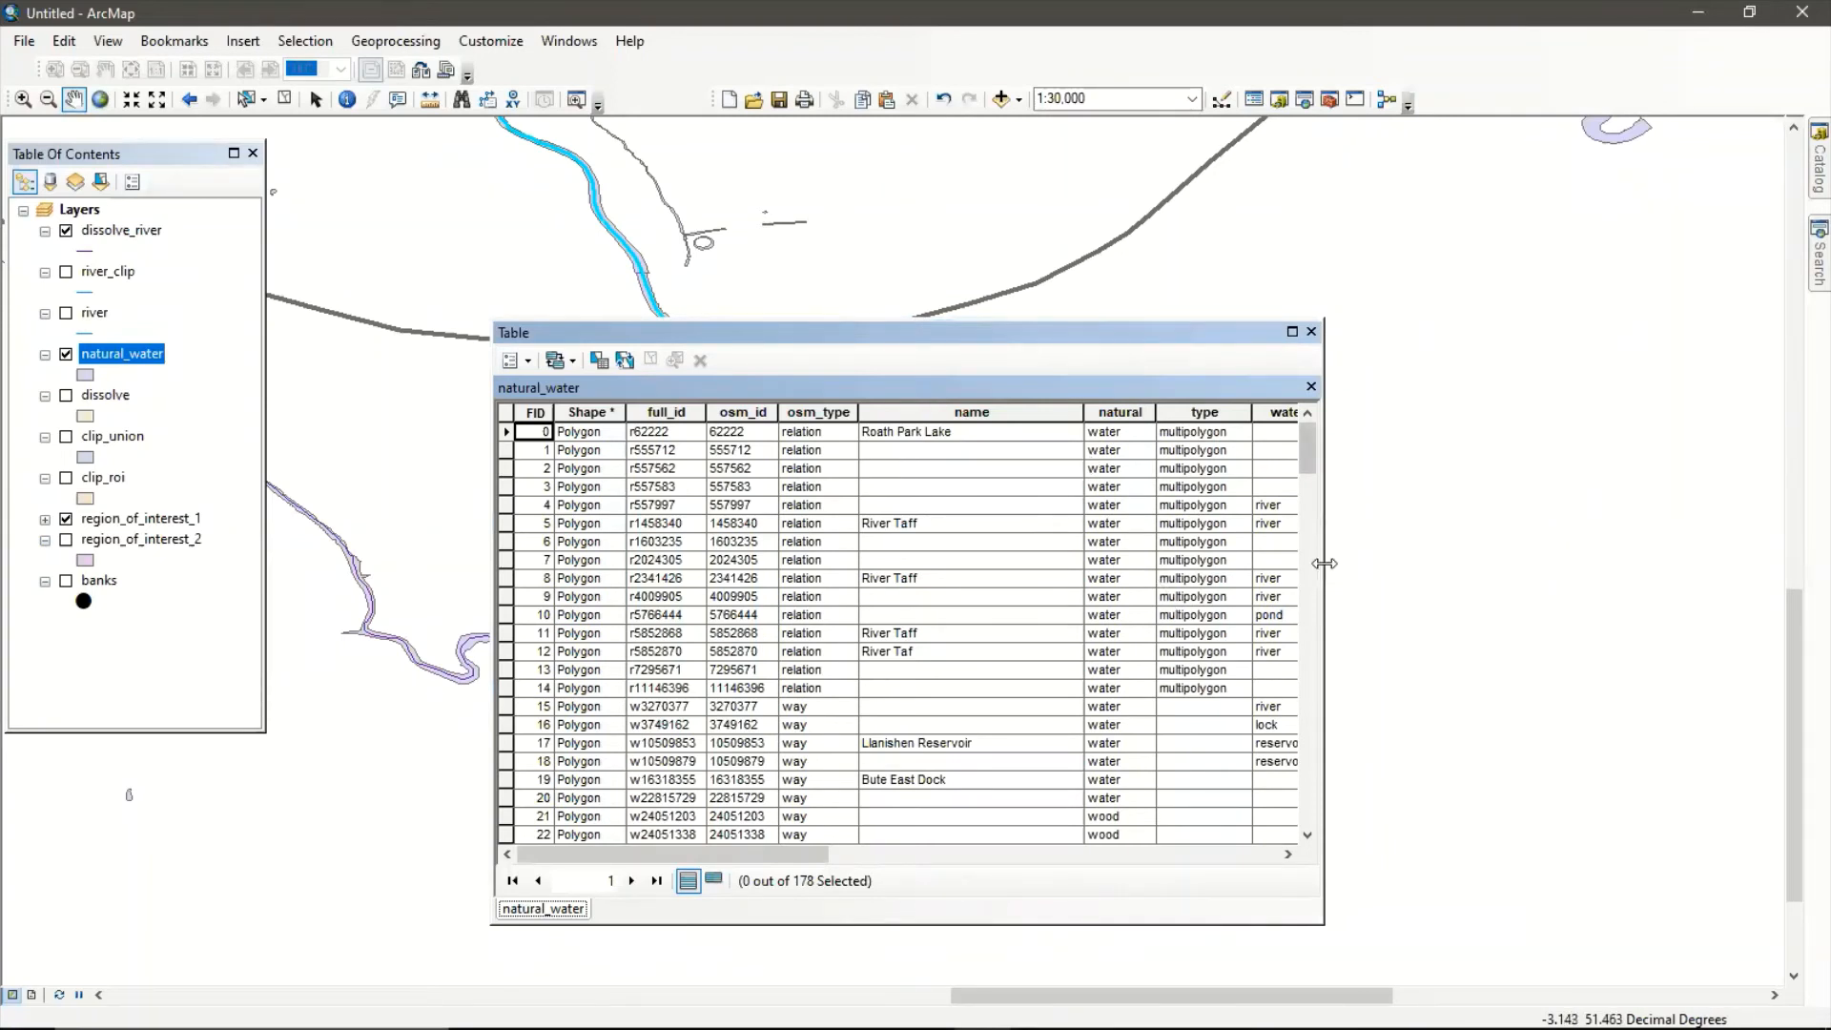
drag(1324, 563, 1614, 563)
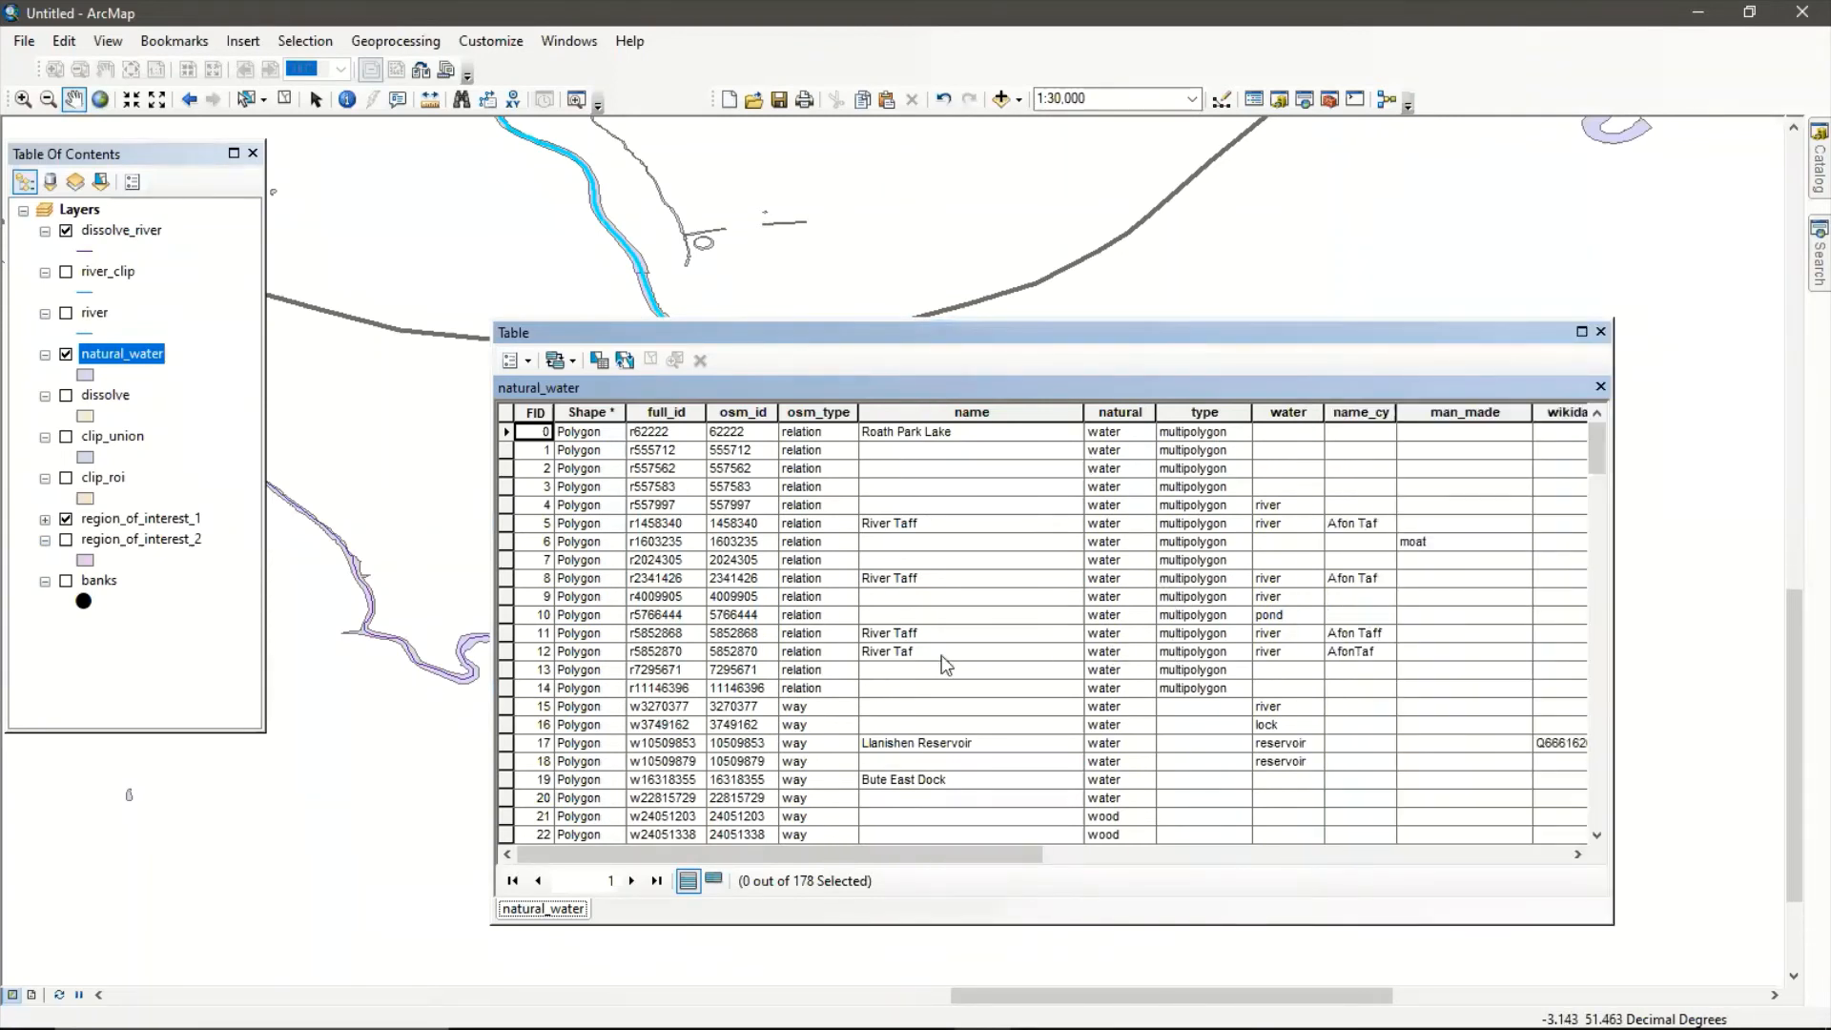
Examine the name, natural and water fields across the natural_water records, and close the table.
scroll(974, 599, down, 4)
scroll(975, 599, down, 3)
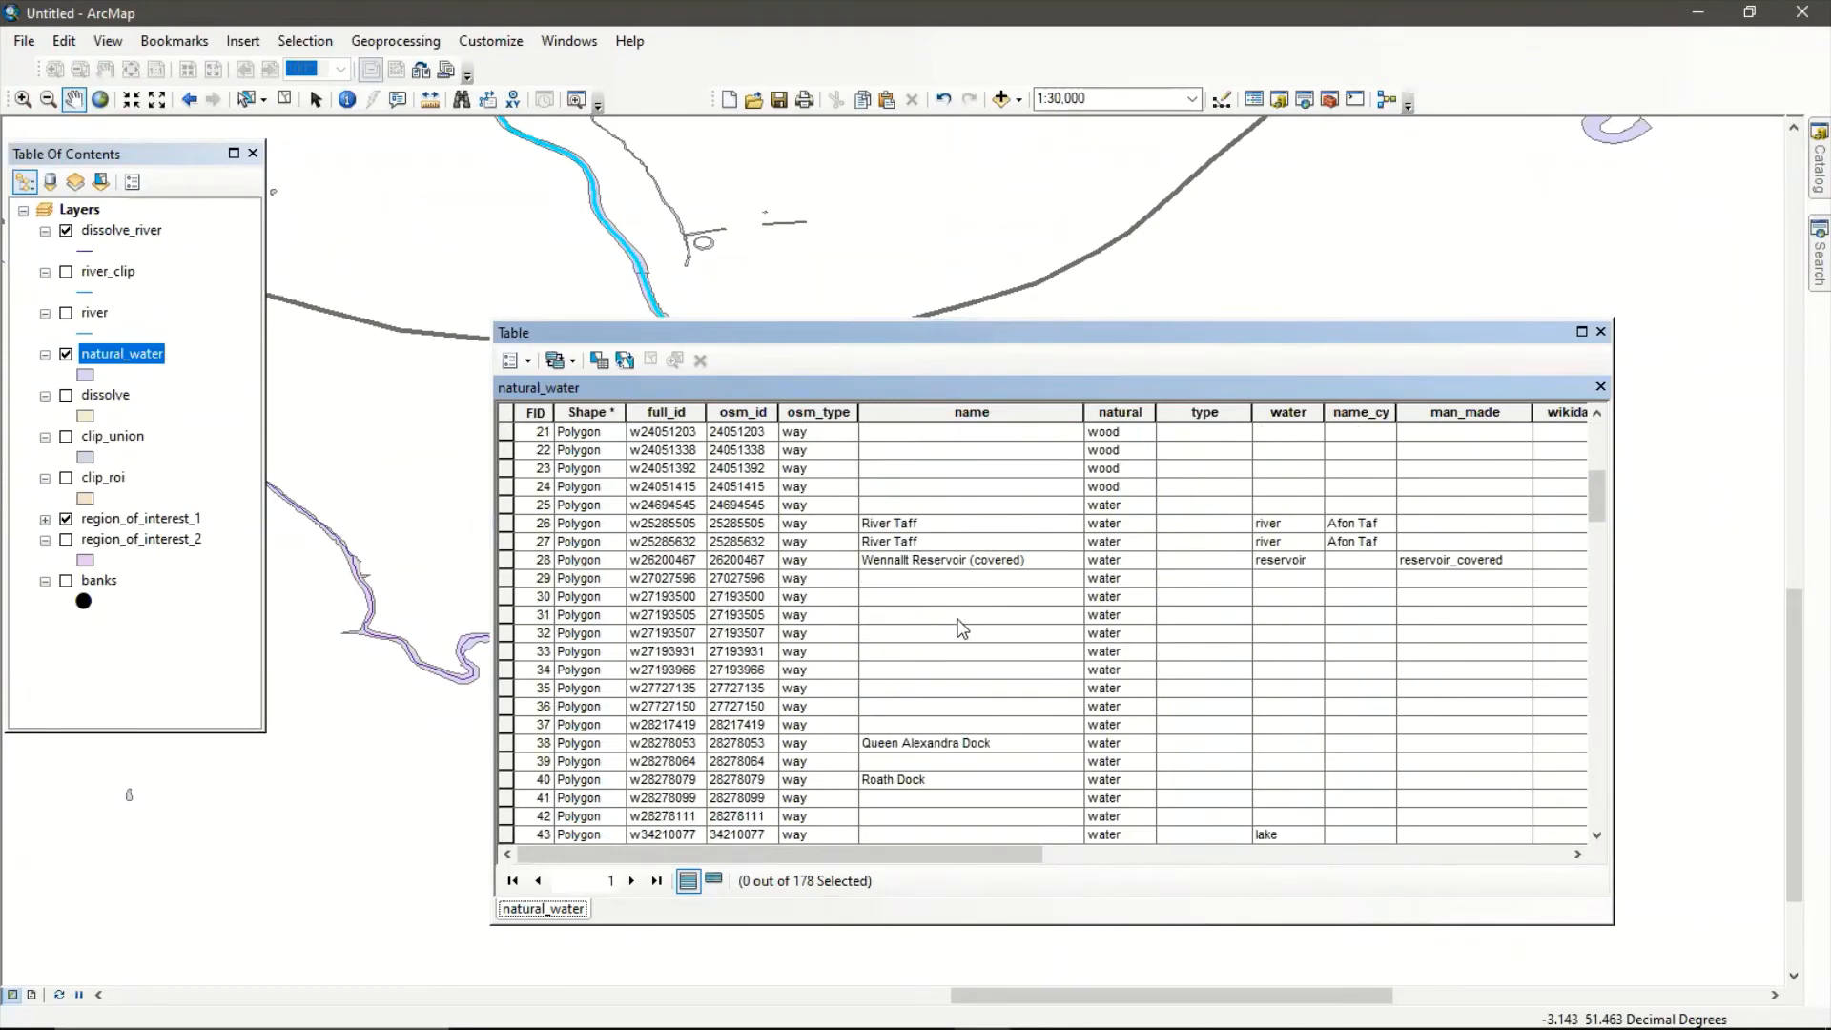
scroll(959, 614, down, 5)
scroll(961, 618, down, 5)
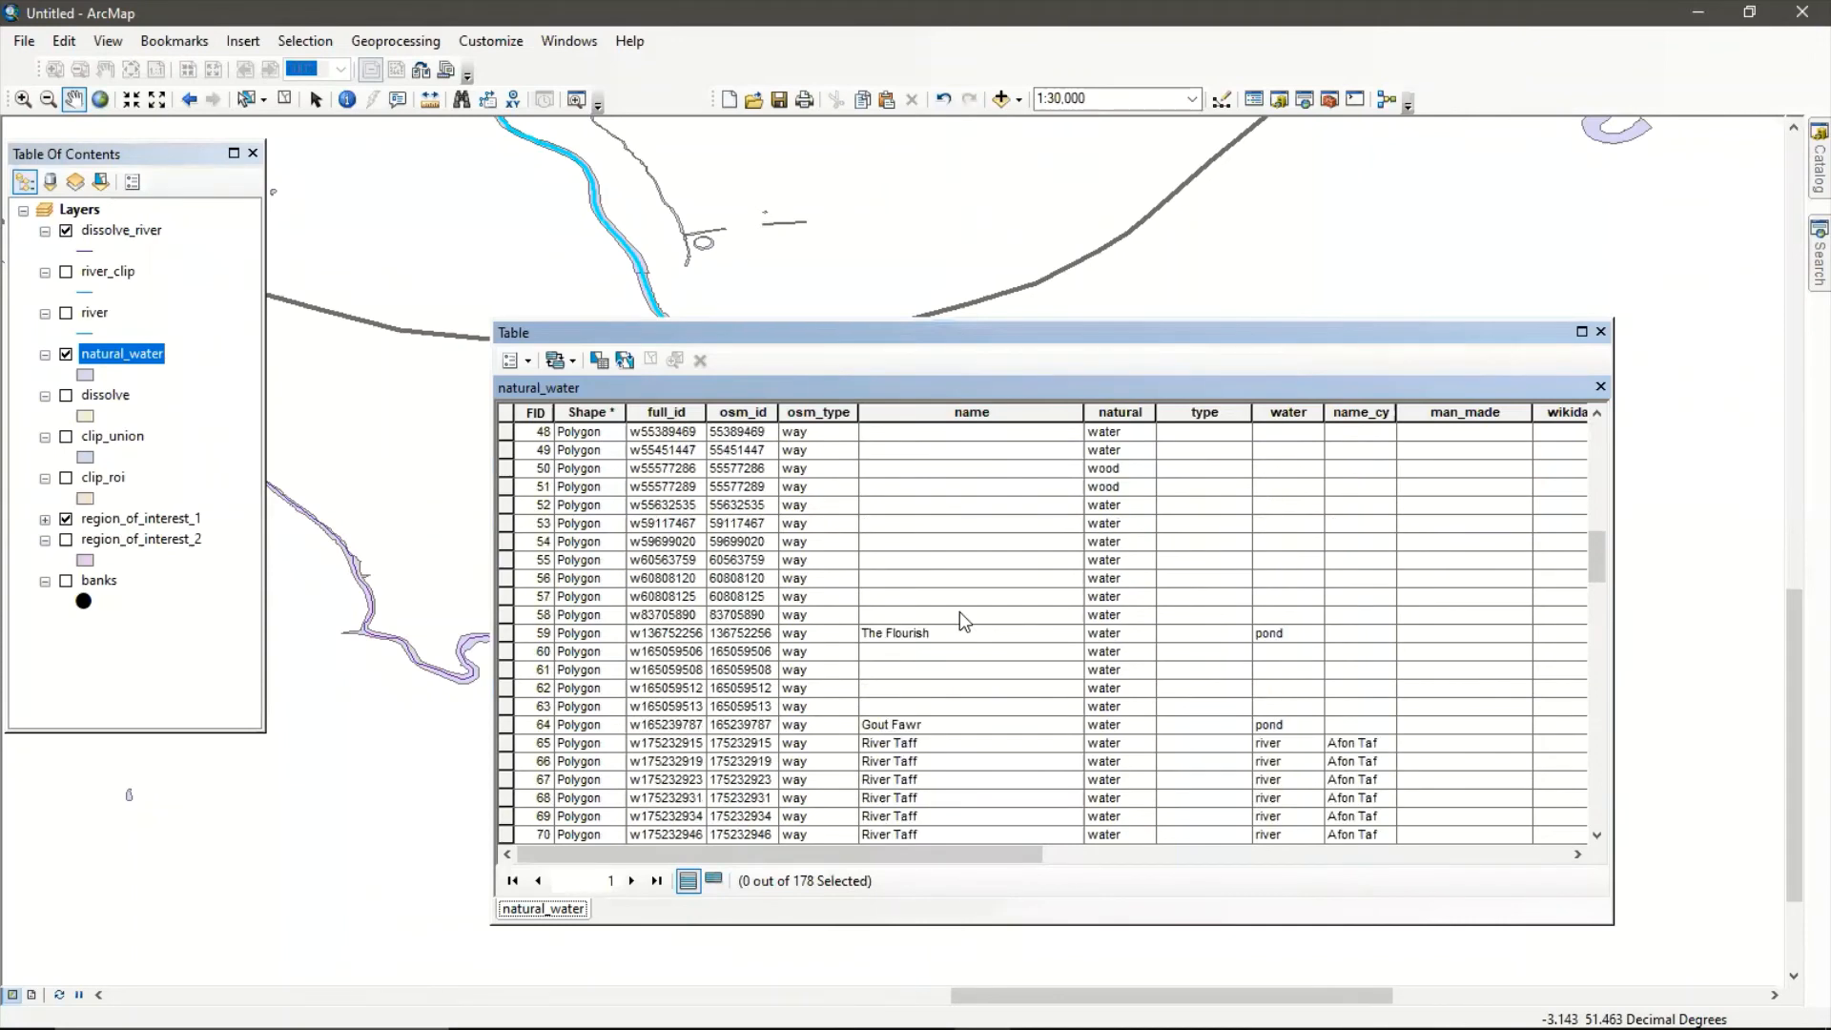
scroll(959, 614, down, 3)
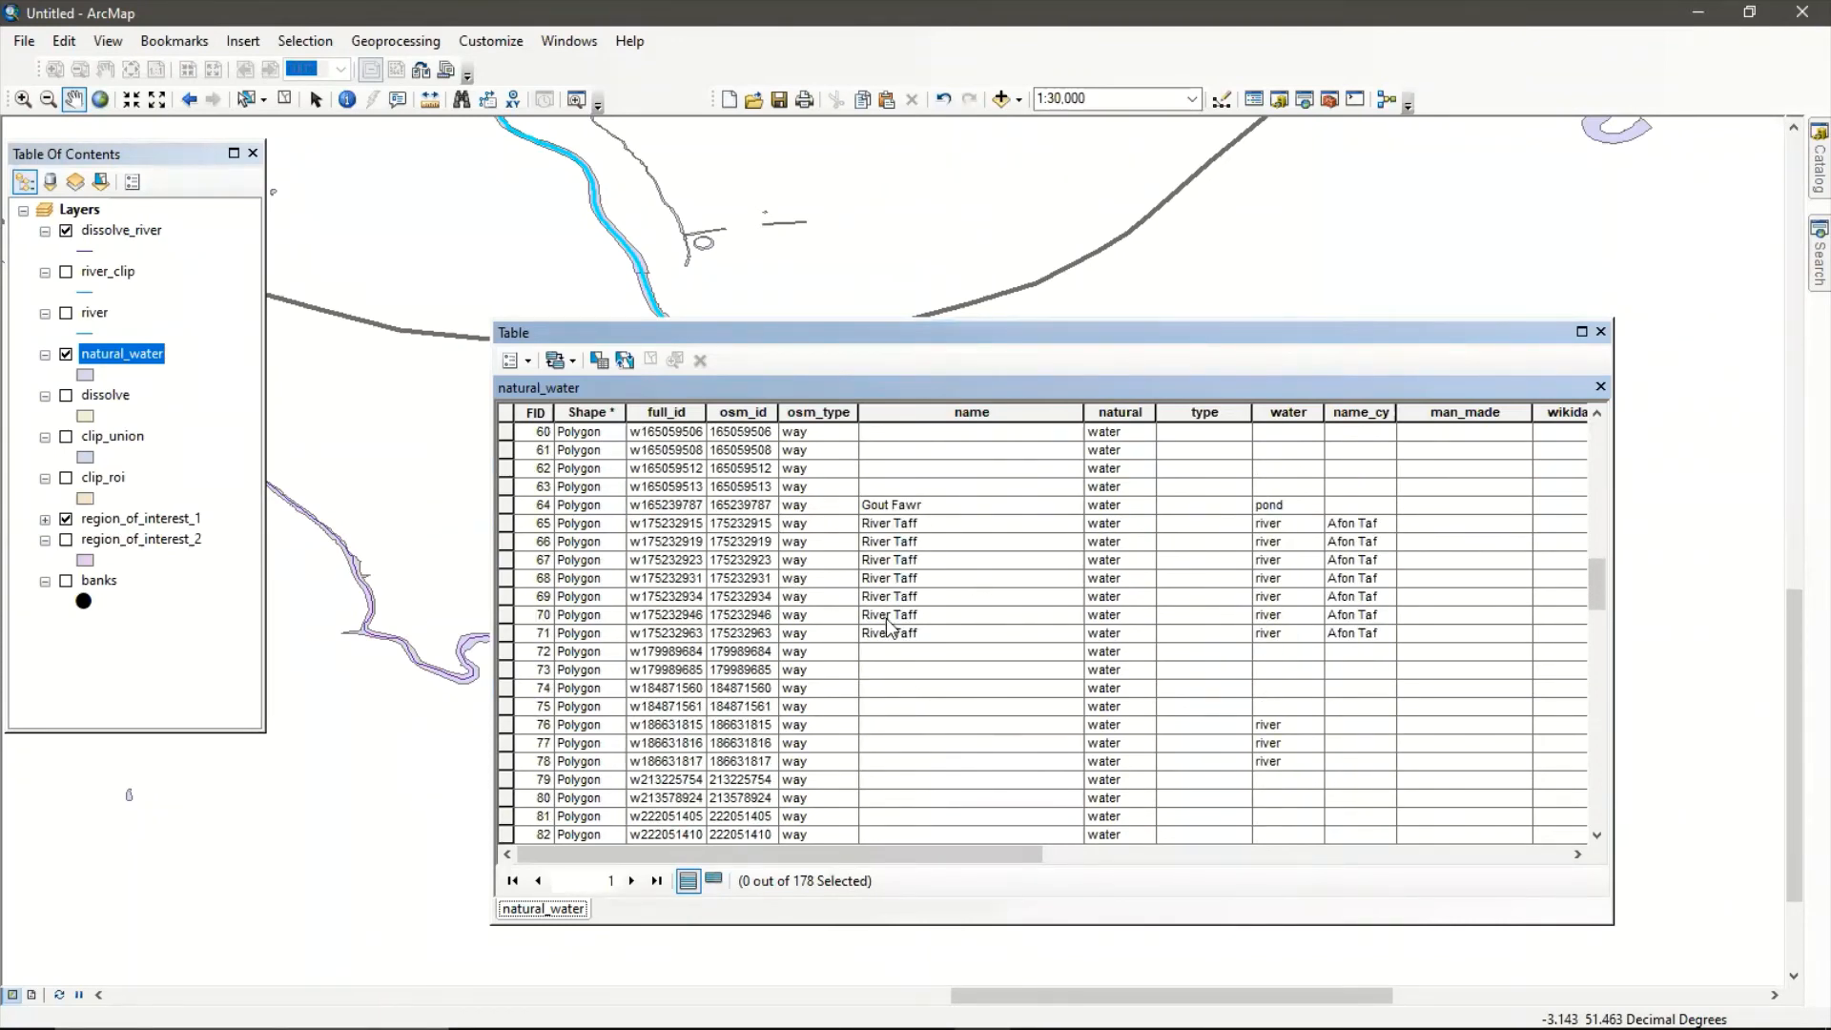
scroll(885, 620, down, 2)
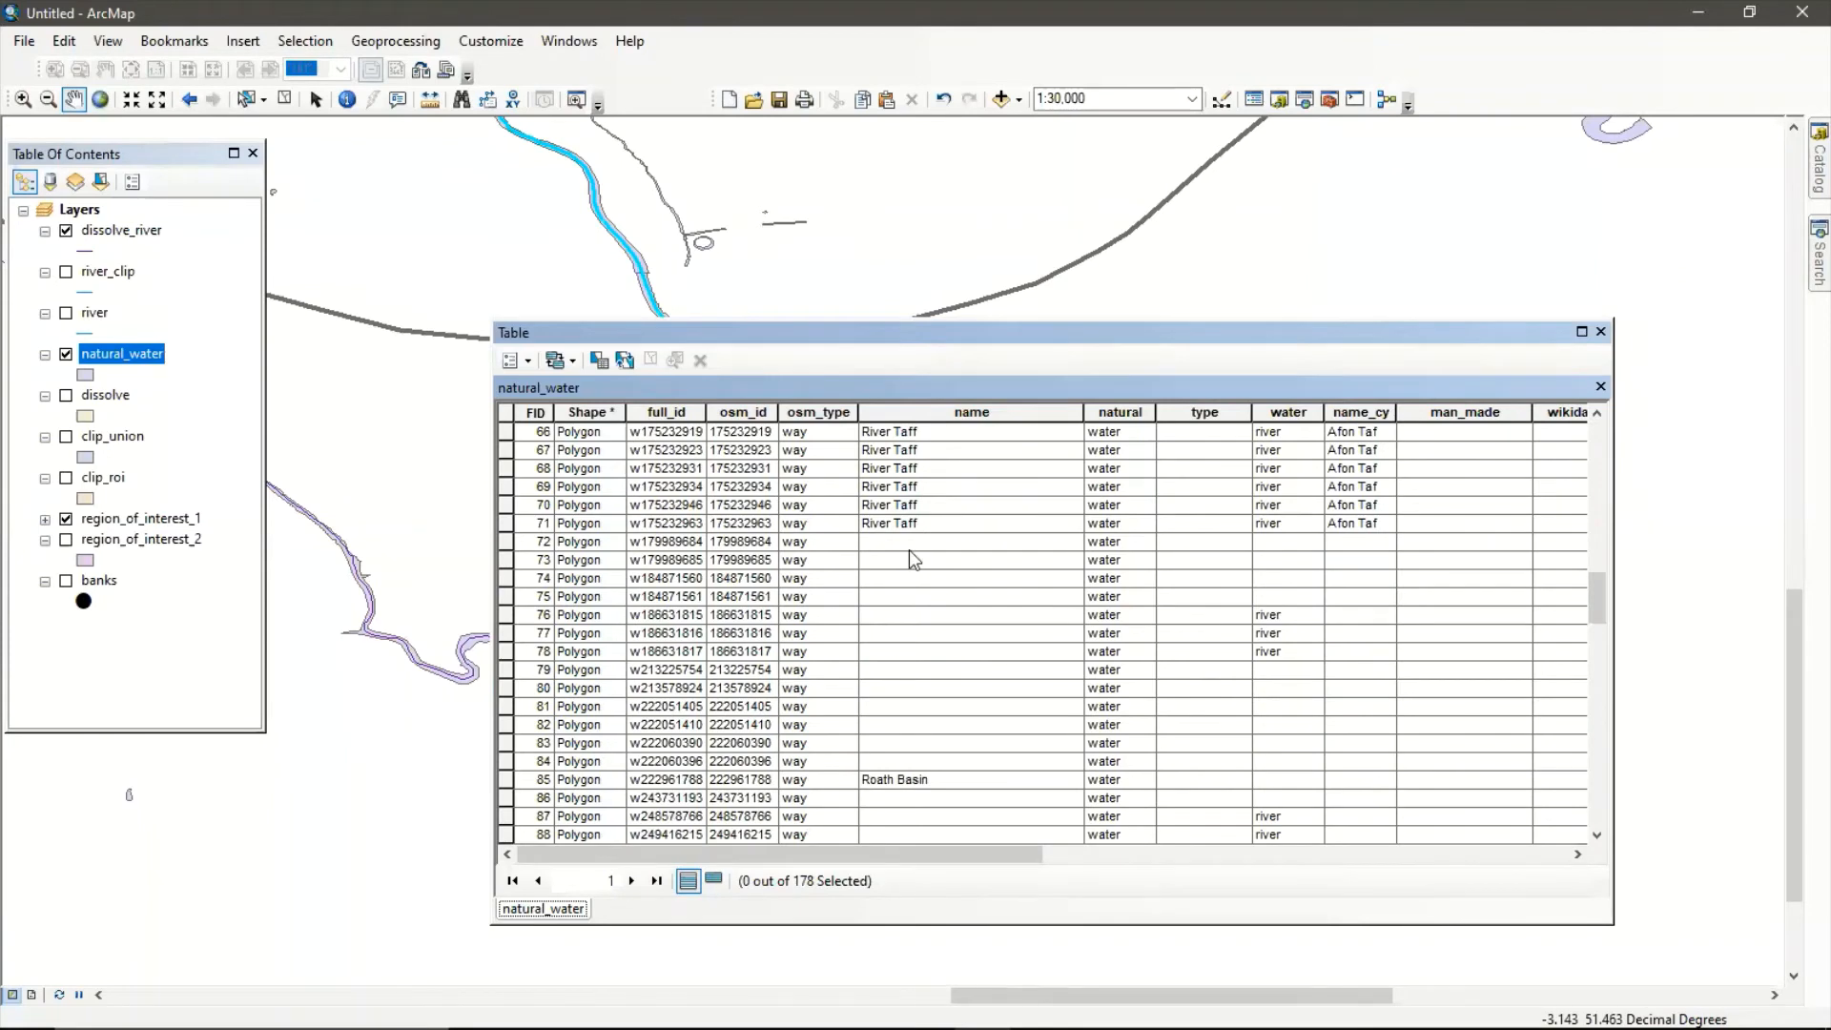
scroll(911, 562, down, 3)
scroll(777, 629, down, 7)
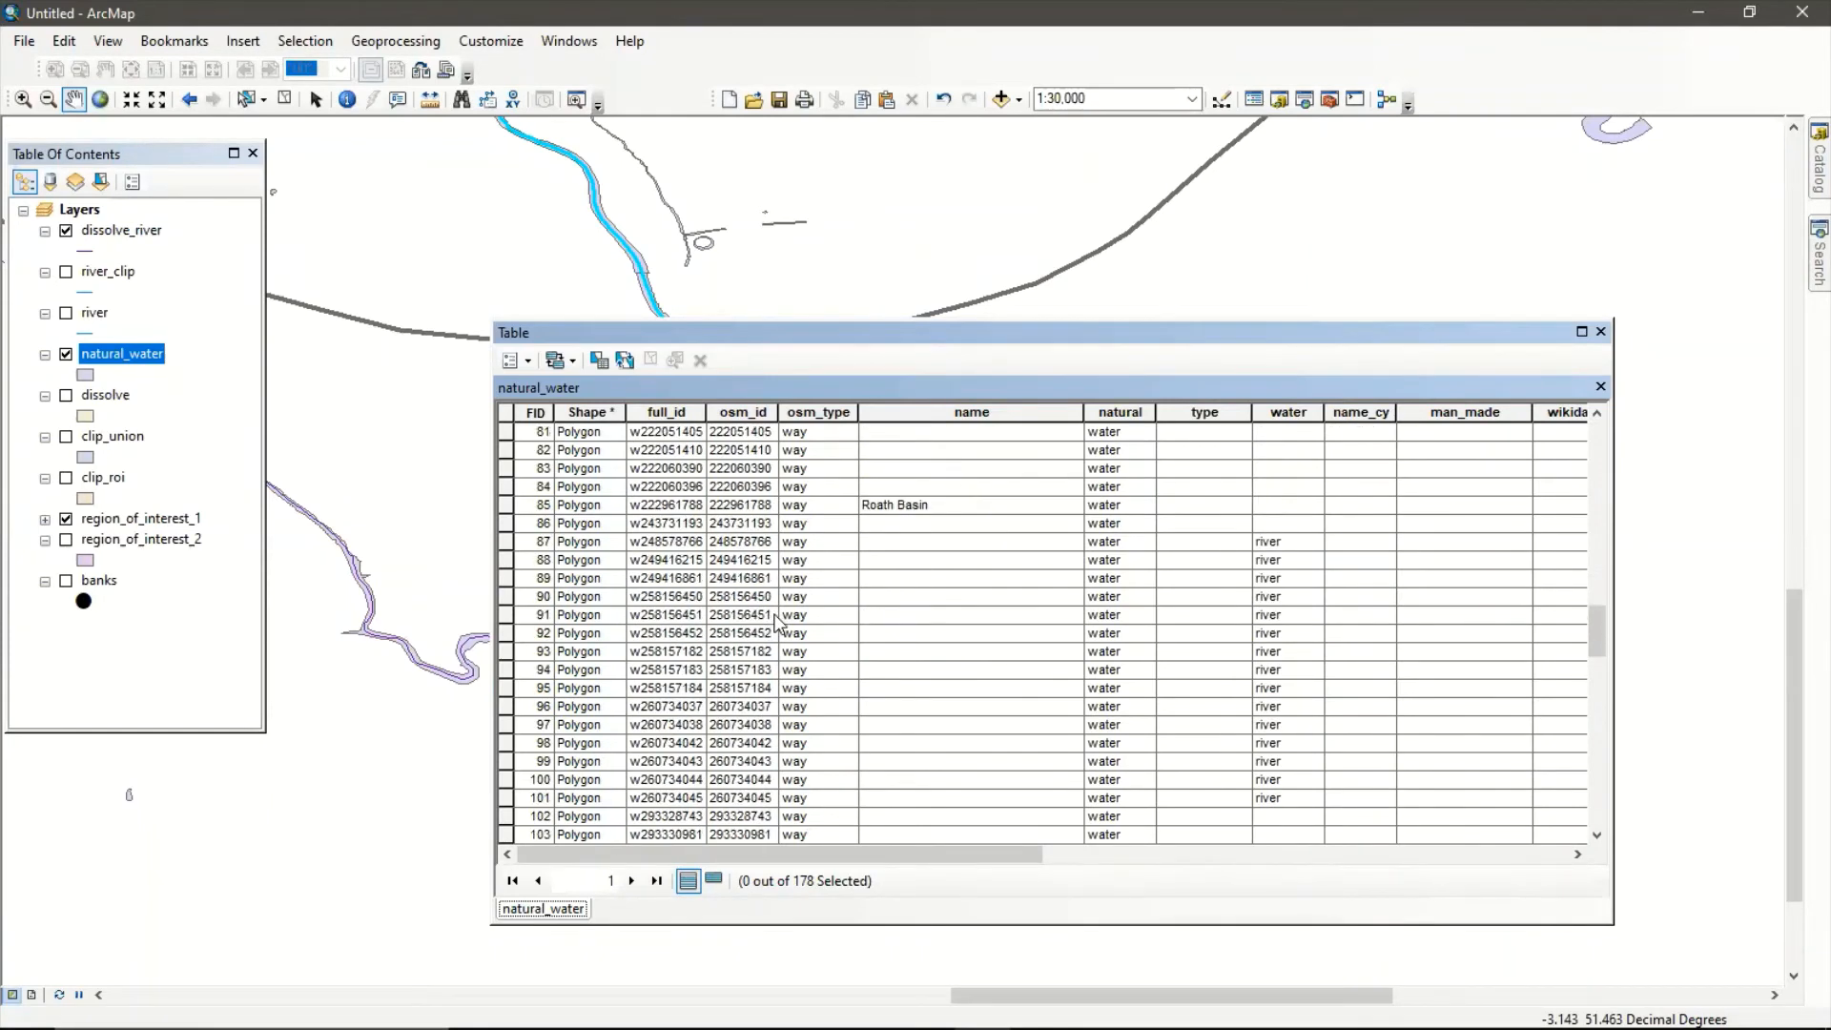
scroll(780, 647, up, 4)
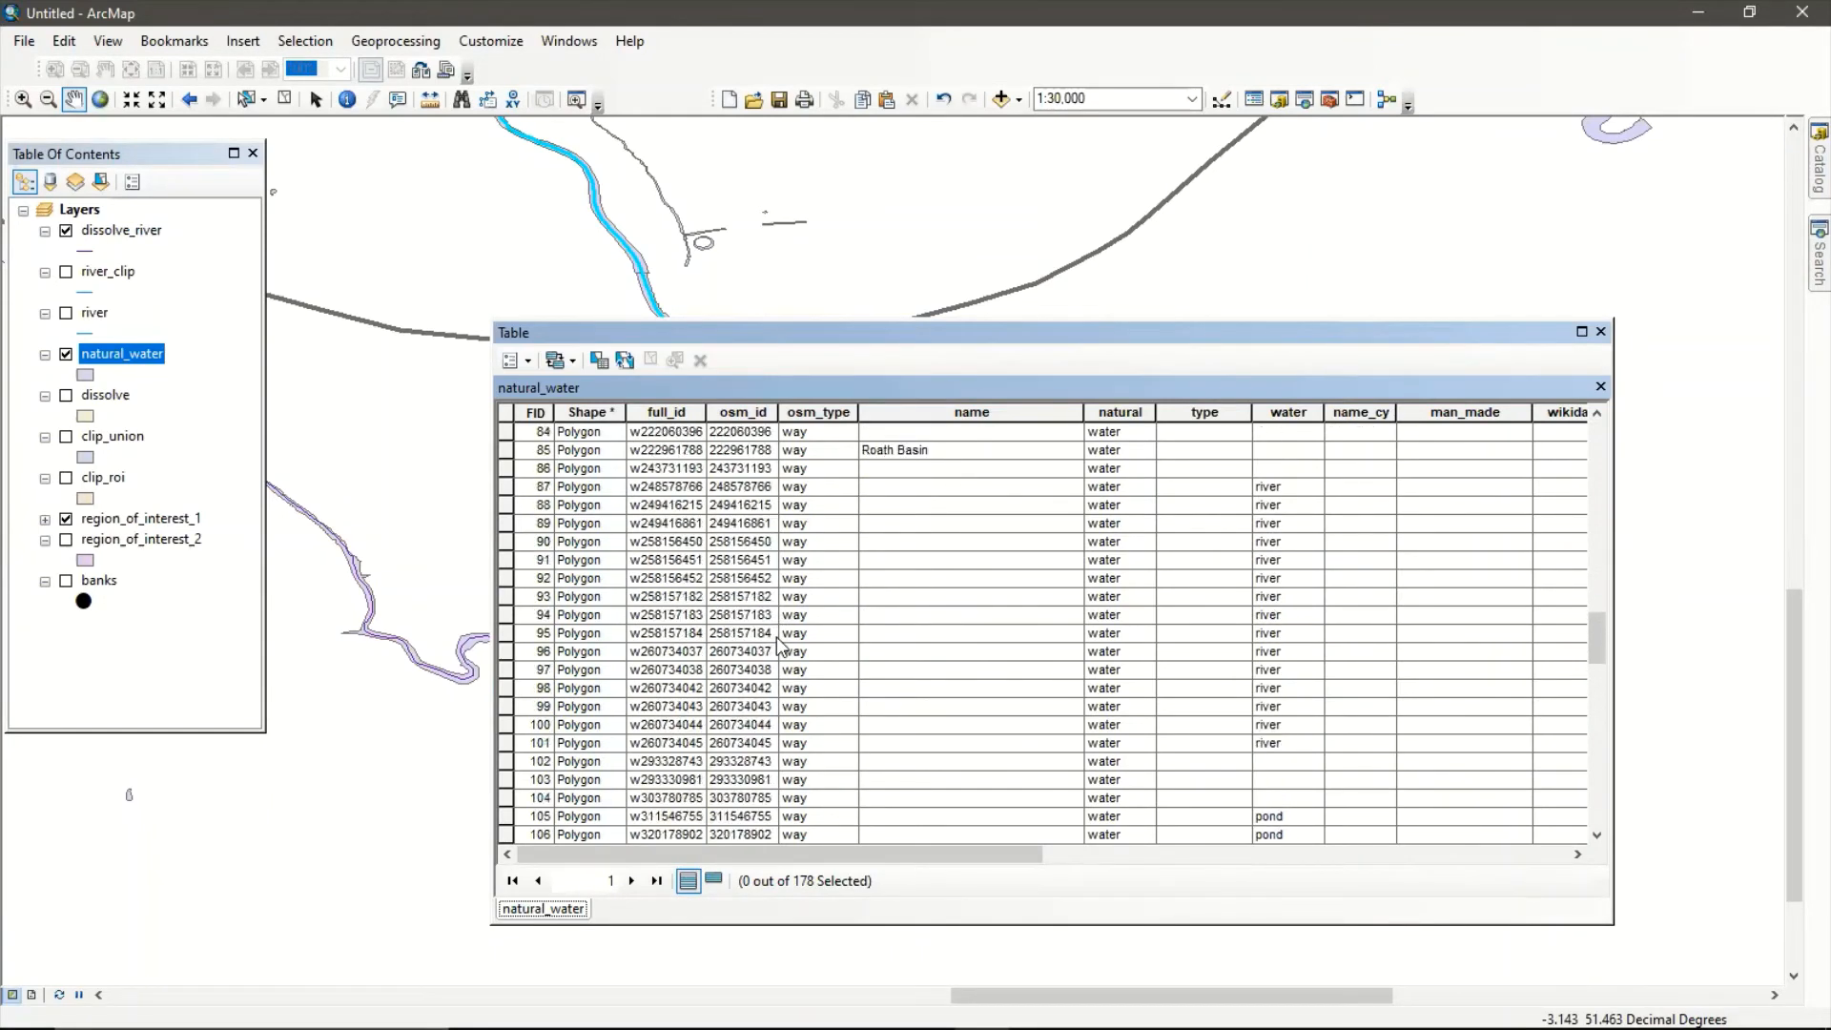
scroll(780, 647, up, 4)
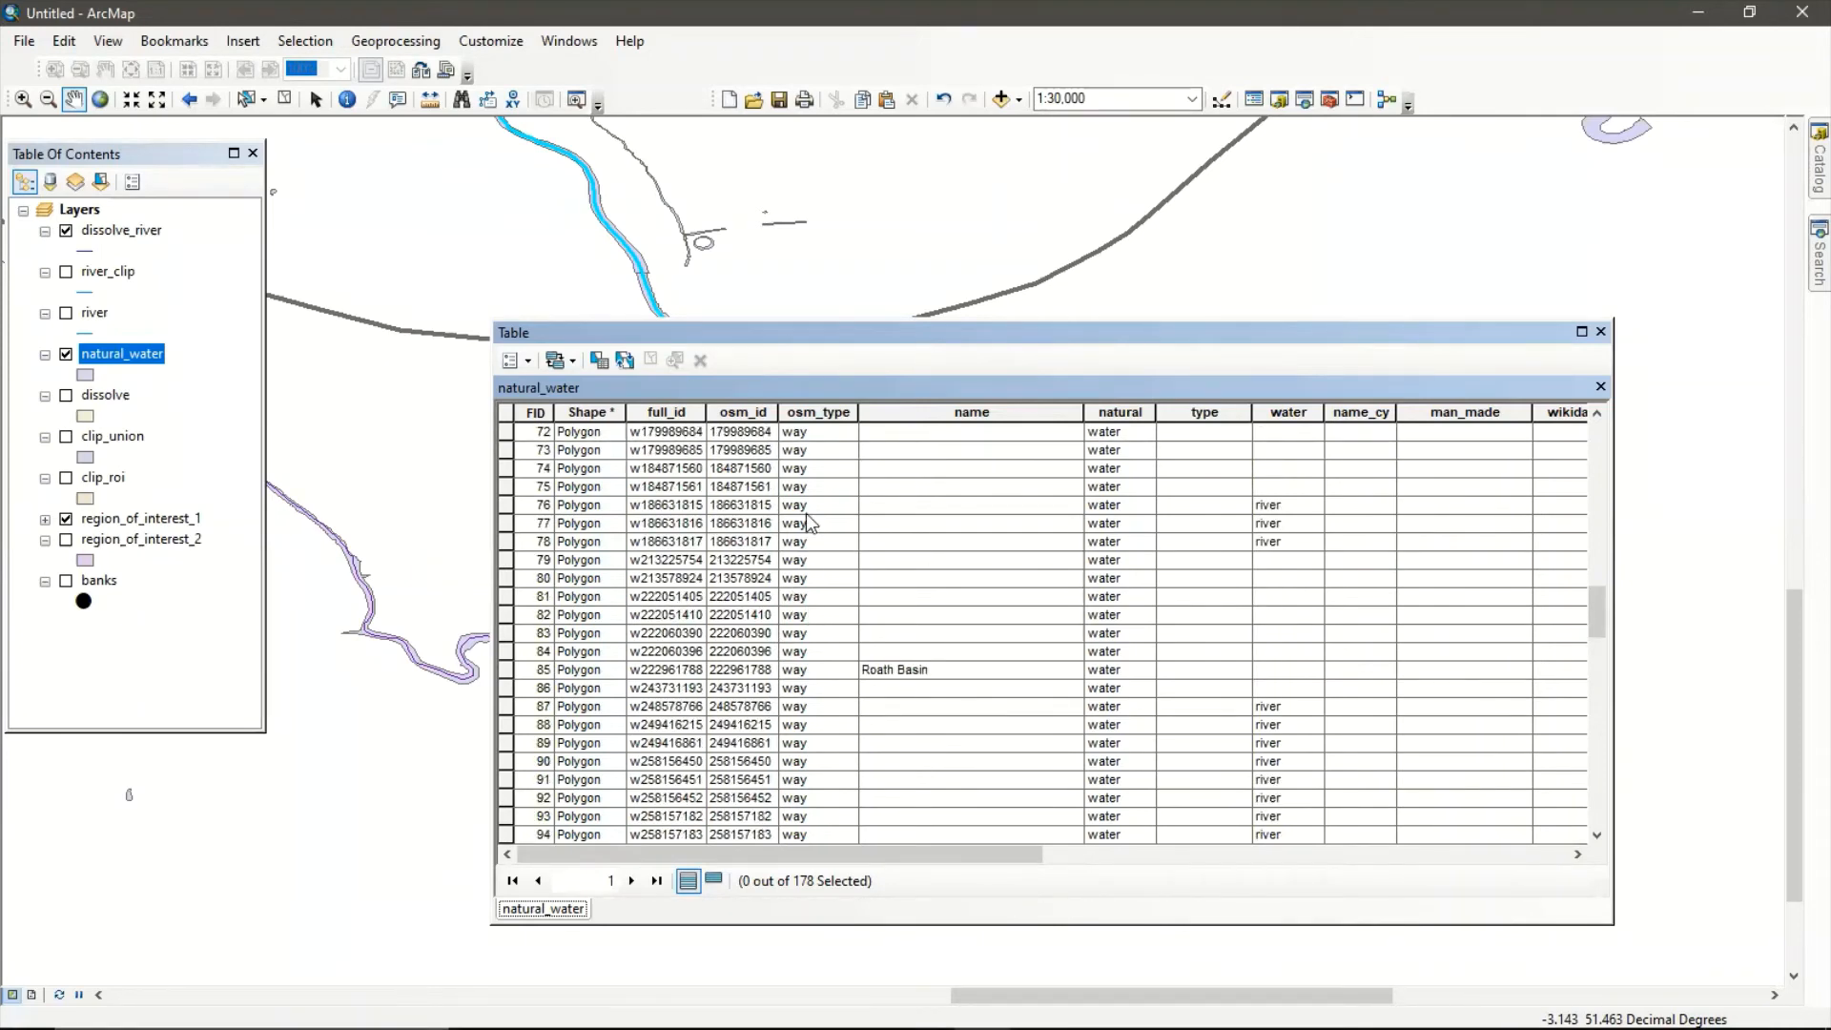
scroll(748, 601, up, 3)
scroll(749, 600, up, 4)
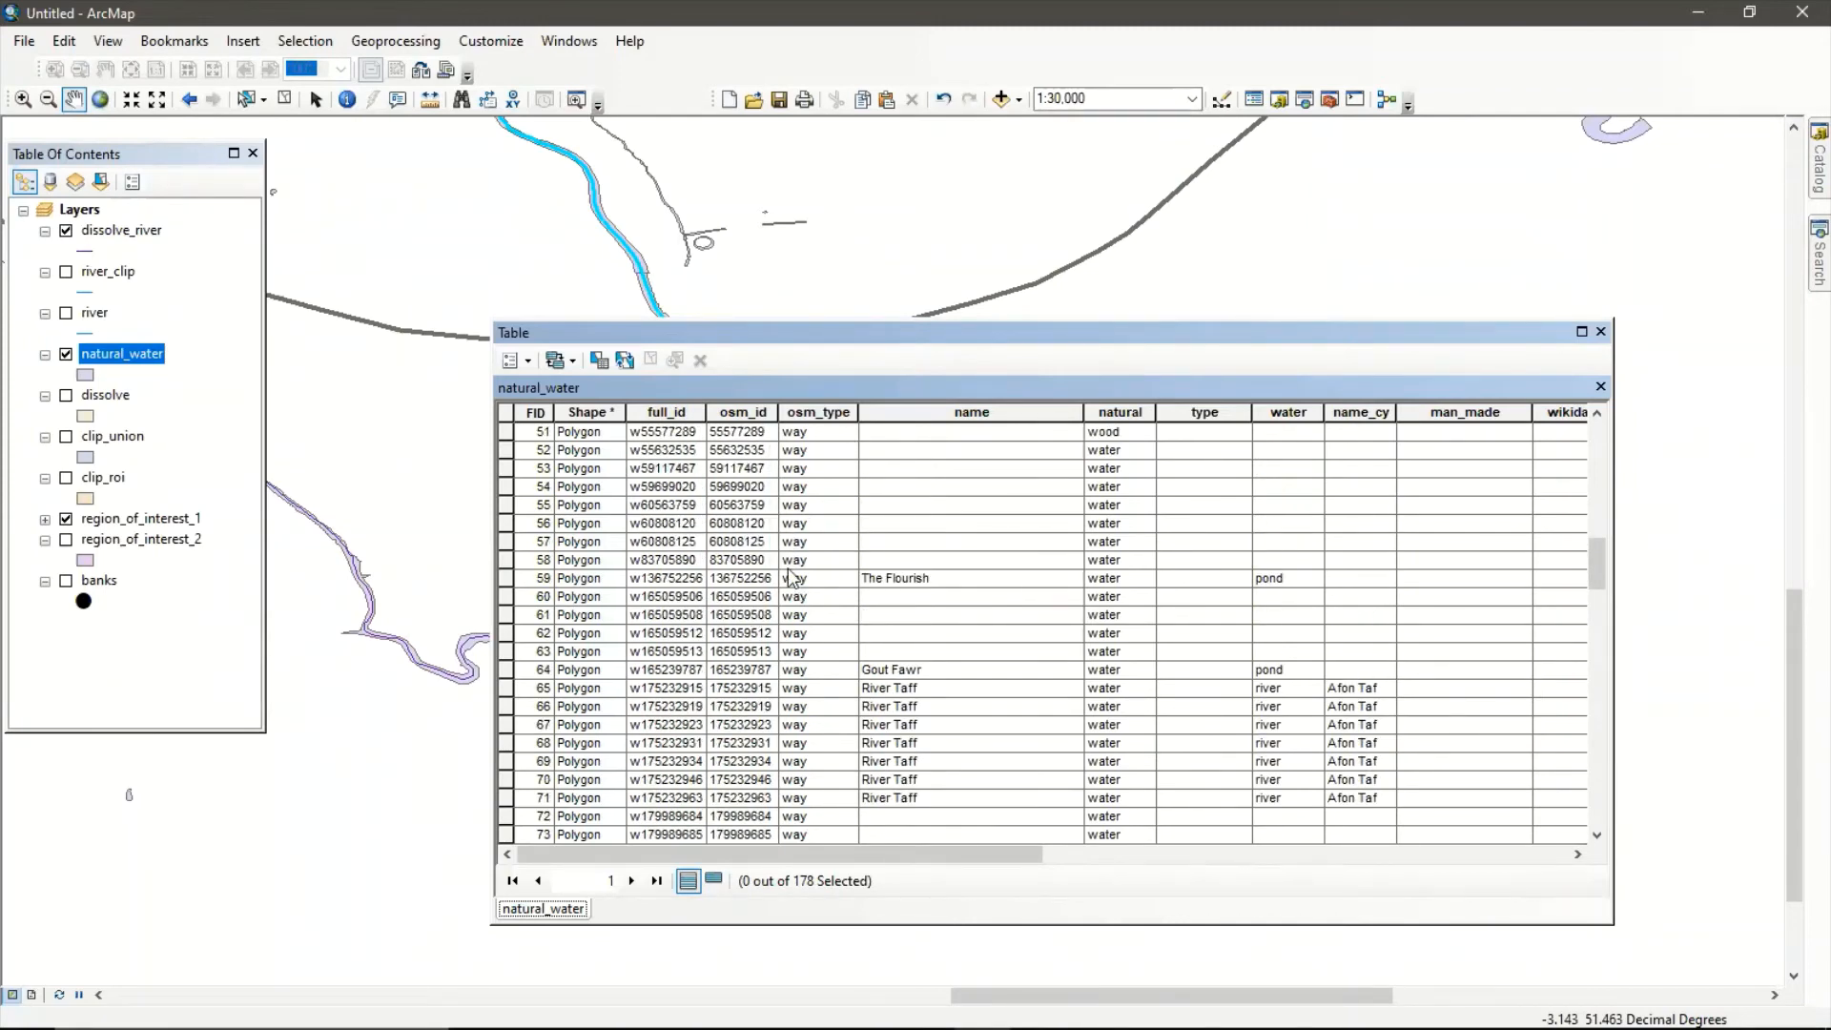
scroll(830, 596, up, 9)
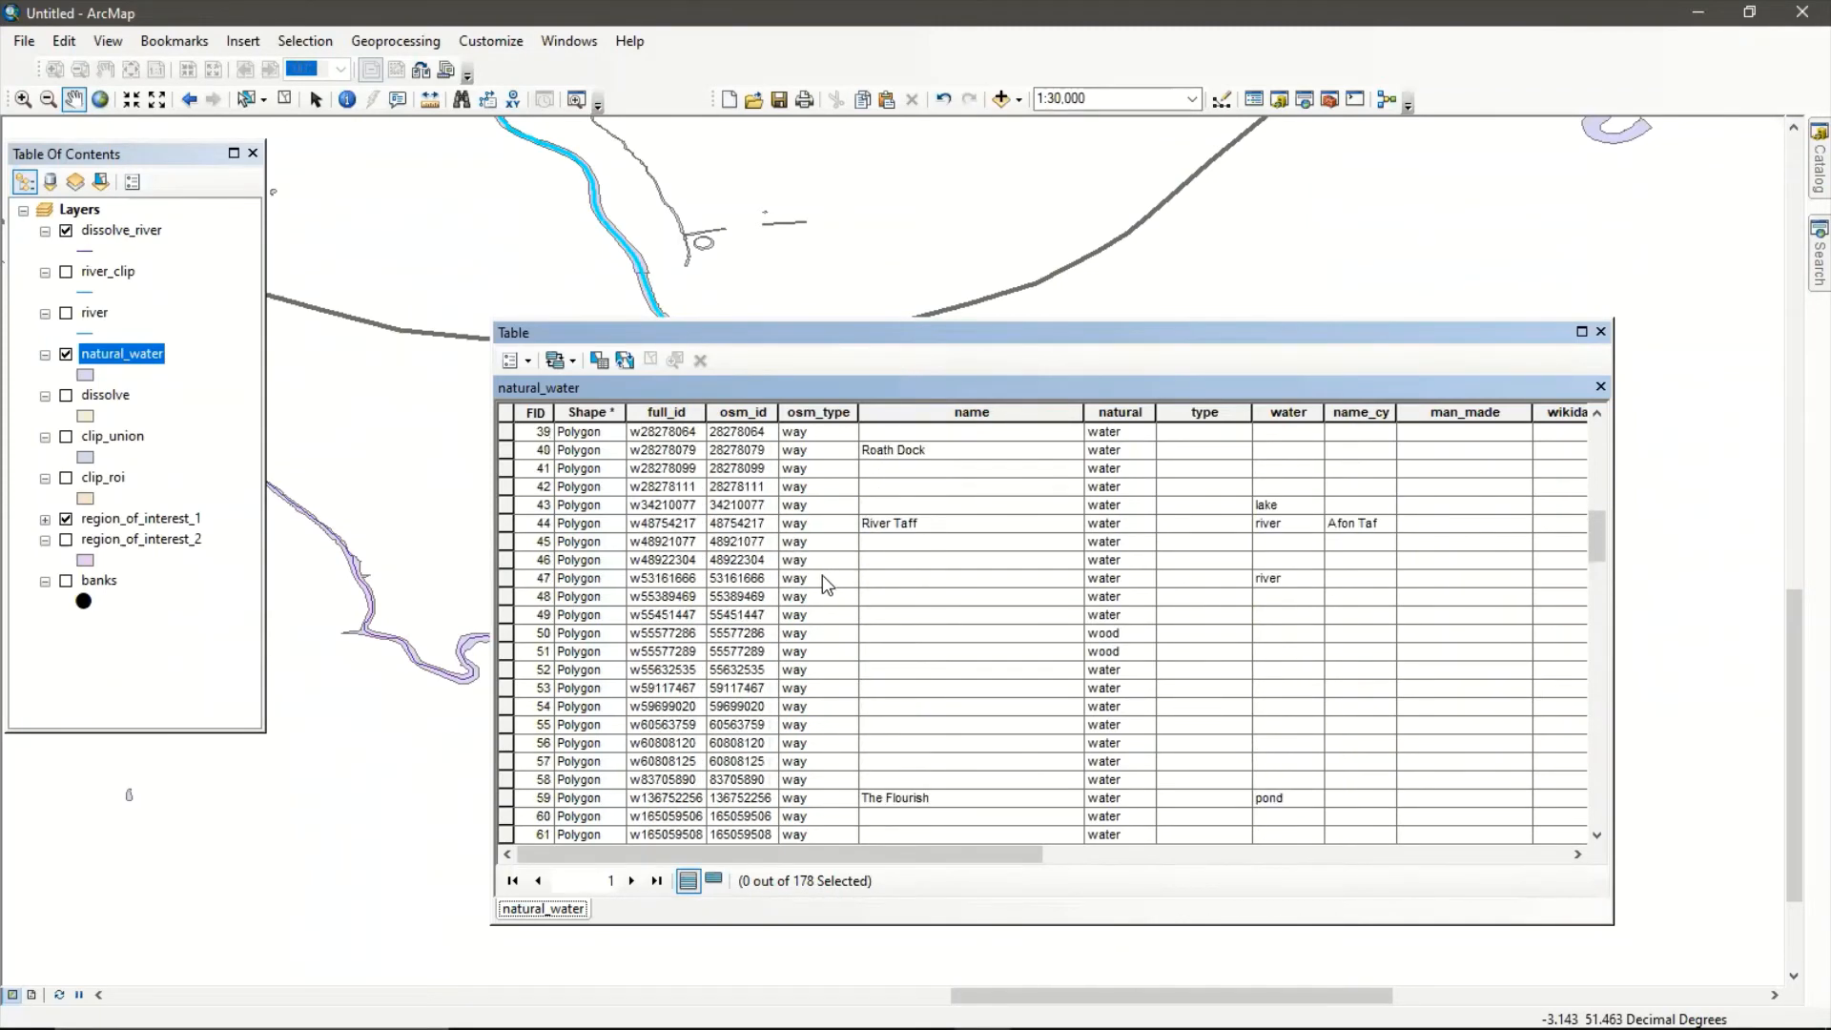
scroll(809, 601, up, 8)
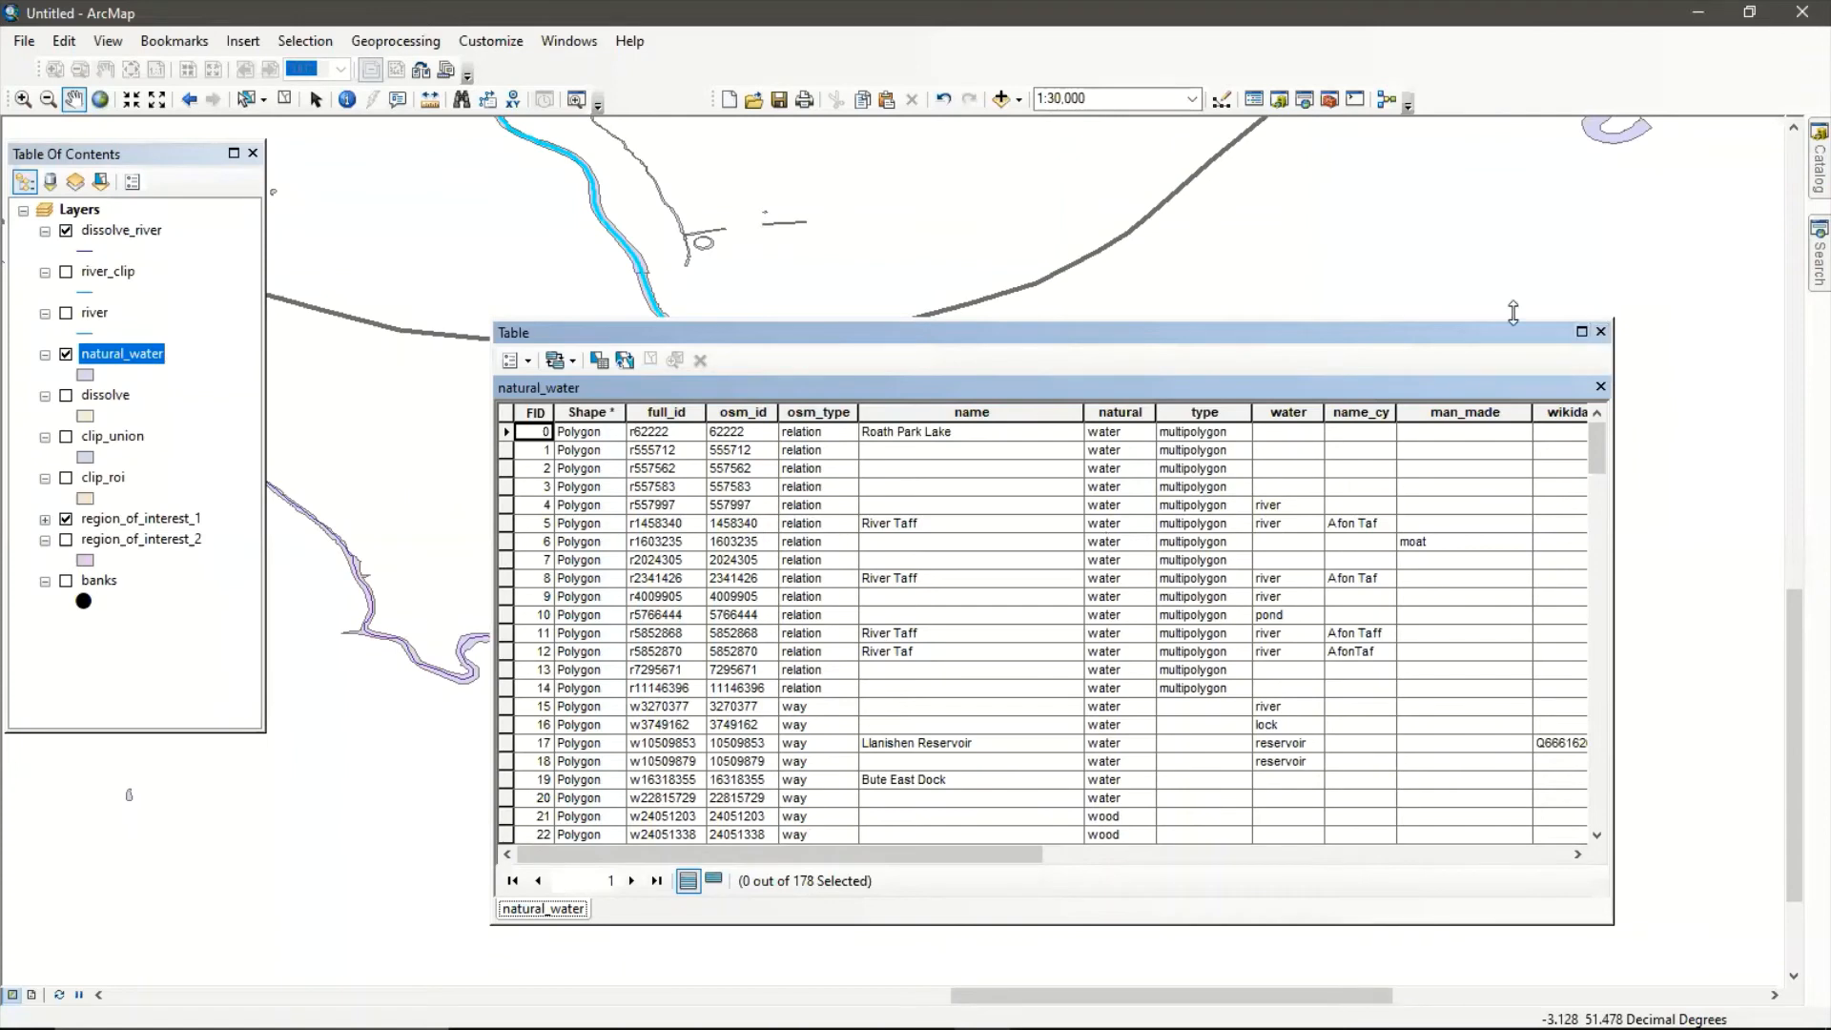
click(1601, 334)
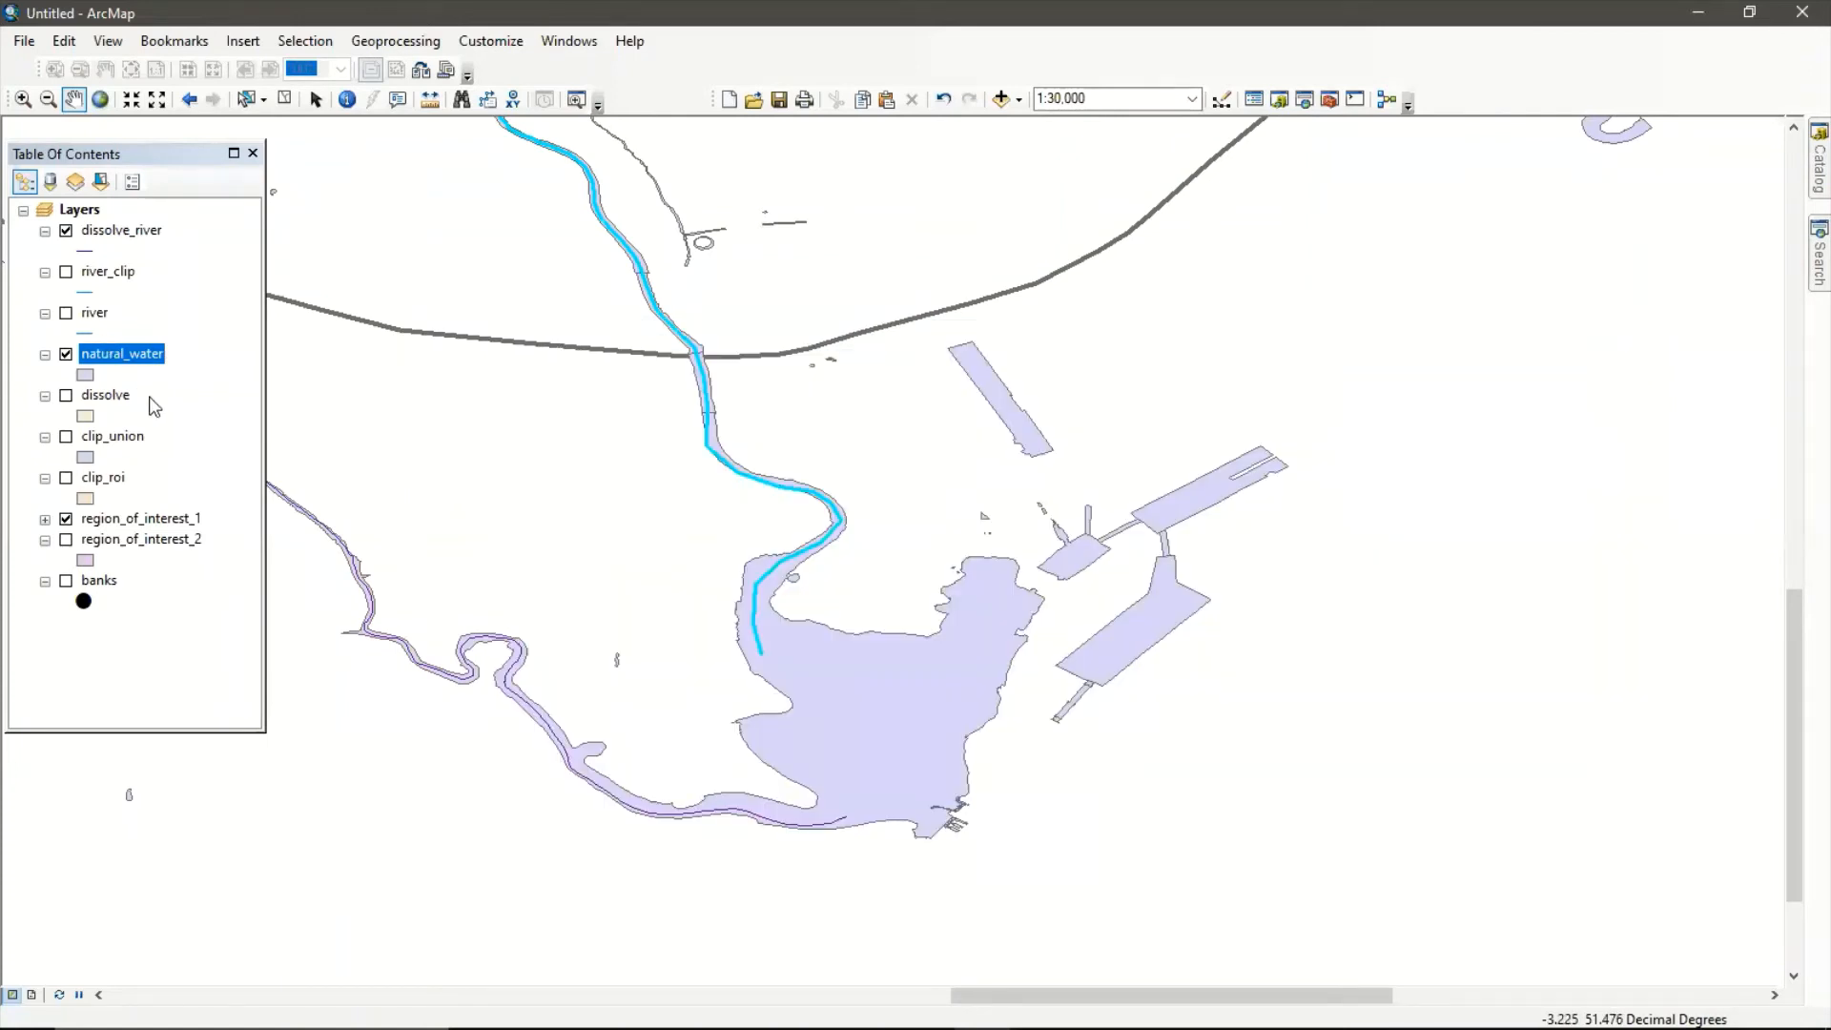
Hide the natural_water layer and remove it from the map.
click(65, 355)
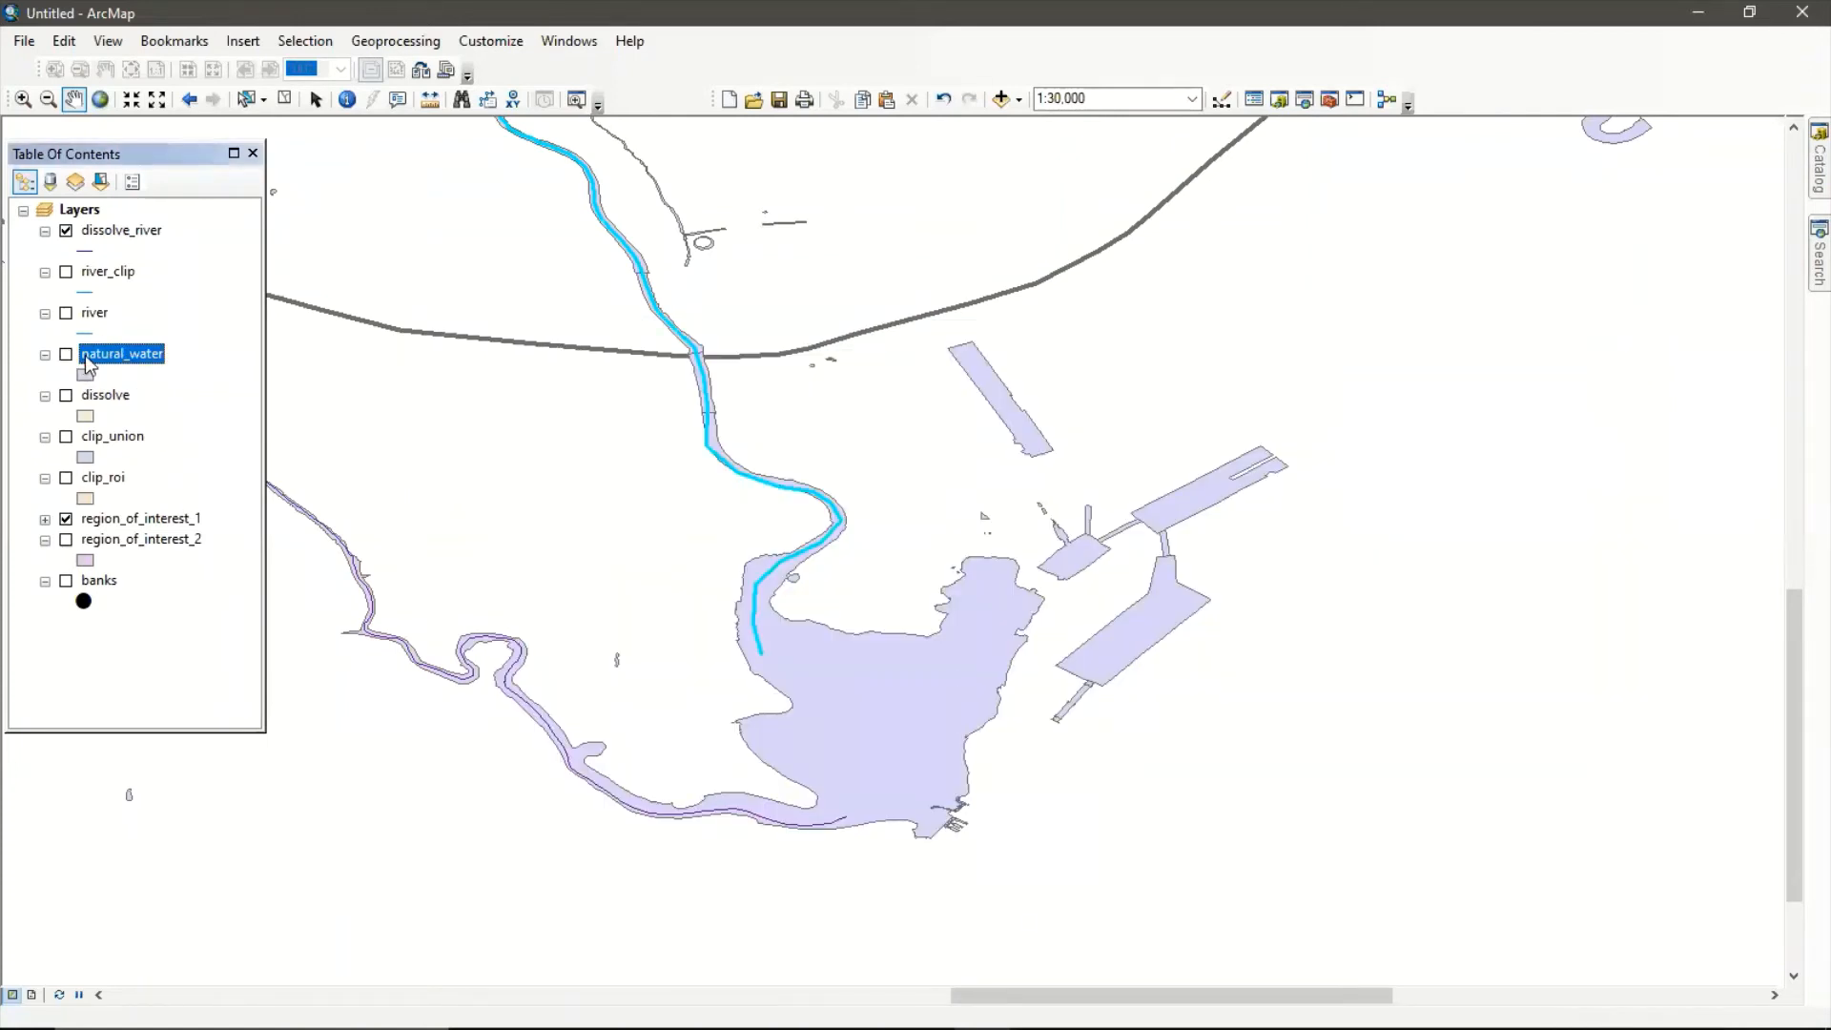
right_click(93, 357)
click(164, 398)
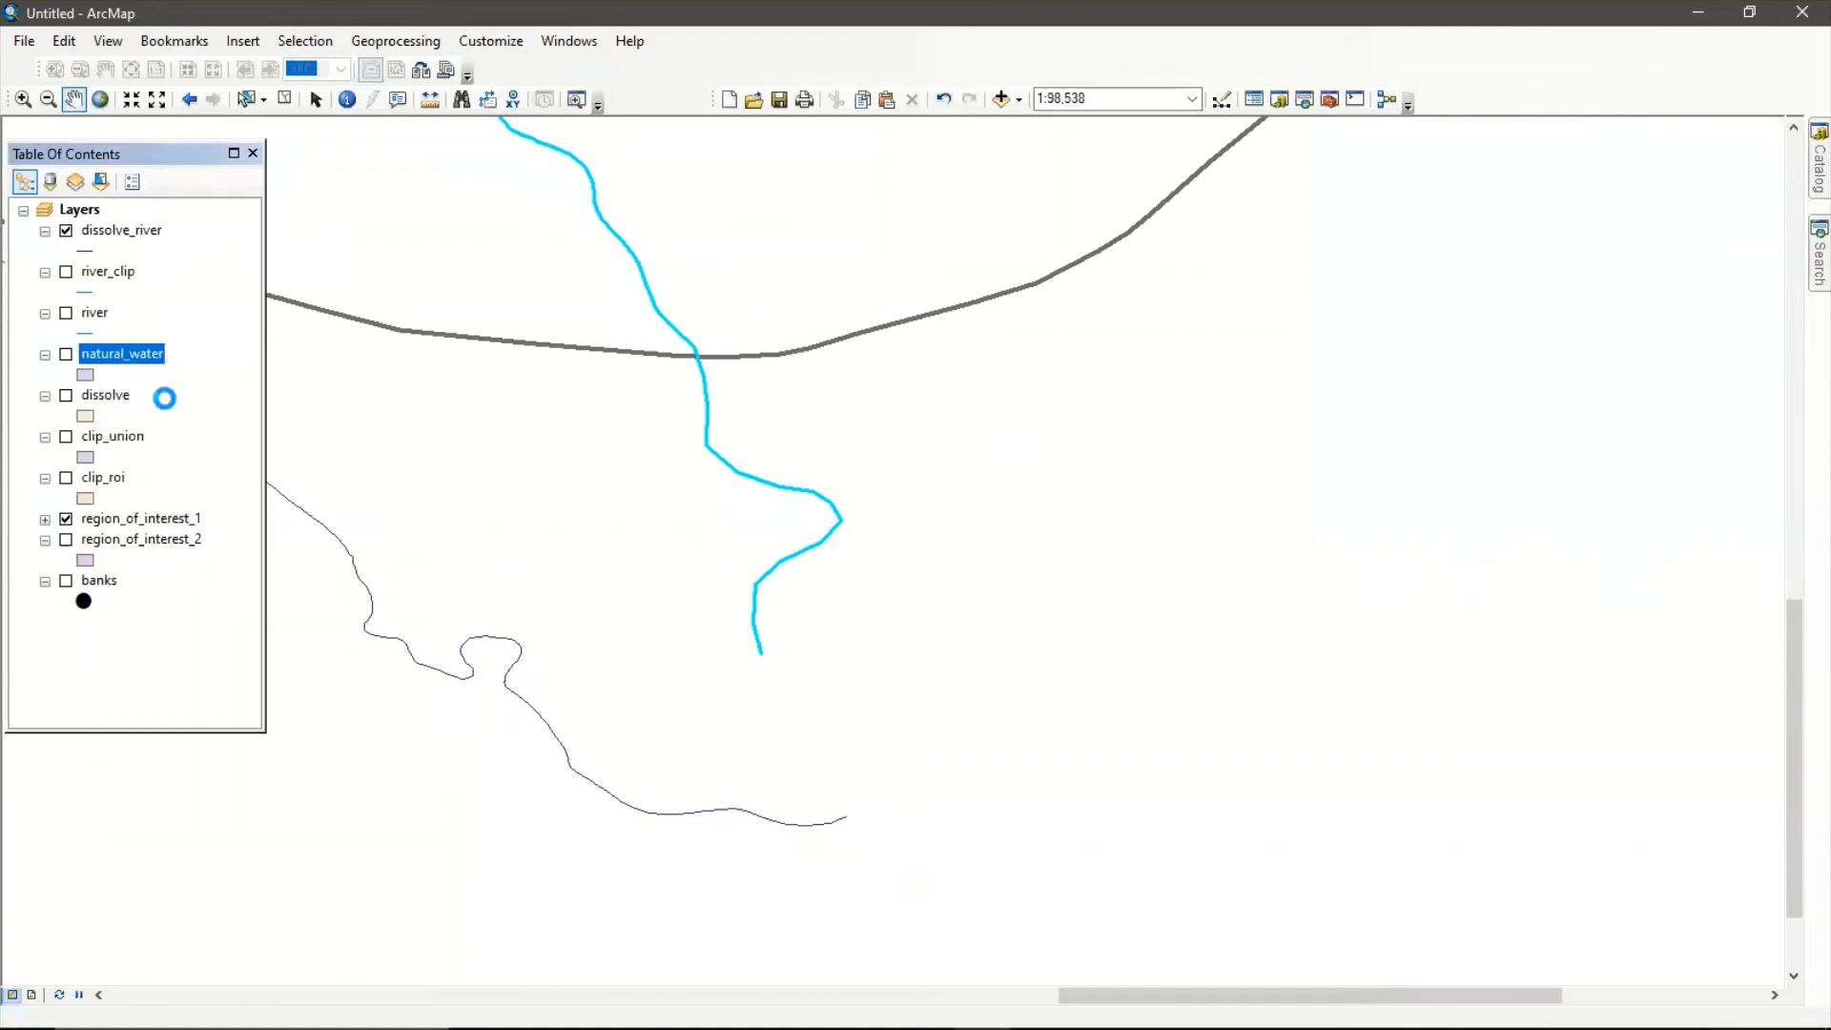
Open the river_clip layer's attribute table and bring up the settings for adding a field.
click(106, 273)
right_click(108, 275)
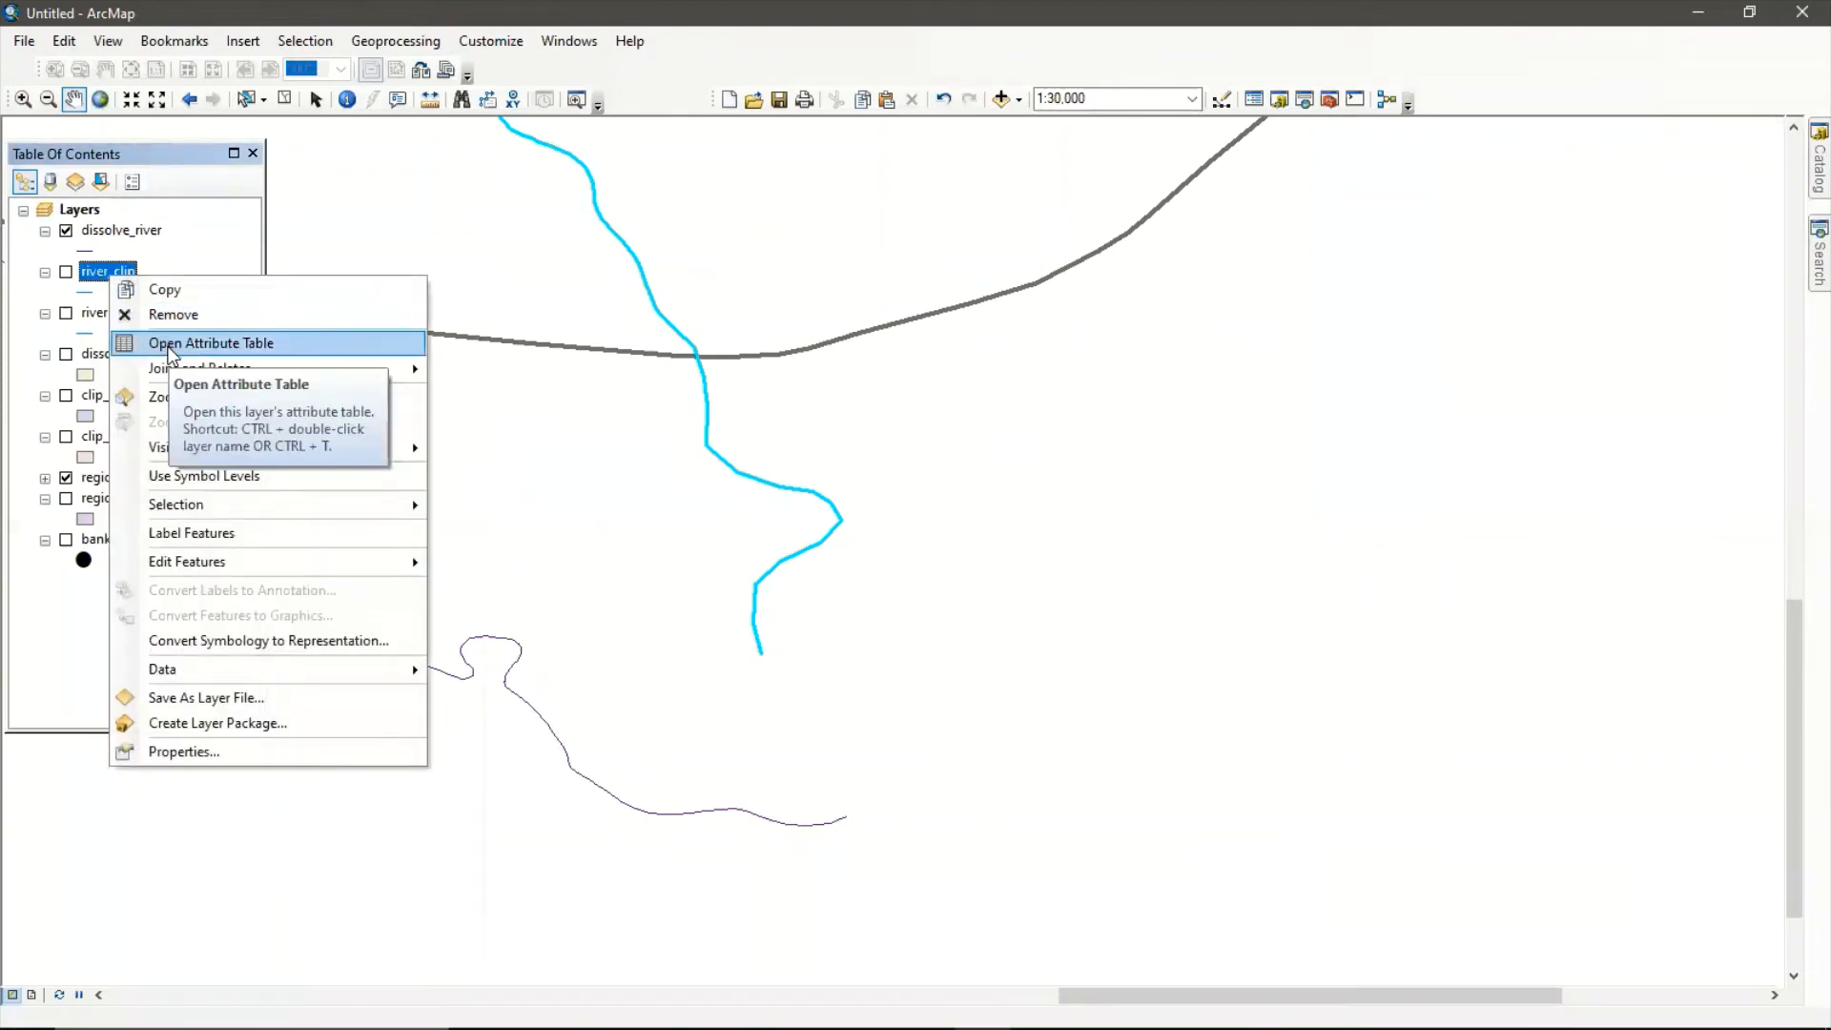
click(170, 345)
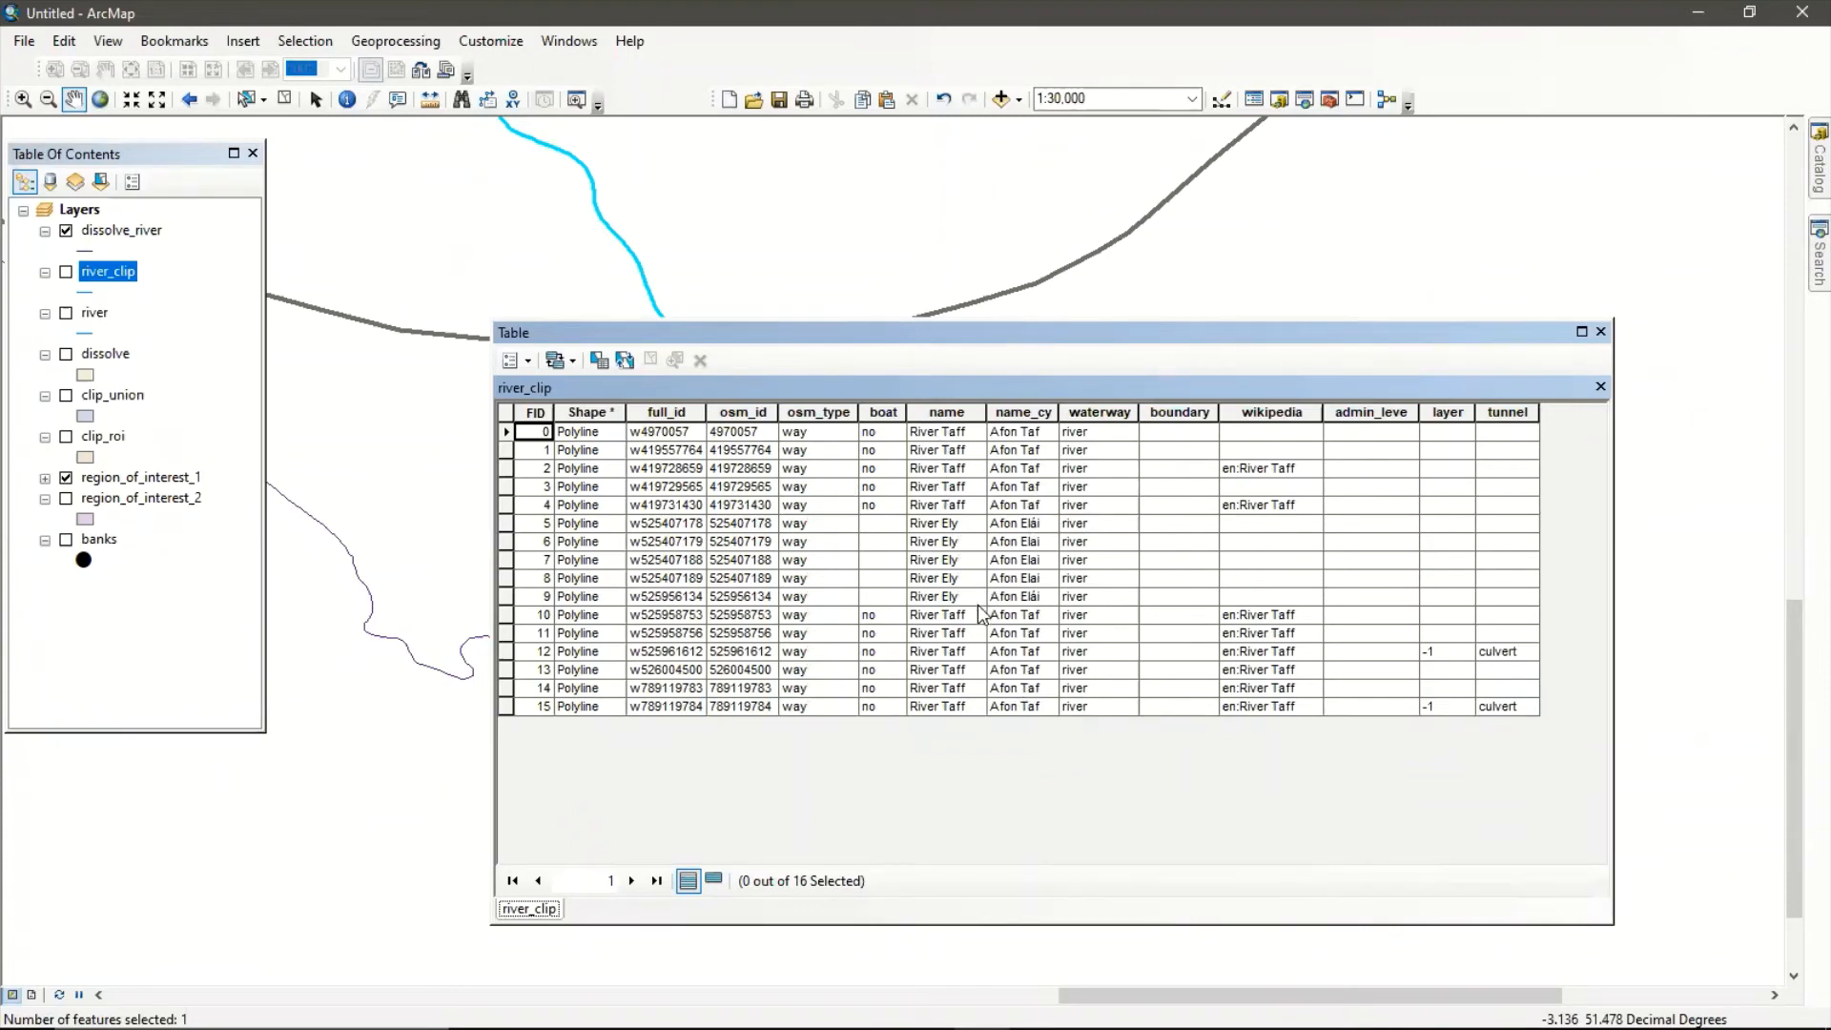
drag(992, 341, 840, 323)
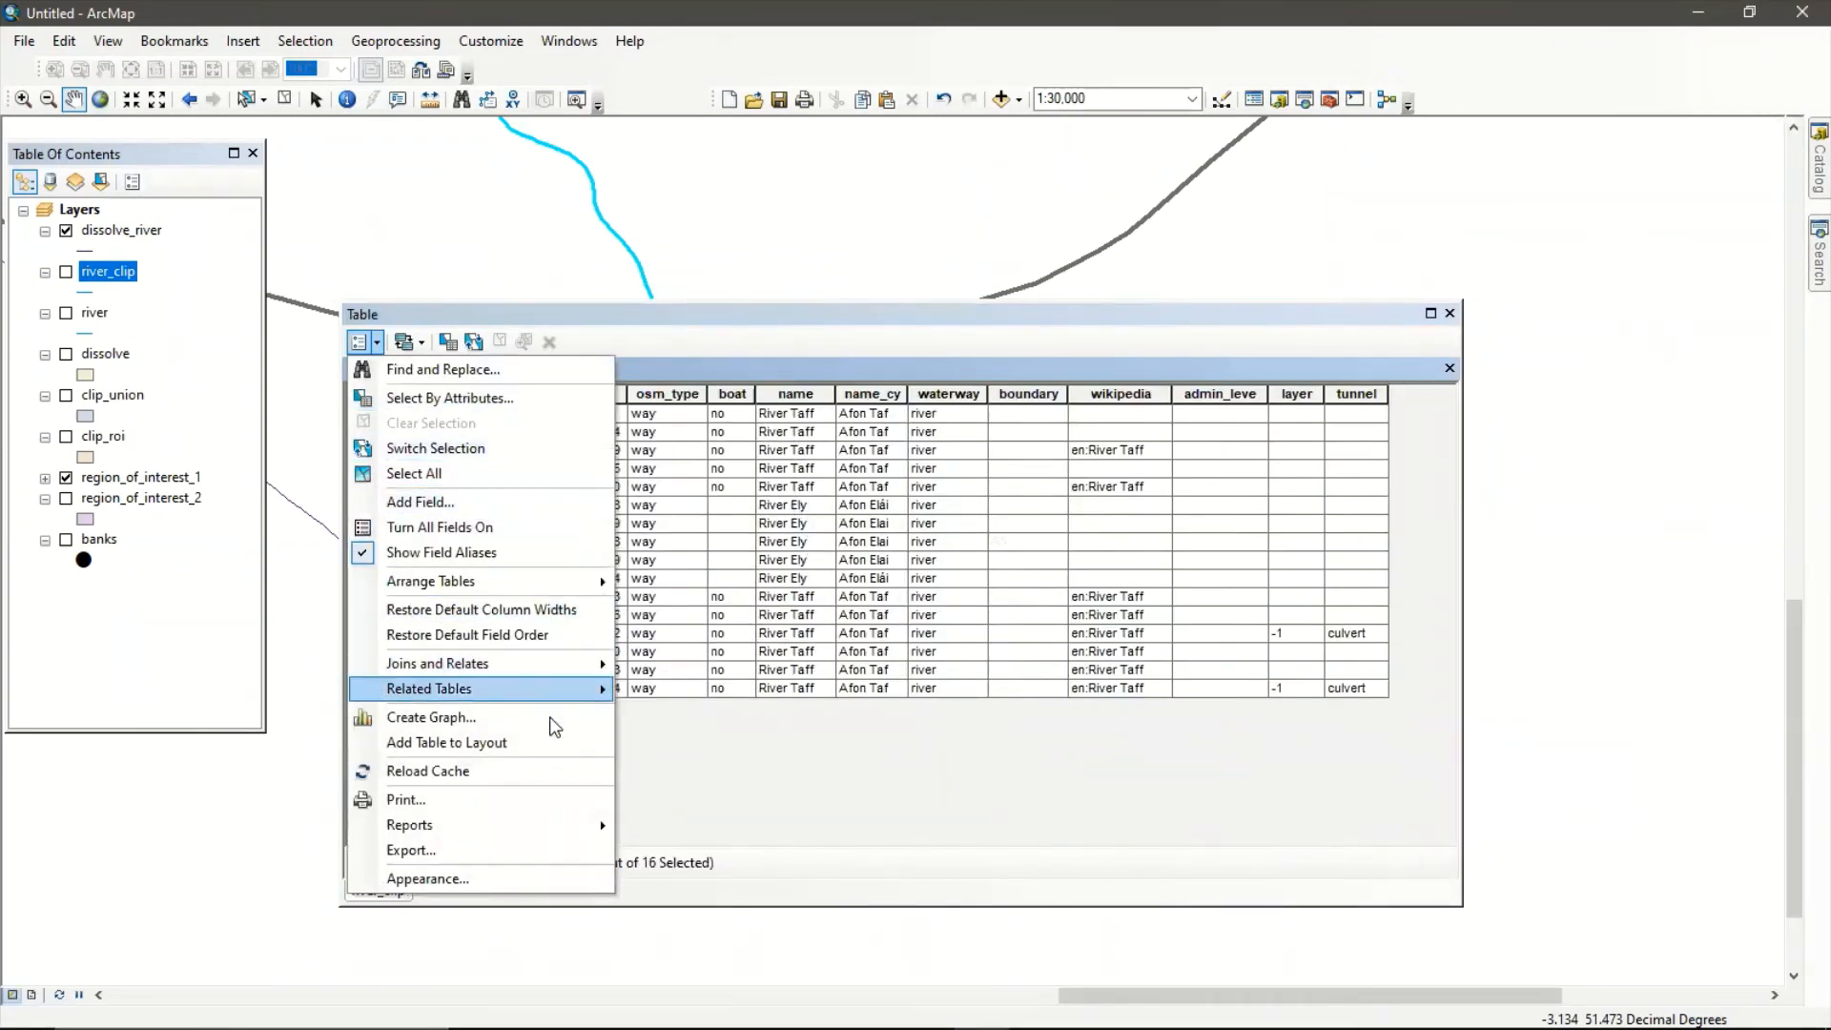
click(534, 516)
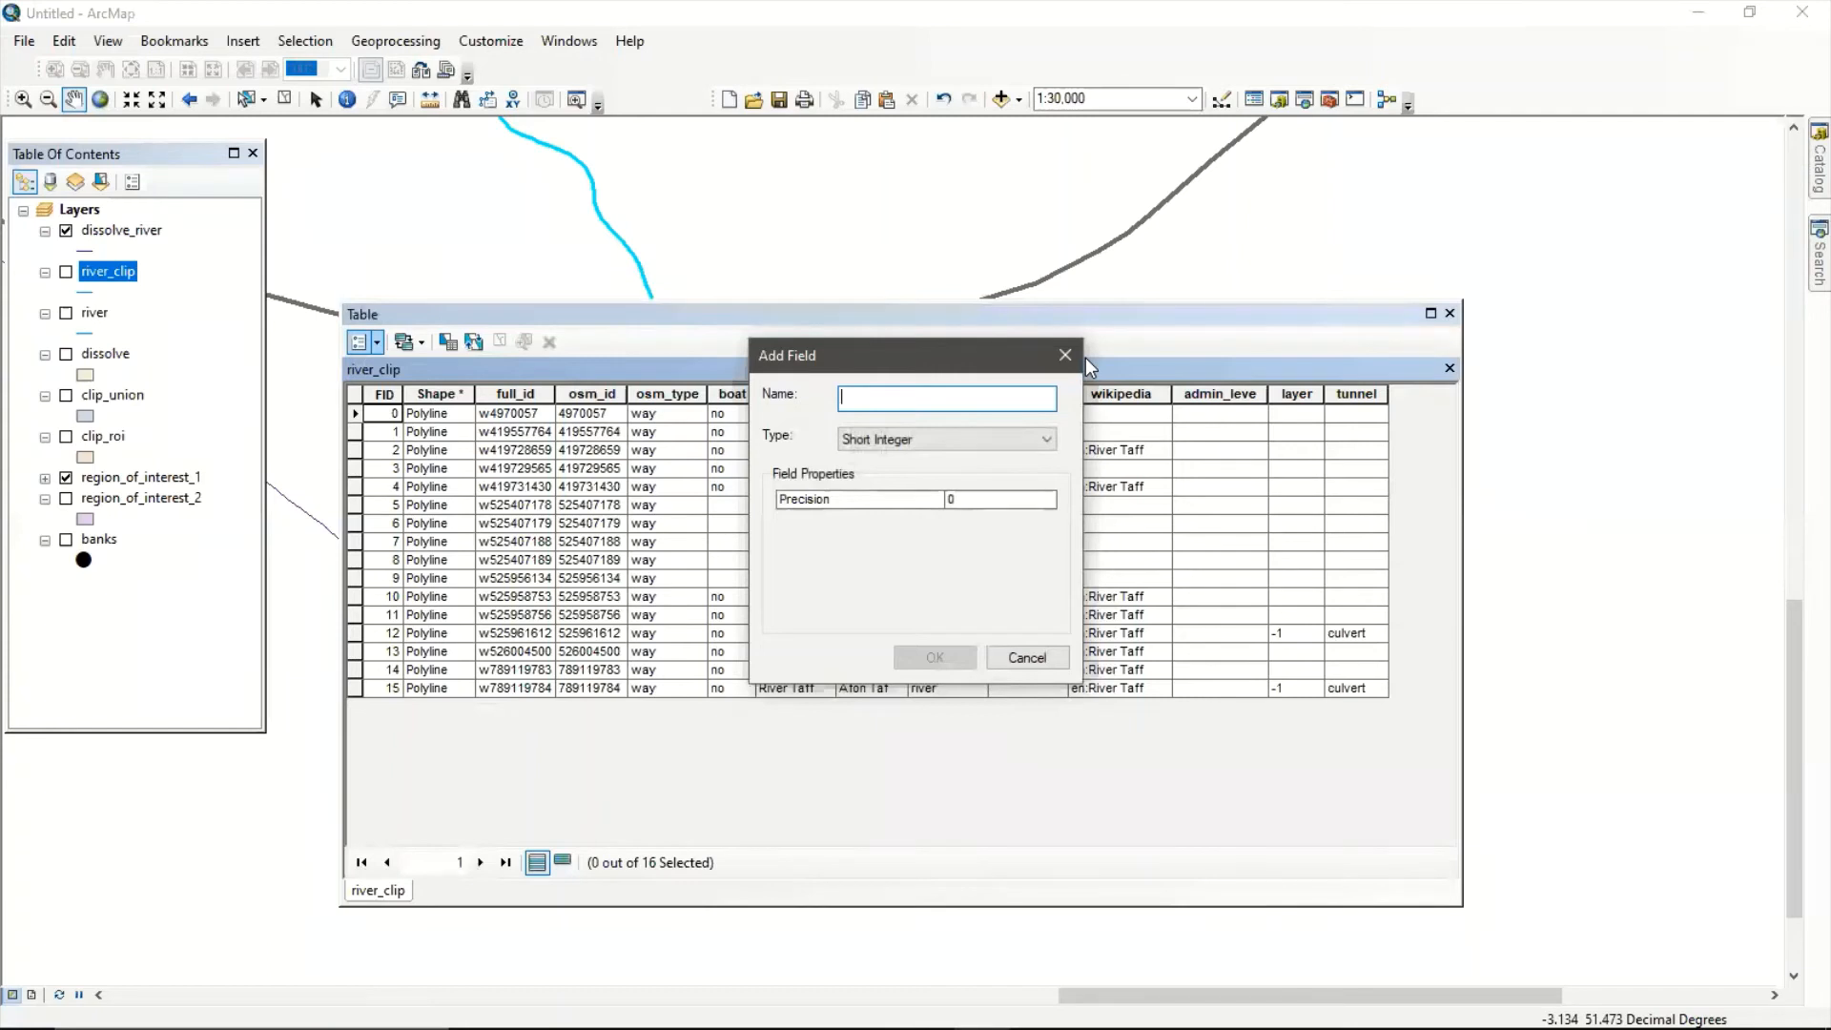
text(mk)
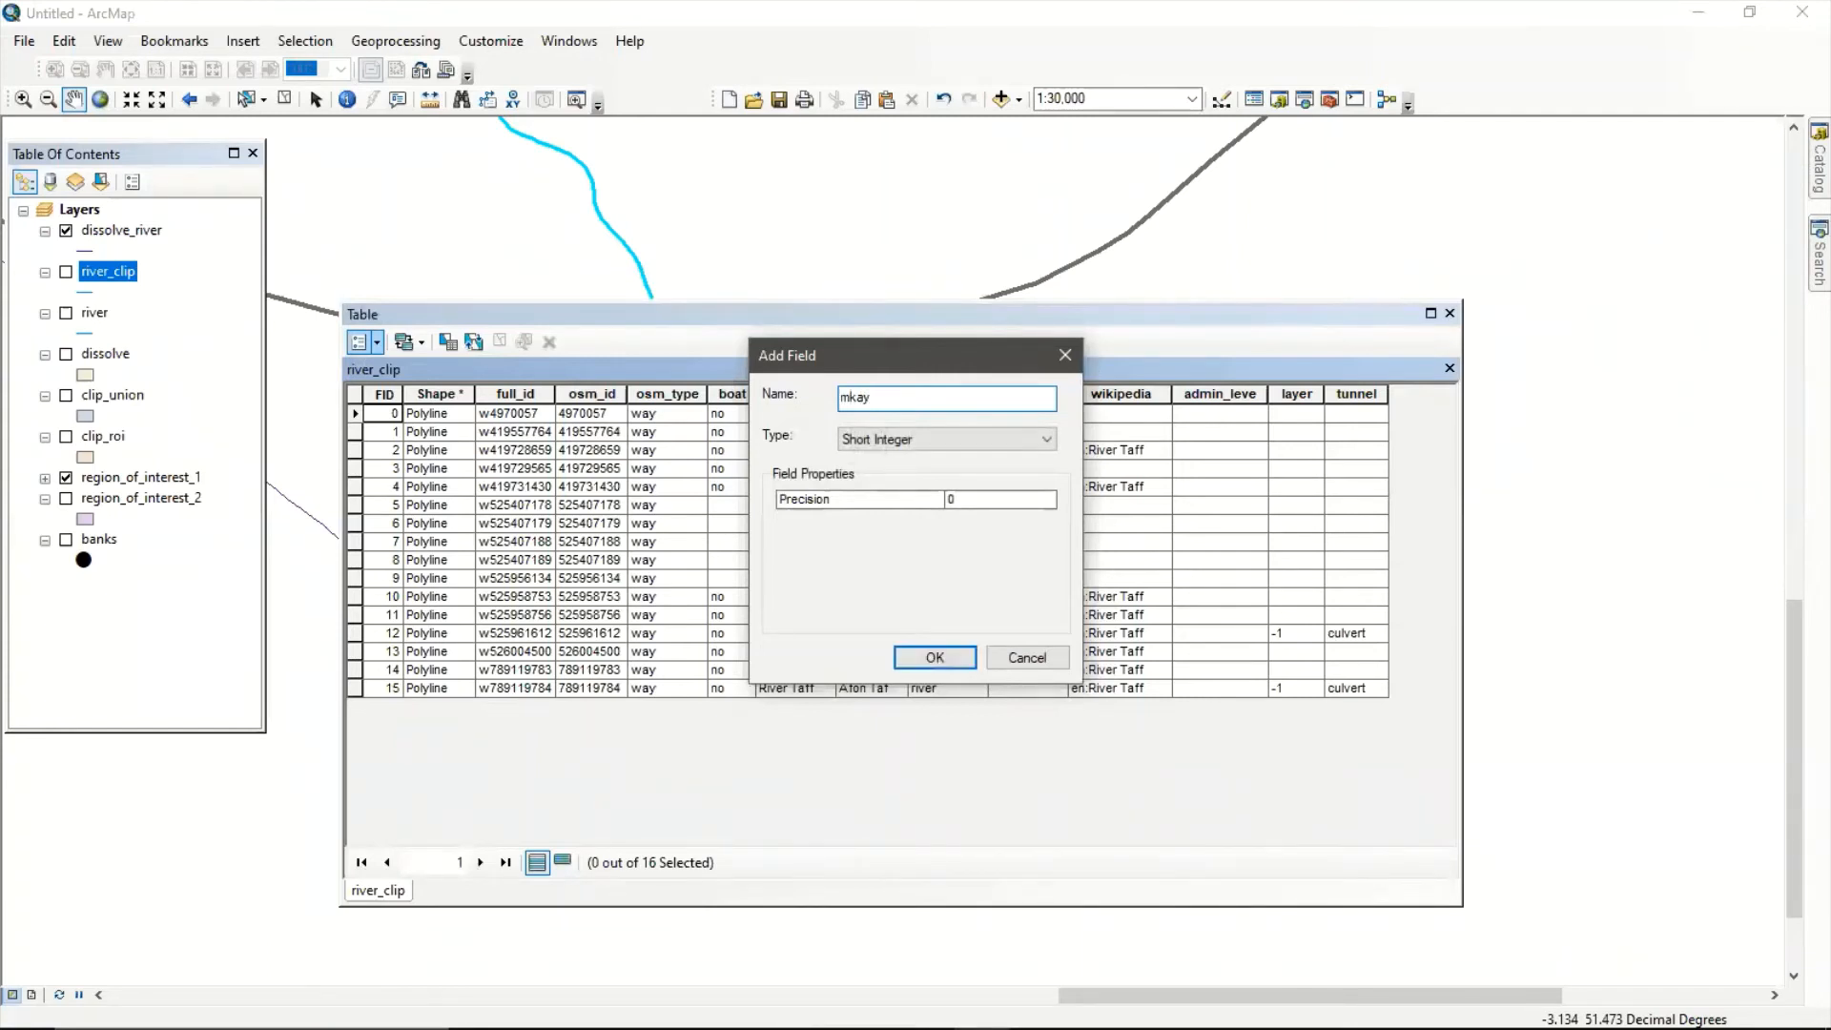
text(ay)
key(BackSpace)
key(BackSpace)
key(BackSpace)
key(BackSpace)
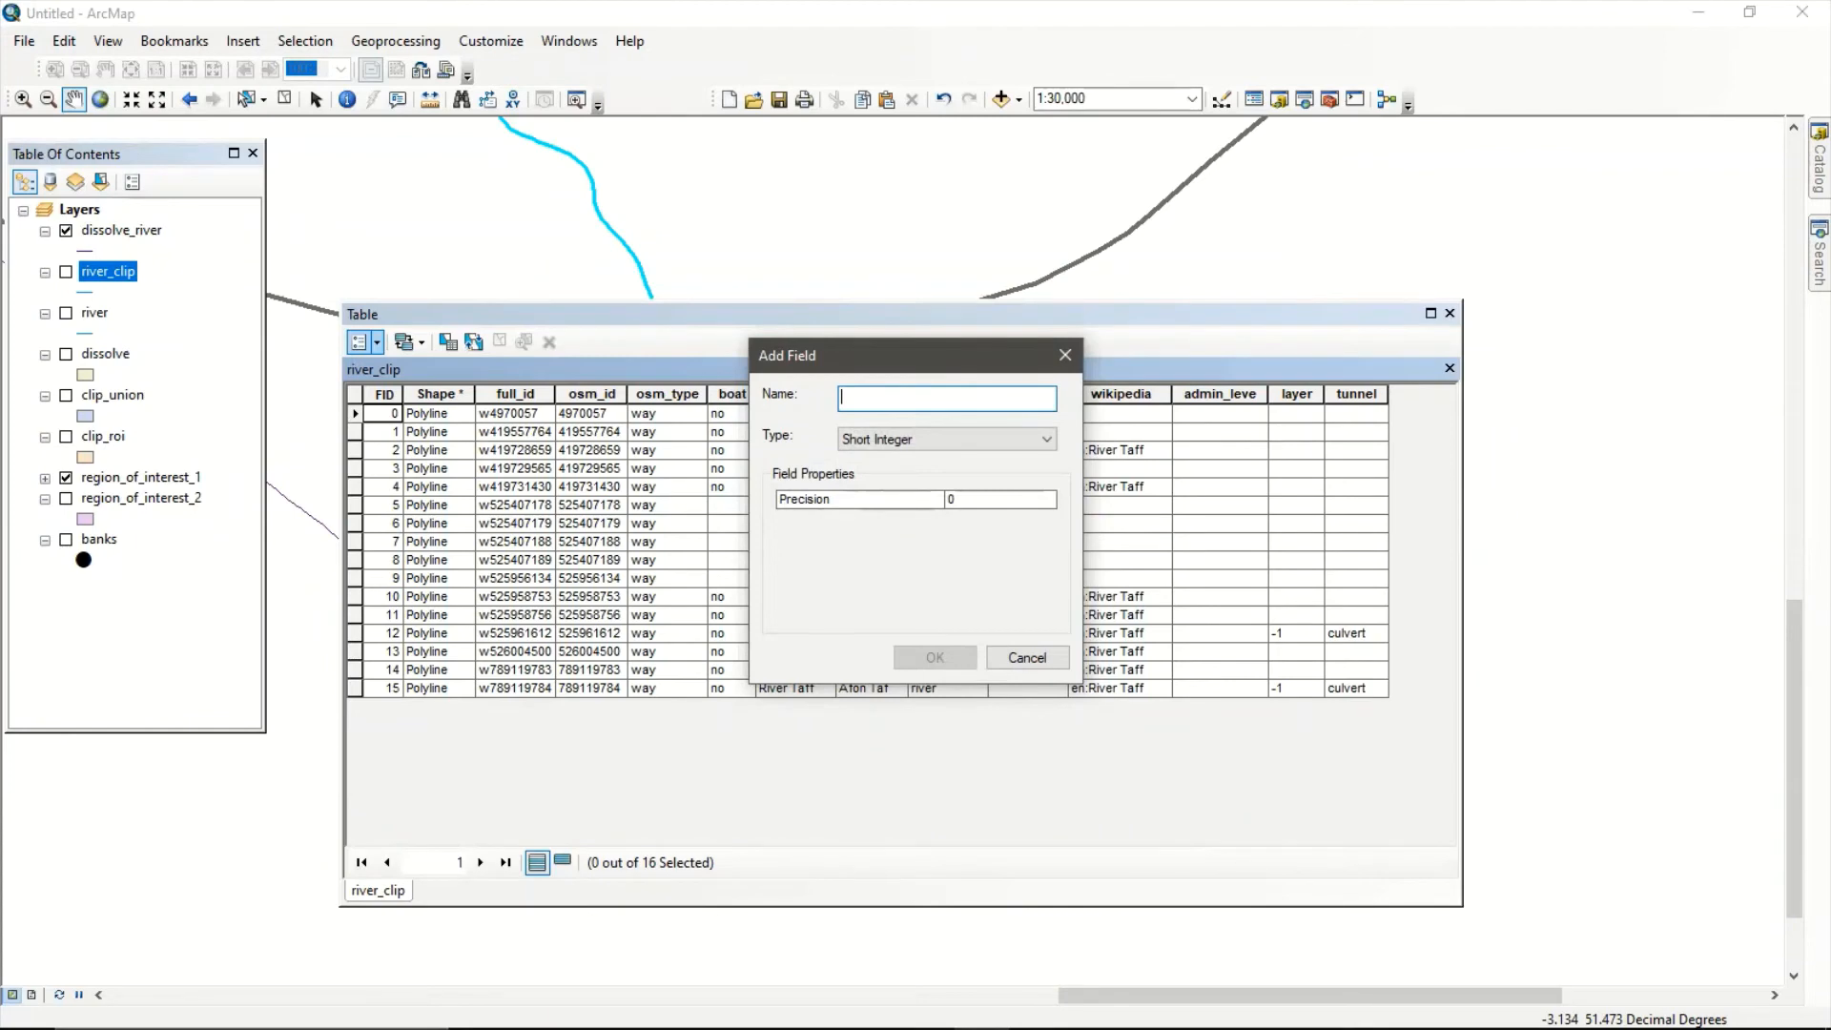
Add a Short Integer field named primary_id to the river_clip attribute table.
text(primary_id)
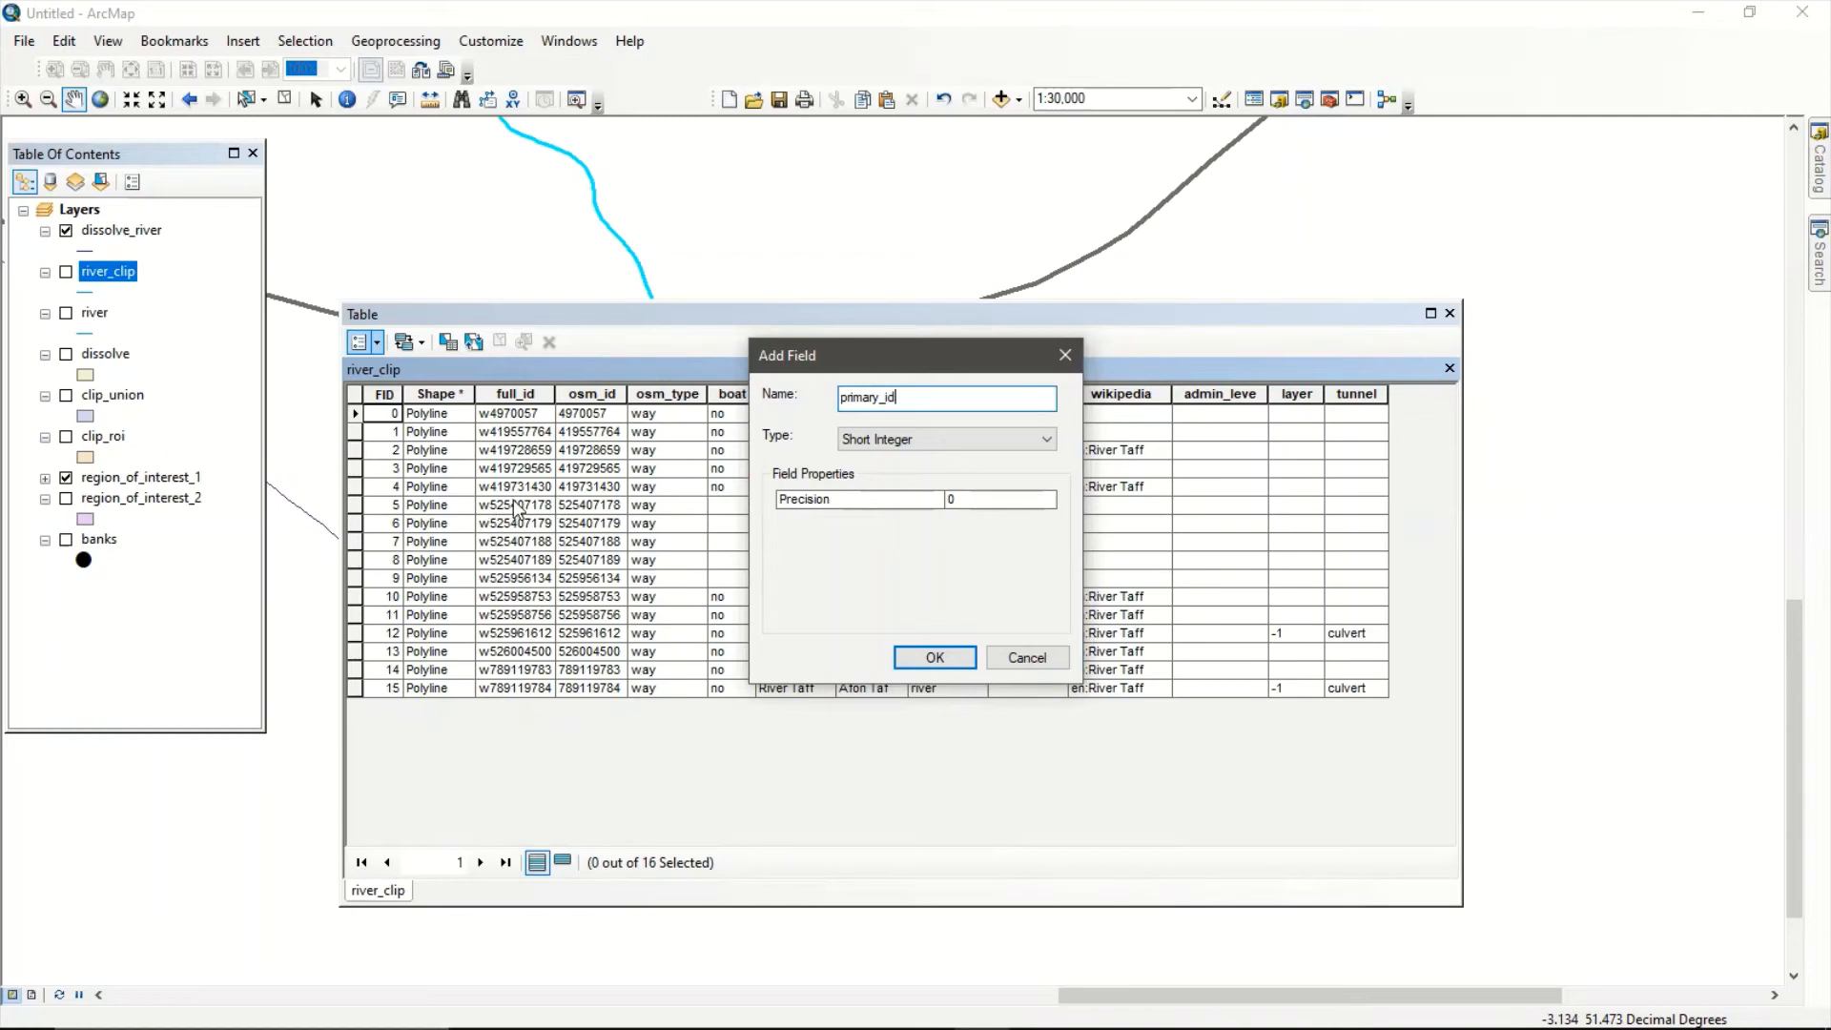
drag(916, 347, 1308, 302)
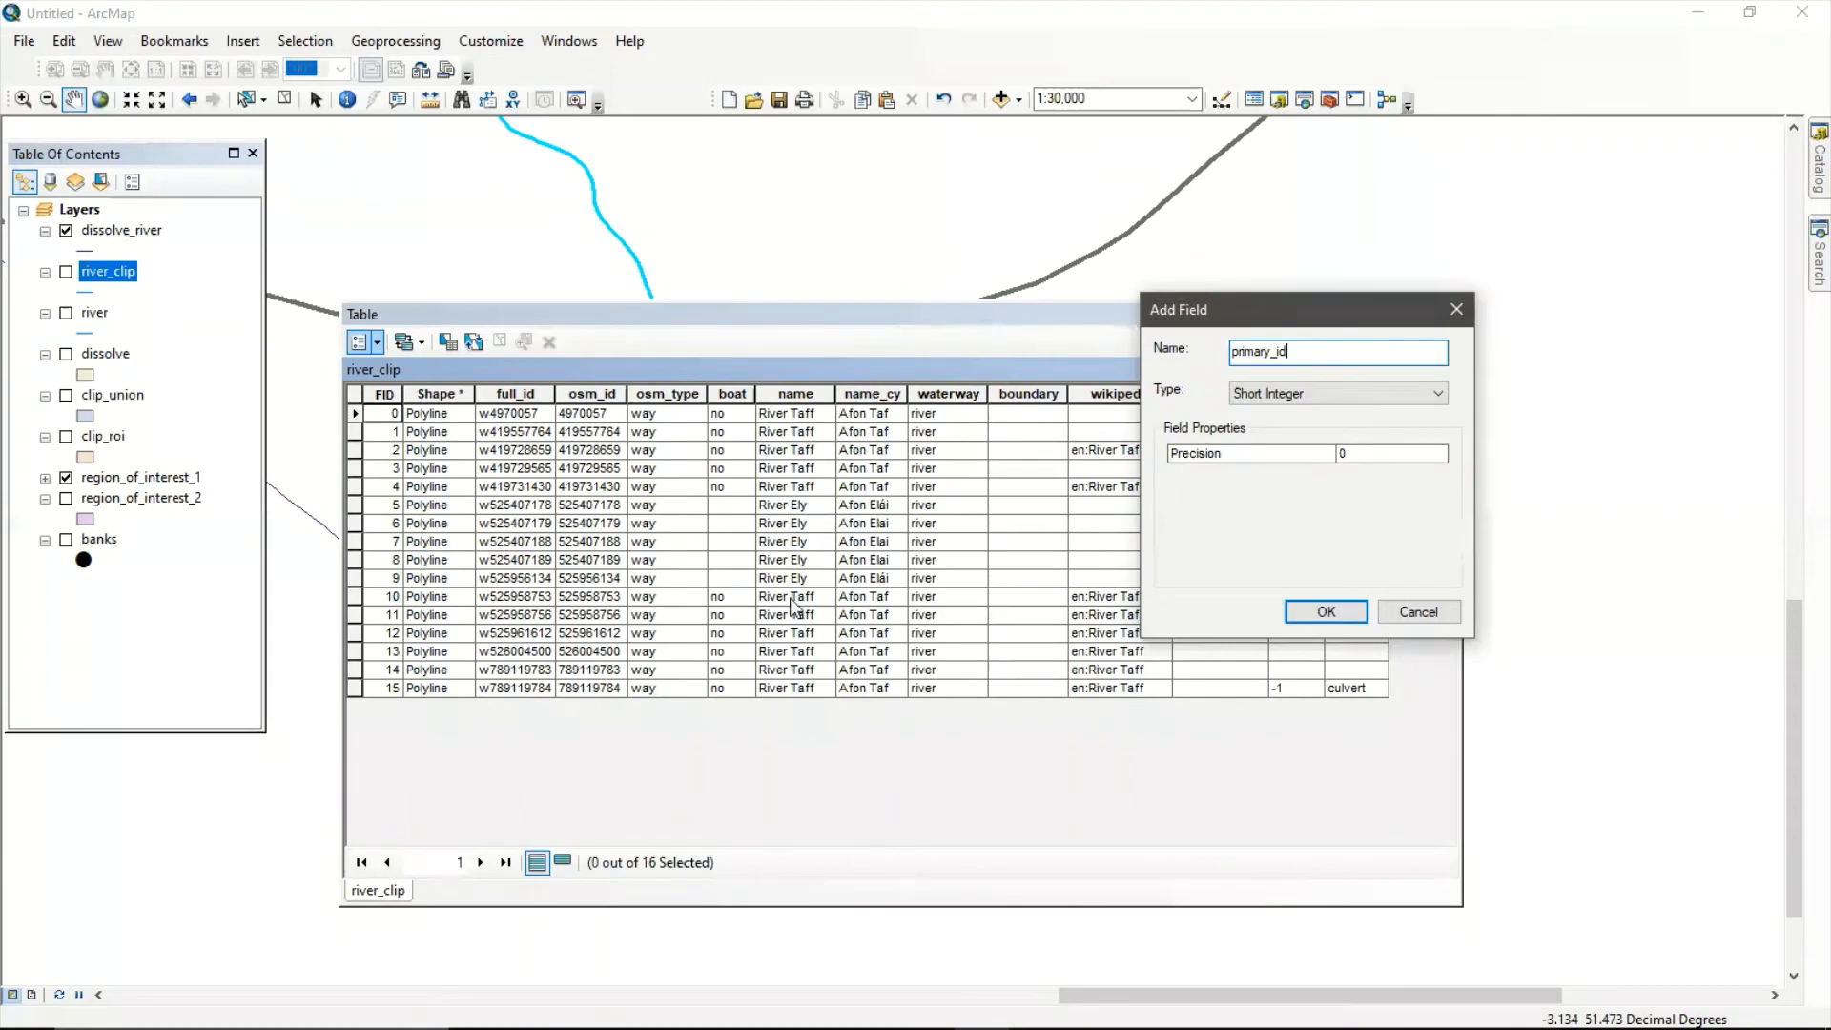
click(1331, 611)
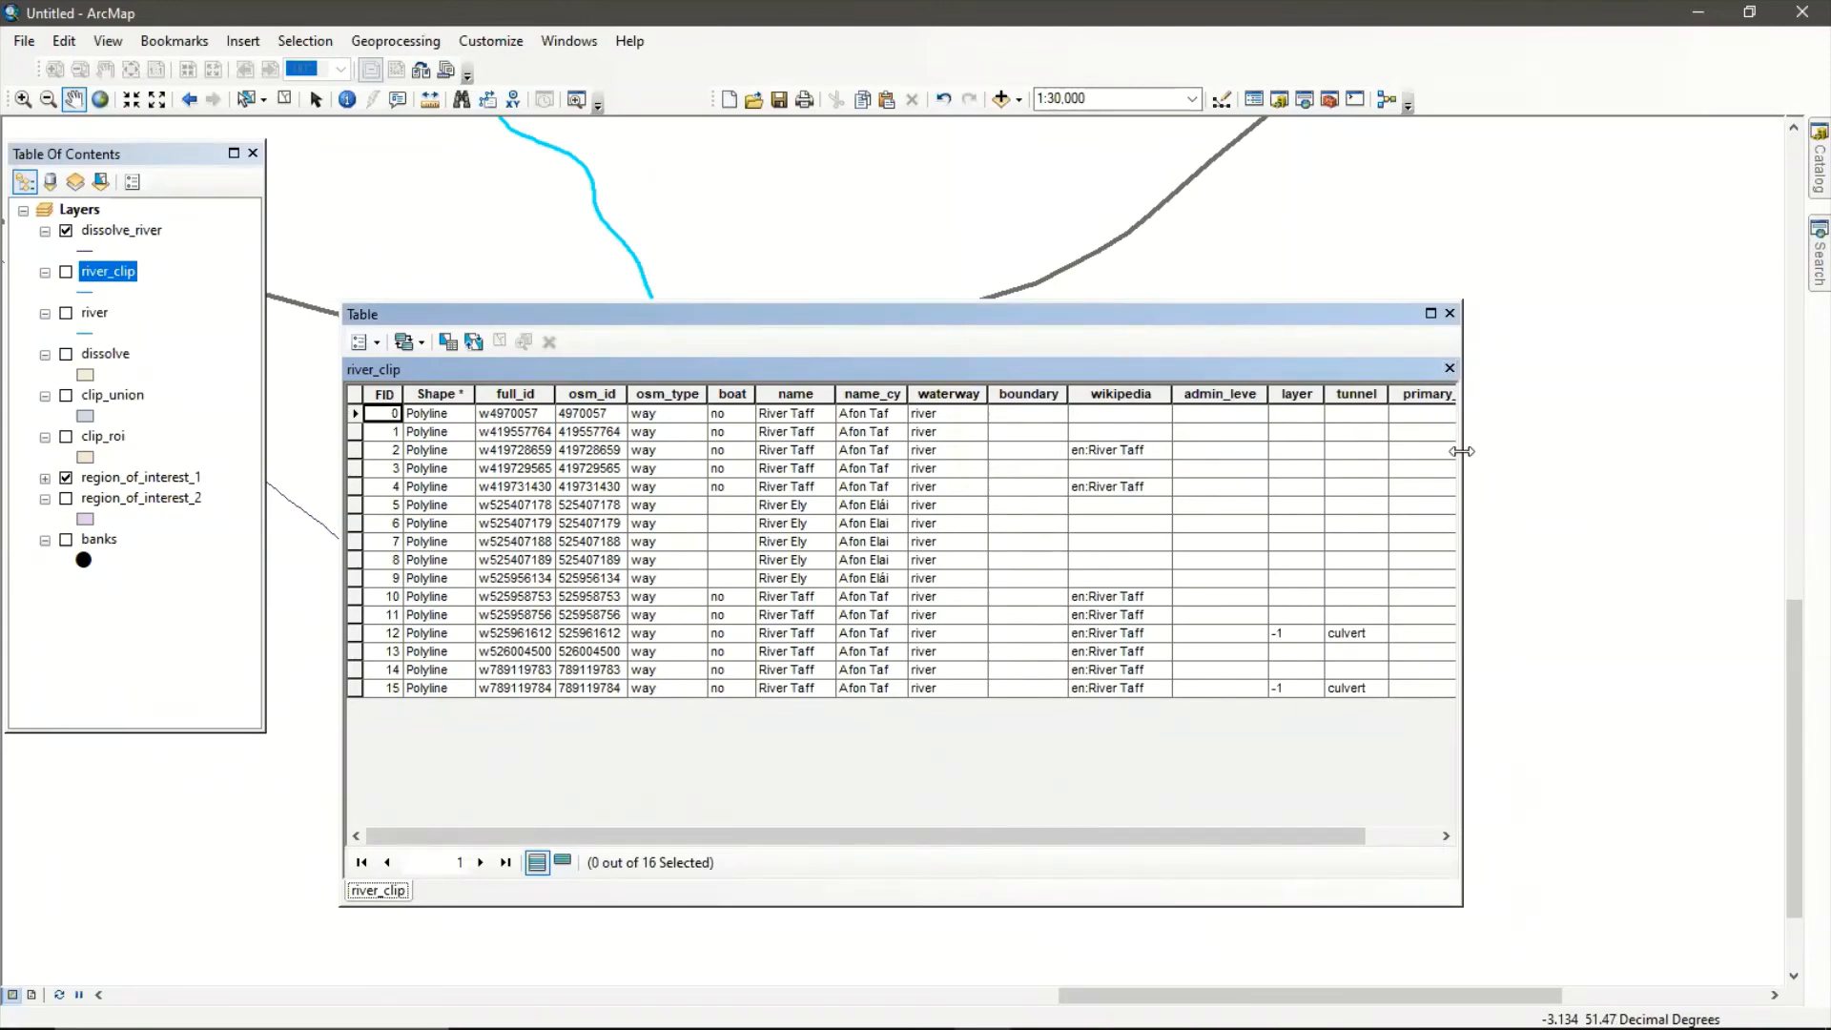
Widen the river_clip table to check the primary_id column, and close the table.
drag(1459, 451, 1565, 453)
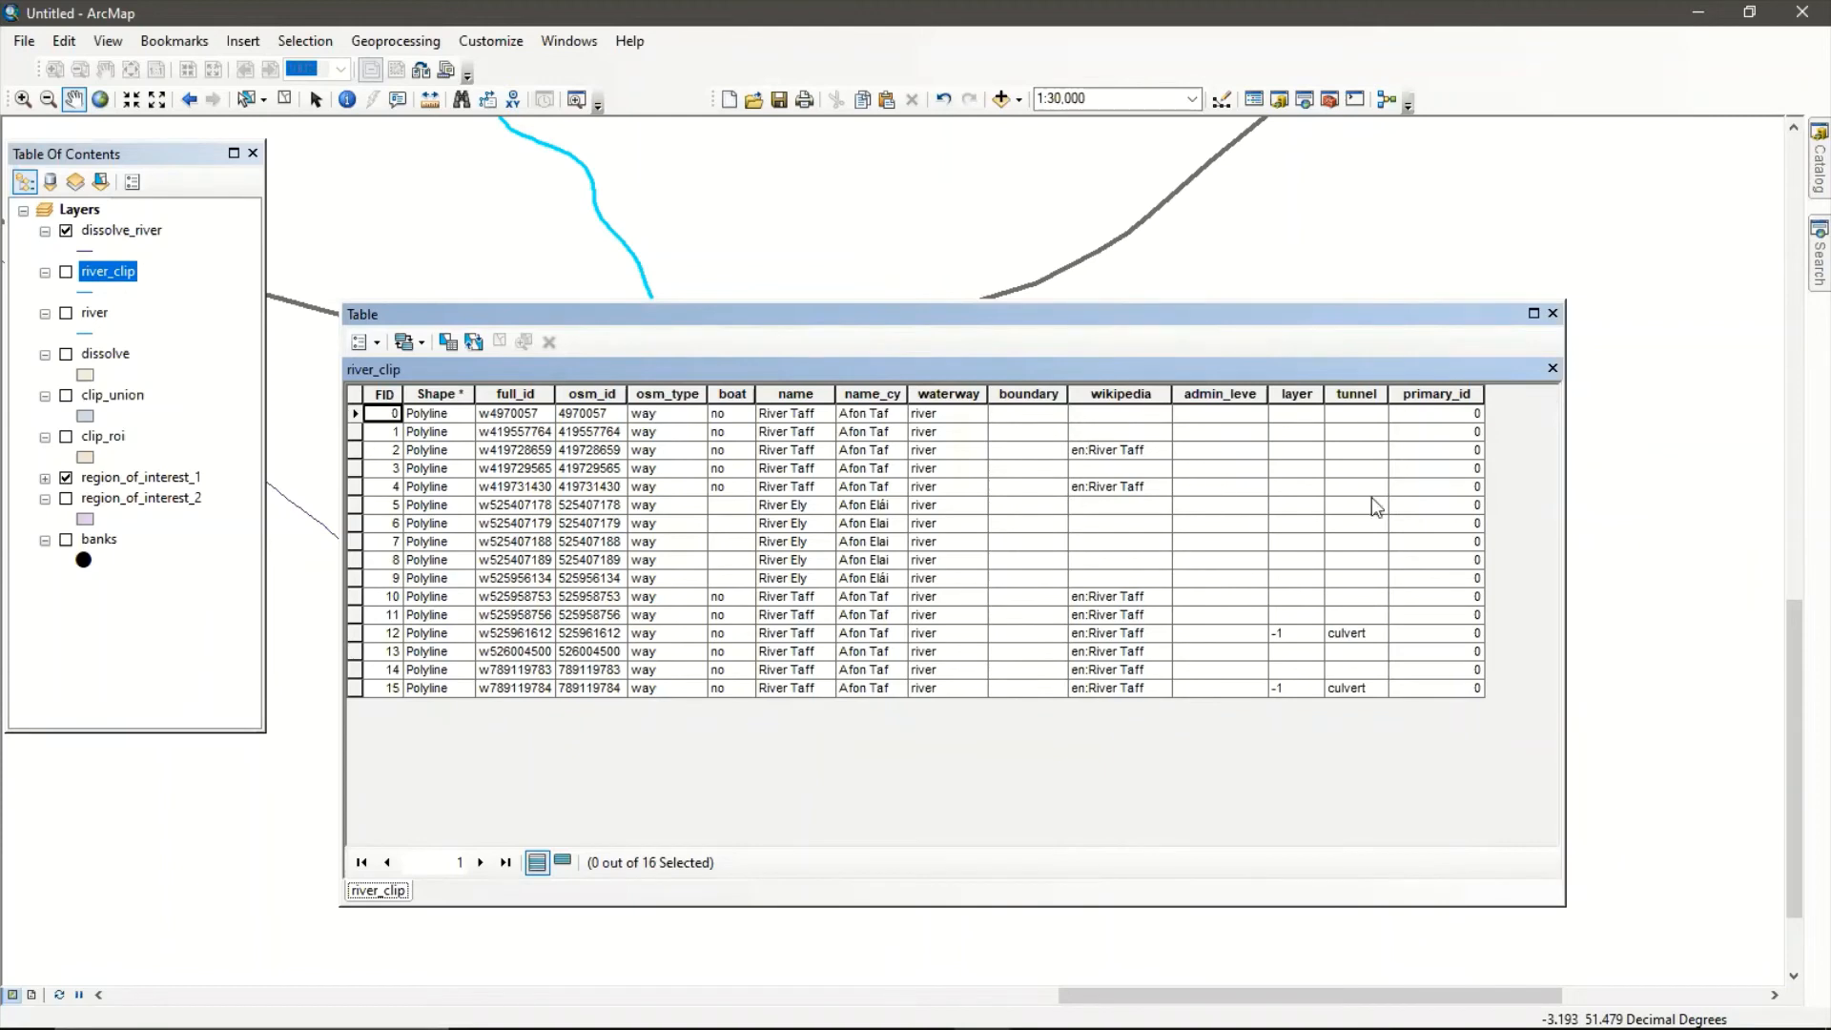
drag(1330, 298, 1333, 303)
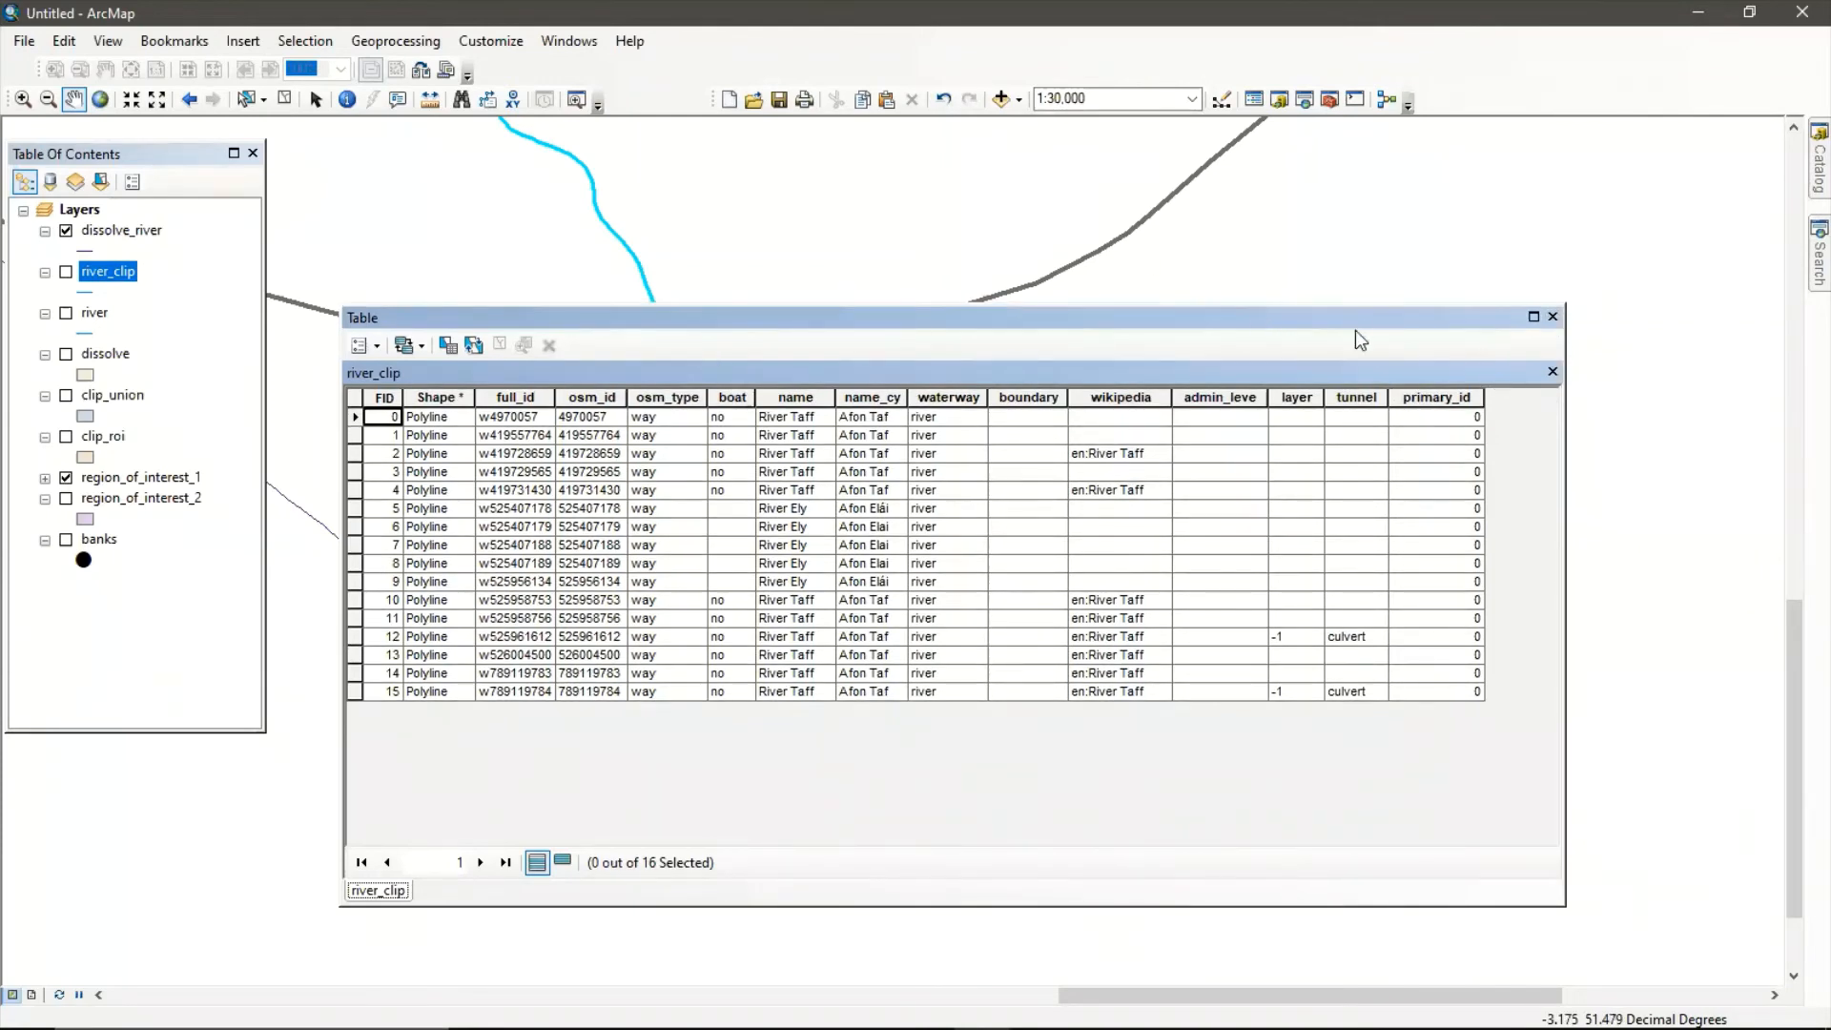
click(1552, 317)
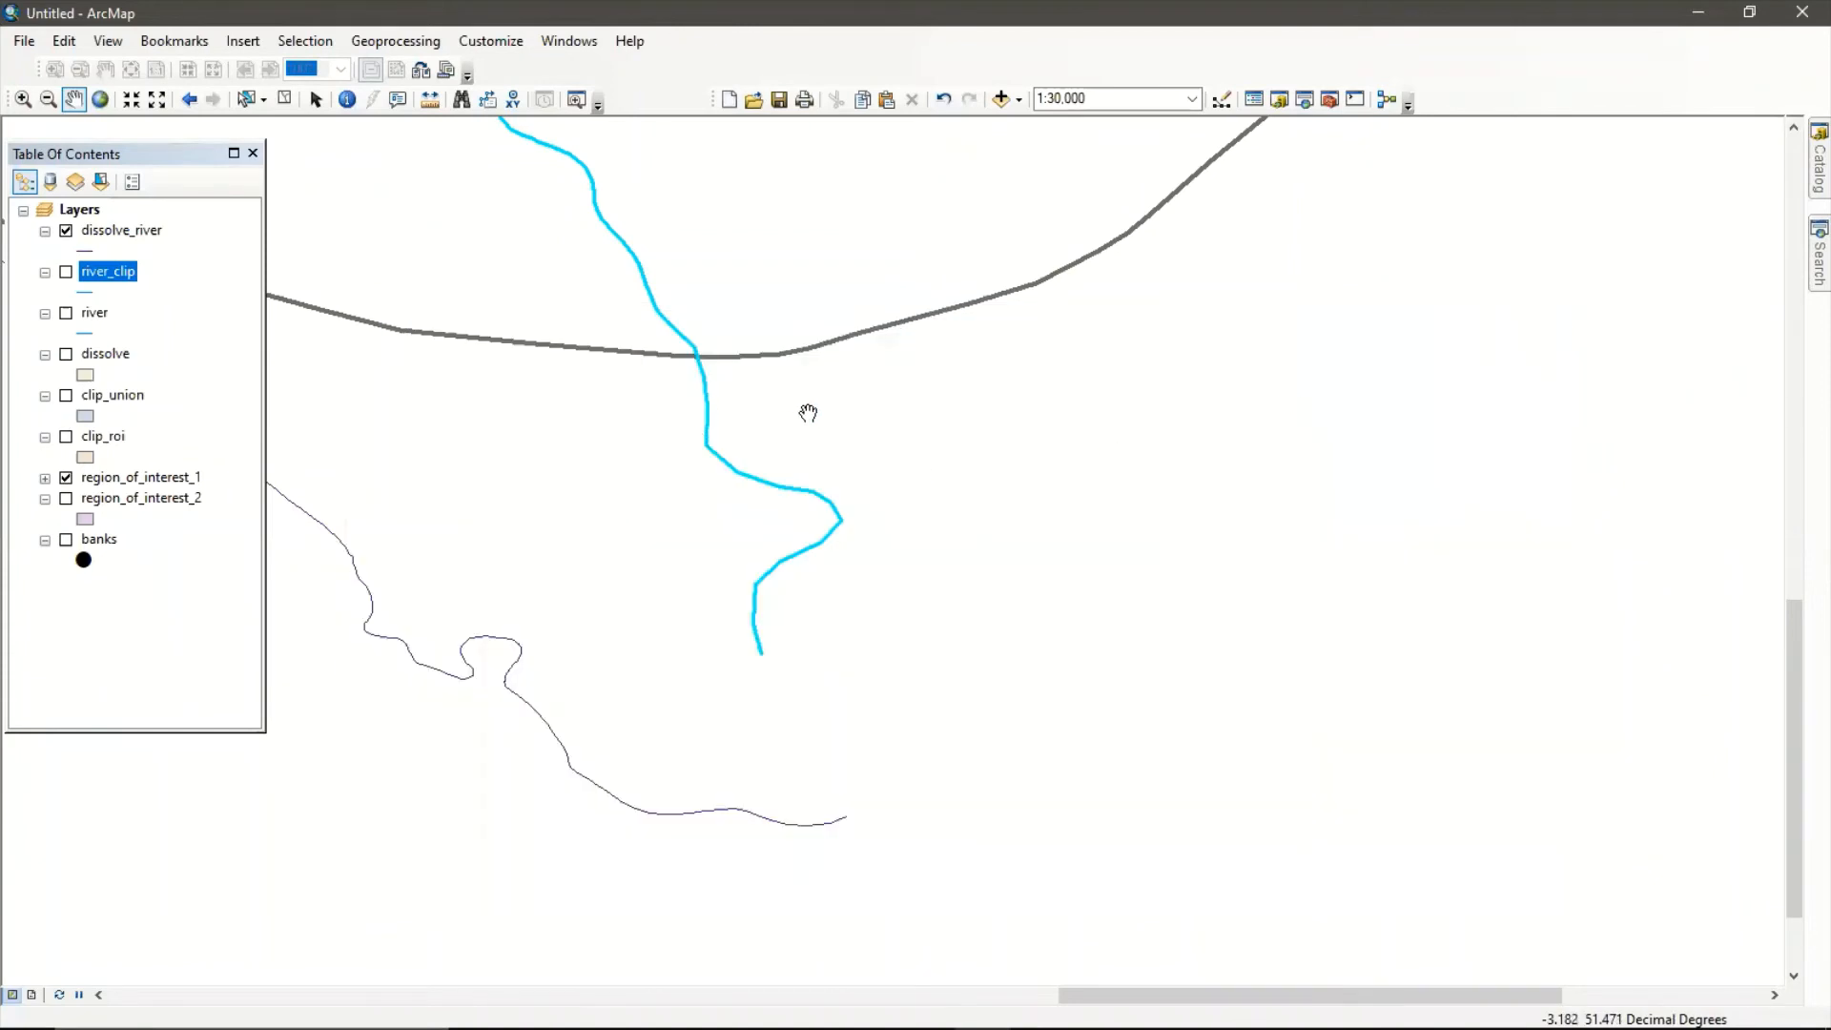
Open the Dissolve (Data Management) tool and set river_clip as the input features.
scroll(670, 458, up, 1)
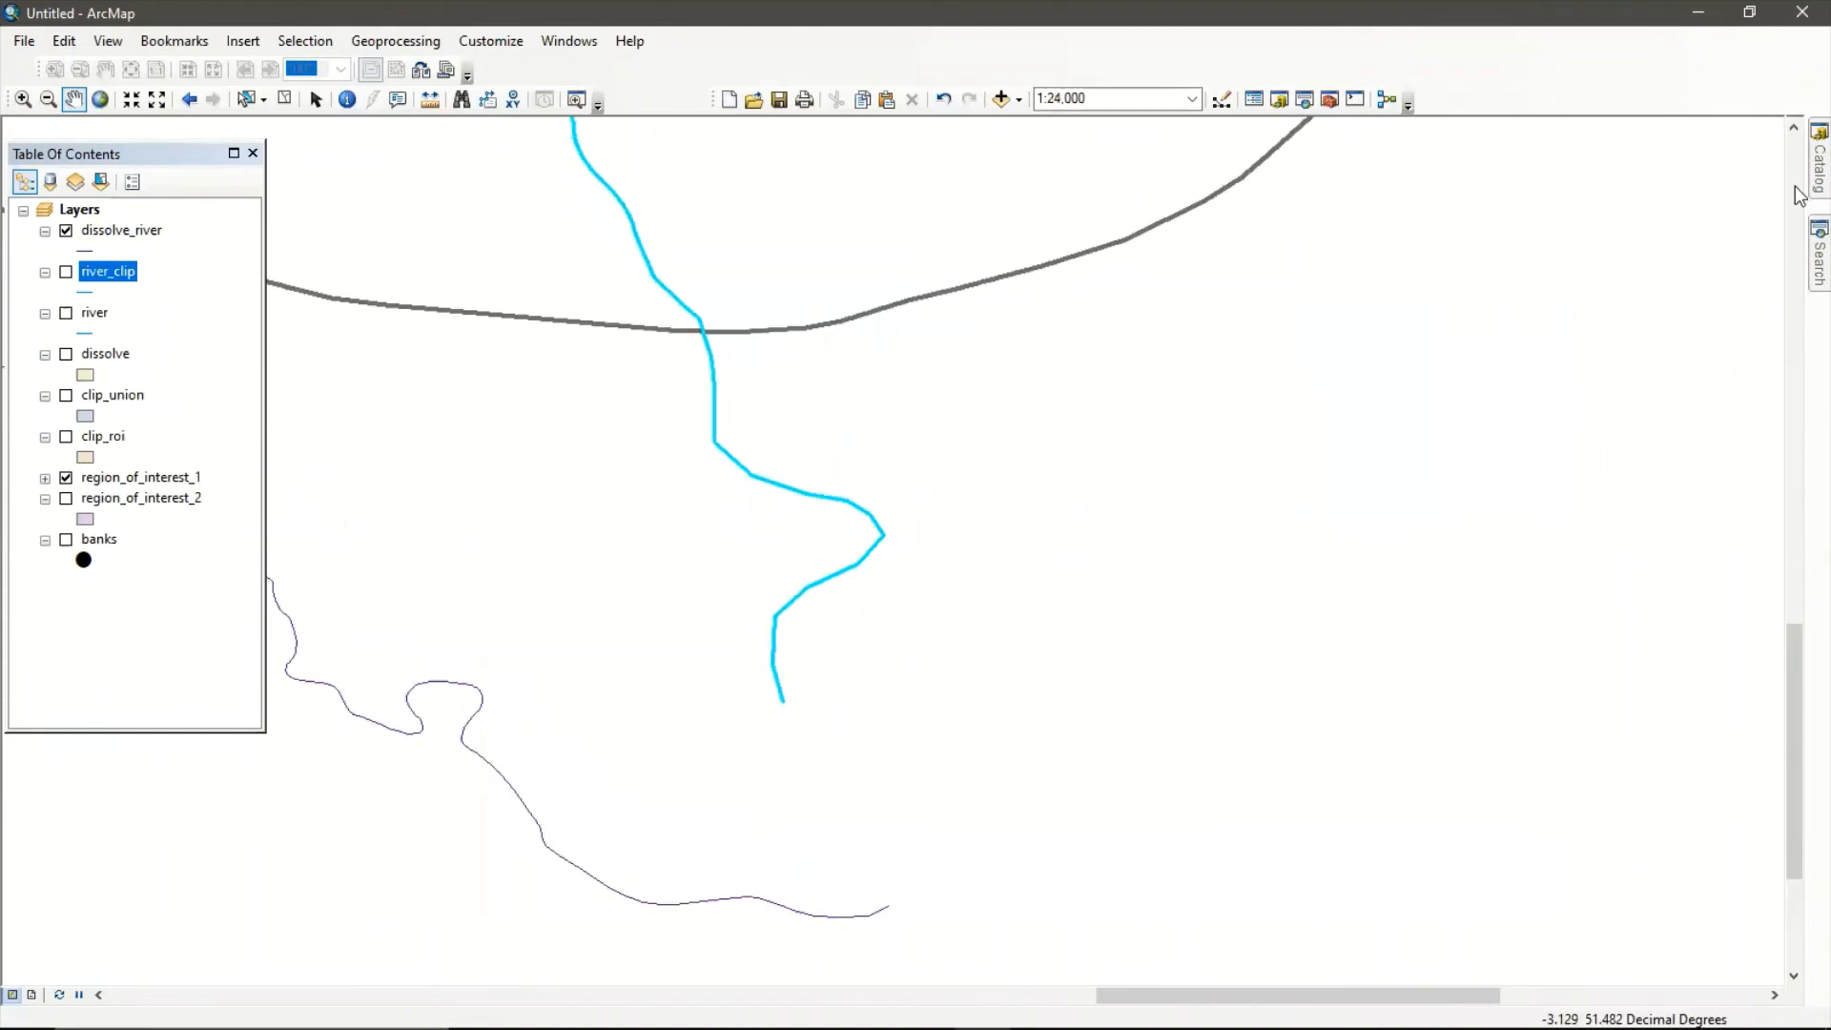
click(1818, 253)
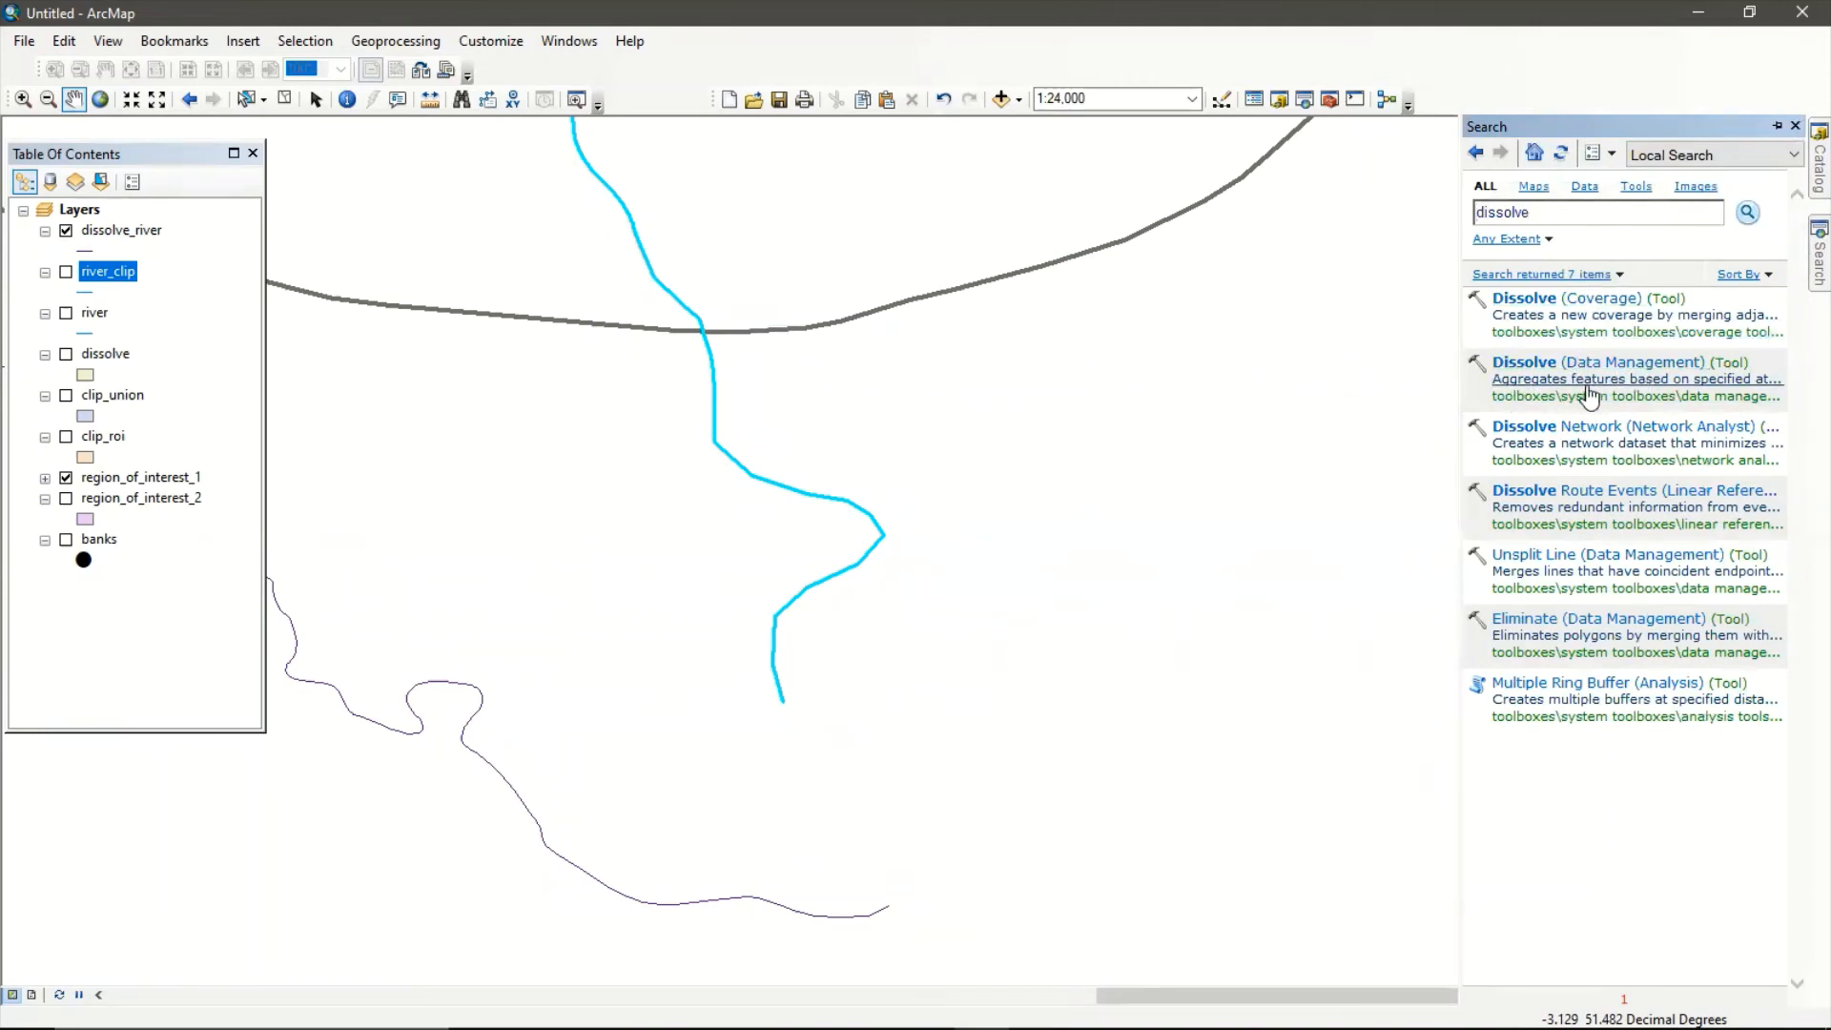
click(1602, 396)
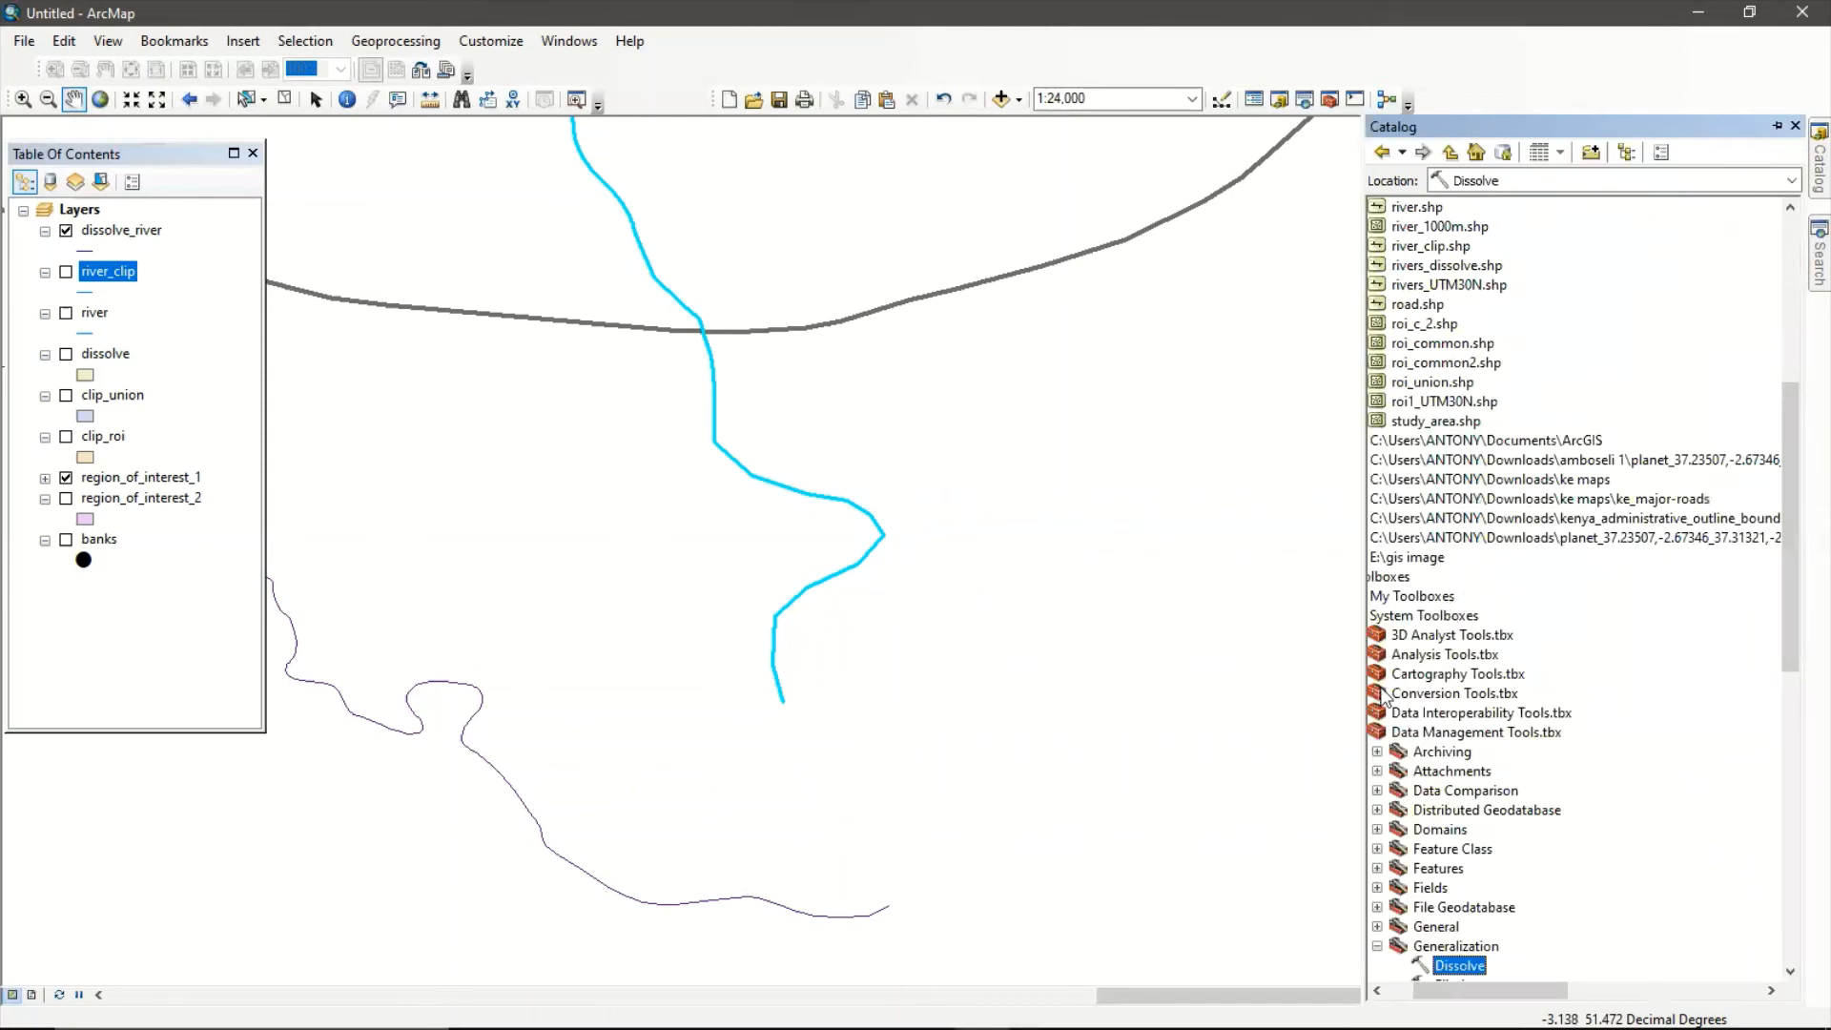
double_click(1458, 966)
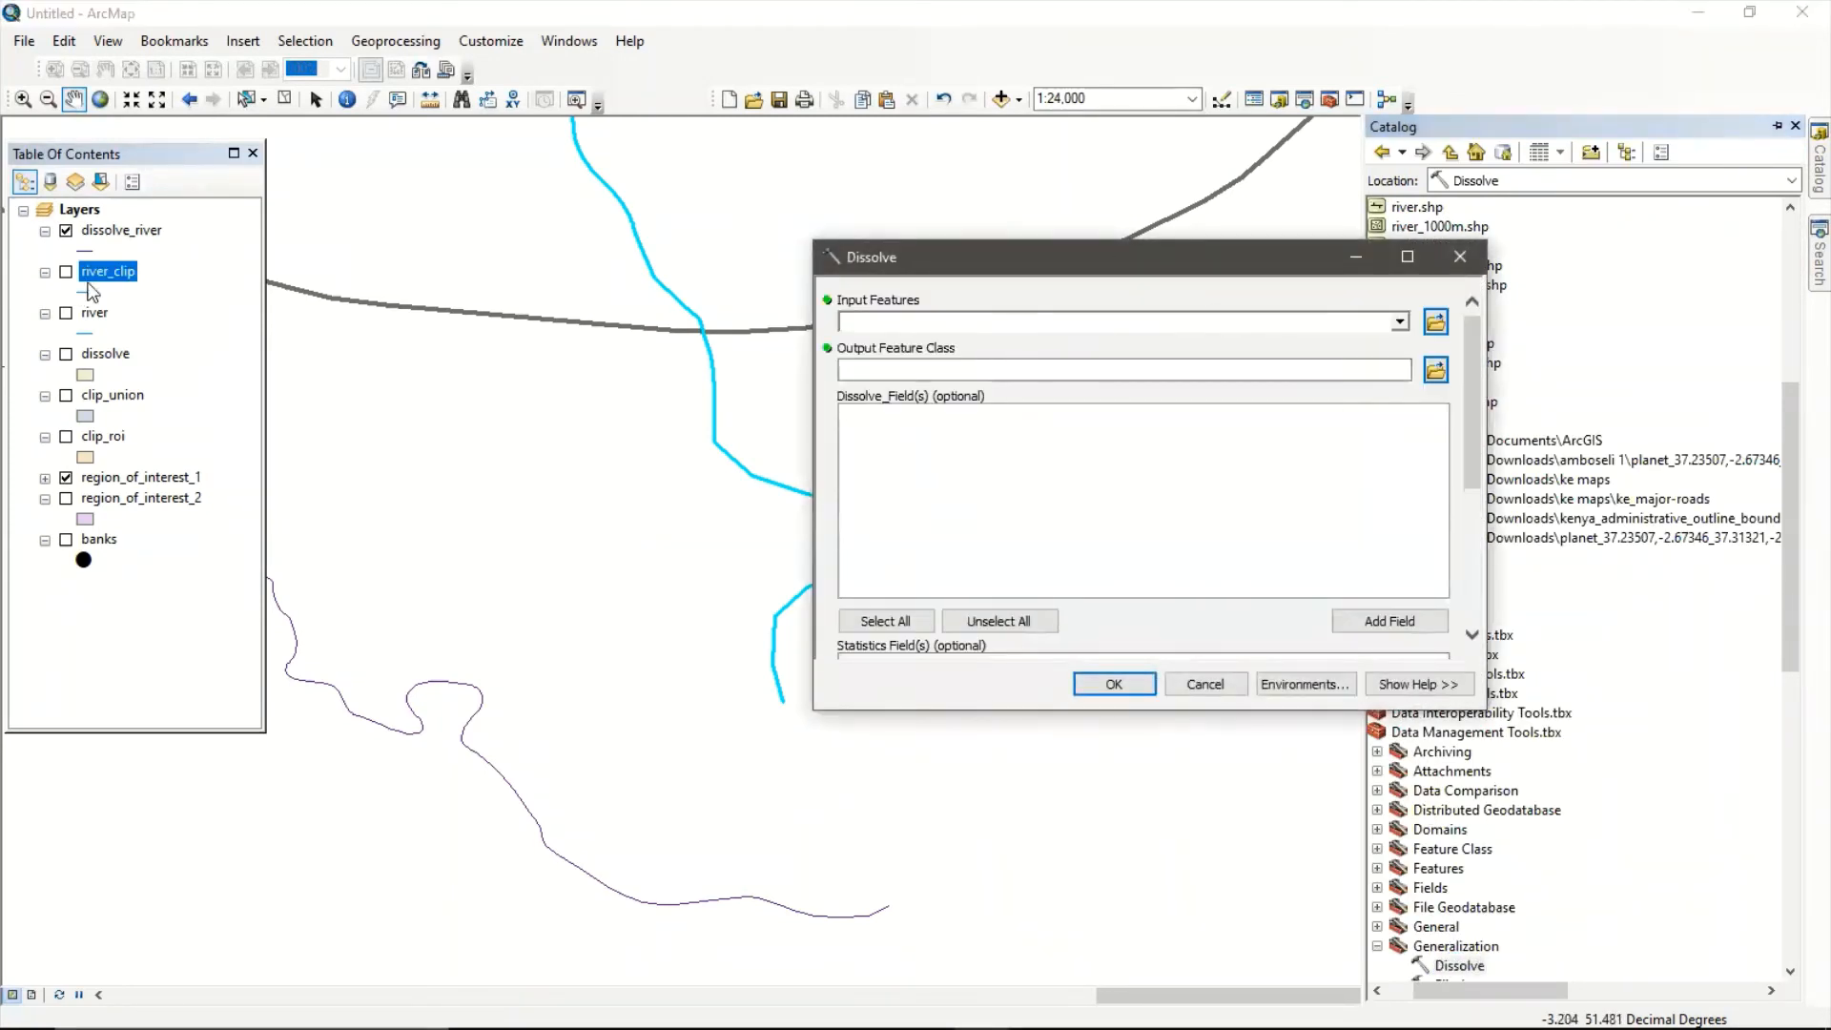
drag(108, 271, 957, 364)
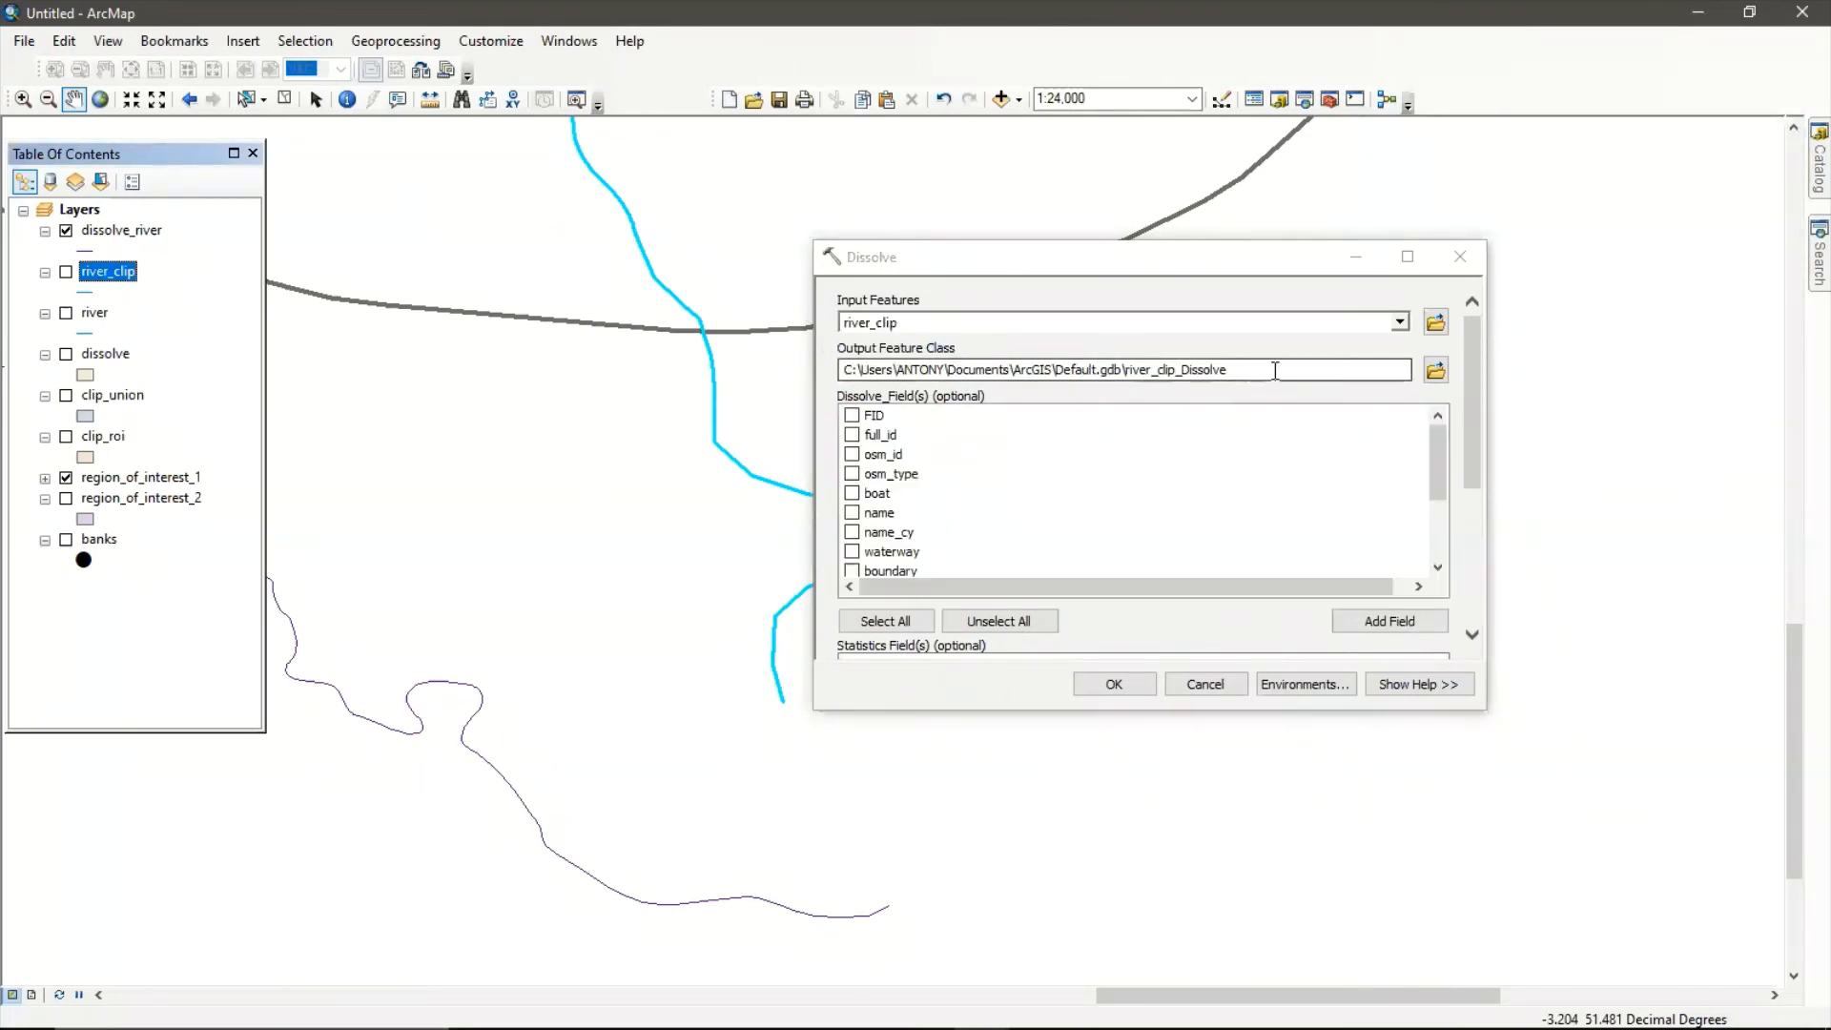
Save the dissolve output as dissolve_2, choose primary_id as the dissolve field, and run the tool.
click(1436, 370)
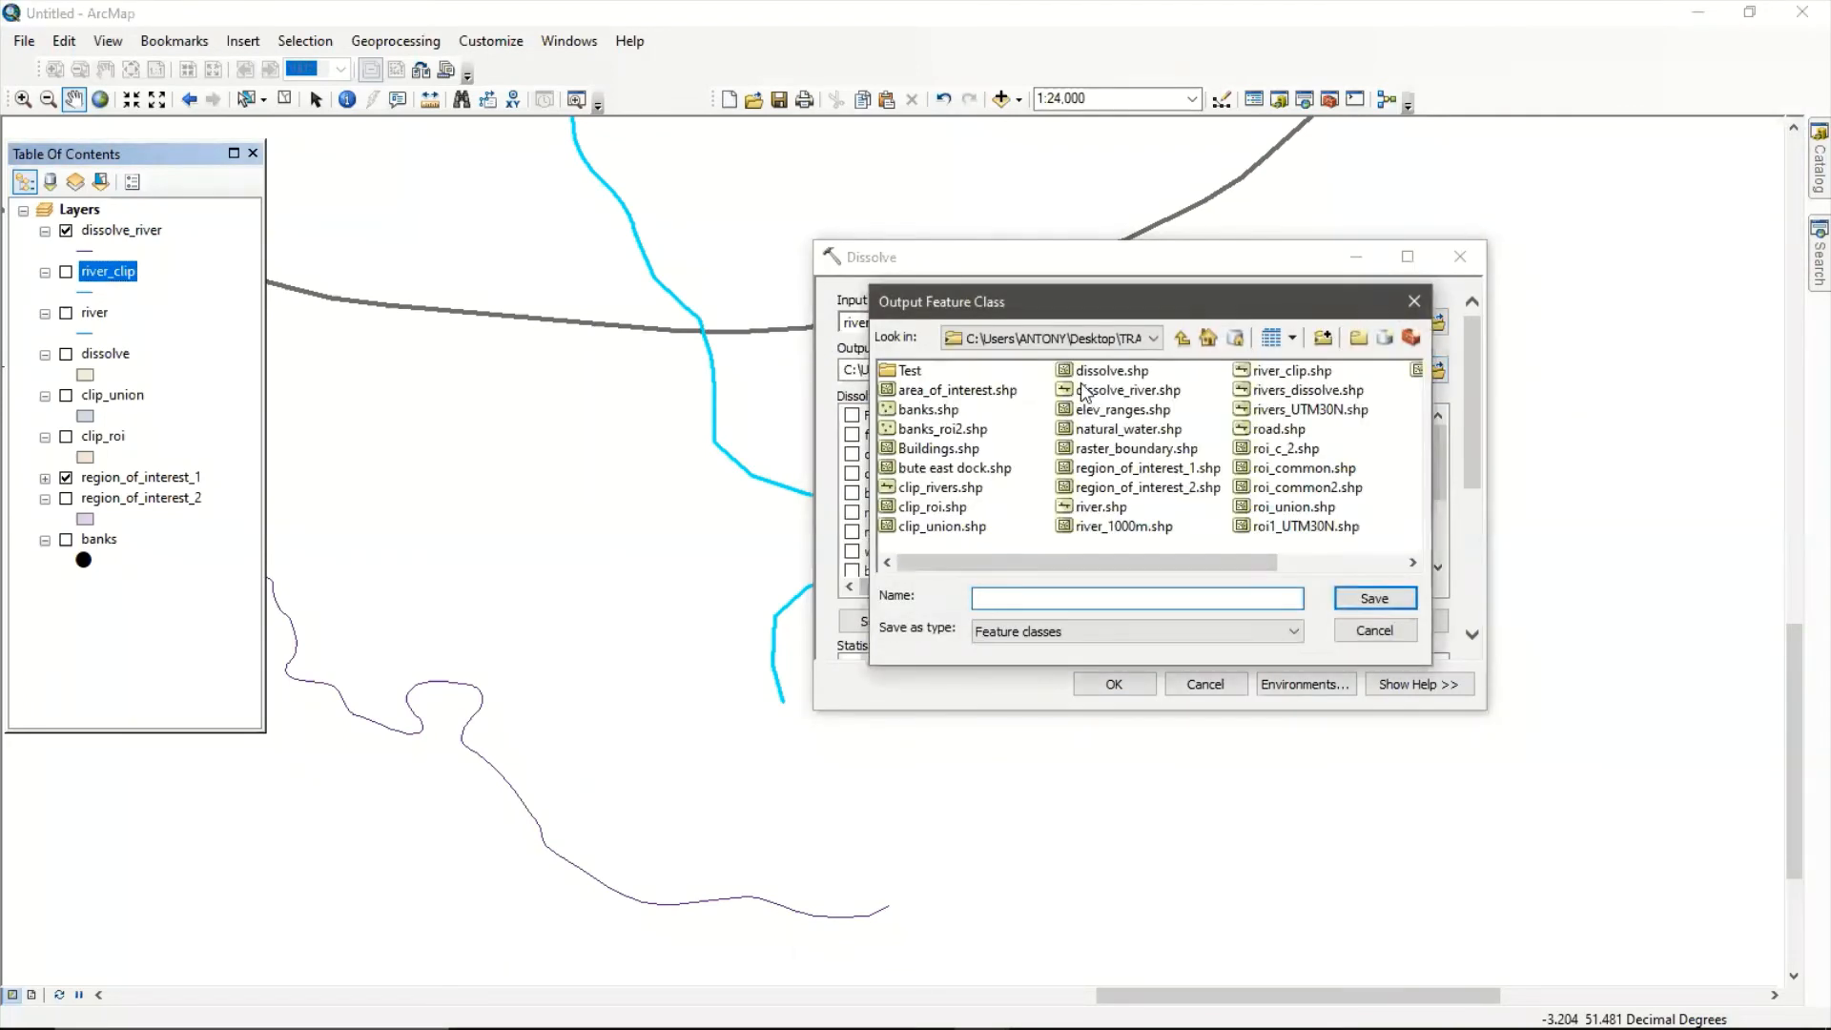
text(dissol)
text(ve)
text(_2)
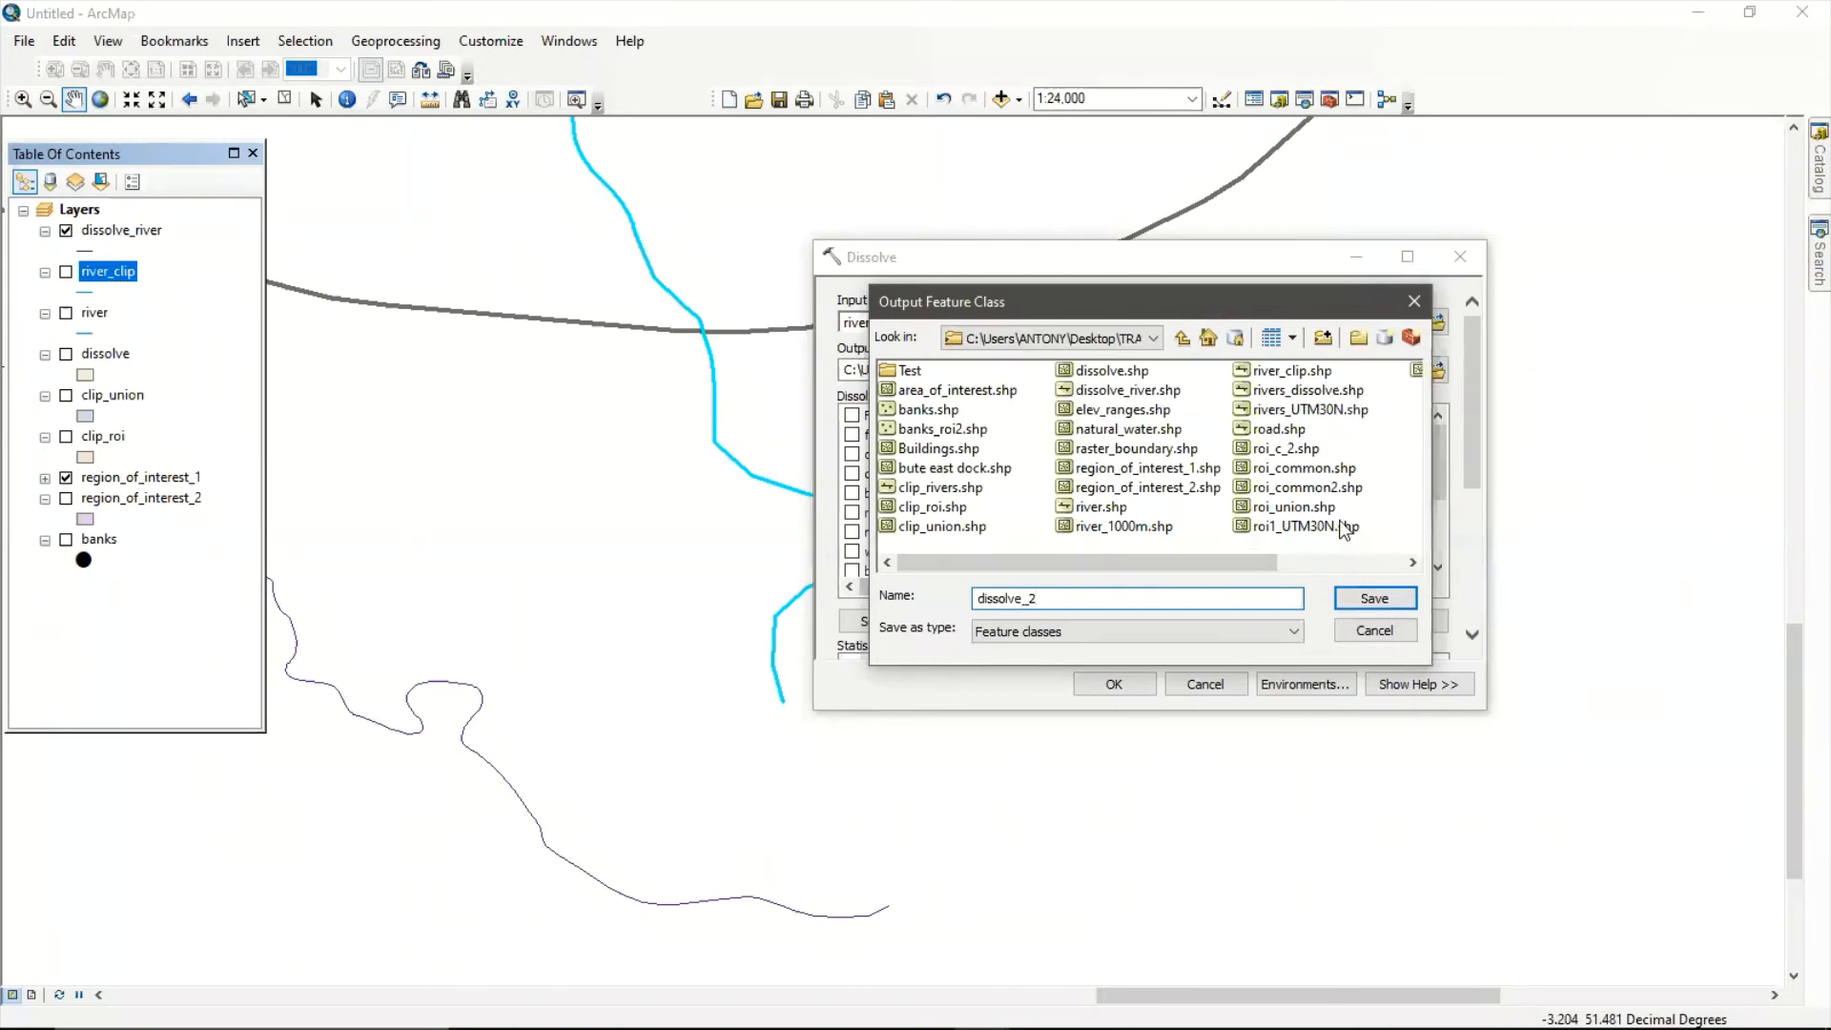
click(1373, 599)
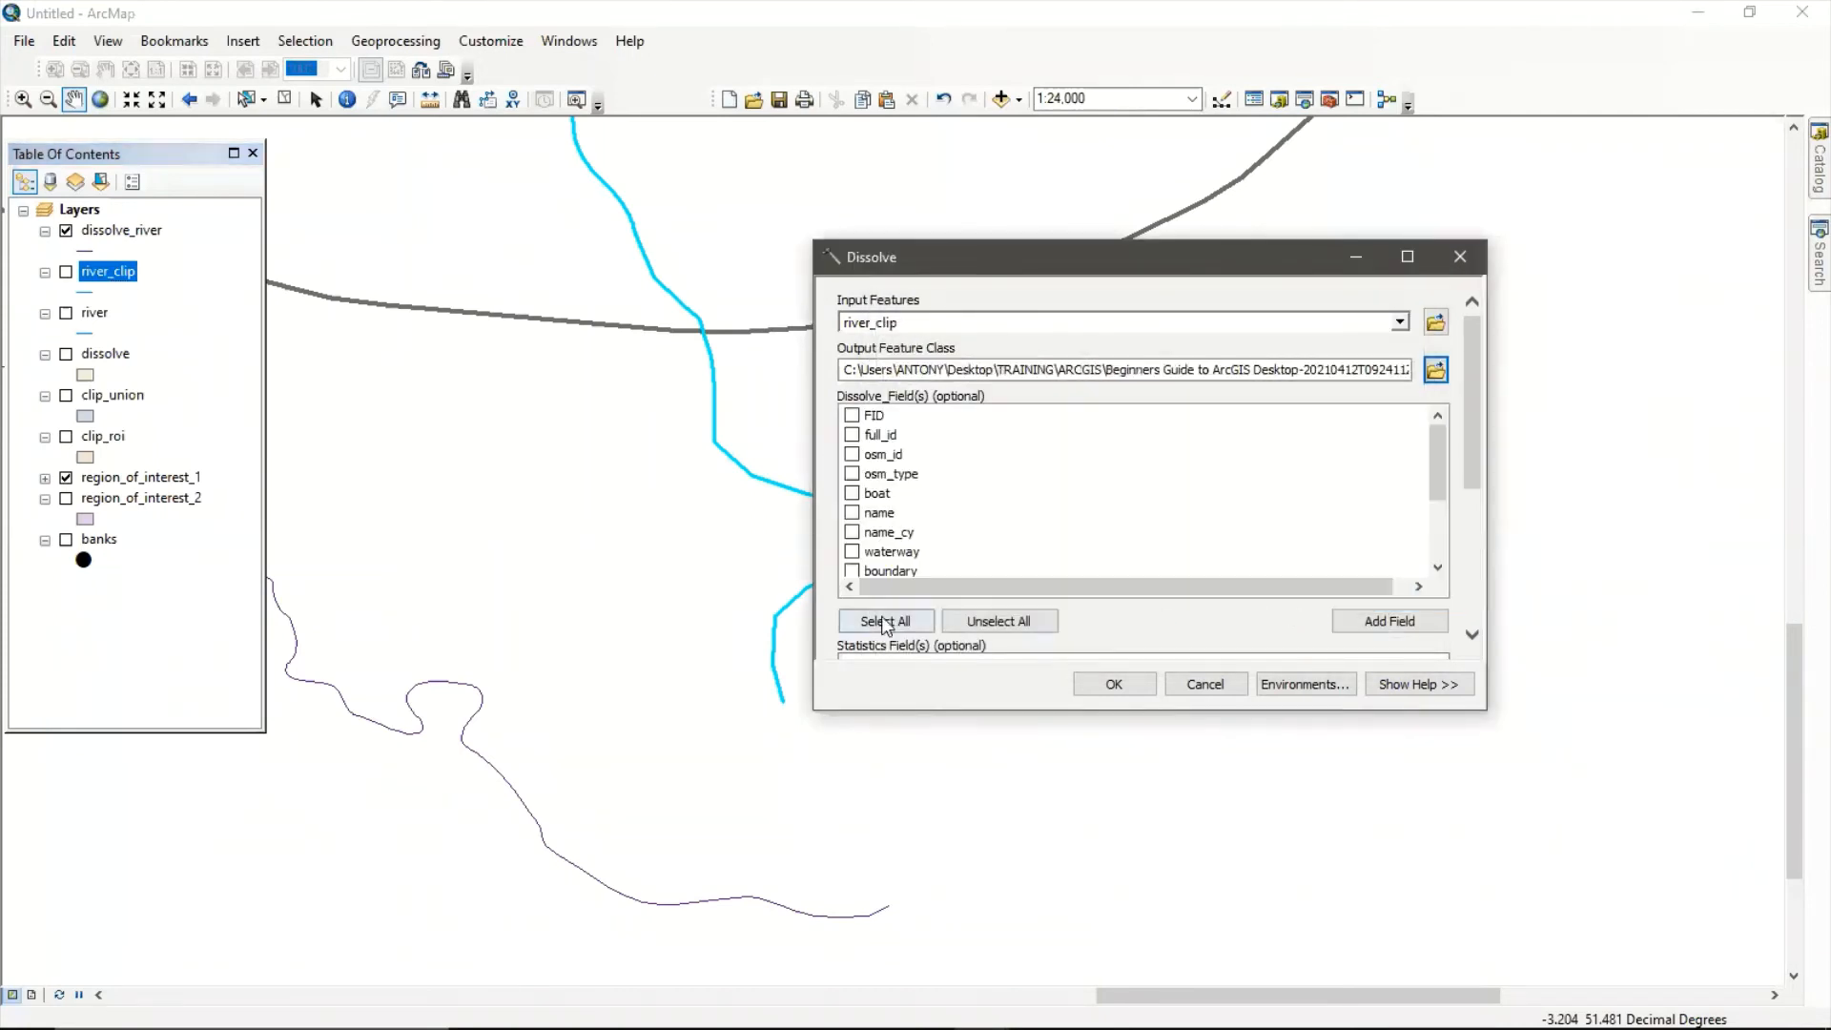
scroll(887, 477, down, 2)
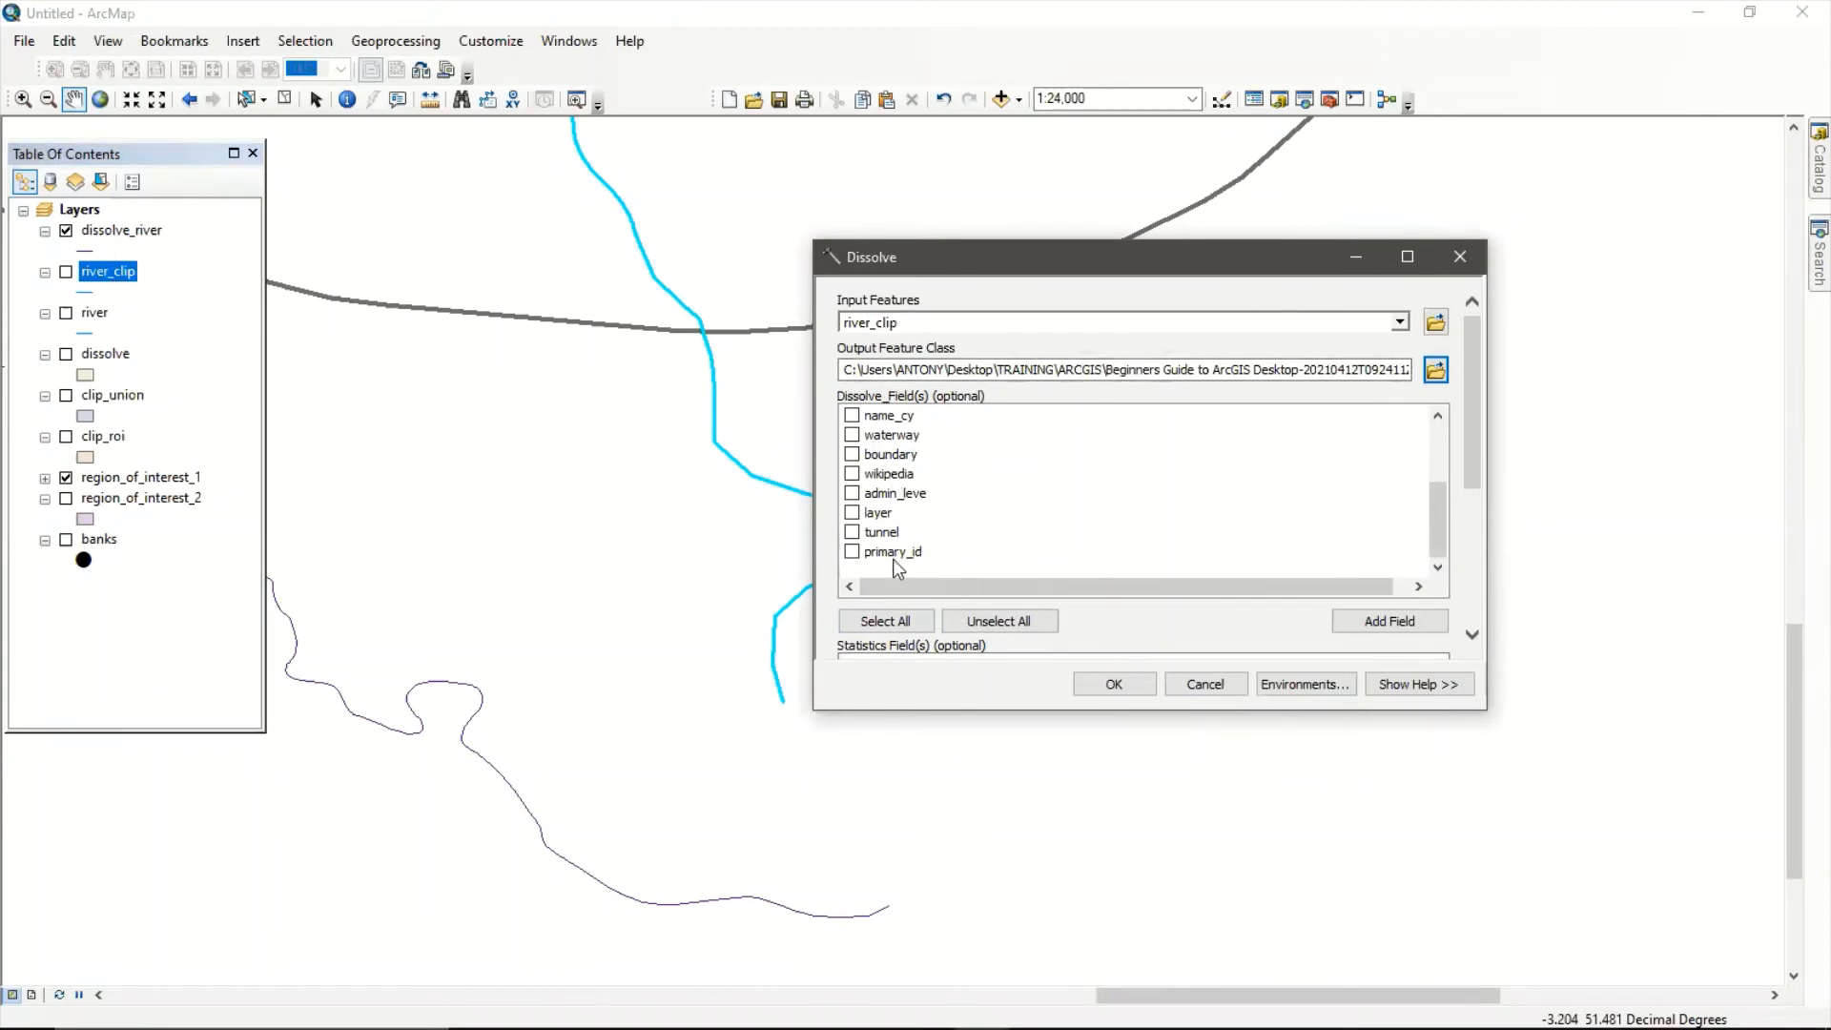
click(851, 552)
click(1129, 685)
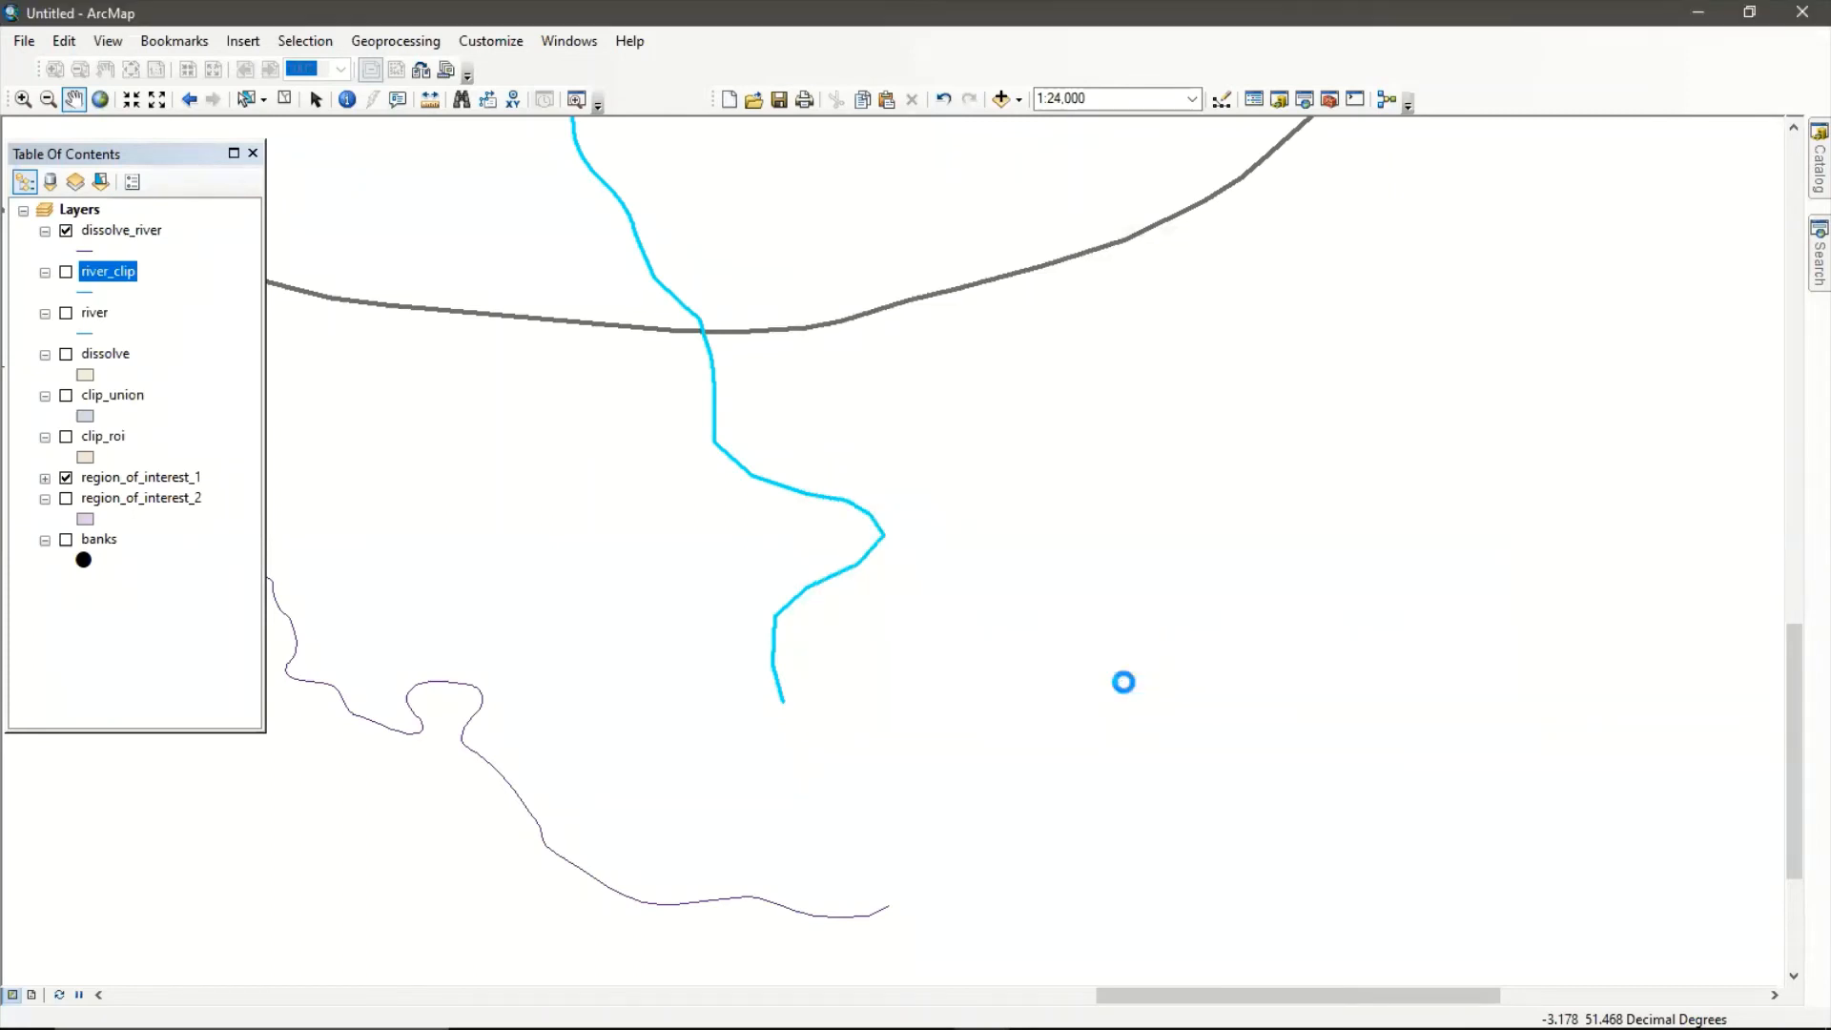
Hide the dissolve_river and region_of_interest_1 layers, leaving only dissolve_2 displayed on the map.
scroll(831, 517, up, 1)
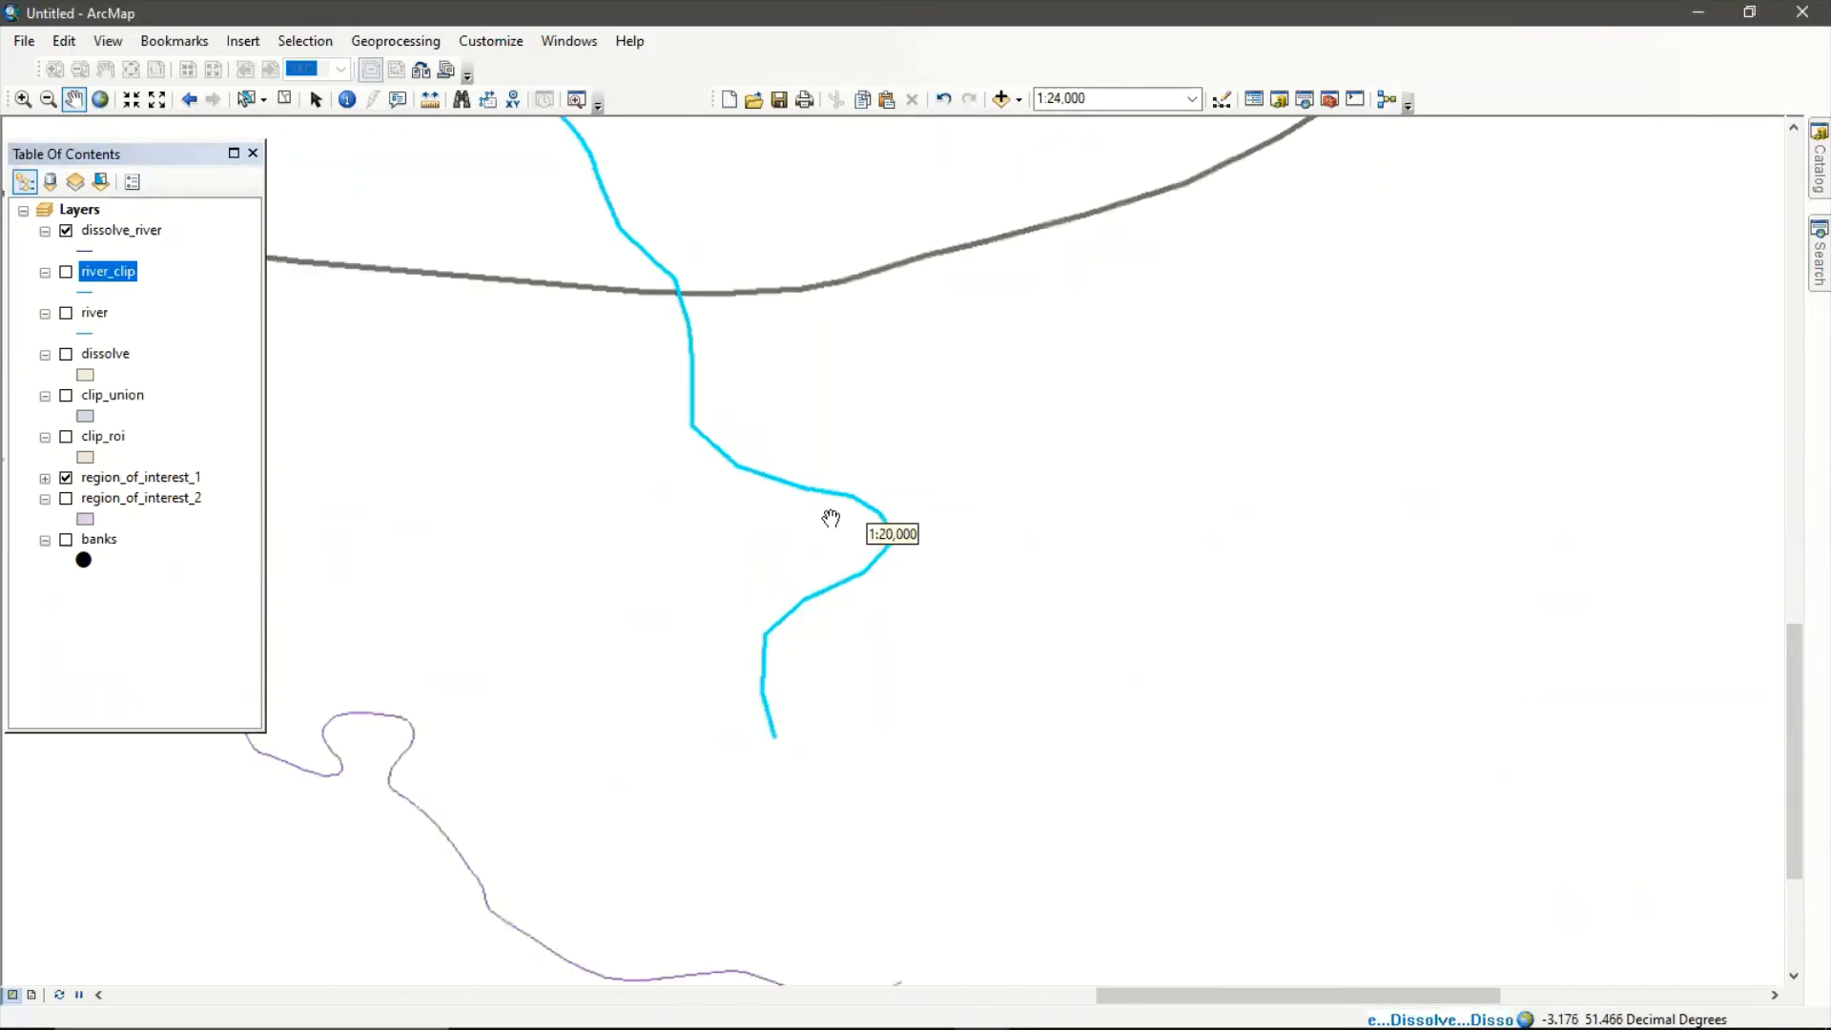
scroll(831, 517, down, 2)
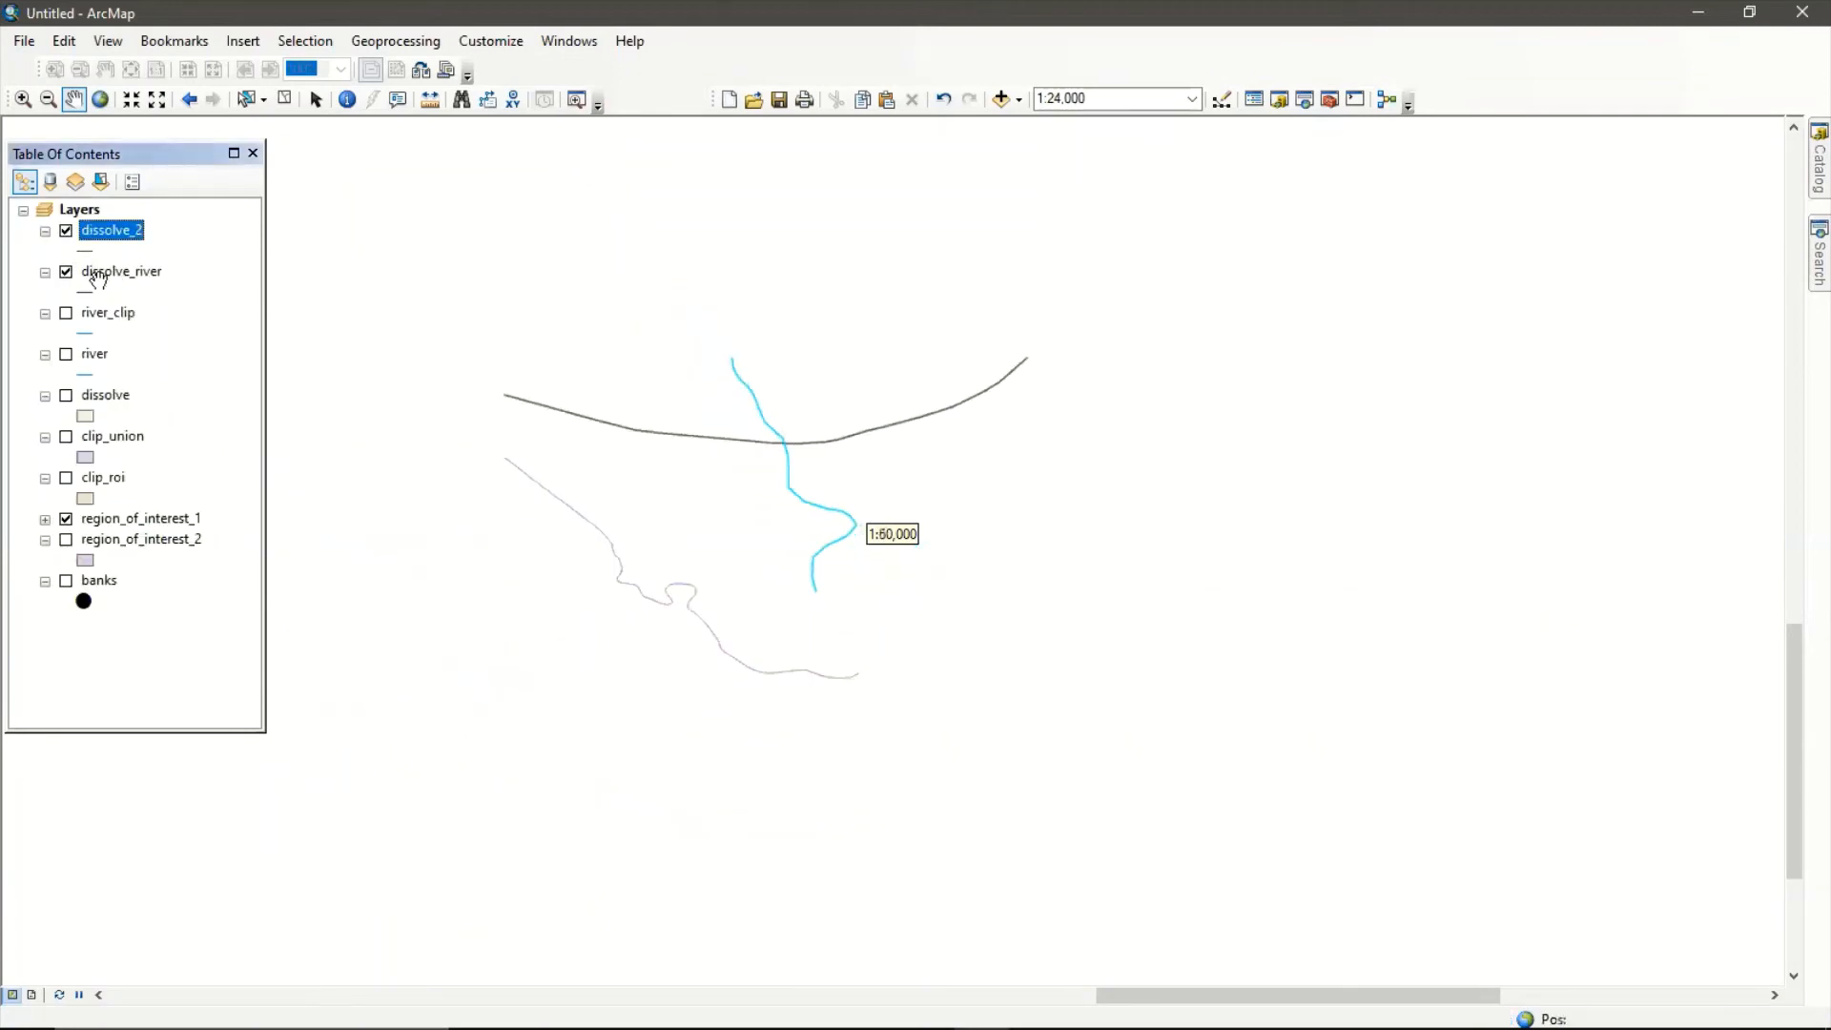
scroll(818, 511, down, 2)
scroll(789, 476, down, 3)
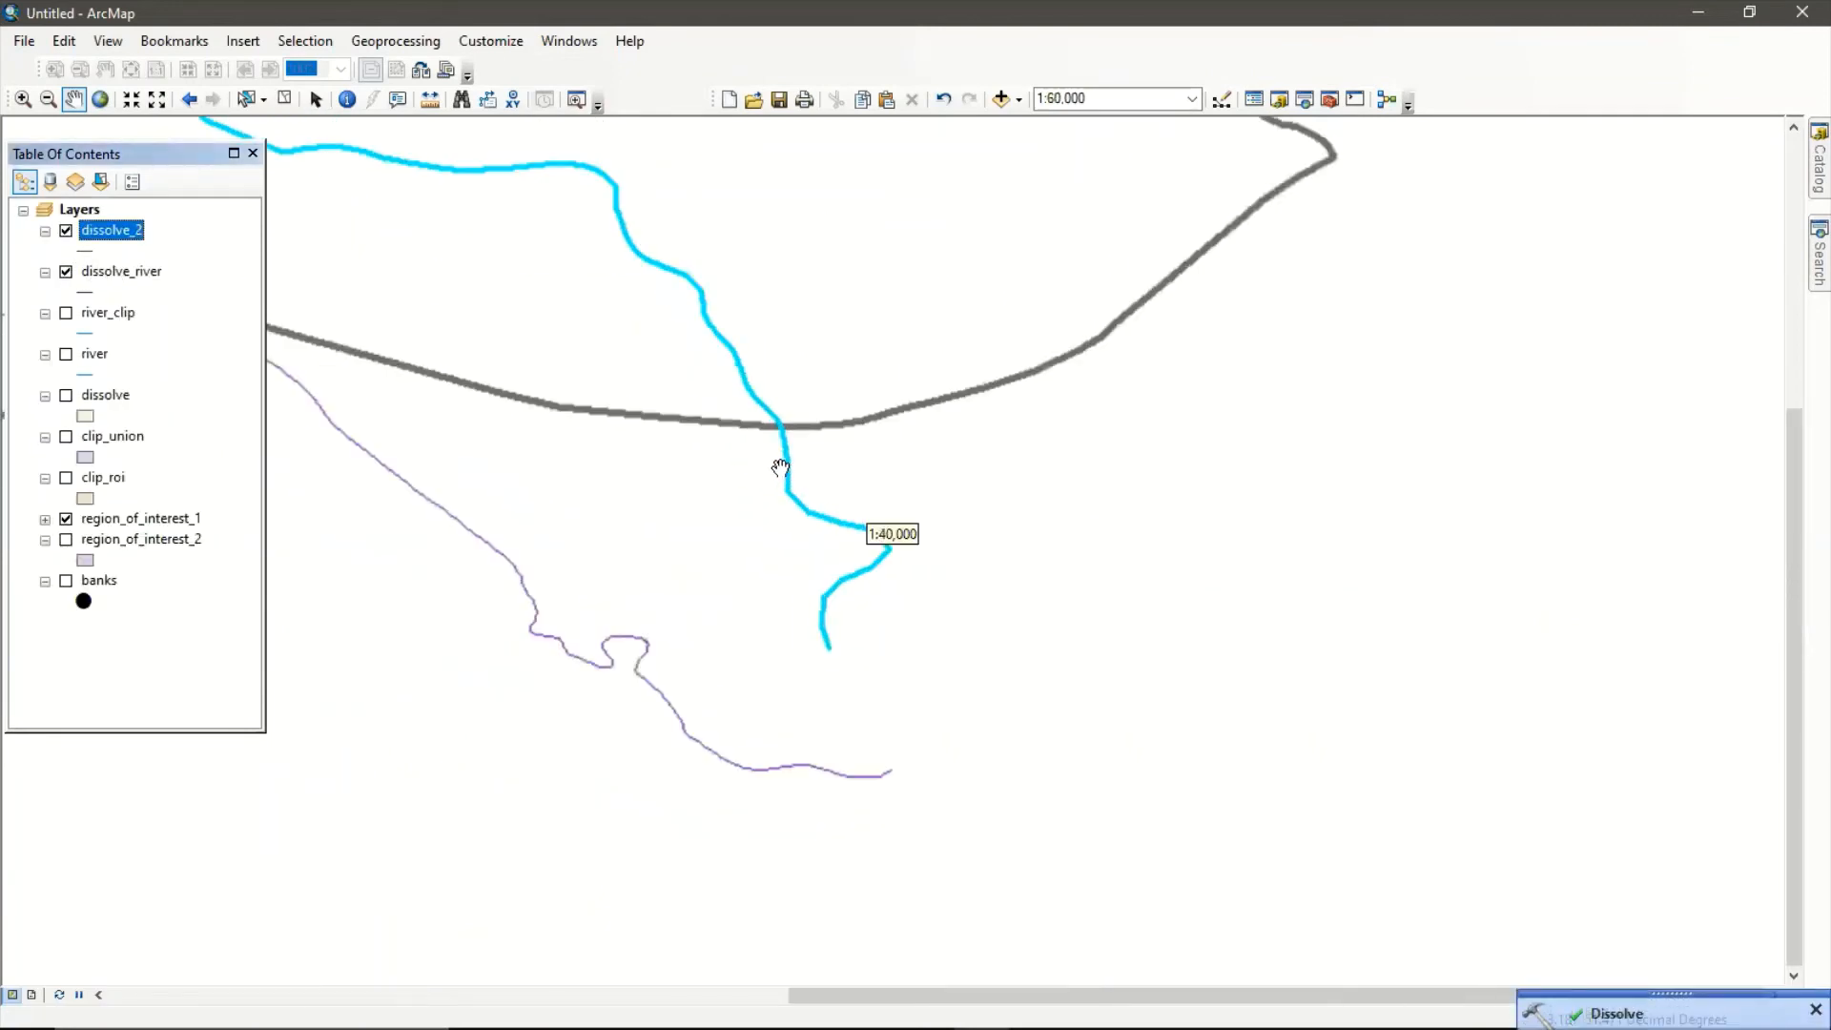
scroll(771, 440, down, 2)
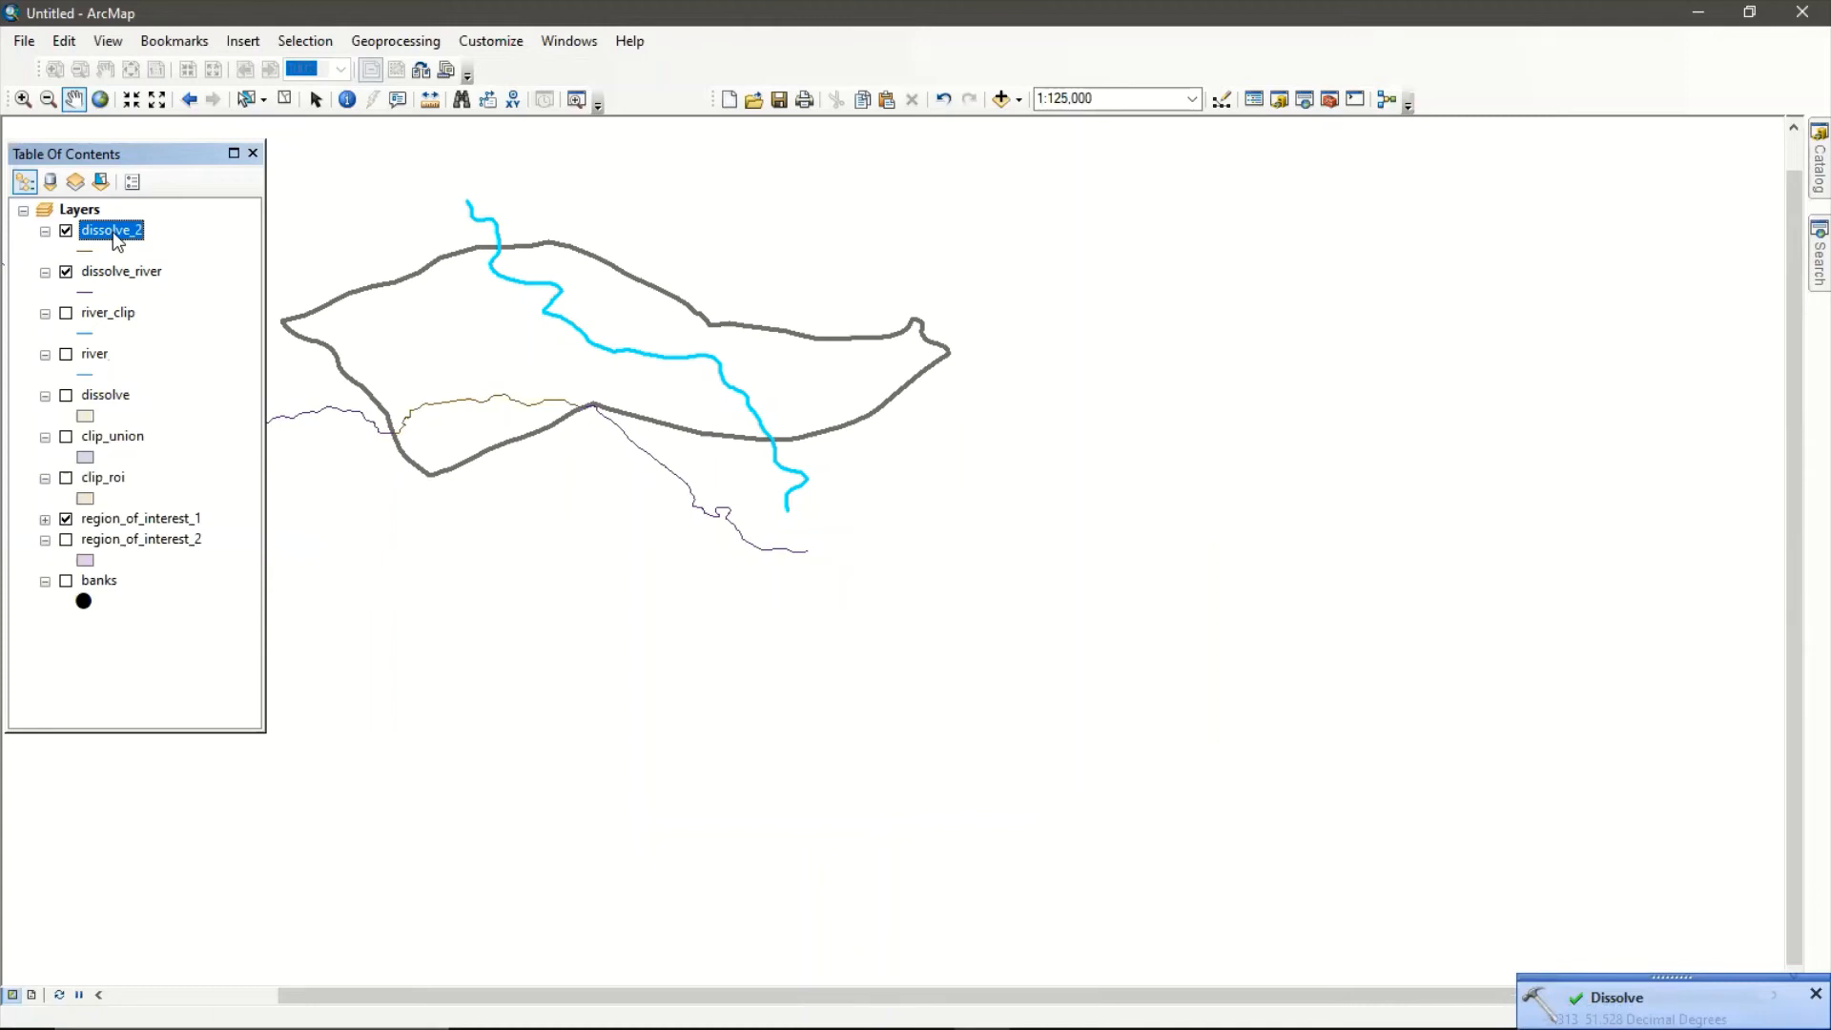
click(66, 272)
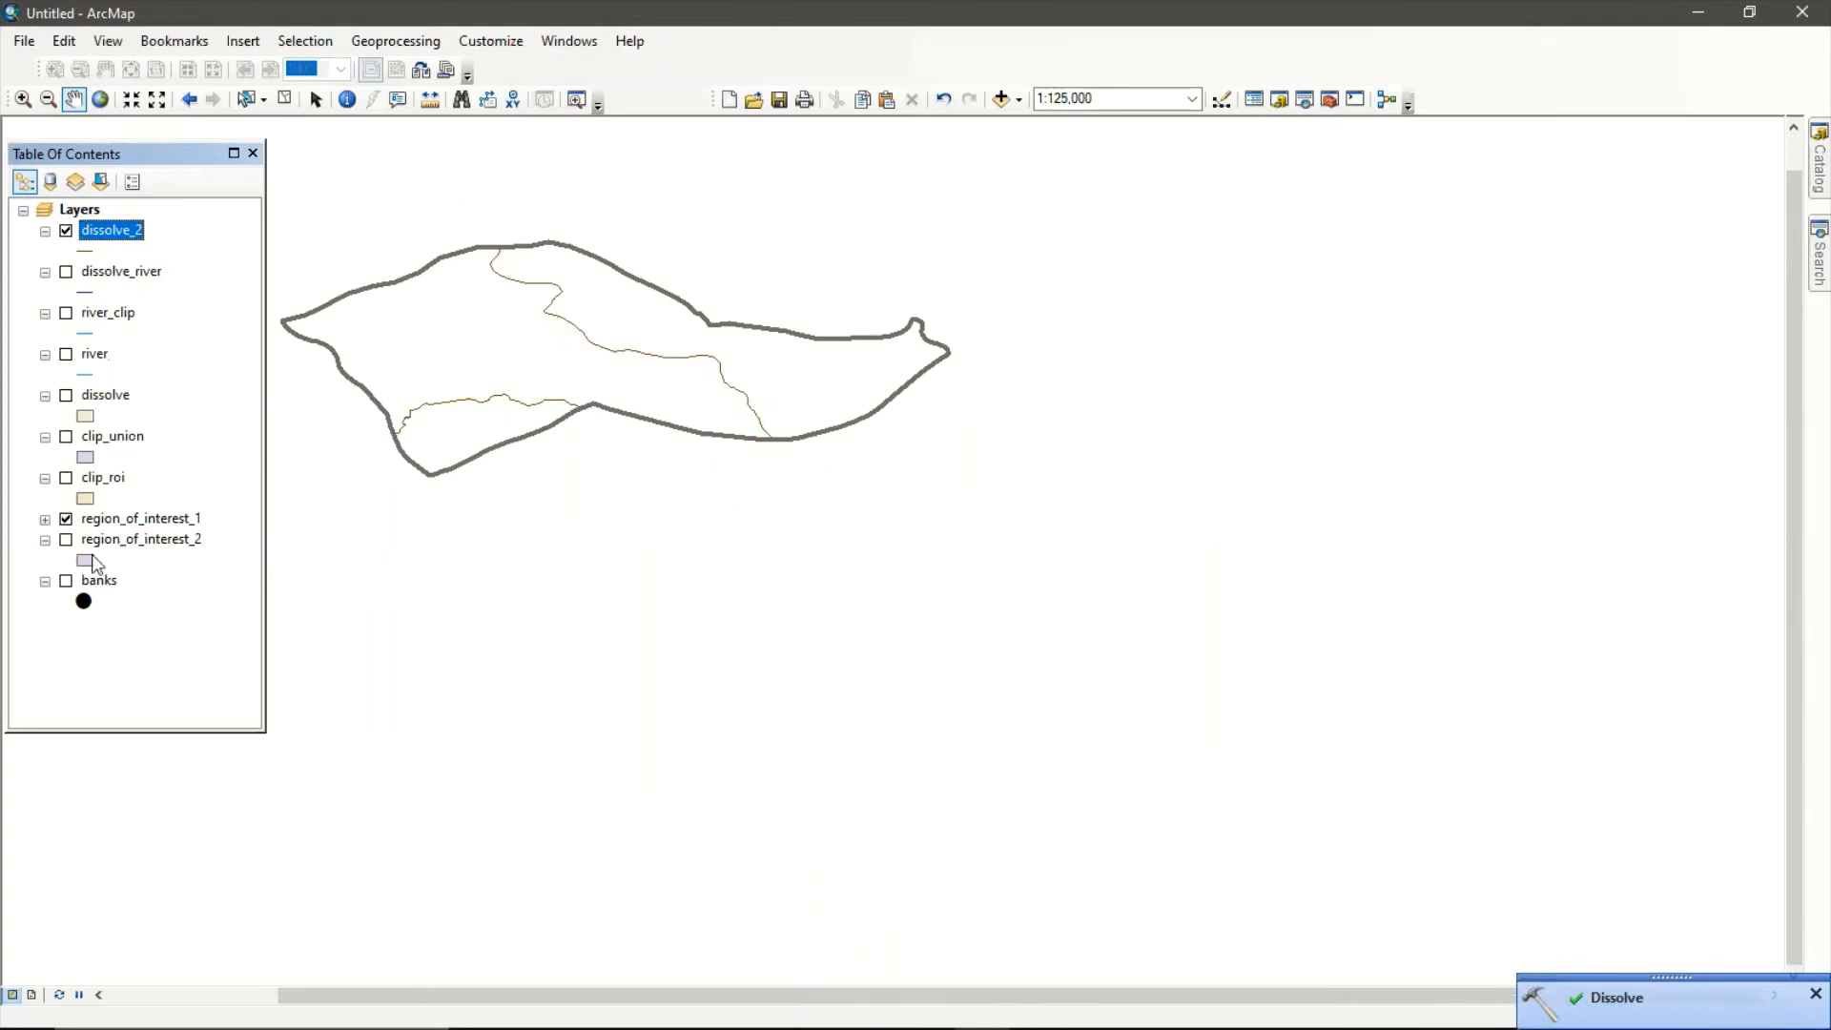
click(67, 519)
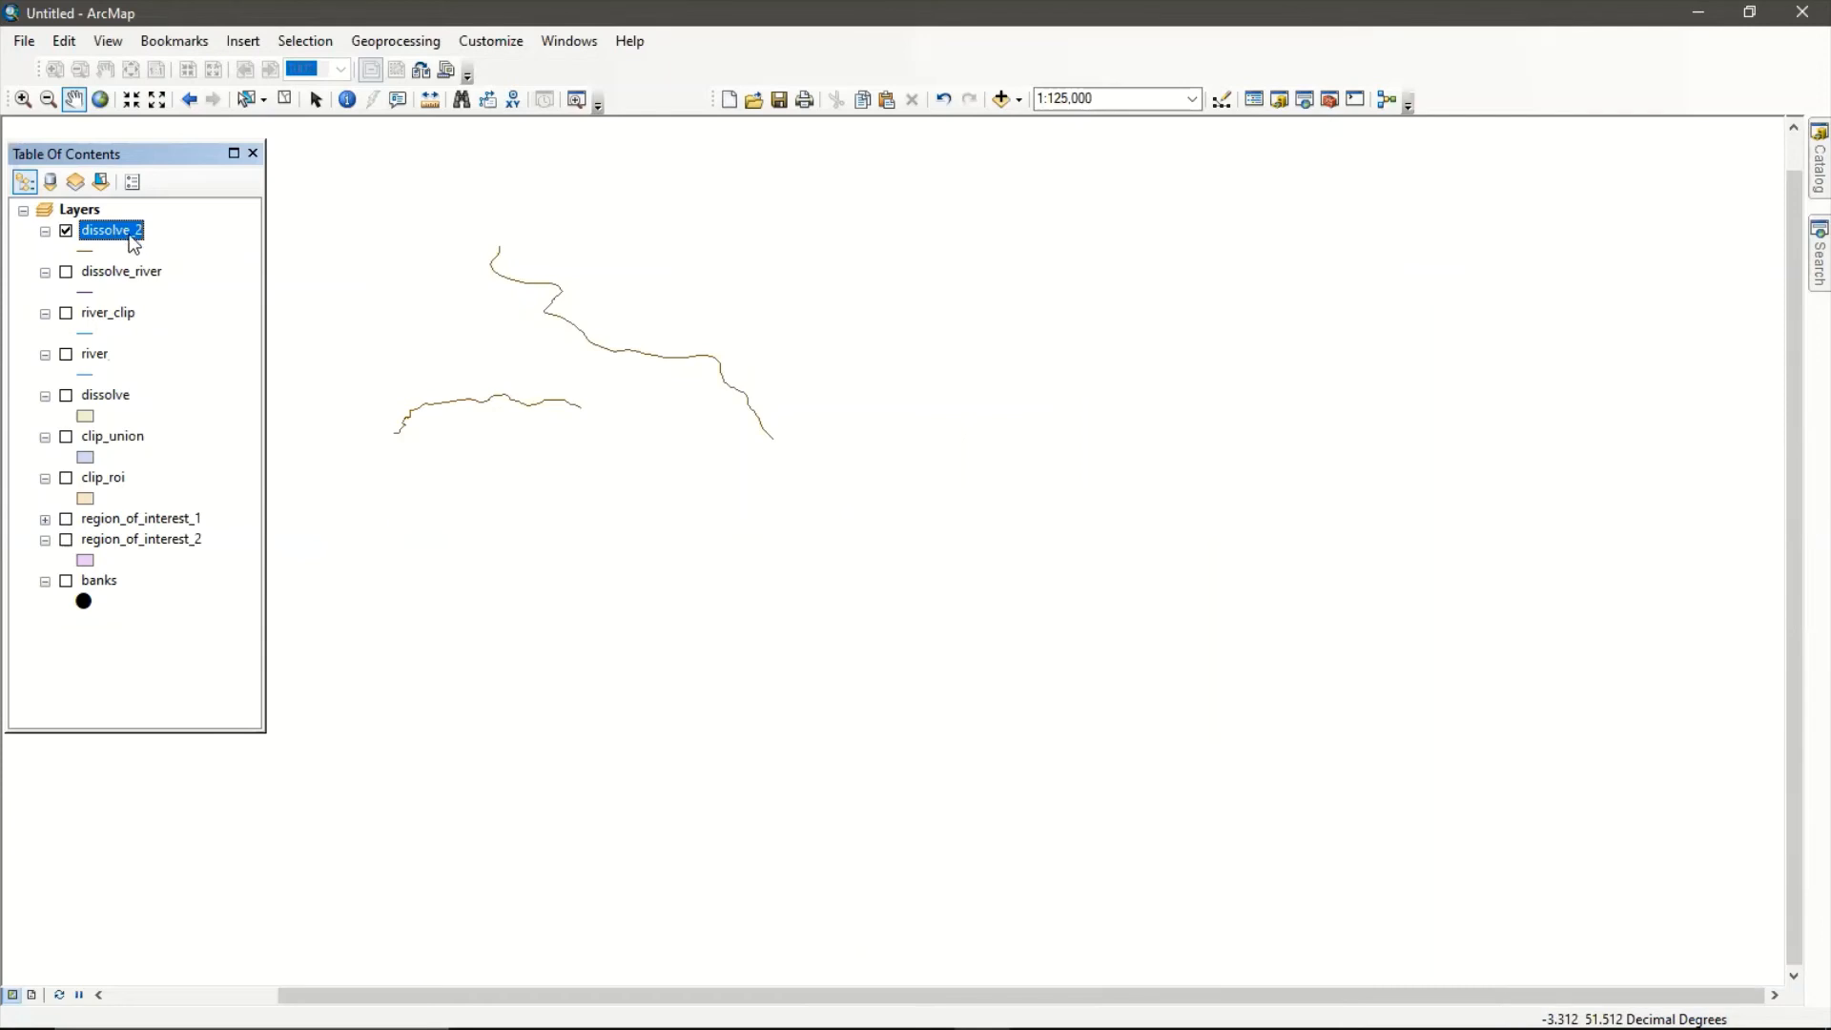
Compare river_clip with dissolve_2 by switching the visibility of the two layers.
click(106, 323)
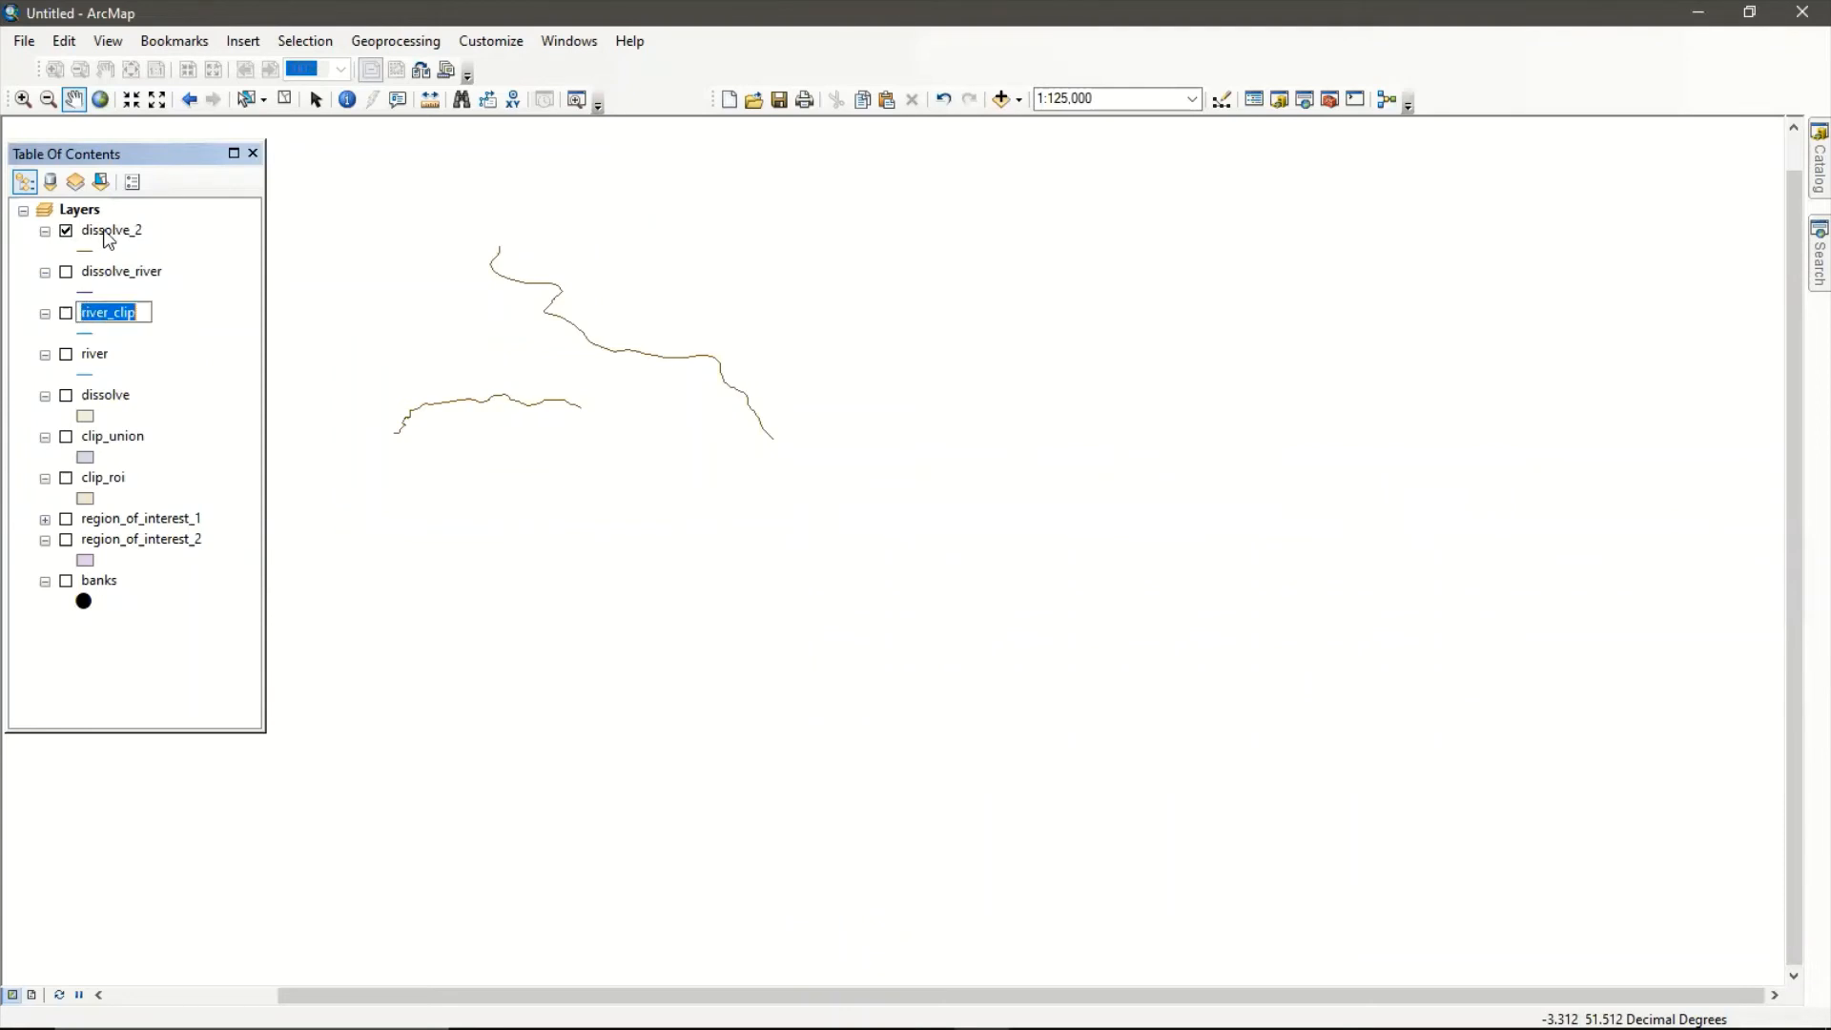
click(67, 314)
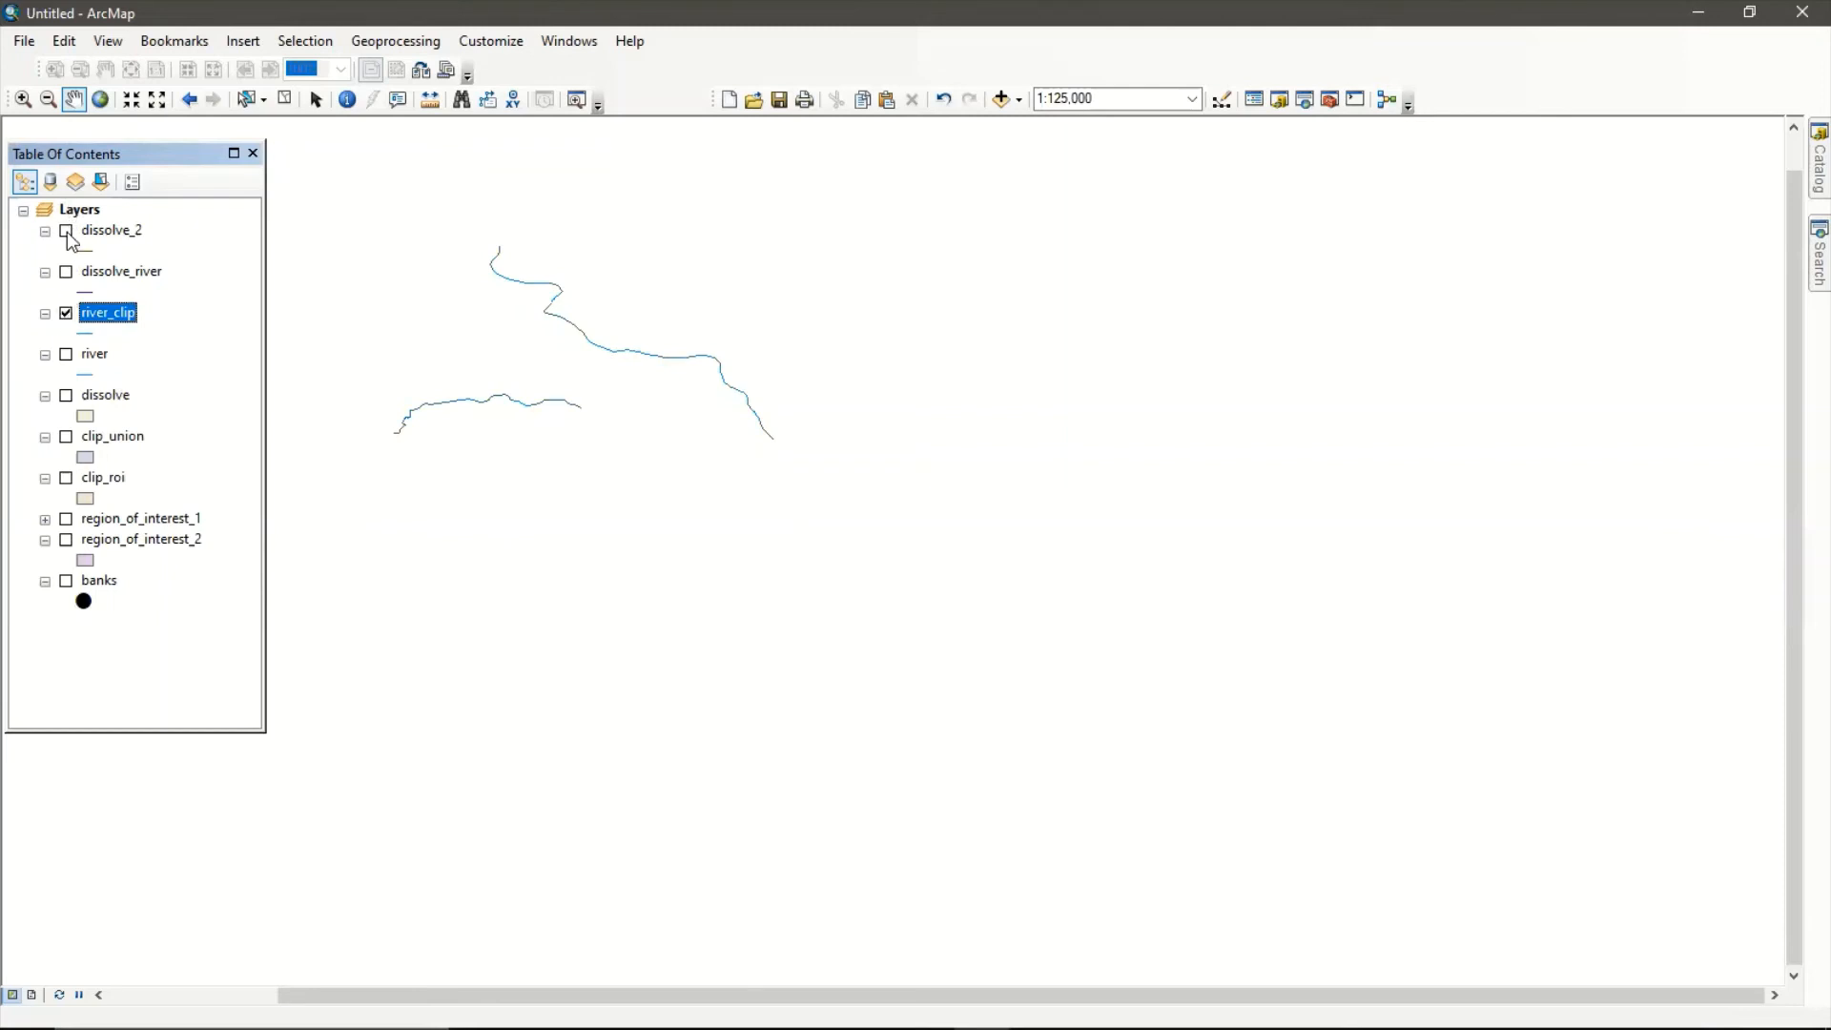
click(67, 231)
click(67, 315)
Examine the dissolve_2 layer's attribute table and close it.
click(128, 234)
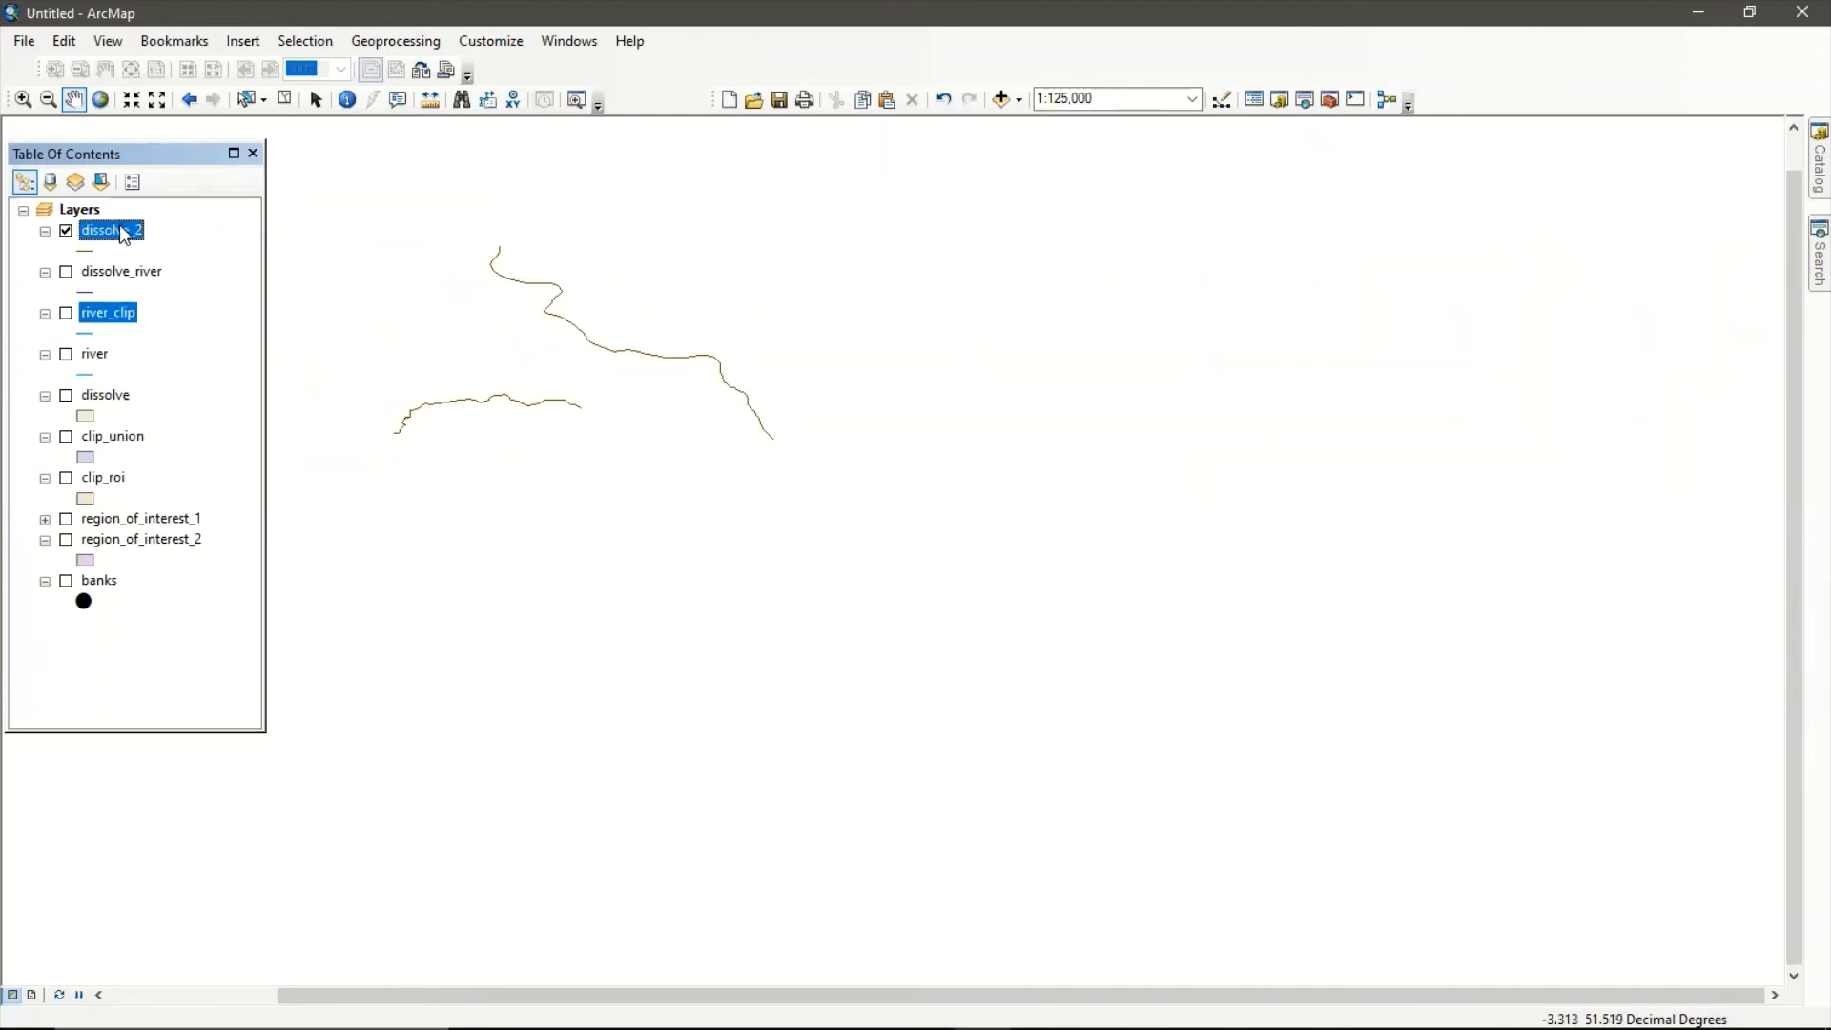
right_click(128, 234)
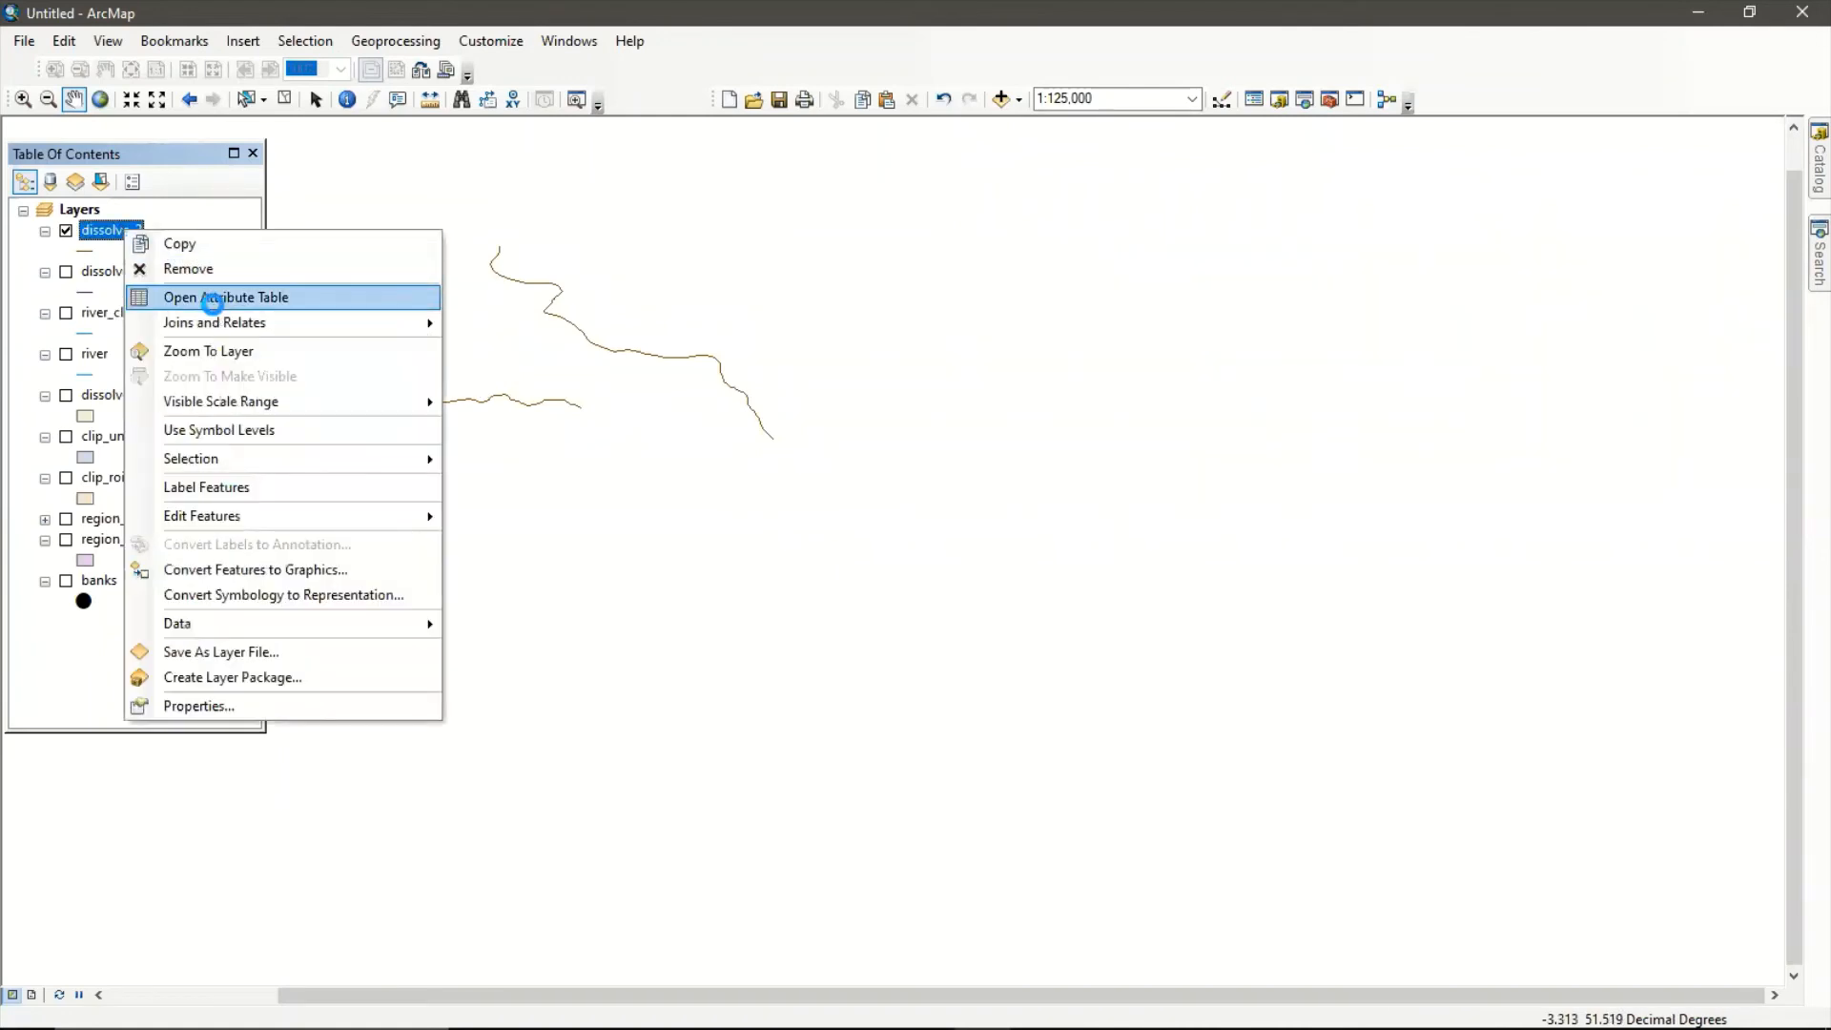
click(212, 298)
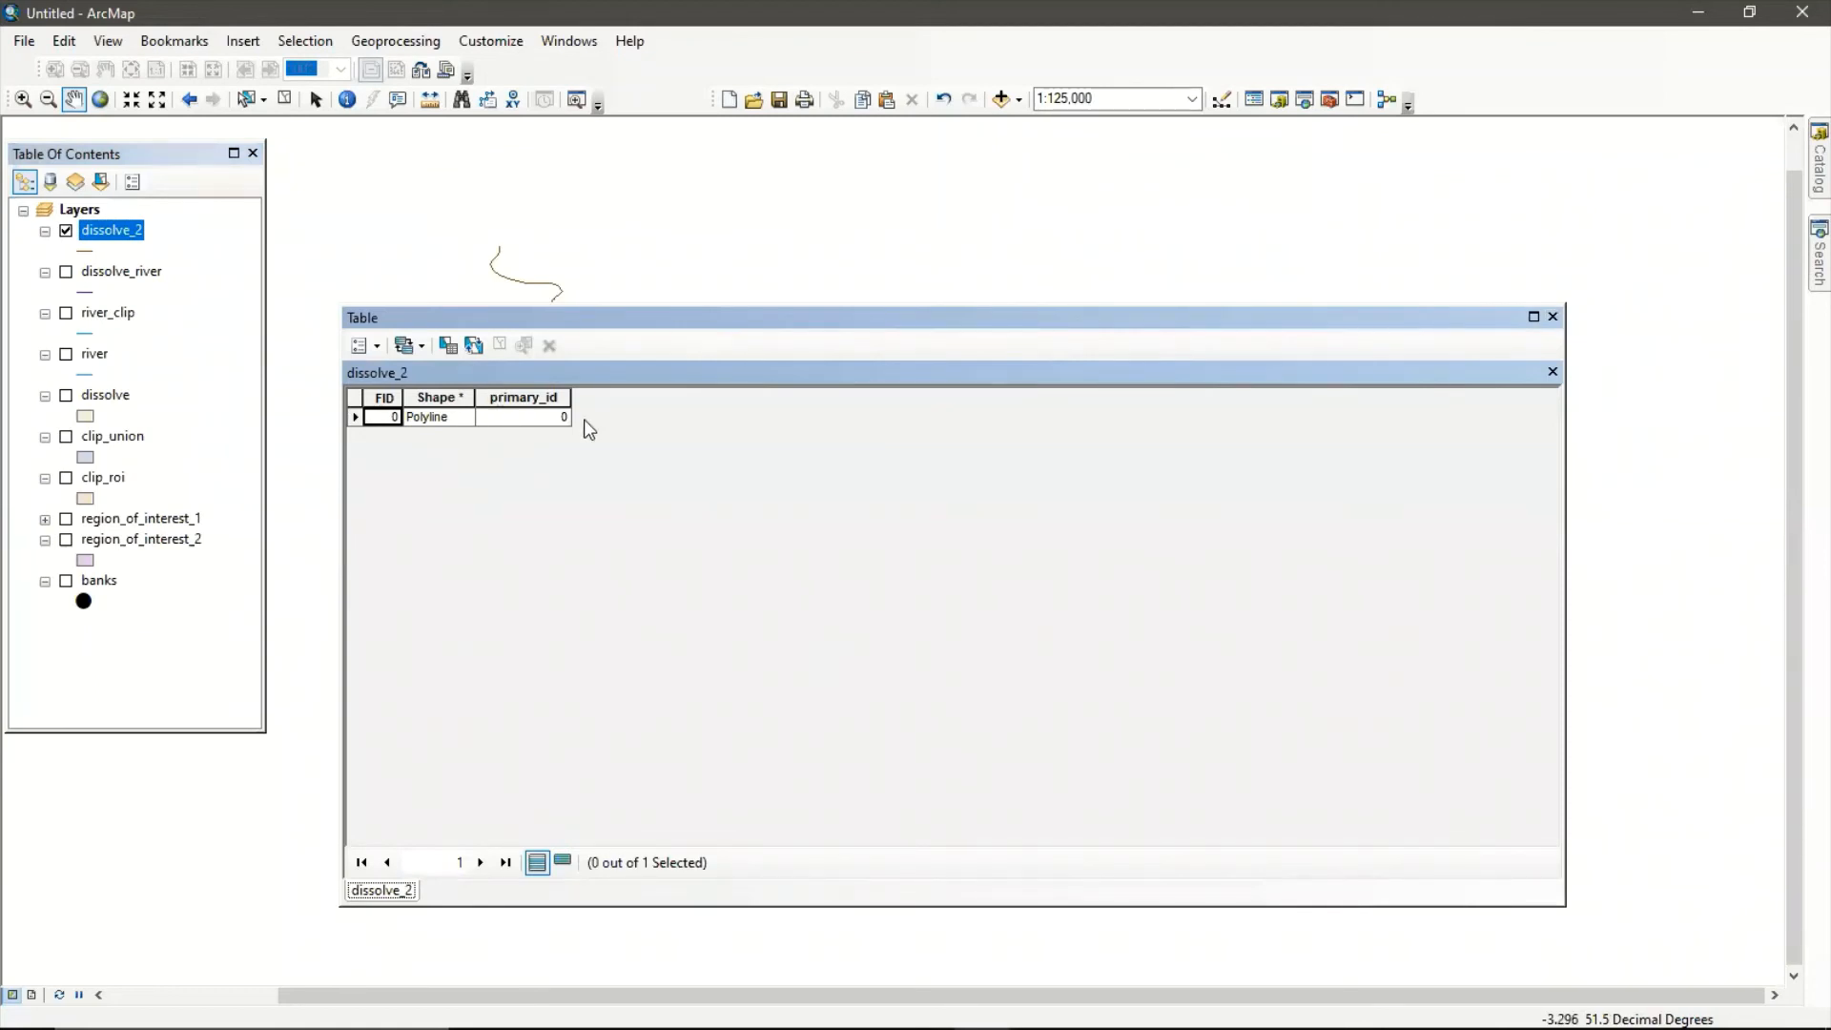
click(1552, 316)
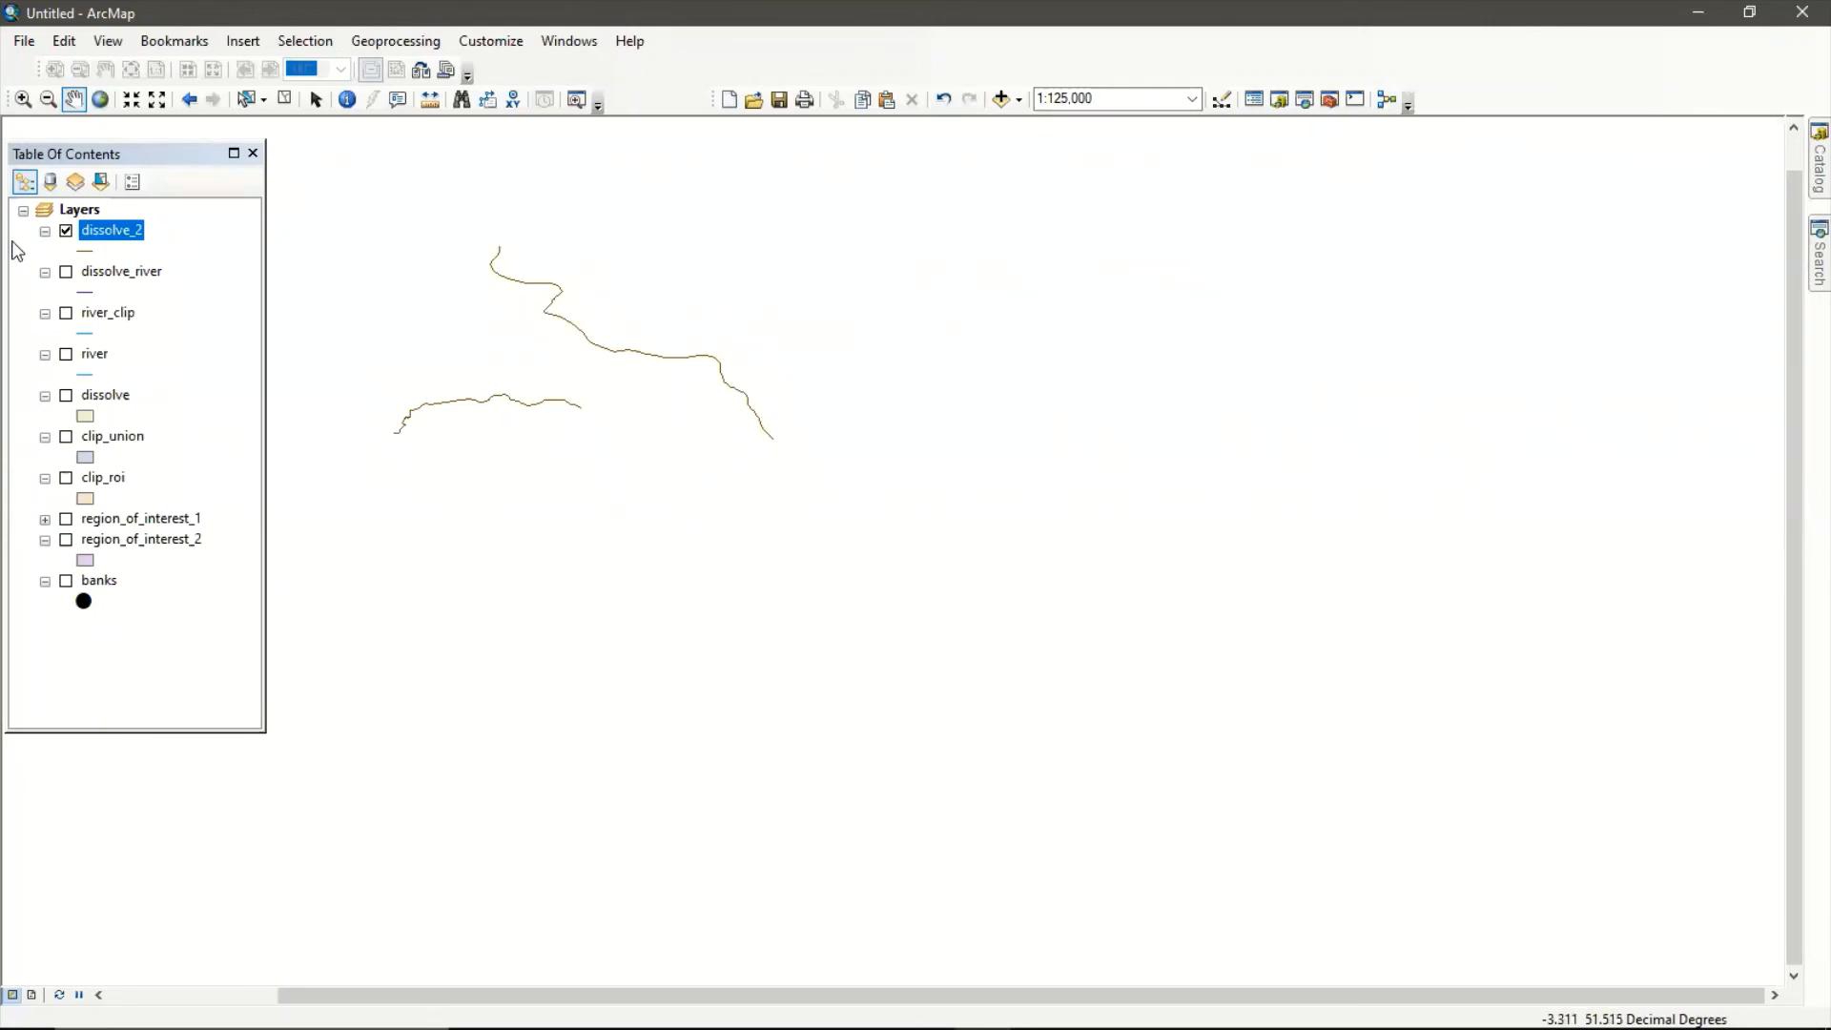
Hide dissolve_2 and show the river and region_of_interest_1 layers.
click(66, 230)
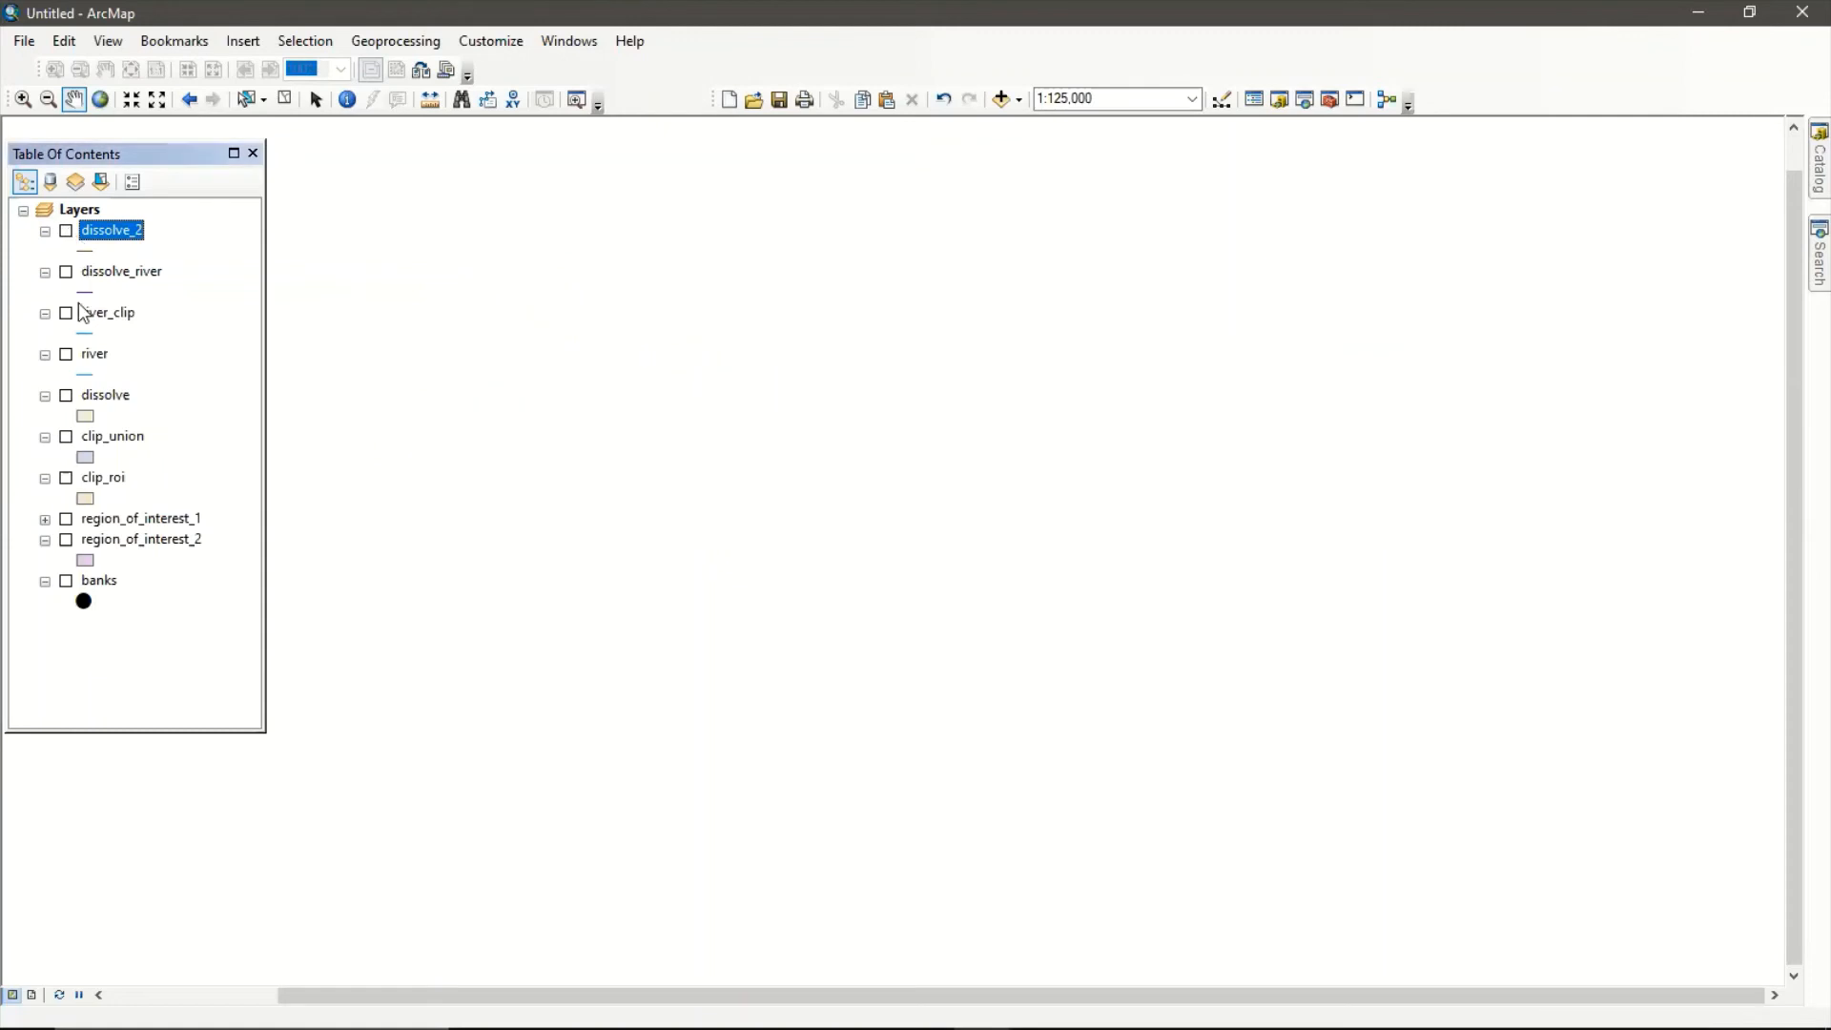
click(66, 354)
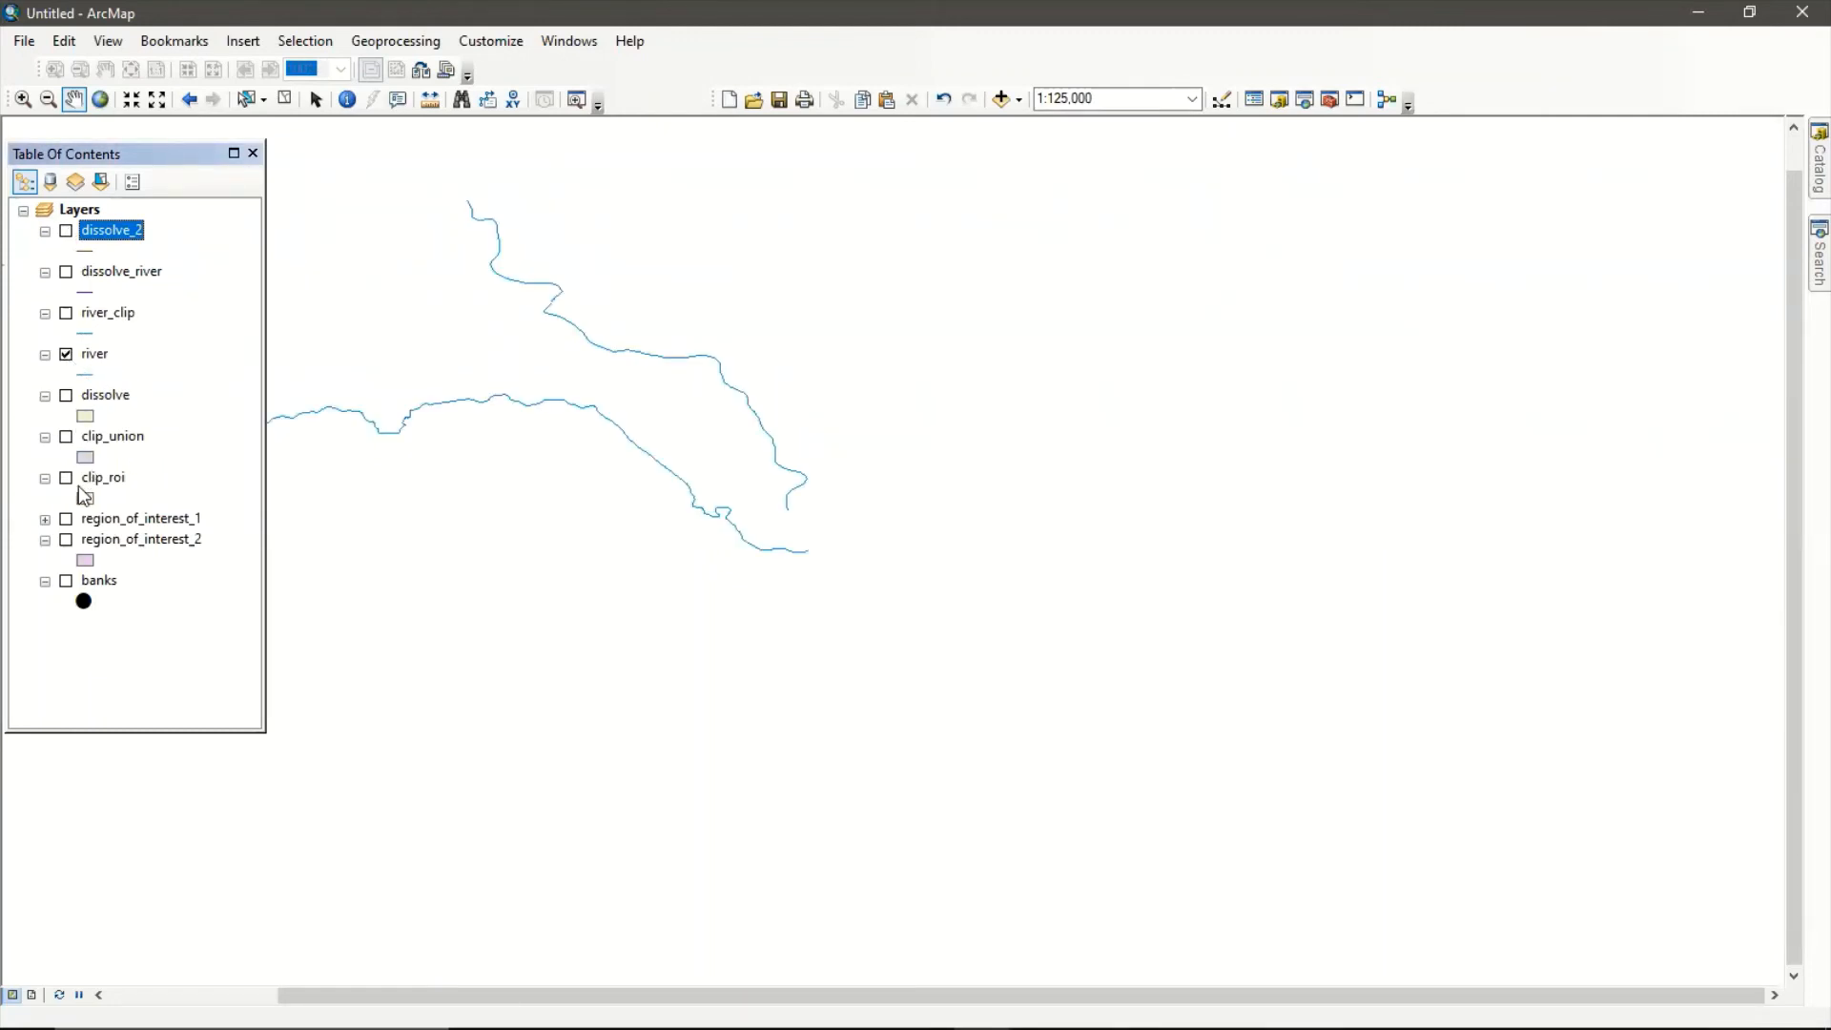
click(66, 519)
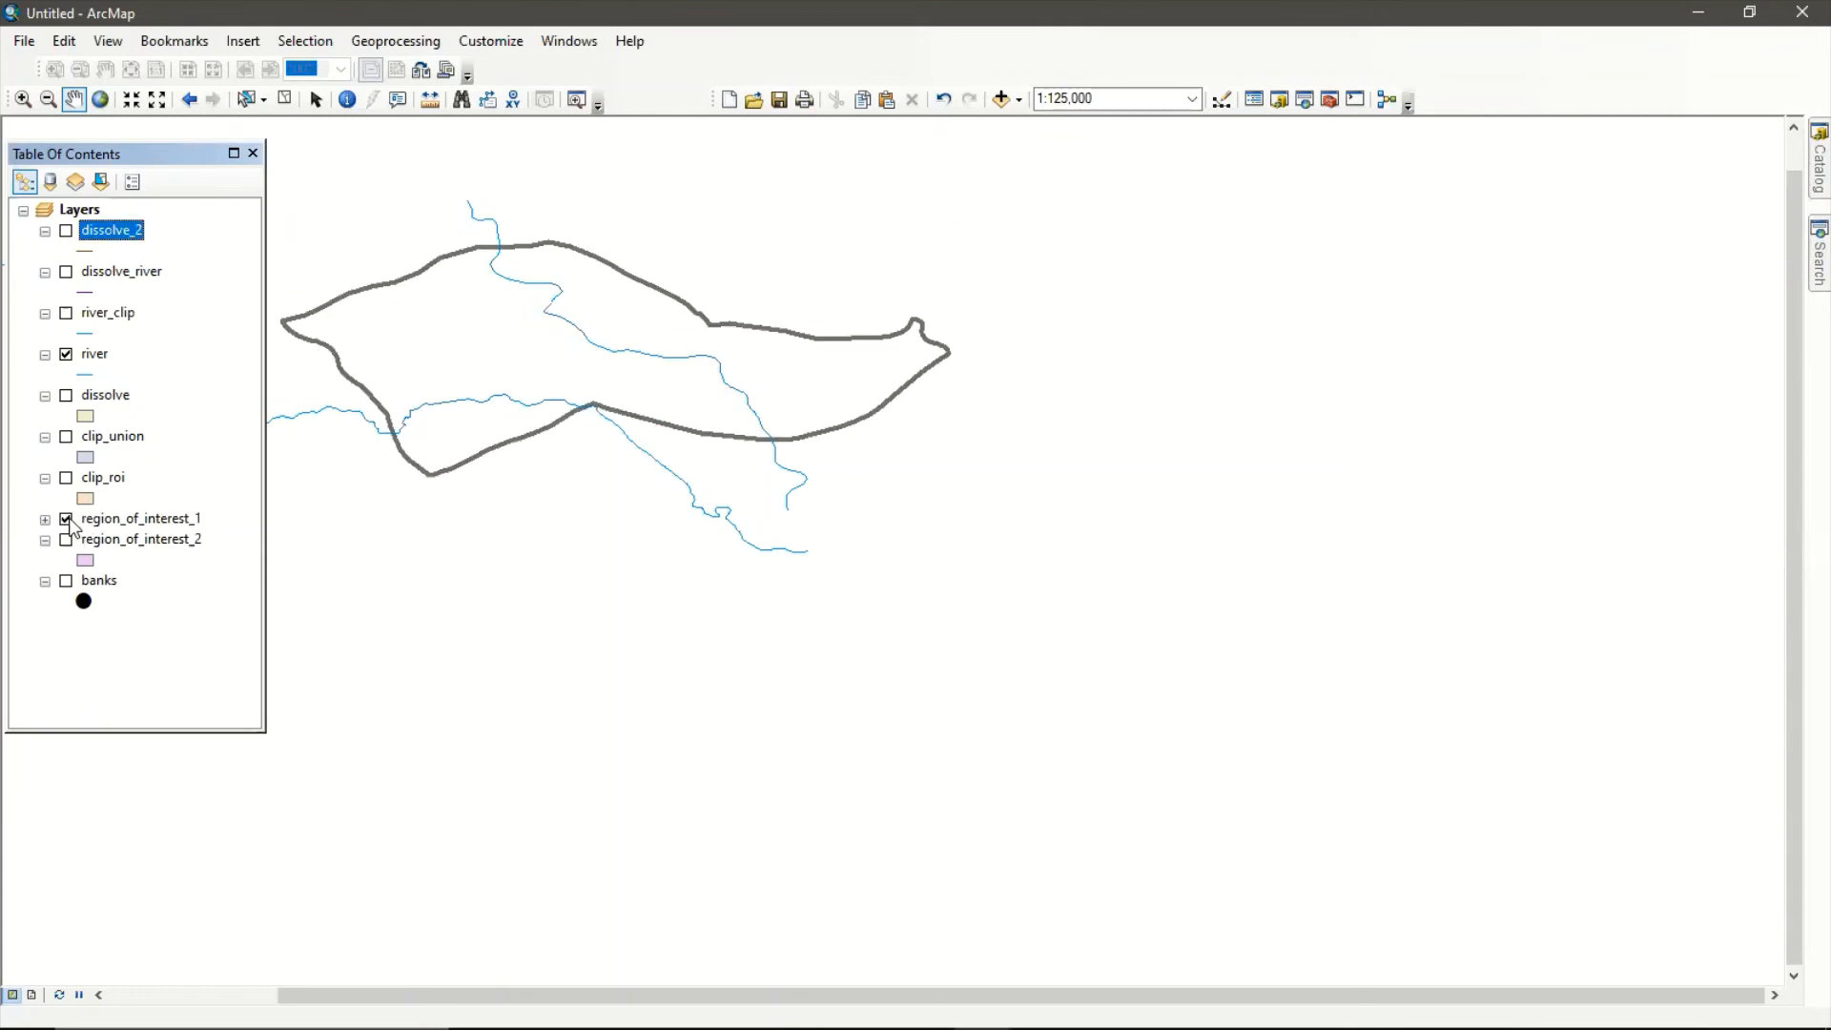
scroll(785, 482, down, 4)
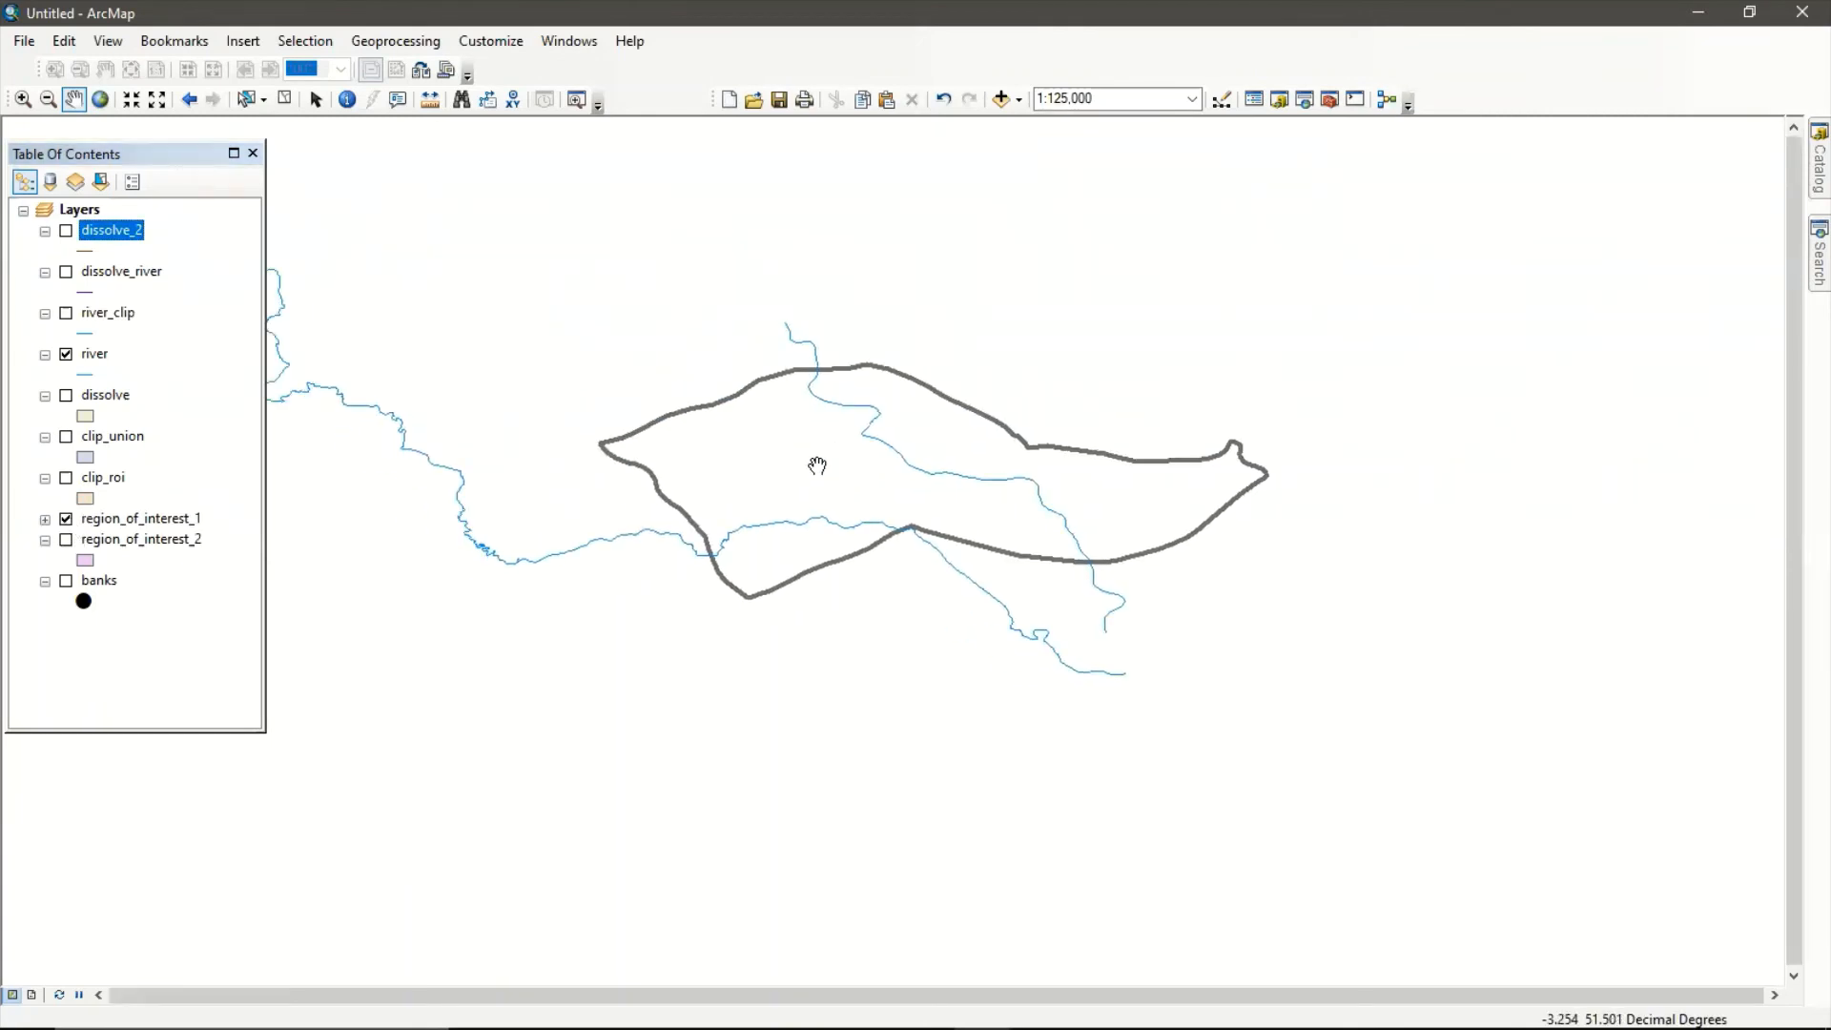
scroll(817, 465, up, 10)
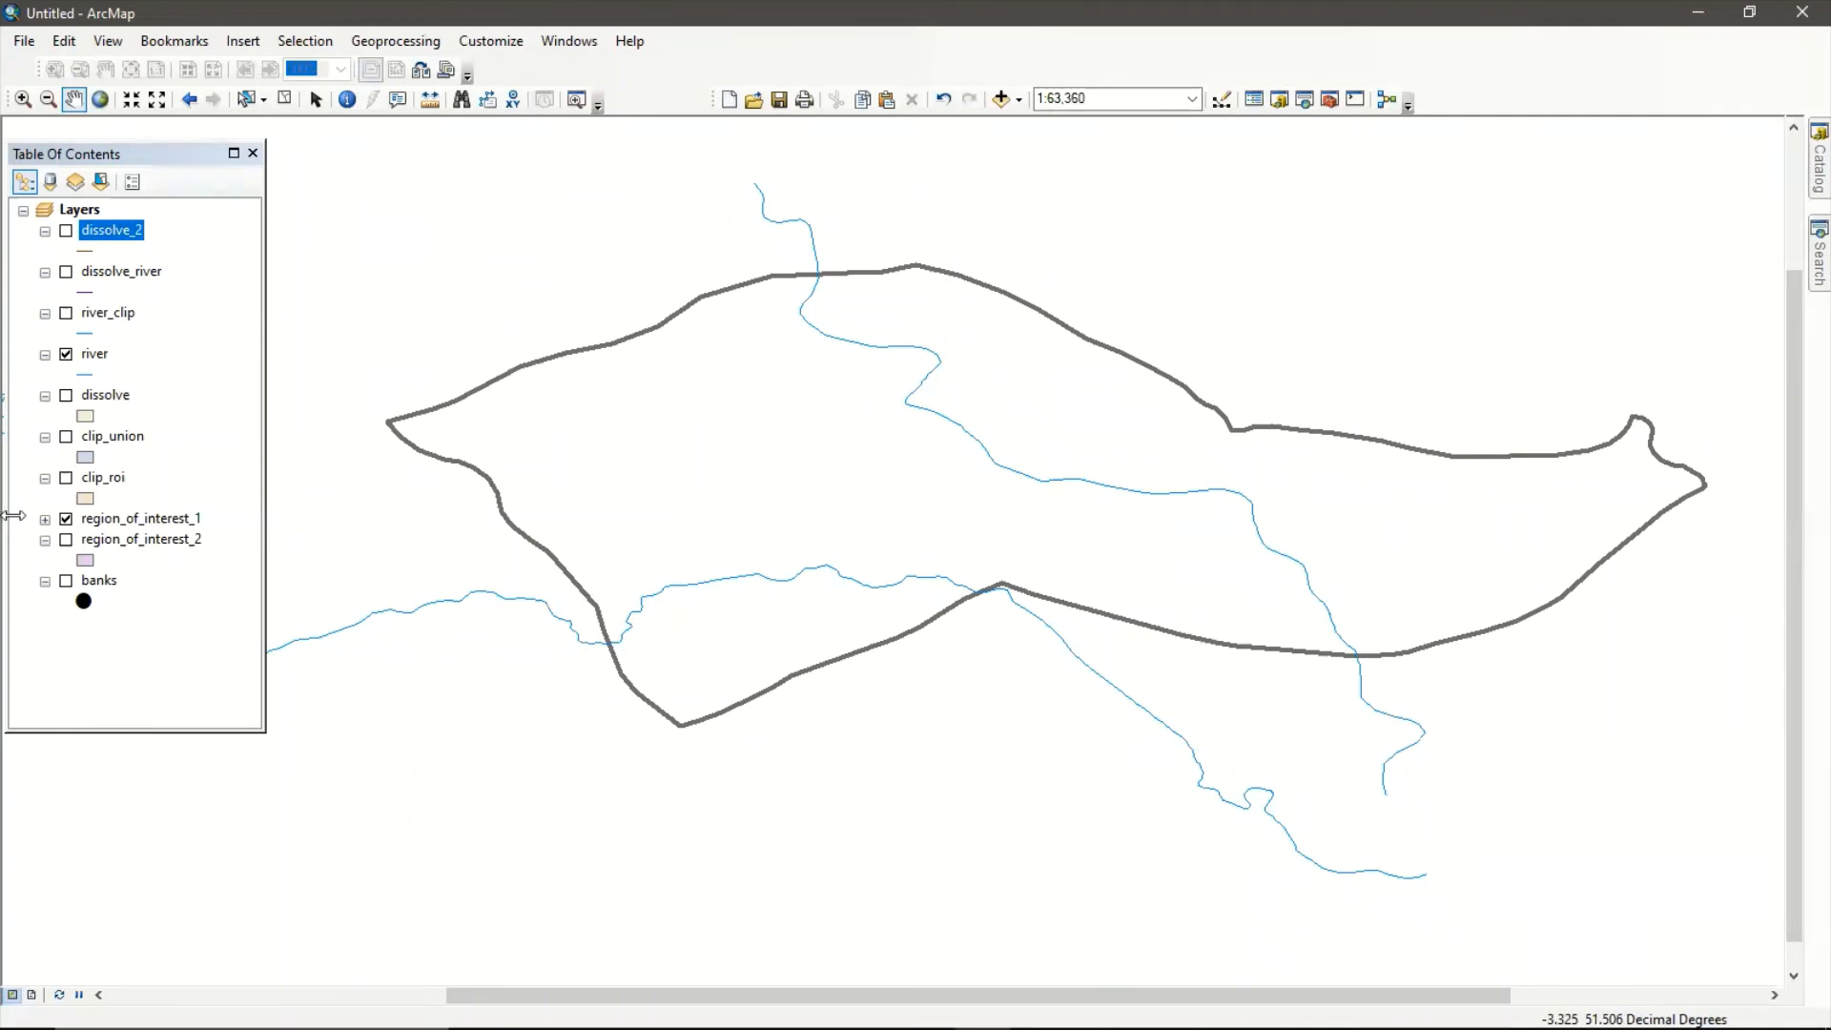
Search for "buffering" and open the Buffer (Analysis) tool, shifting its dialog aside.
click(1810, 246)
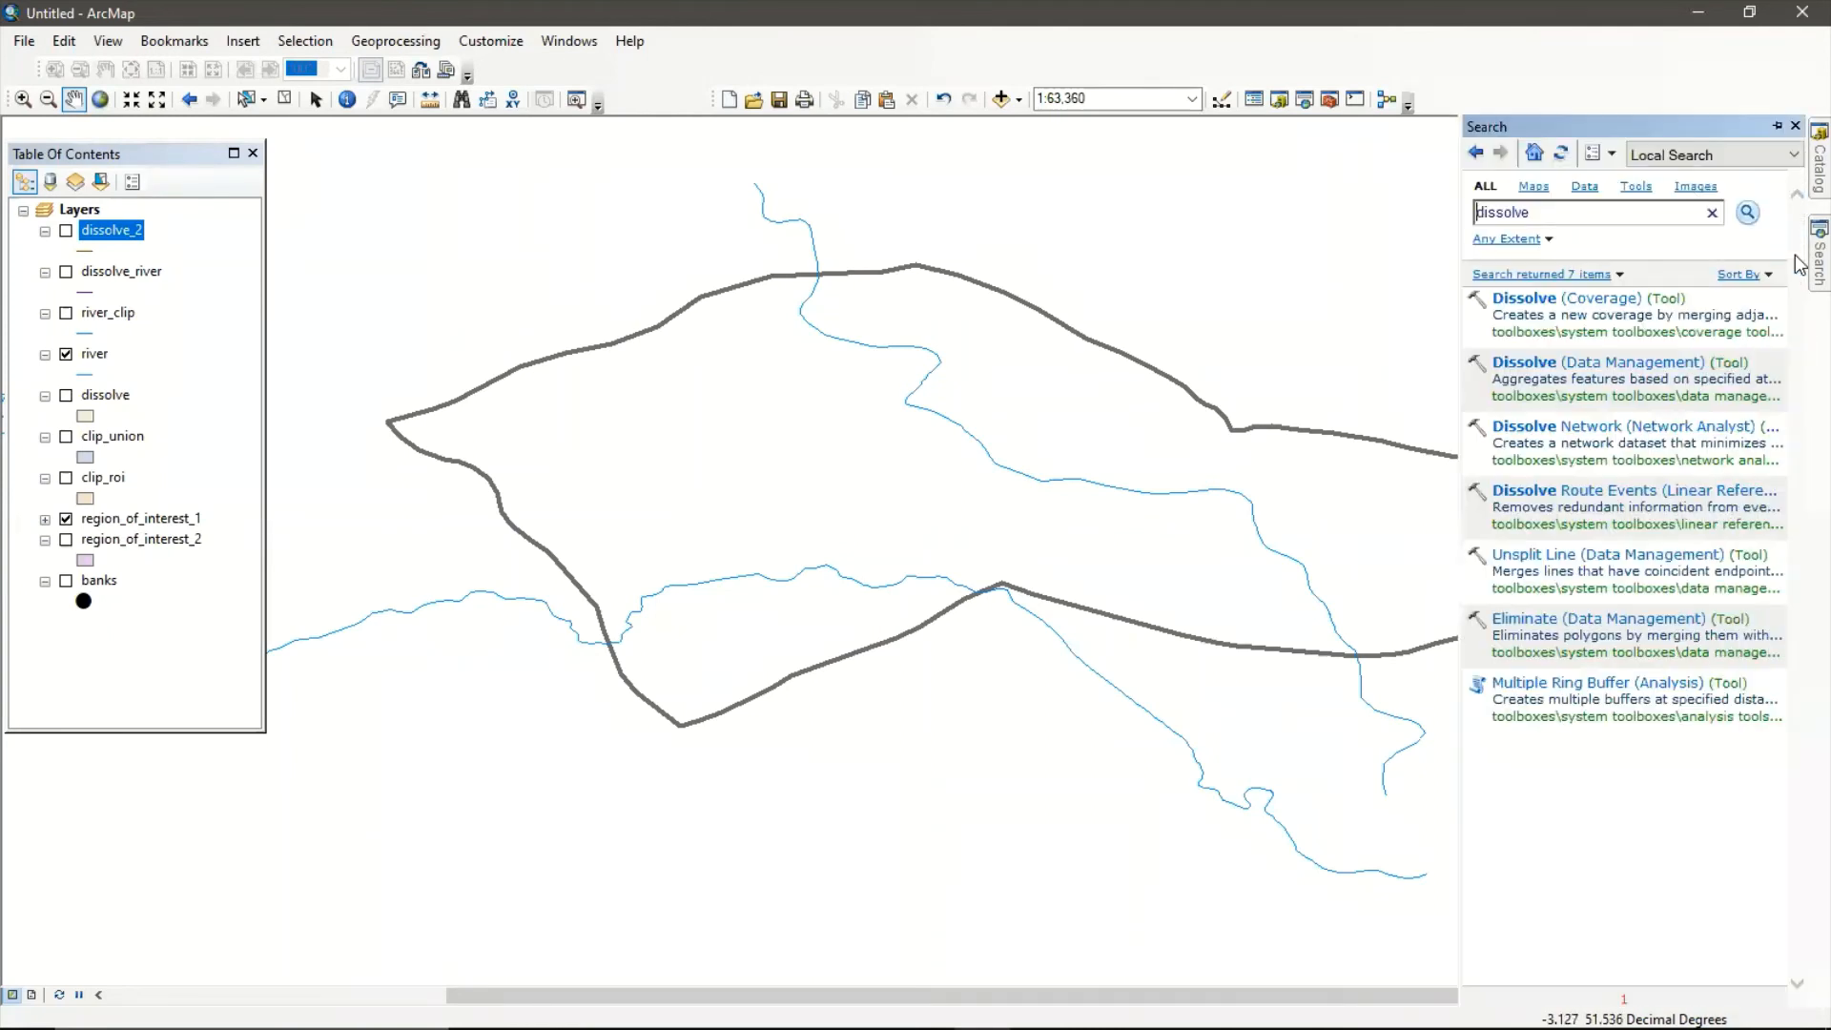
double_click(1515, 211)
text(buffering)
key(Return)
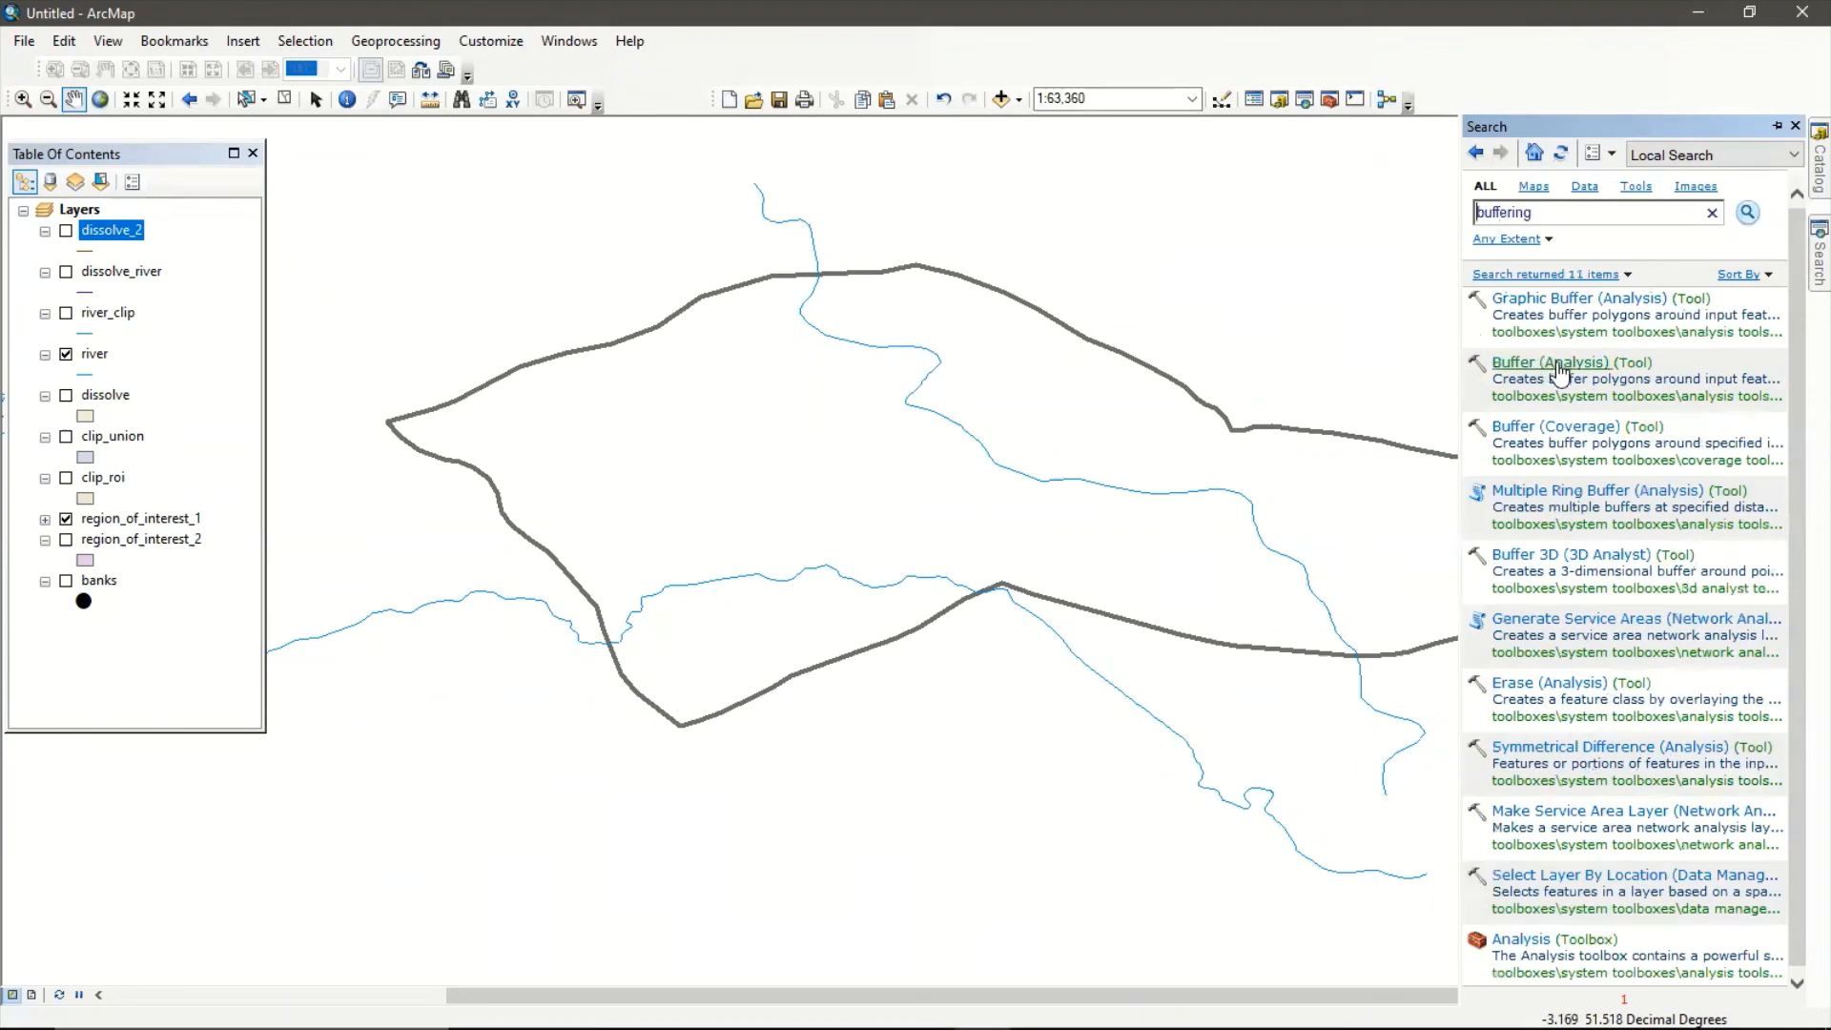
click(1586, 367)
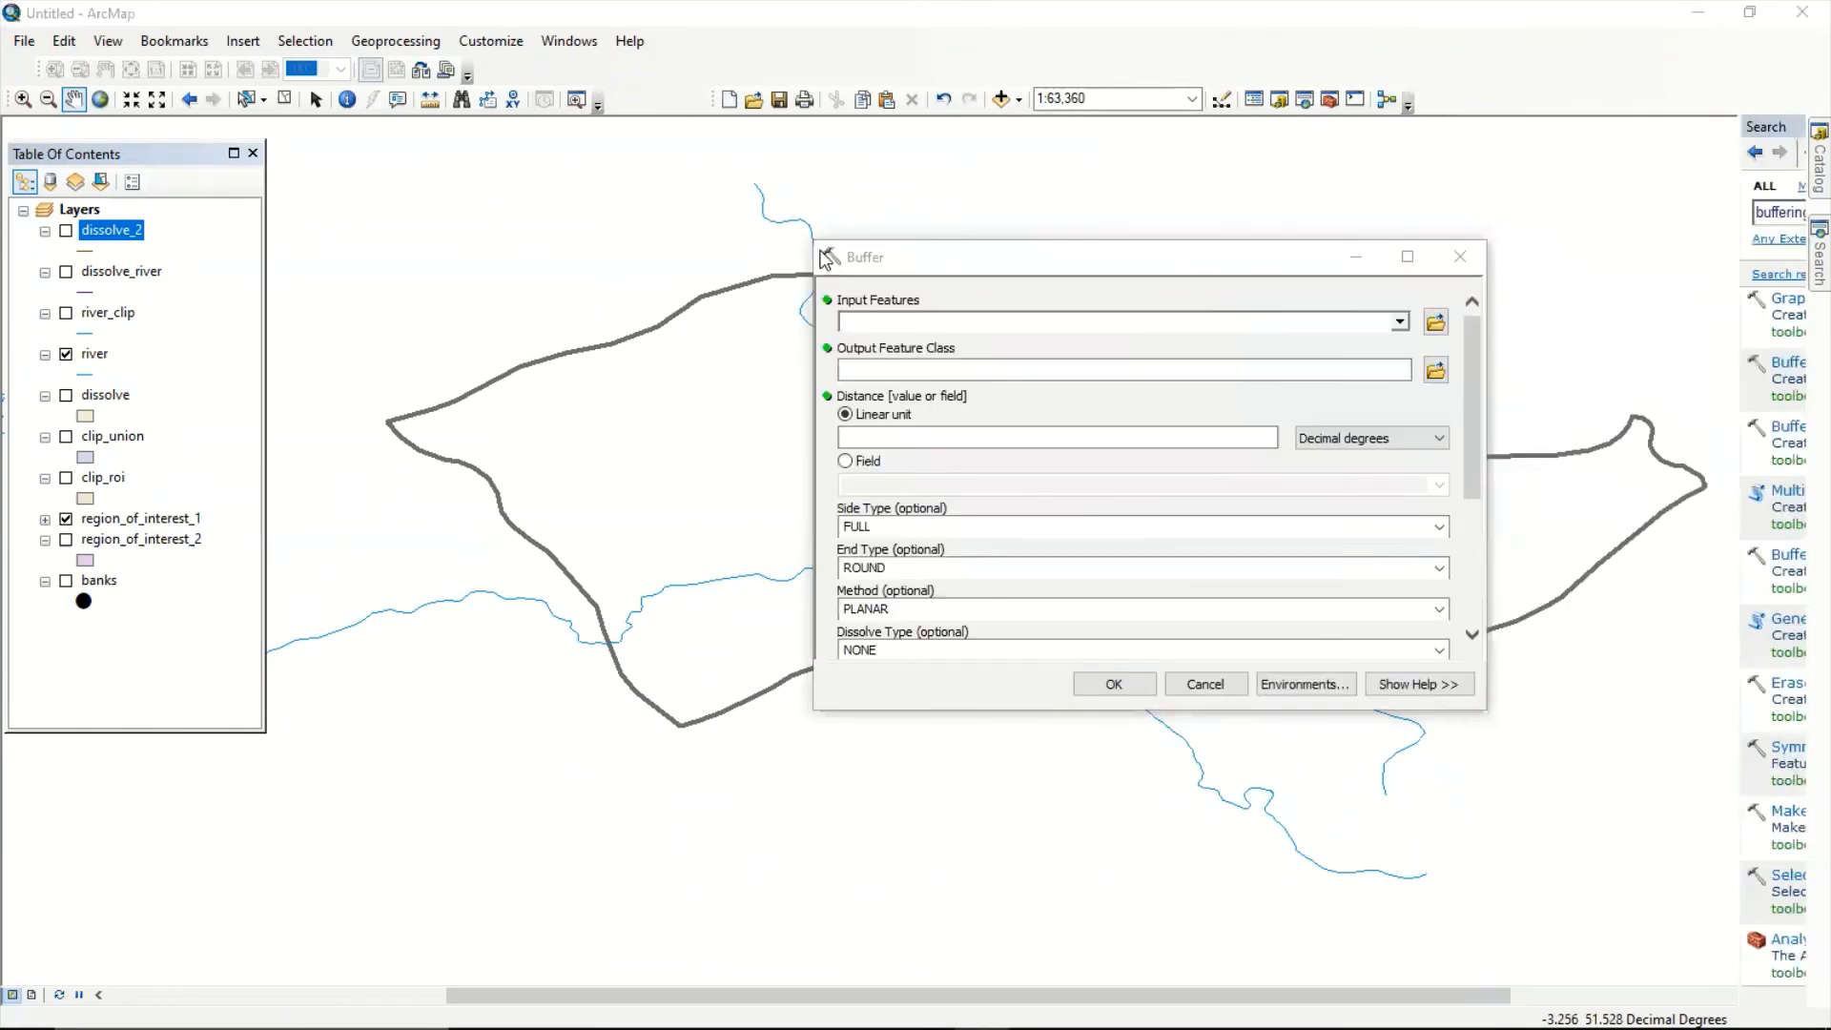
click(1004, 260)
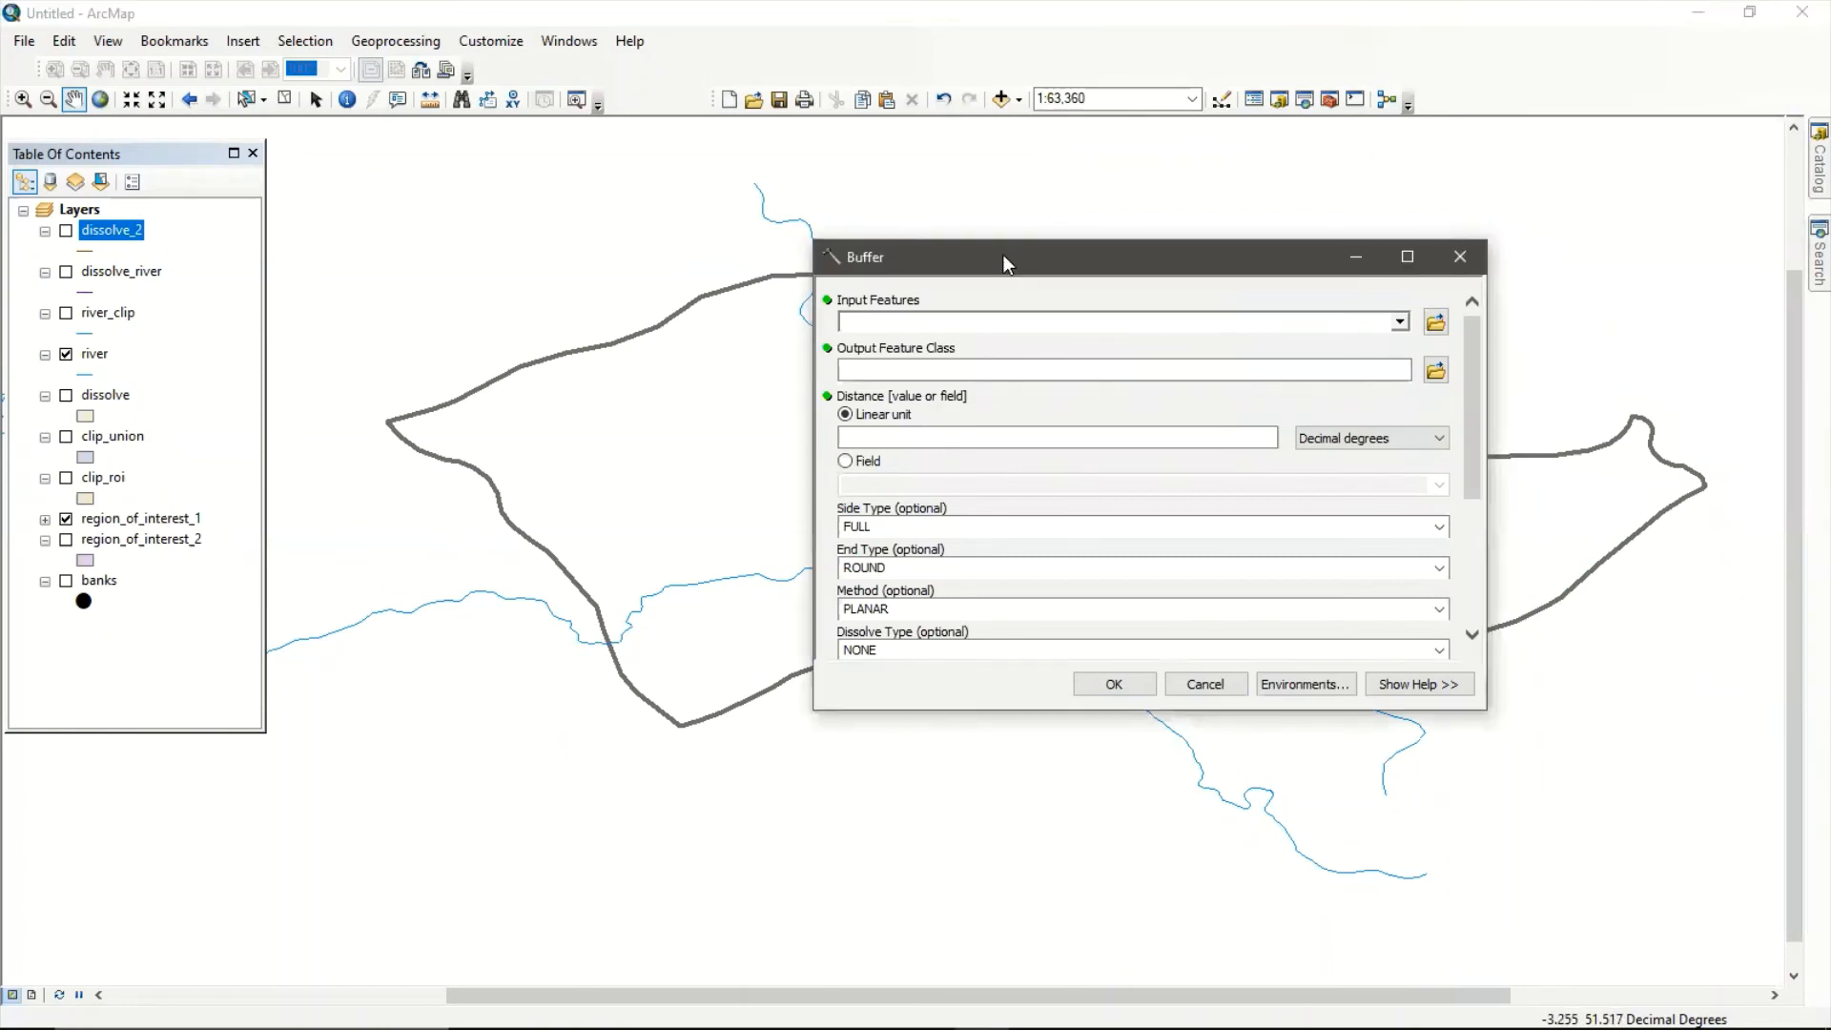
drag(1004, 253, 1151, 249)
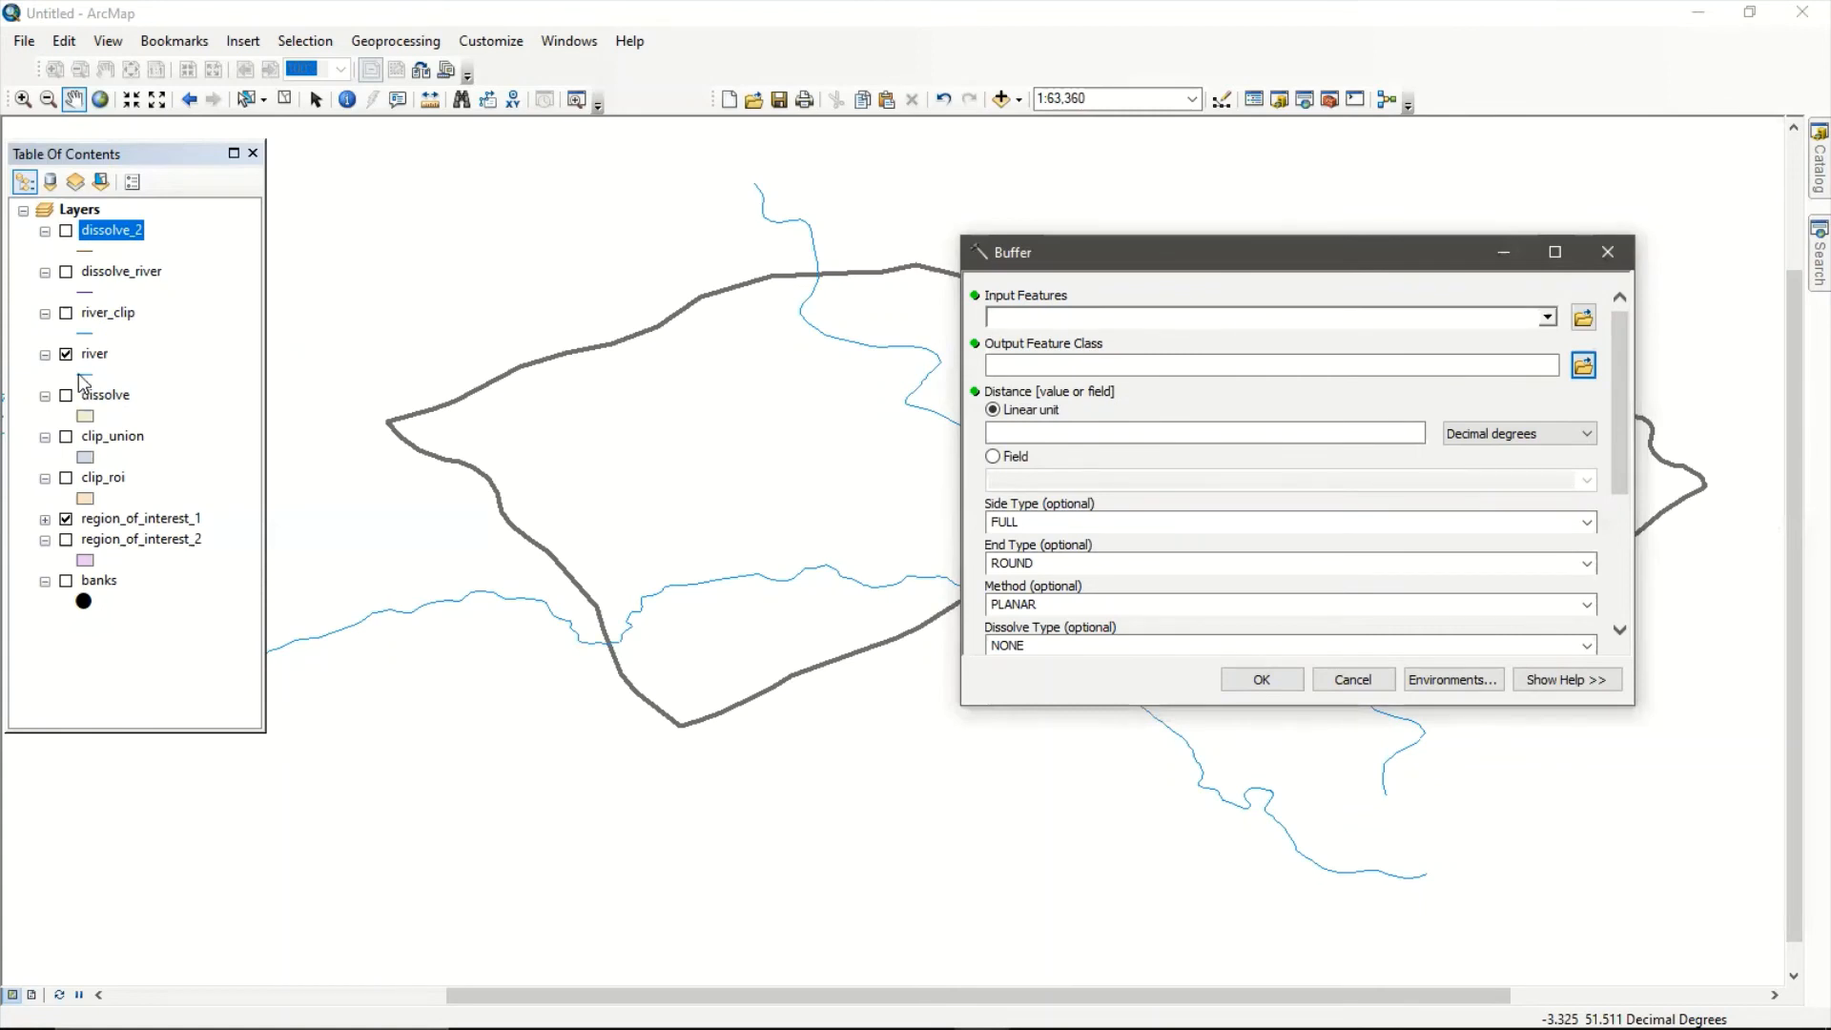
Set the river layer as the buffer's input features and river_buffer as the output feature class.
drag(96, 365, 655, 357)
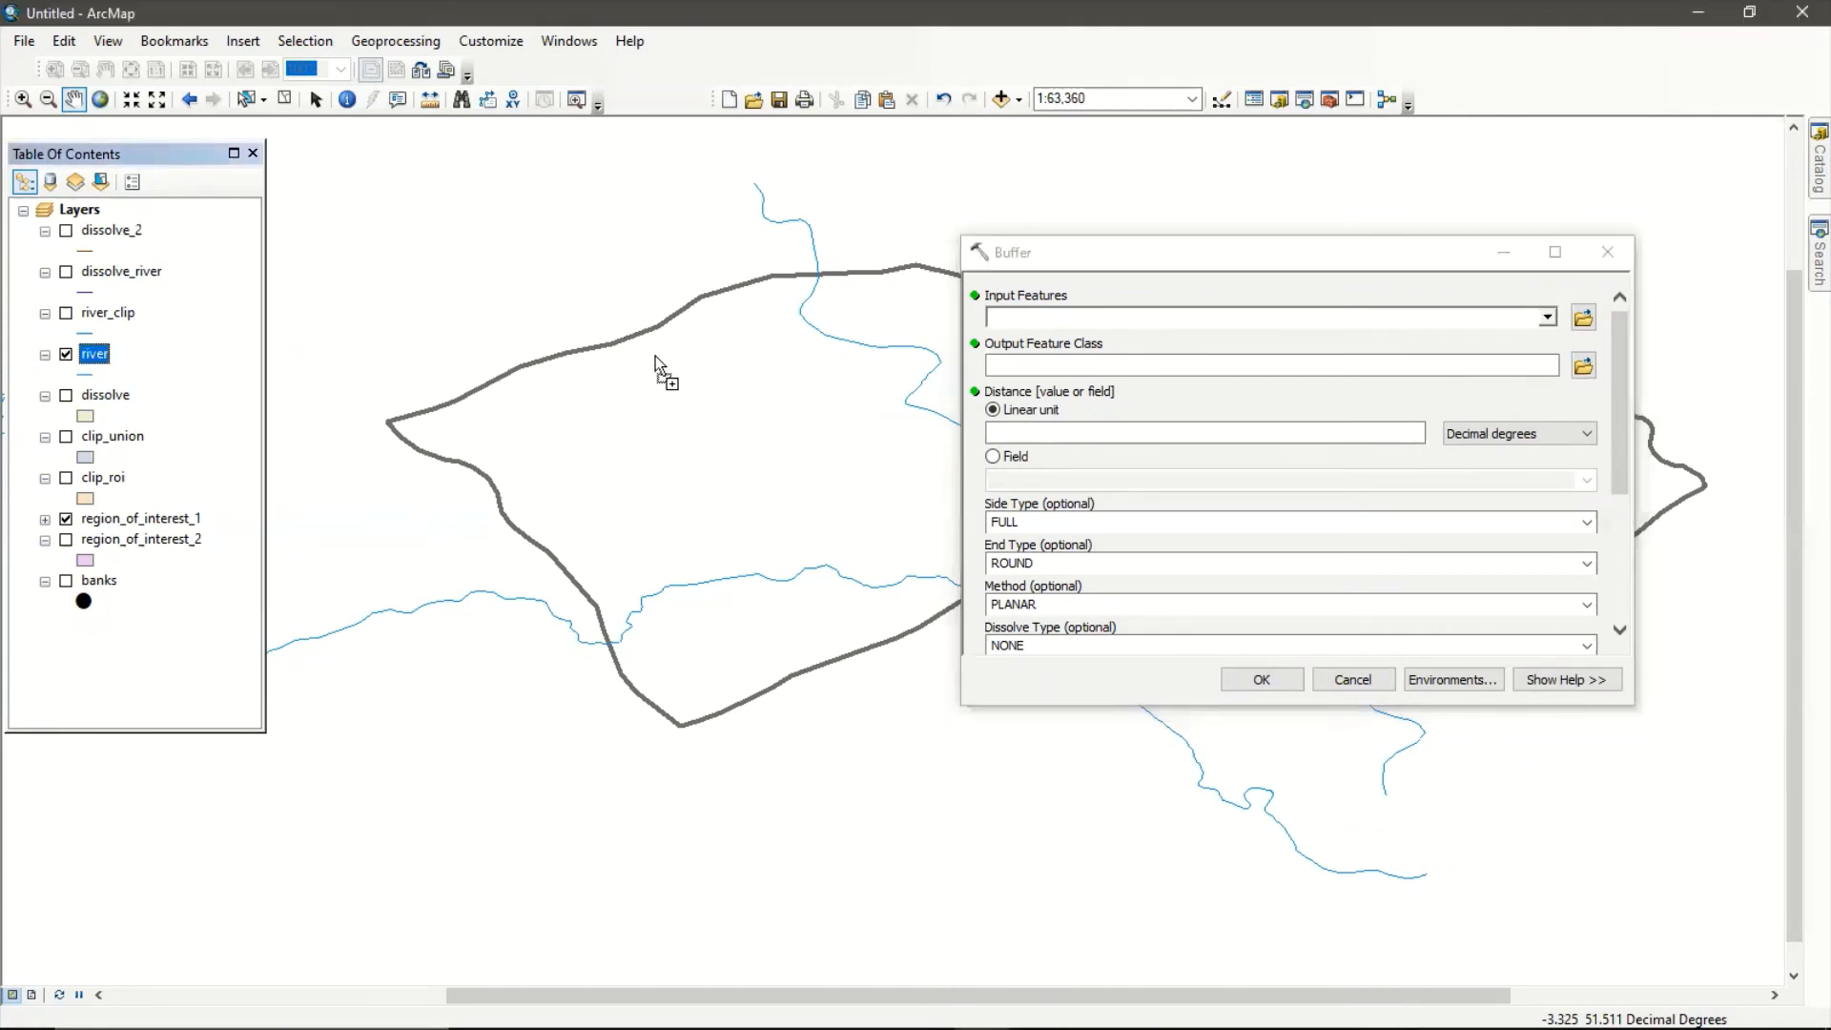
drag(994, 350, 1028, 319)
click(1583, 365)
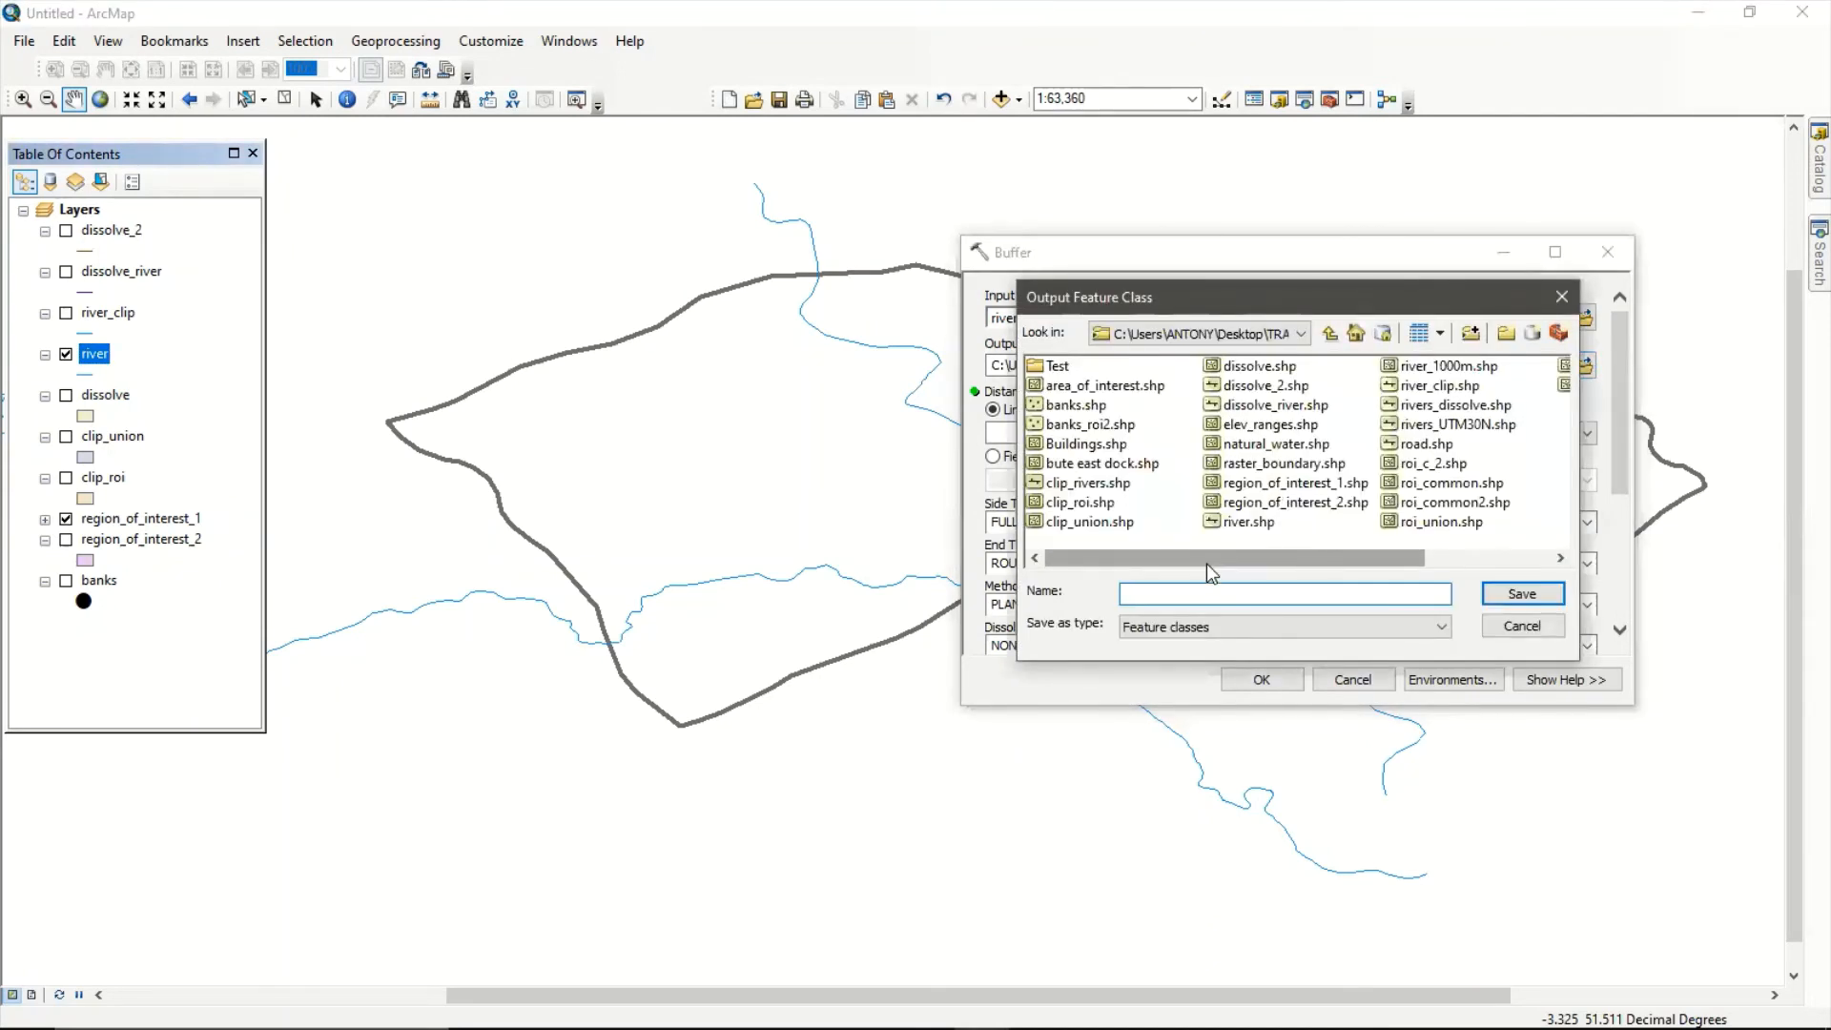
text(river_buffer)
click(1534, 595)
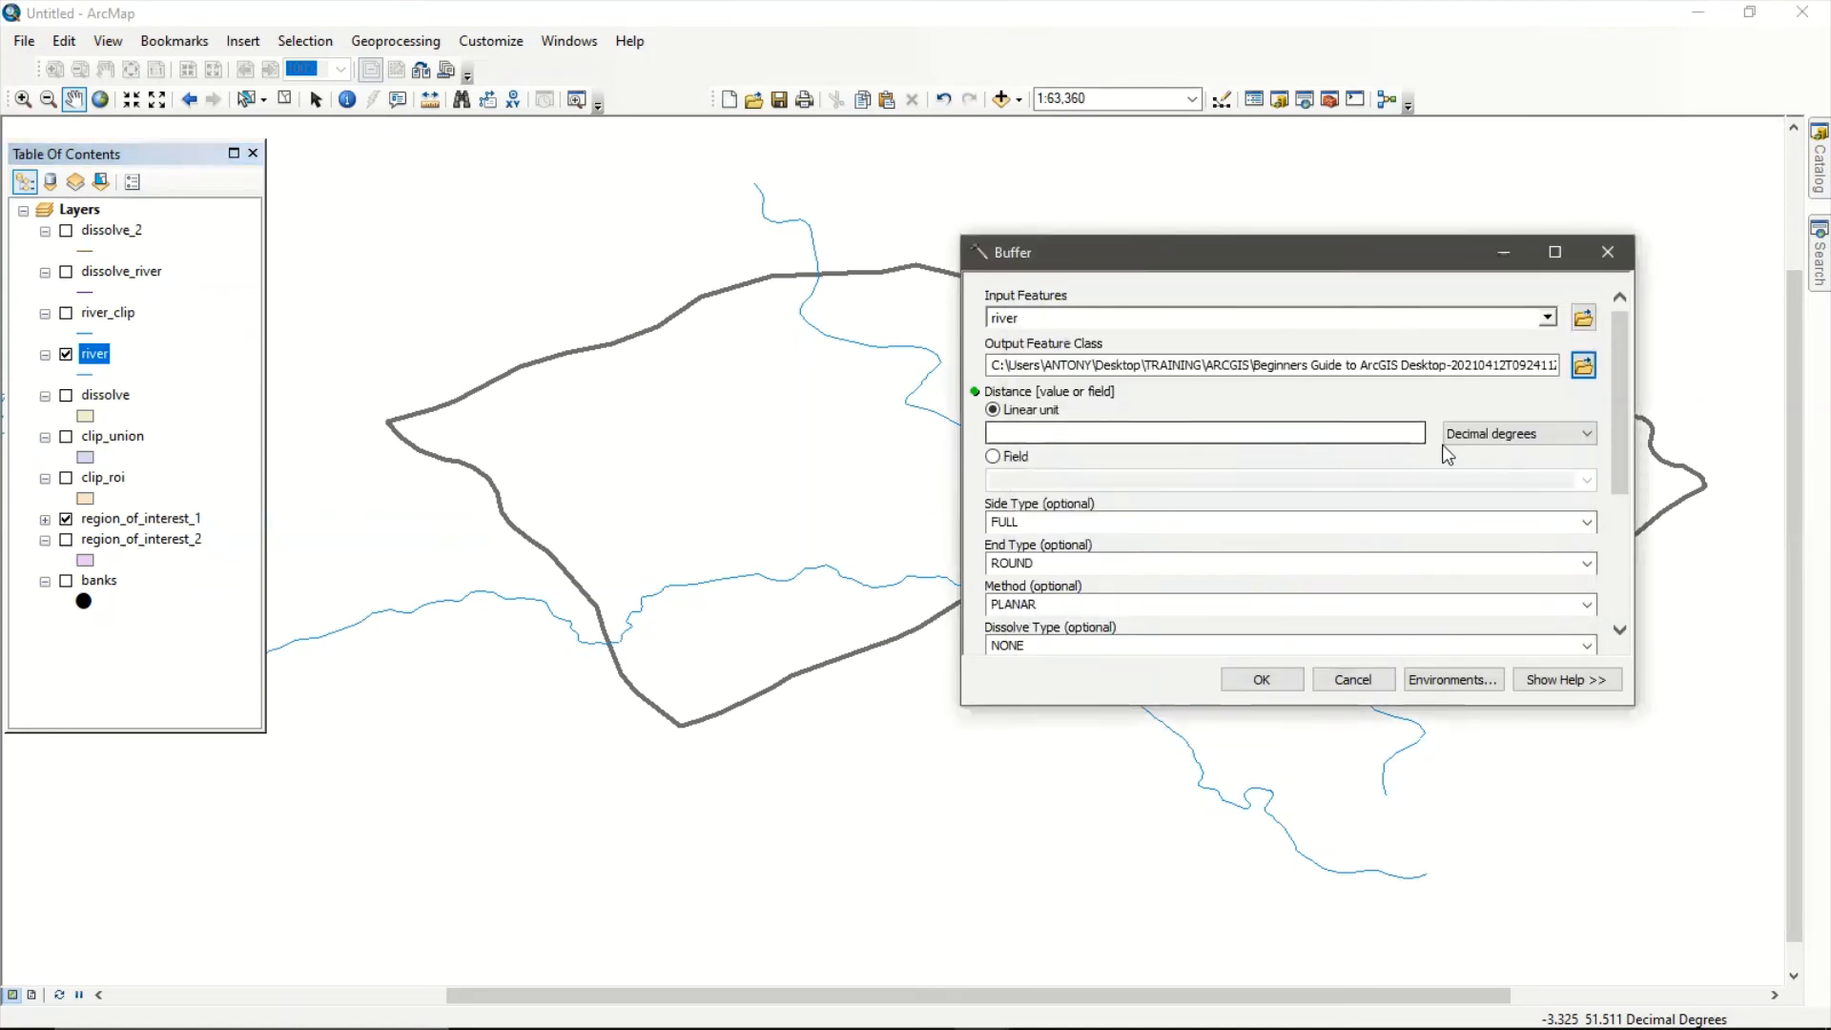
Set the buffer distance to 700 meters, run the Buffer tool, and hide the river_buffer layer.
click(1502, 437)
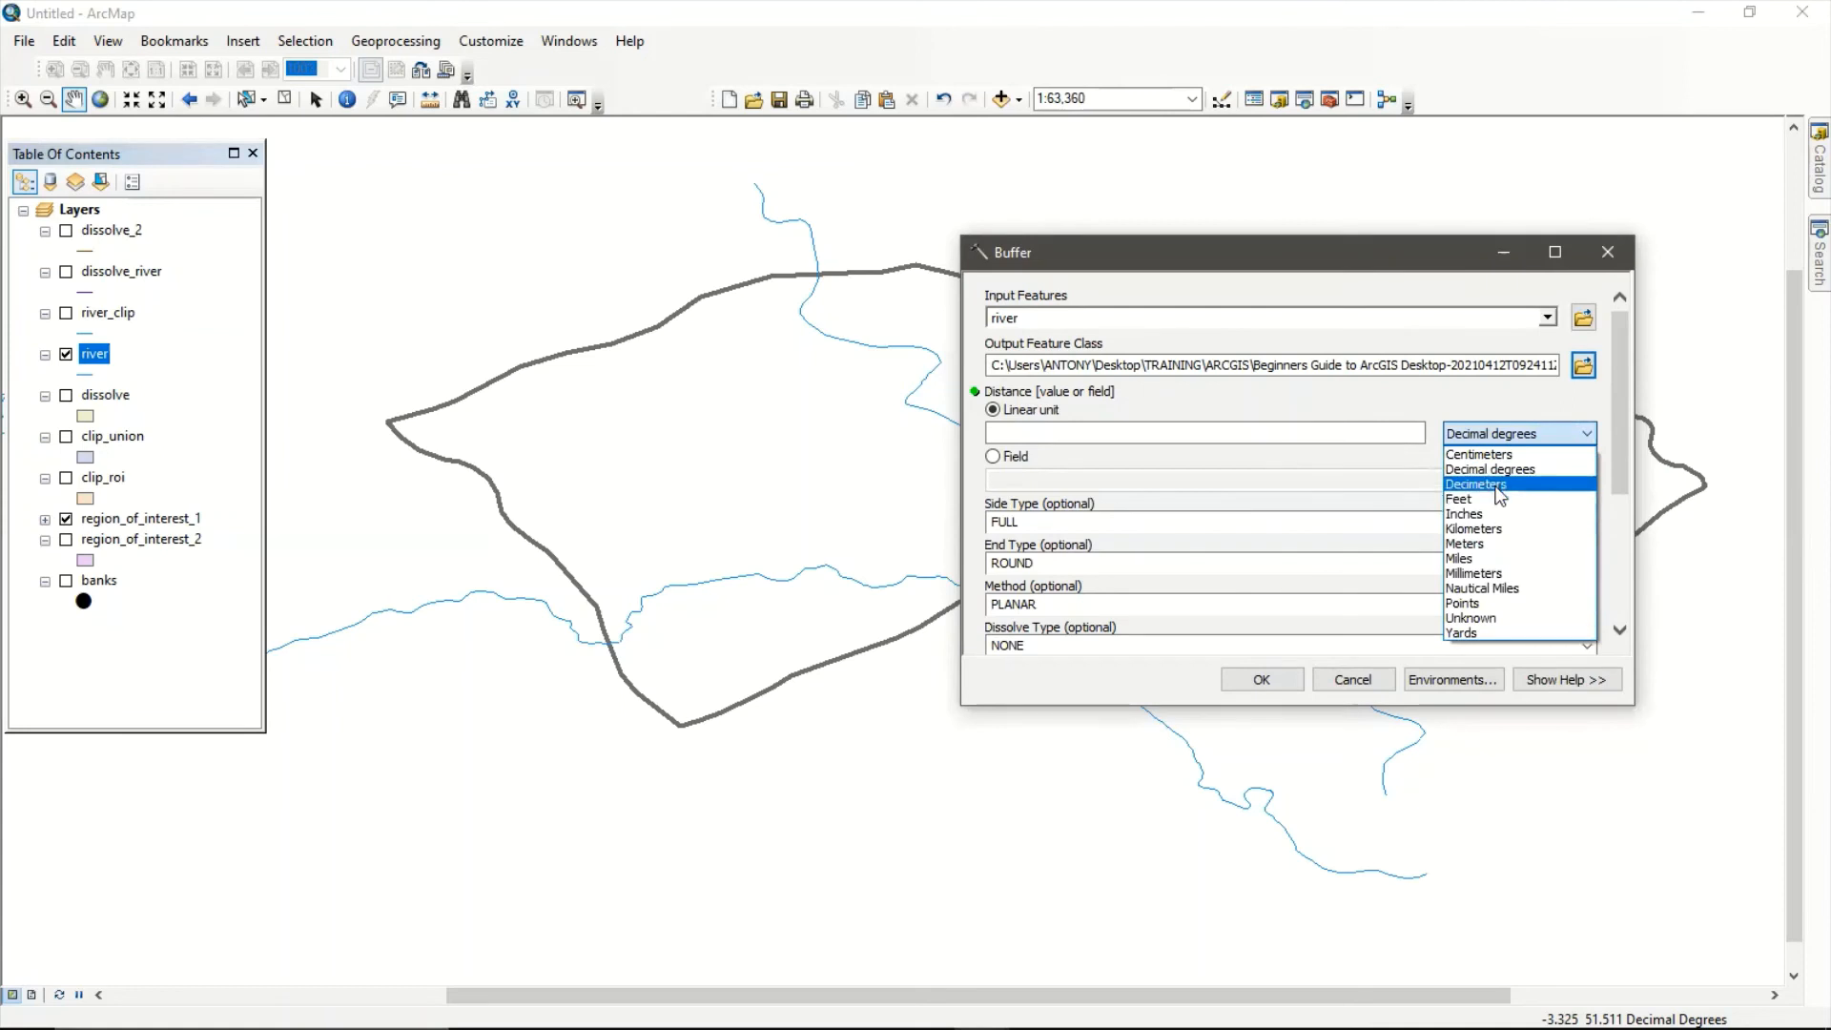
click(1499, 544)
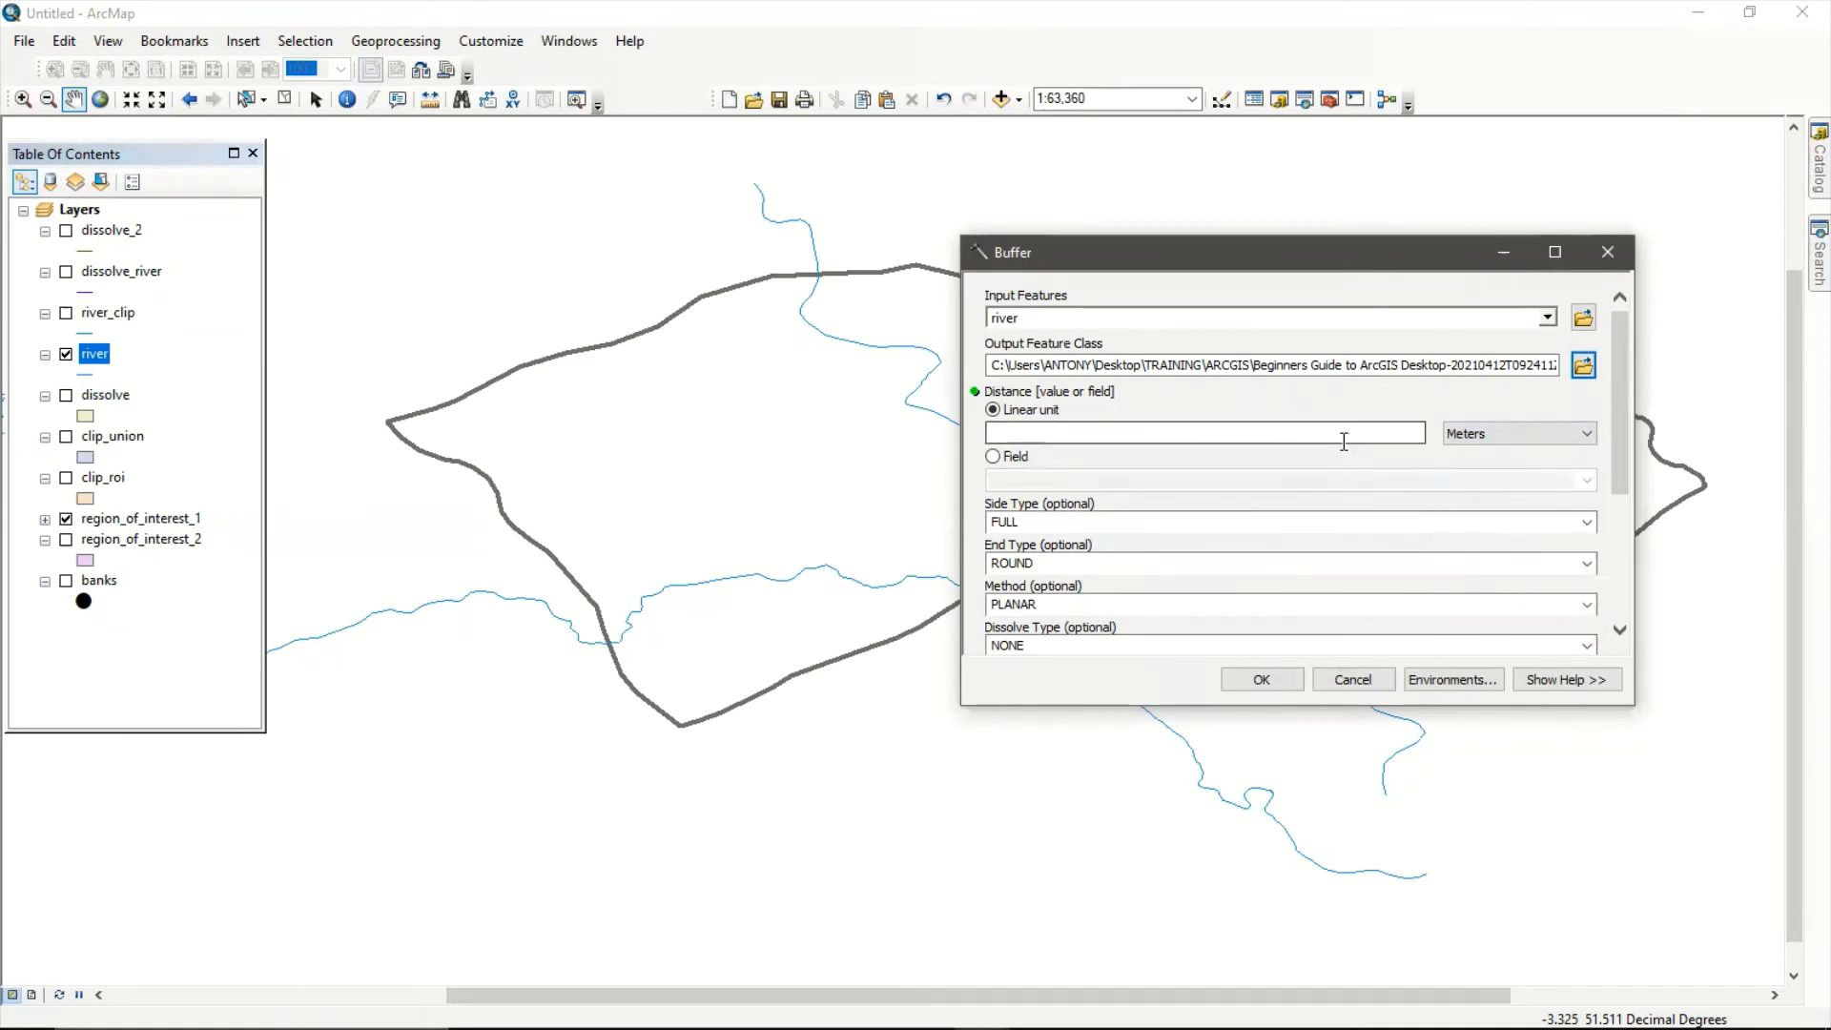
click(1403, 433)
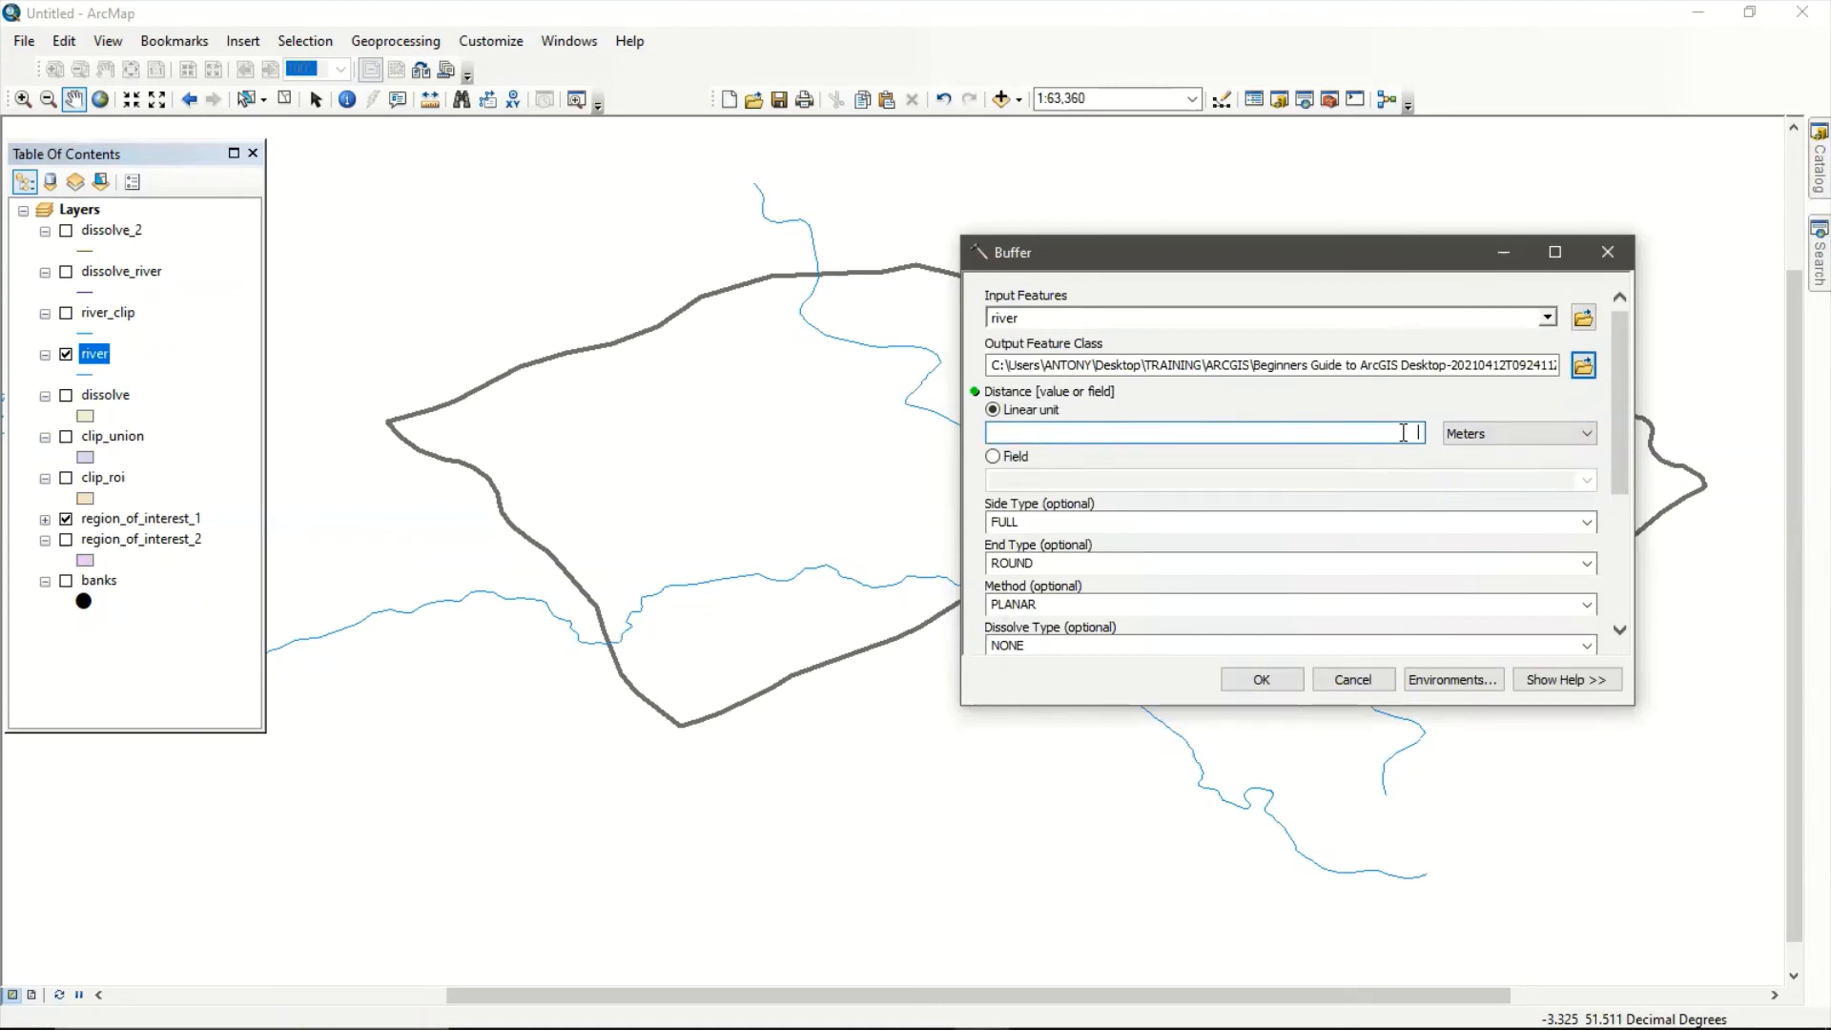
text(700)
click(1281, 673)
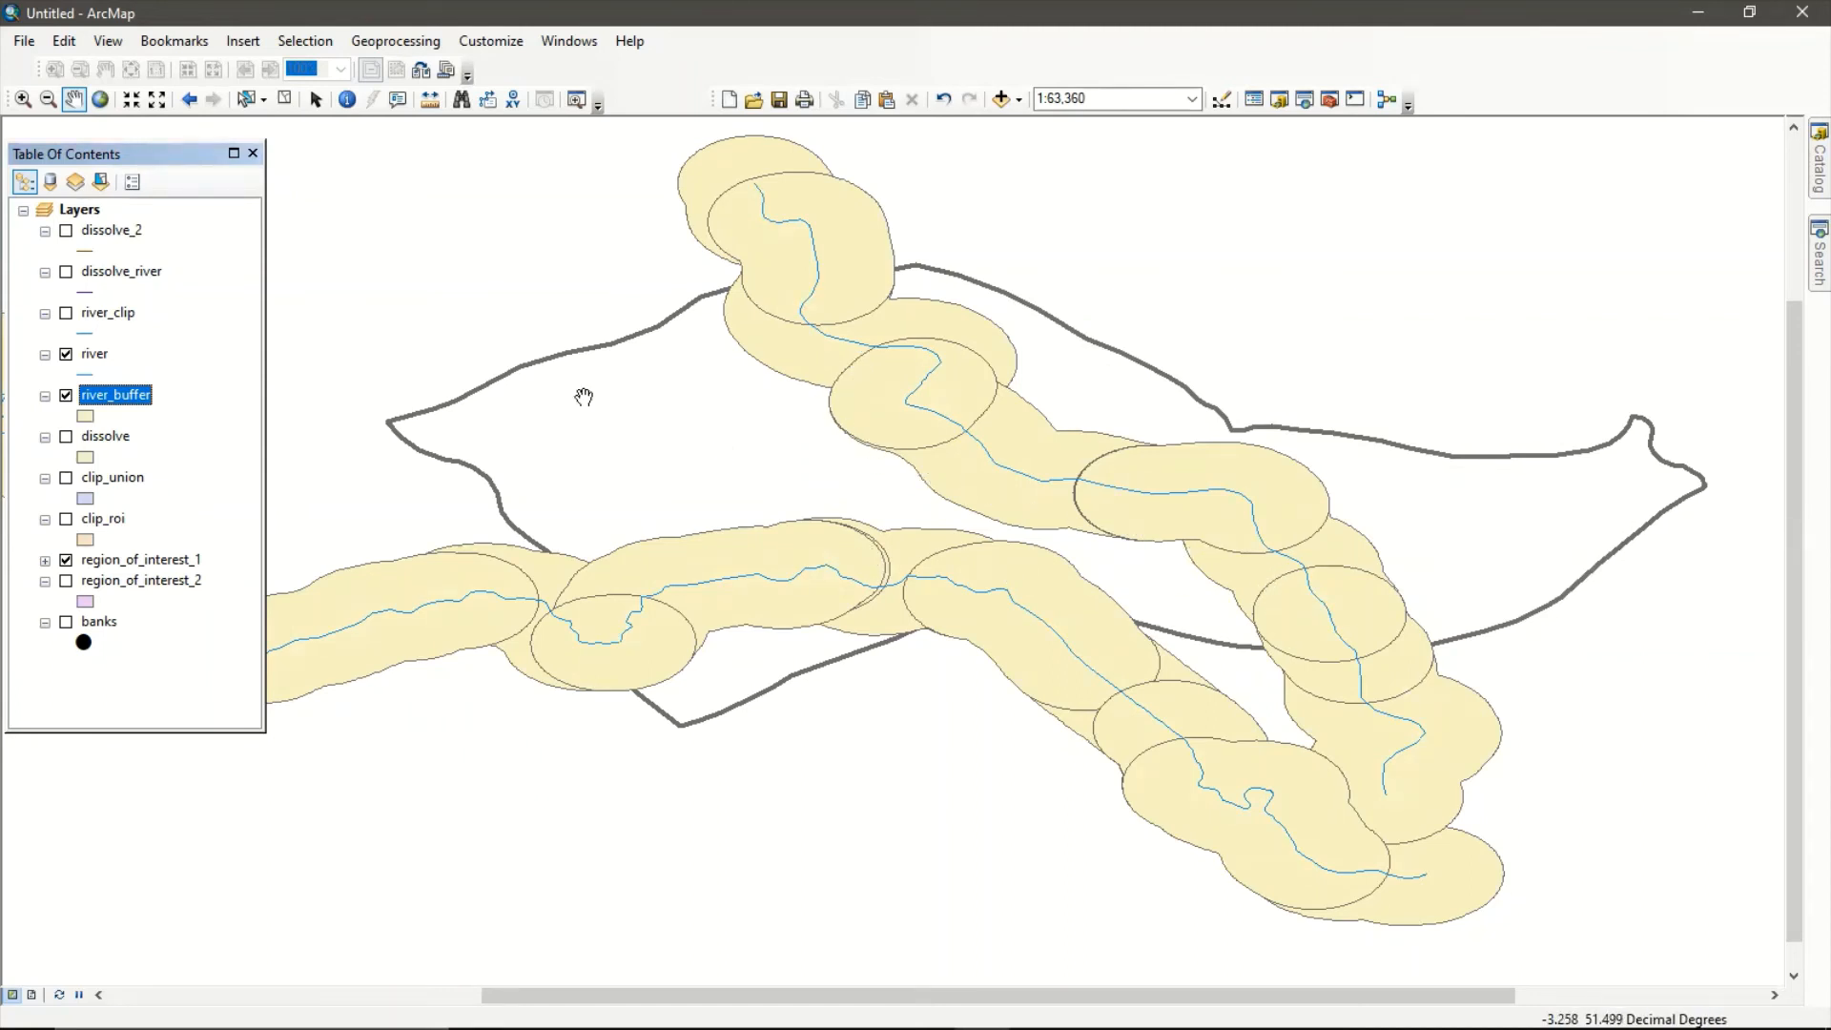
click(66, 396)
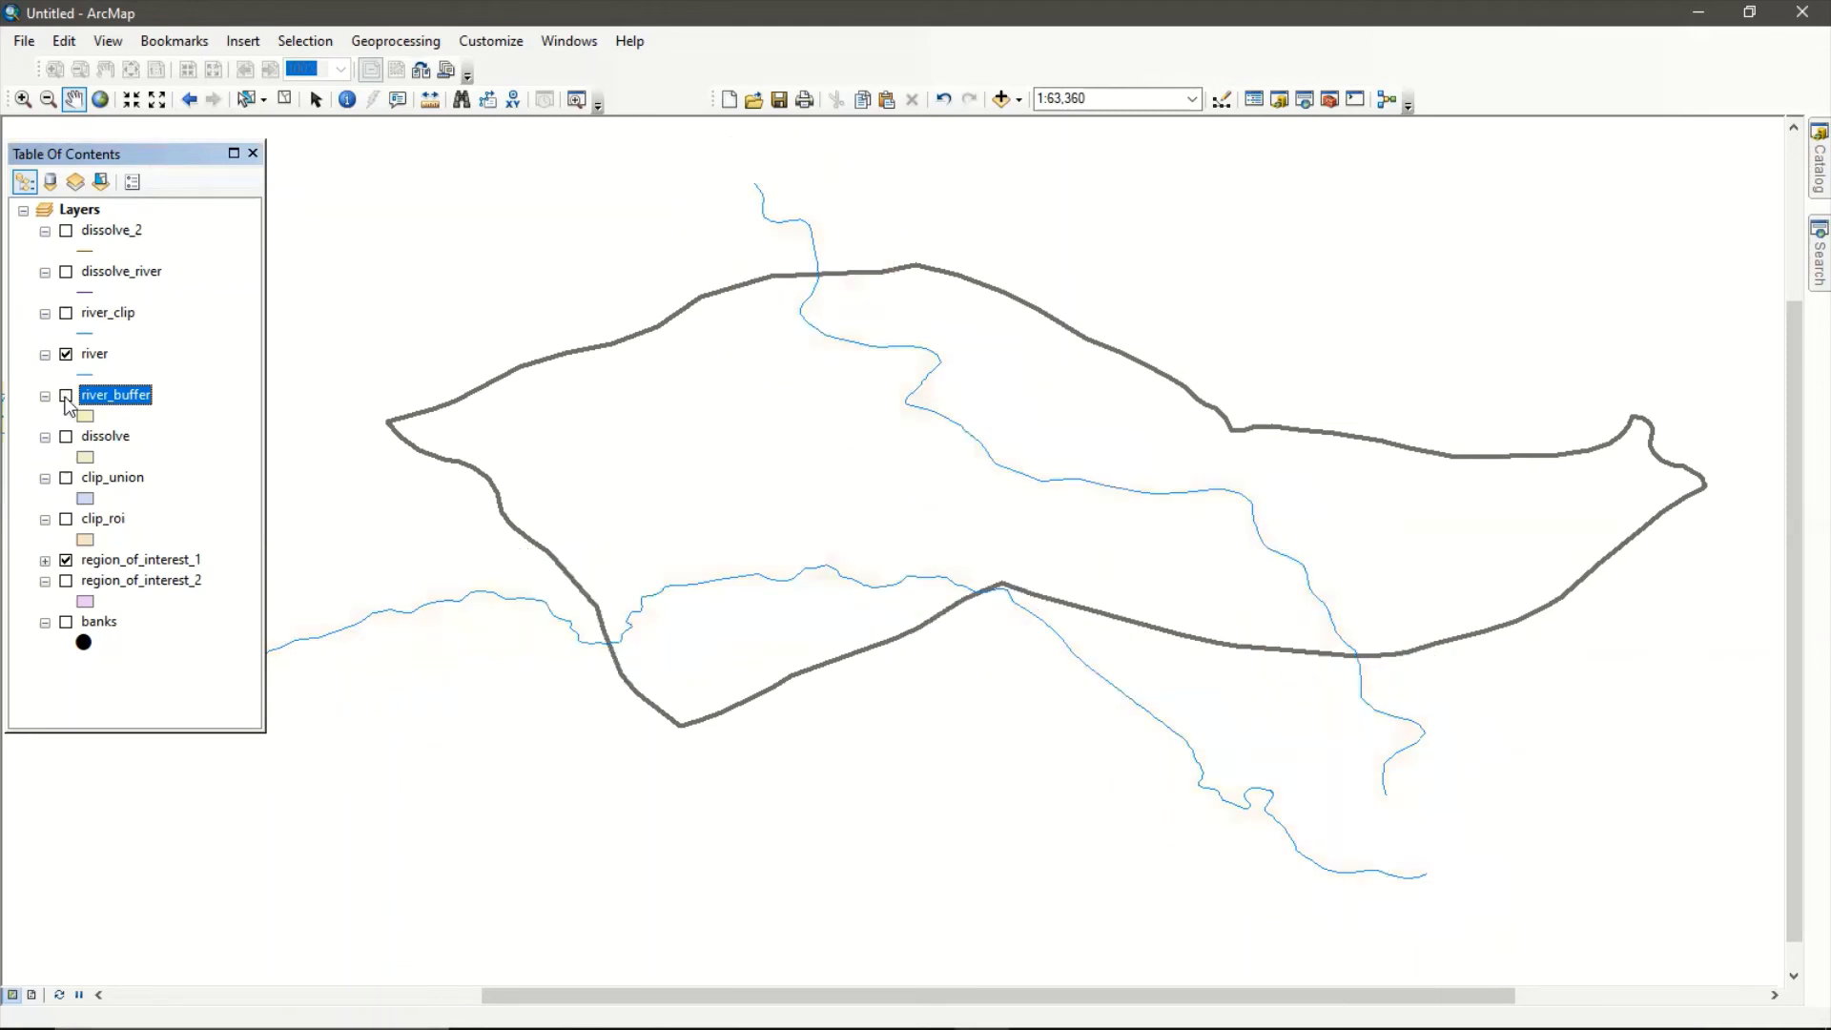
Hide the river layer and show the dissolve_river layer on the map.
click(66, 314)
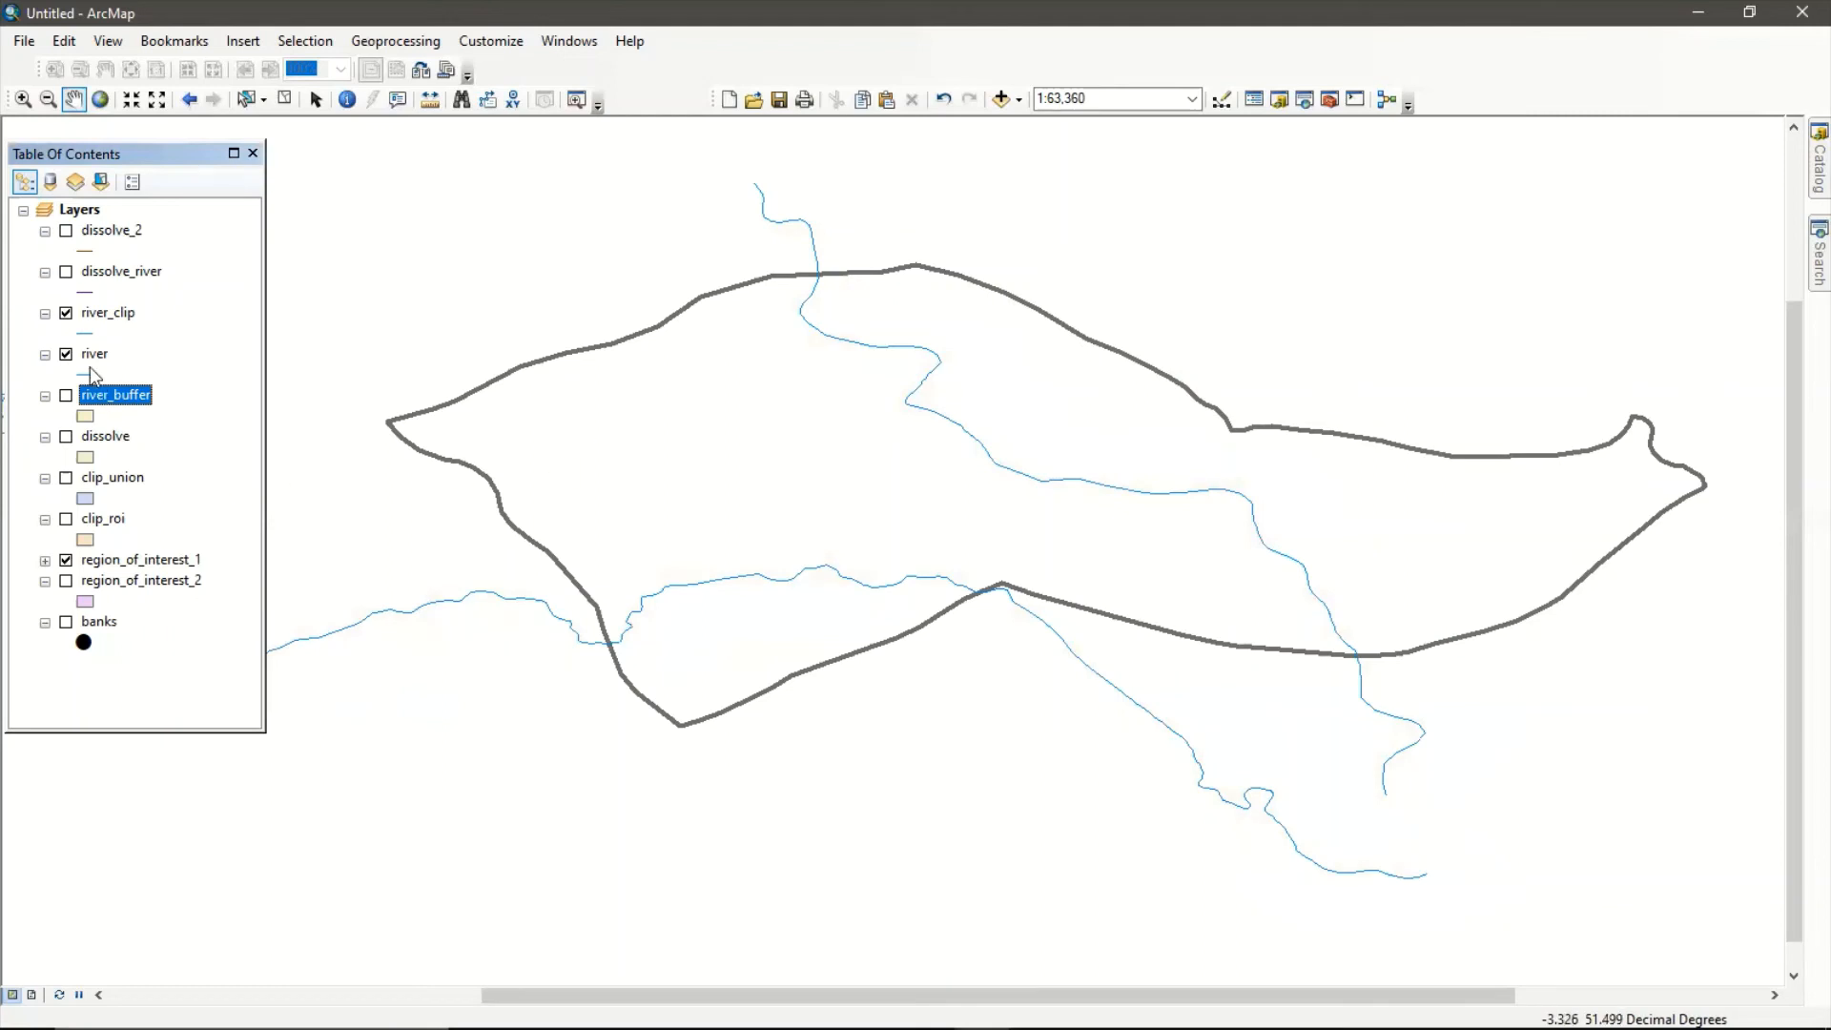
click(66, 314)
click(85, 359)
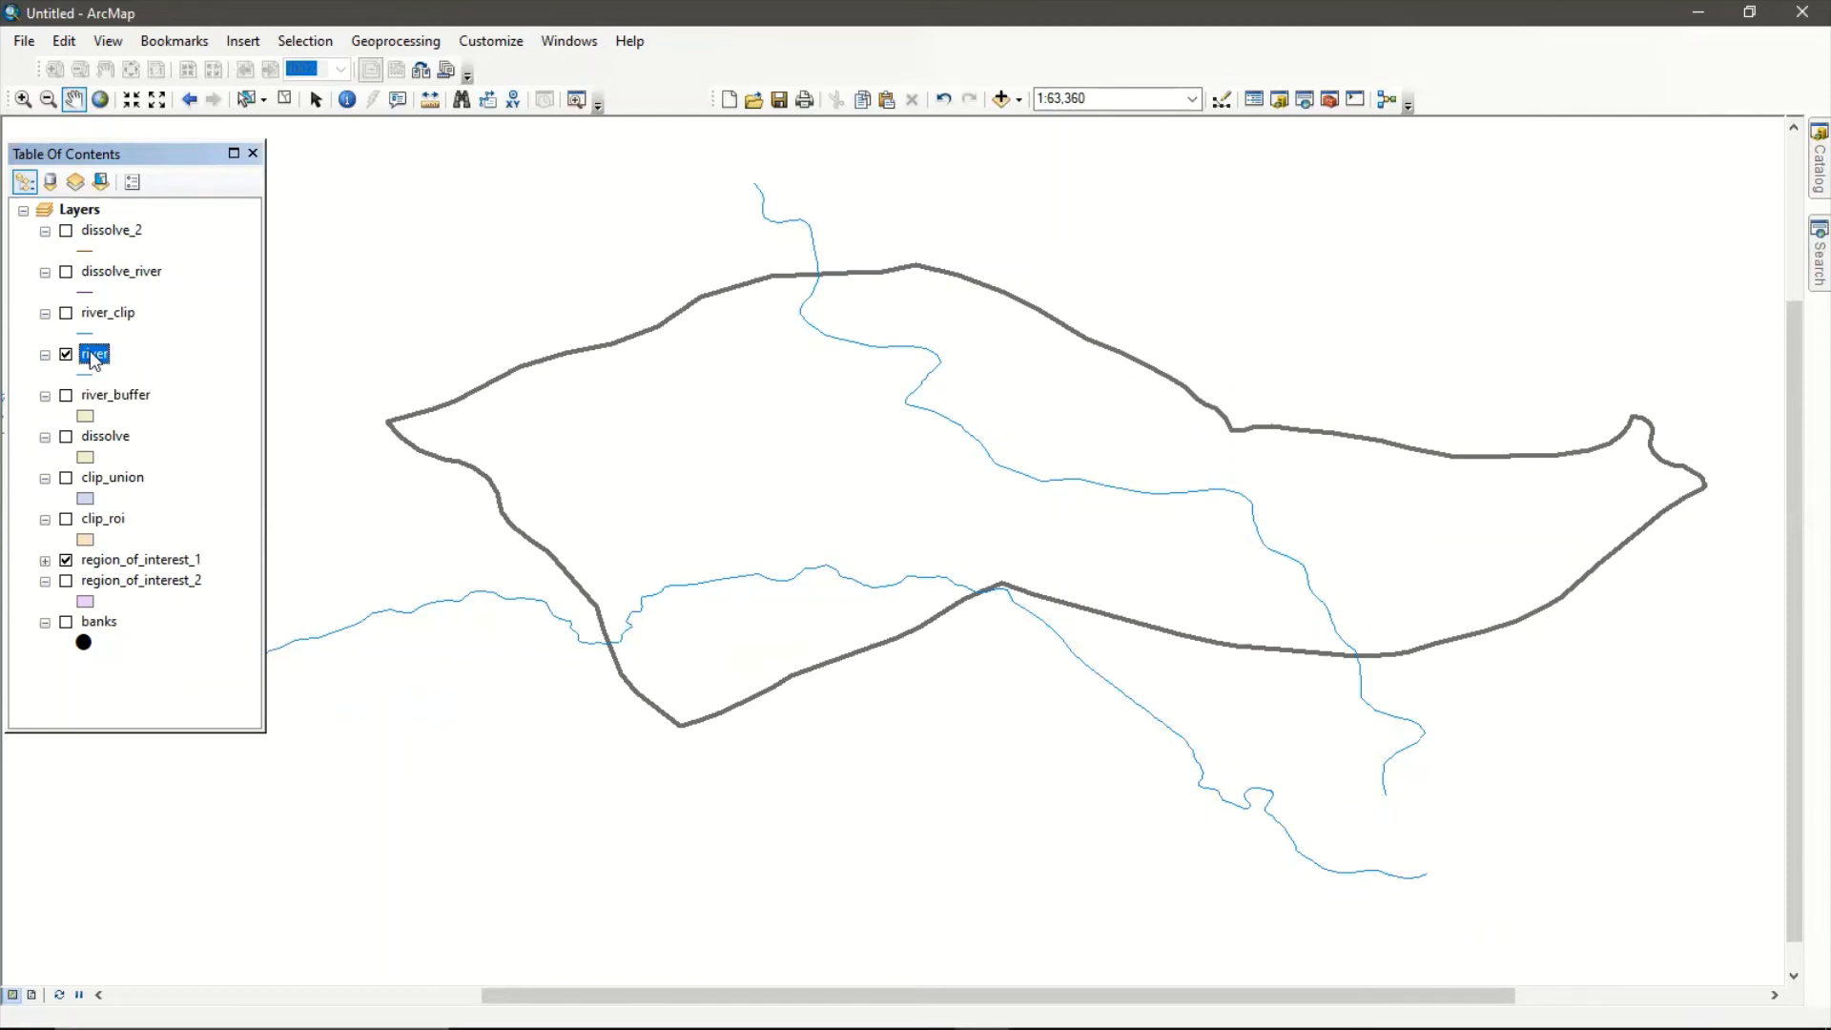
click(66, 273)
click(66, 354)
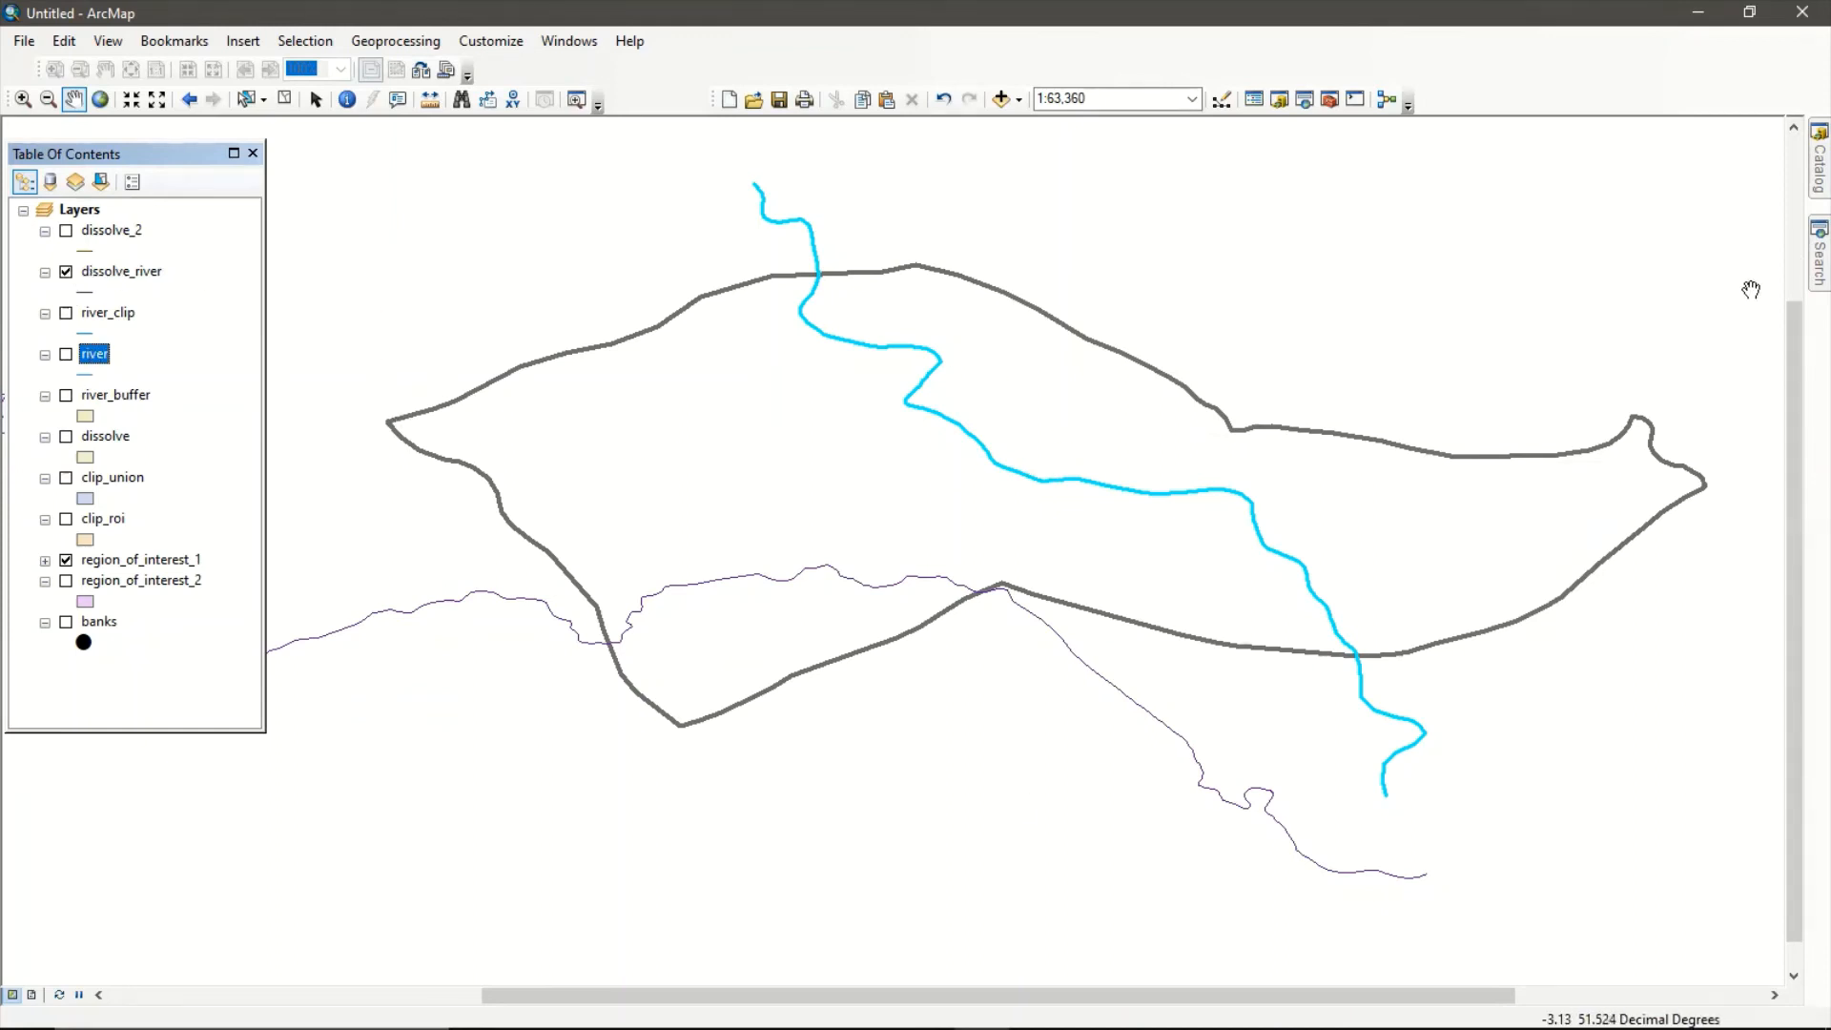
Open the Buffer (Analysis) tool and set dissolve_river as the input features.
click(1801, 274)
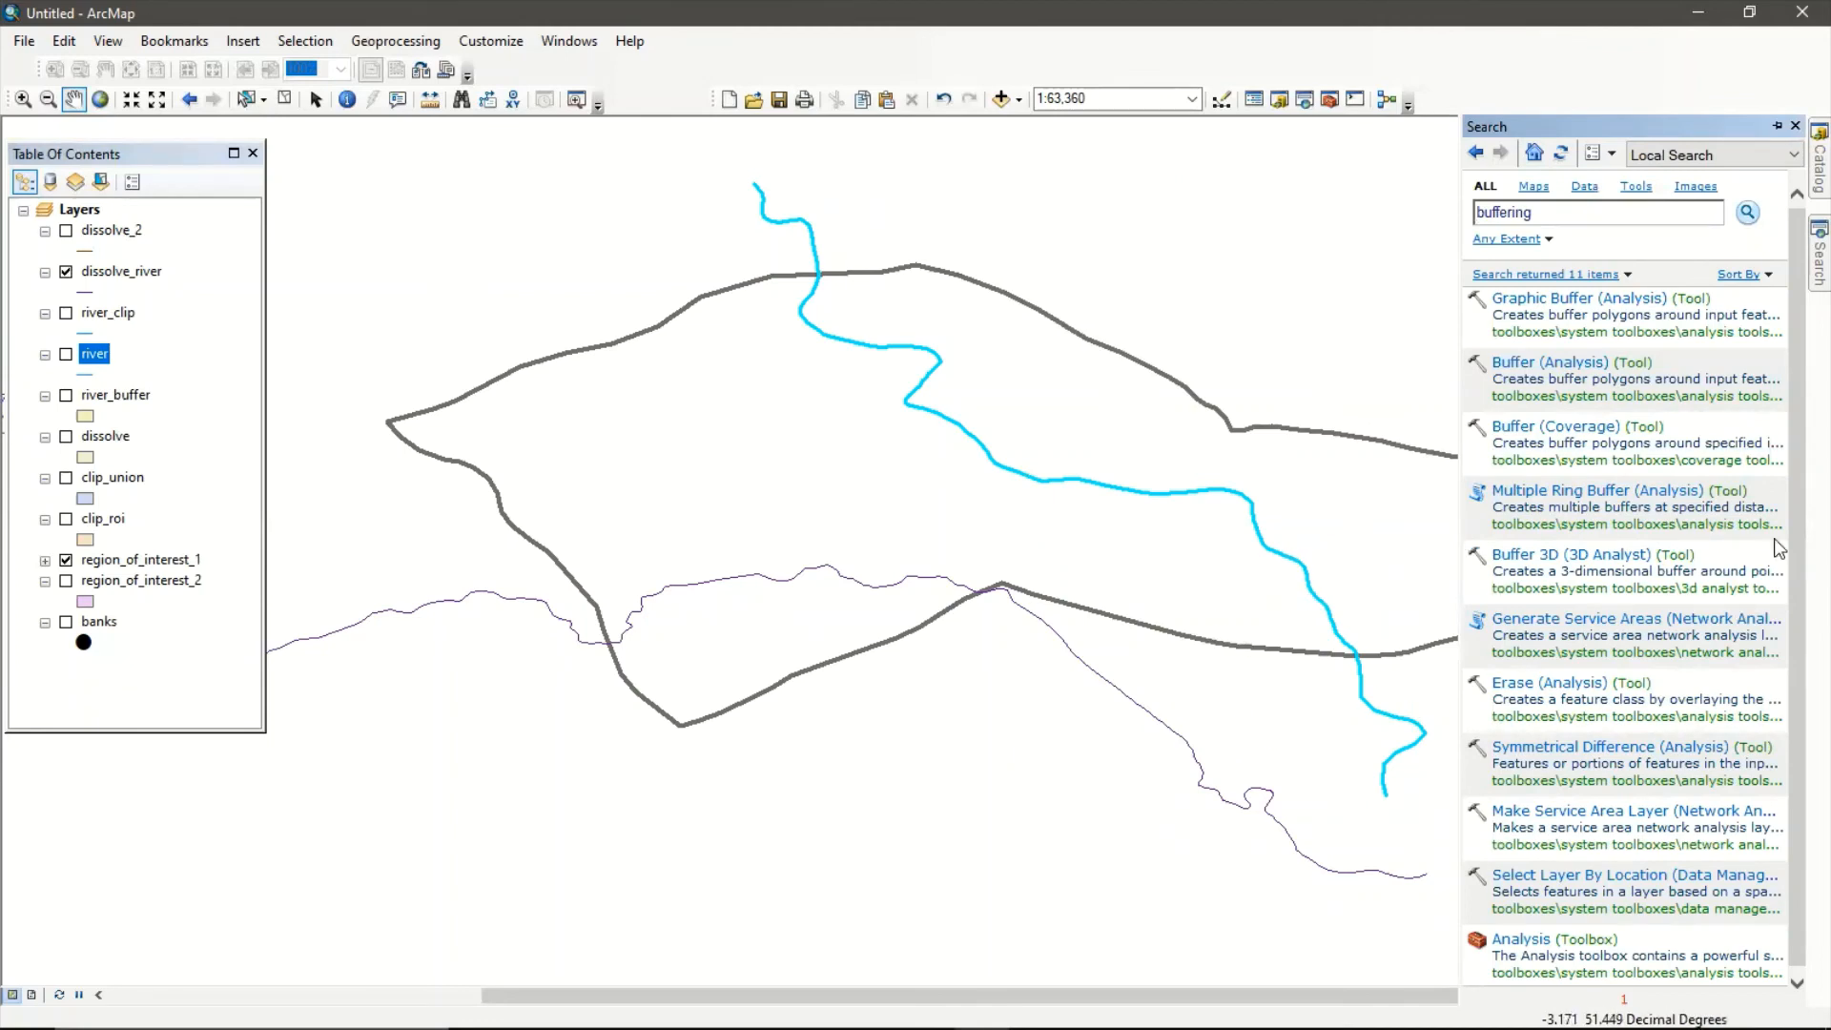
click(1573, 370)
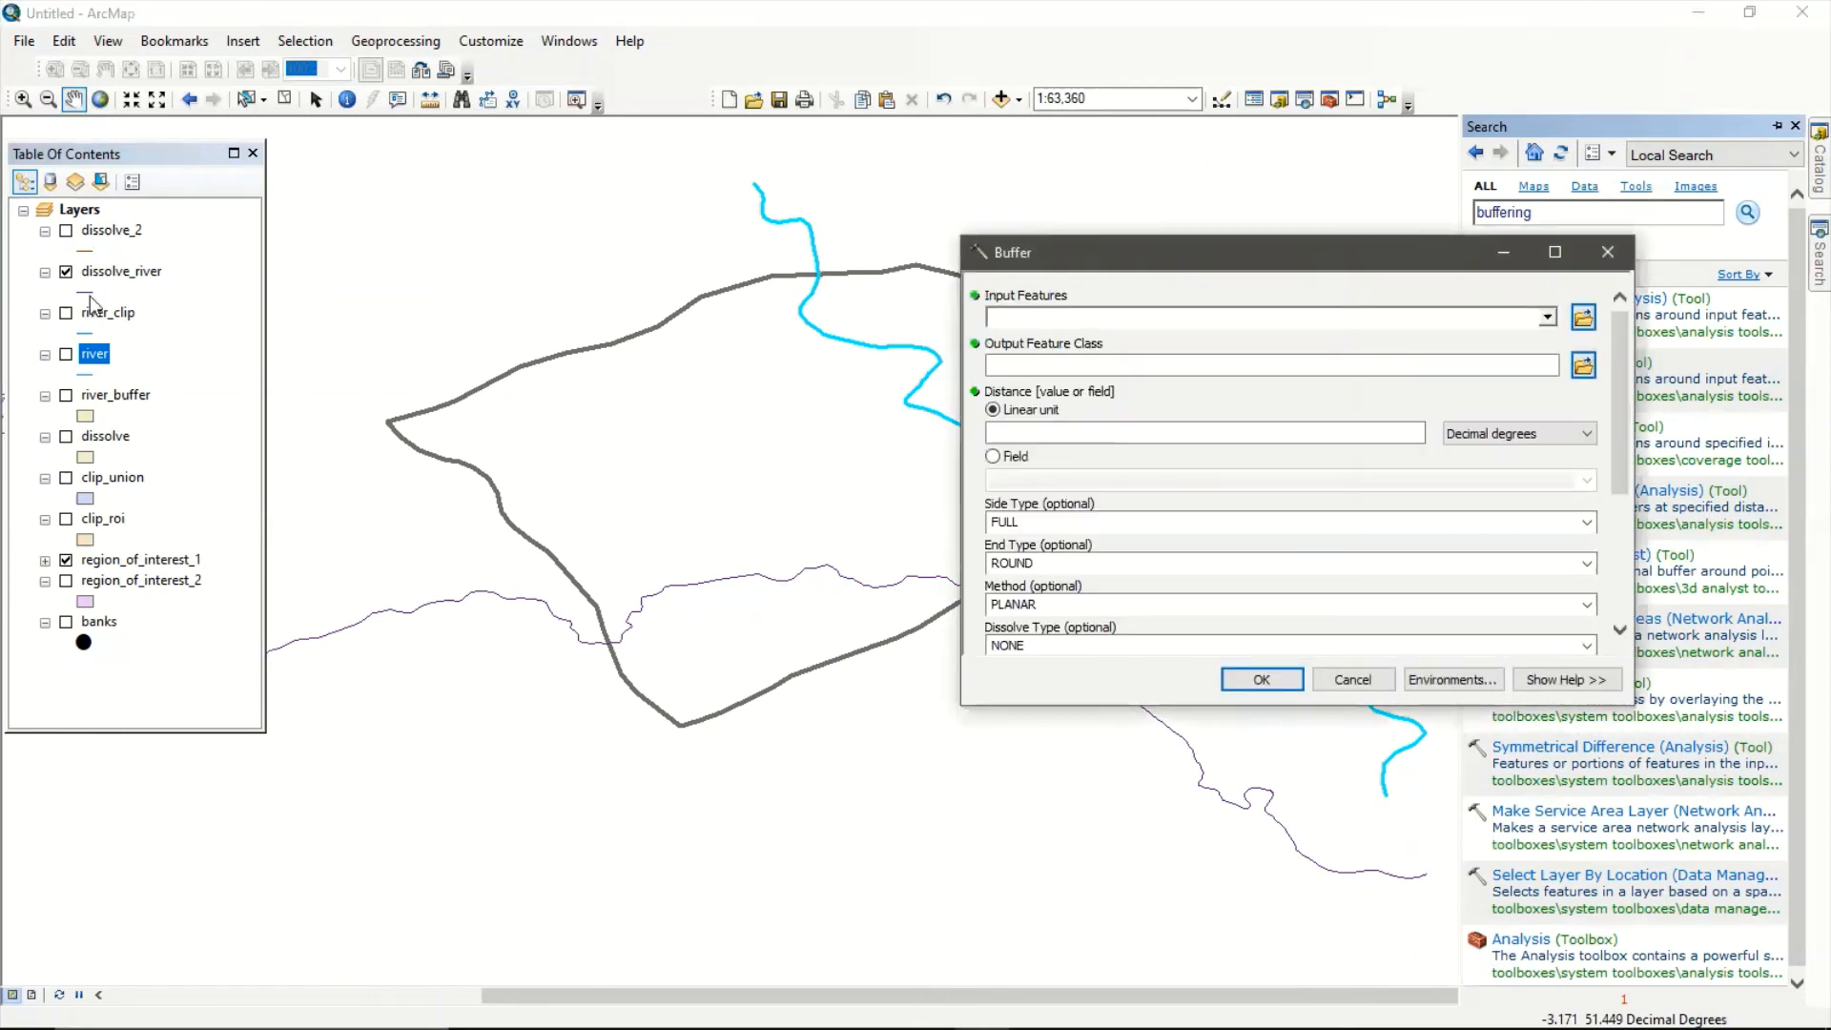
drag(104, 276, 375, 283)
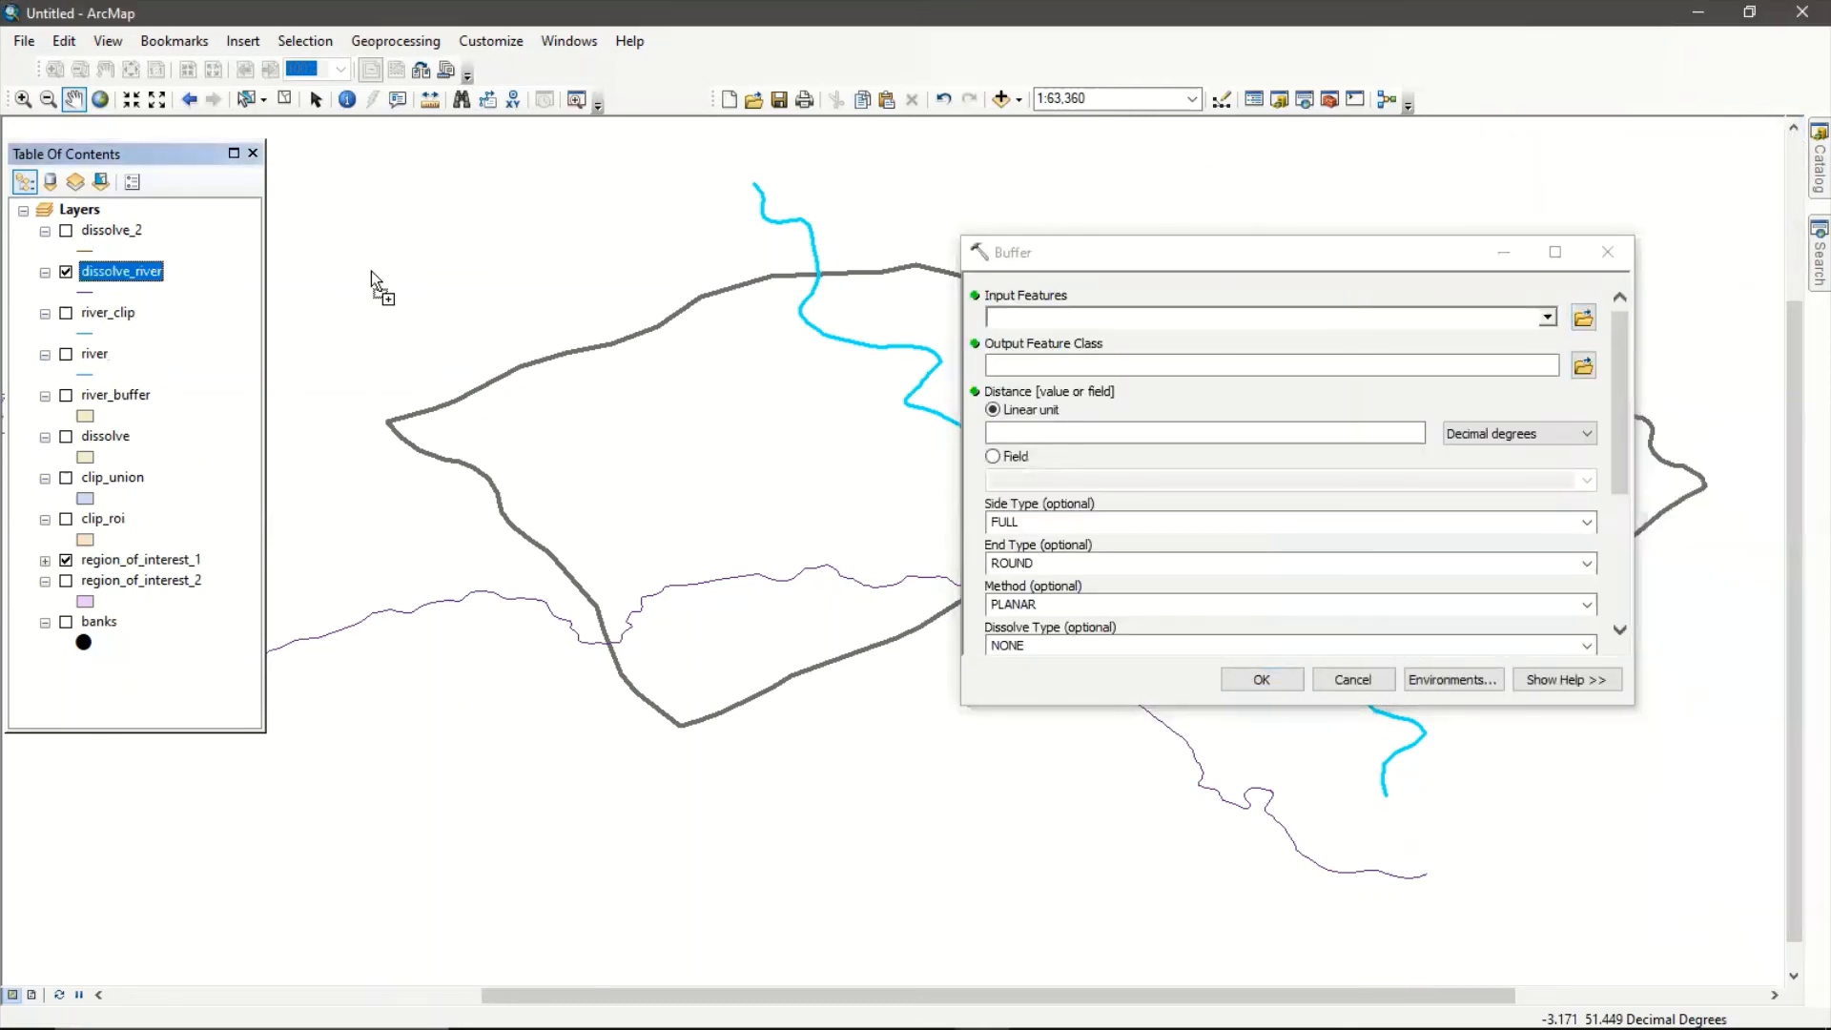
drag(1016, 272, 1066, 326)
Buffer dissolve_river by 500 meters, saving the output feature class as buffer_river.
click(1500, 439)
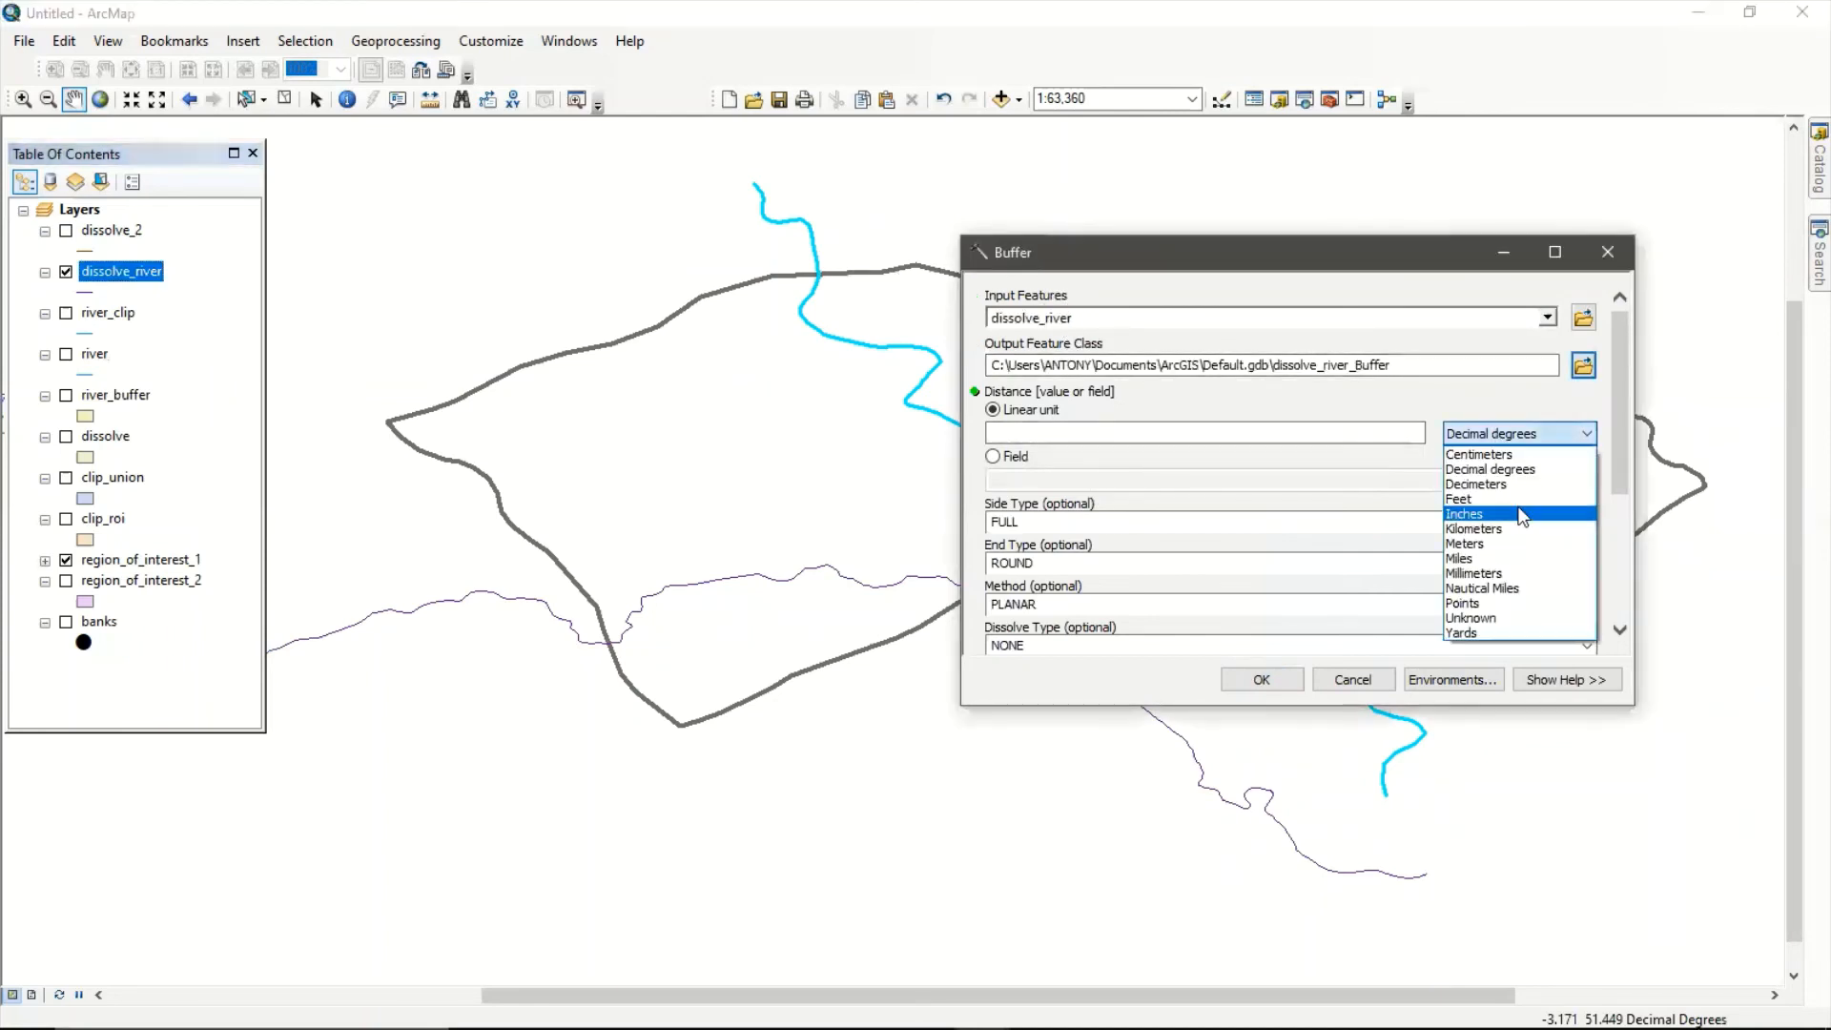
click(1488, 540)
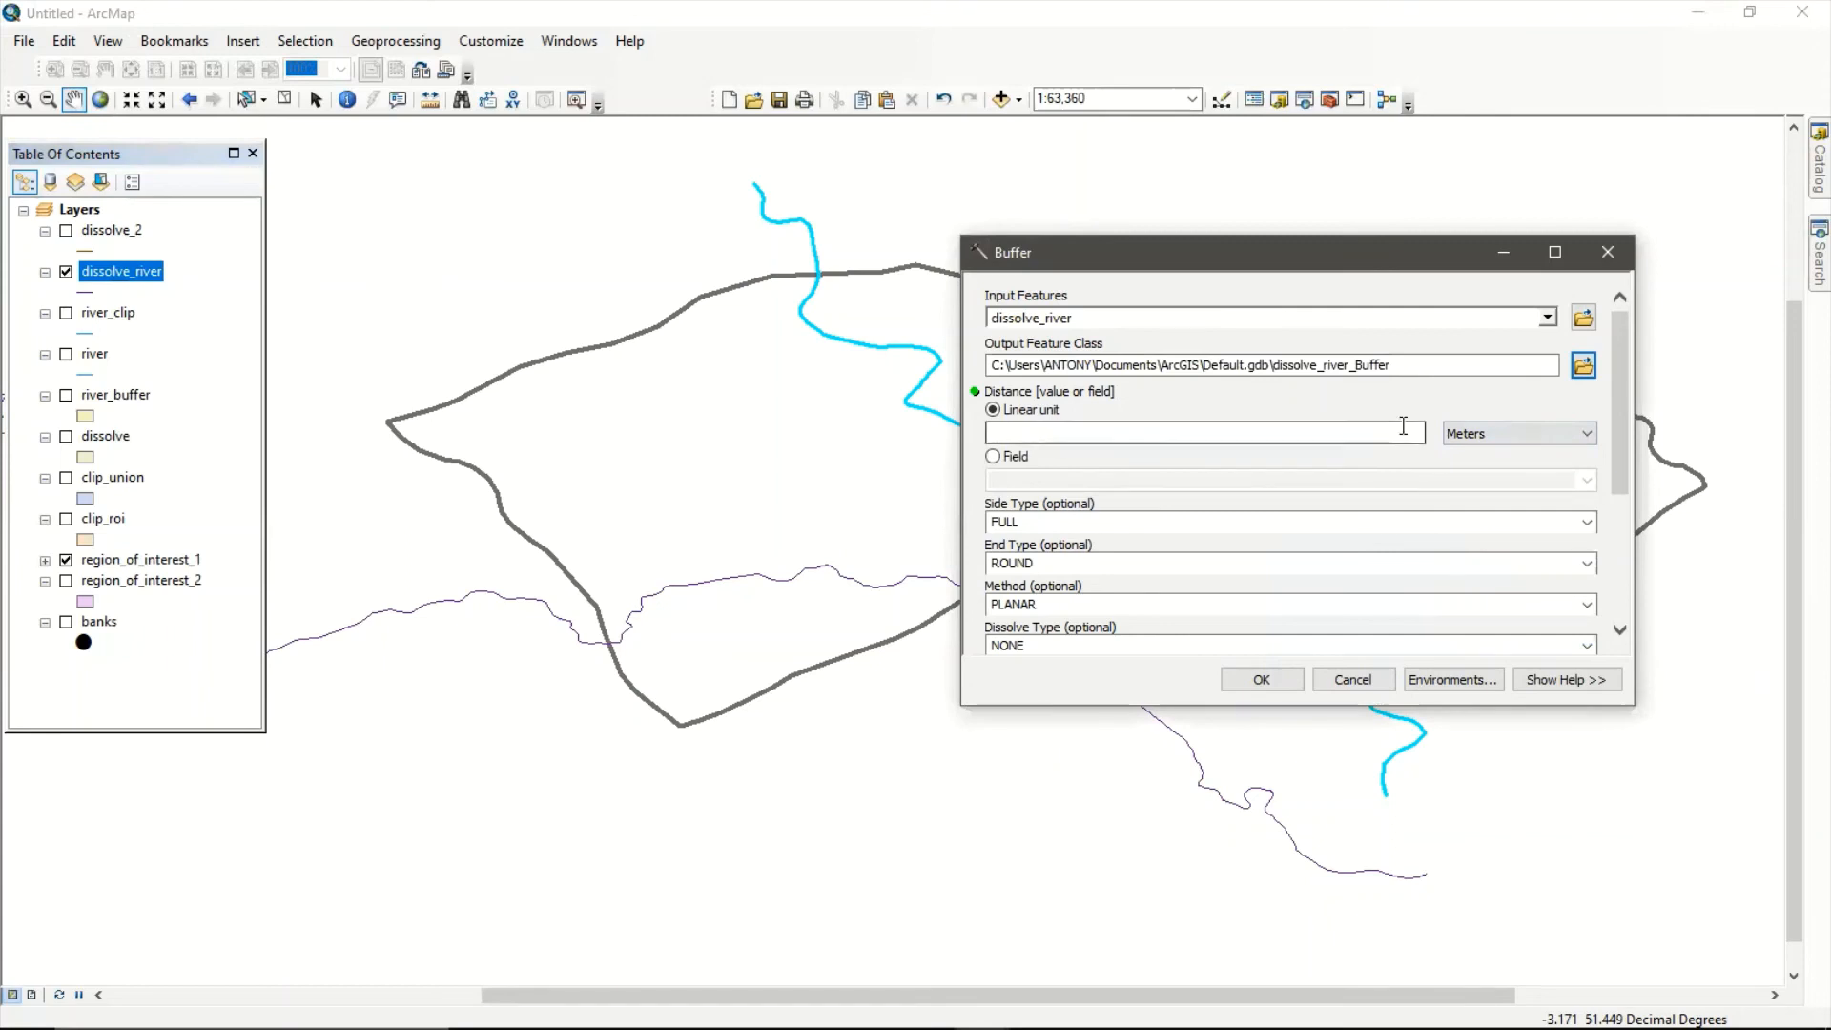
click(1402, 430)
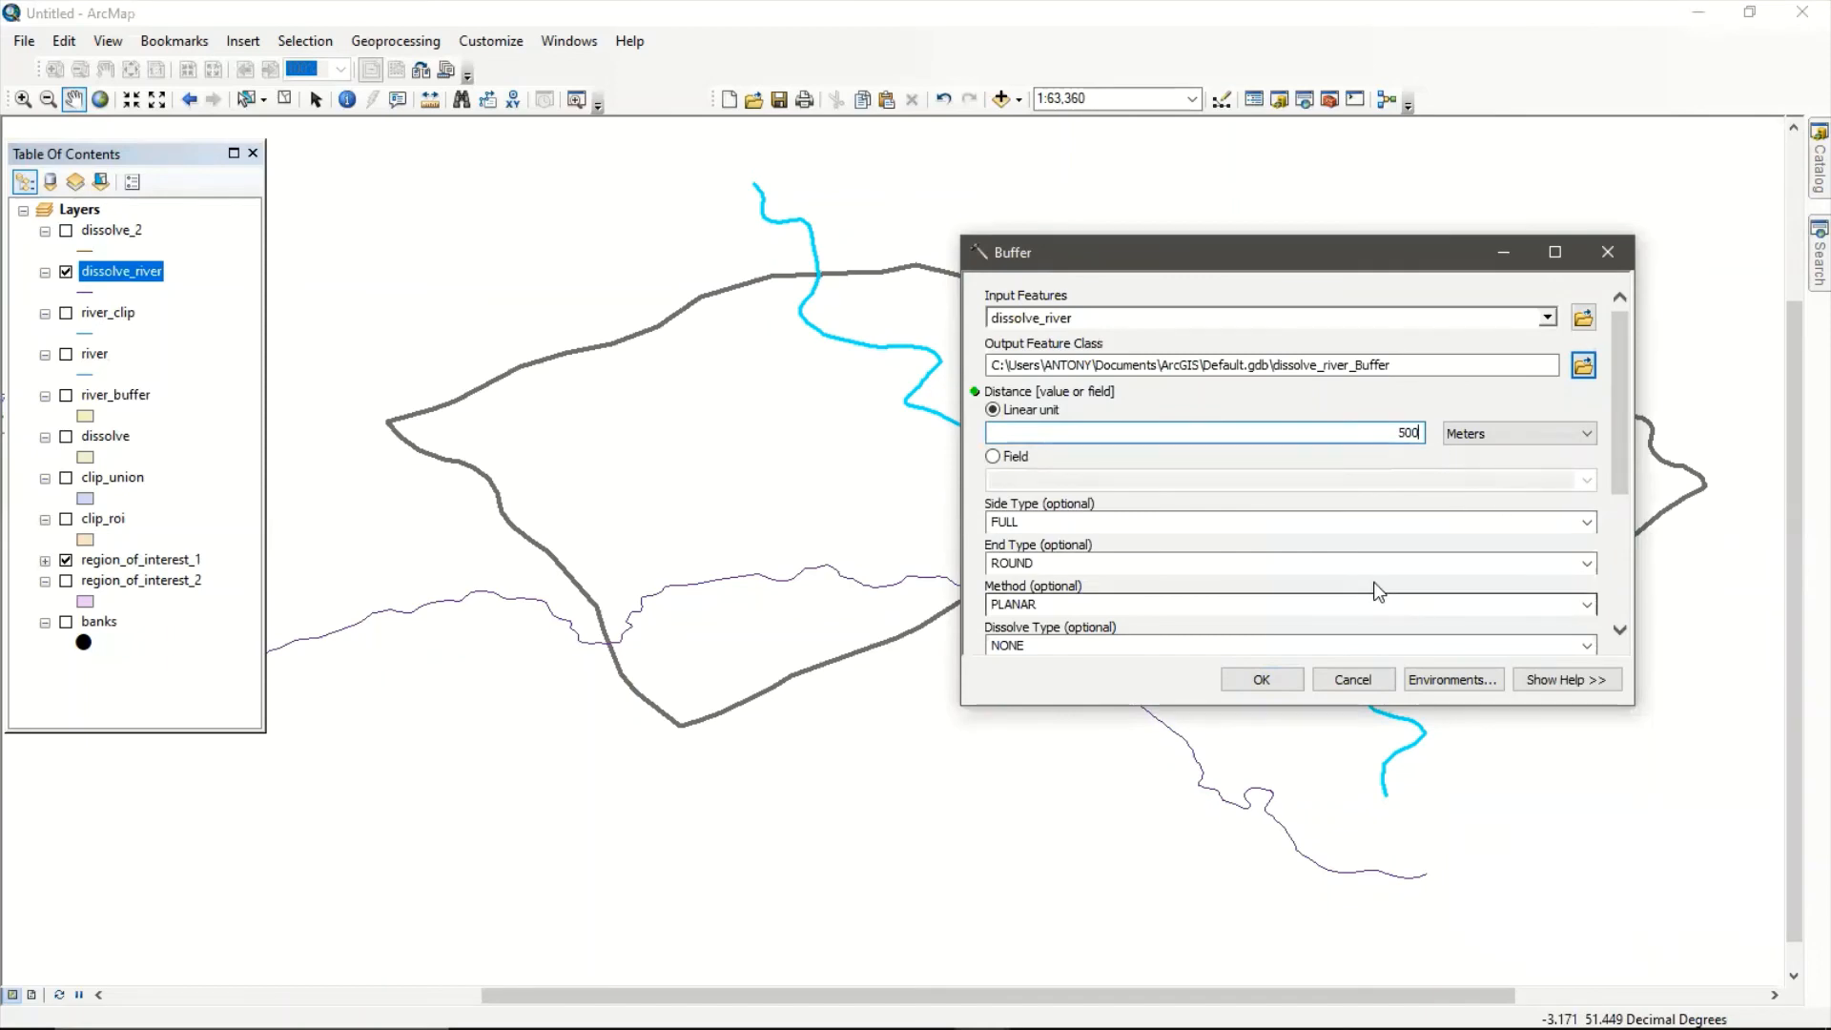
click(1586, 368)
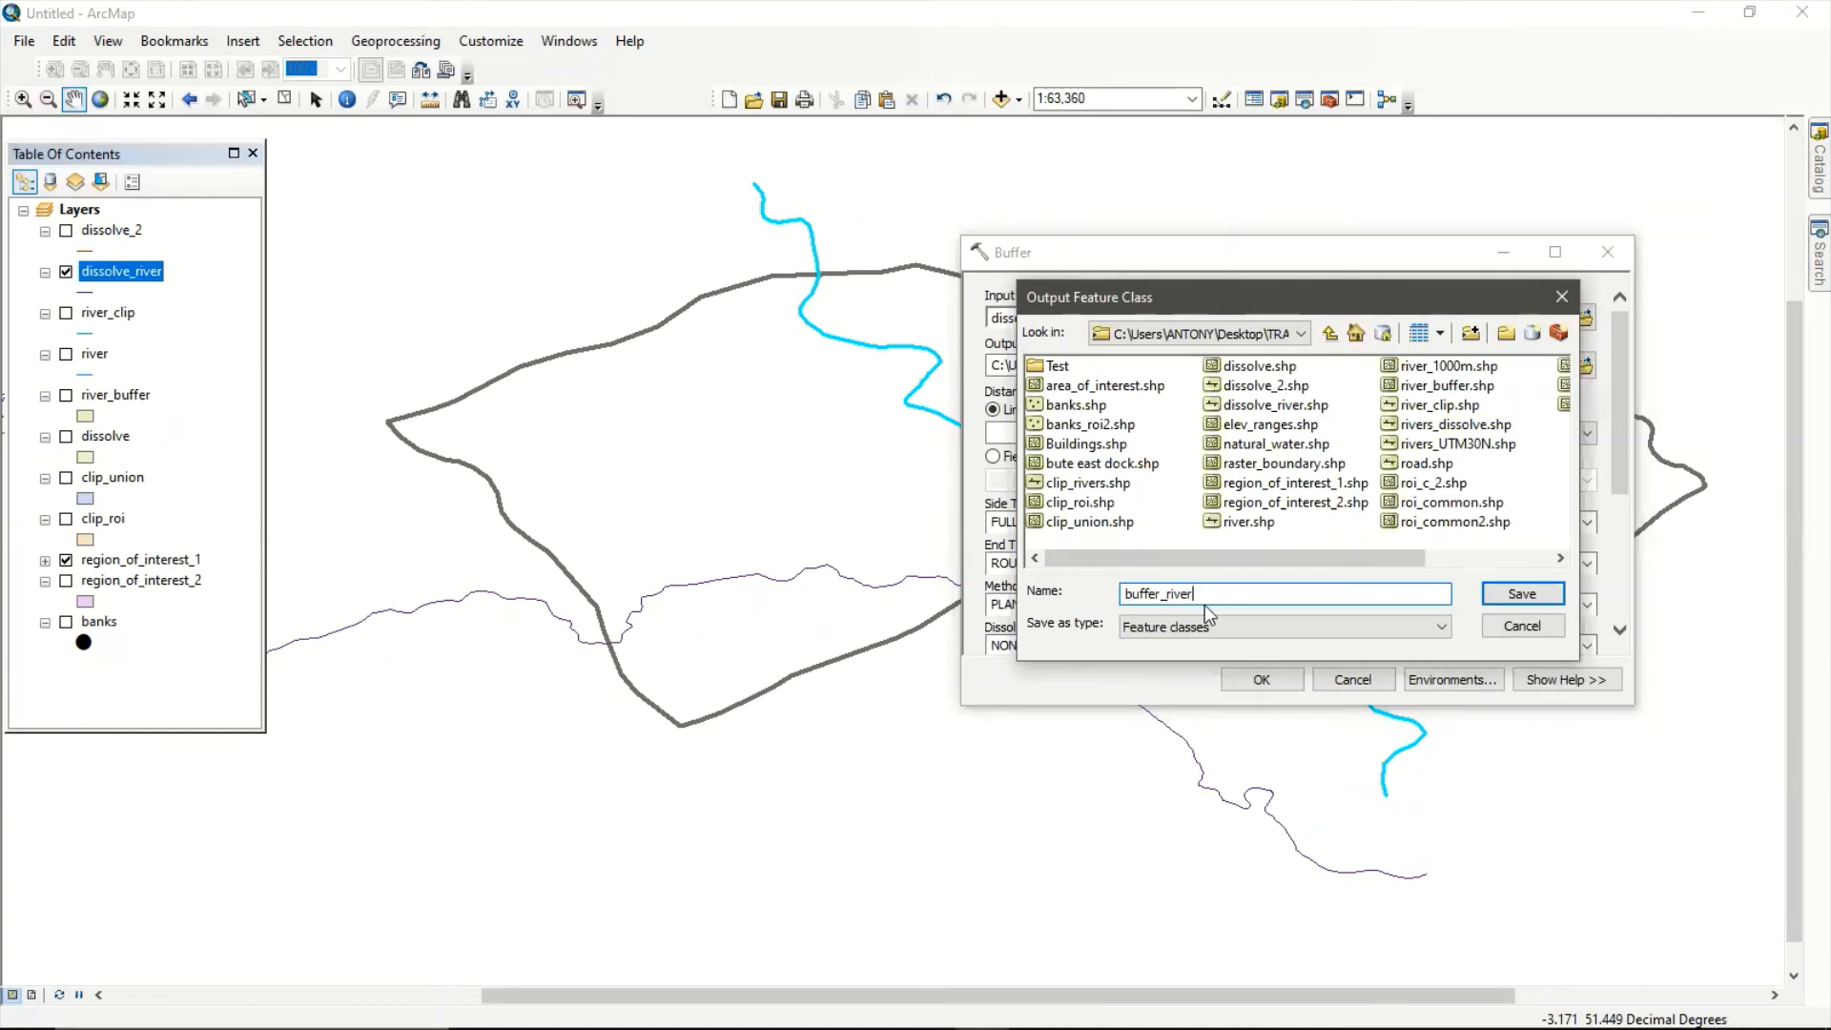
click(1507, 595)
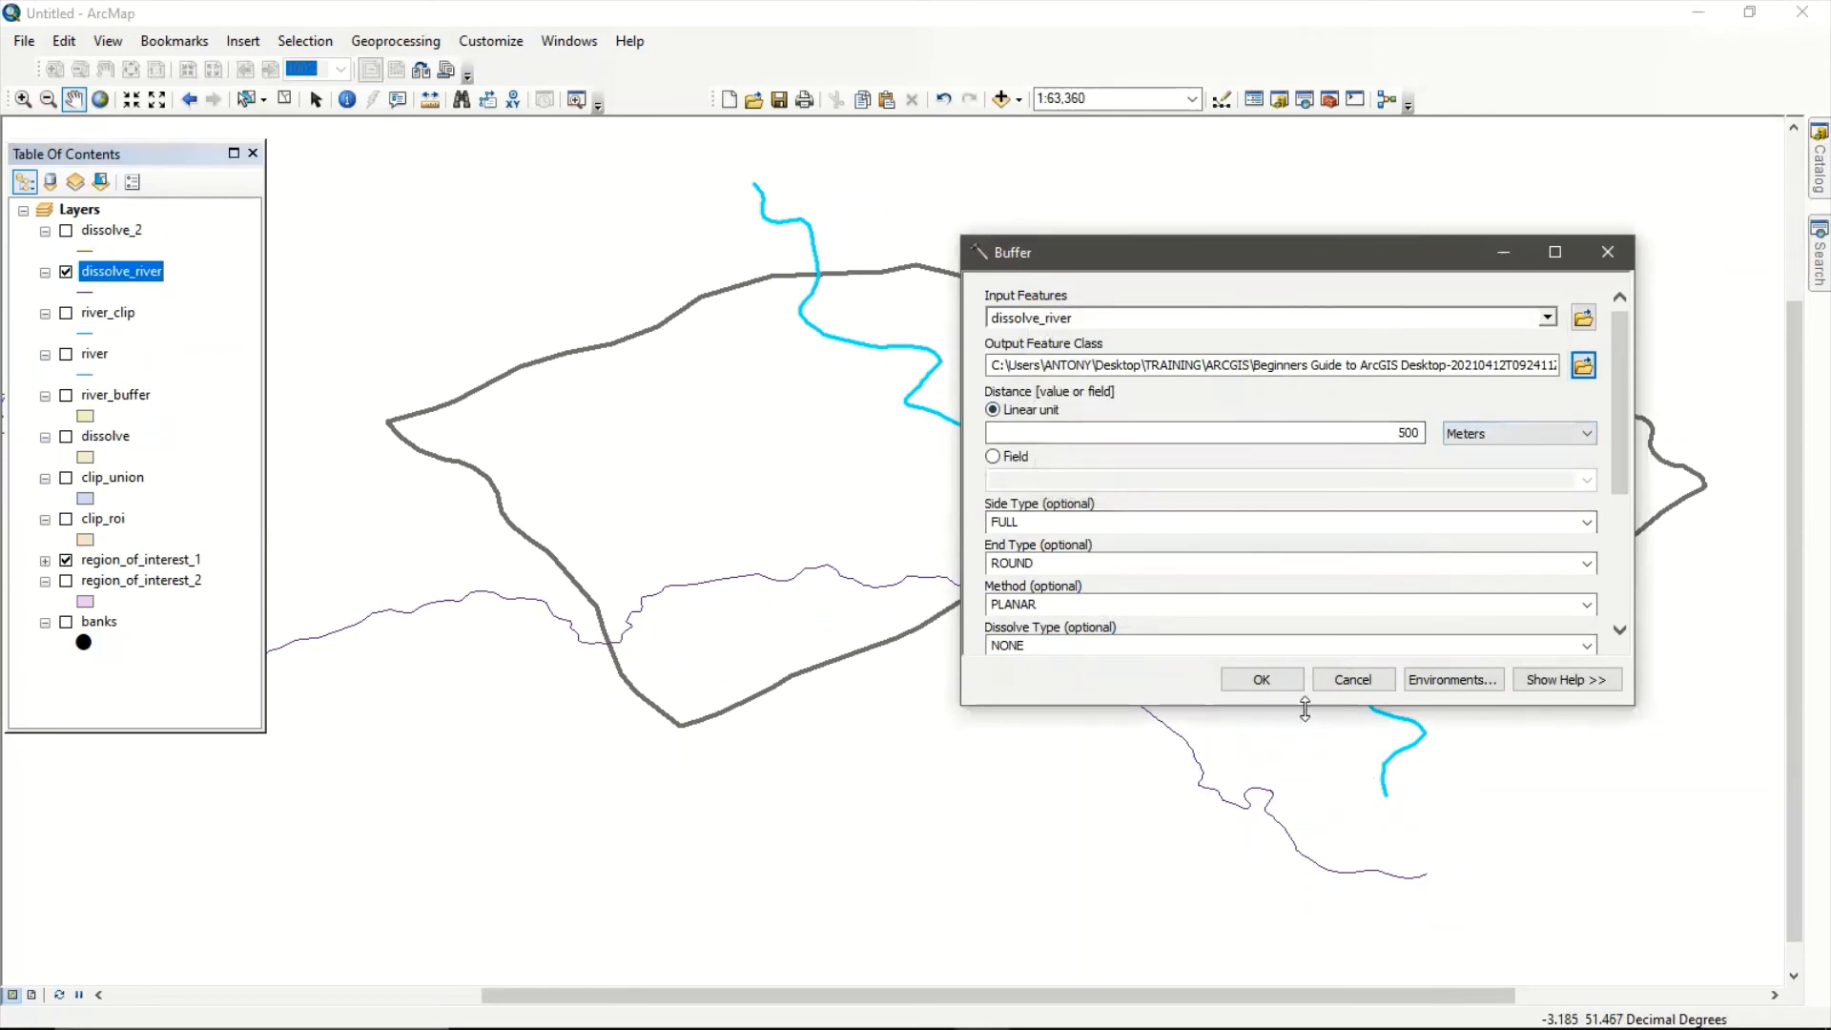
click(1262, 679)
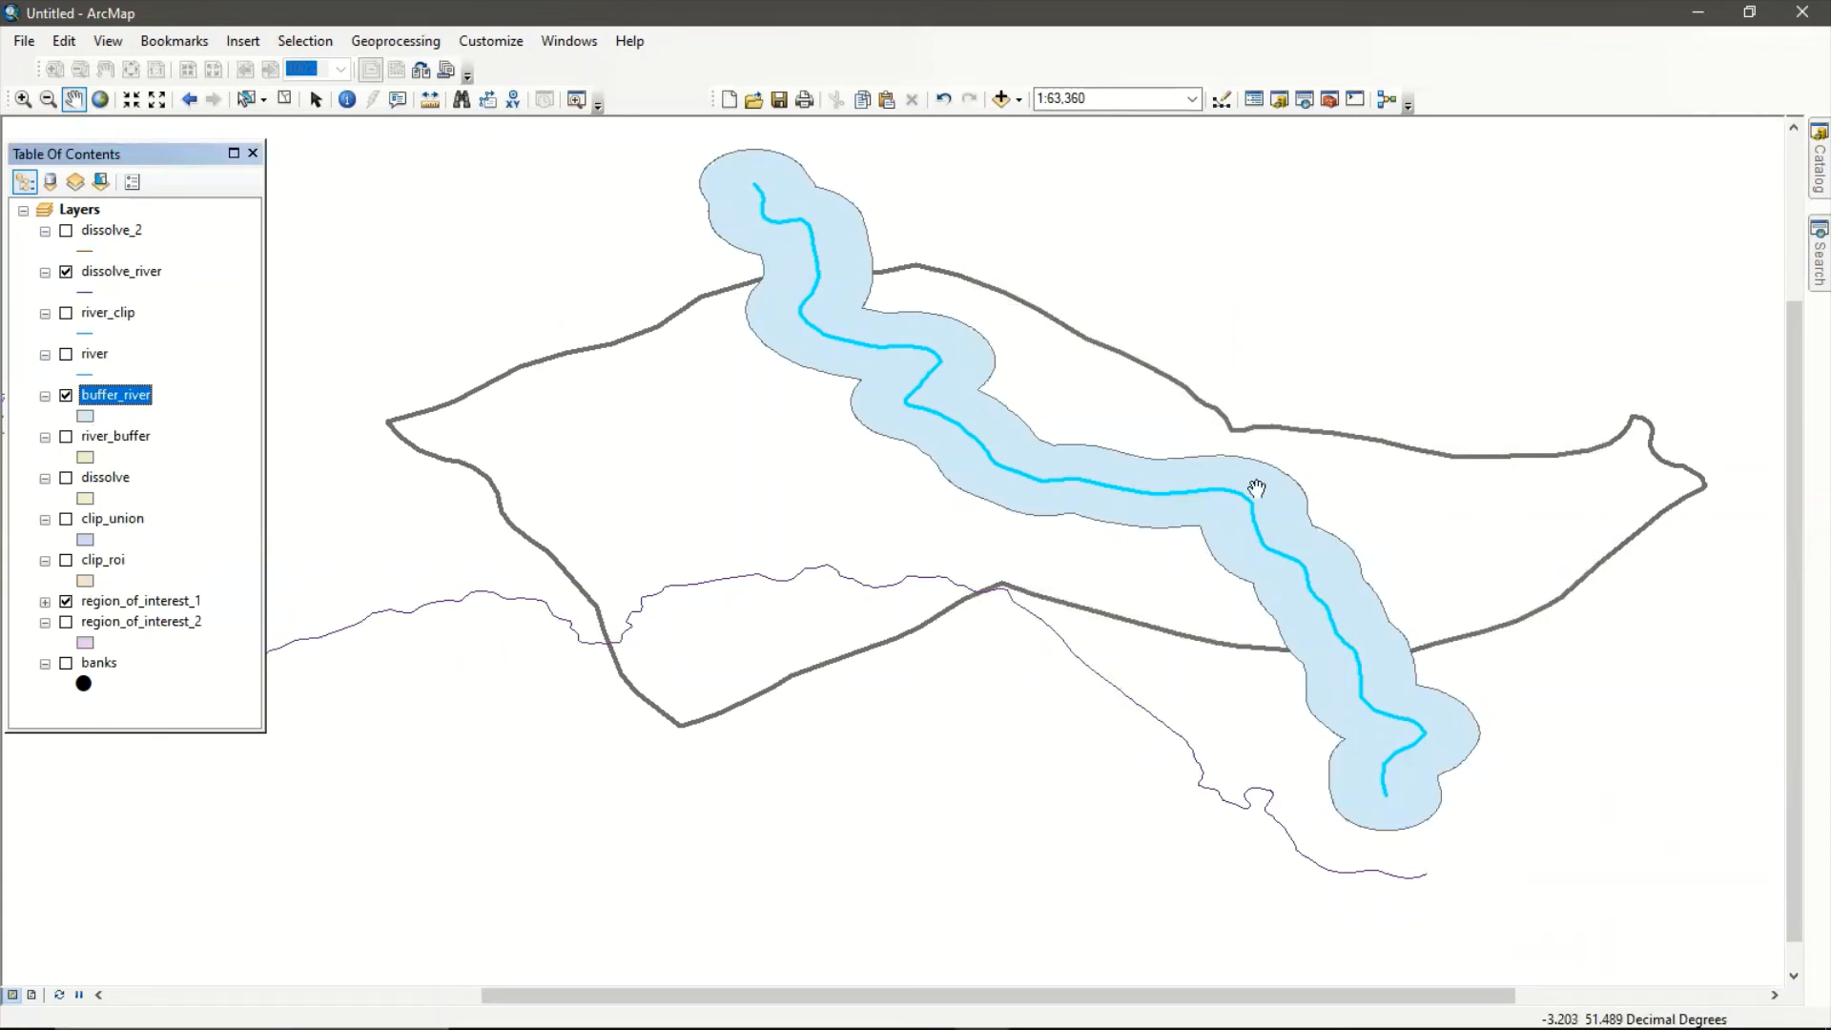
Examine the buffer_river zone around the selected river up close, and close the Search pane.
click(1817, 250)
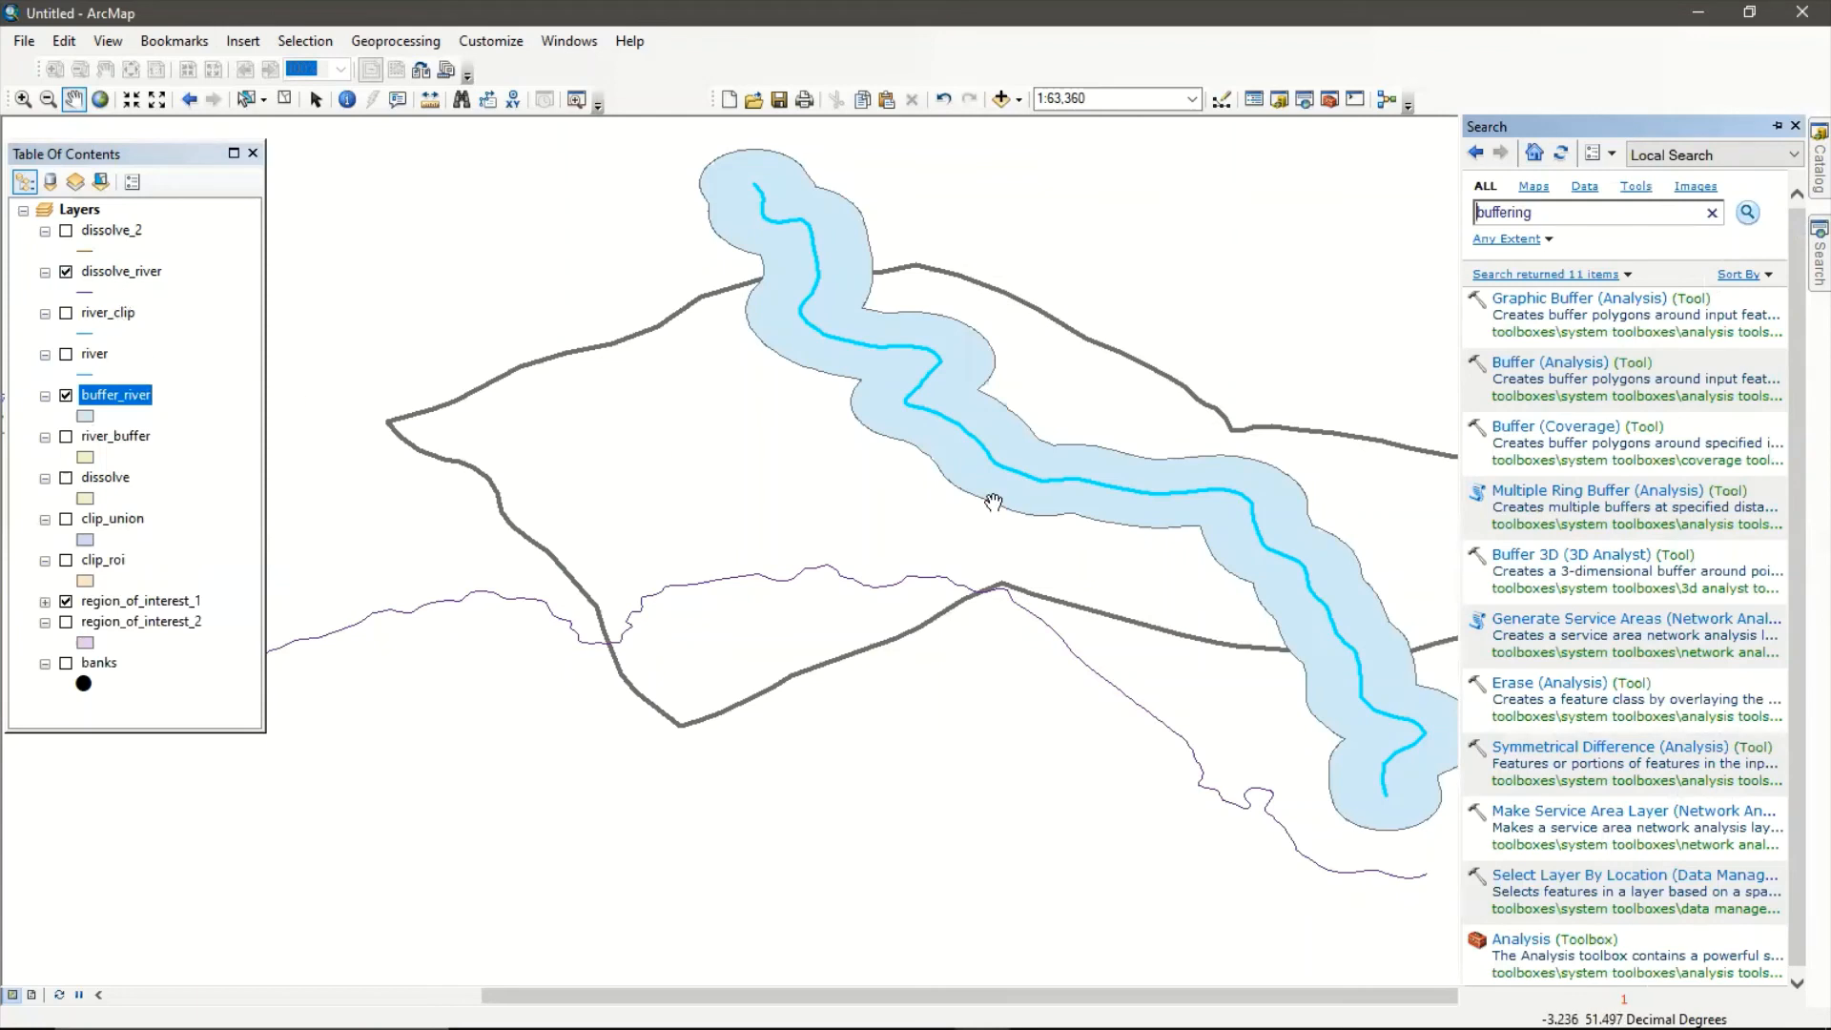
click(1777, 127)
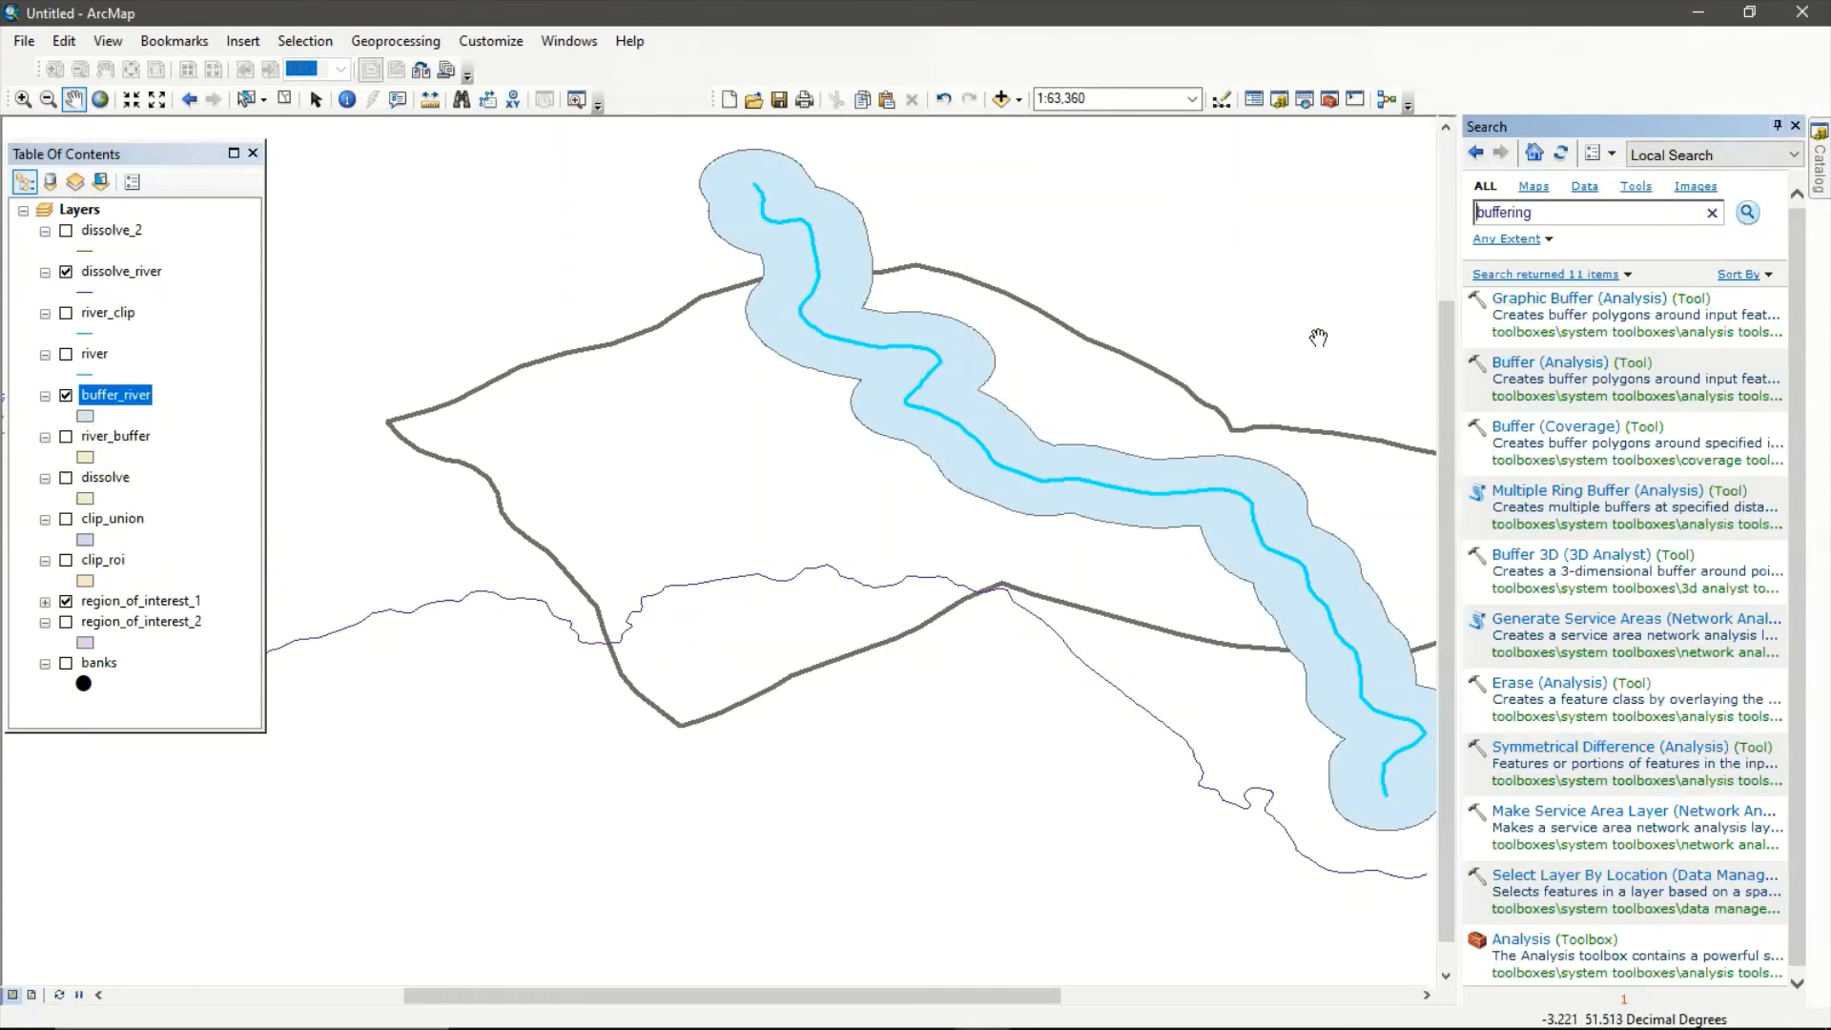
drag(1133, 273, 718, 550)
drag(686, 656, 996, 395)
scroll(802, 561, up, 2)
scroll(802, 555, down, 3)
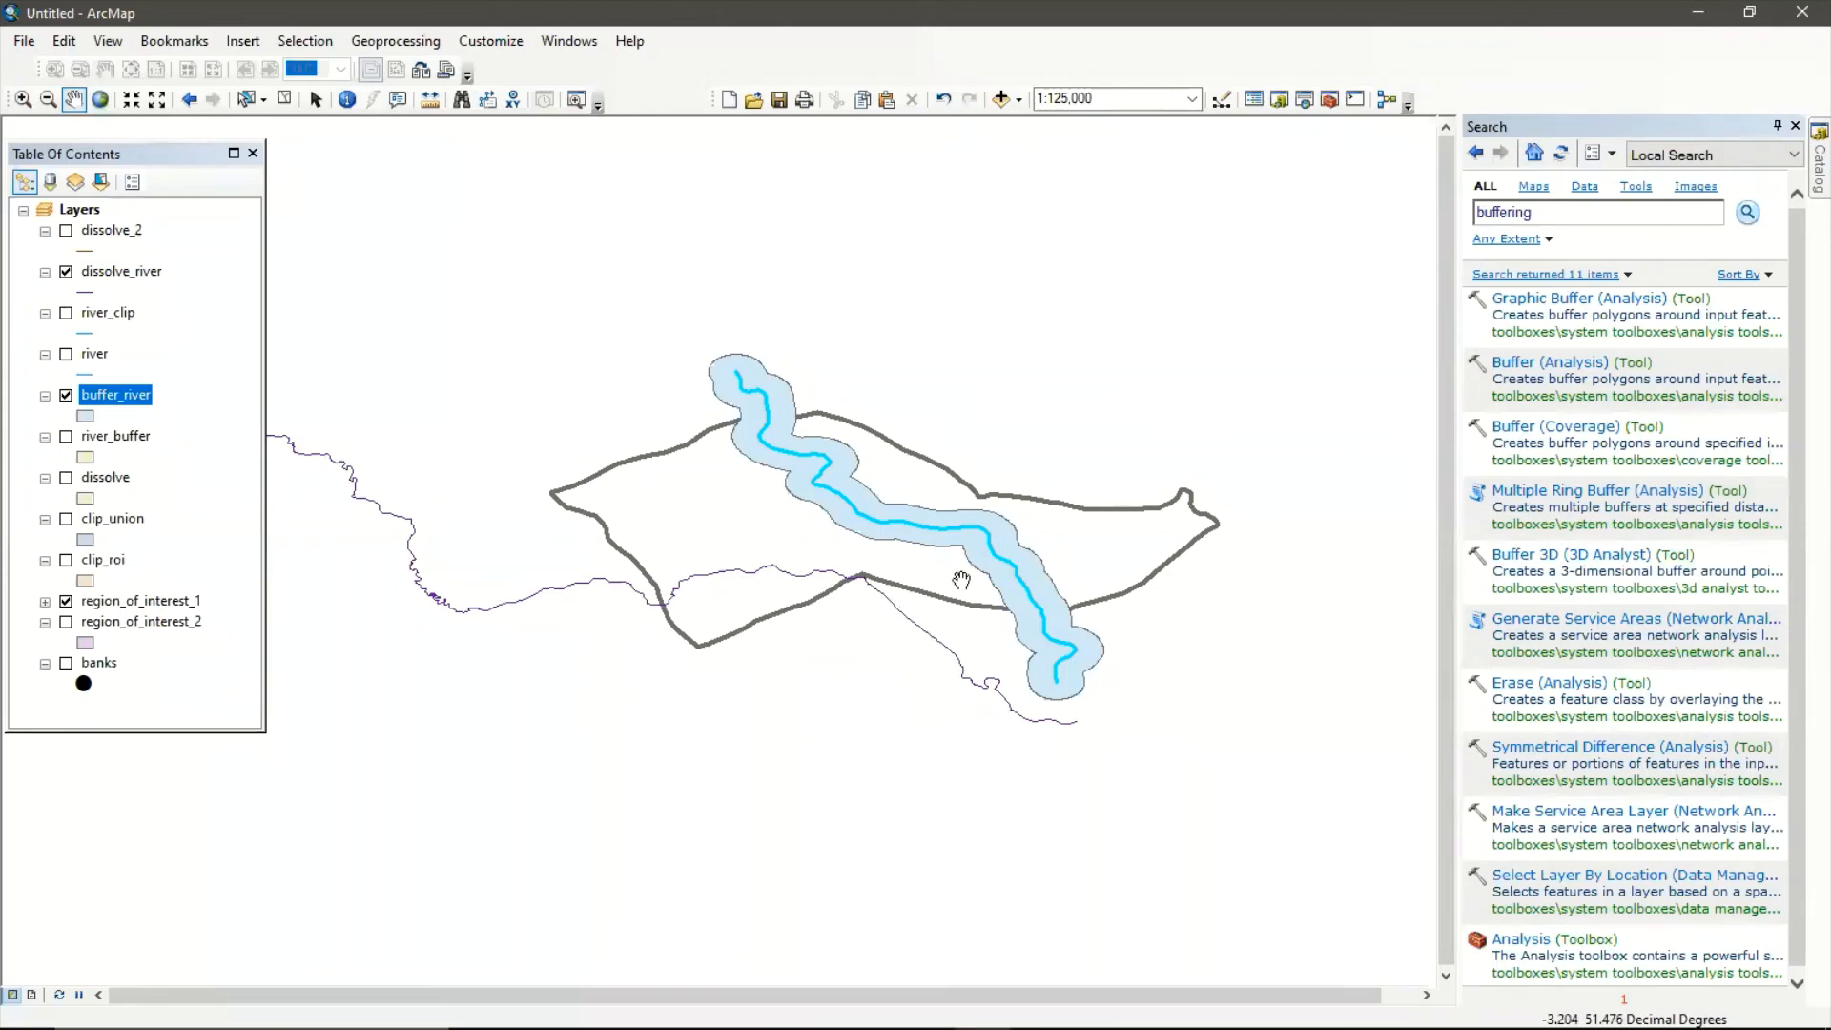
scroll(963, 572, up, 5)
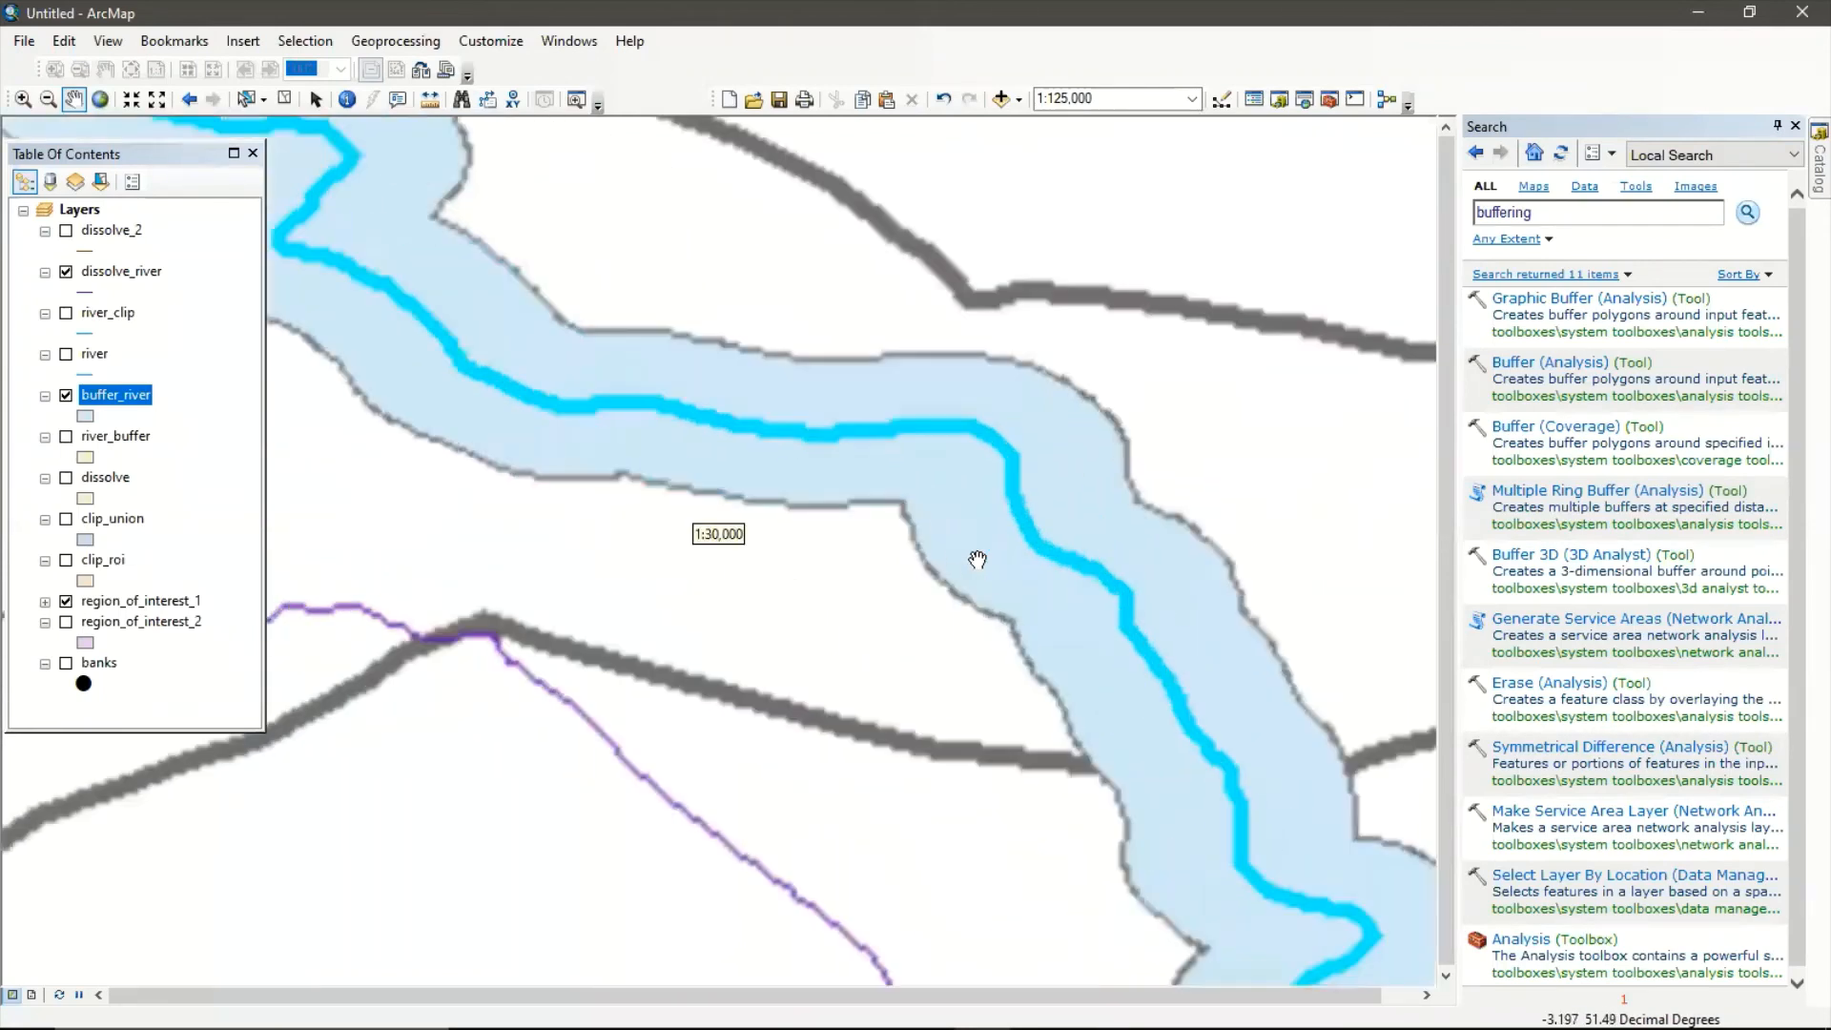
scroll(977, 559, up, 1)
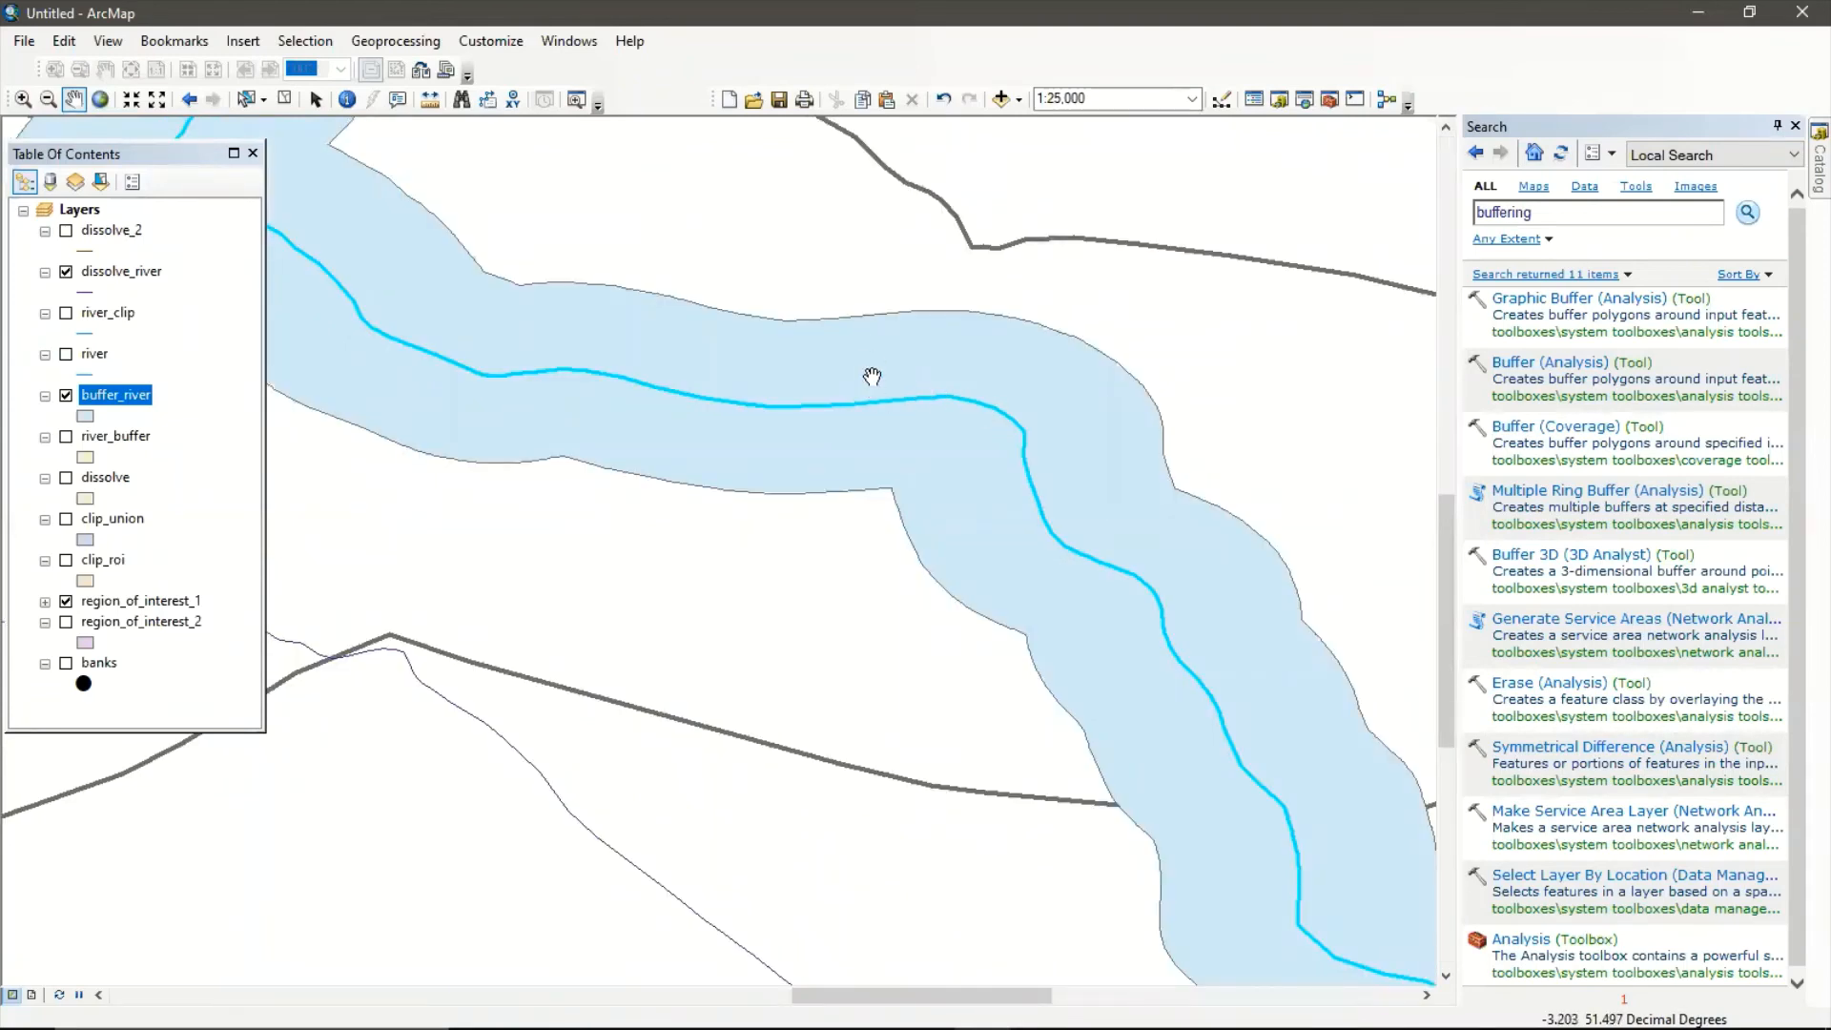
scroll(903, 388, up, 1)
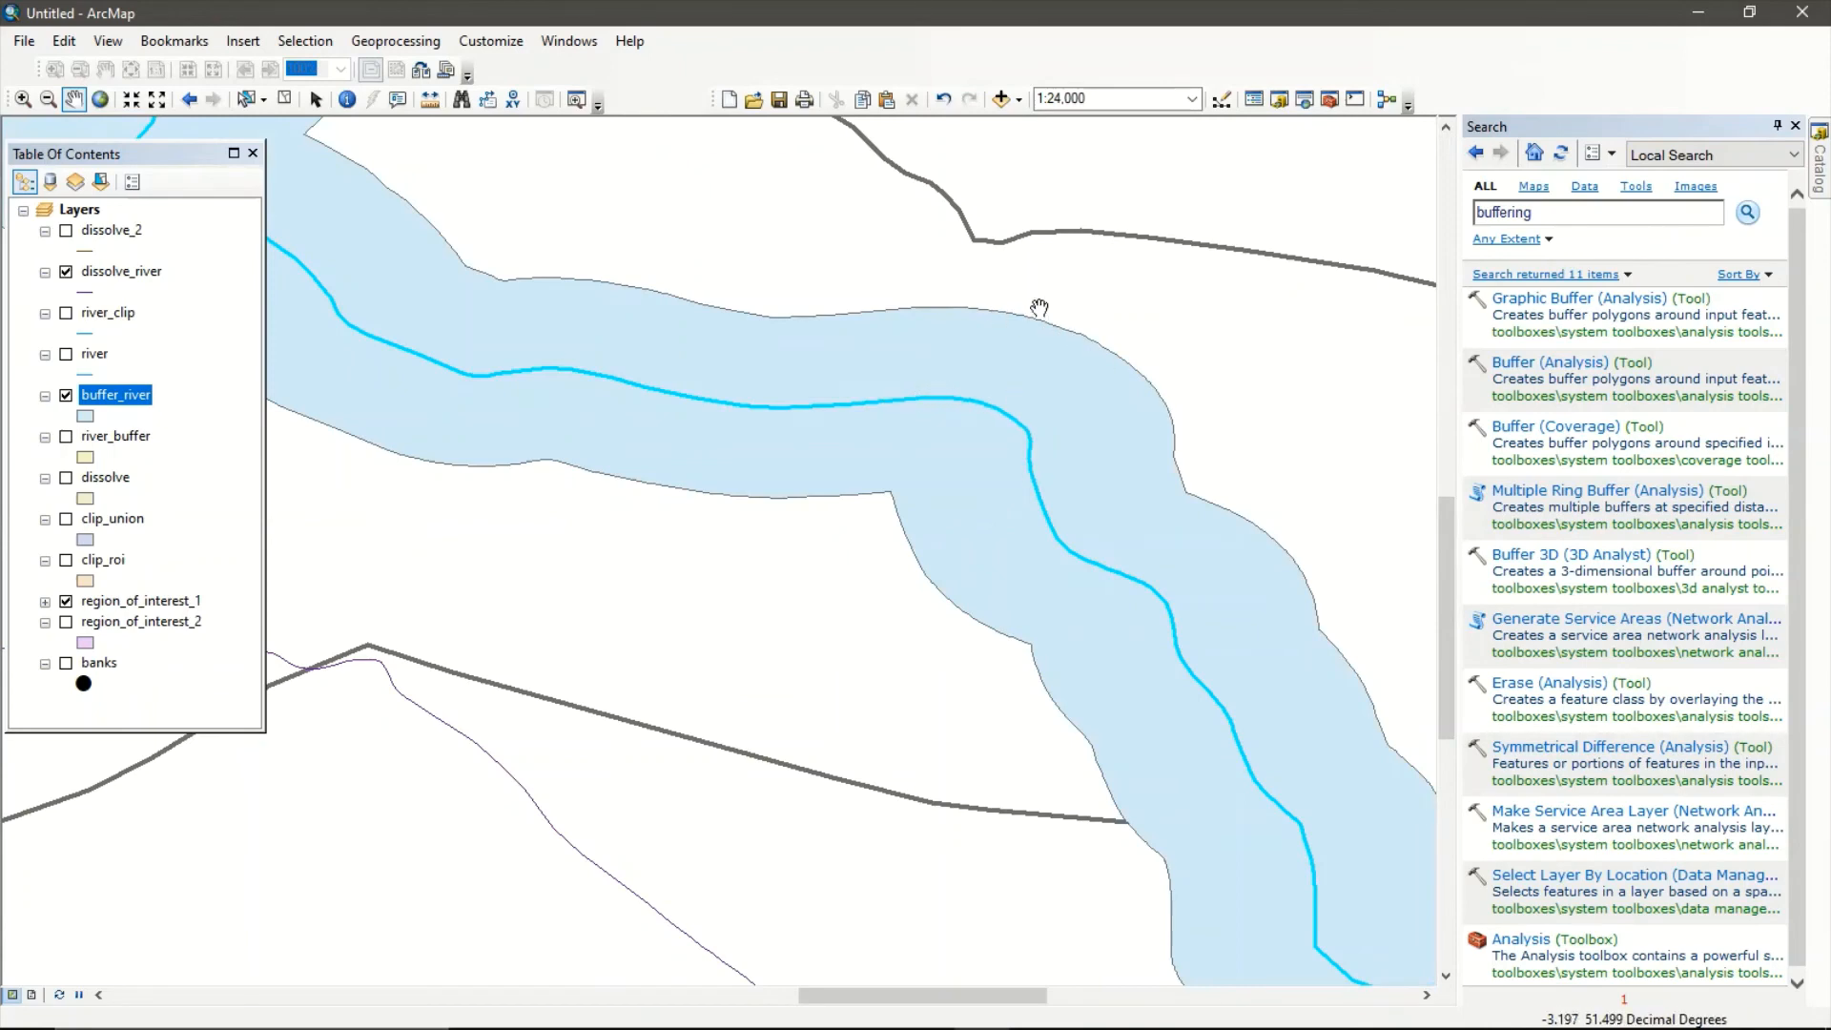
click(1794, 127)
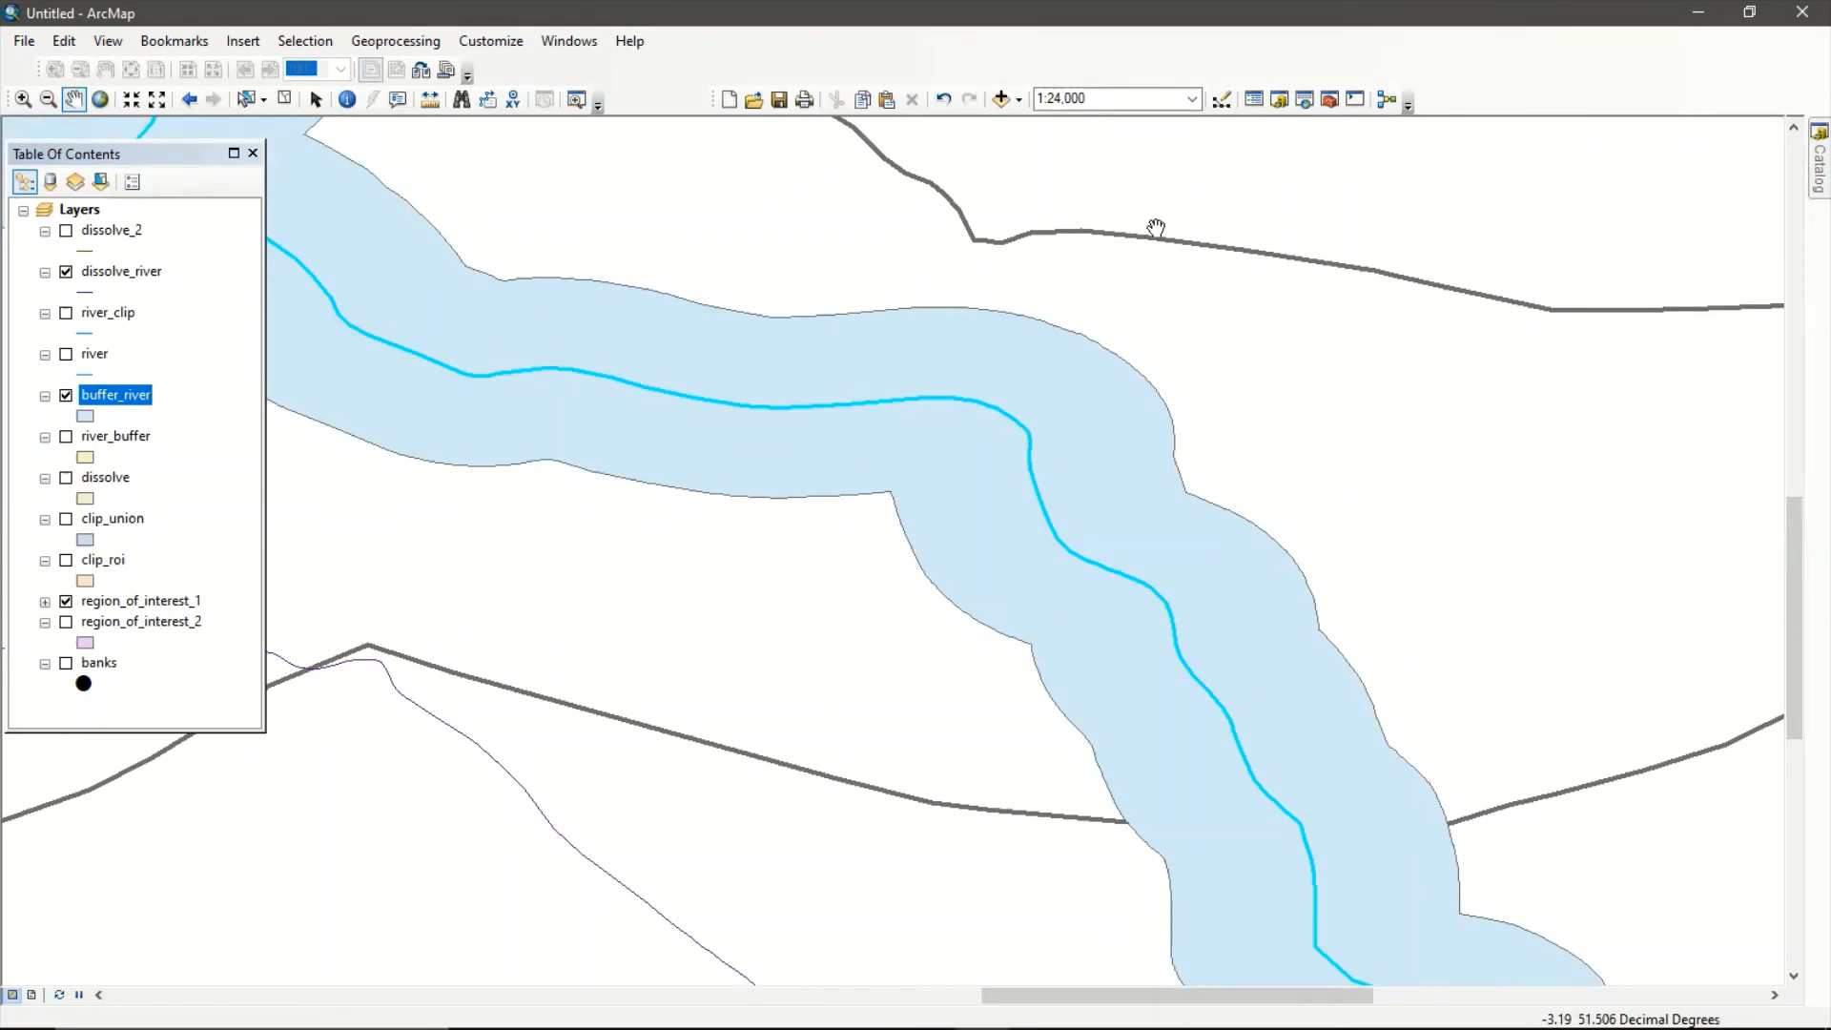
Start the Measure tool, shift its window off the layer list, and set the distance units to meters.
click(434, 101)
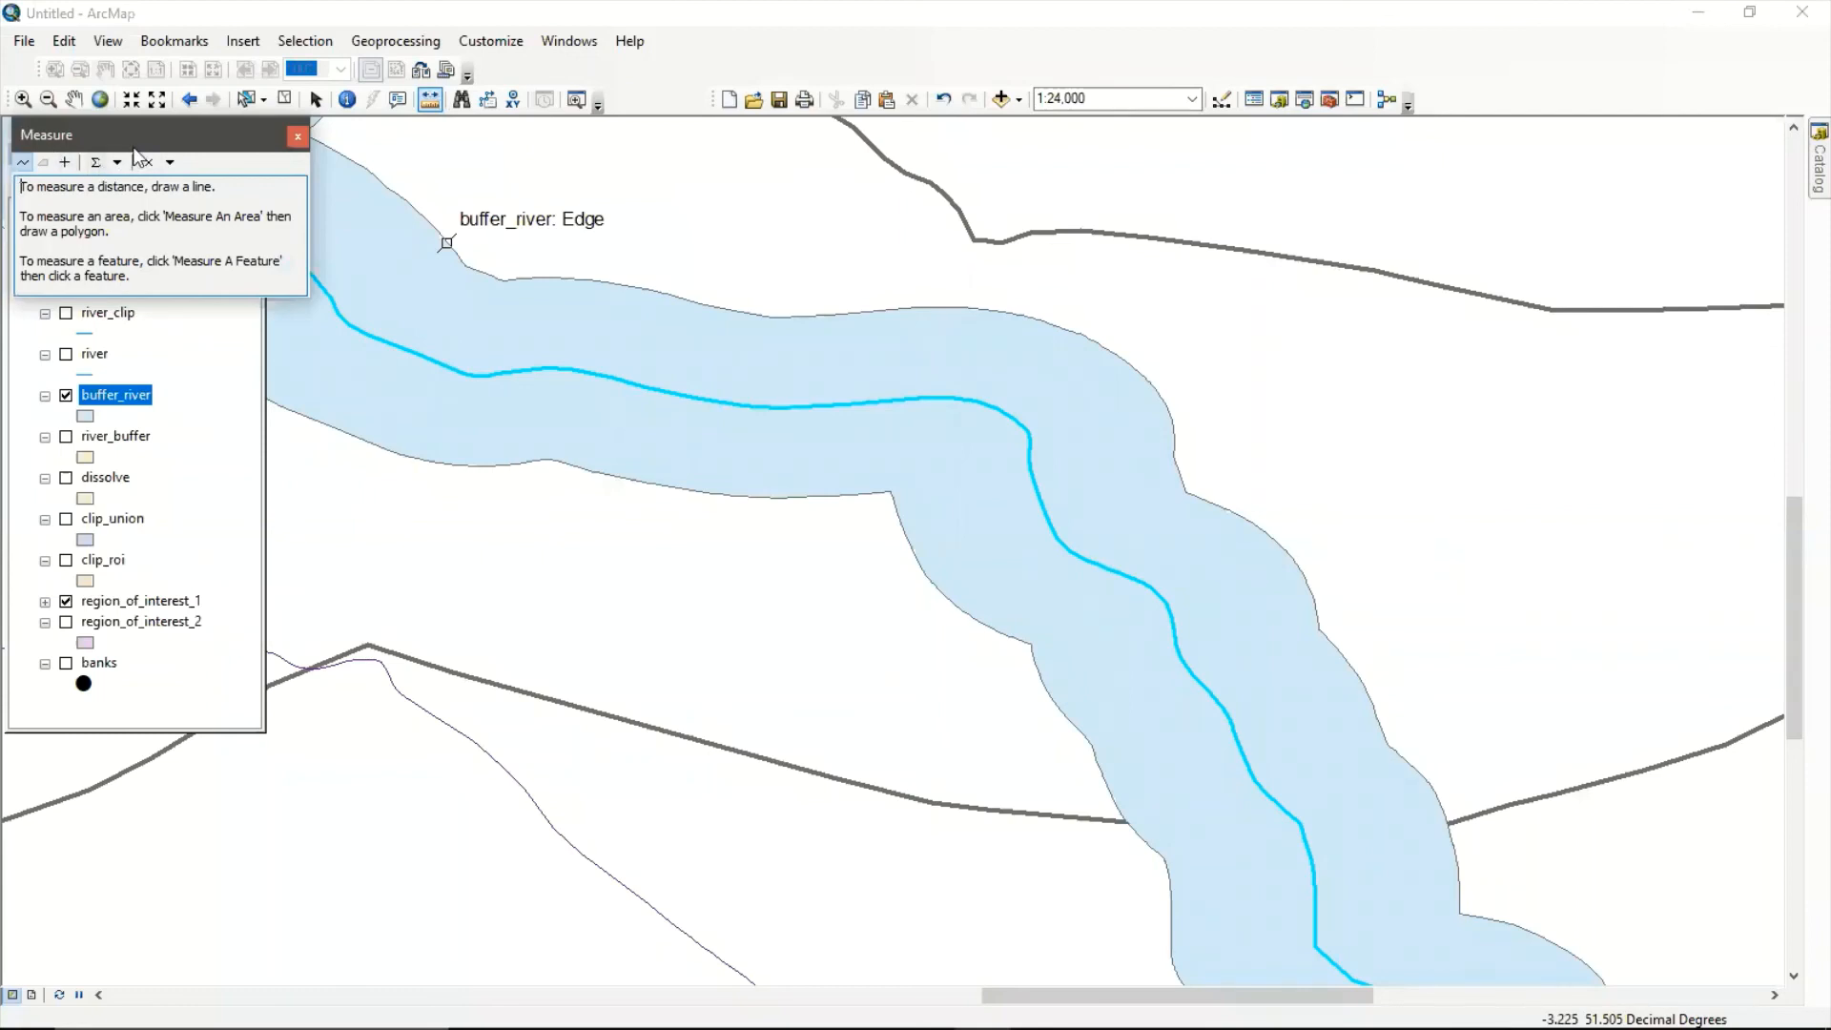
drag(156, 129, 484, 156)
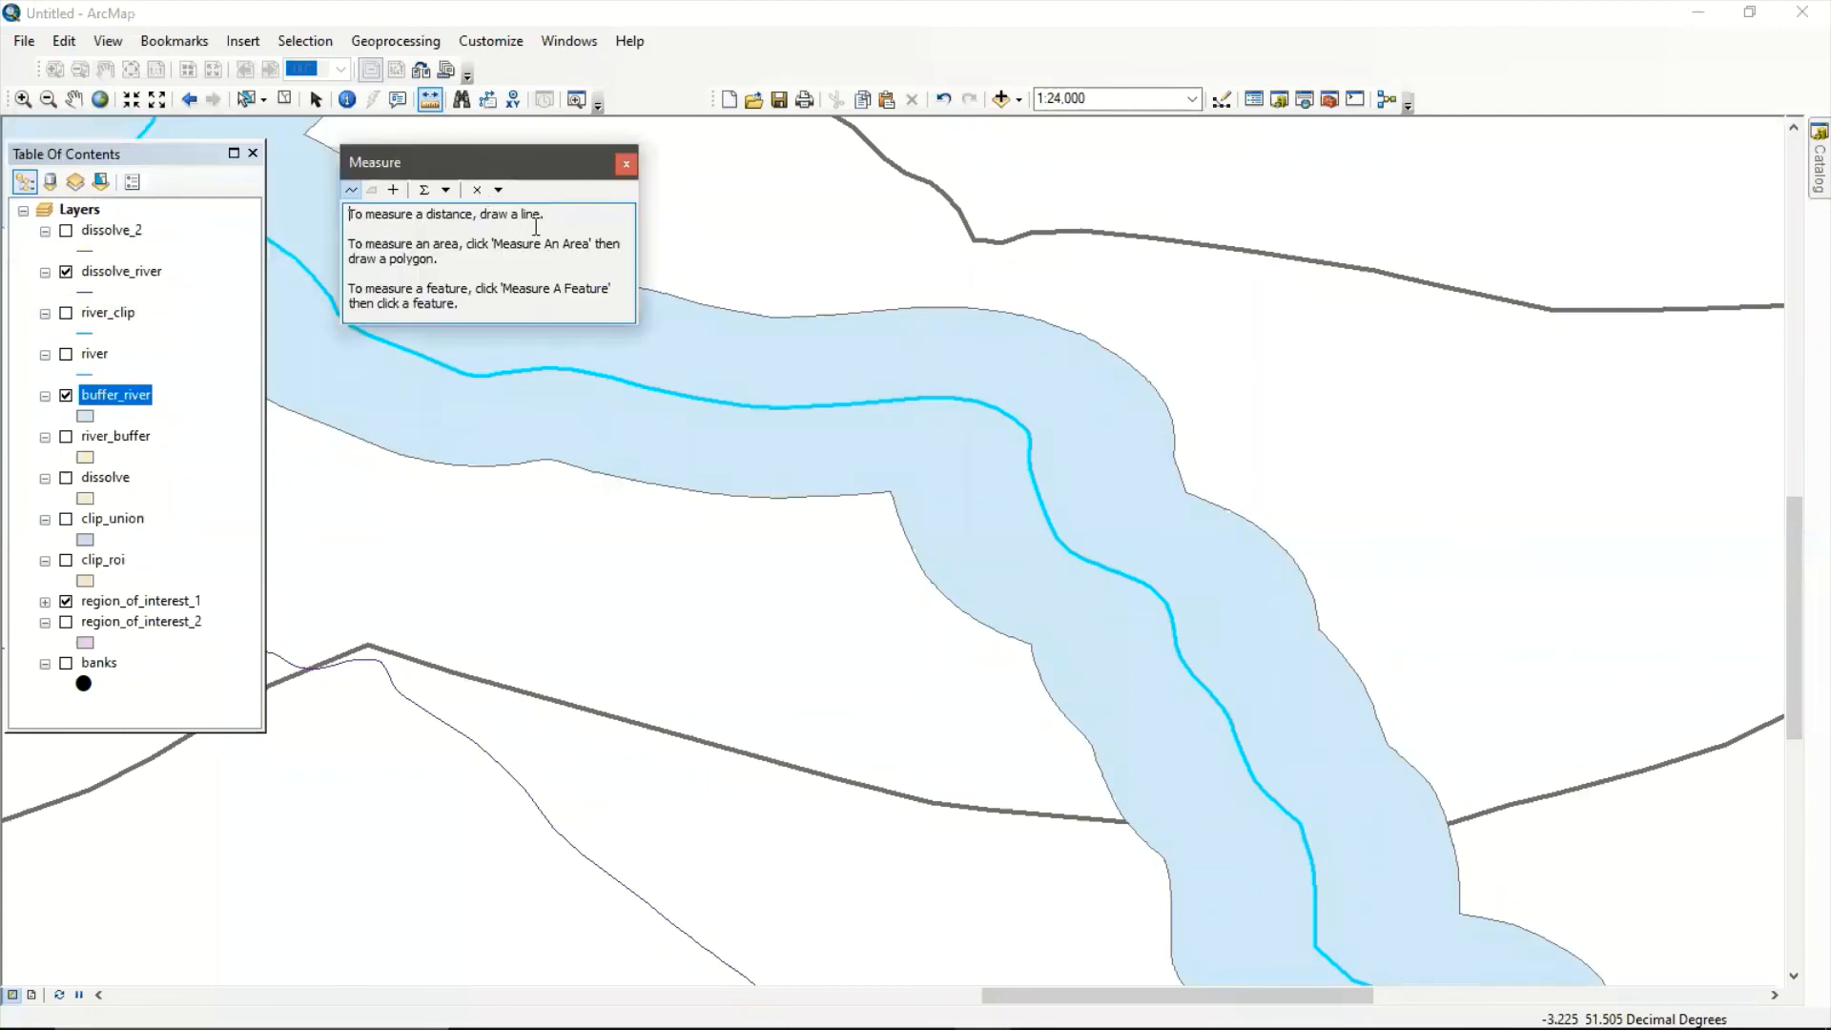
click(447, 189)
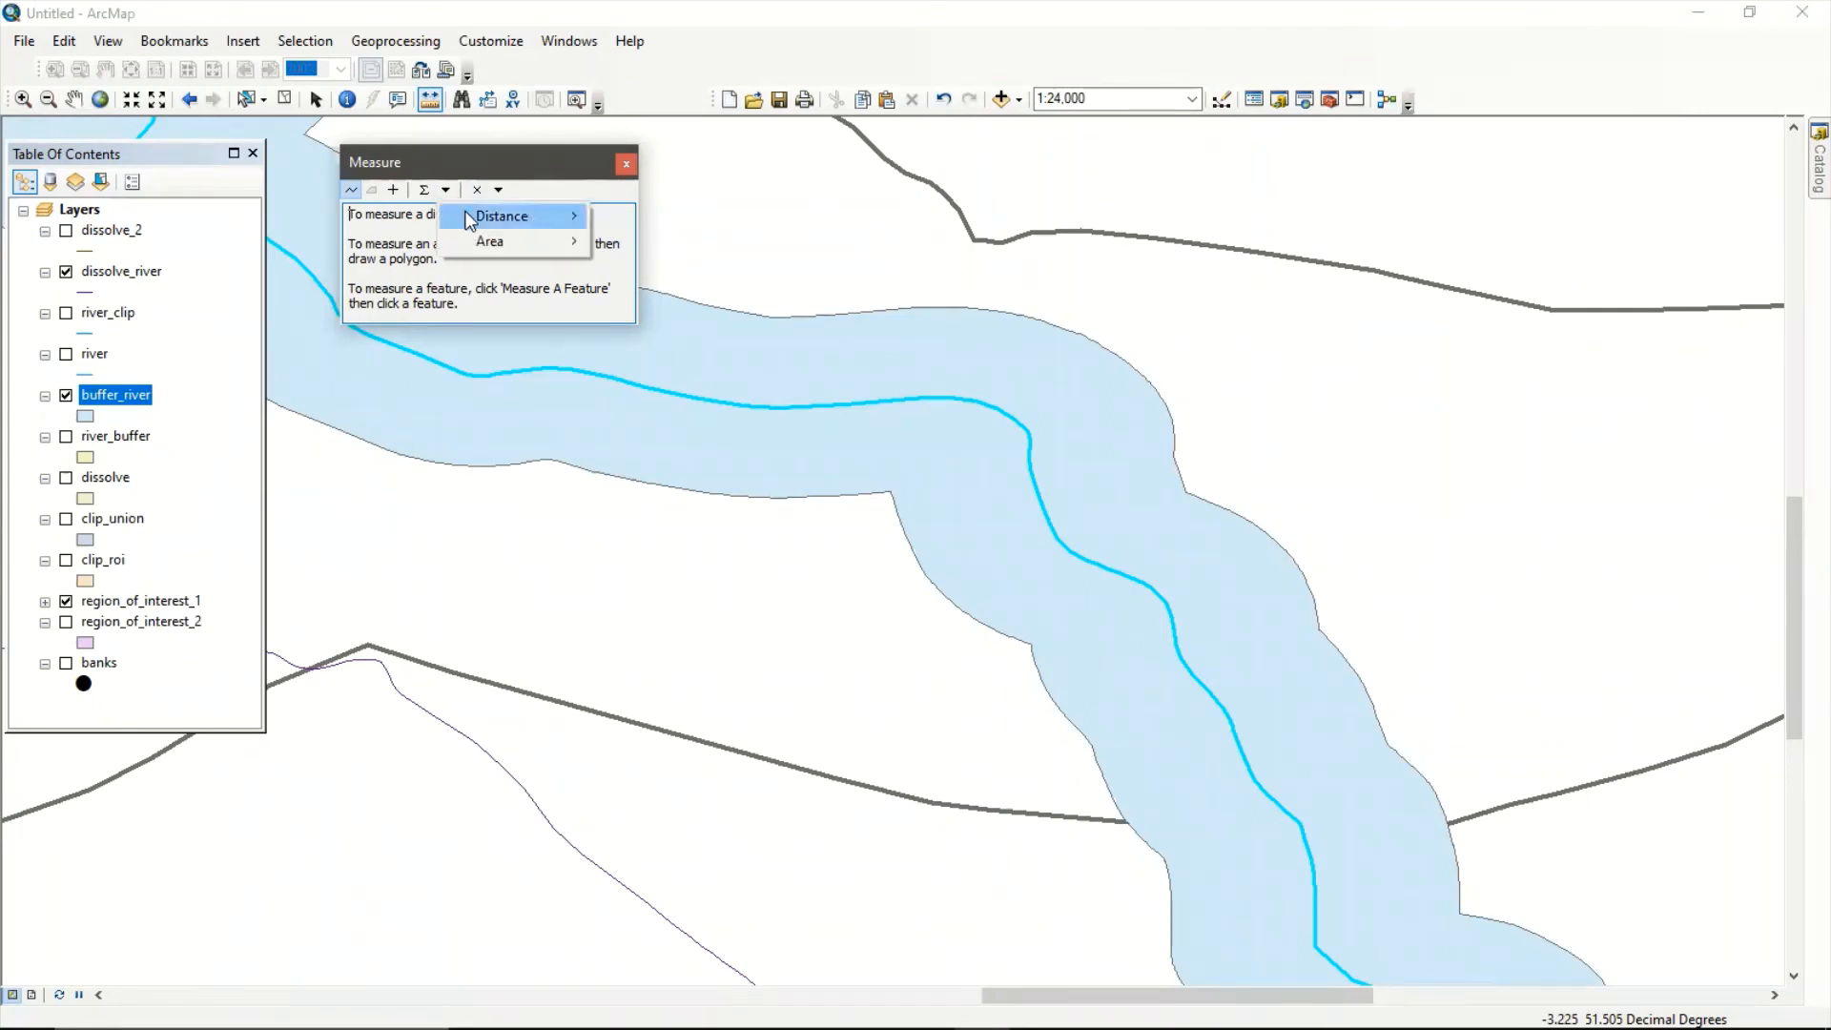
mouse_move(472, 218)
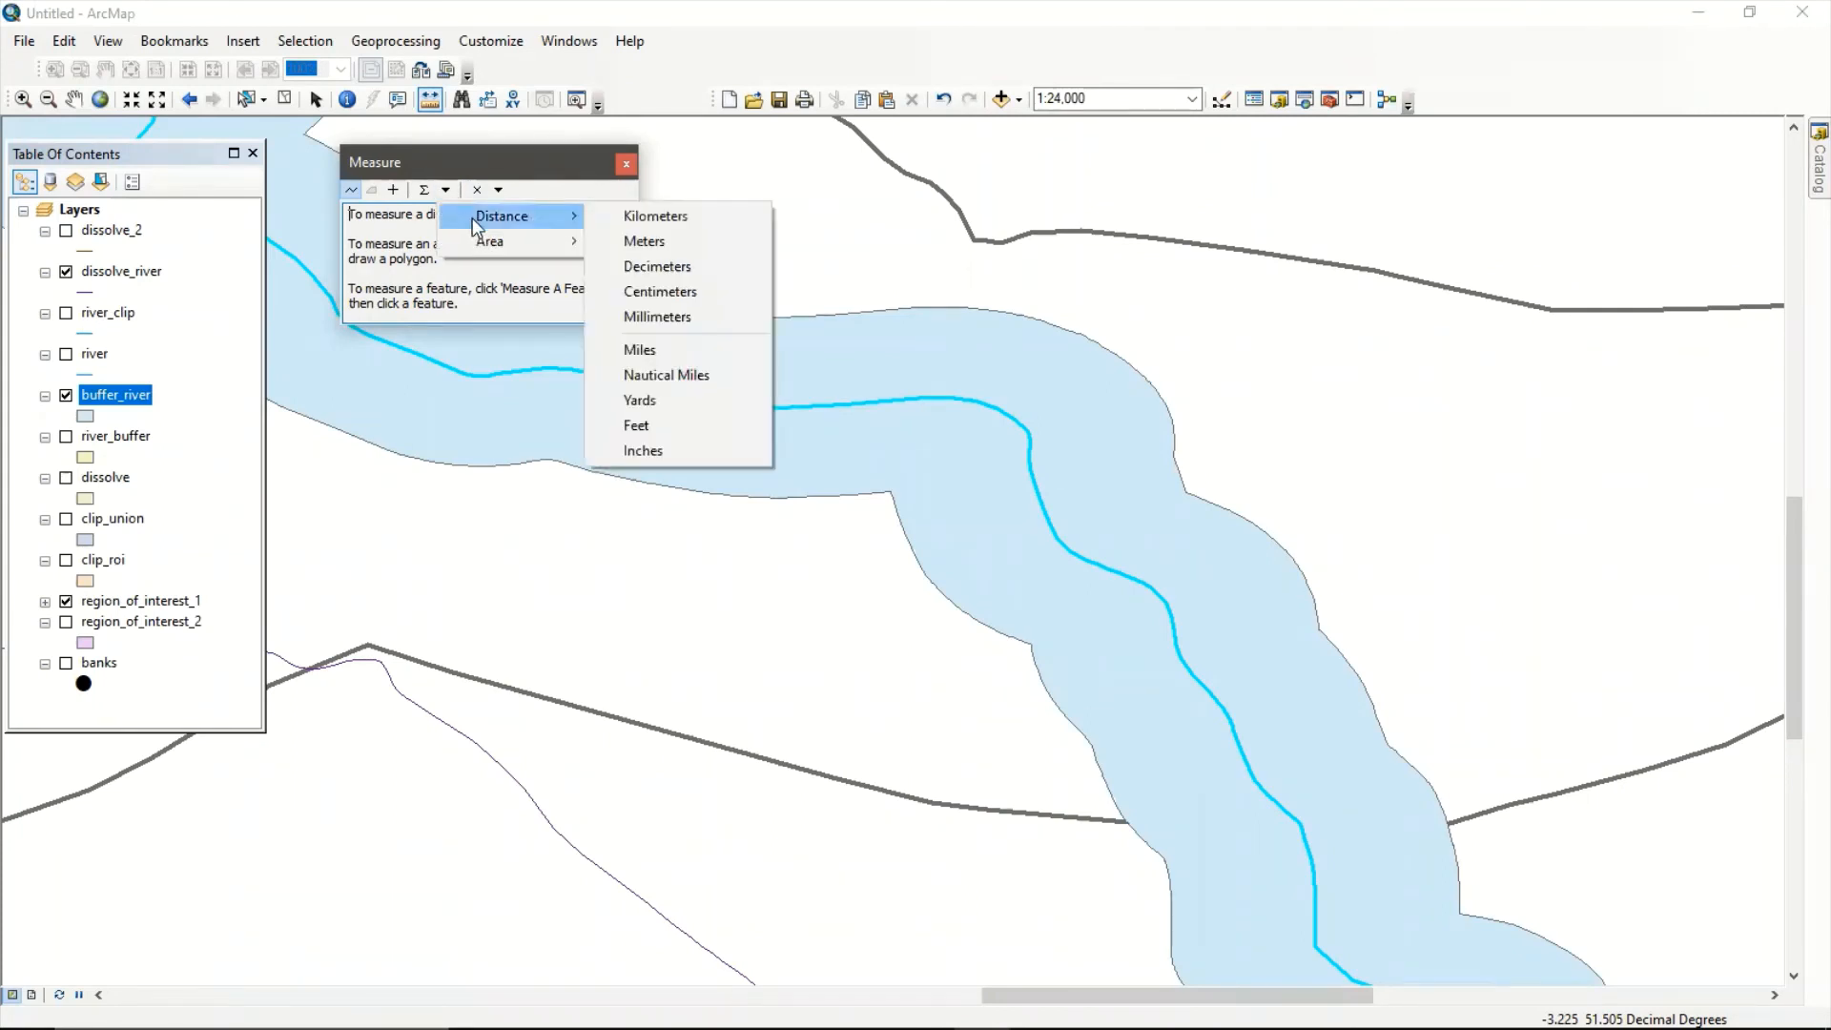
click(656, 244)
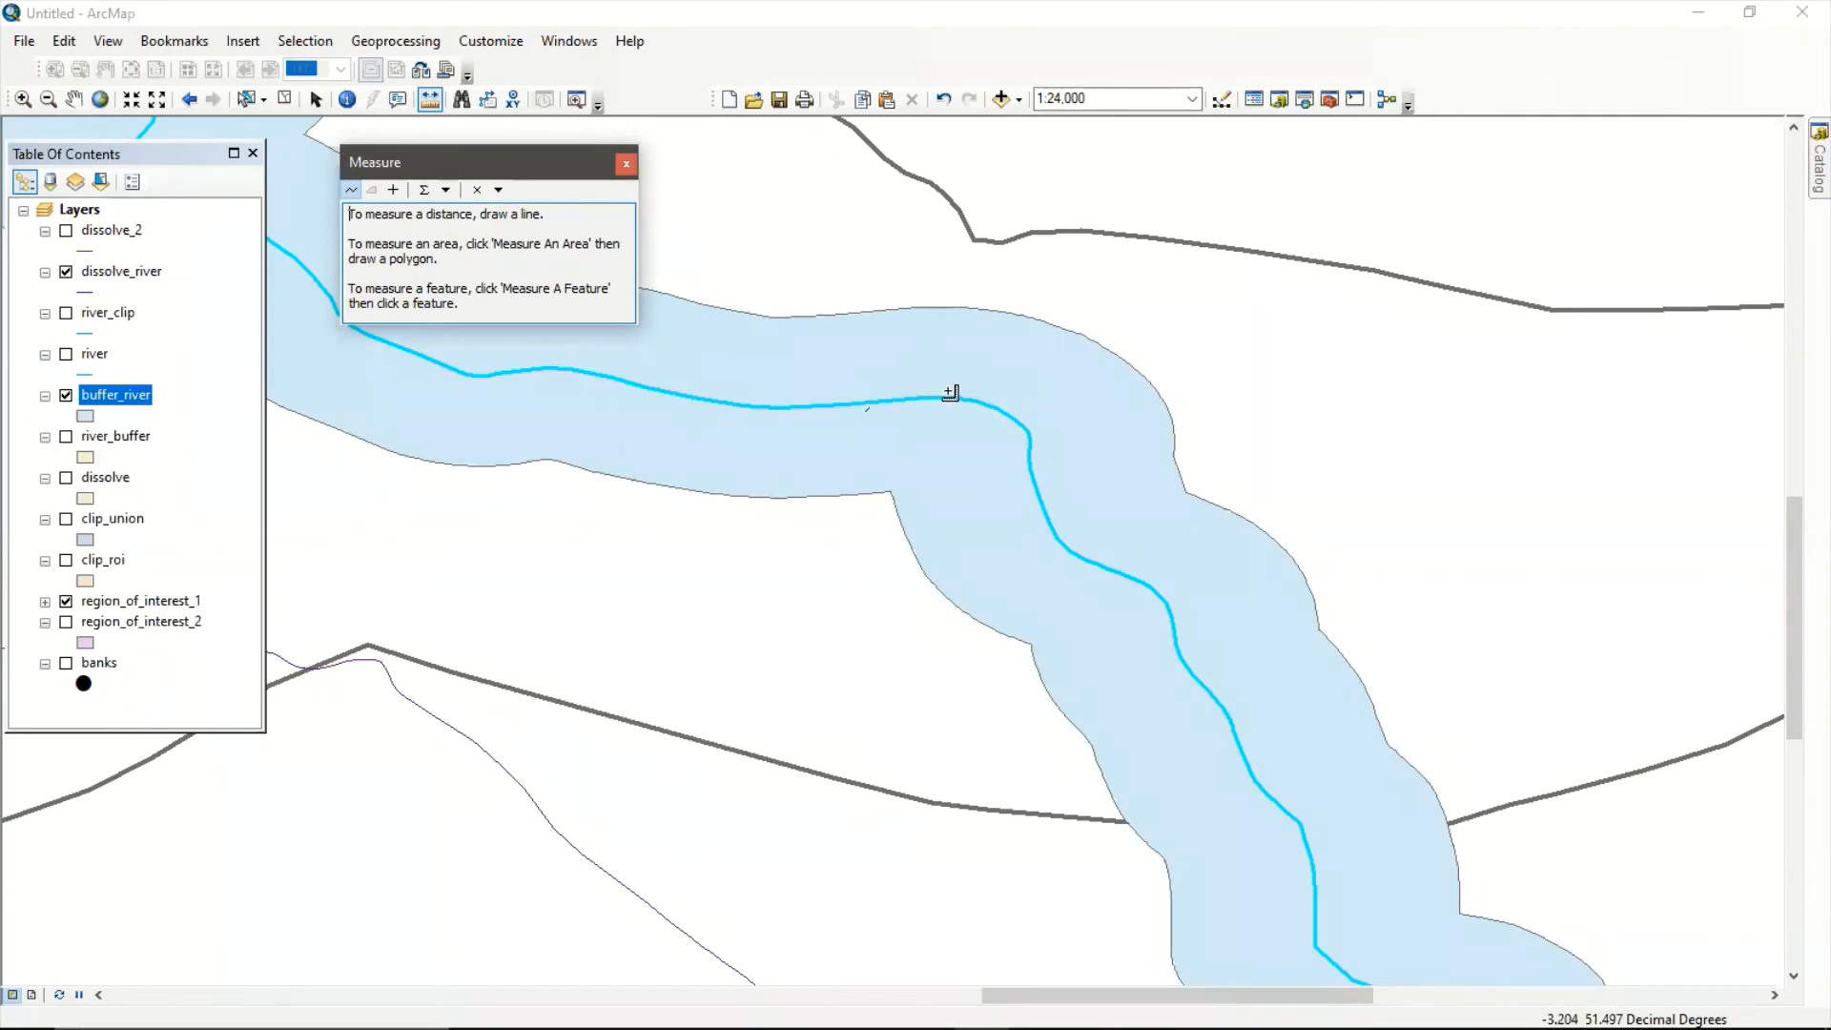
Measure the distance from the selected river's bend to the edge of buffer_river.
click(1027, 430)
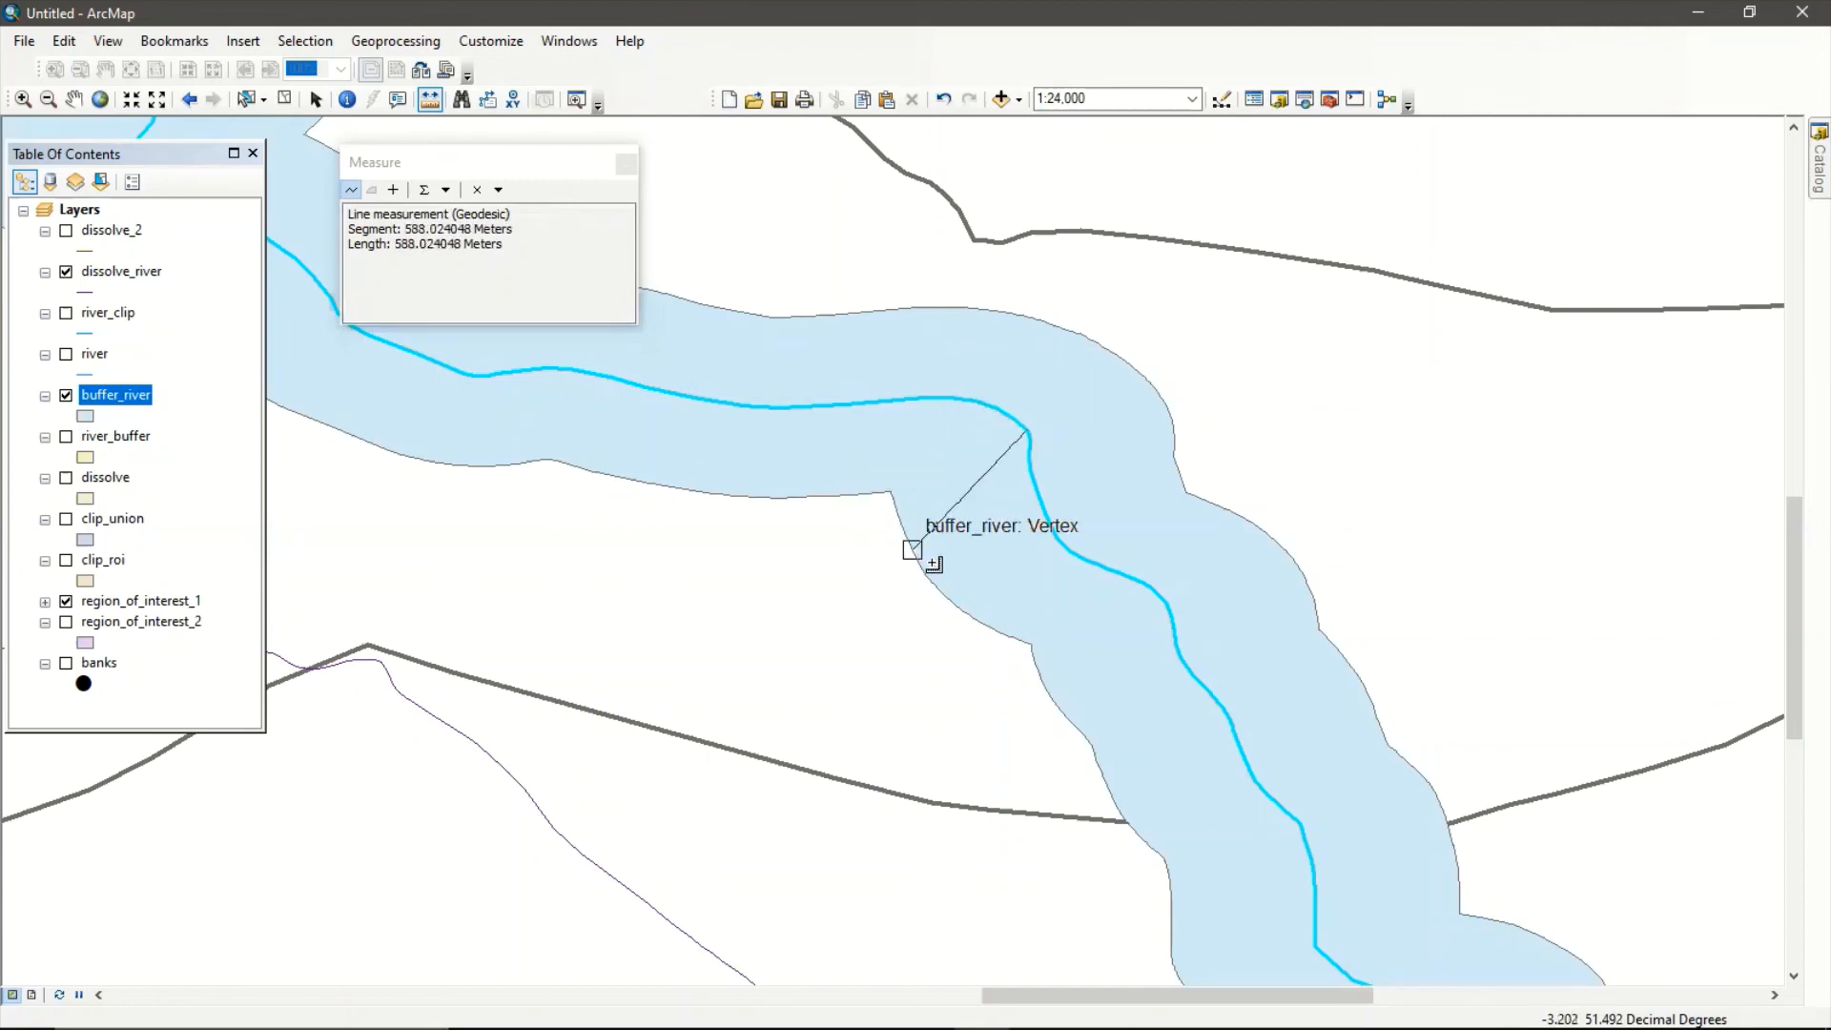
click(893, 495)
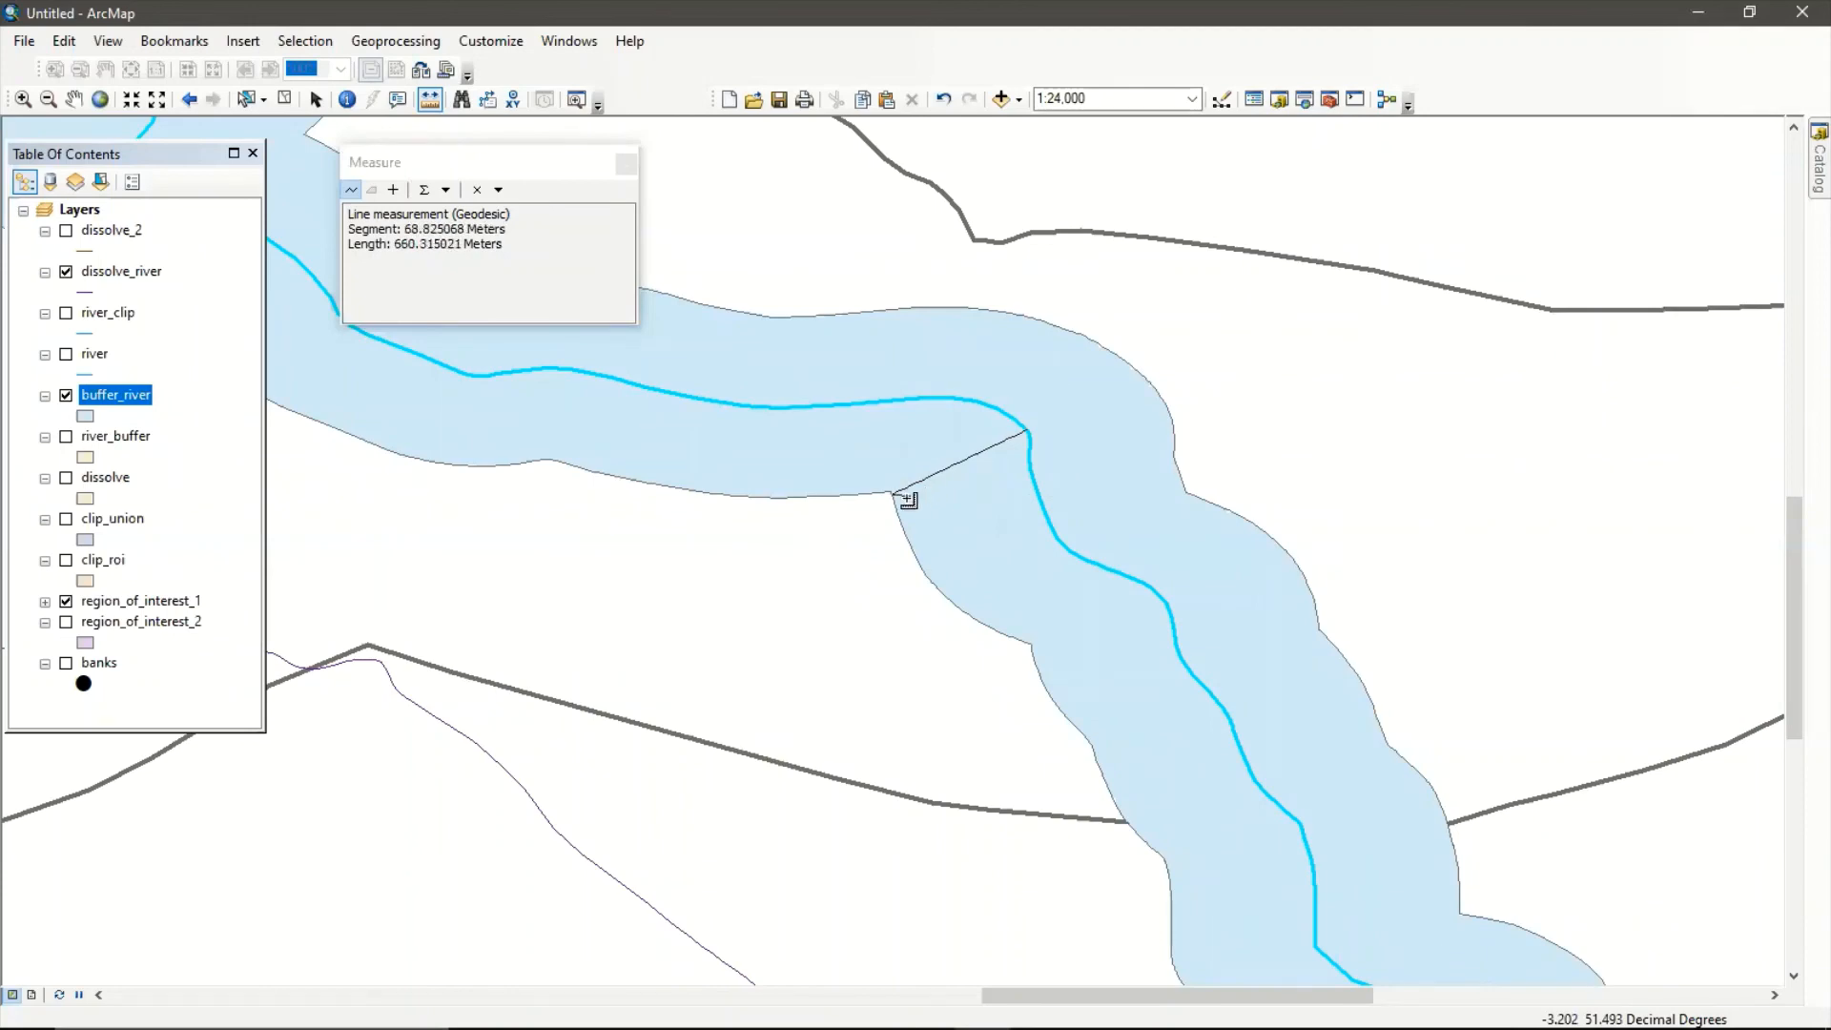
right_click(864, 525)
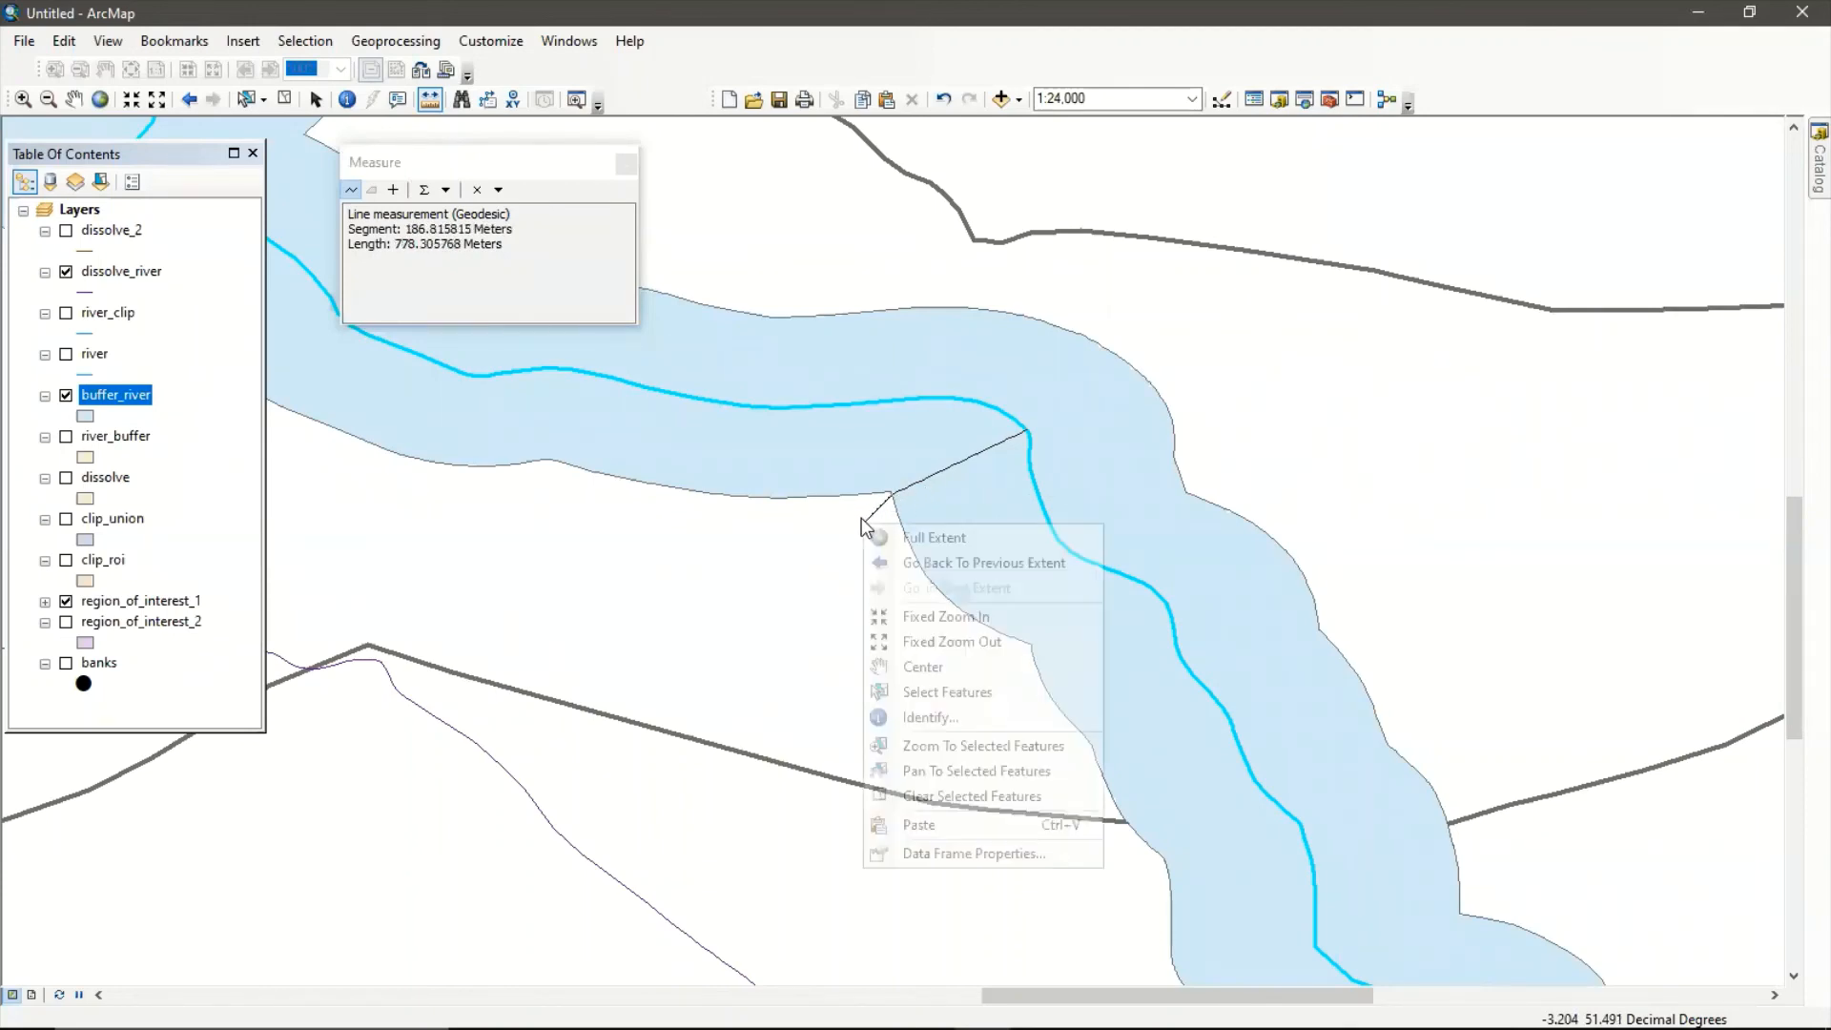
click(703, 556)
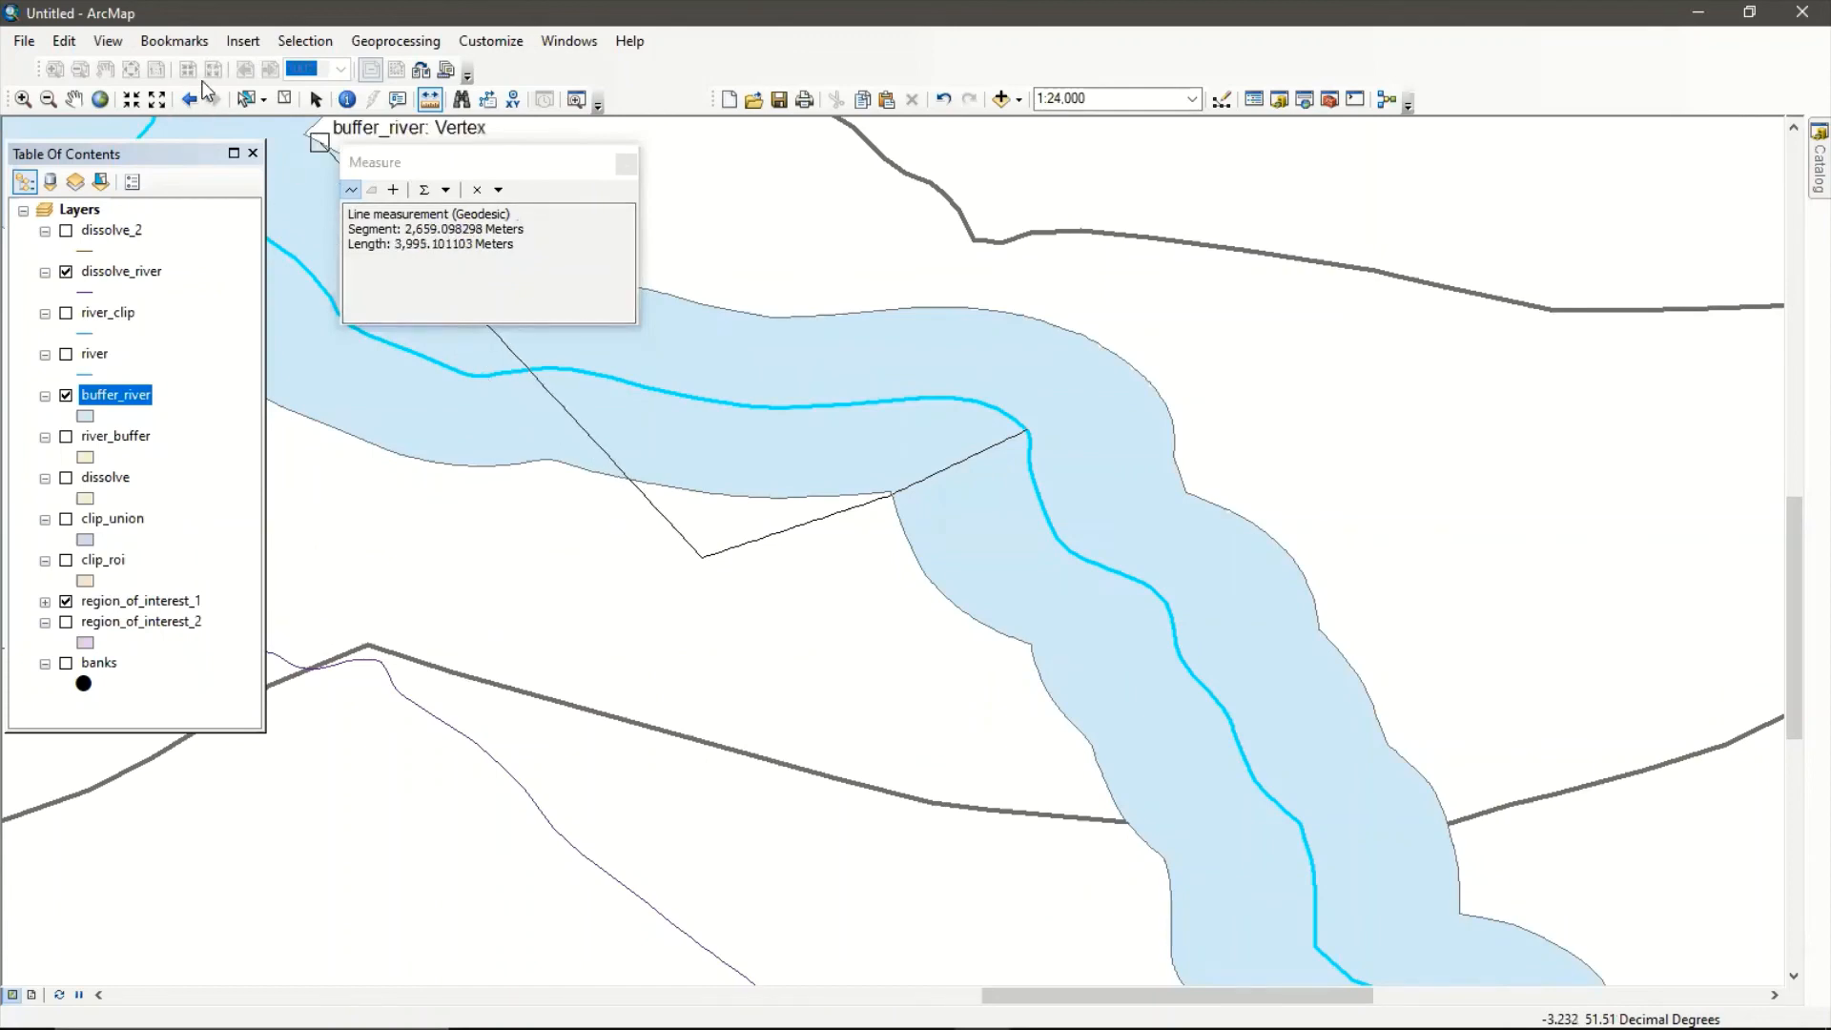
Undo adding the buffer_river and river_buffer layers, and redo both additions.
click(64, 41)
click(69, 69)
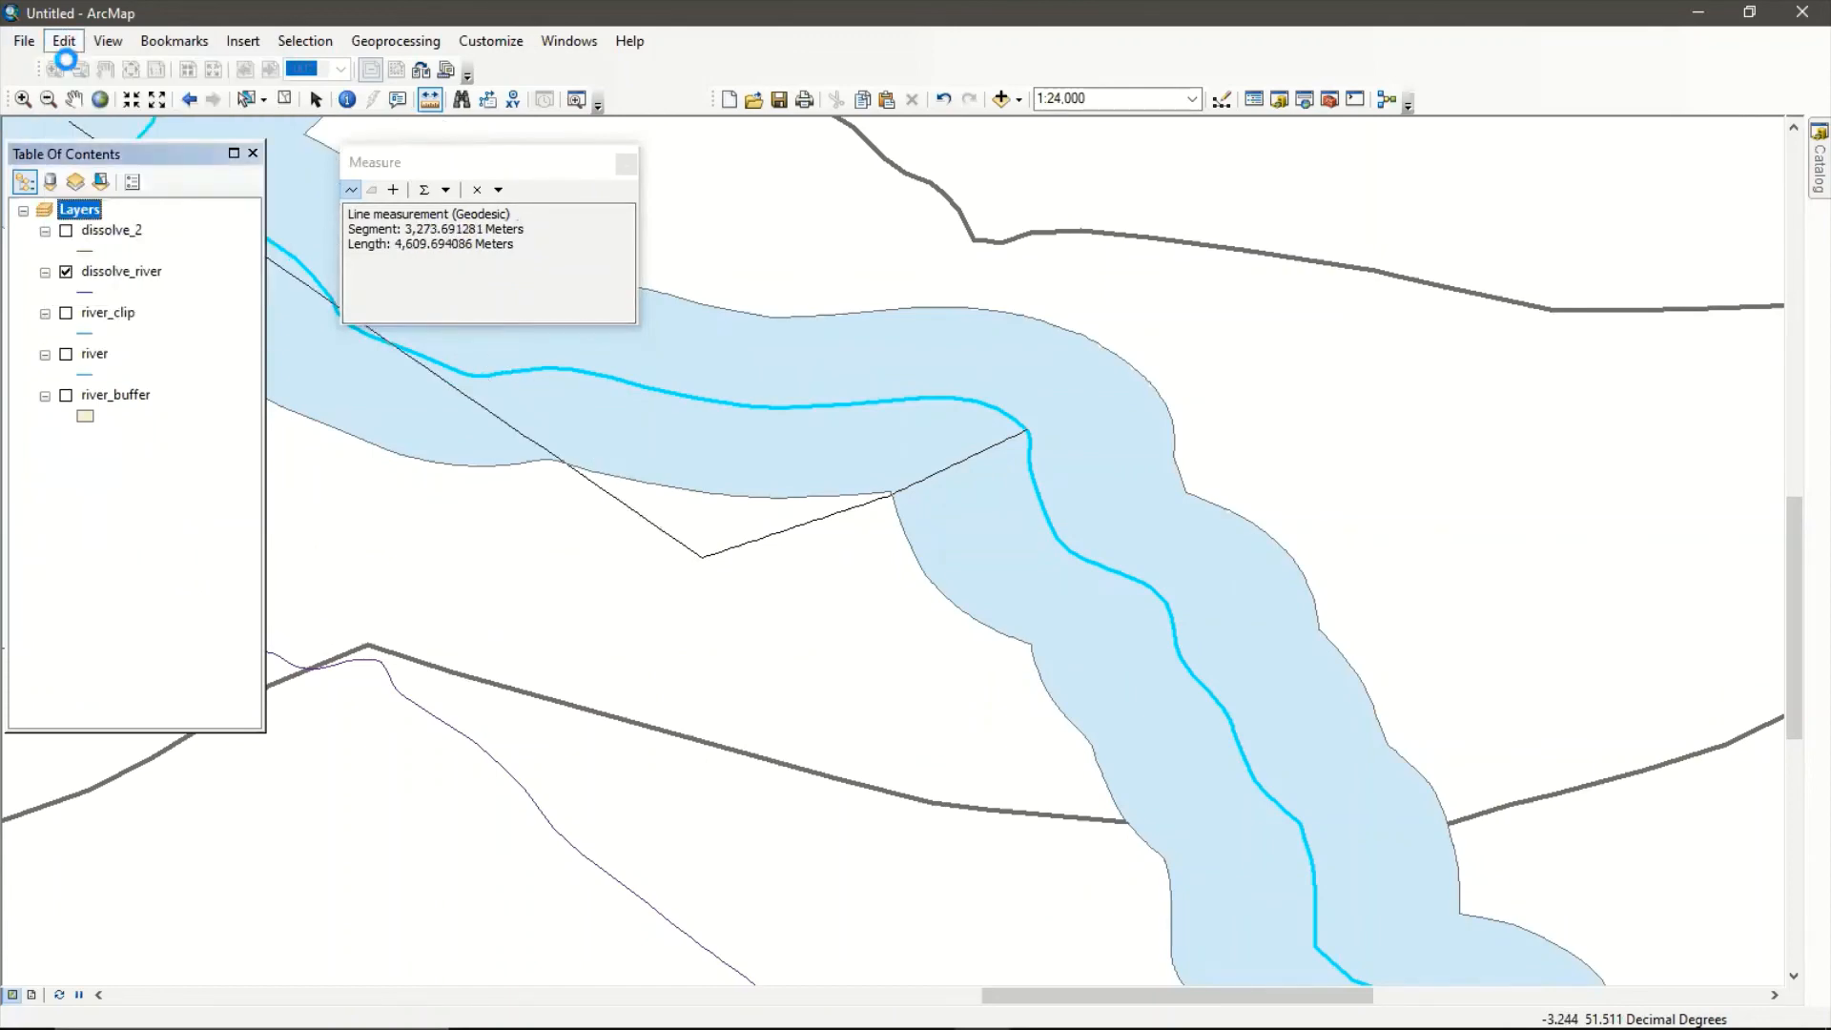
click(64, 41)
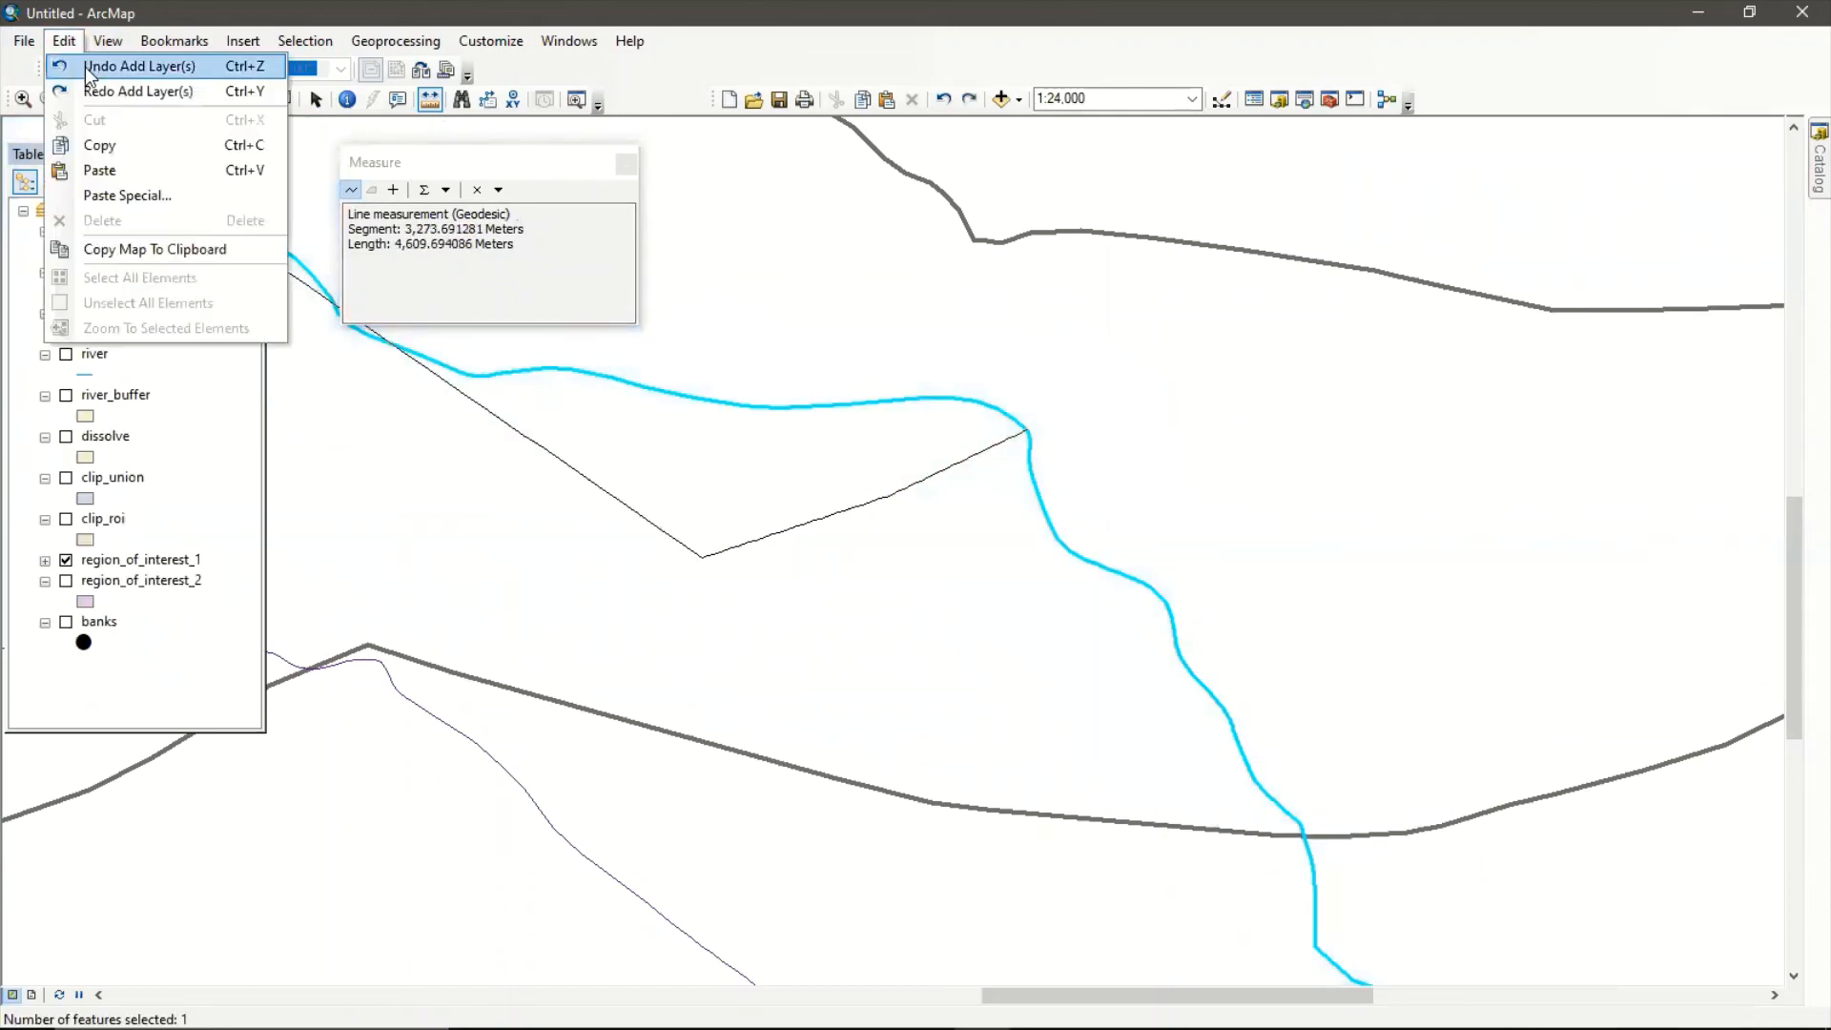
click(84, 67)
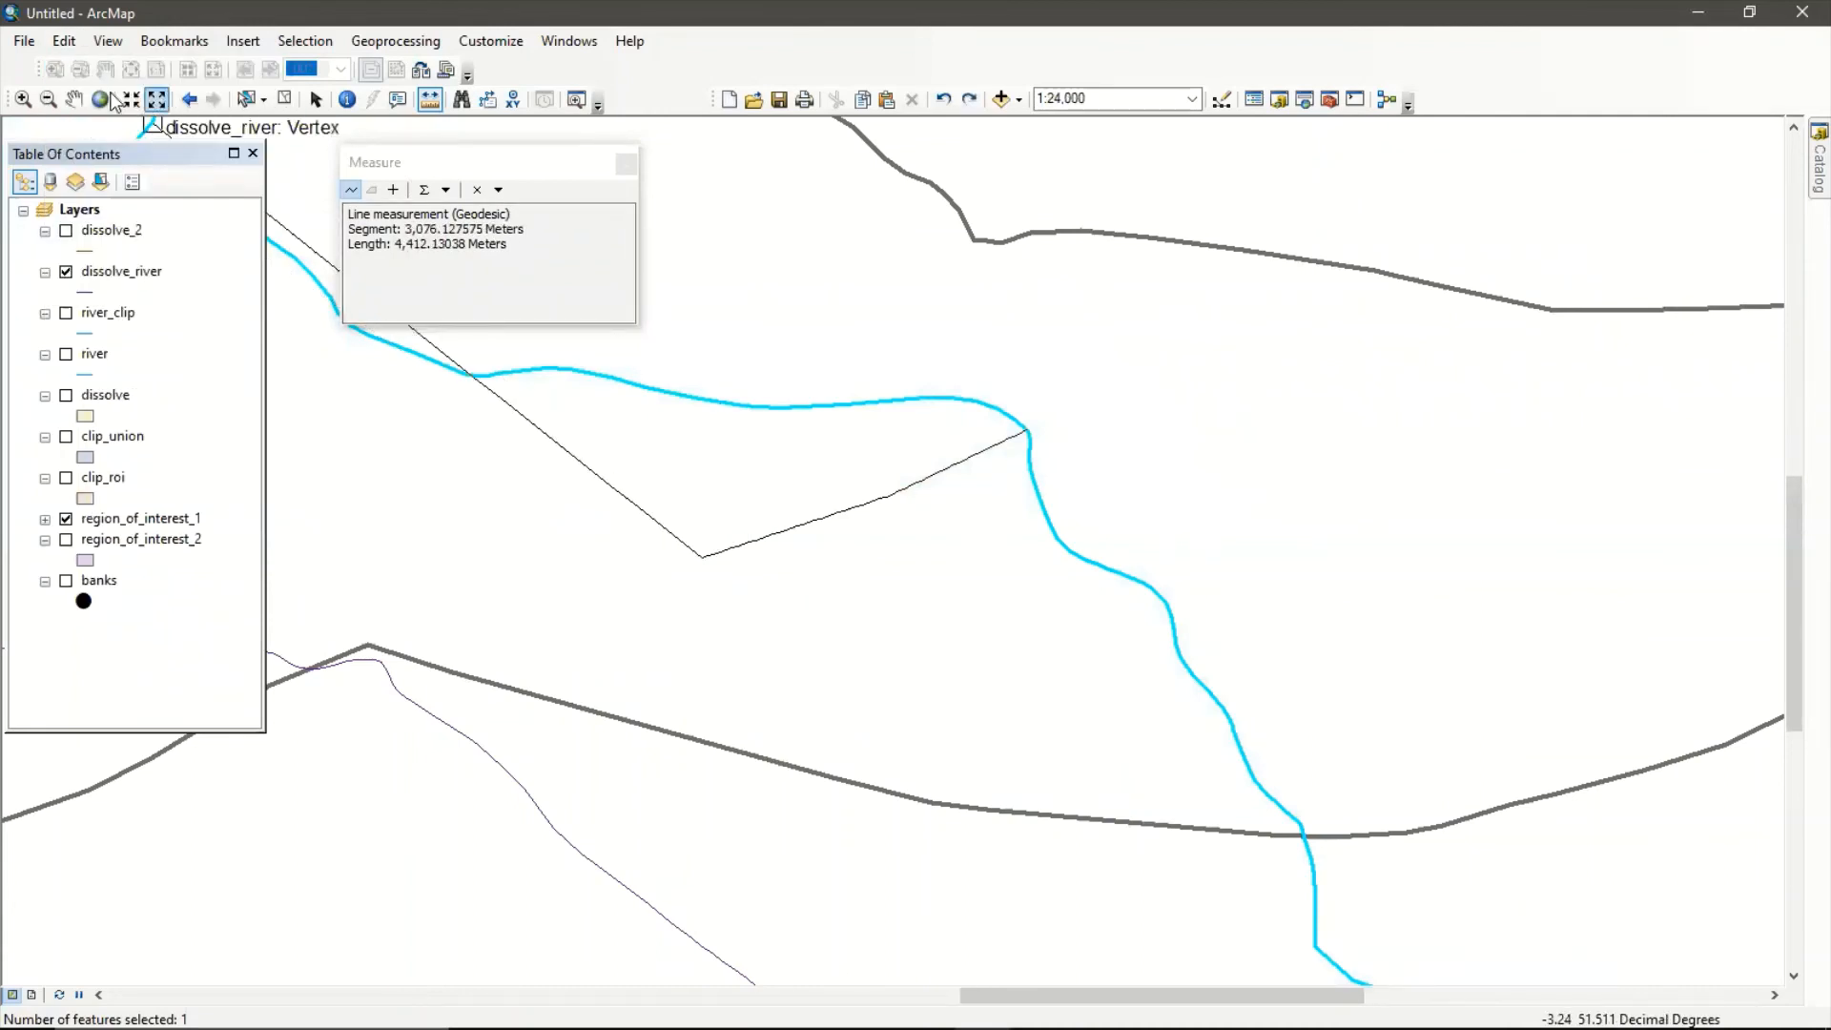
click(64, 41)
click(95, 90)
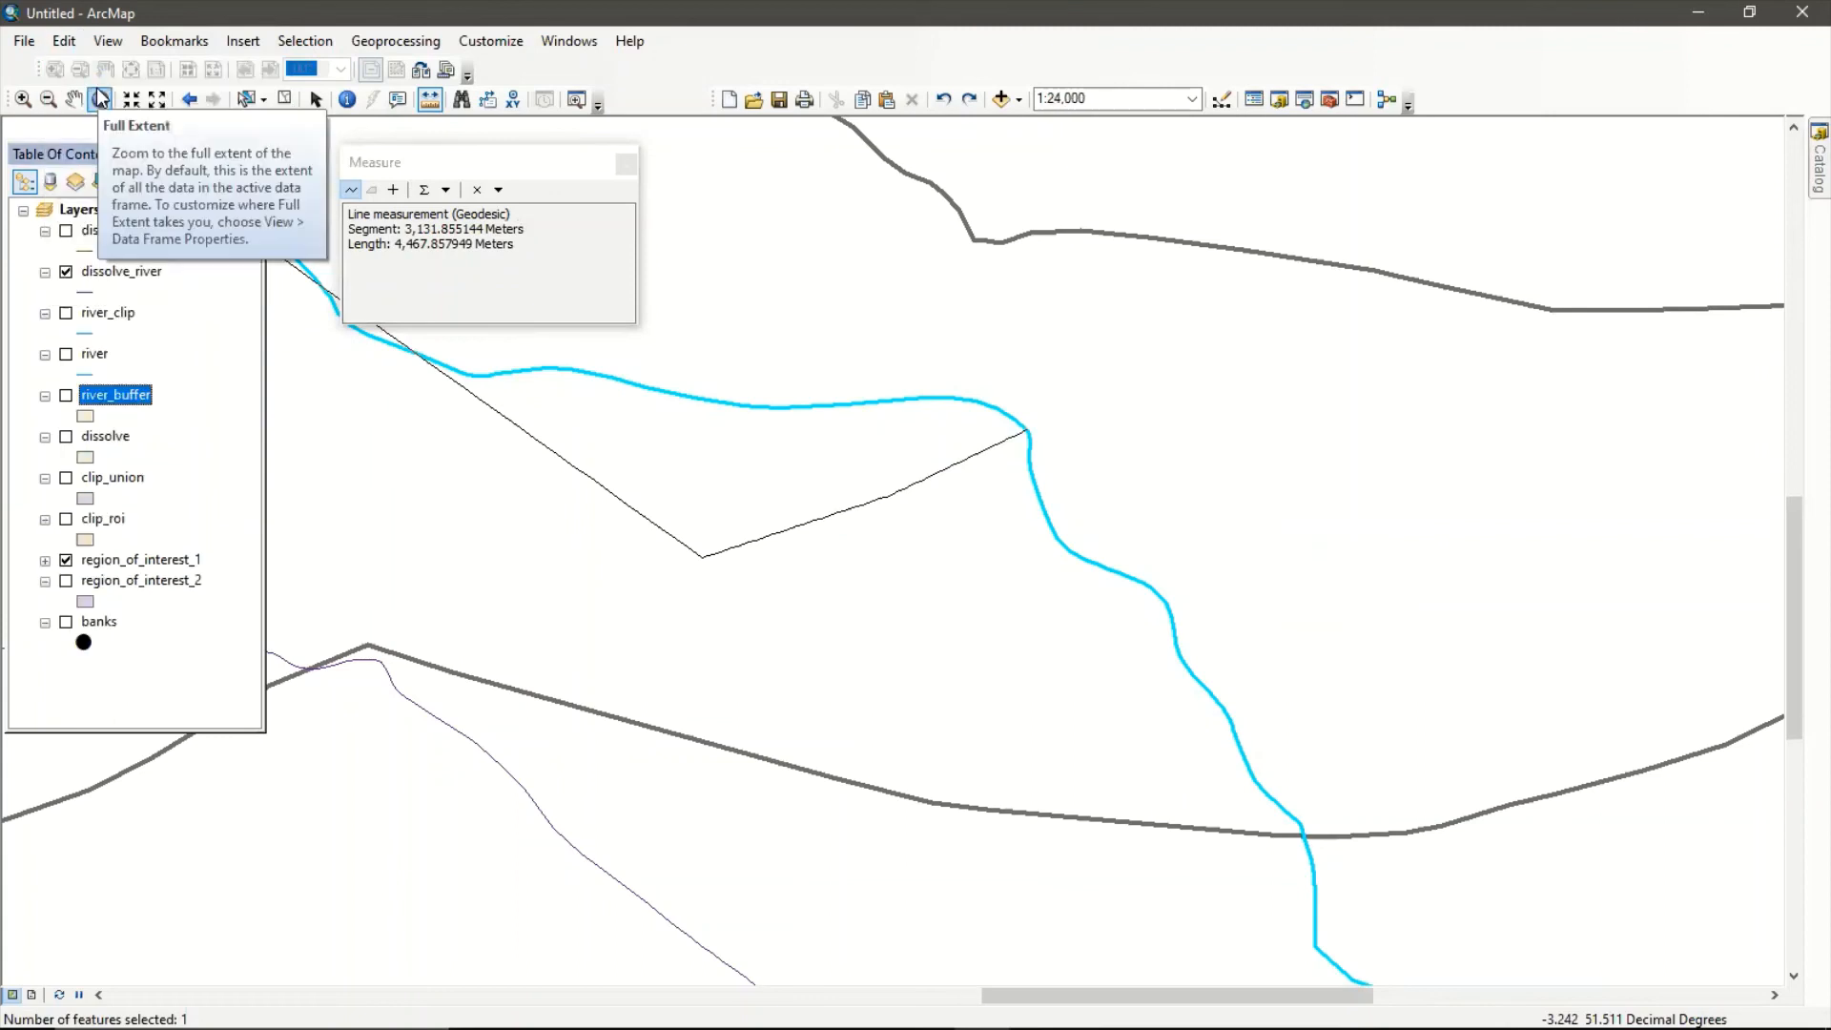
click(64, 41)
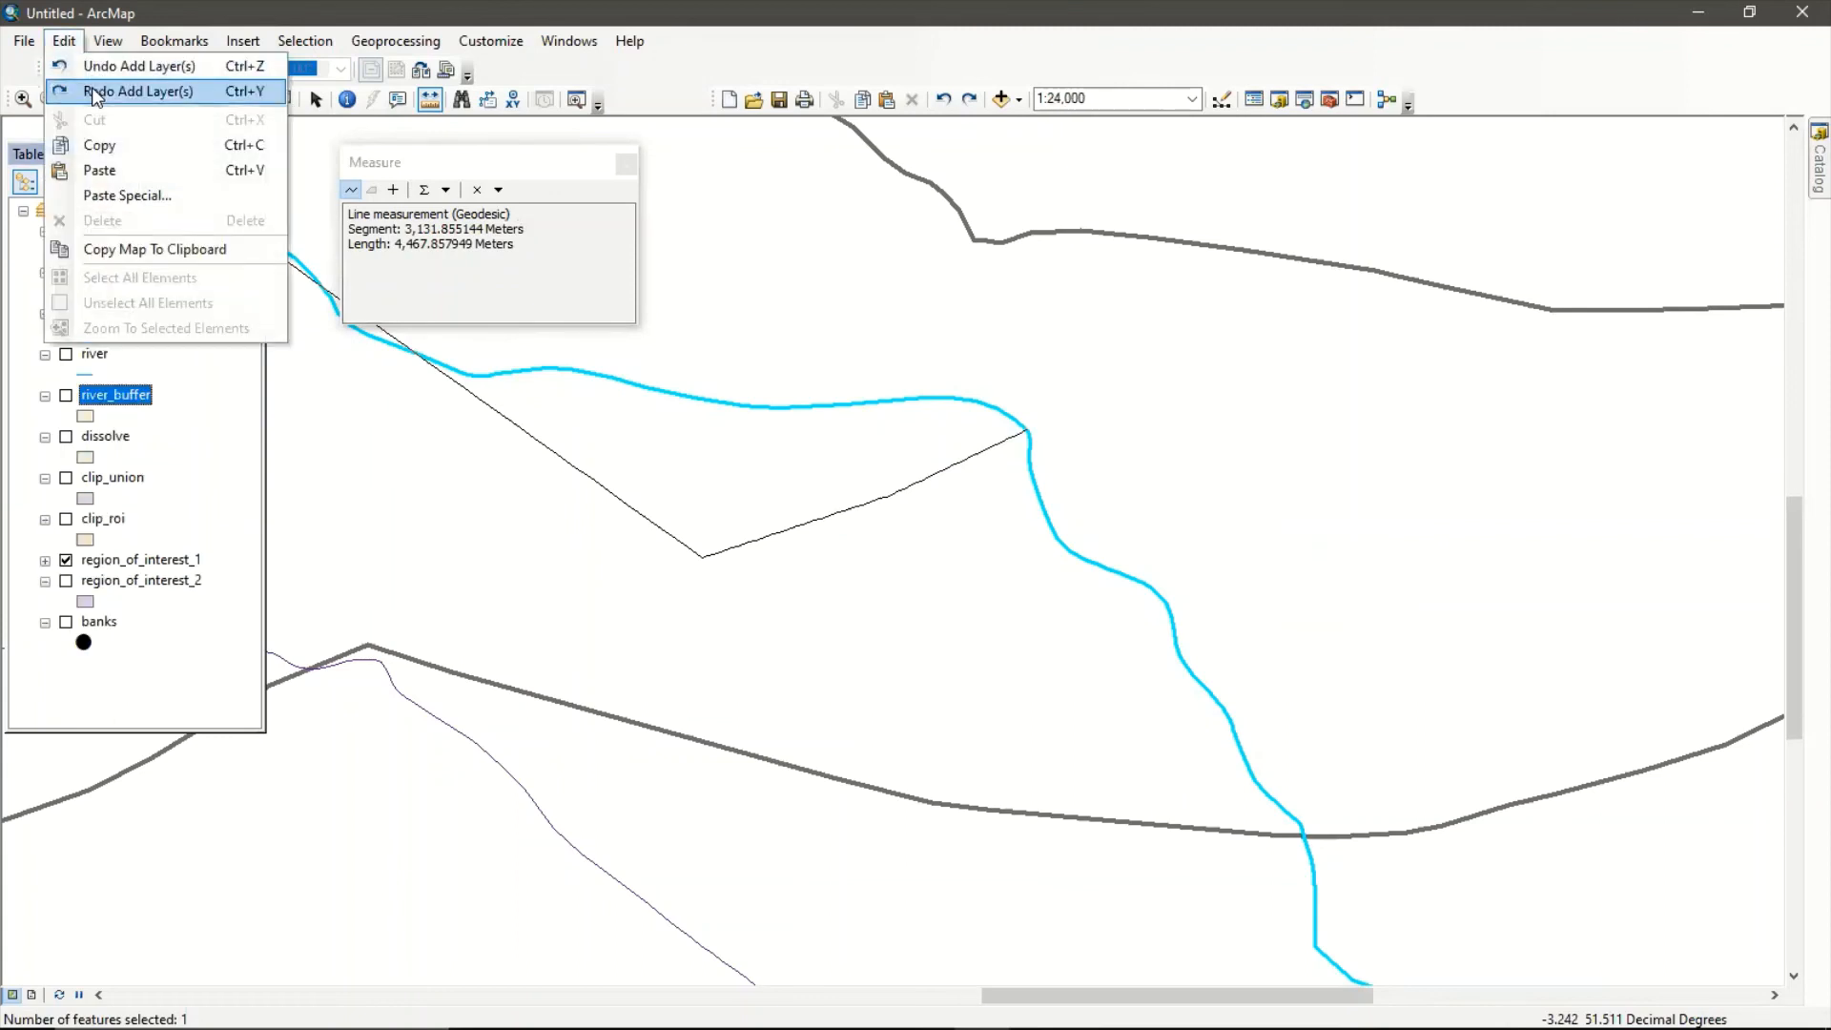
click(95, 91)
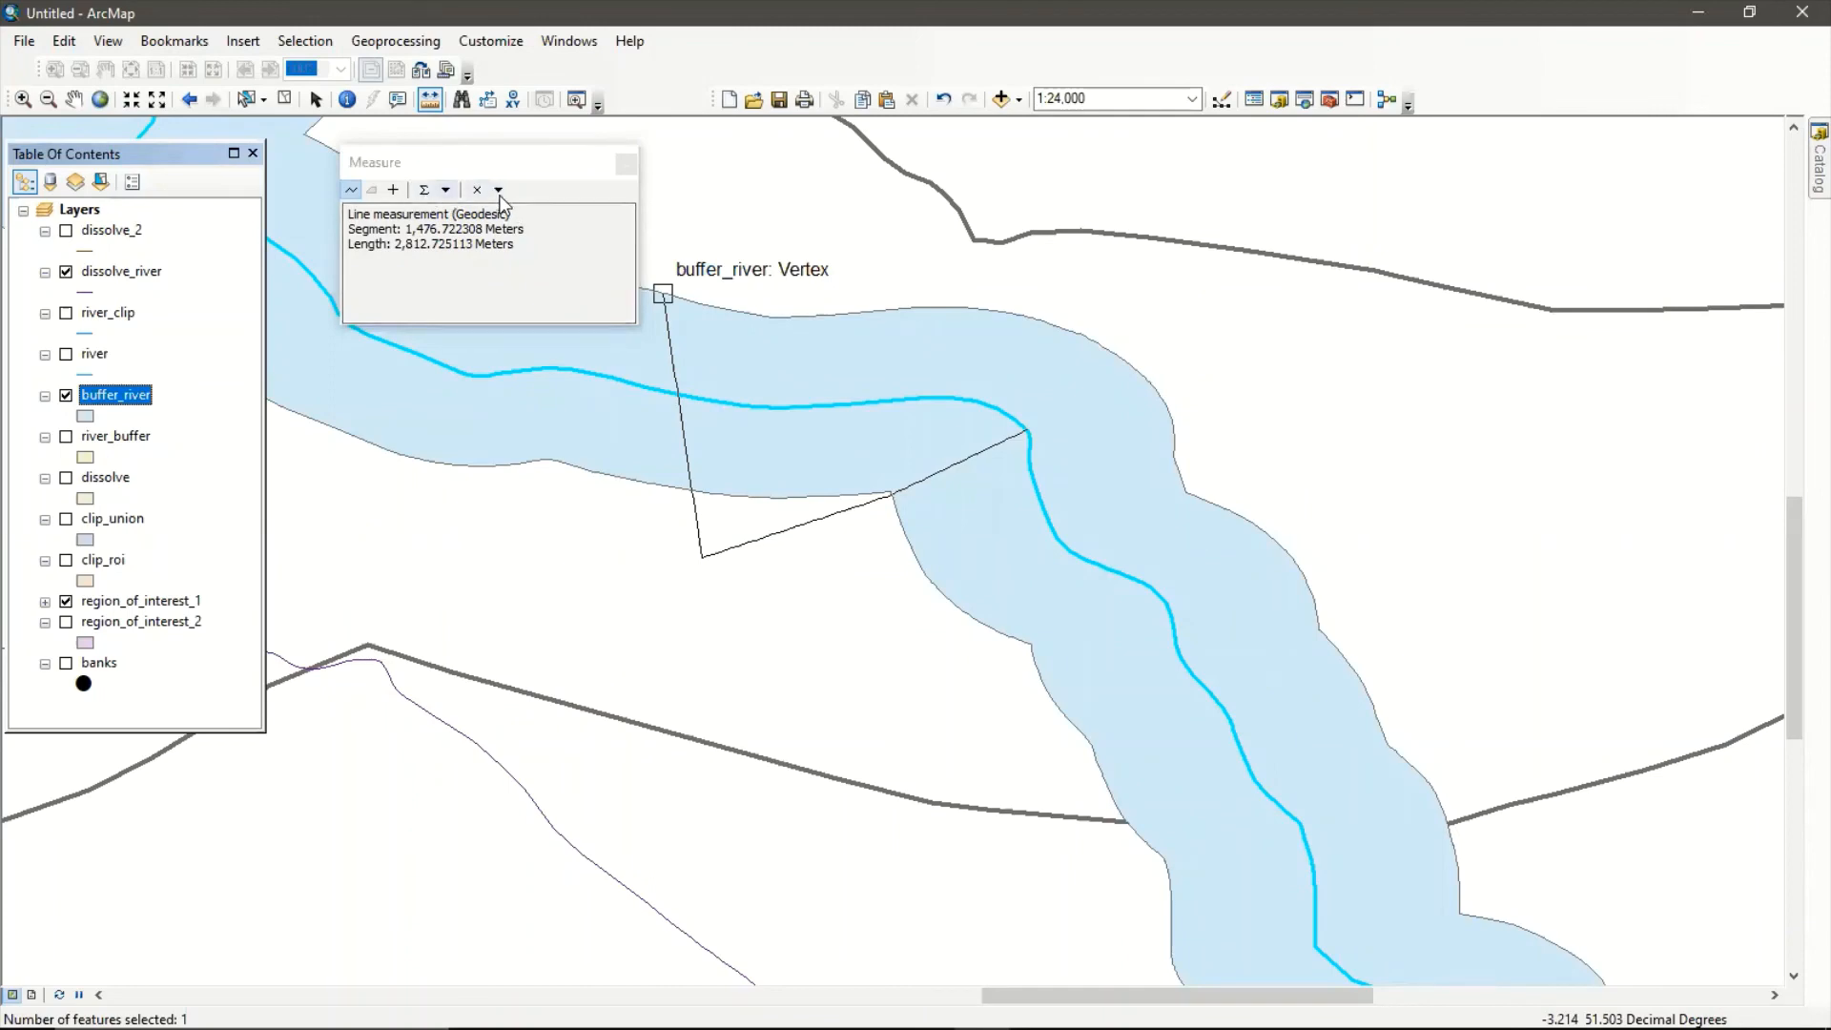
Close the Measure window to clear the measurement line.
click(626, 167)
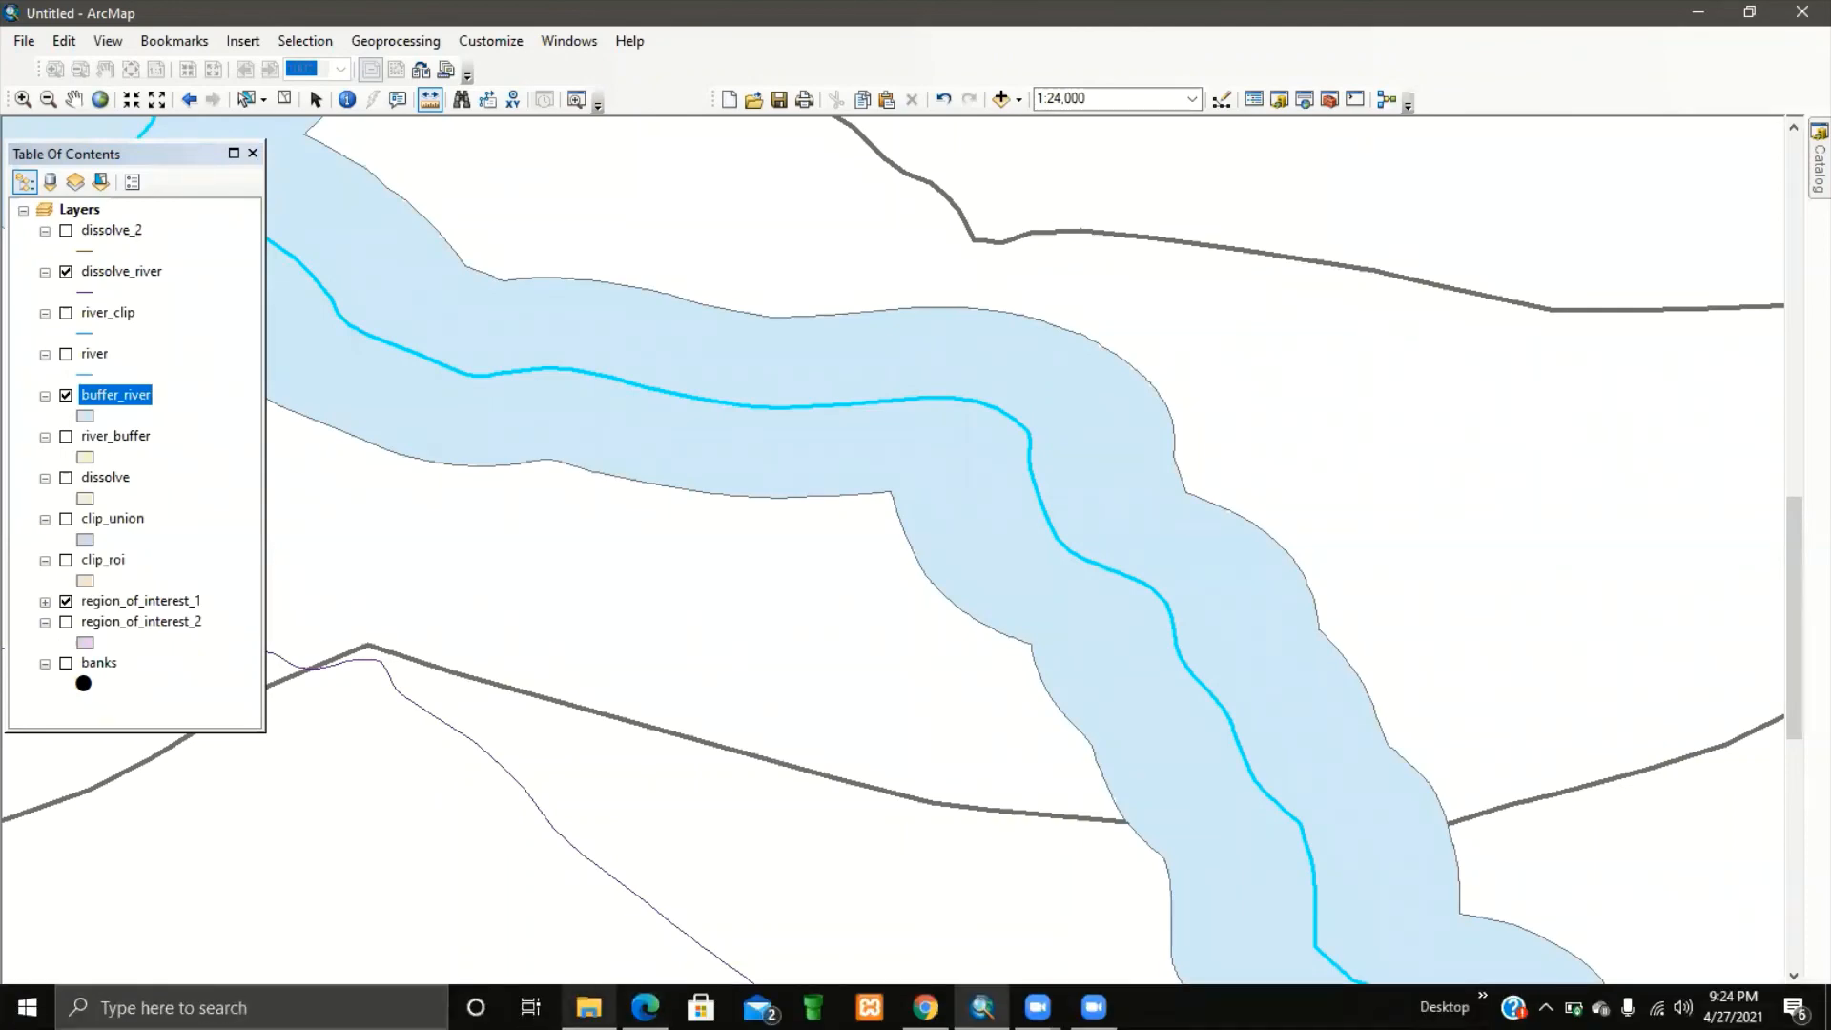
Switch to the PHASE ONE ARCGIS GUIDE PDF in Edge and review the vector topics on editing attribute tables and calculating areas and lengths.
click(645, 1007)
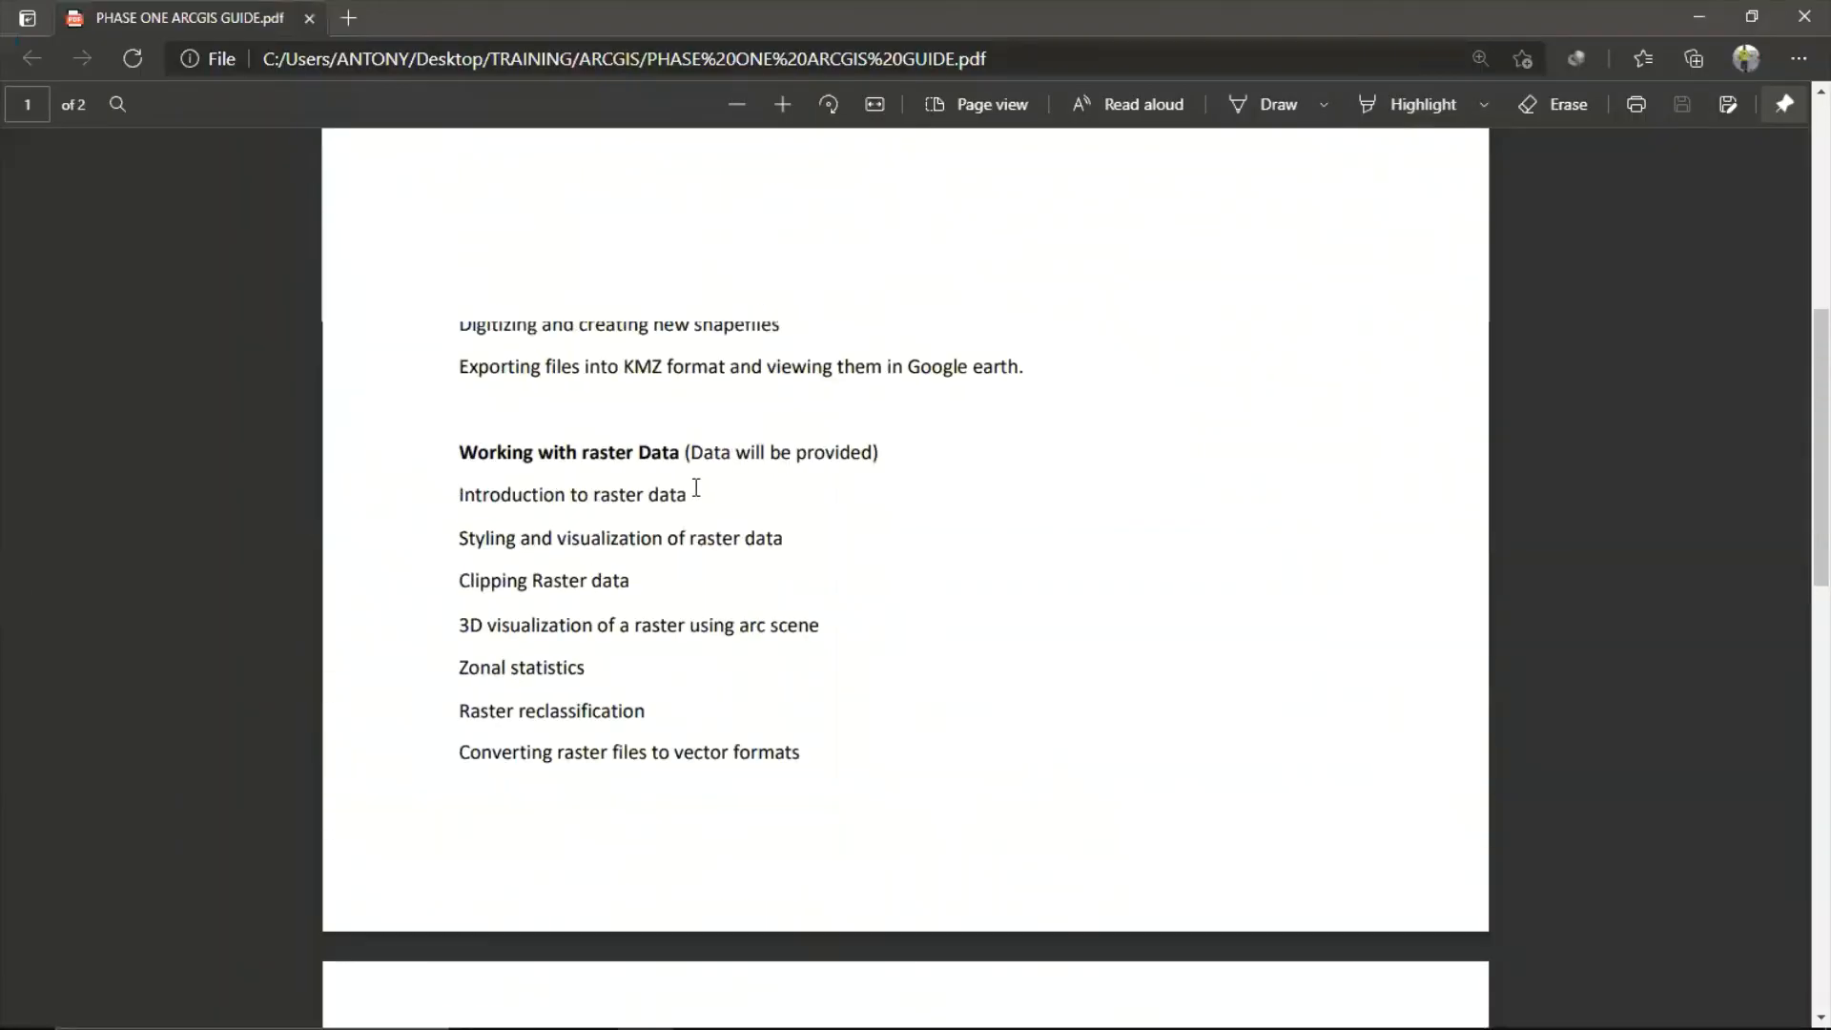
scroll(696, 487, up, 7)
scroll(740, 592, down, 4)
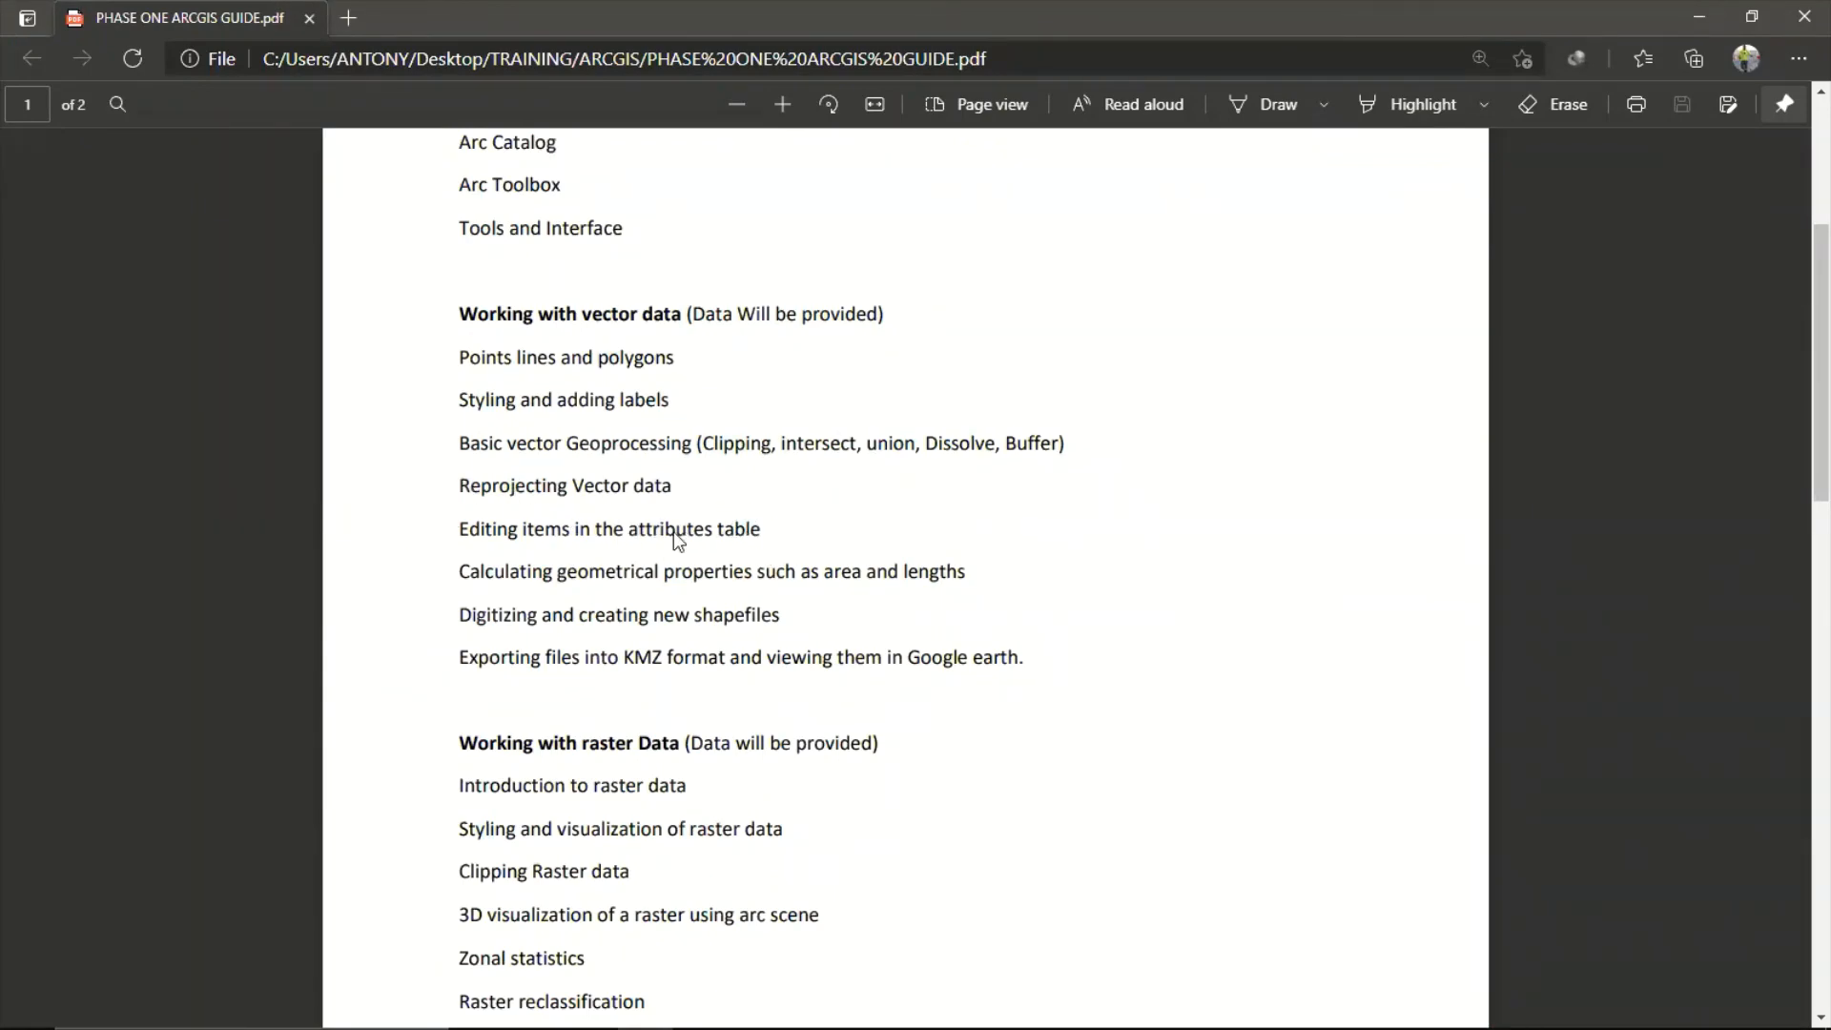
drag(766, 528, 626, 529)
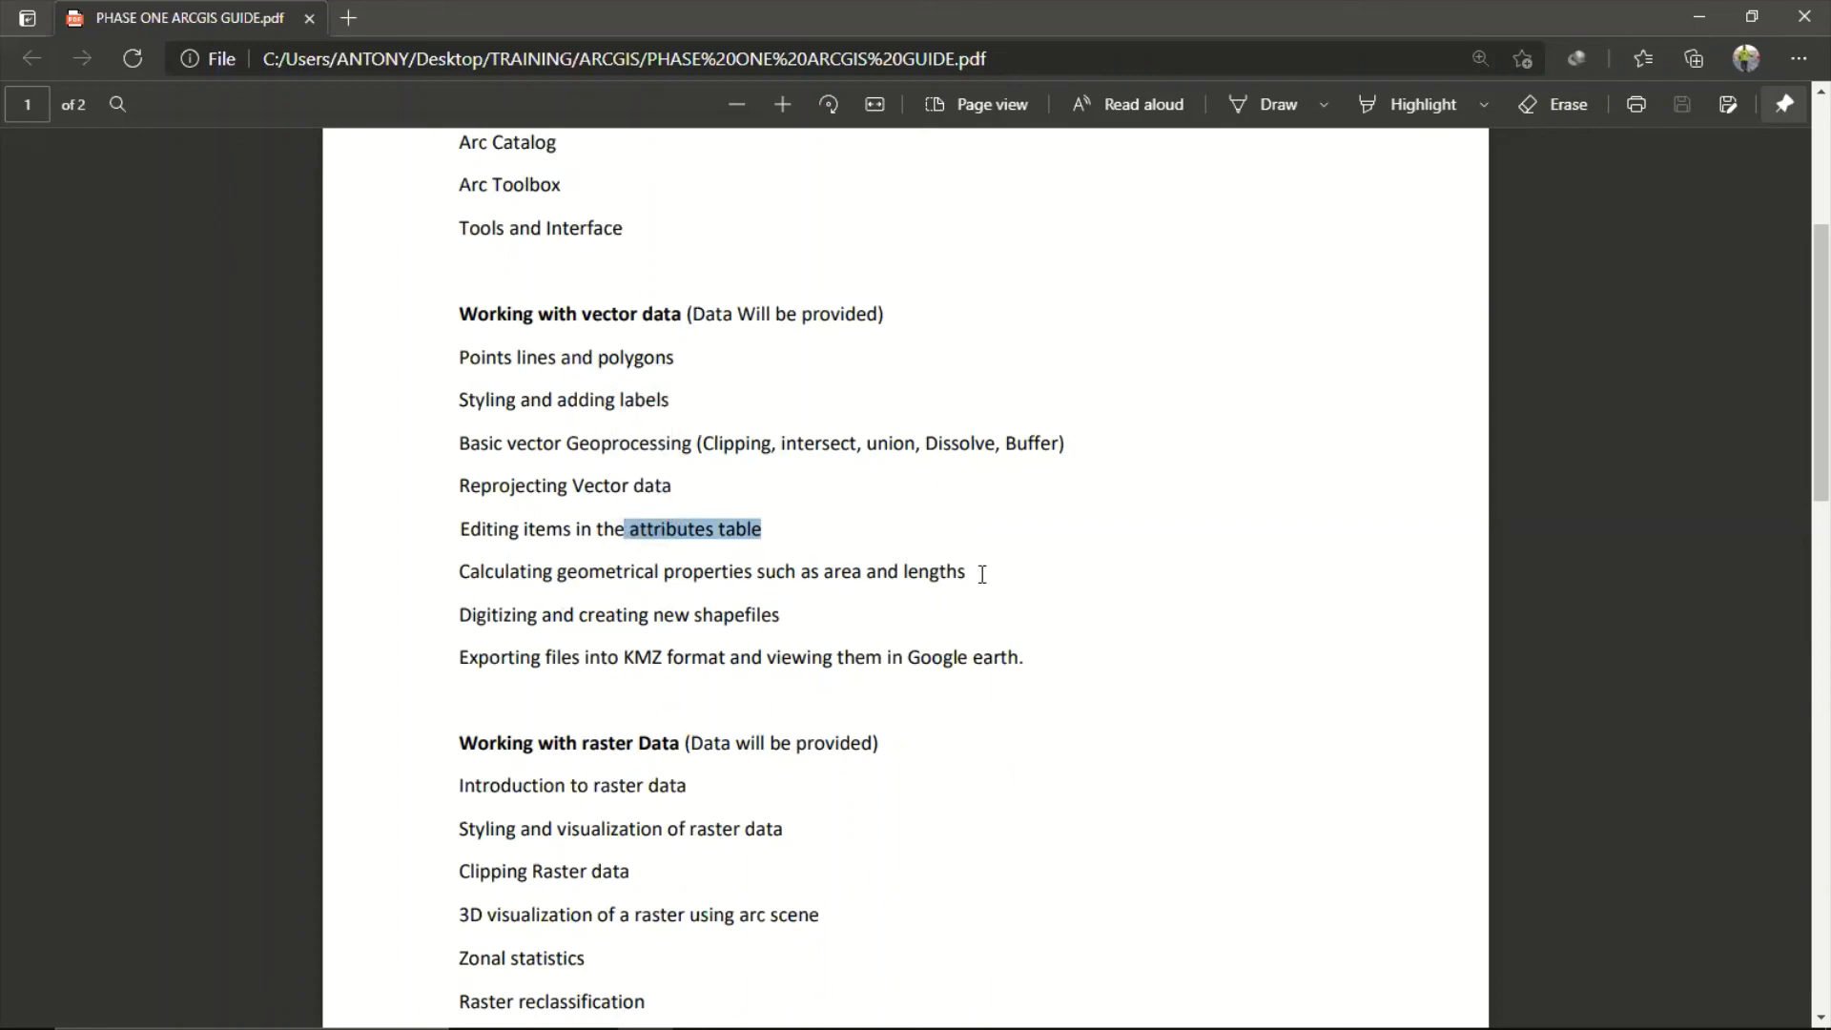
drag(979, 574, 900, 572)
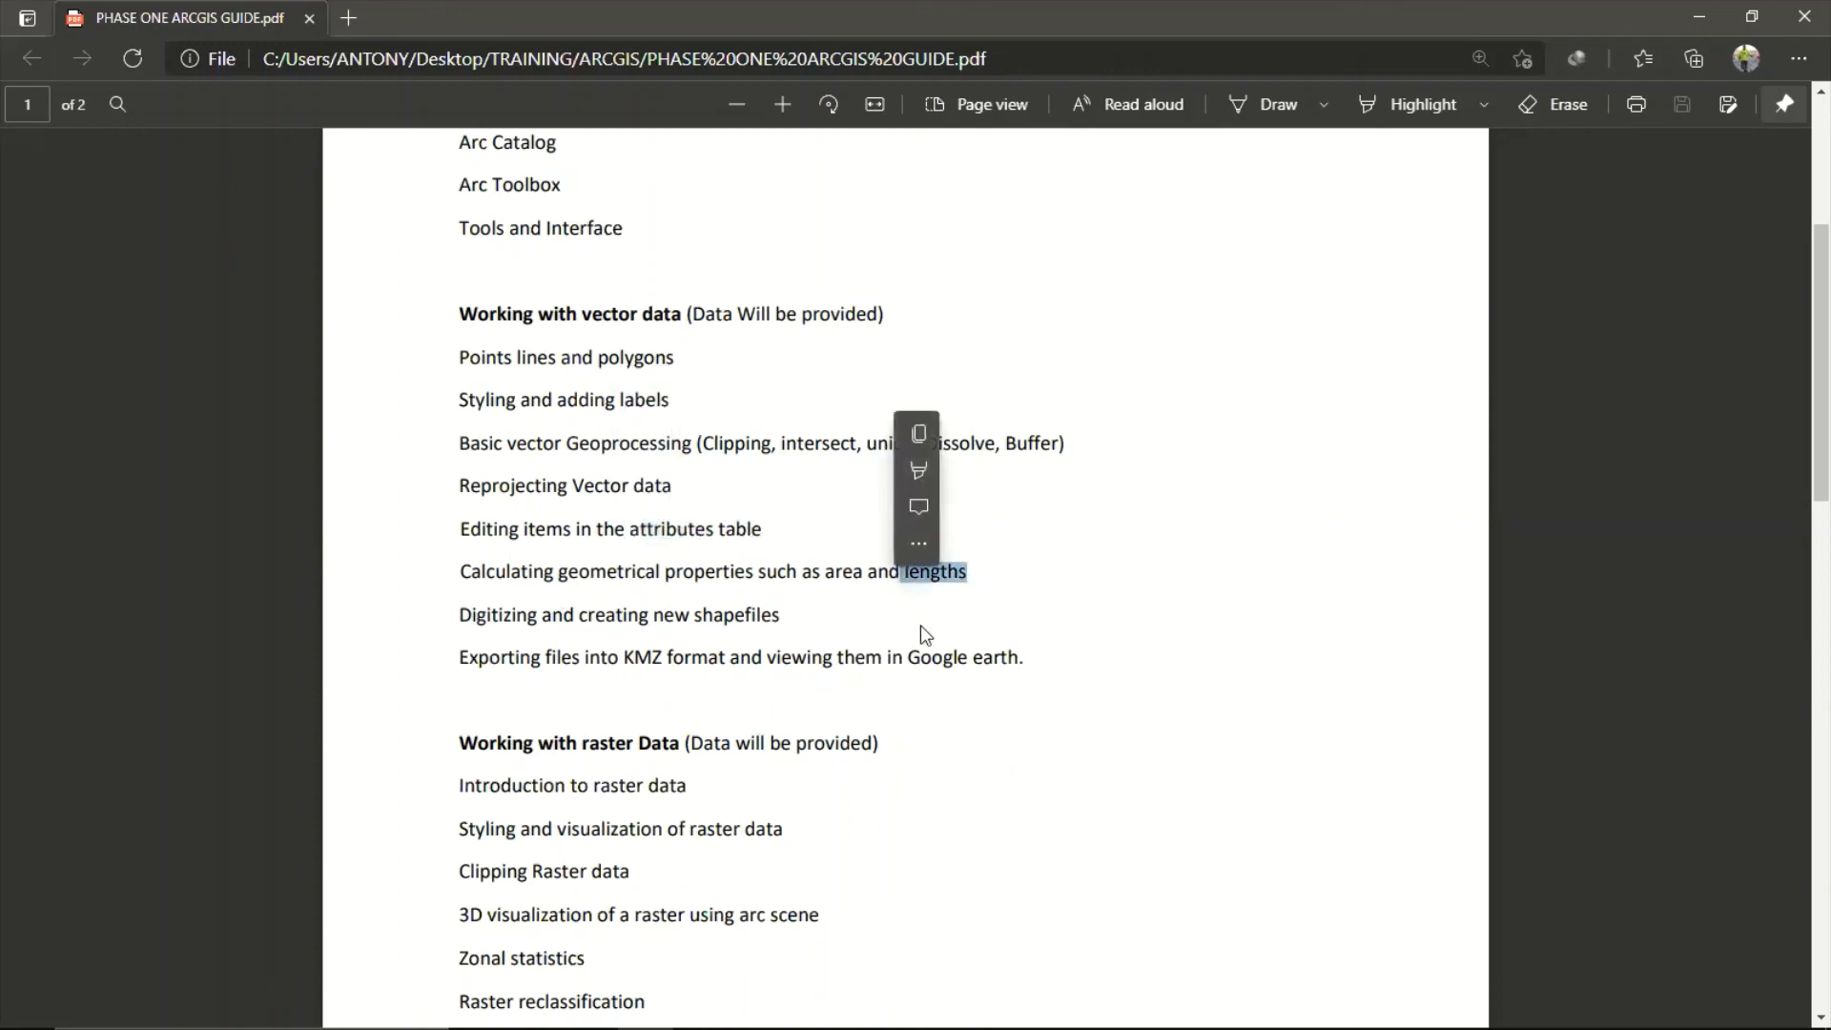
click(821, 635)
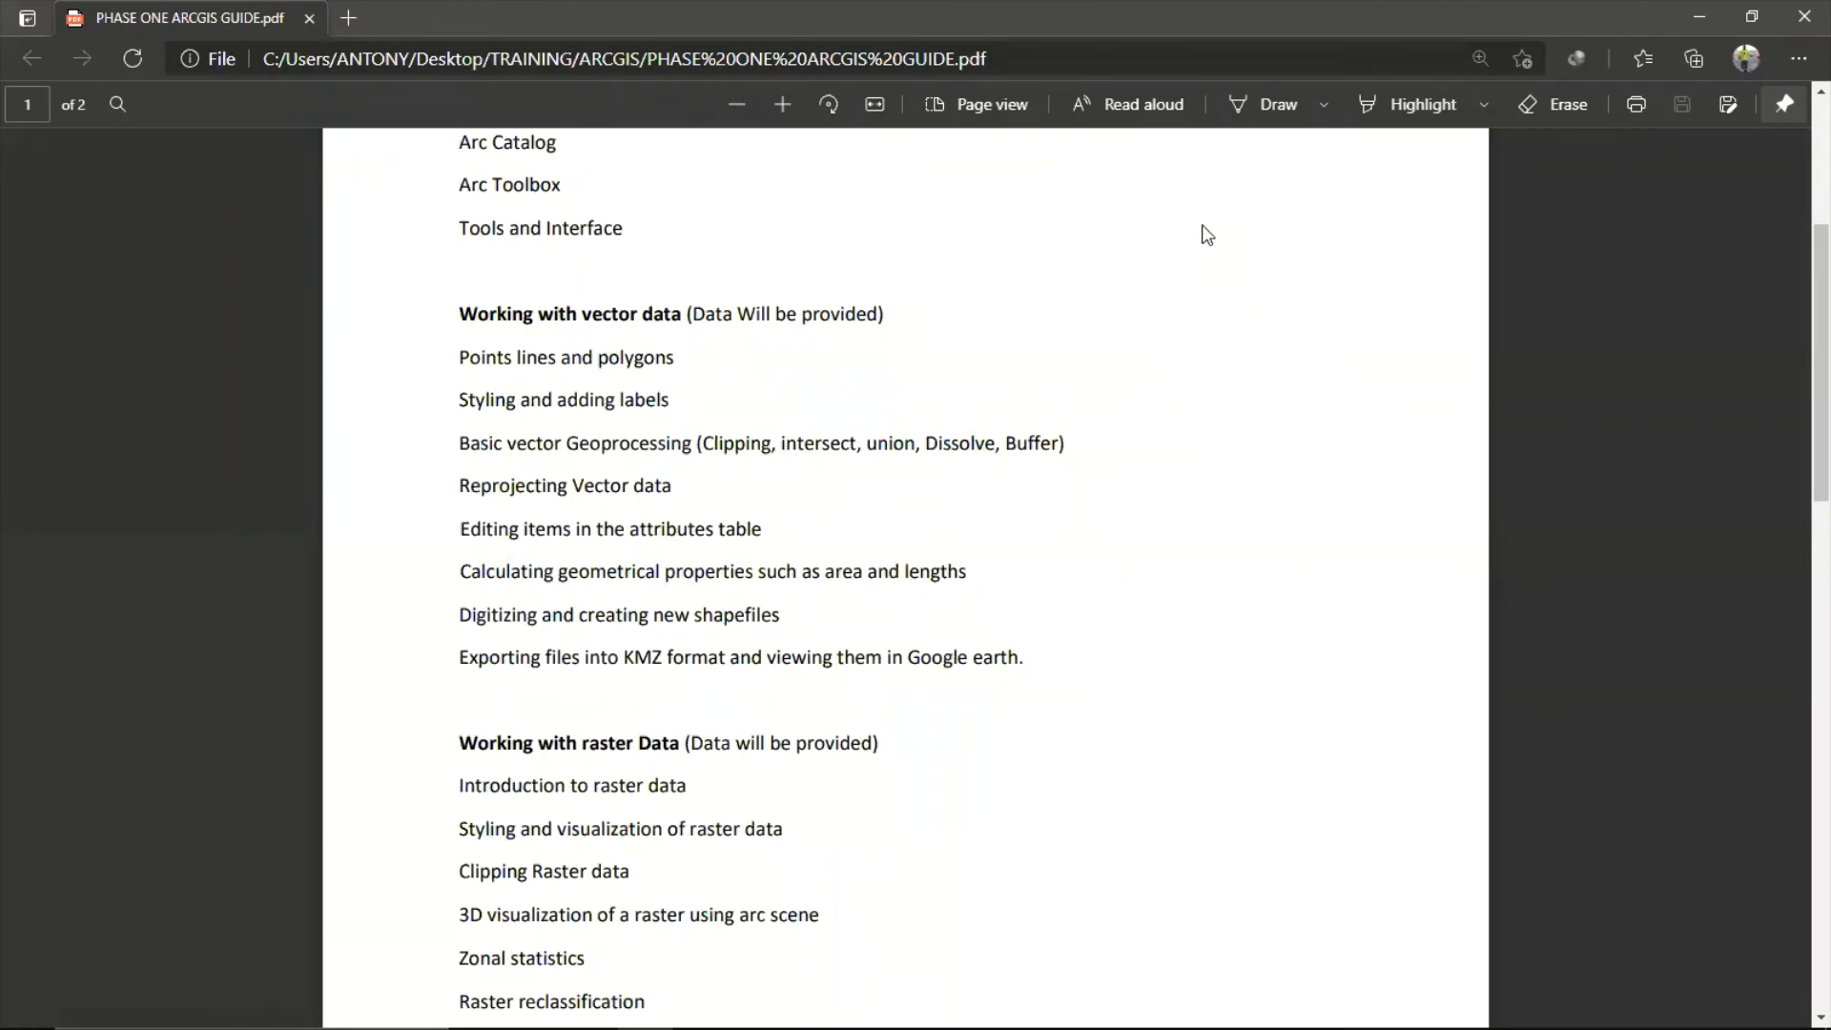
Minimize the PDF guide and ArcMap, and bring the PDF guide in Edge back up.
click(1684, 10)
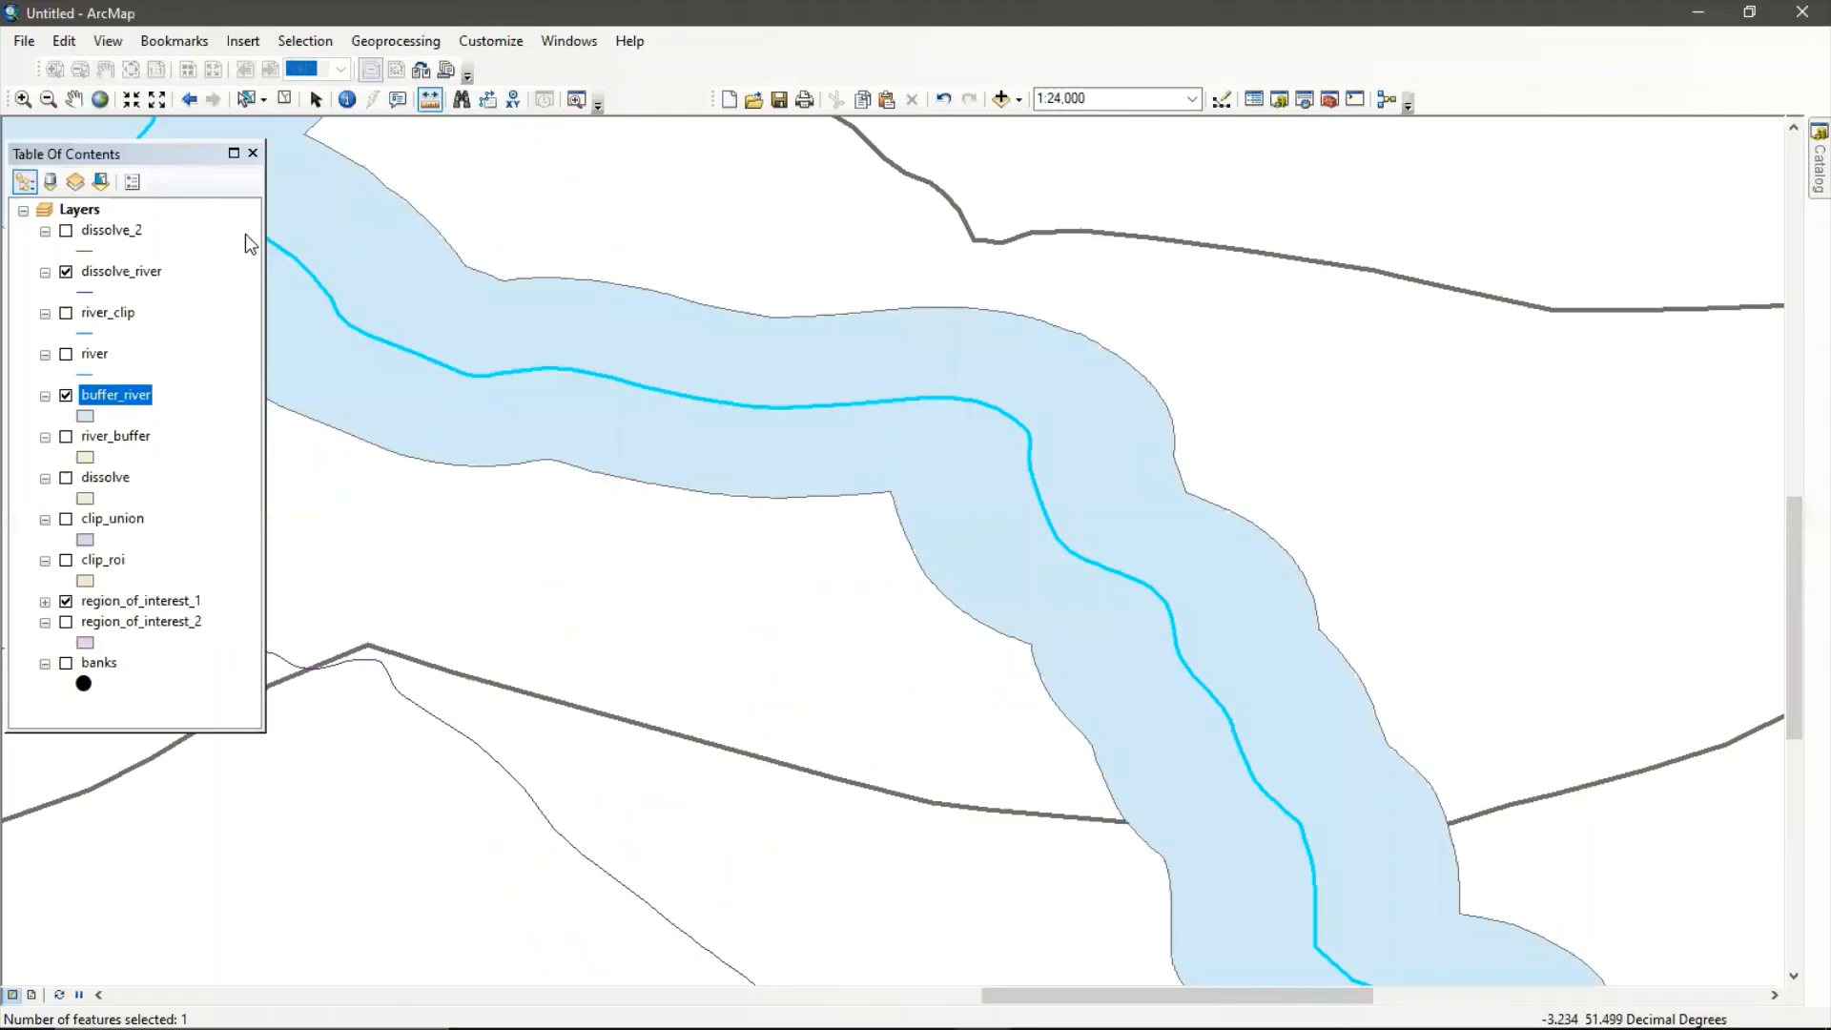
mouse_move(1799, 172)
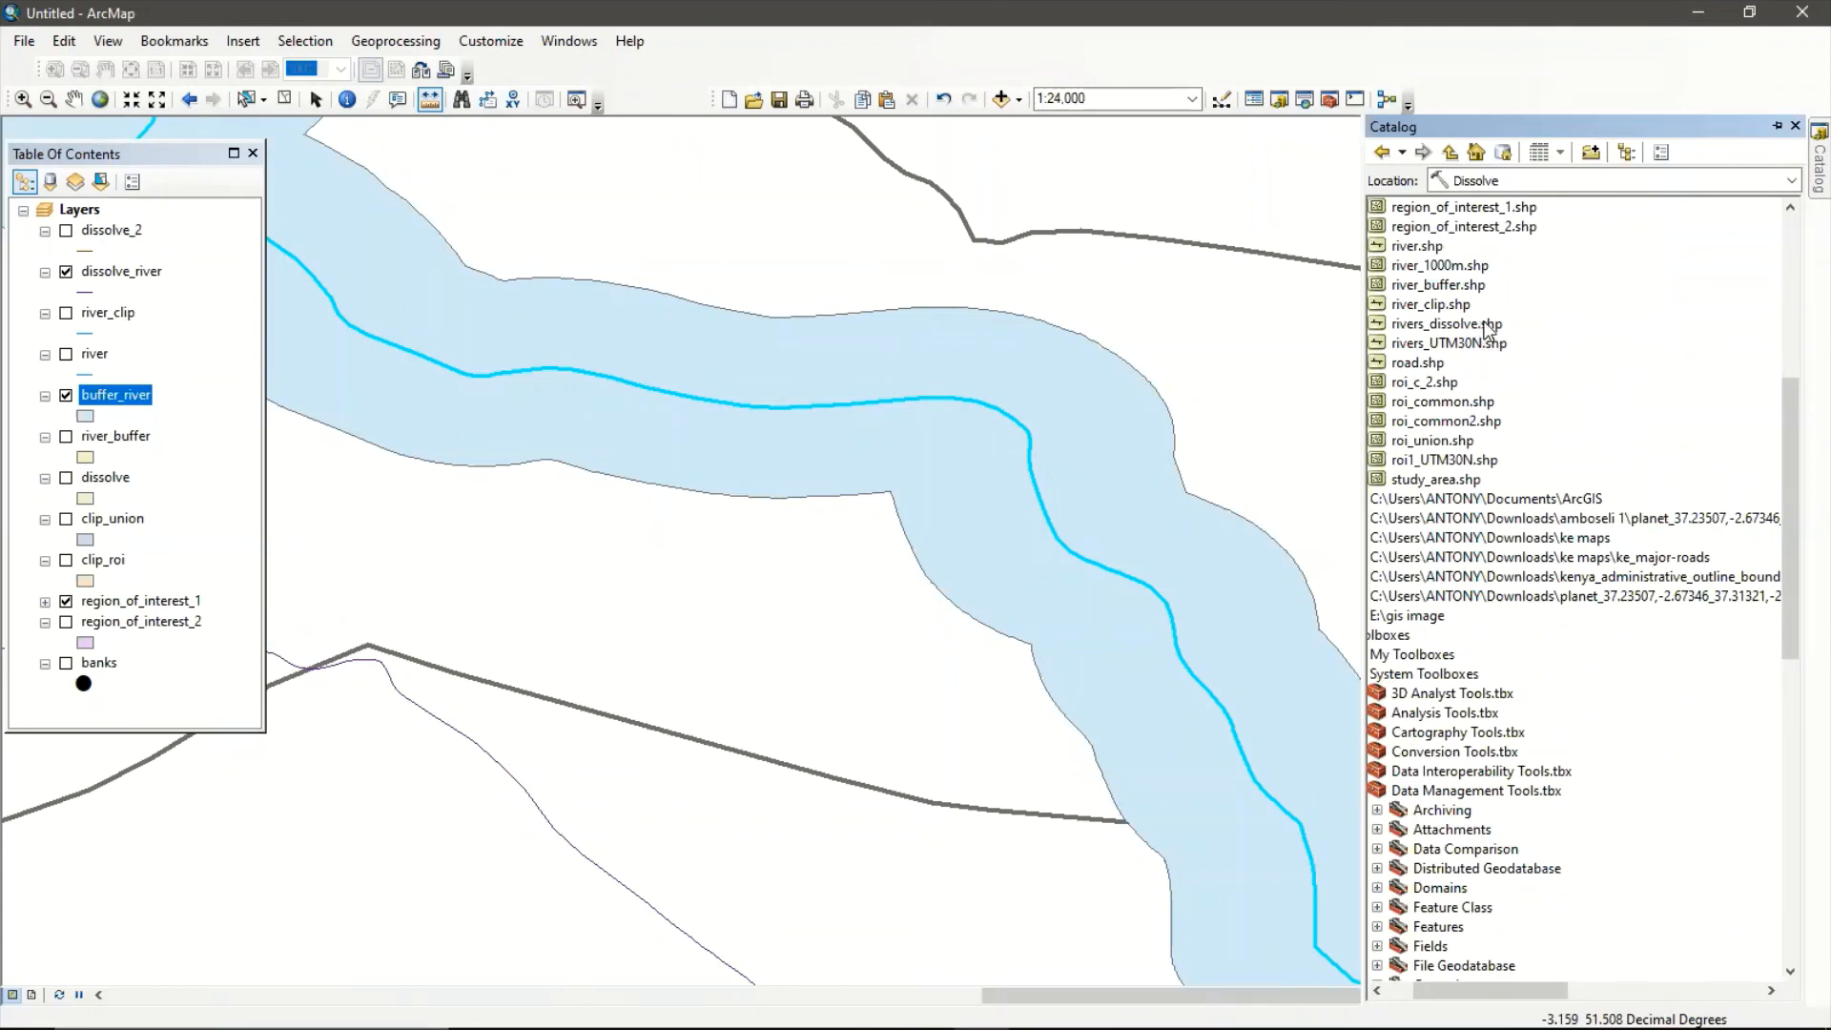
click(1698, 12)
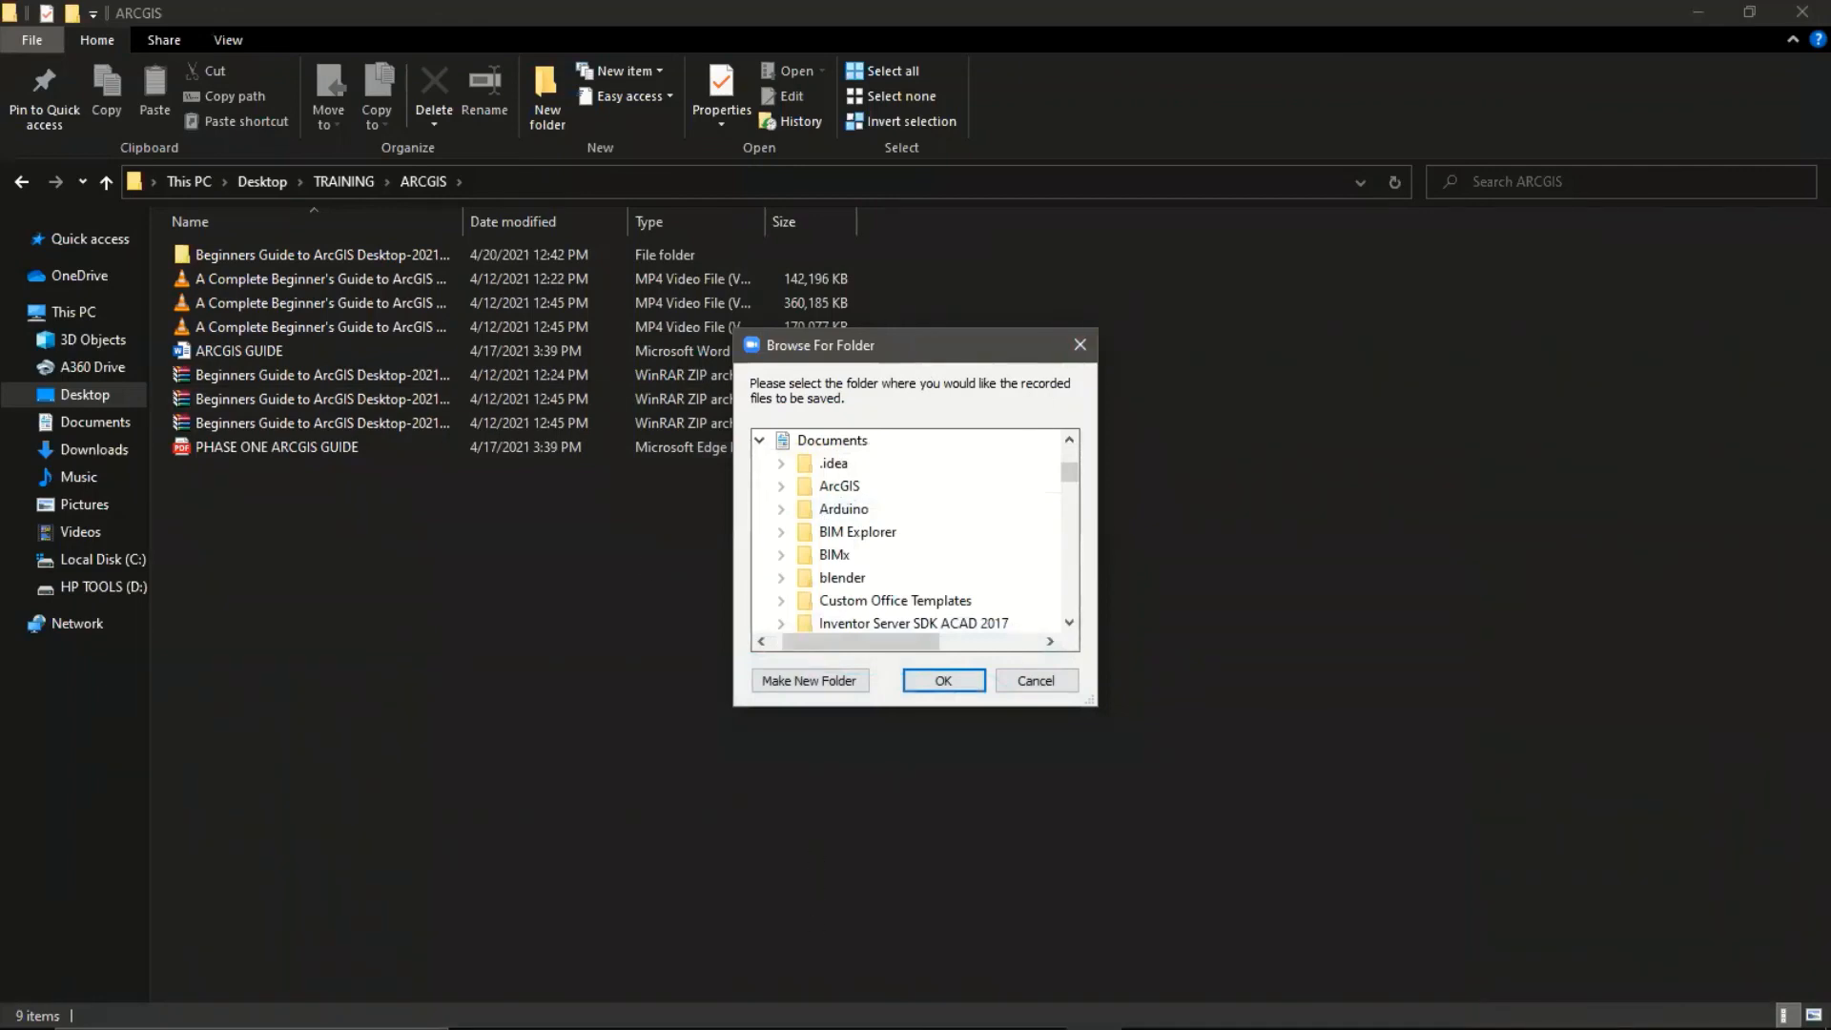
click(645, 1011)
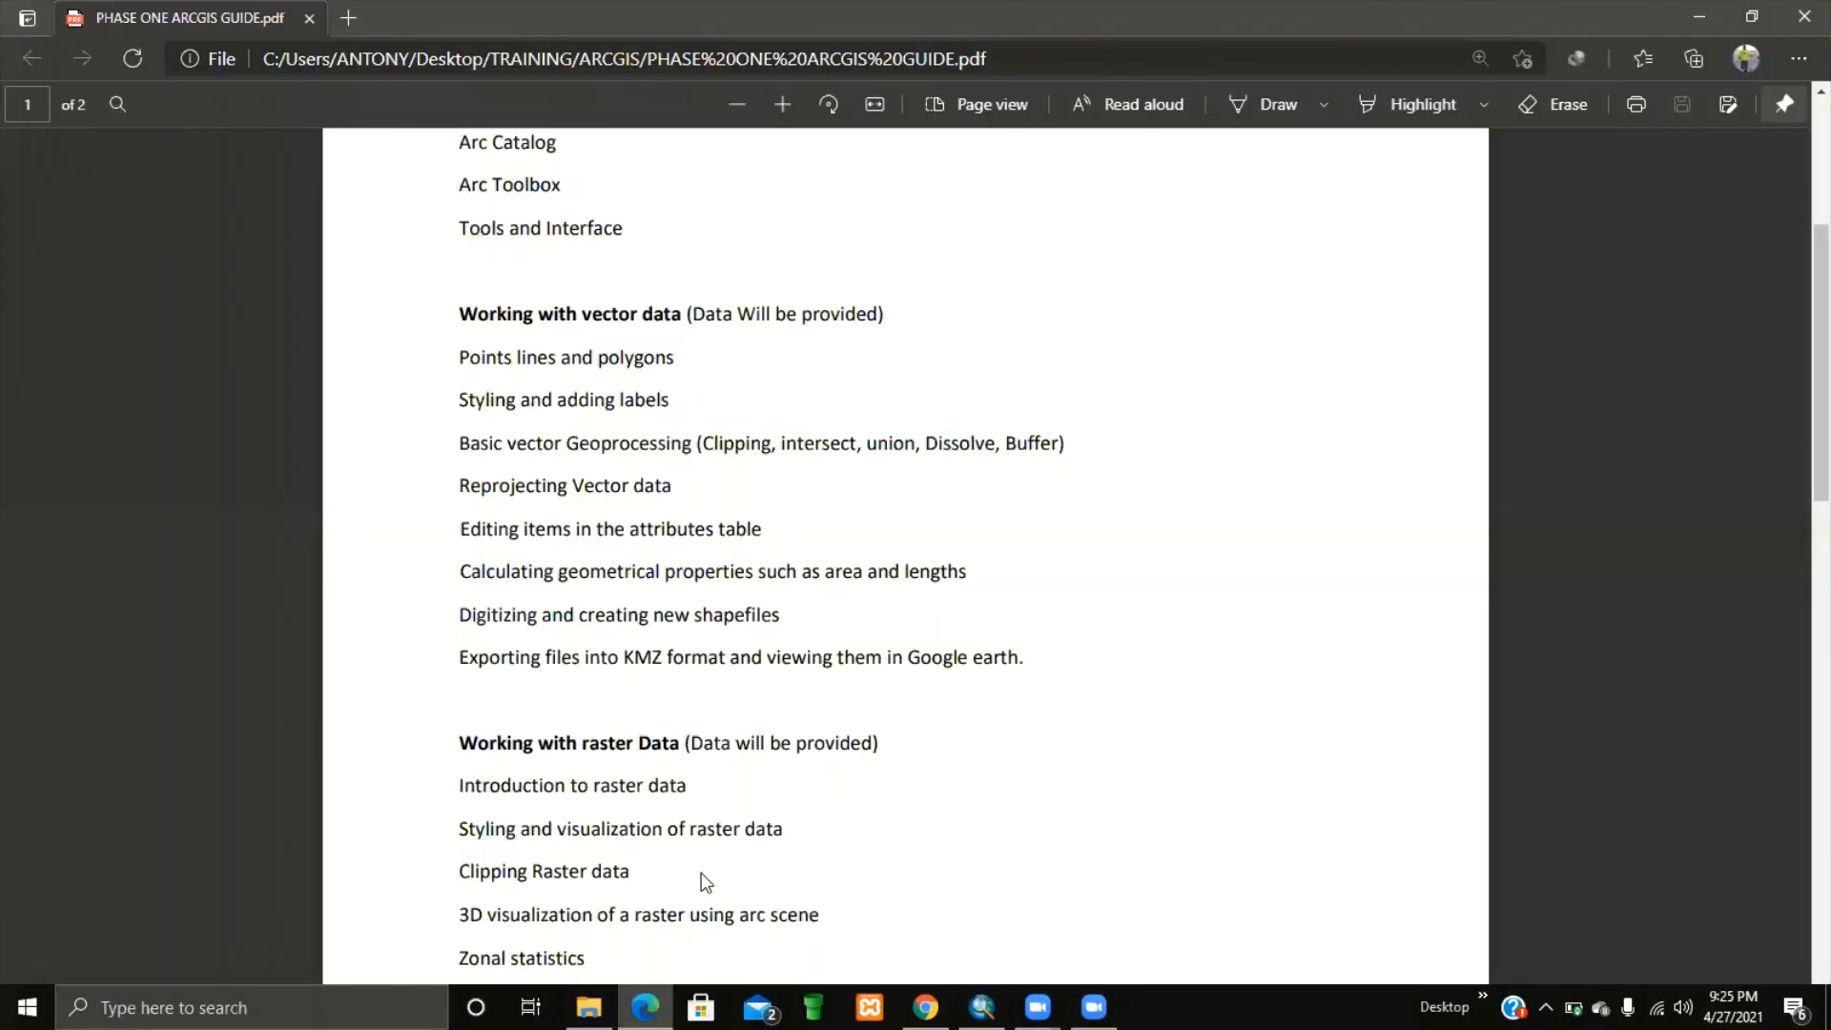